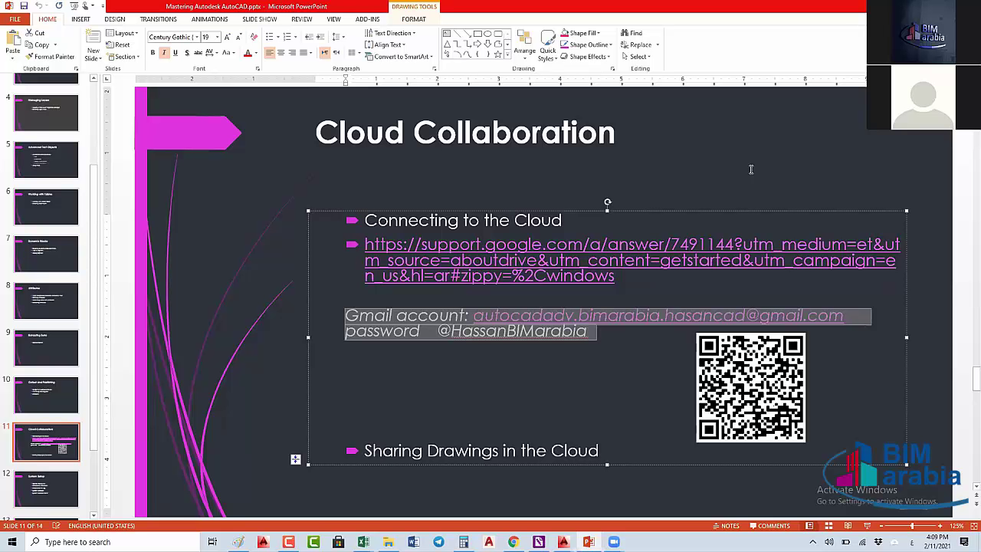
Step: Deselect the account details text on the Cloud Collaboration slide and switch over to AutoCAD
key("Escape")
key("Tab")
left_click(218, 197)
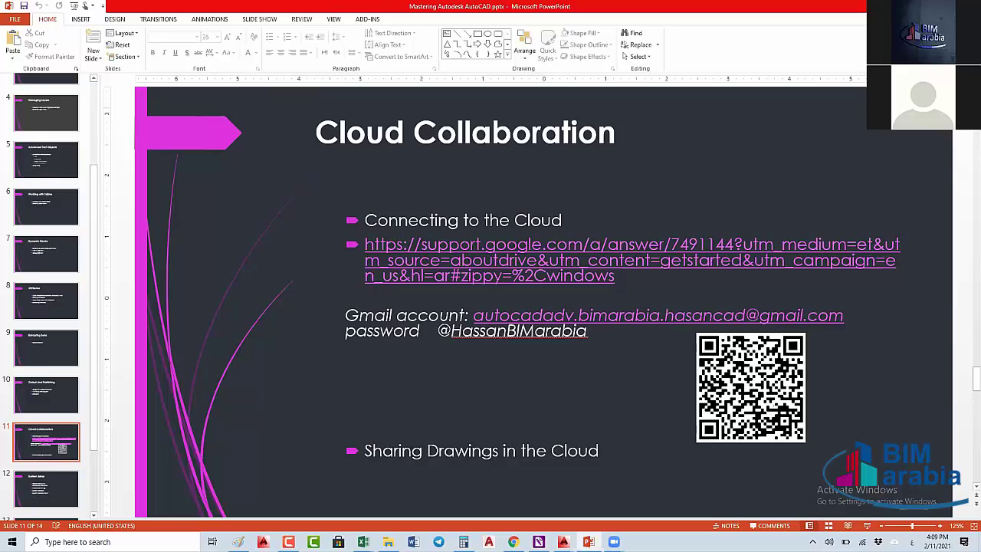
key("alt+Tab")
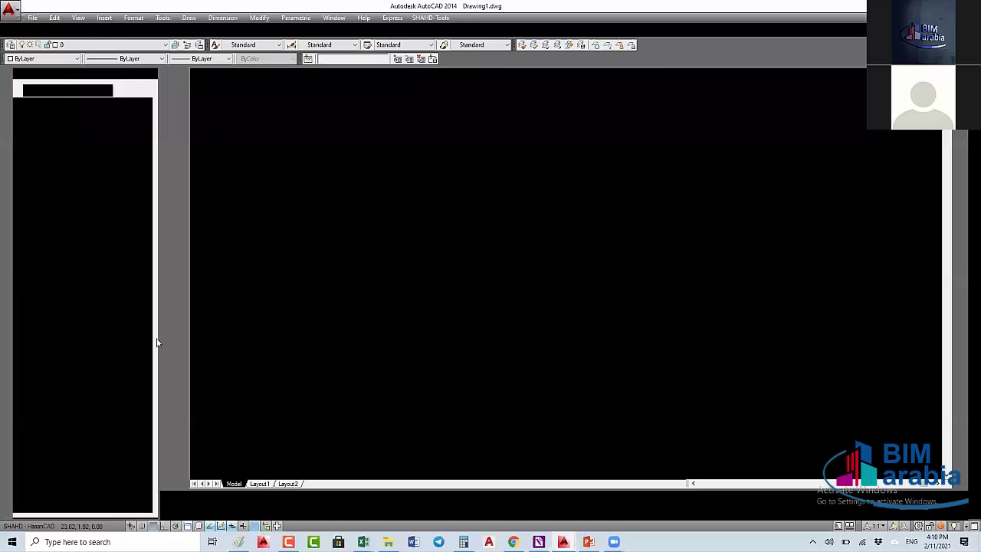
Step: Return to PowerPoint, select the Data Extraction bullet, and go to slide 10, Output and Publishing
key("alt+Tab")
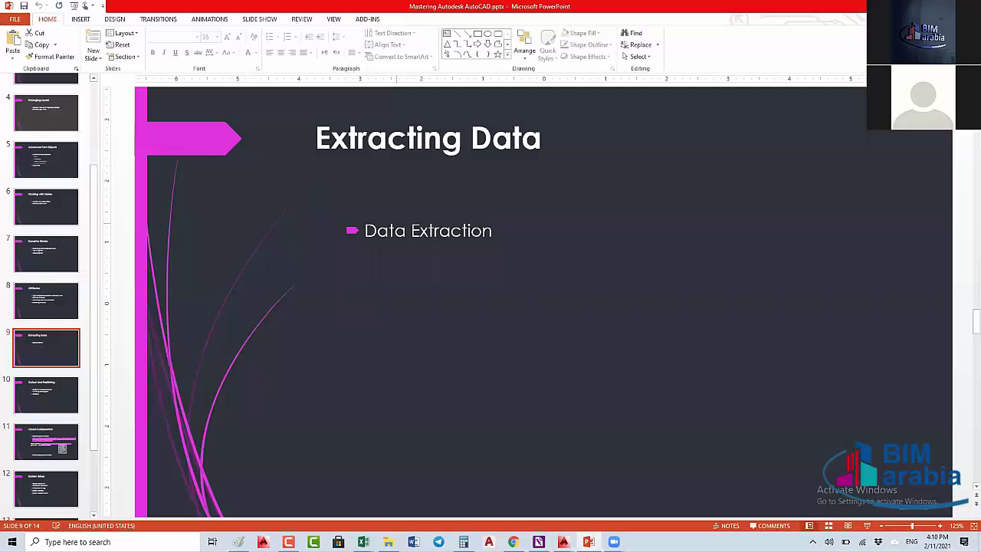
triple_click(428, 231)
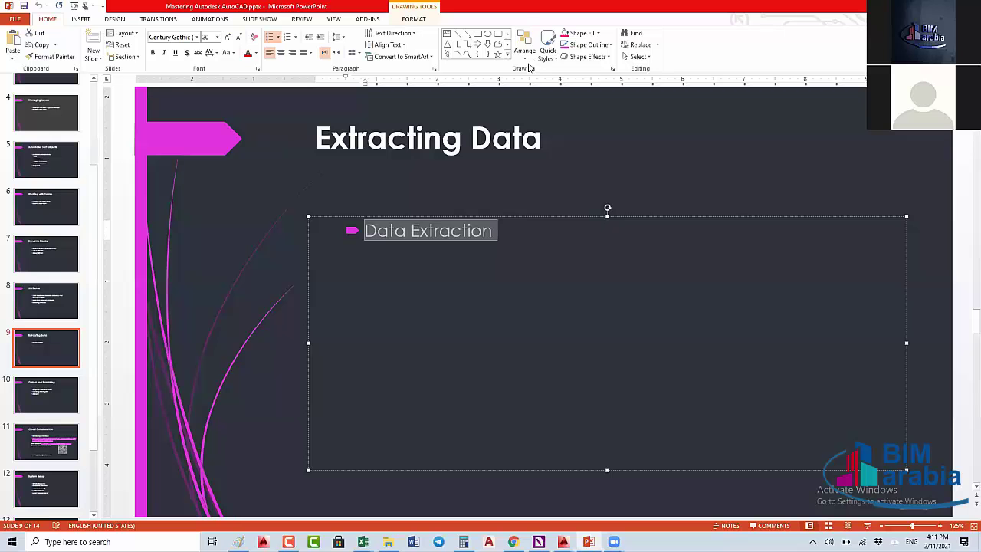
left_click(50, 396)
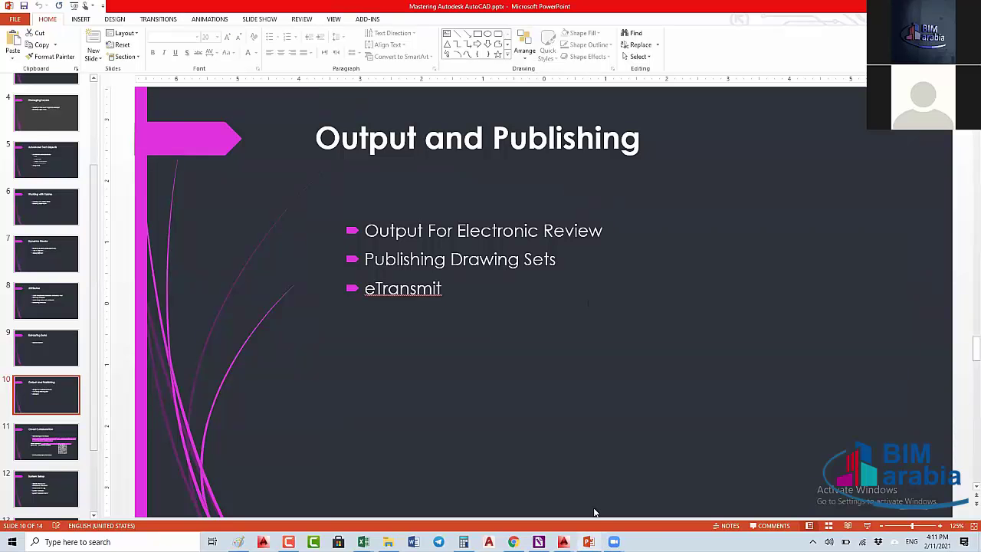
mouse_move(563, 542)
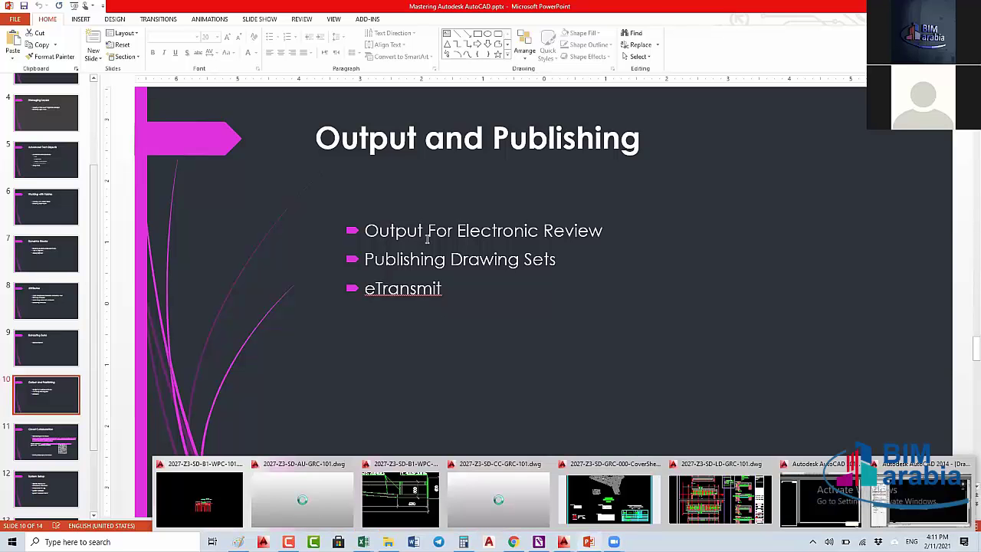
left_click(512, 317)
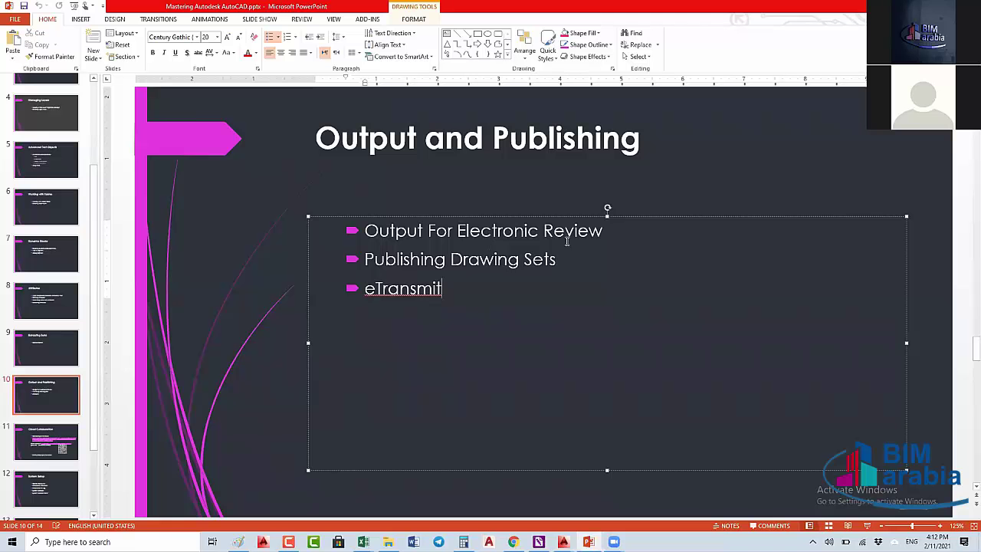
left_click(605, 231)
key("Down")
left_click_drag(603, 230, 412, 238)
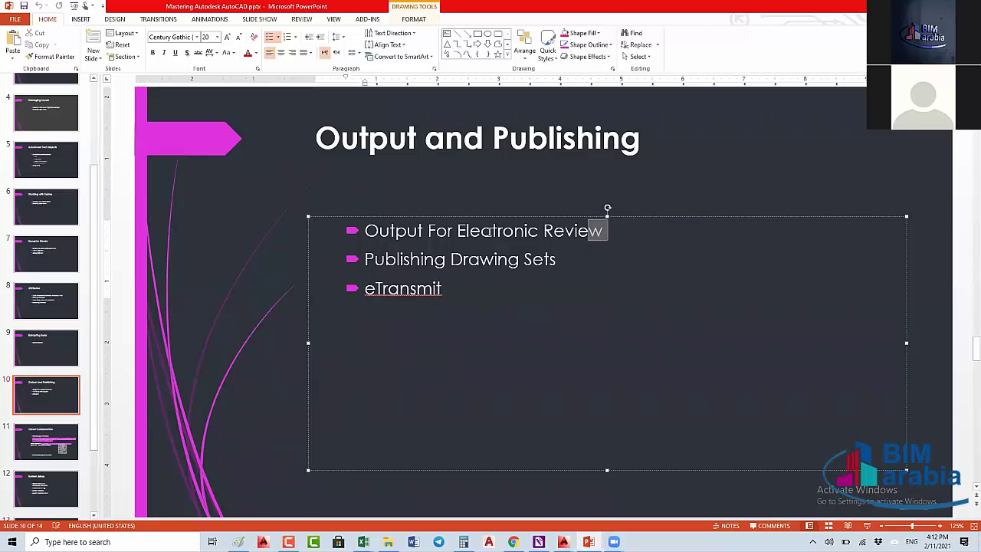
left_click(414, 233)
left_click(443, 288)
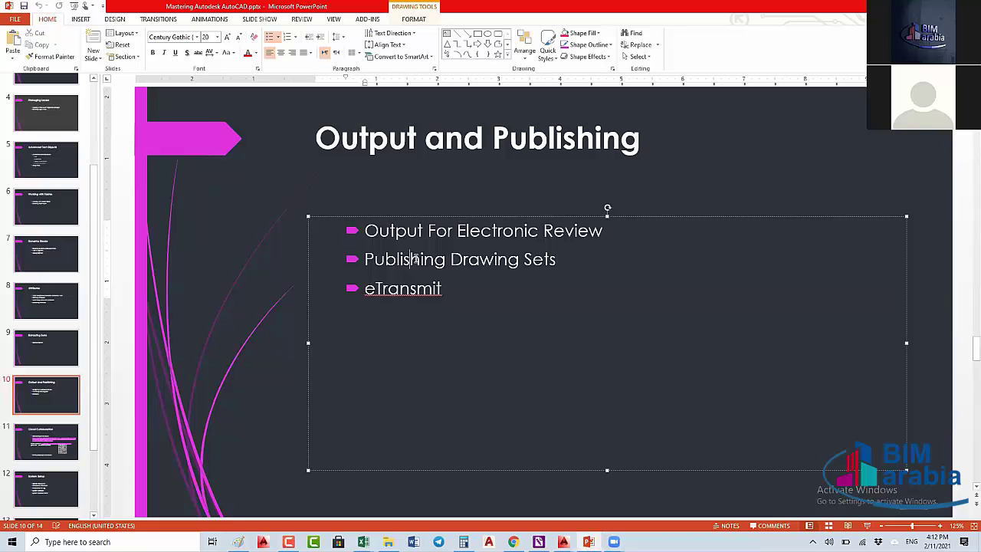
mouse_move(560, 259)
left_mouse_down()
mouse_move(398, 257)
mouse_move(374, 236)
left_mouse_up()
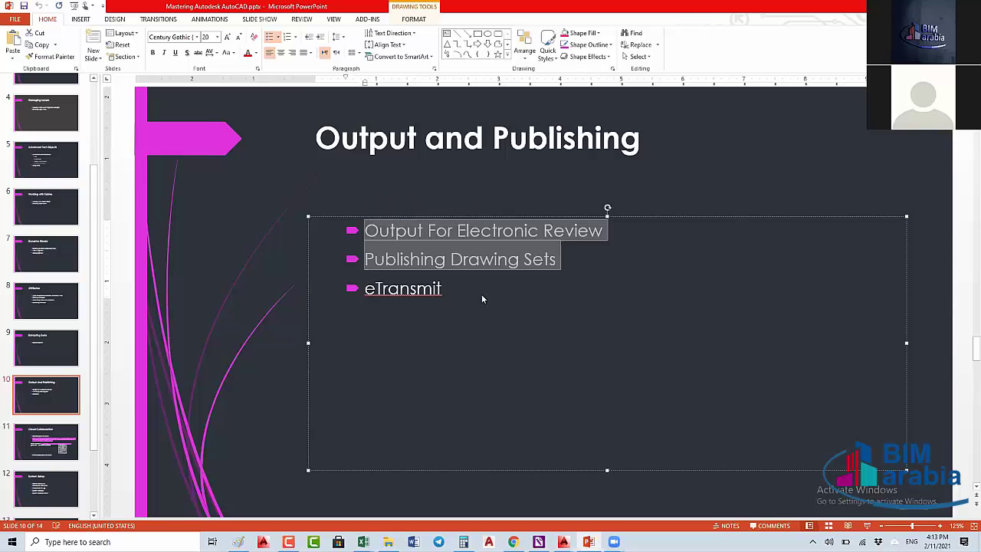
key("Down")
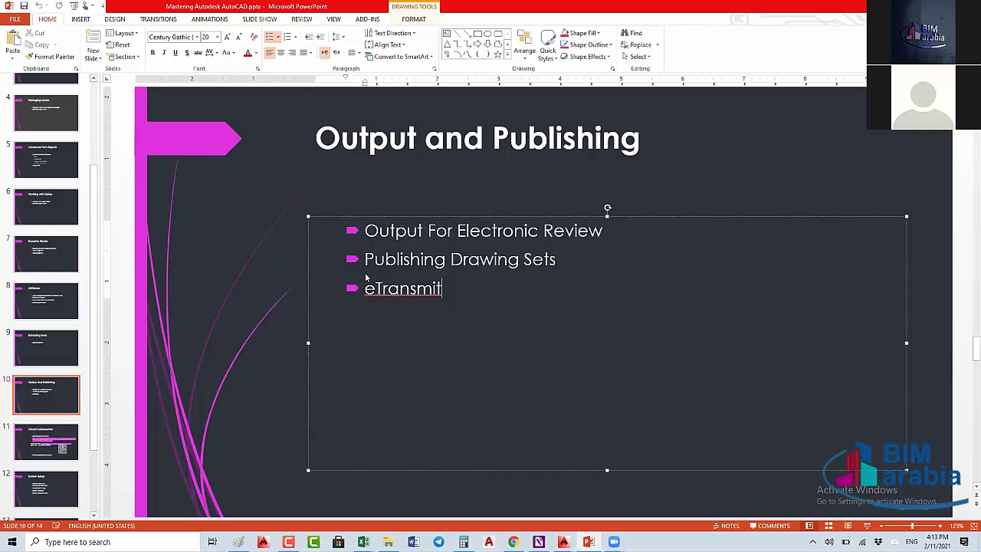
left_click(357, 231, "shift")
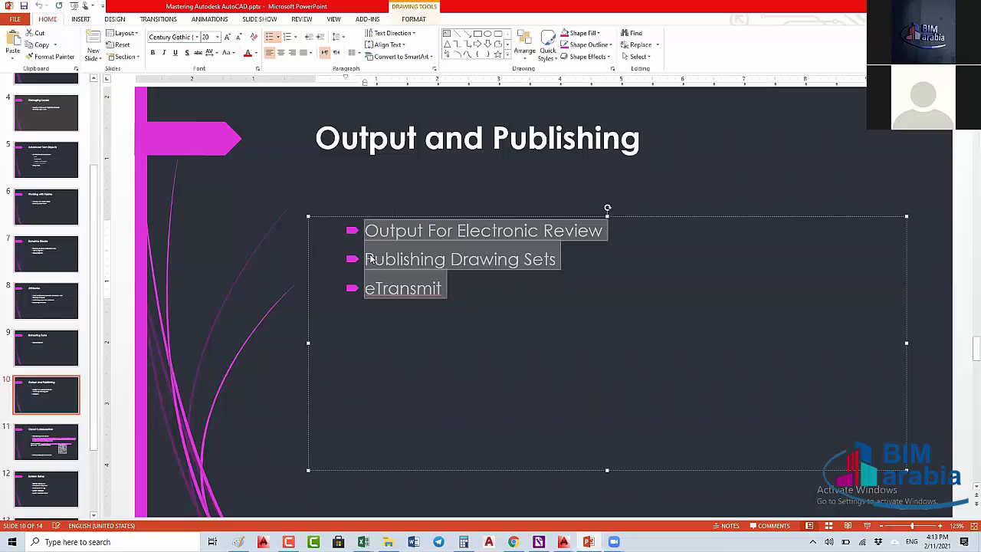
key("Right")
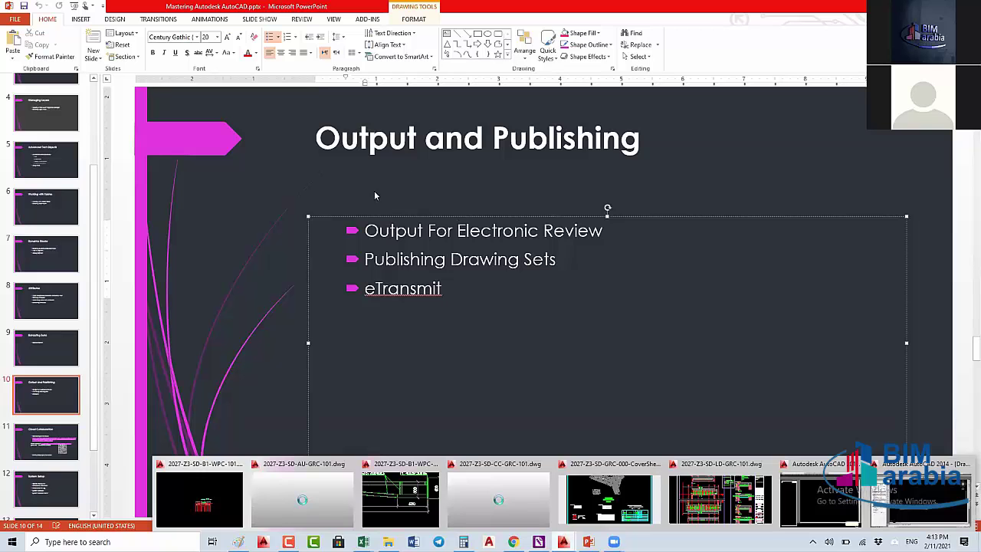
Step: Open the Plot dialog for Drawing1 and browse the printer list without changing it from None
key("alt+Tab")
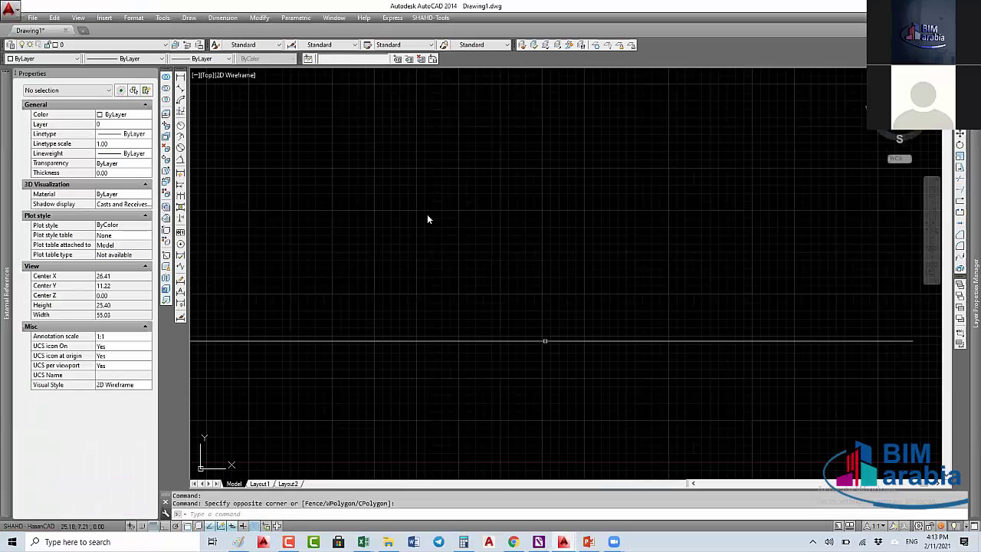
key("ctrl+p")
left_click(420, 193)
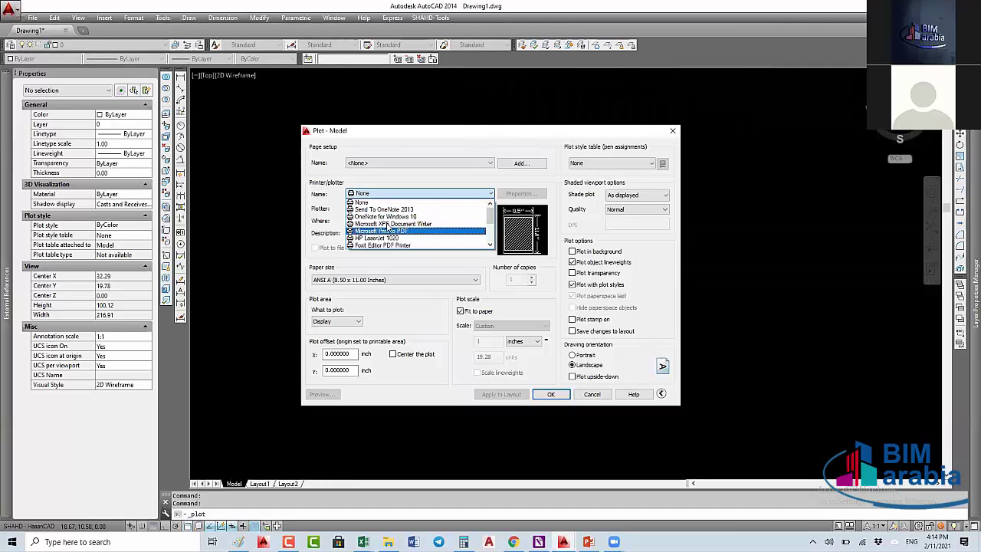
scroll(414, 222, "down", 1)
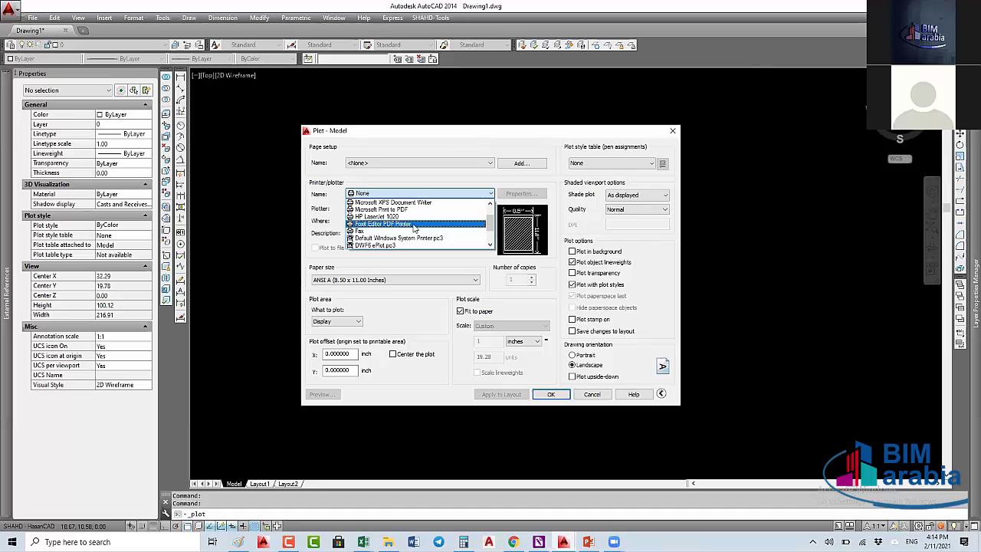
scroll(418, 226, "down", 1)
scroll(421, 230, "down", 1)
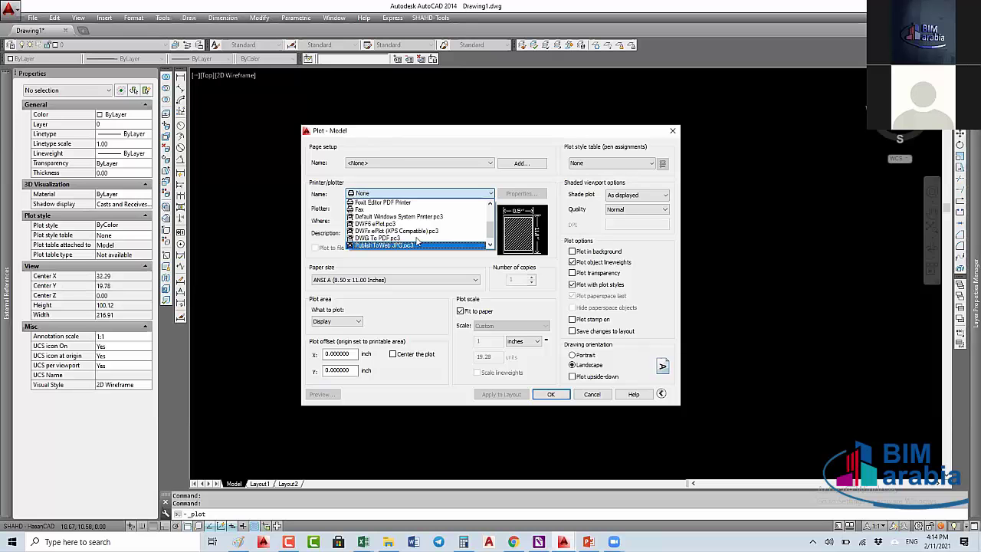
scroll(421, 247, "down", 1)
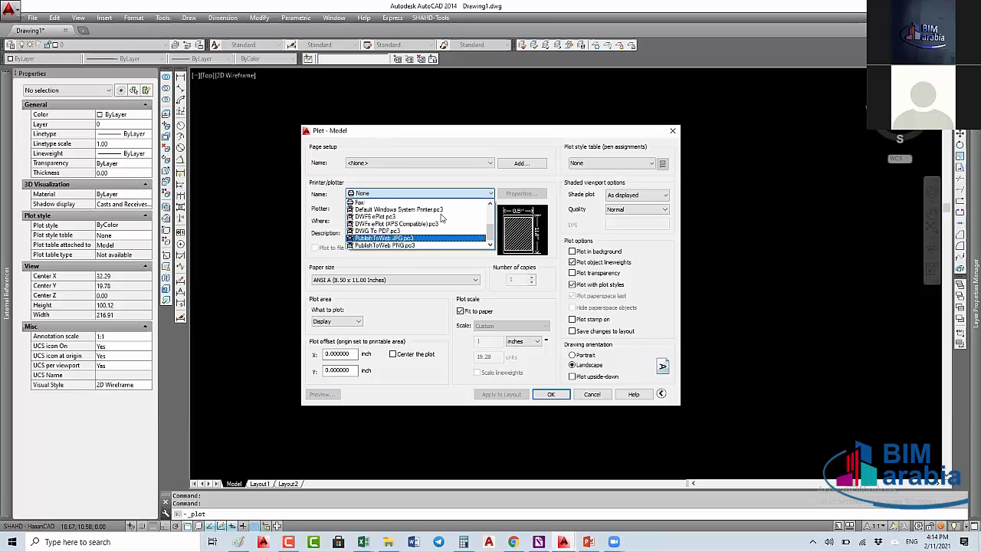
key("Up")
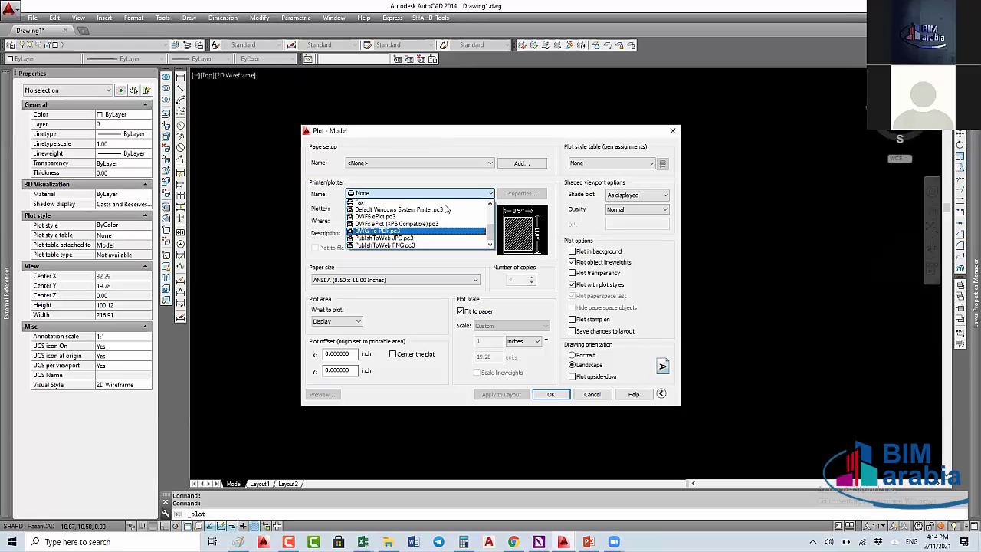
key("Home")
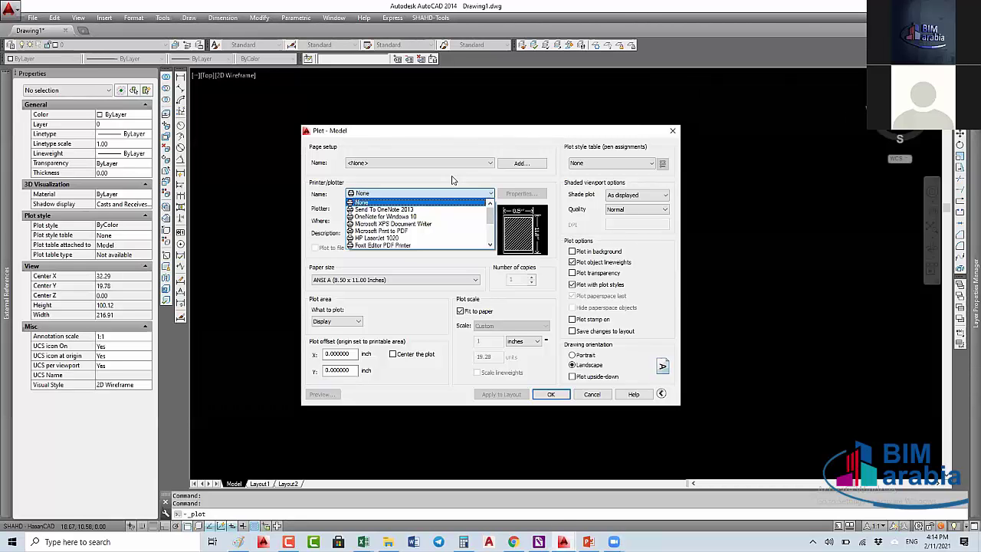
Step: Switch to Layout1 and start its plot with Hassan.CTB as the plot style table
key("Escape")
key("Escape")
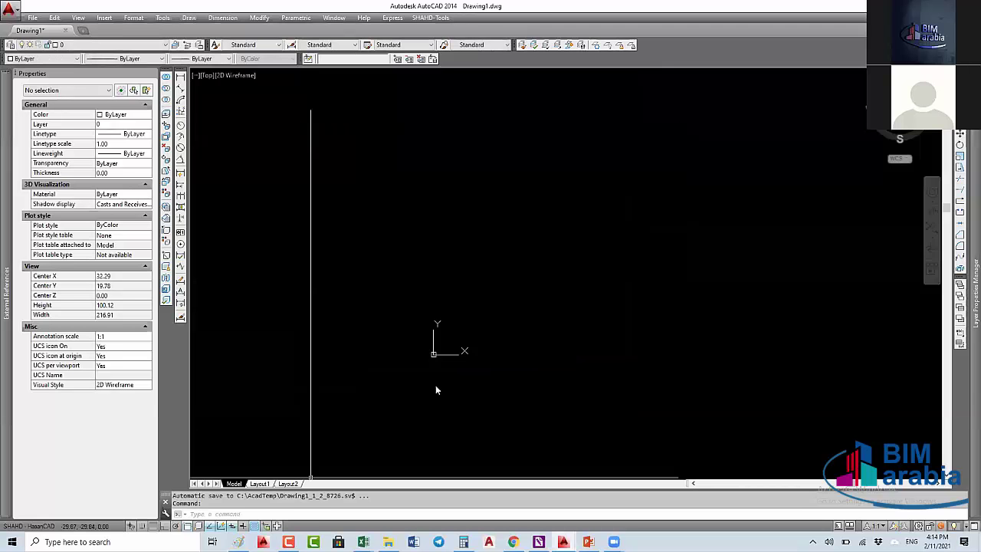
left_click(259, 483)
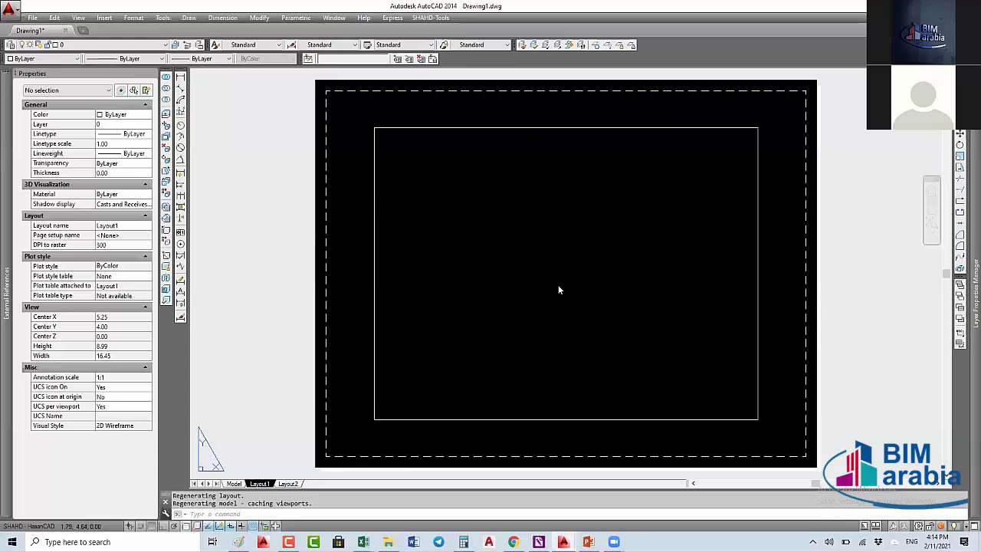
key("ctrl+p")
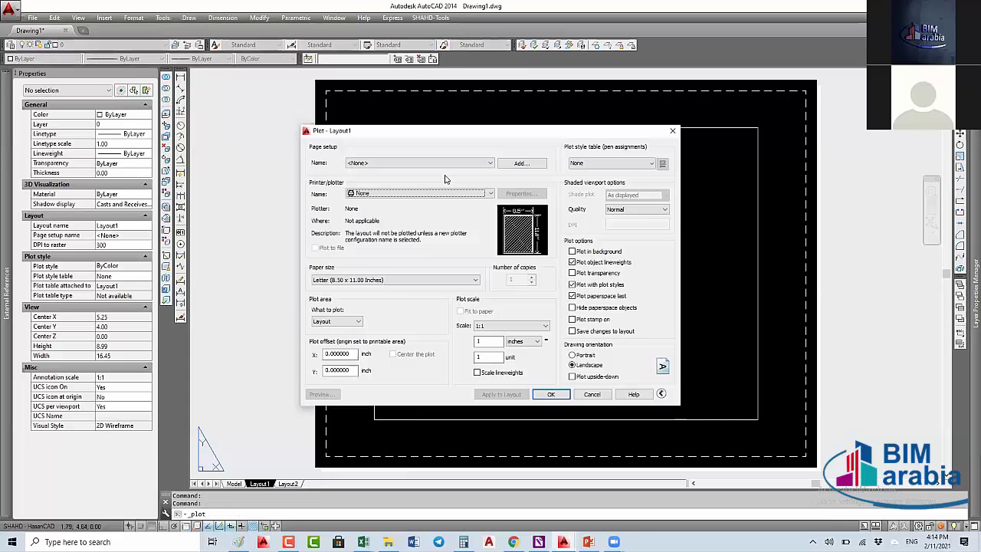
left_click(614, 171)
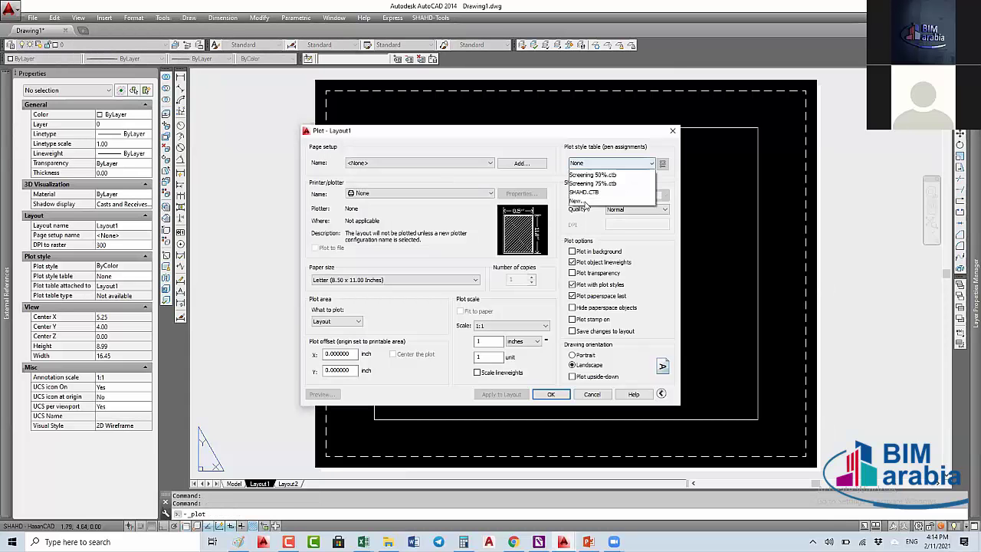
left_click(580, 254)
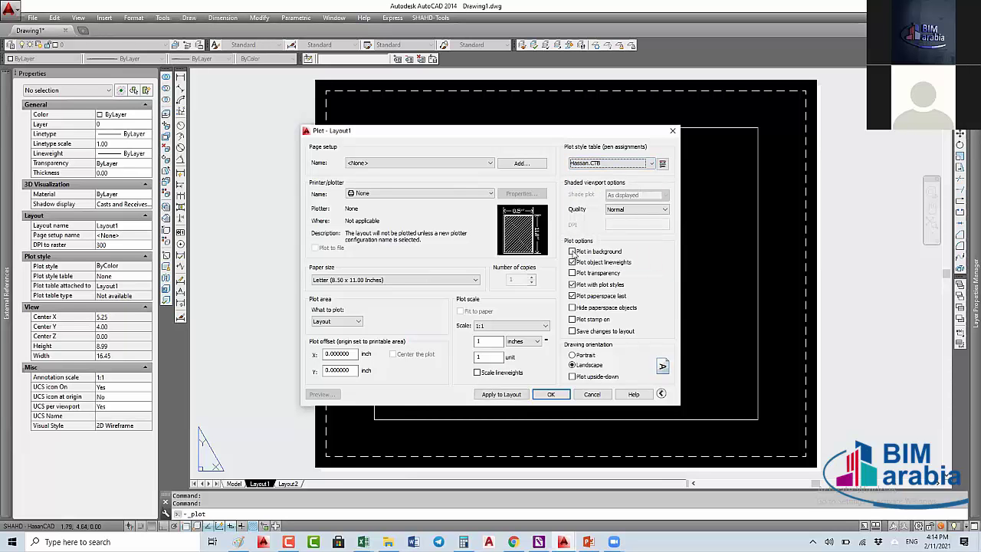
left_click(429, 194)
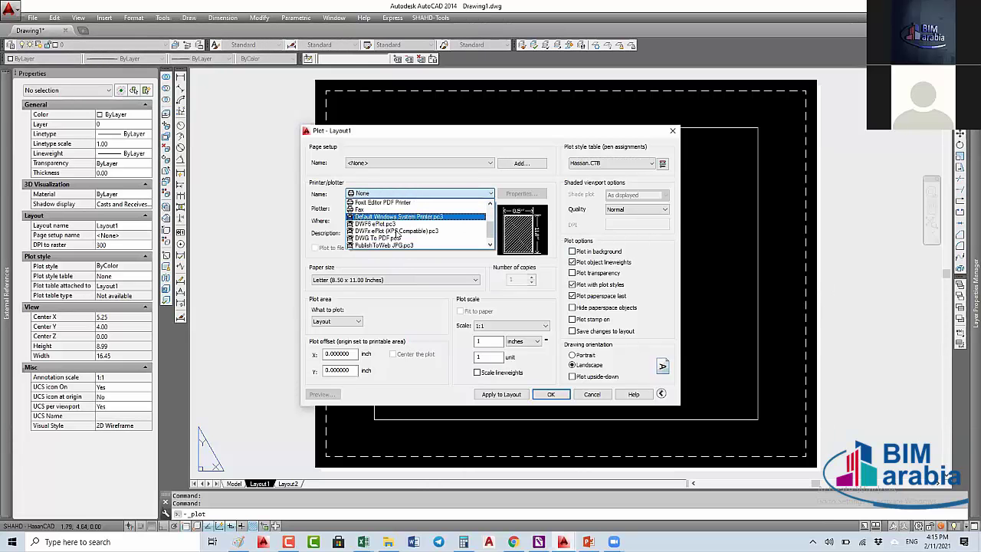
scroll(400, 235, "down", 1)
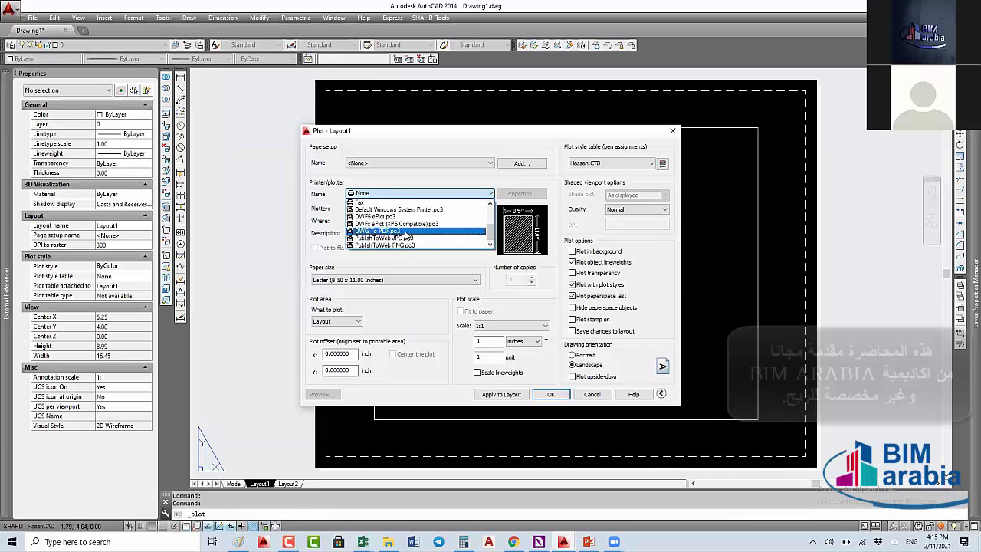
Step: Choose DWG To PDF.pc3 as the plotter with ISO expand A0 (841 x 1189 mm) paper
left_click(406, 233)
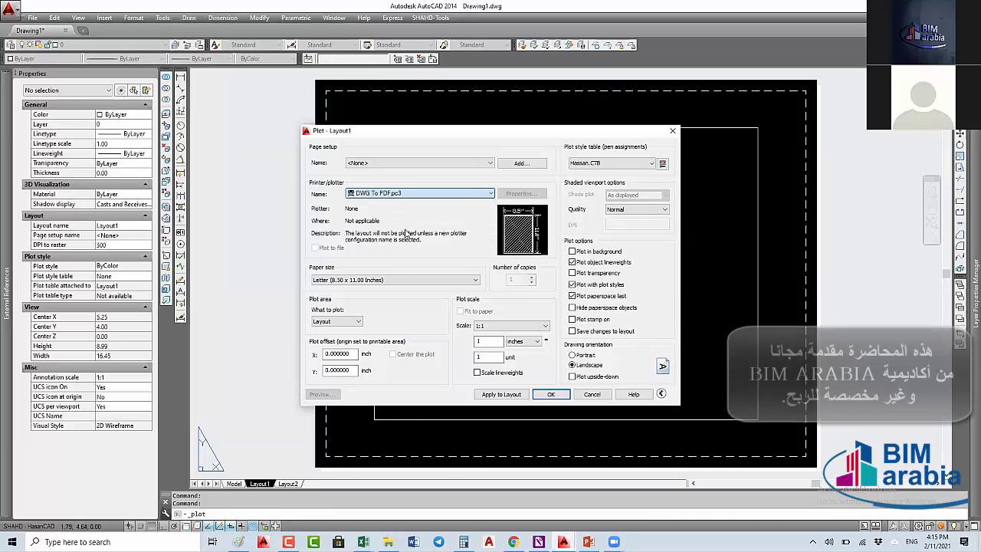
left_click(398, 281)
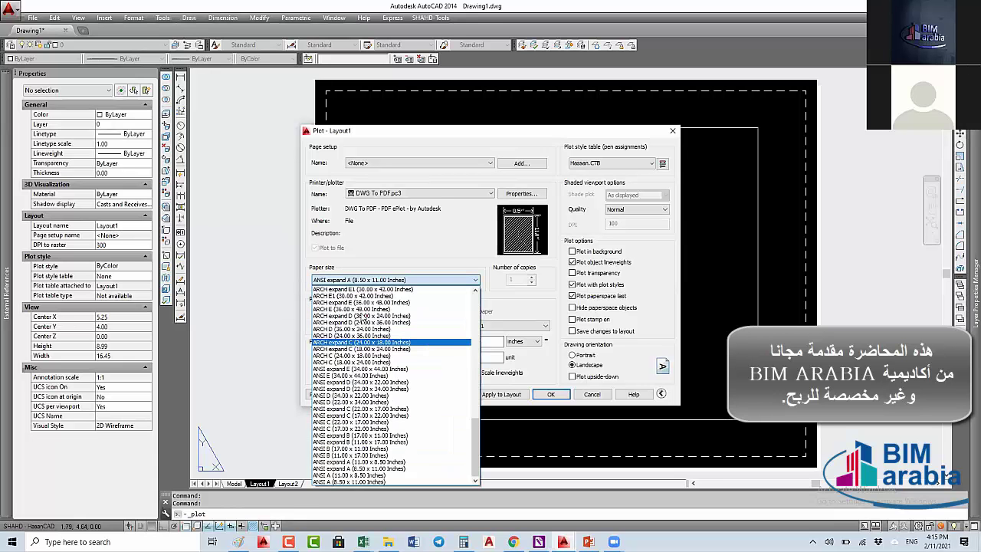
scroll(364, 316, "up", 3)
scroll(364, 316, "up", 2)
scroll(364, 316, "up", 2)
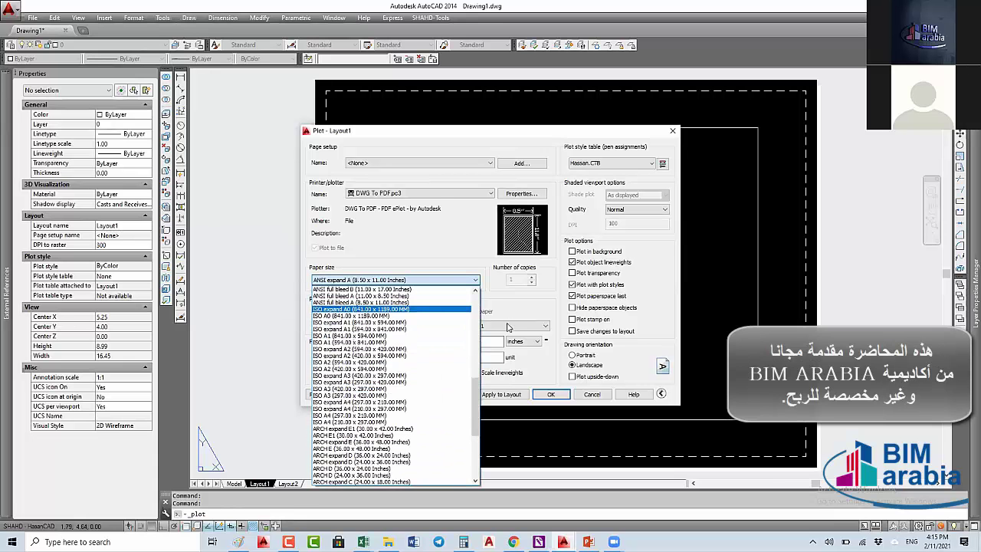
left_click(360, 309)
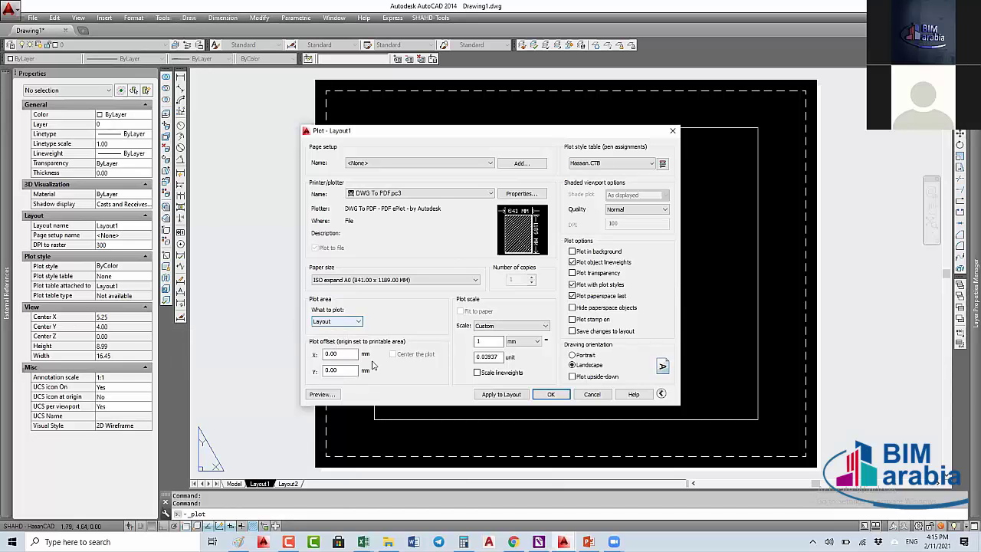
Step: Plot the drawing Extents, centred on the paper, at a 1:1 scale
left_click(340, 323)
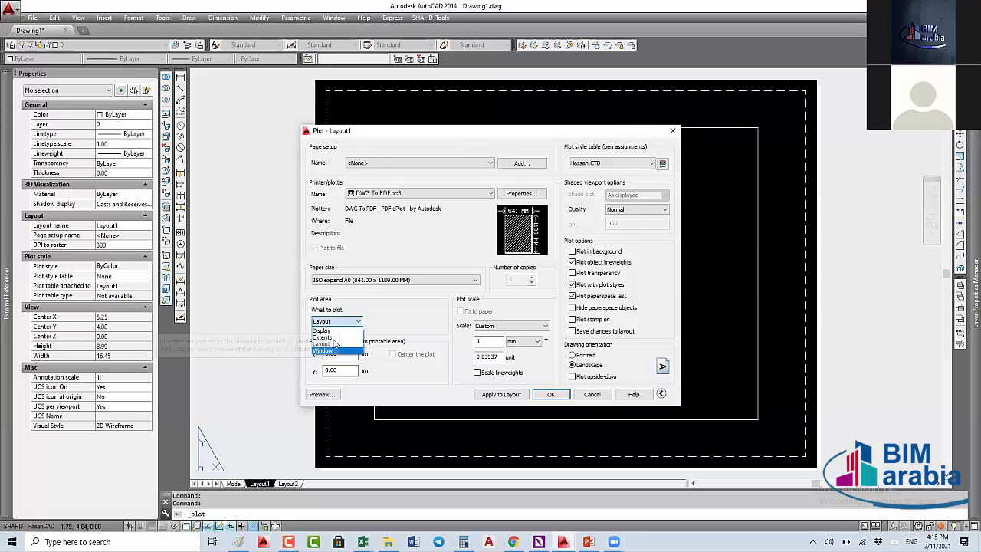
left_click(331, 337)
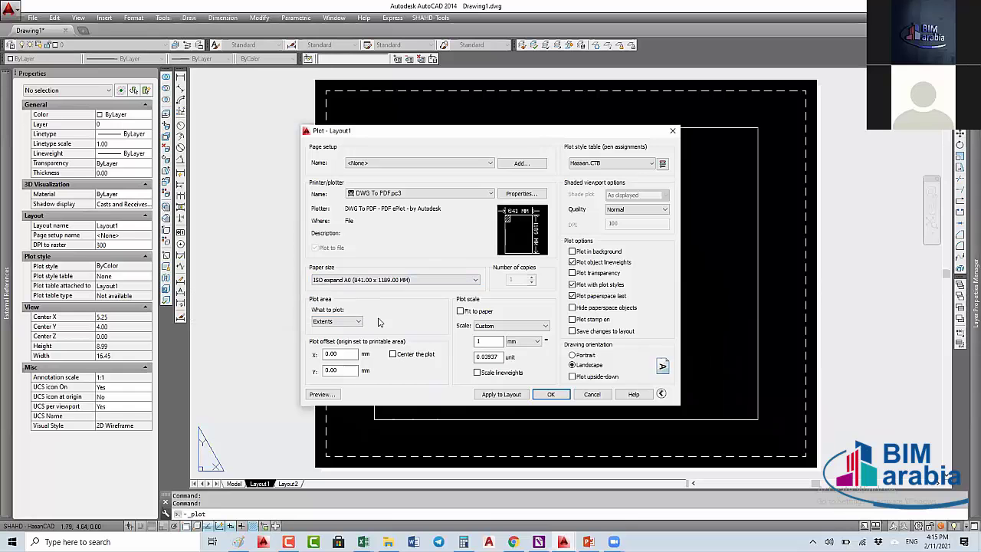
left_click(393, 354)
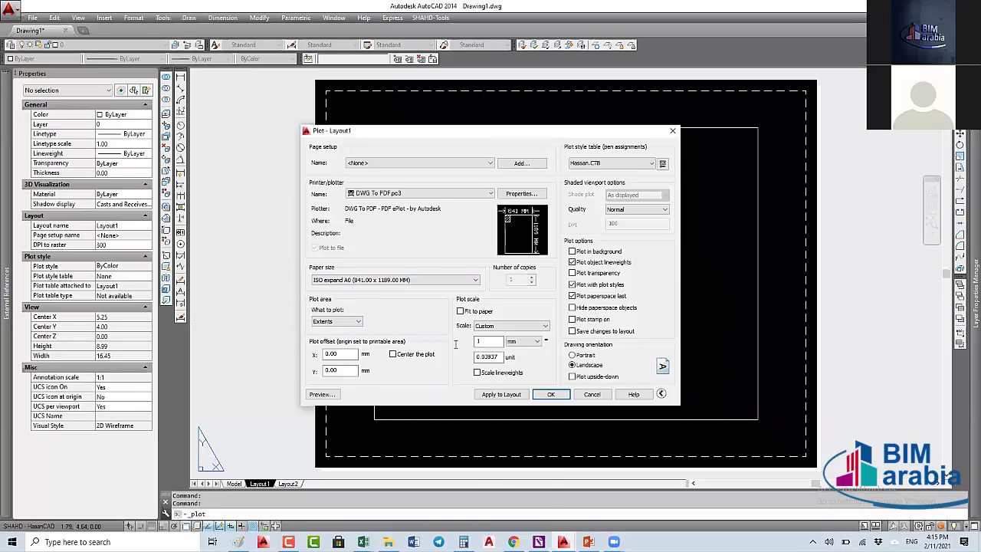
left_click(504, 326)
left_click(504, 326)
left_click(504, 327)
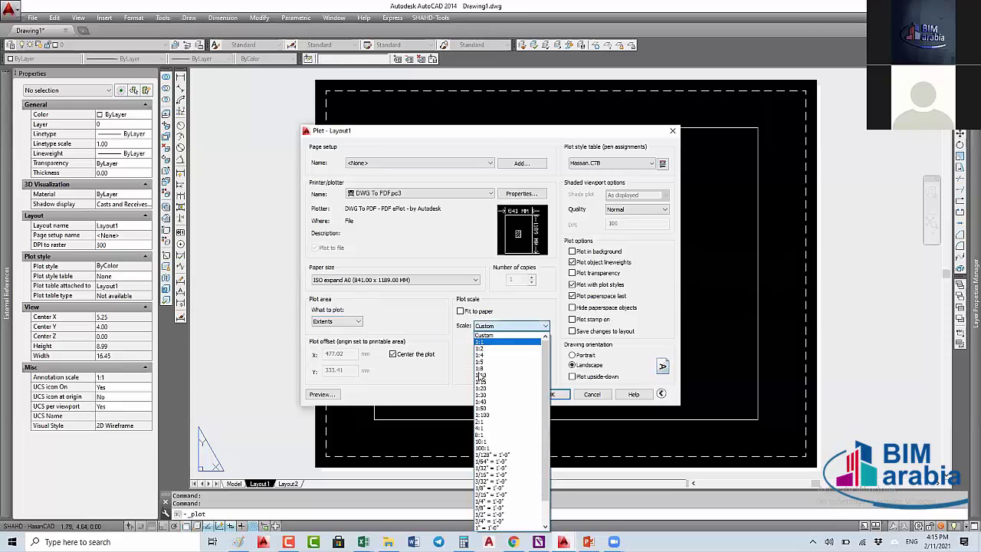
left_click(512, 343)
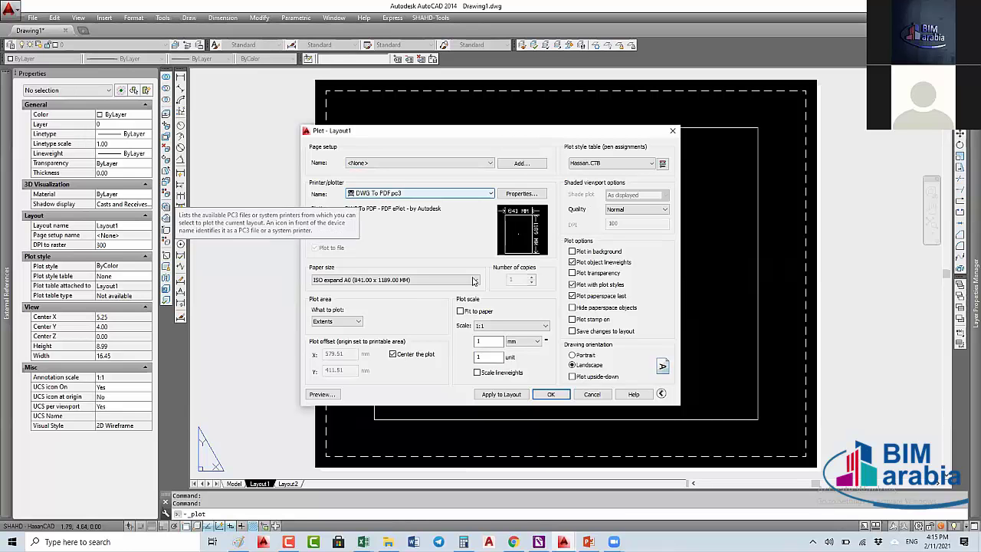
Step: Open the Hassan.CTB plot style table in the Plot Style Table Editor
left_click(611, 164)
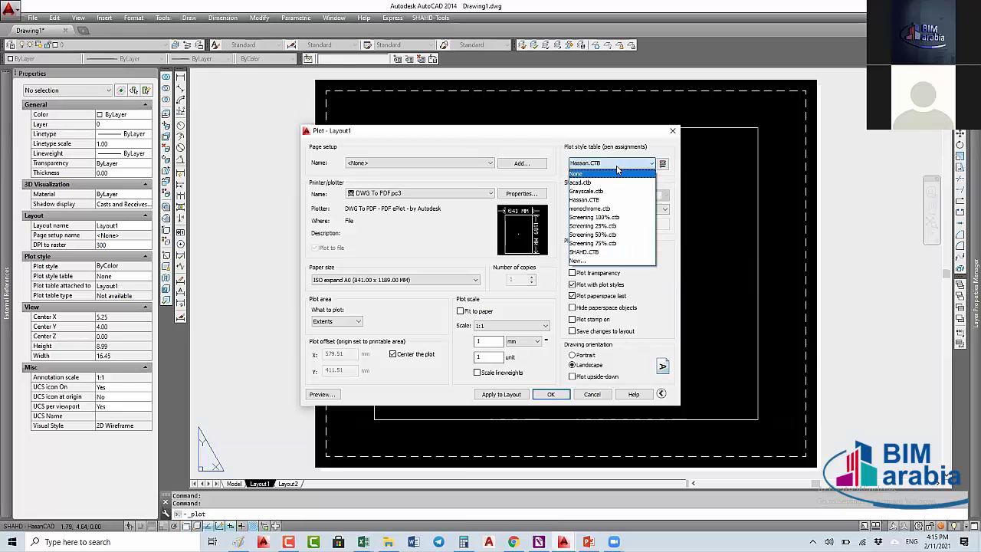
left_click(662, 163)
left_click(662, 163)
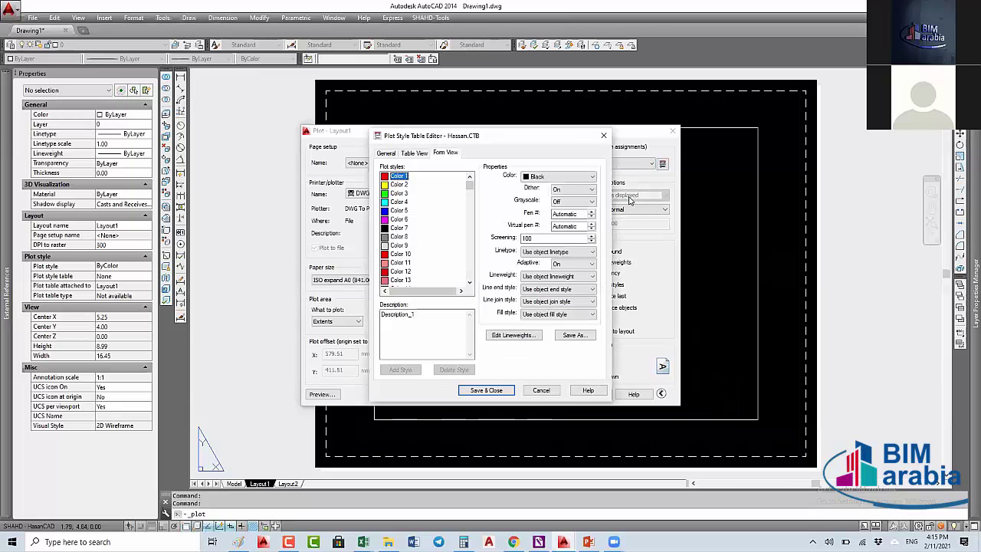
left_click(603, 136)
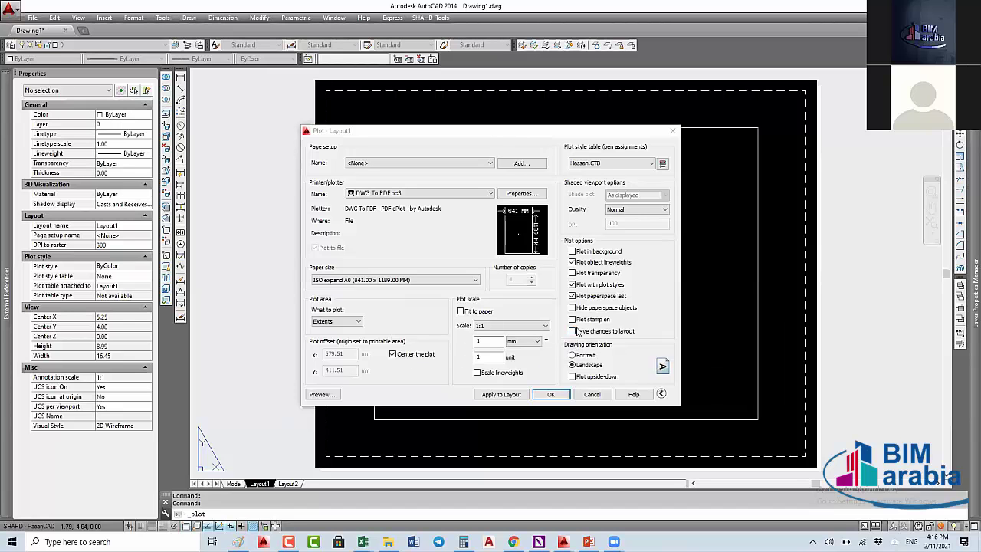
left_click(572, 319)
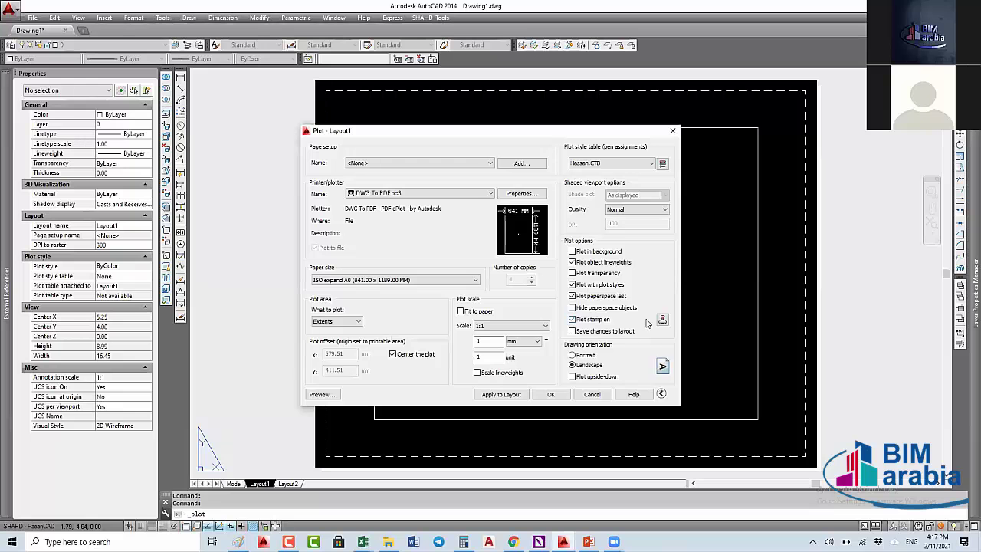
left_click(663, 320)
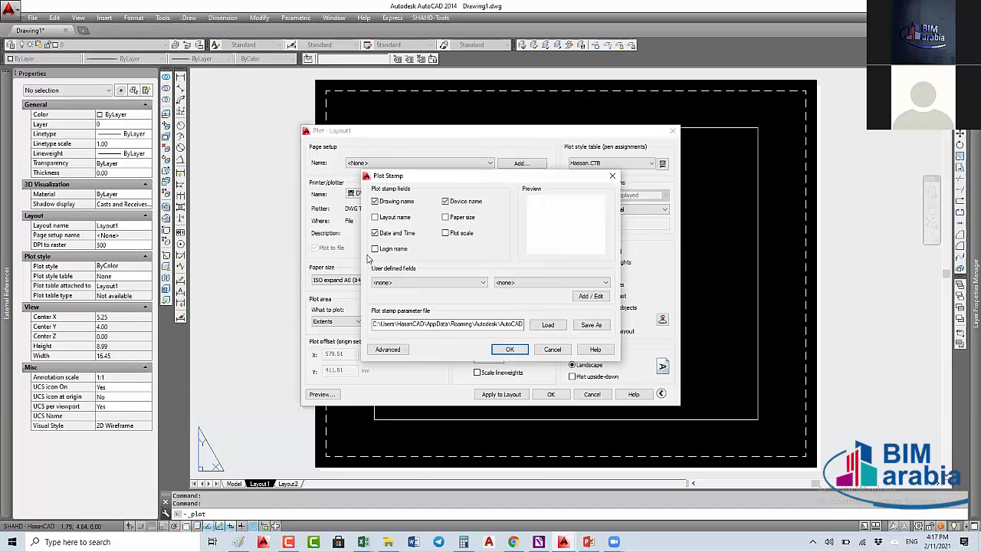
left_click(386, 204)
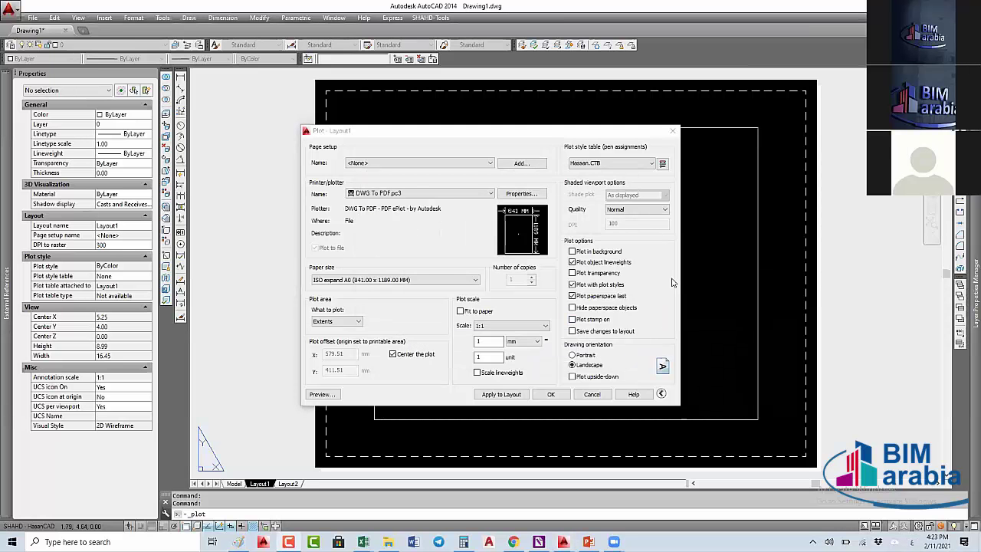
Step: Reopen the Layout1 plot, select DWG To PDF.pc3, and scroll the paper sizes toward ISO A0
key("Escape")
key("ctrl+p")
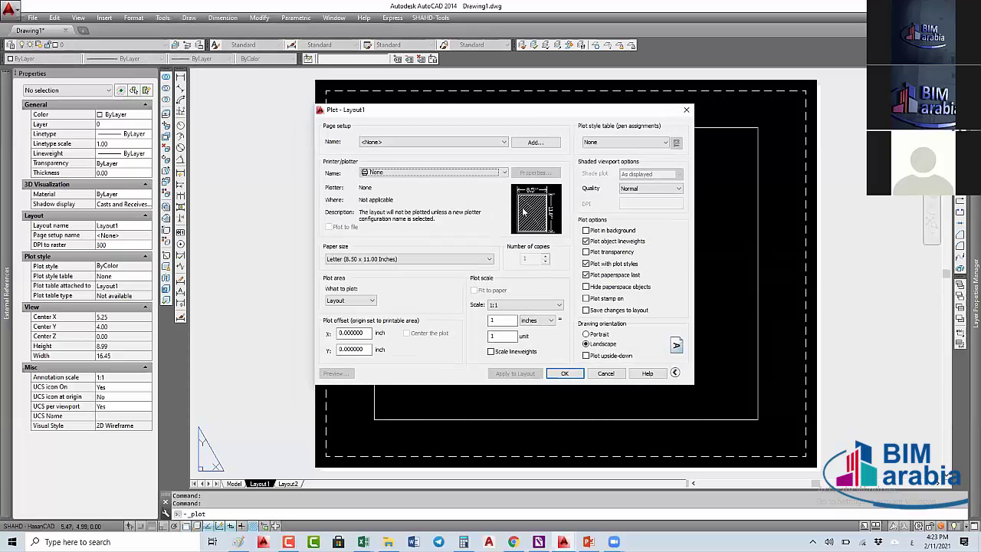
left_click(463, 173)
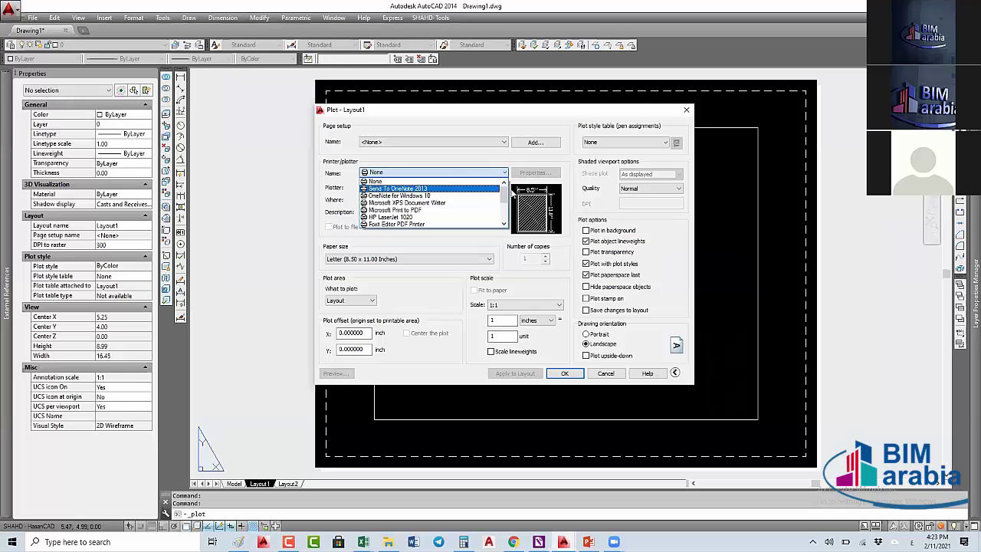
scroll(506, 195, "down", 2)
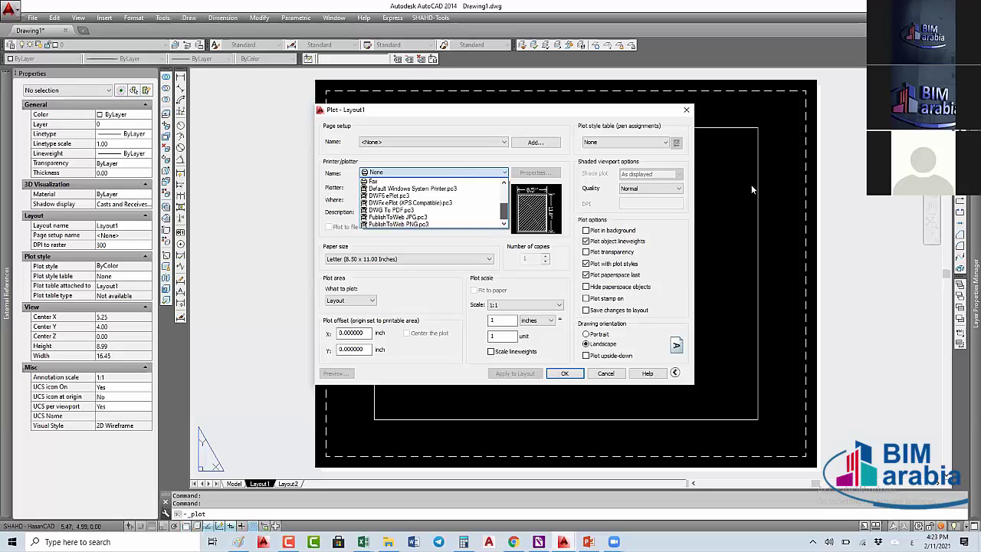
left_click(390, 209)
left_click(452, 259)
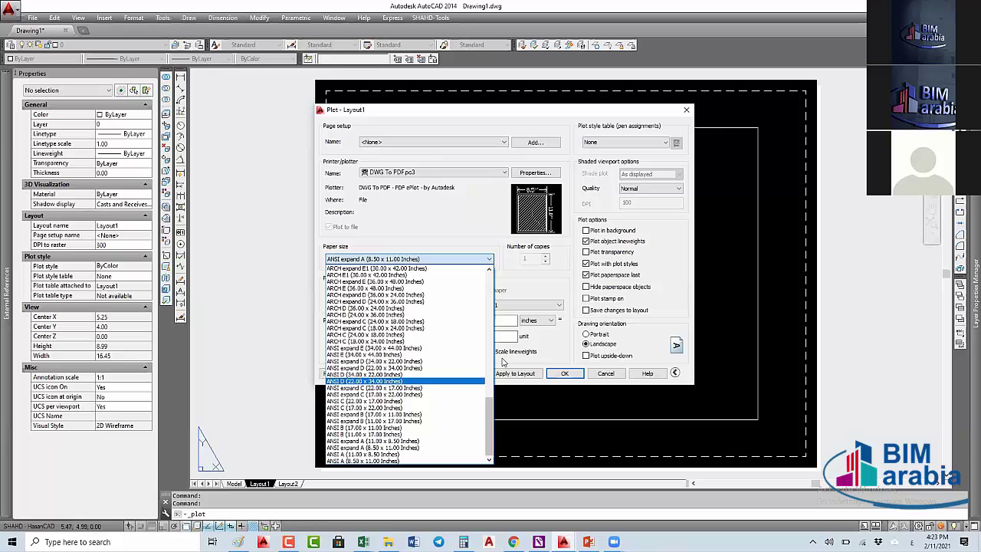
scroll(507, 300, "up", 6)
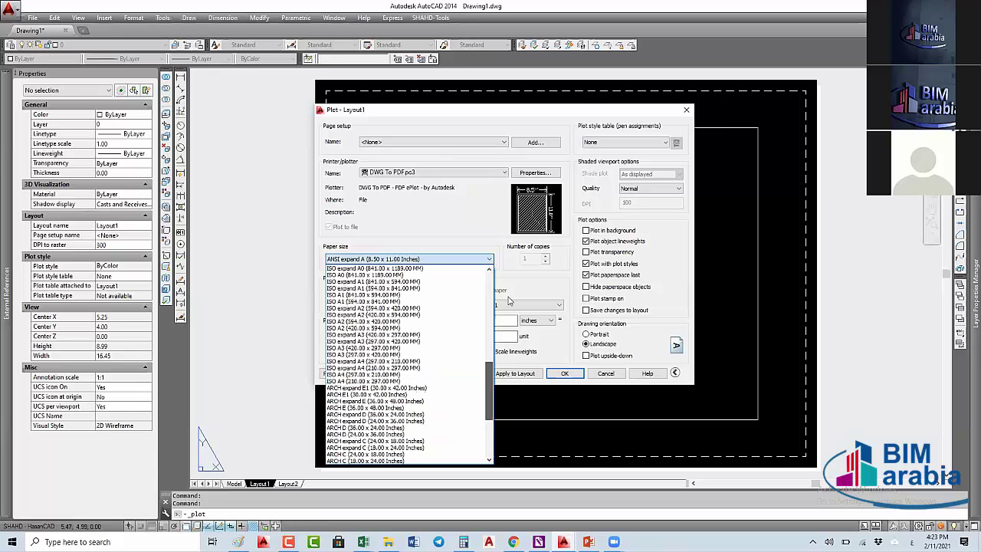
scroll(508, 301, "up", 4)
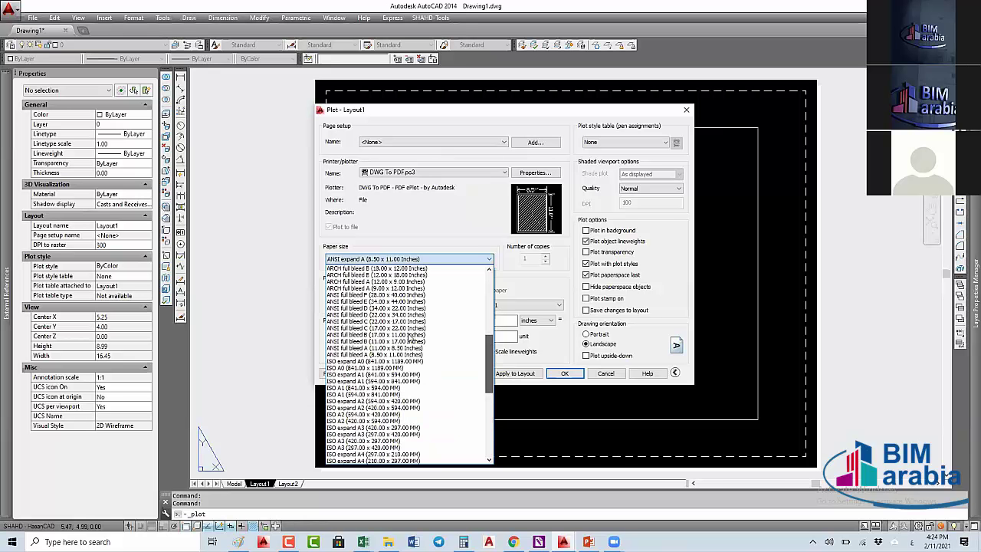
Step: Use ISO A0 (841 x 1189 mm) paper and apply the Hassan.CTB plot style table
left_click(628, 144)
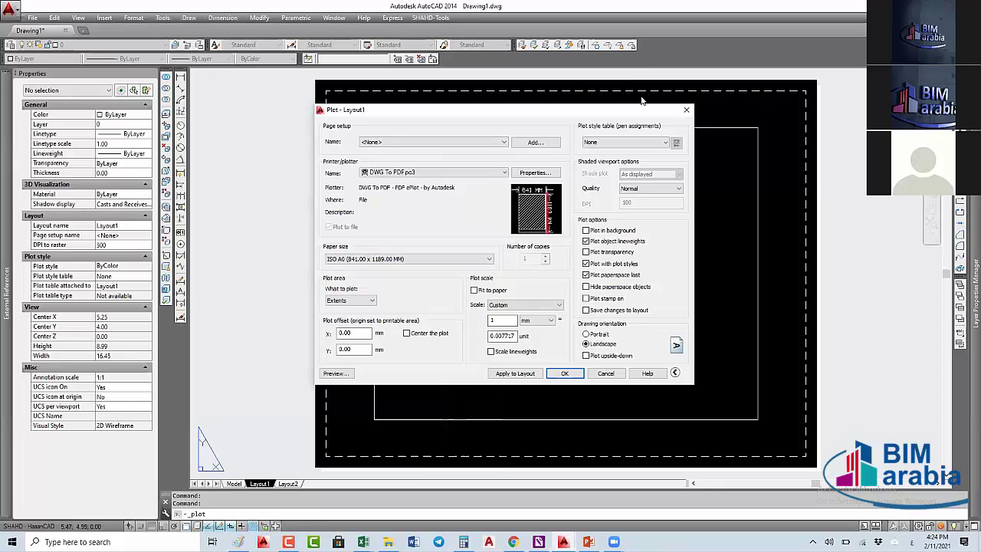
left_click(628, 144)
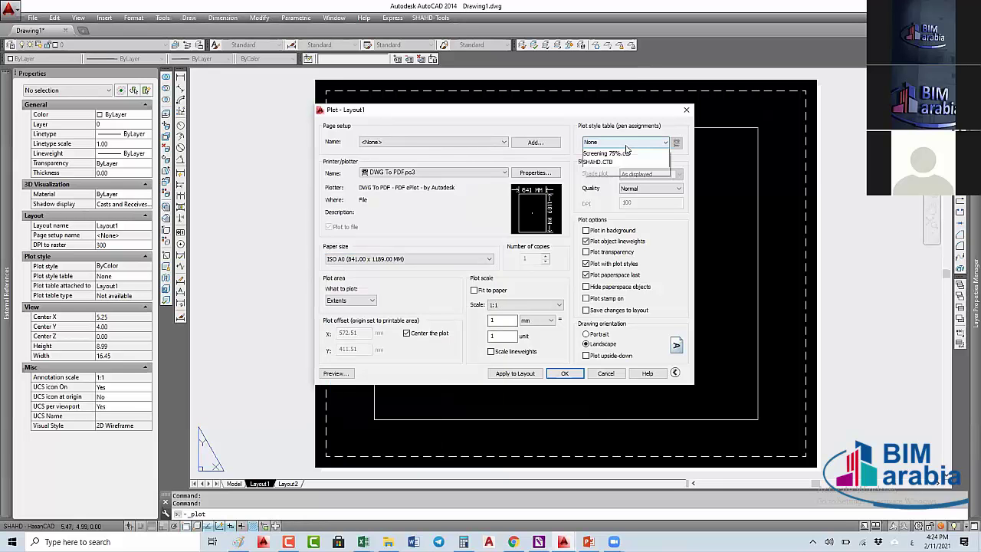
left_click(600, 178)
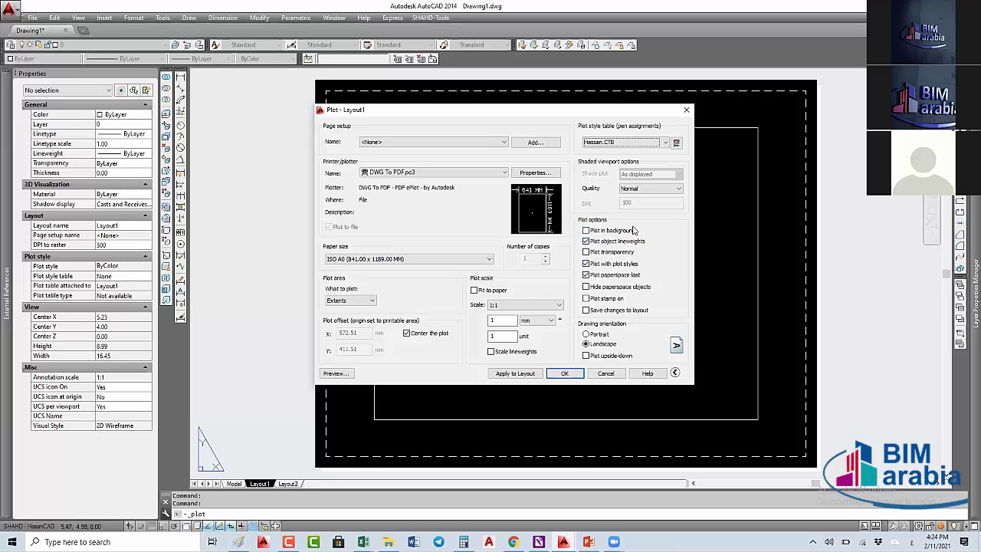
mouse_move(613, 263)
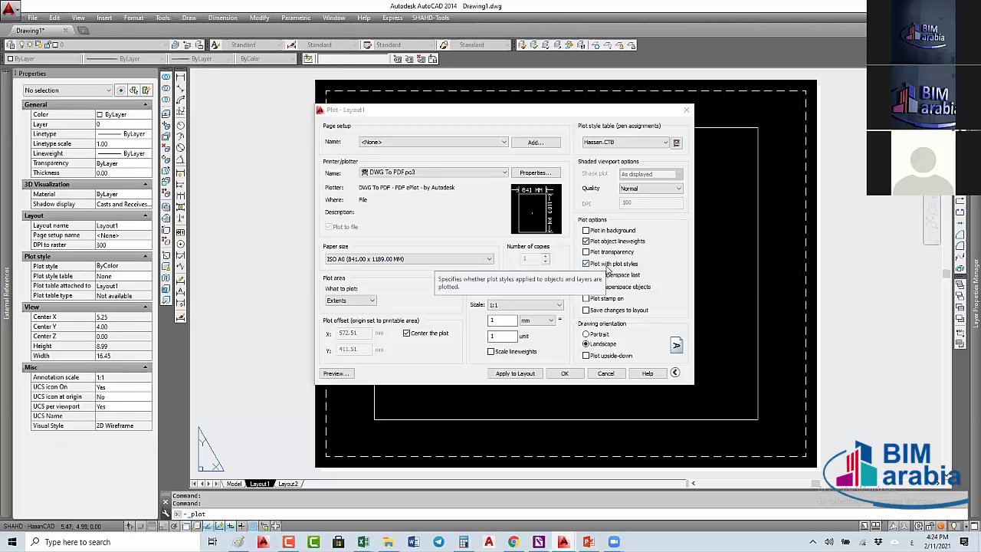
Step: Tick Plot paperspace last and Plot stamp on, then bring up the Plot Stamp settings
left_click(604, 280)
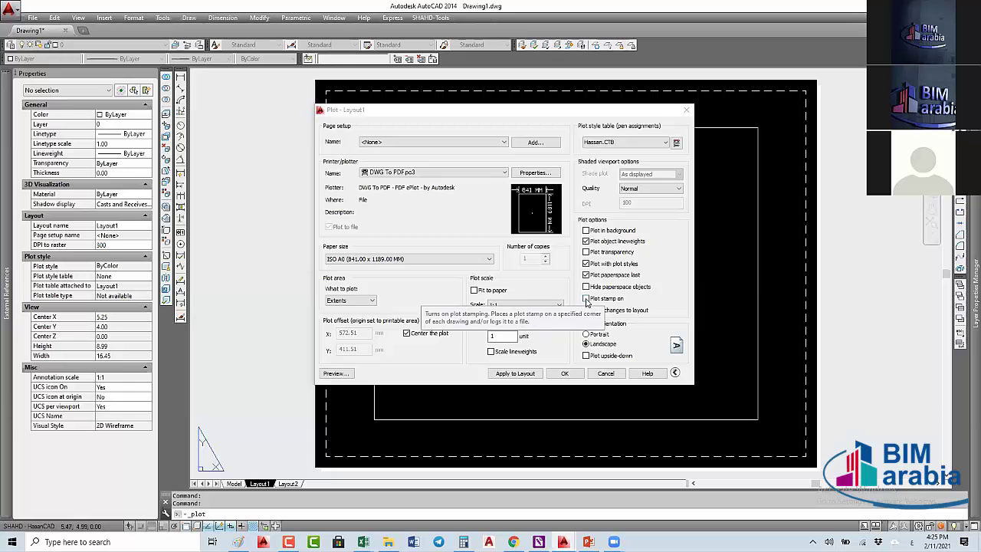
left_click(587, 300)
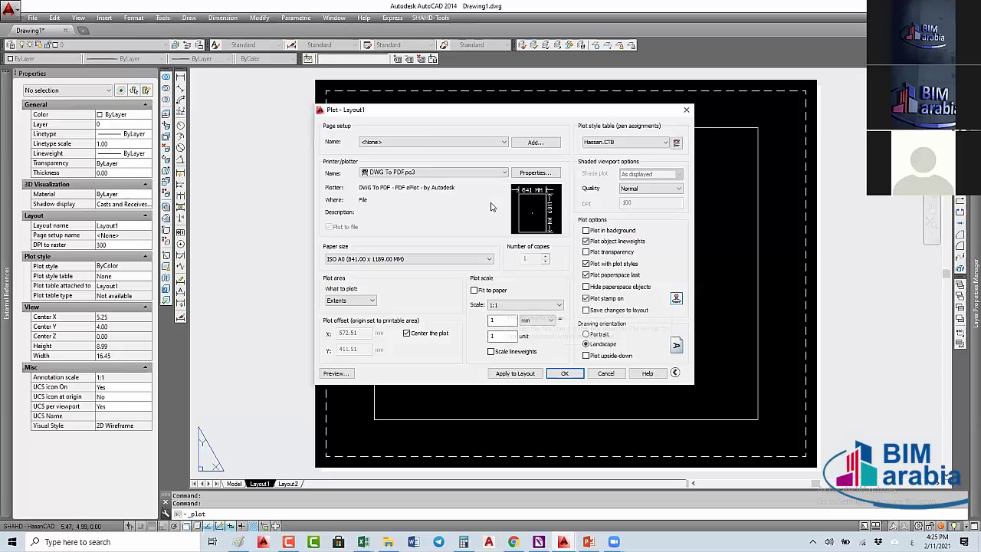
left_click(676, 298)
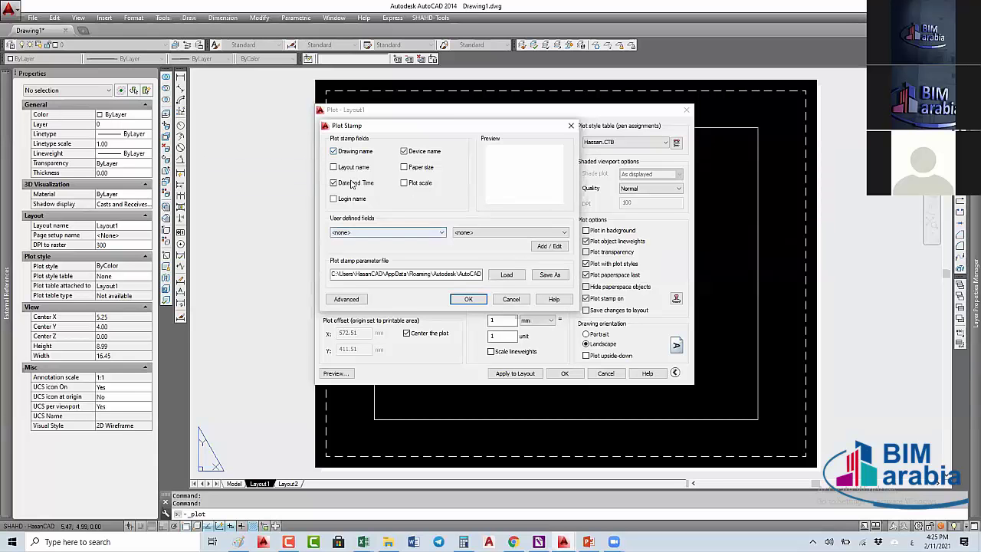
Step: Inspect the plot stamp parameter file path, then open the Advanced Options for the stamp
left_click_drag(435, 276, 488, 275)
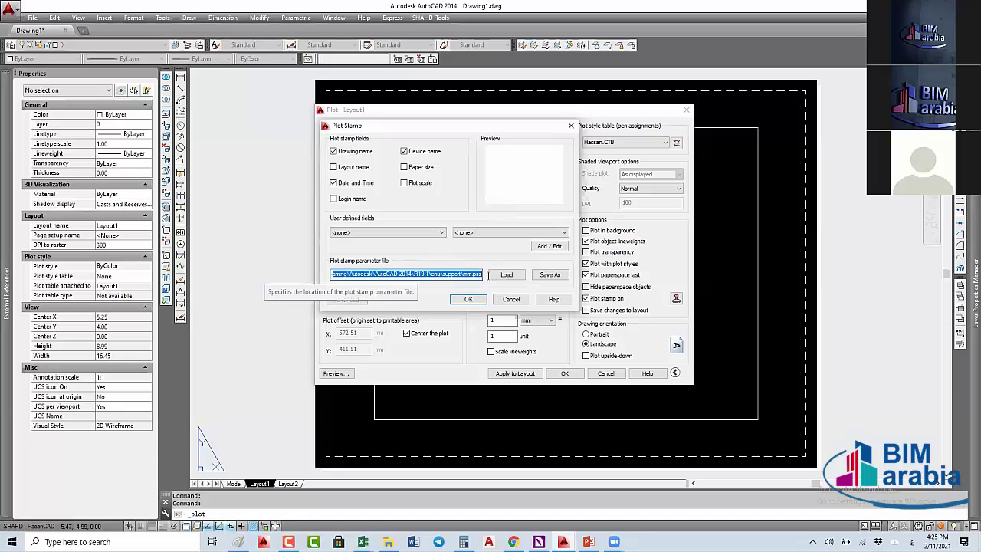
left_click(435, 274)
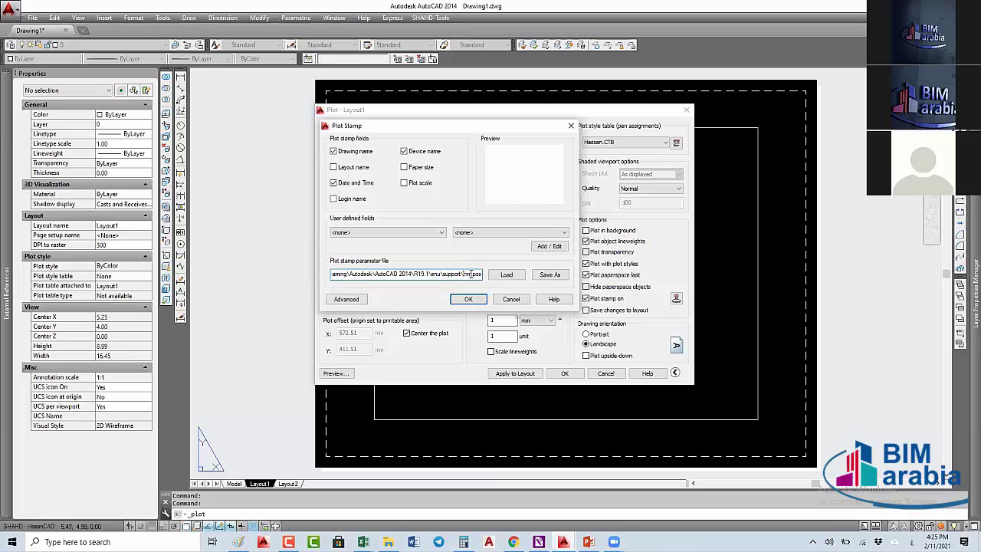
left_click_drag(464, 274, 481, 276)
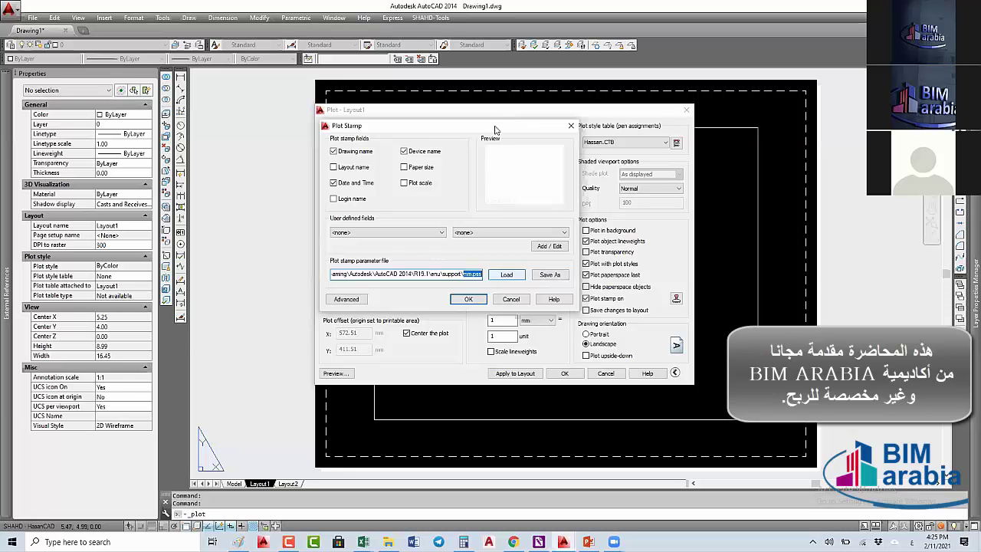
key("Tab")
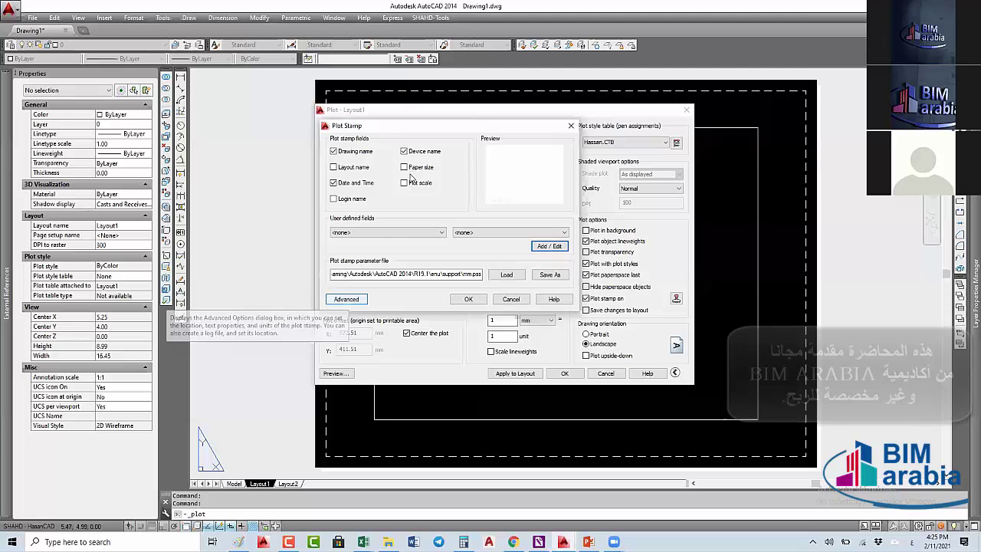
key("Return")
Step: Keep the plot stamp at bottom left, horizontal, in the Segoe UI font
left_click(410, 147)
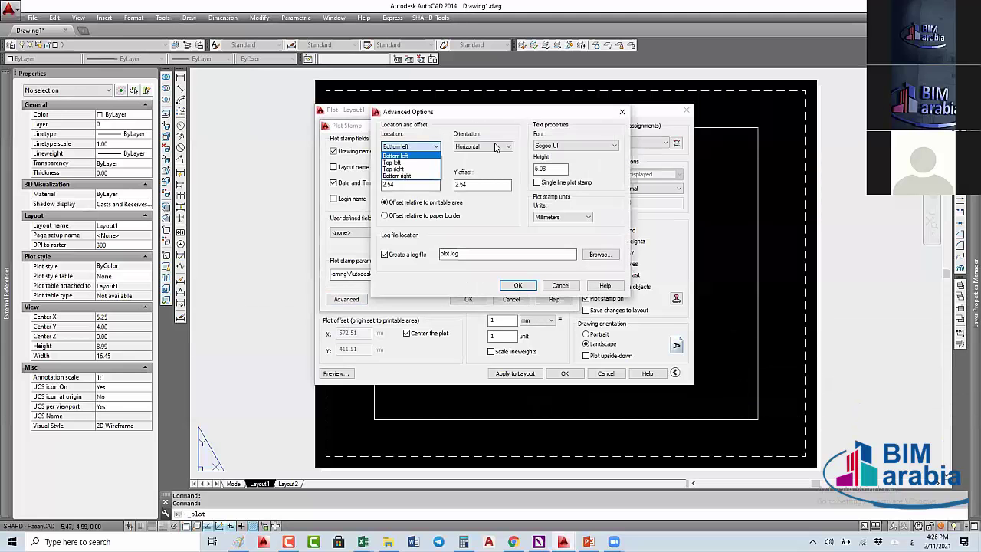
left_click(488, 150)
left_click(488, 147)
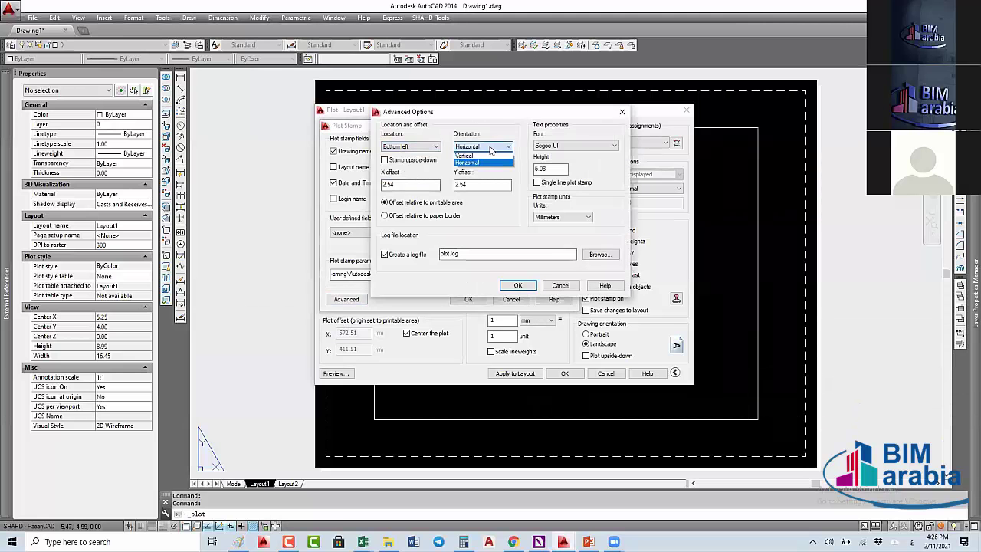
left_click(471, 155)
left_click(580, 146)
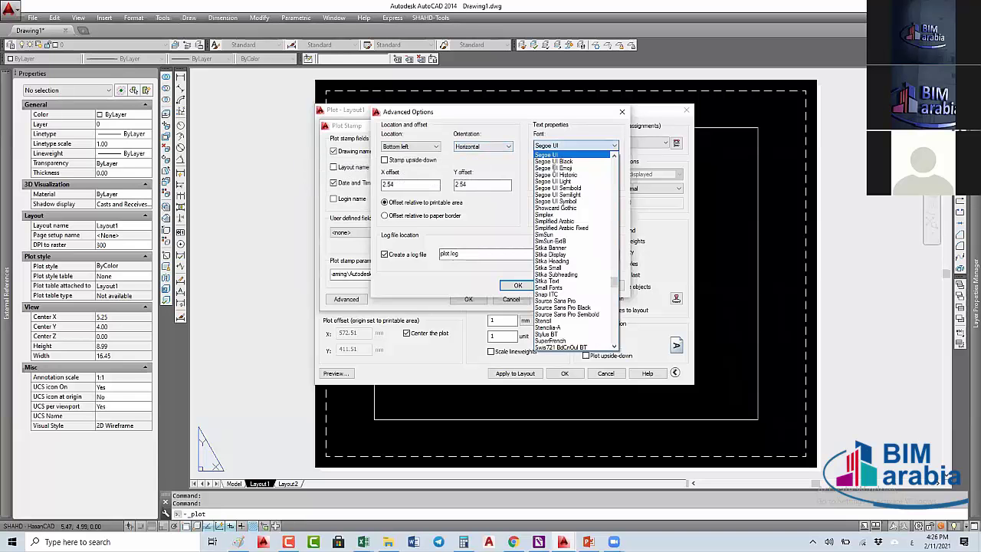
left_click(580, 147)
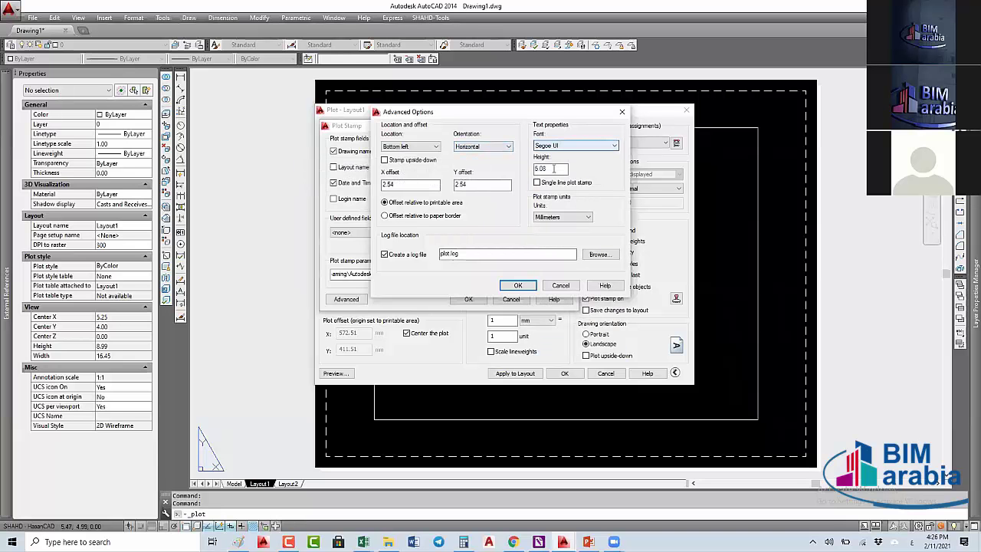
Step: Set the stamp text height to 2.5 and accept the advanced plot stamp options
double_click(553, 168)
type("2.5")
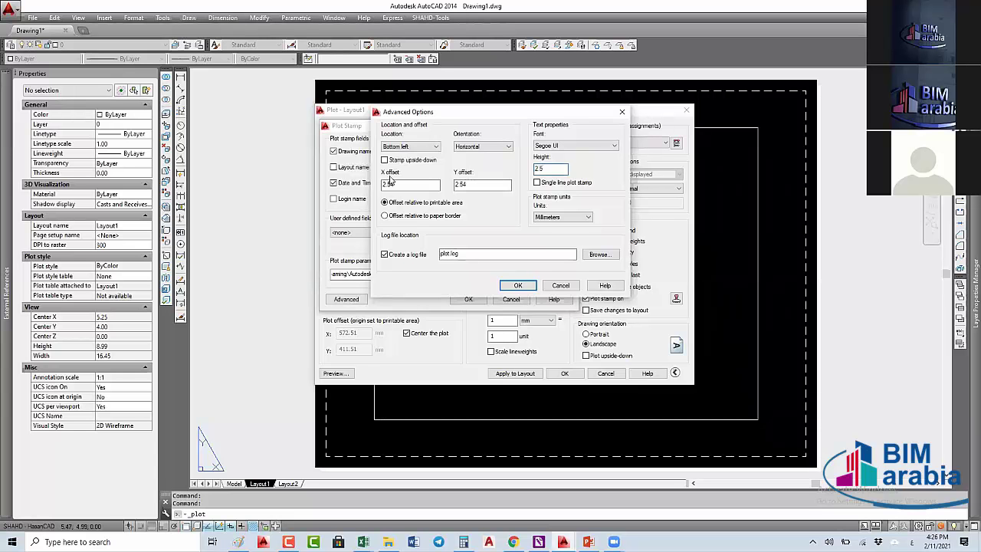
left_click(391, 184)
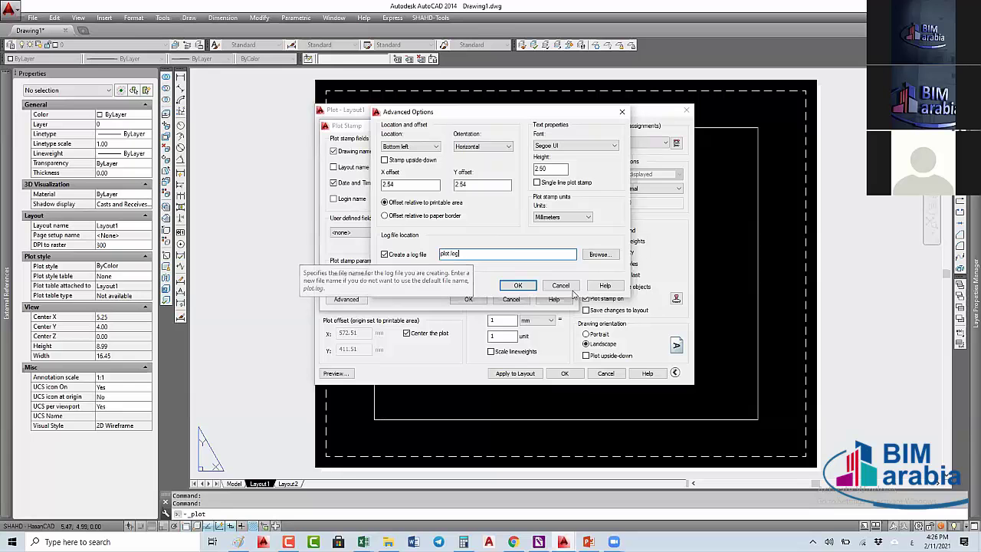
left_click(518, 286)
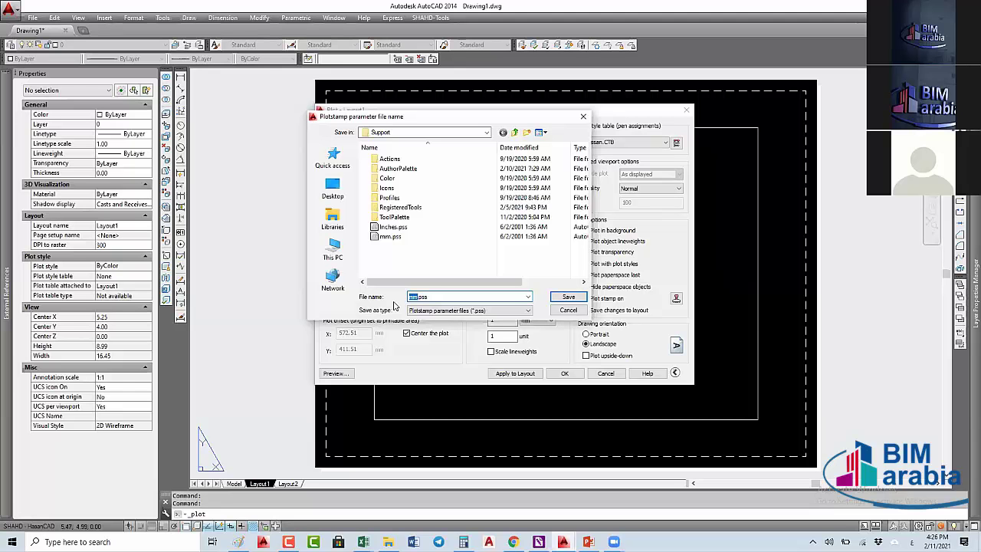
Step: Save the plot stamp parameters as hsn.pss in the Support folder
key("BackSpace")
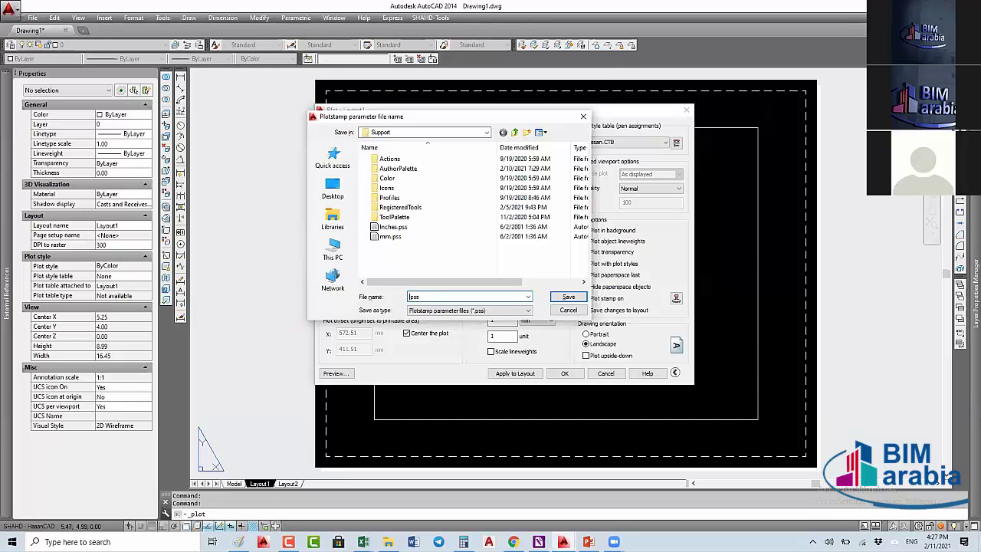
type("hsn")
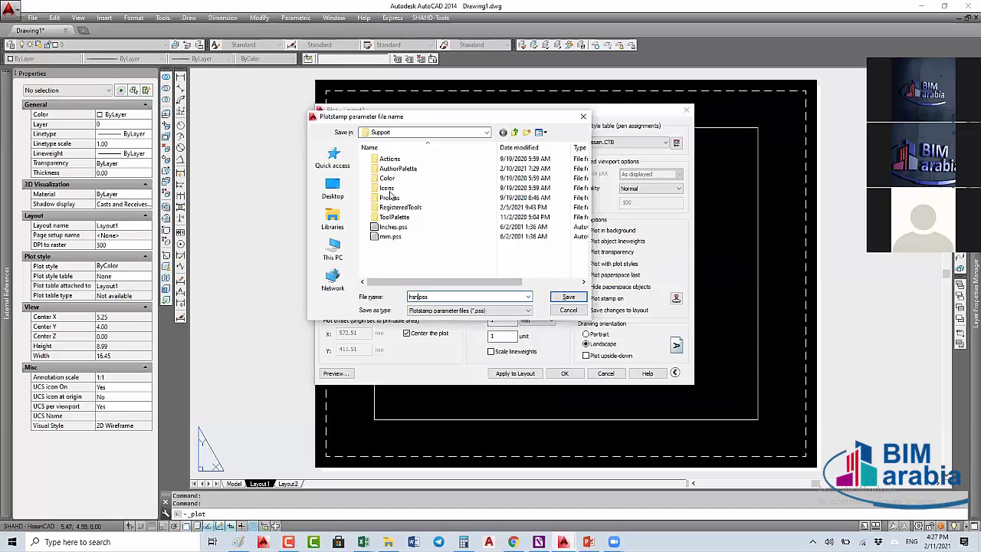
left_click(426, 132)
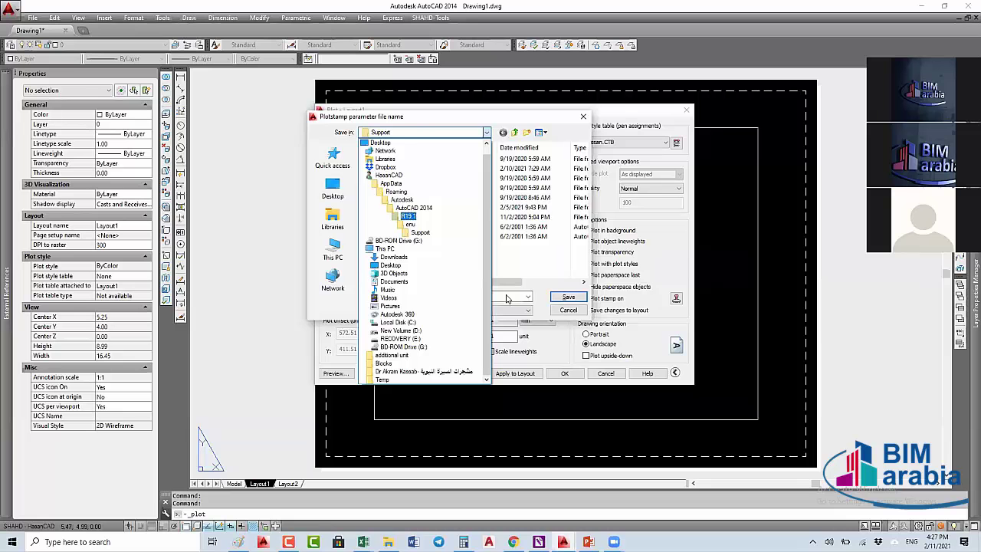
left_click(401, 221)
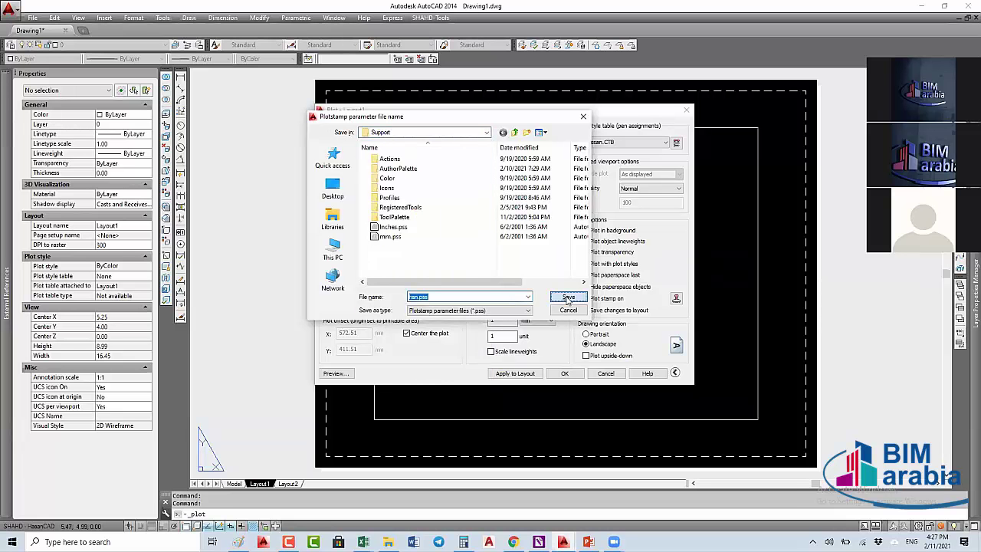
left_click(567, 298)
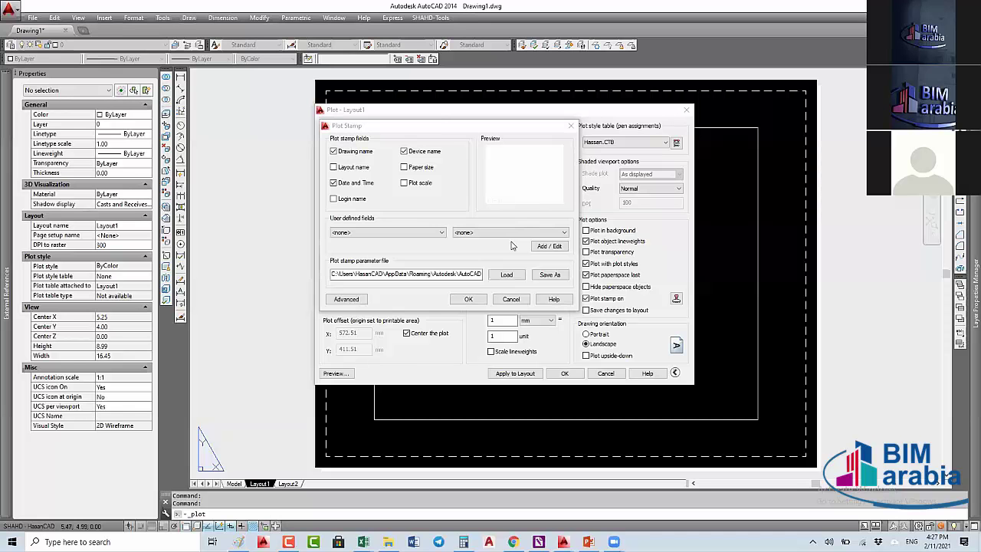
left_click(528, 164)
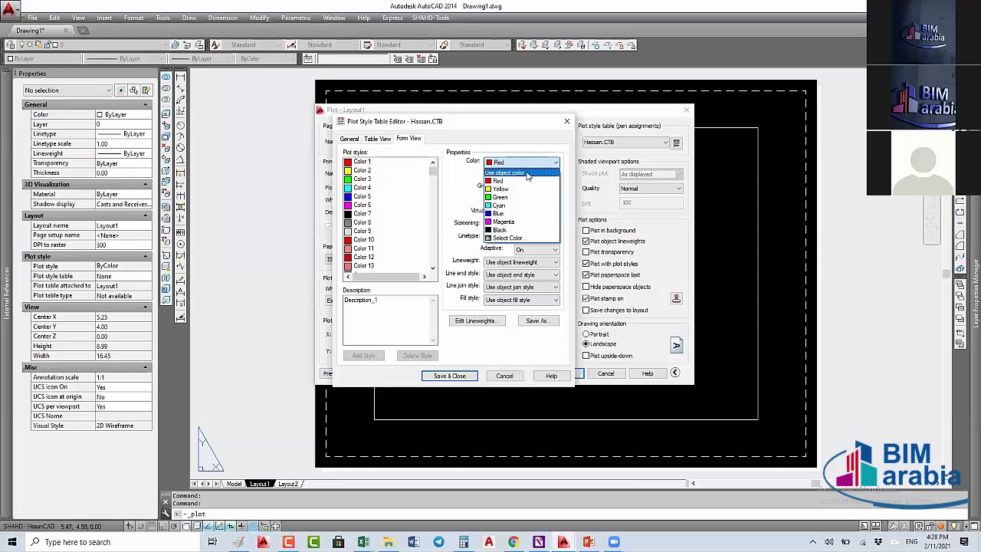
Step: Change Color 1 in Hassan.CTB from Red to Use object color
left_click(527, 173)
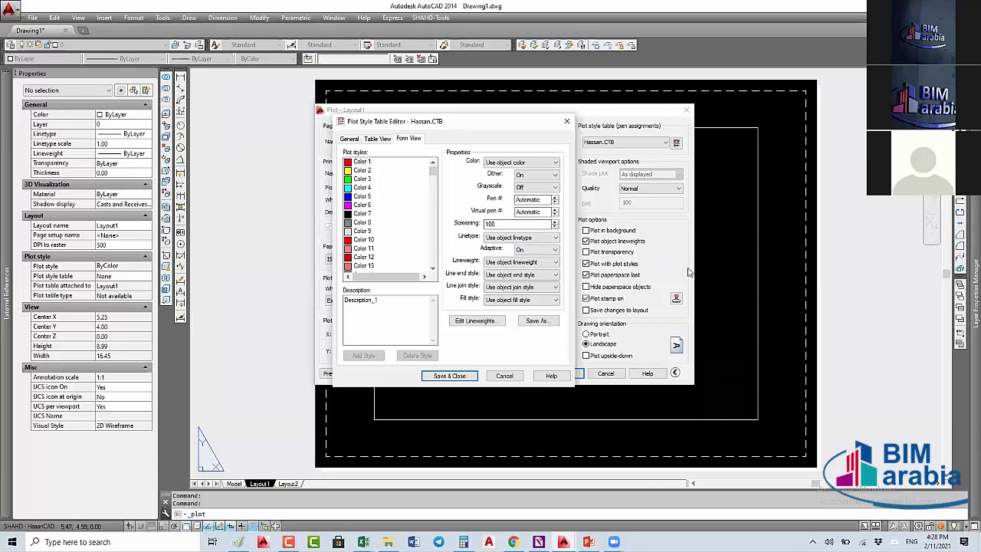
double_click(501, 224)
left_click(513, 239)
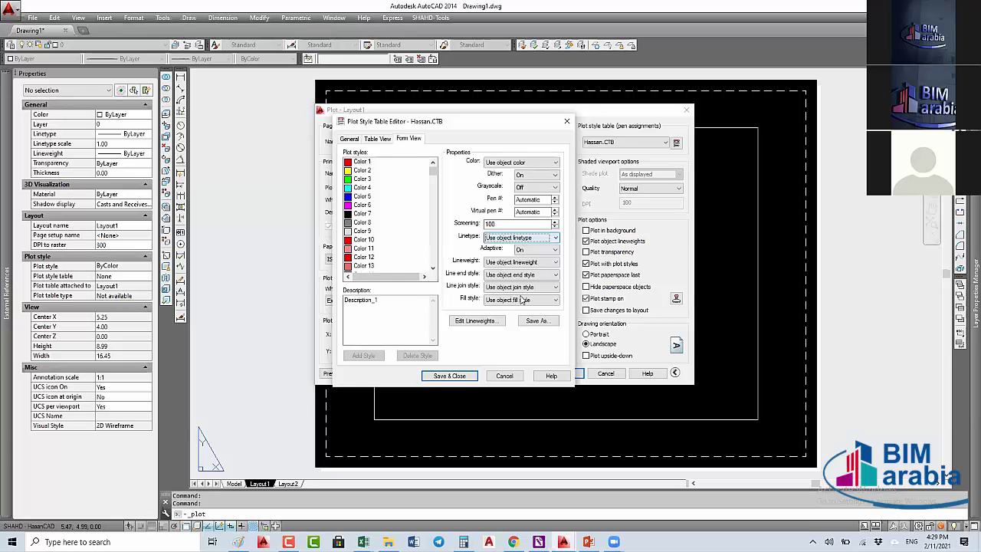
left_click(529, 262)
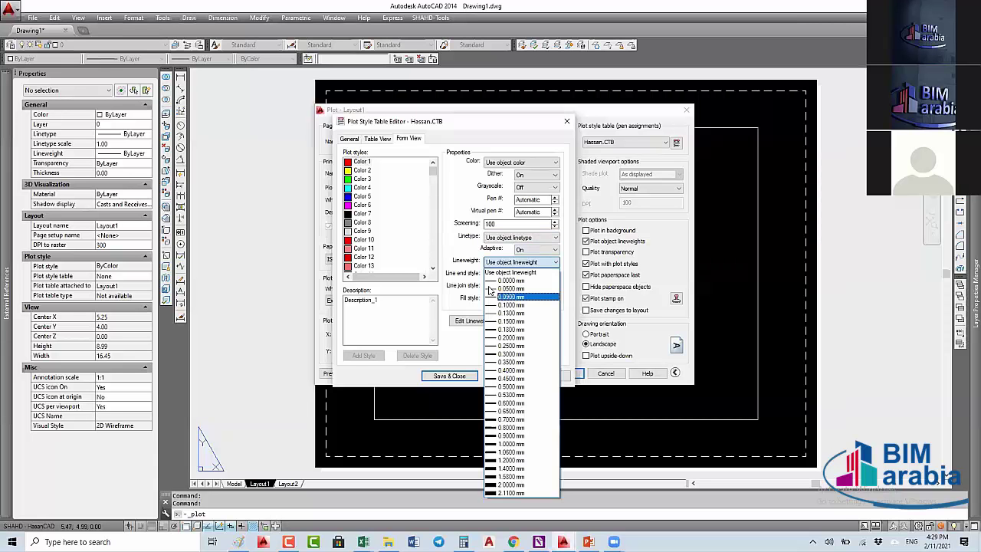
key("Escape")
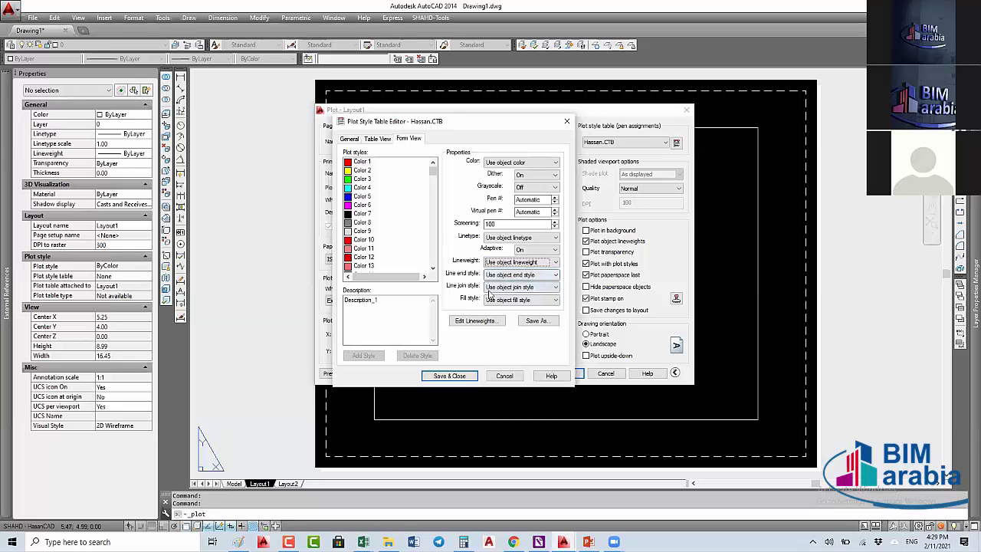
key("Tab")
key("alt+Down")
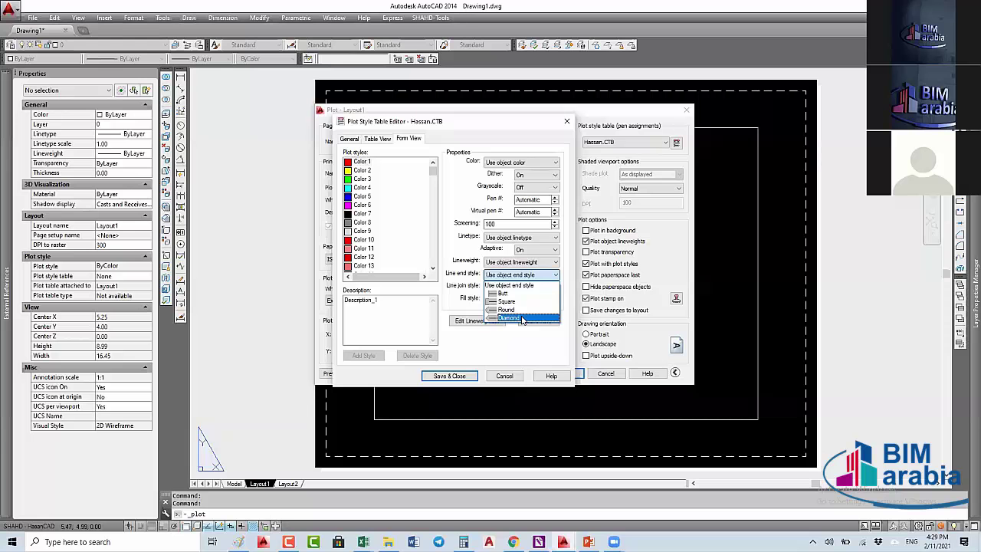
left_click(528, 299)
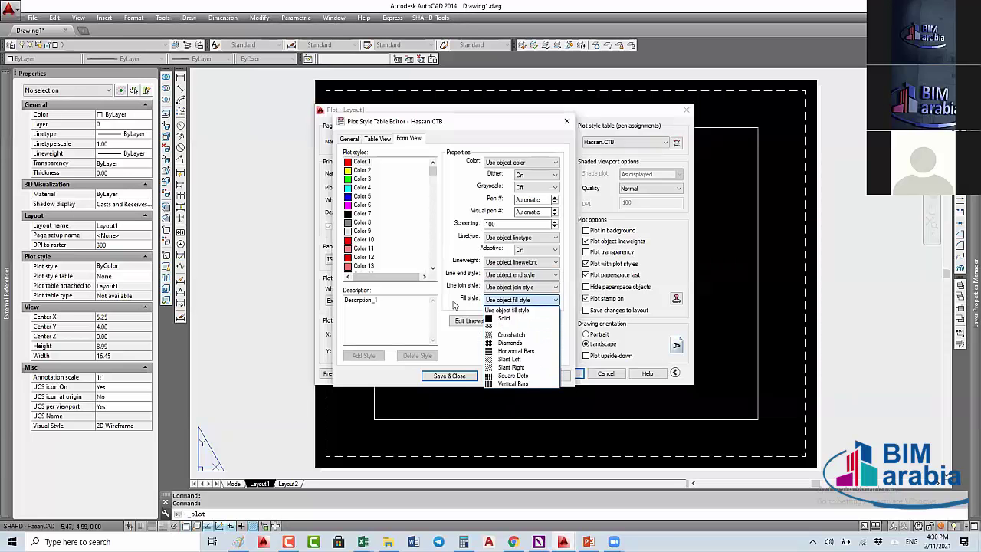
left_click(502, 241)
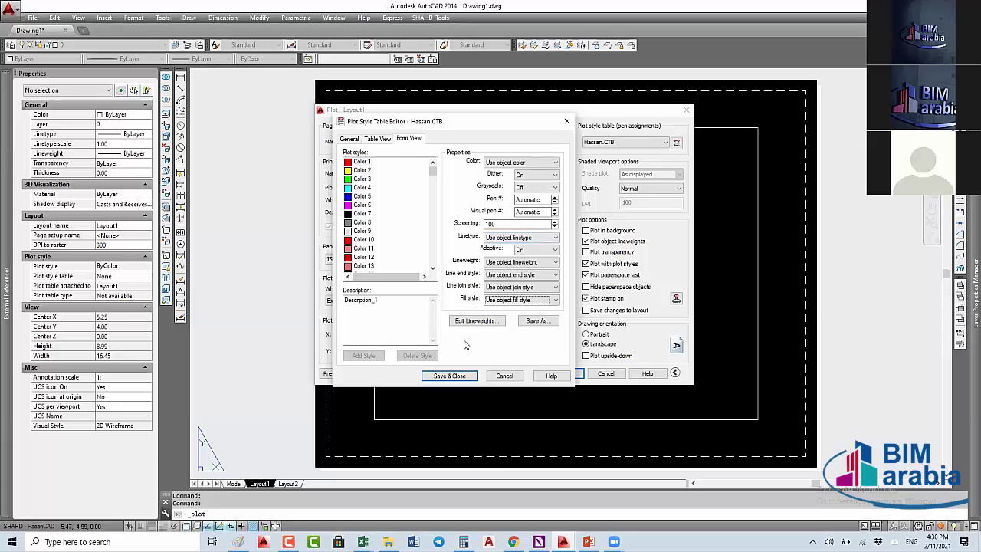
left_click(536, 261)
left_click(630, 344)
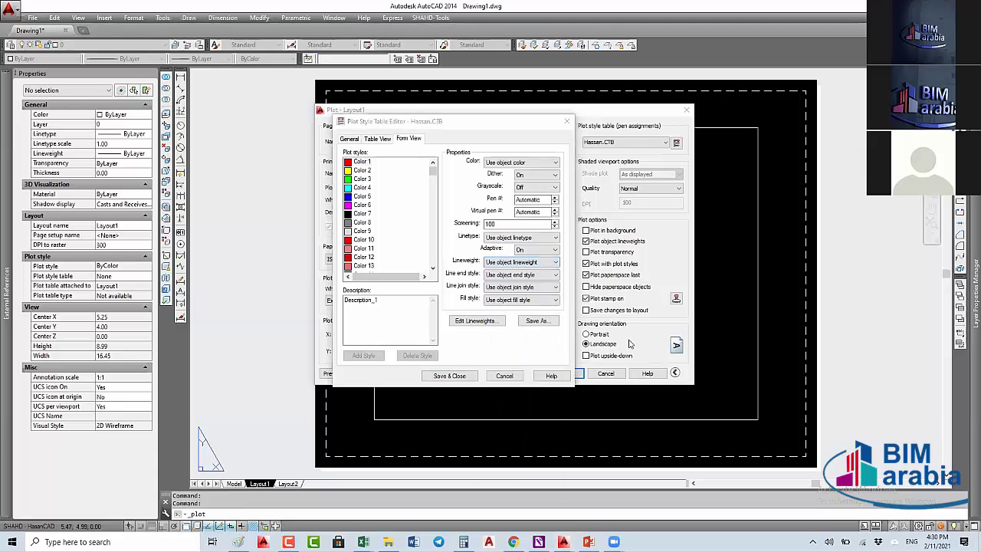
left_click(483, 328)
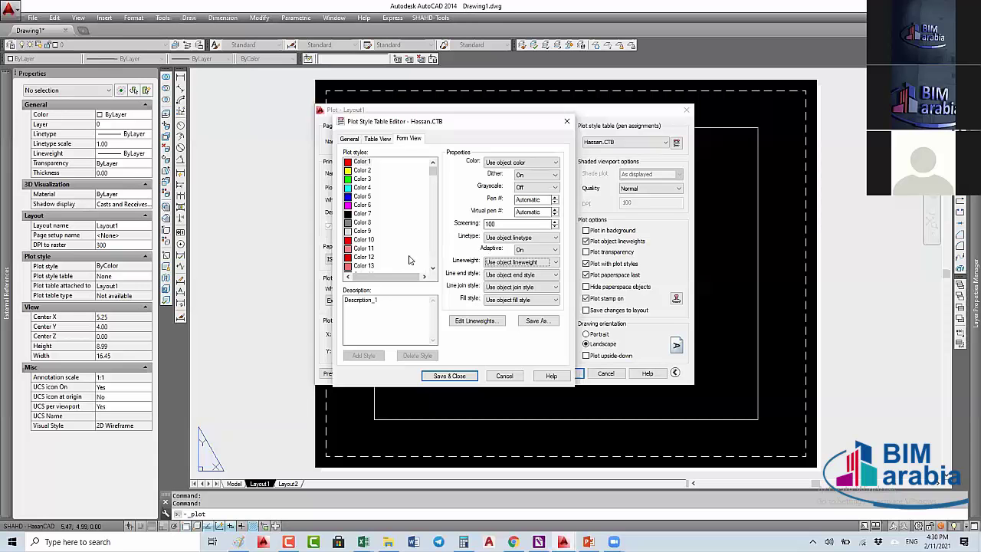
key("alt+l")
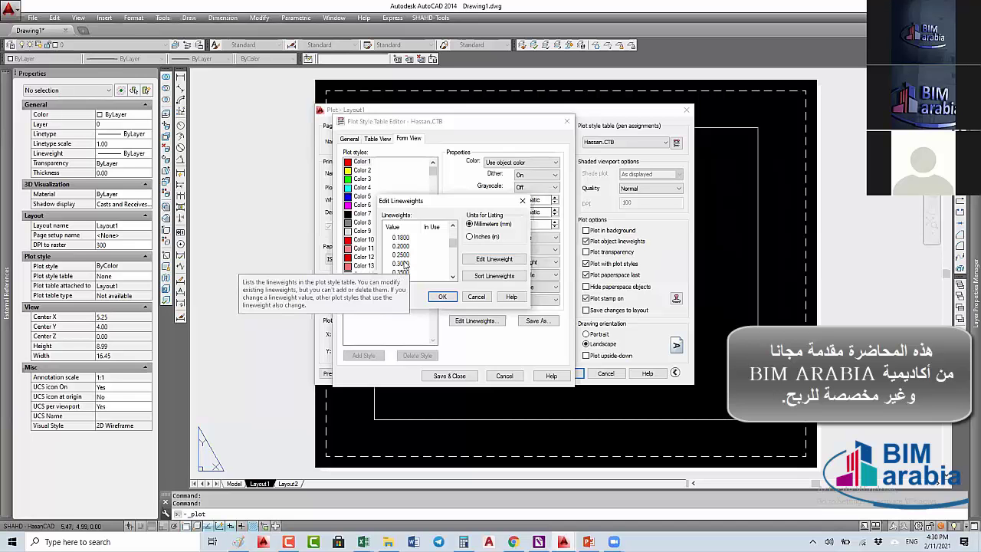
scroll(431, 263, "down", 3)
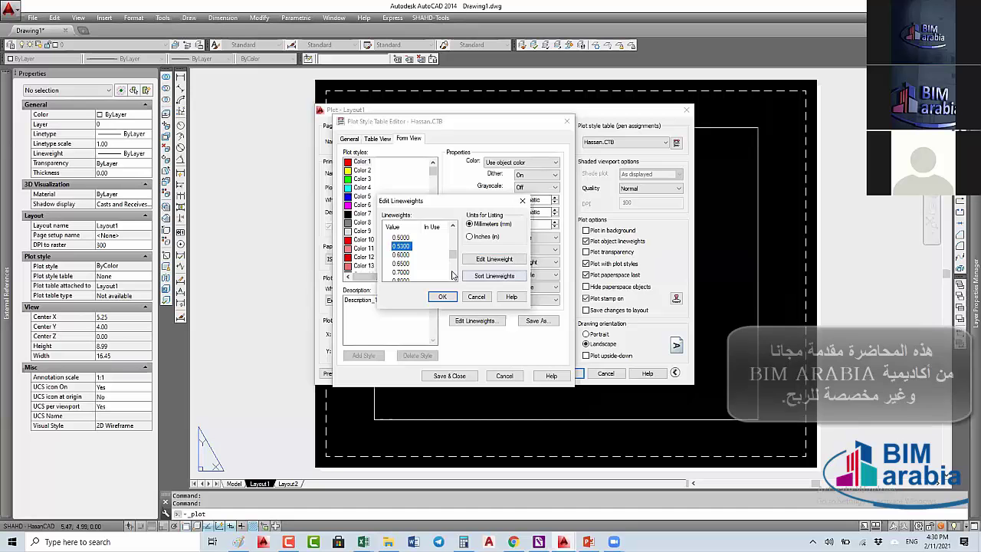
scroll(452, 274, "down", 2)
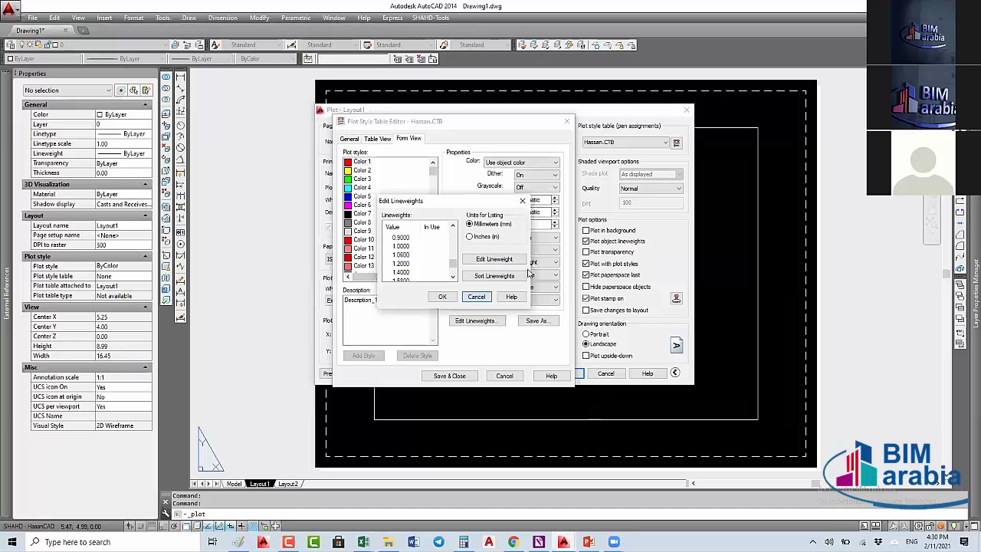
key("Escape")
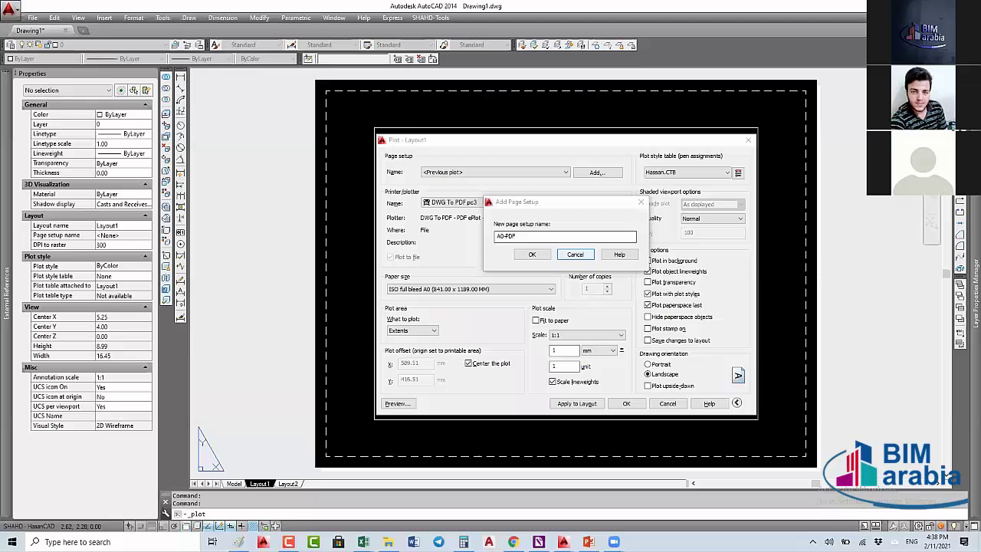
Step: Keep the A0 DWG To PDF settings in landscape orientation and apply them to Layout1
key("Escape")
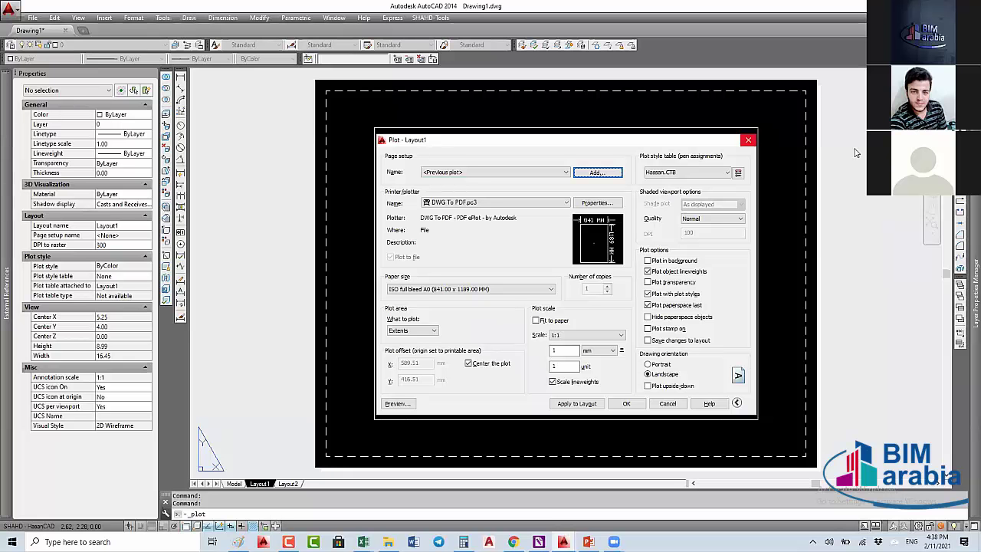
left_click(804, 153)
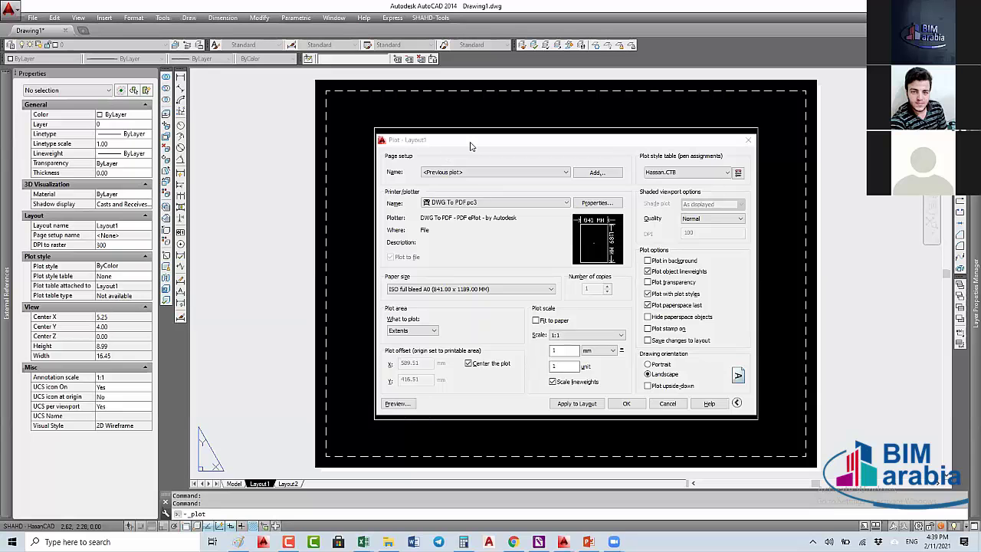
left_click(460, 360)
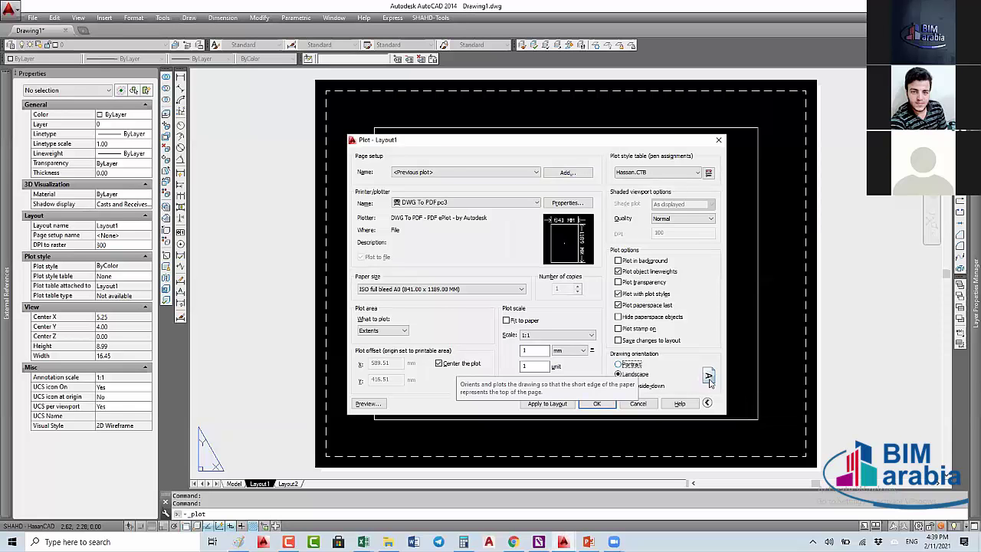
left_click(631, 366)
left_click(635, 374)
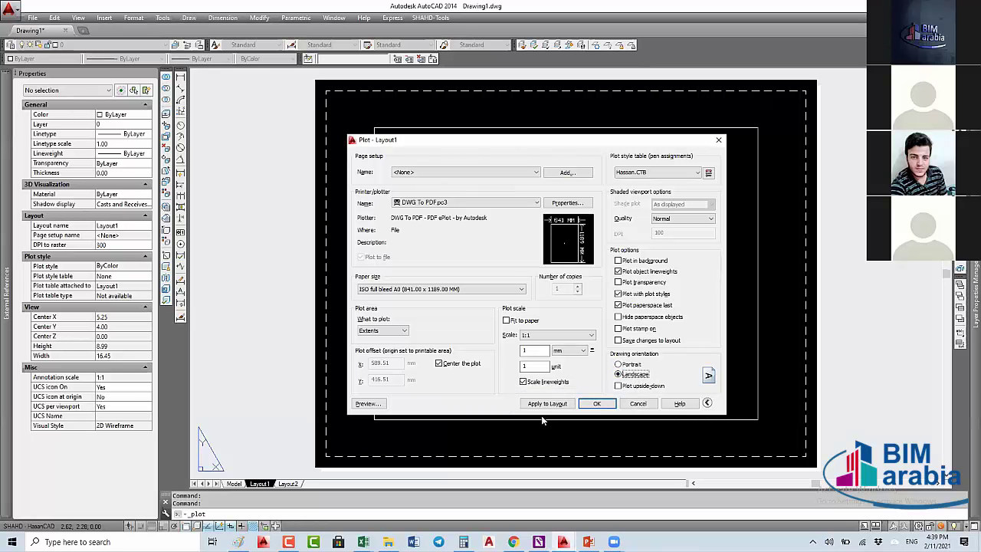
left_click(547, 404)
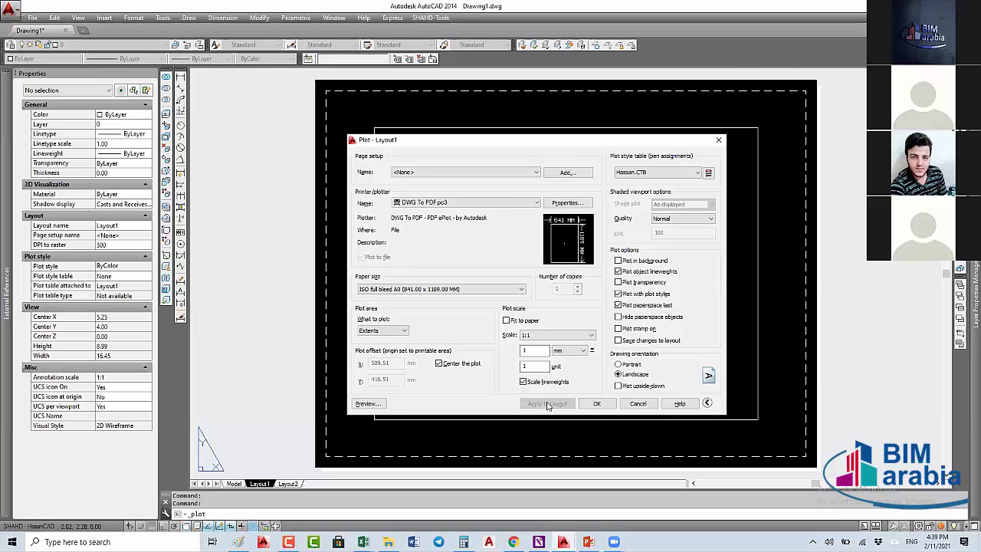
Step: Save the plot settings as page setup PDF-A0, apply it to Layout1, and accept
left_click(568, 173)
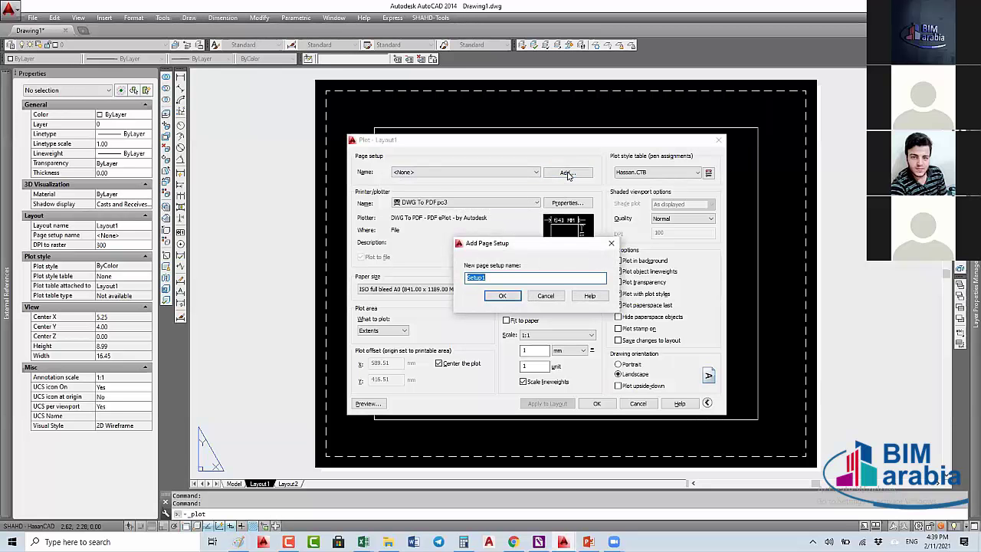
type("PDF")
type("-A")
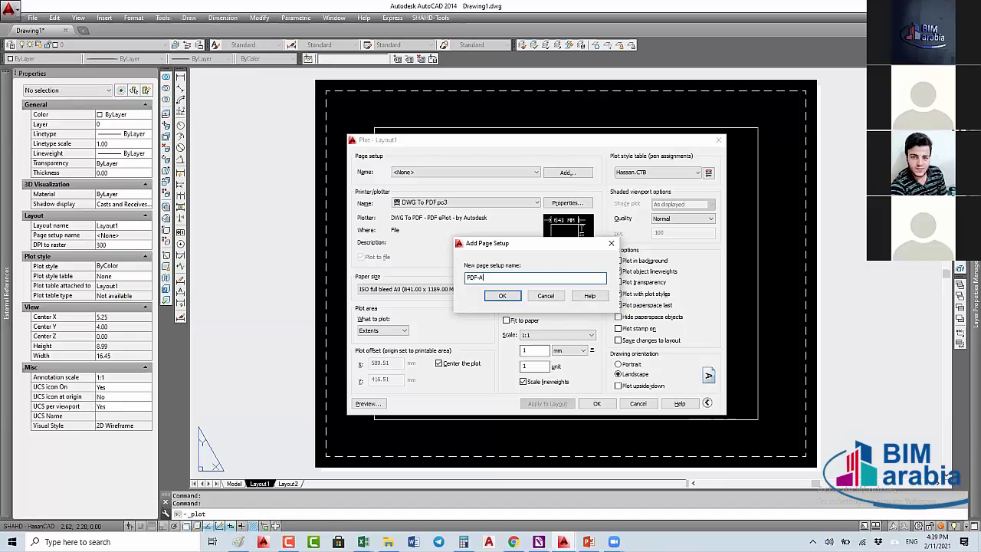
type("0")
key("Return")
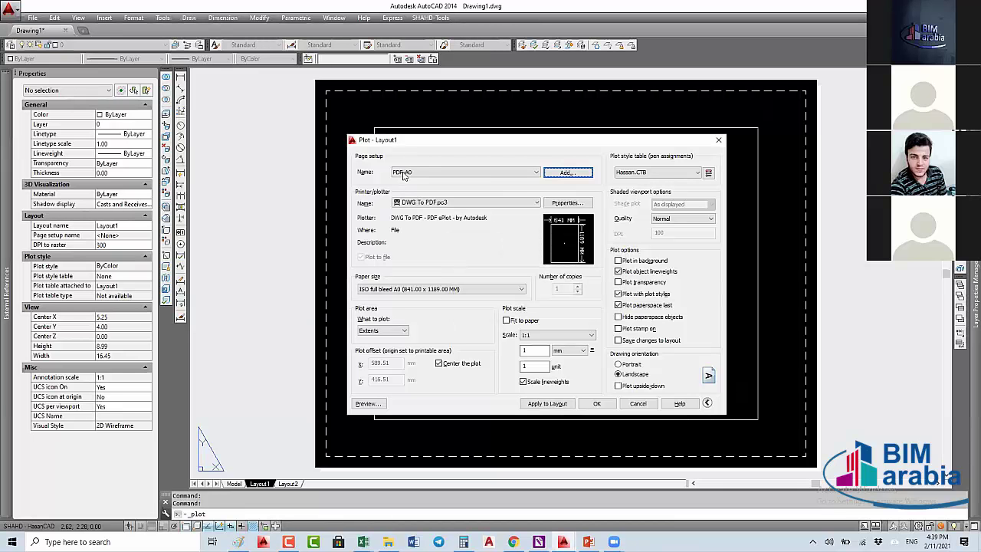
left_click(546, 404)
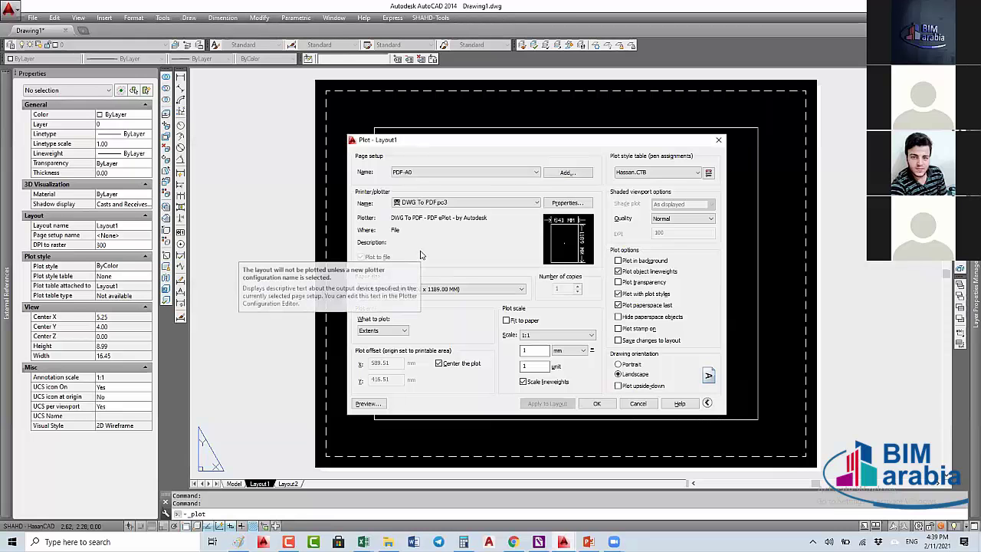
left_click(634, 404)
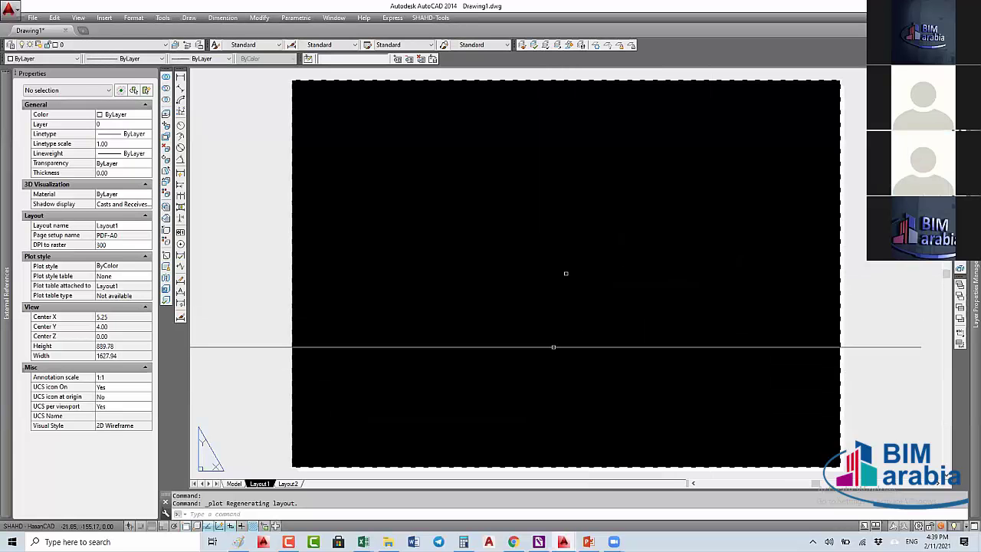
Step: Switch to Layout2 and check its plot settings, which have no page setup assigned
left_click(292, 484)
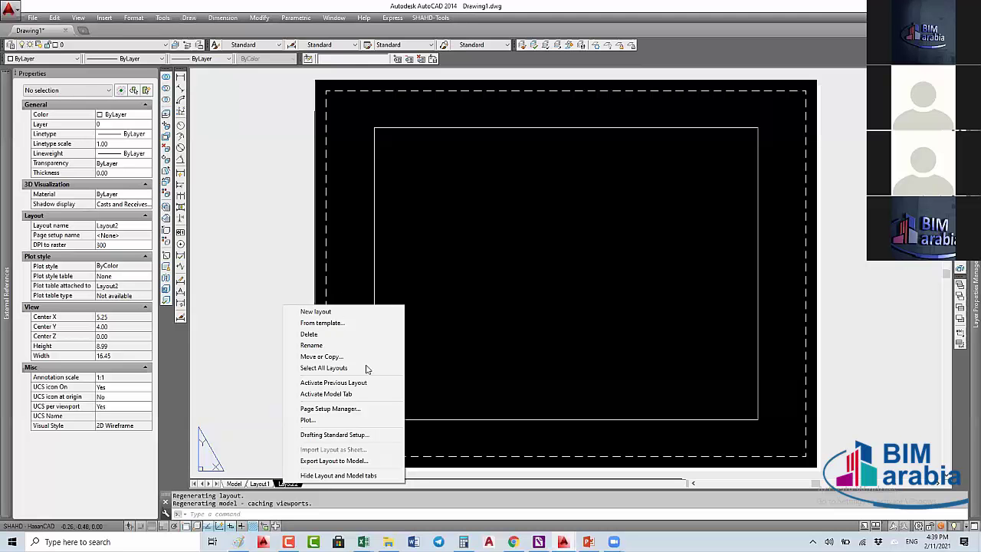
key("ctrl+p")
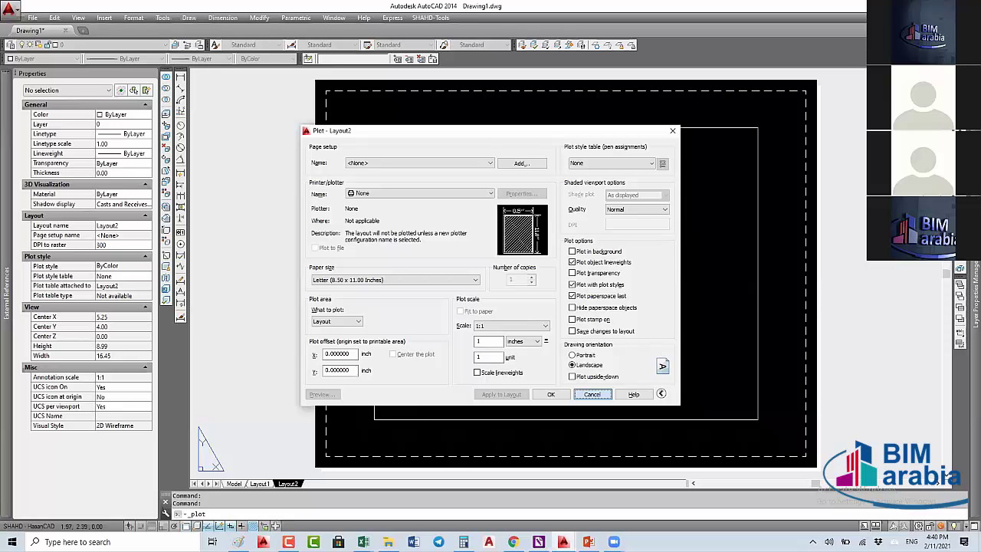
key("Escape")
right_click(289, 483)
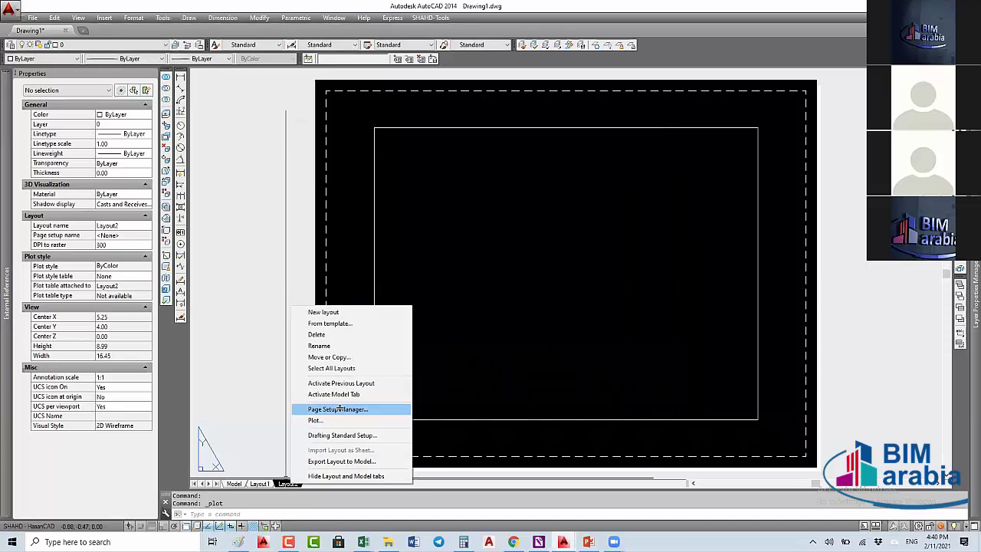
Step: Make PDF-A0 the current page setup for Layout2 in the Page Setup Manager
left_click(340, 409)
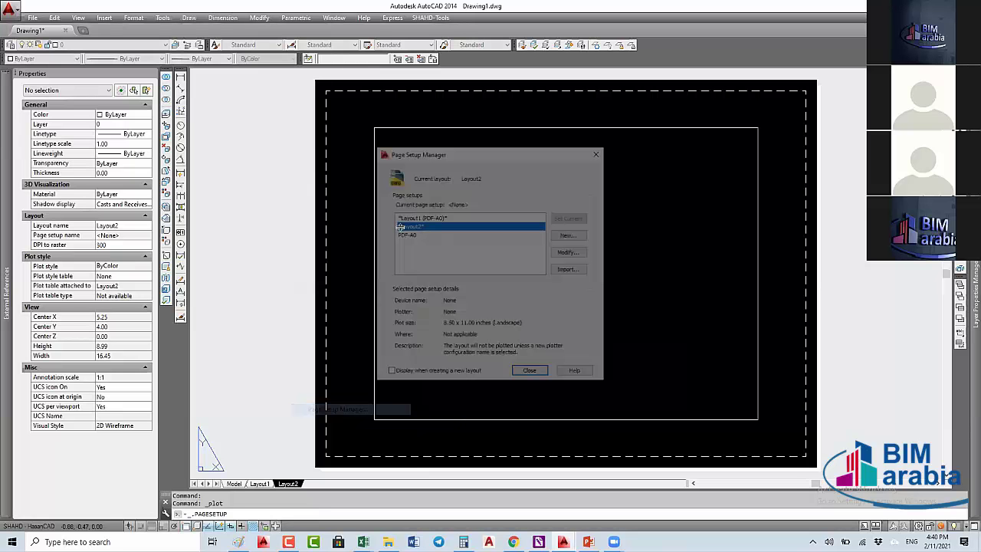
double_click(404, 232)
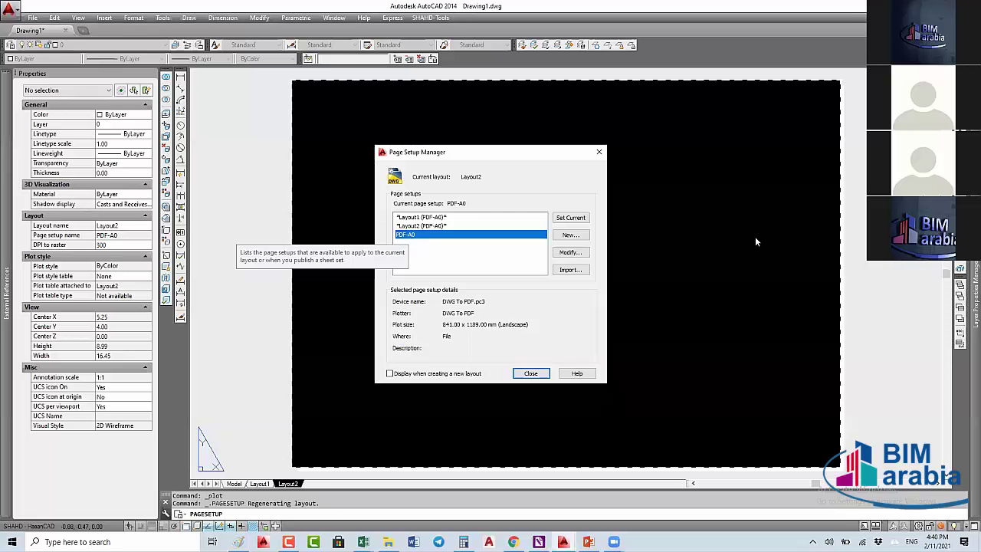
left_click(531, 373)
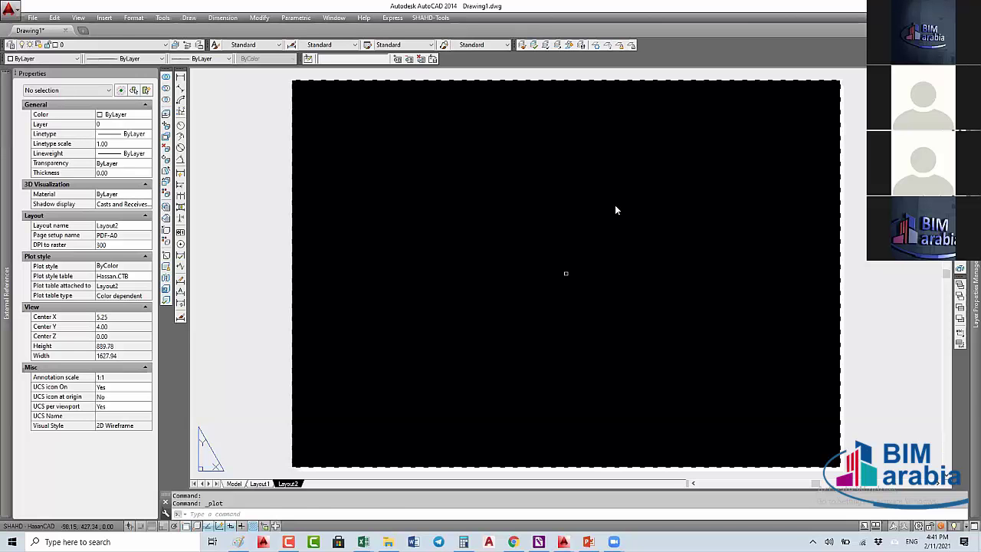
Step: Cancel the stray selection and create a new drawing from the acad.dwt template
left_click(517, 180)
key("Escape")
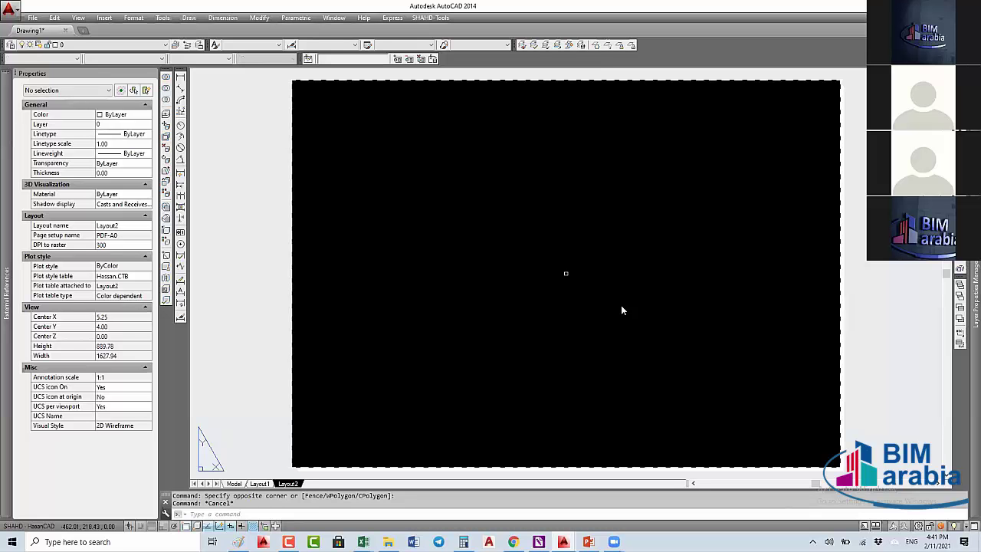
key("ctrl+n")
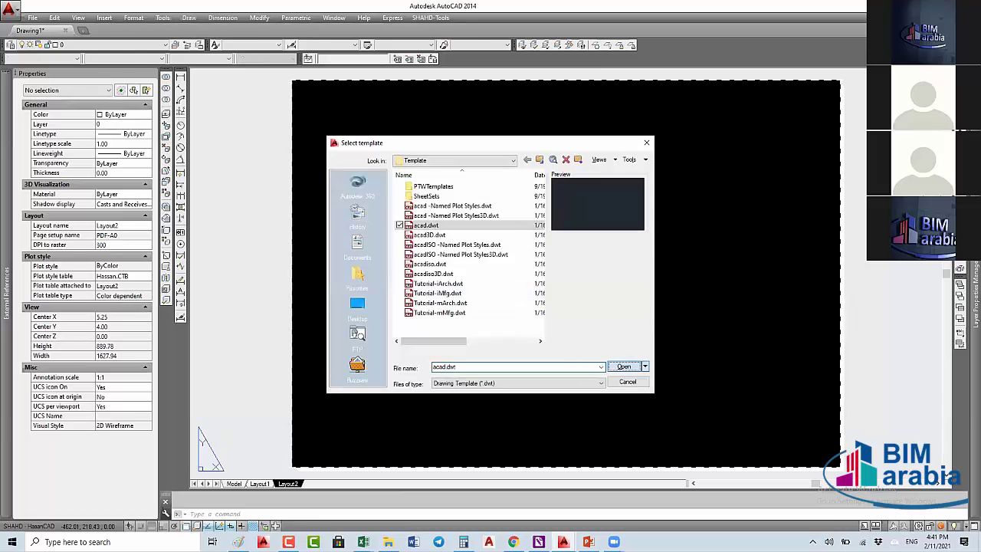
key("Return")
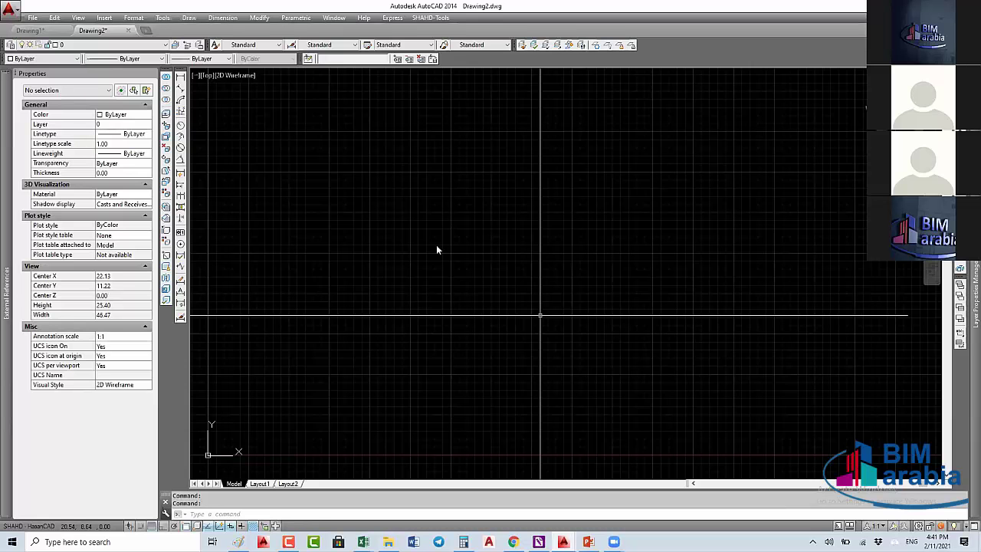
Step: Switch the new Drawing2 to its Layout1 sheet
key("ctrl+Page_Down")
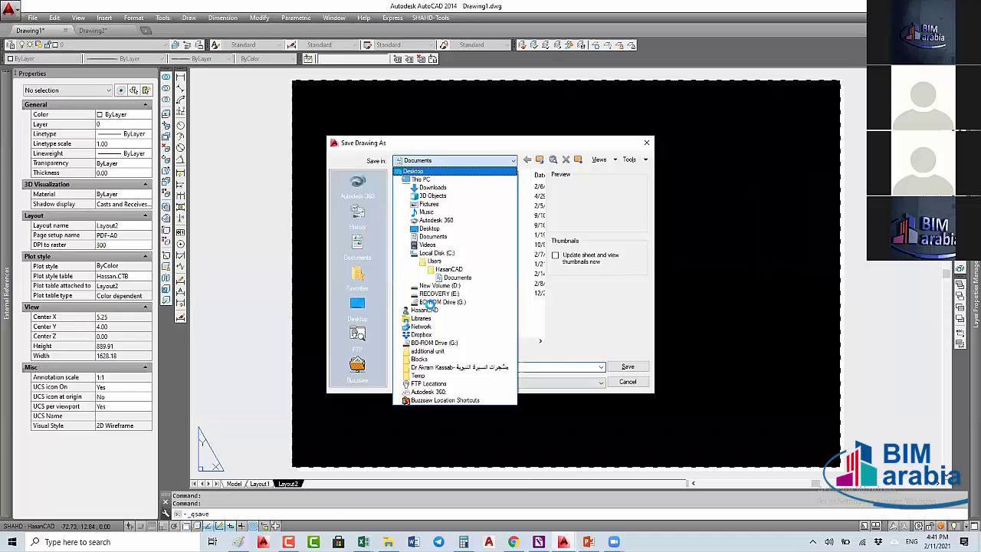
Step: Pick the AutoCADAdvance folder as the save location, then dismiss Save Drawing As
left_click(430, 265)
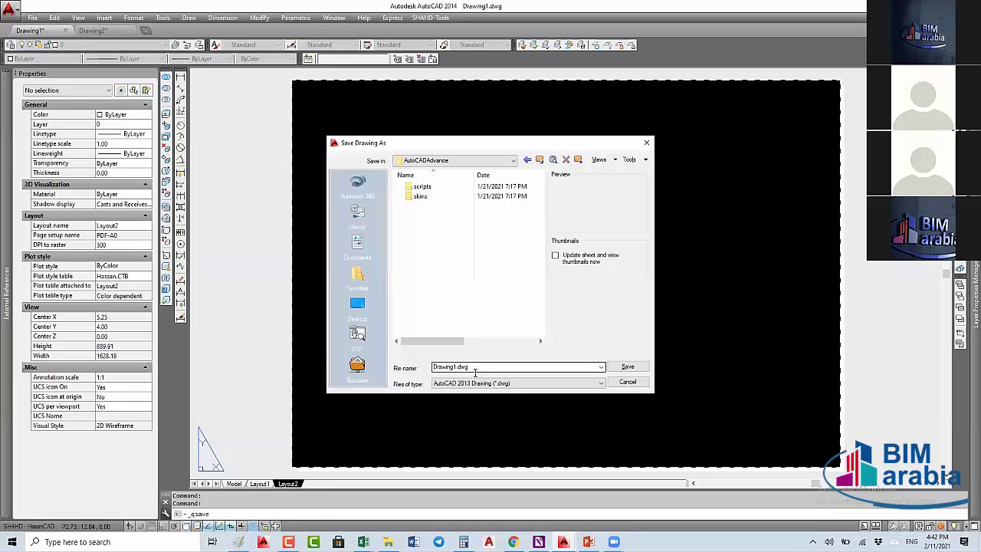
key("Escape")
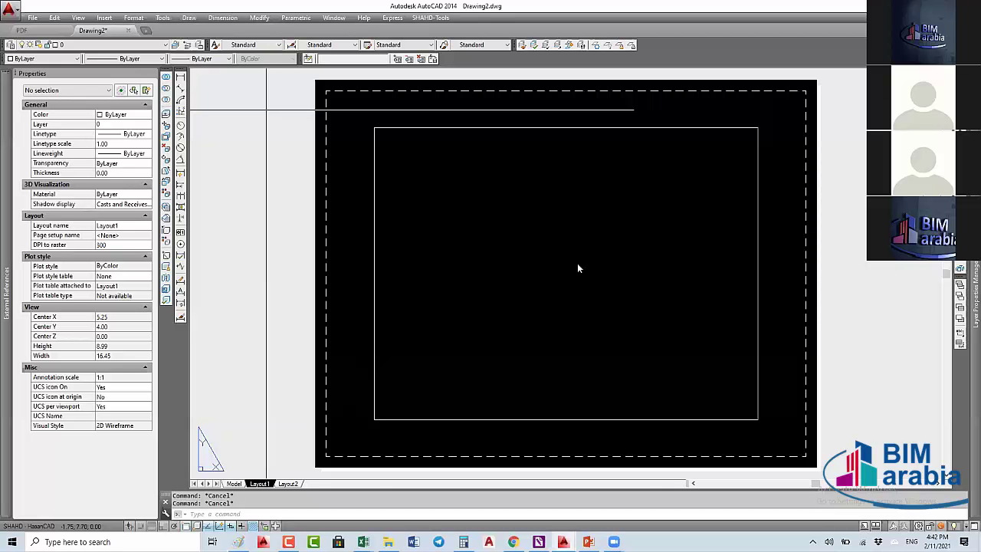
Step: From Layout1's Page Setup Manager, import PDF-A0 from PDF.dwg and set it current
right_click(259, 484)
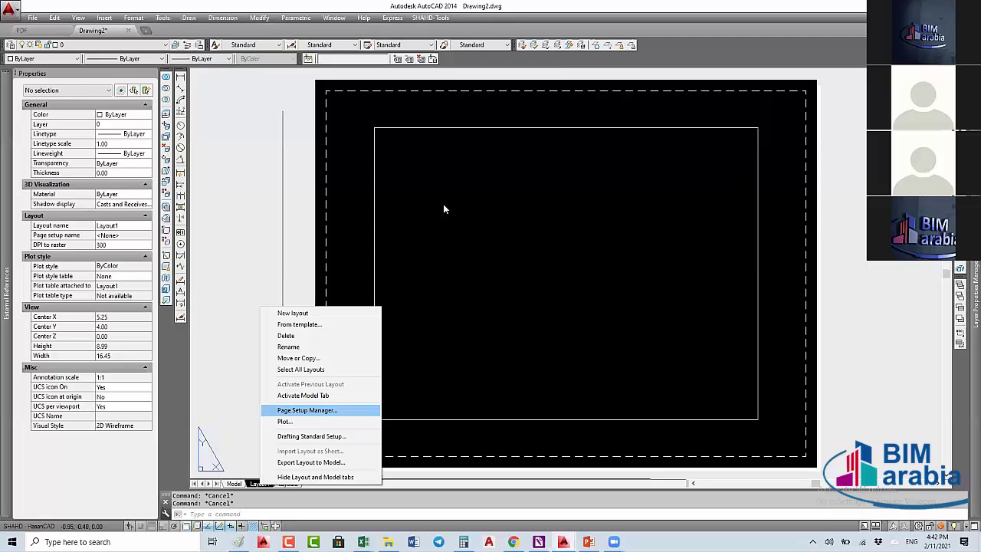
key("Return")
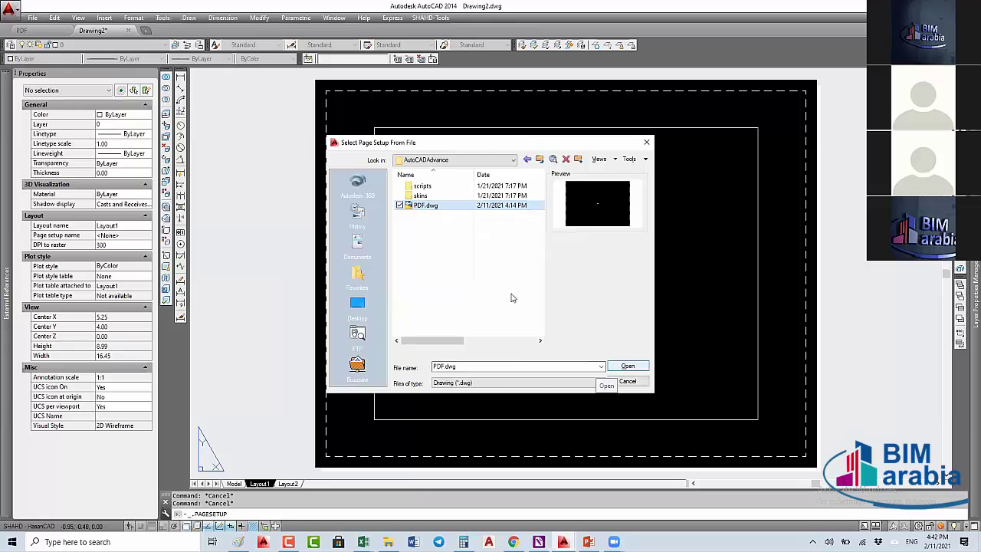
left_click(628, 366)
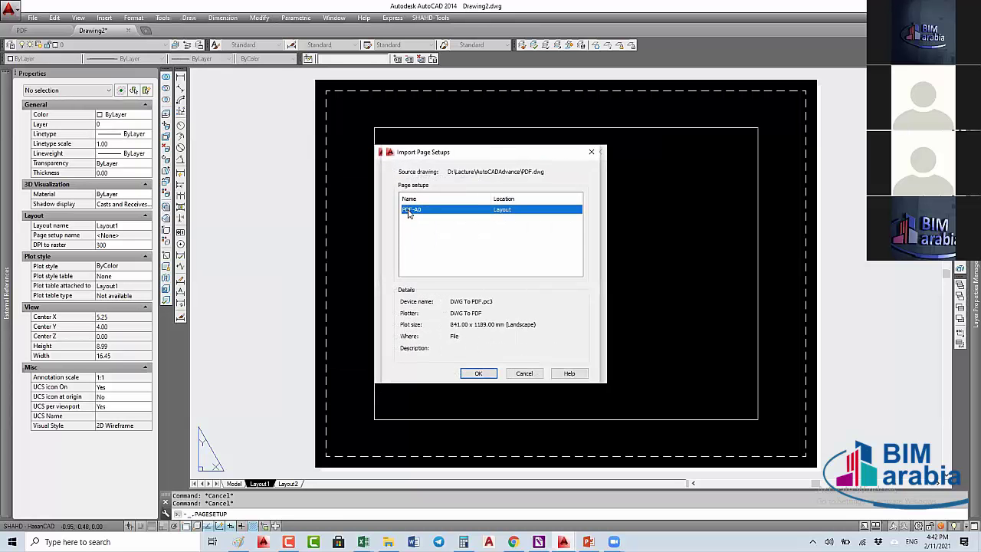
left_click(478, 373)
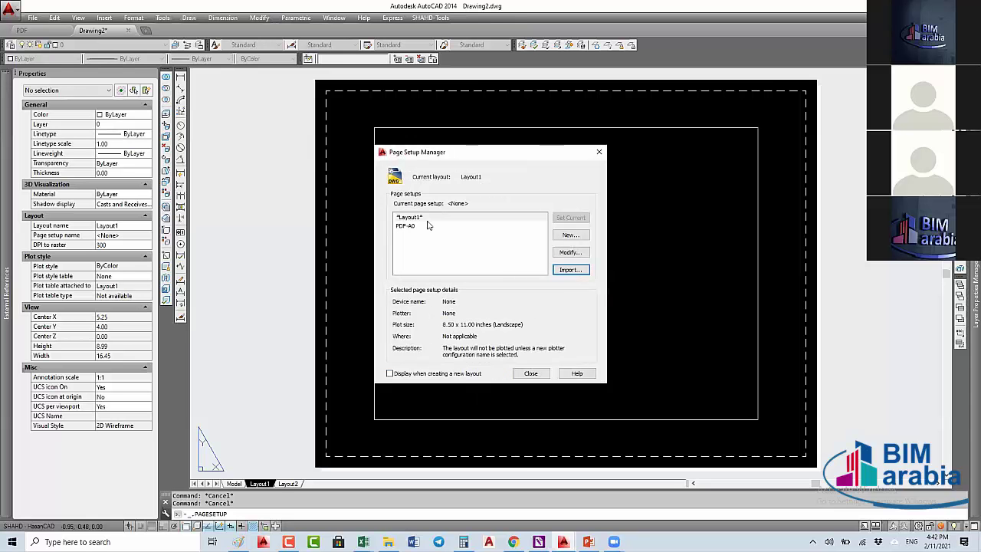
double_click(413, 225)
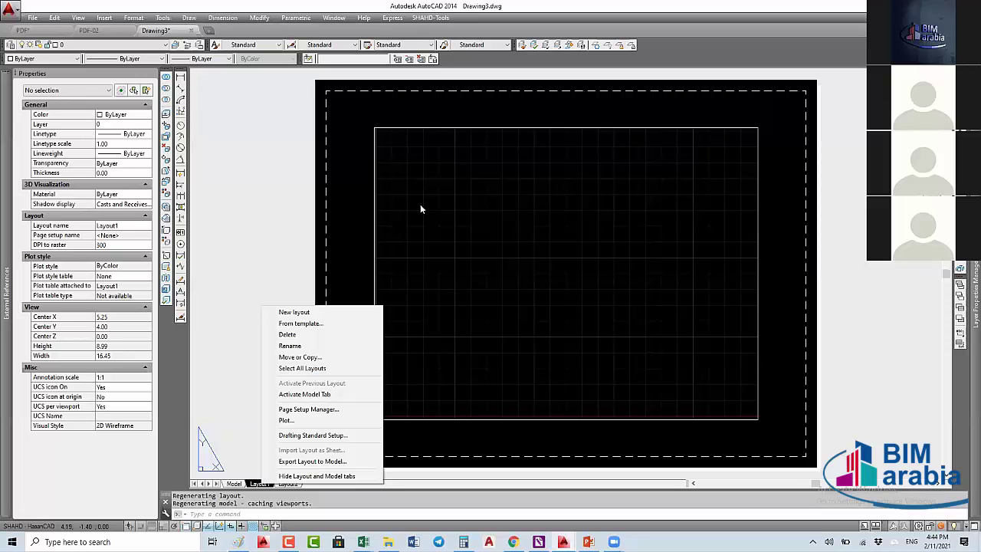
Step: Import PDF-A0 from PDF.dwg via the Page Setup Manager and apply it to Drawing3's Layout1
key("g")
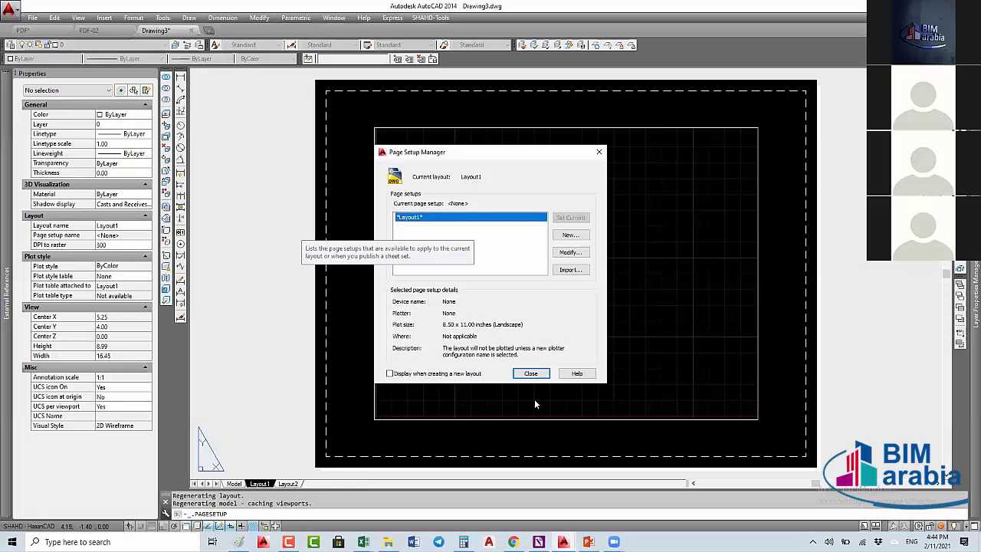
key("alt+i")
key("Return")
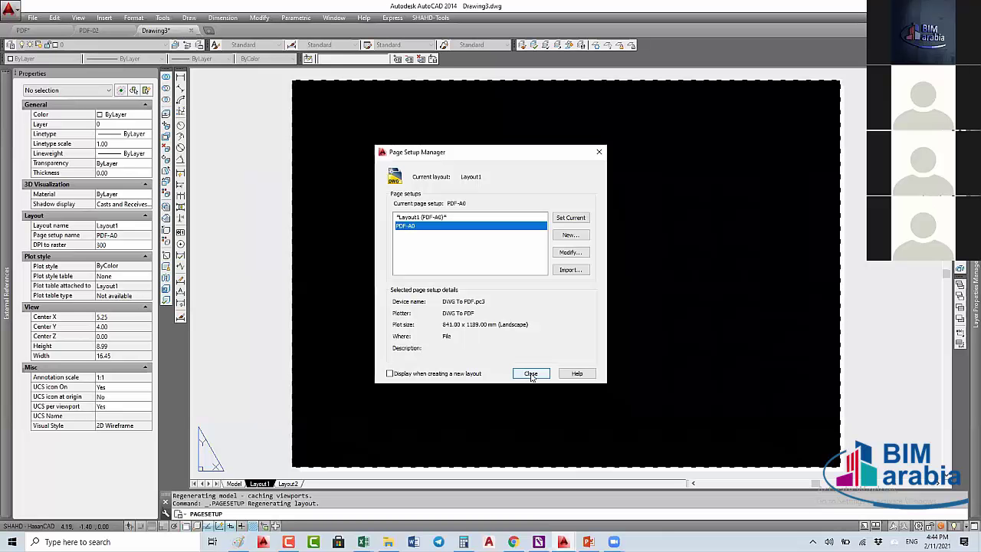
left_click(530, 373)
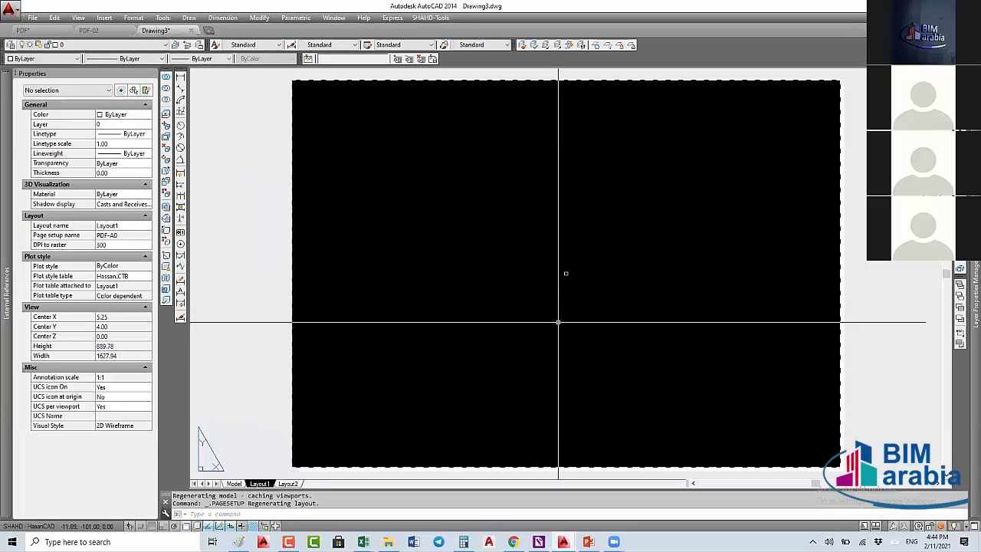
key("ctrl+p")
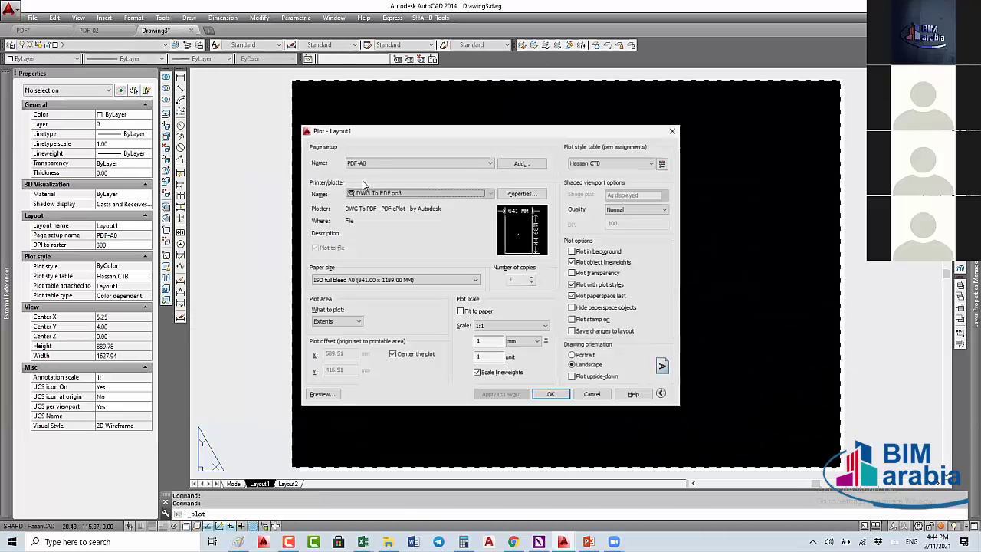
left_click(417, 163)
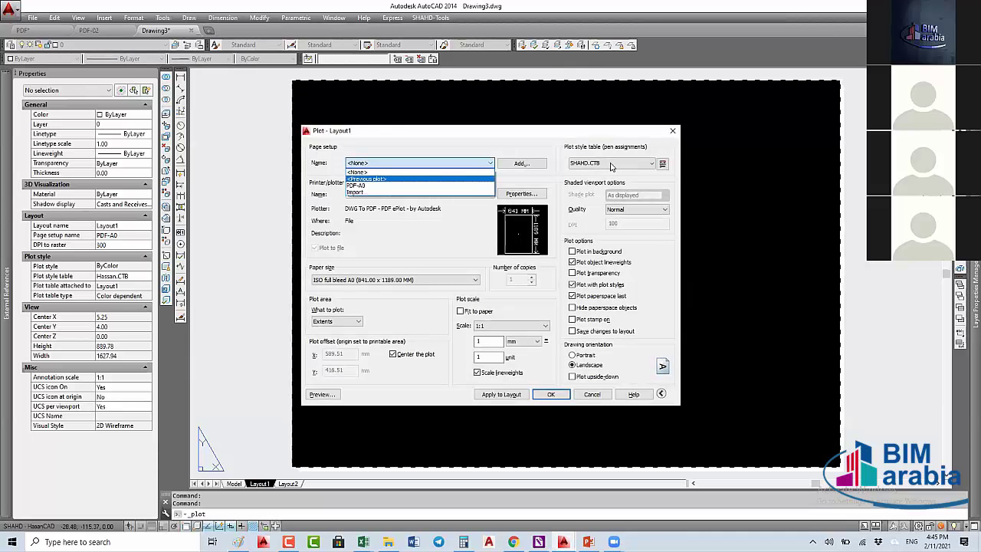
key("Escape")
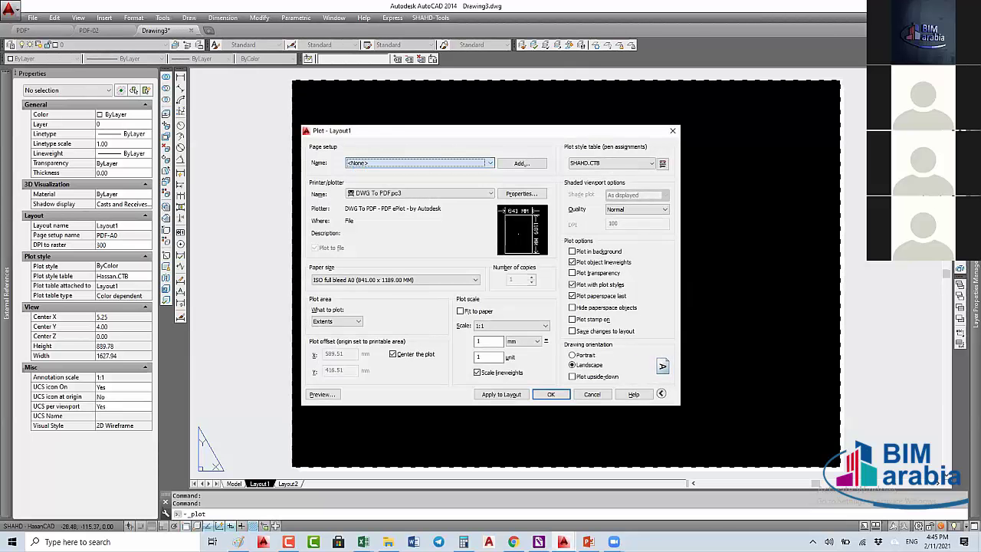
key("Escape")
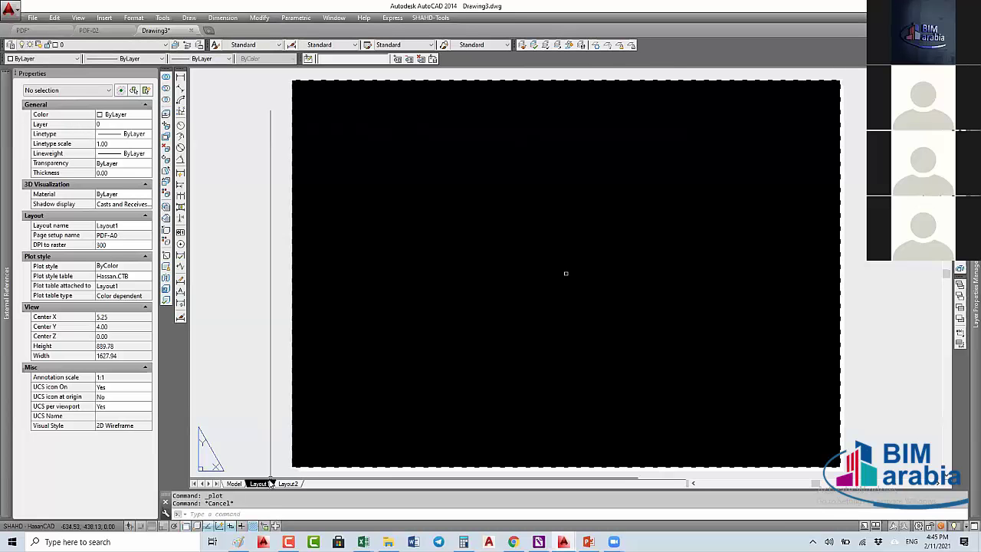
right_click(259, 483)
Step: Open the Plot - Layout1 dialog showing the PDF-A0 page setup and DWG To PDF output
left_click(310, 406)
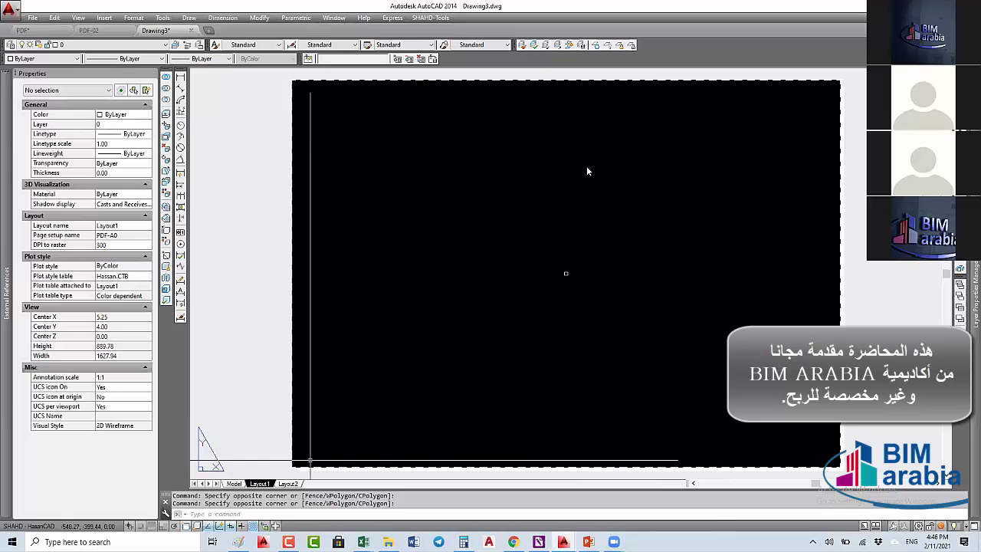
key("ctrl+p")
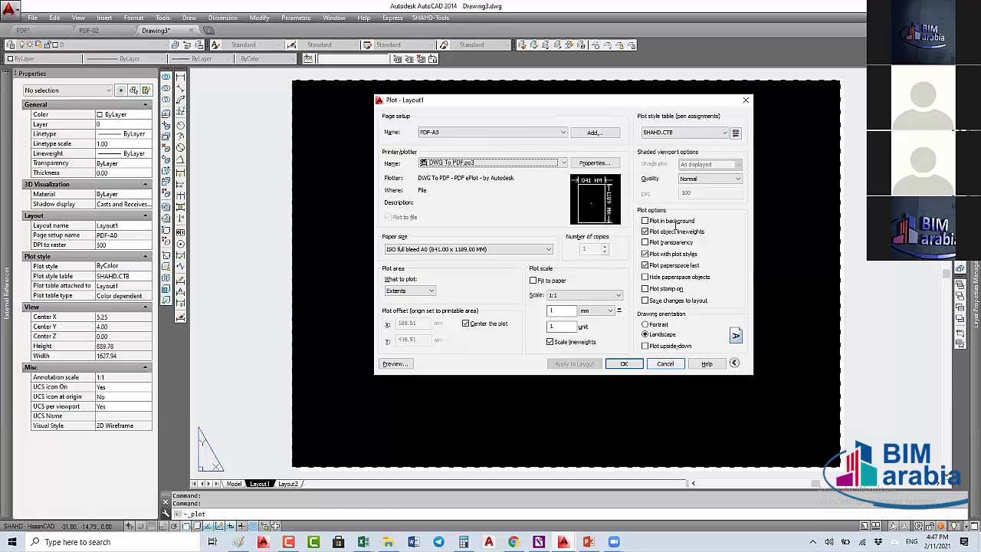
Step: Choose Hassan.CTB as the plot style table in the Plot dialog, then start a new drawing
left_click(664, 364)
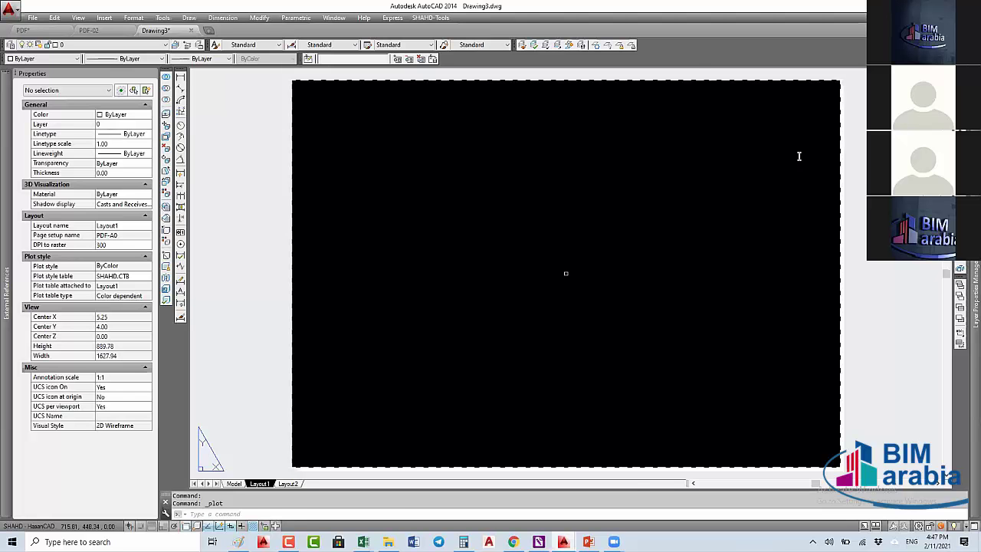
left_click(640, 297)
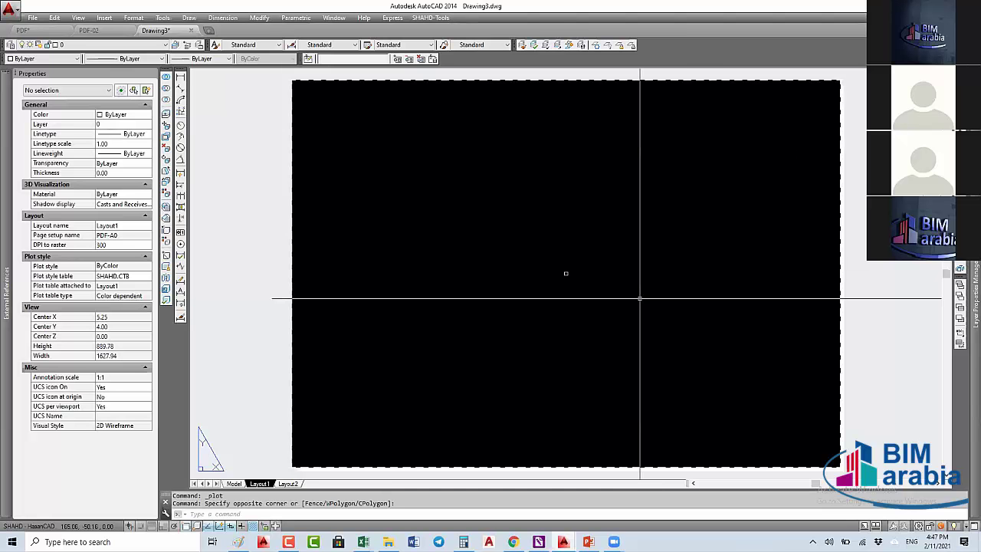
key("ctrl+p")
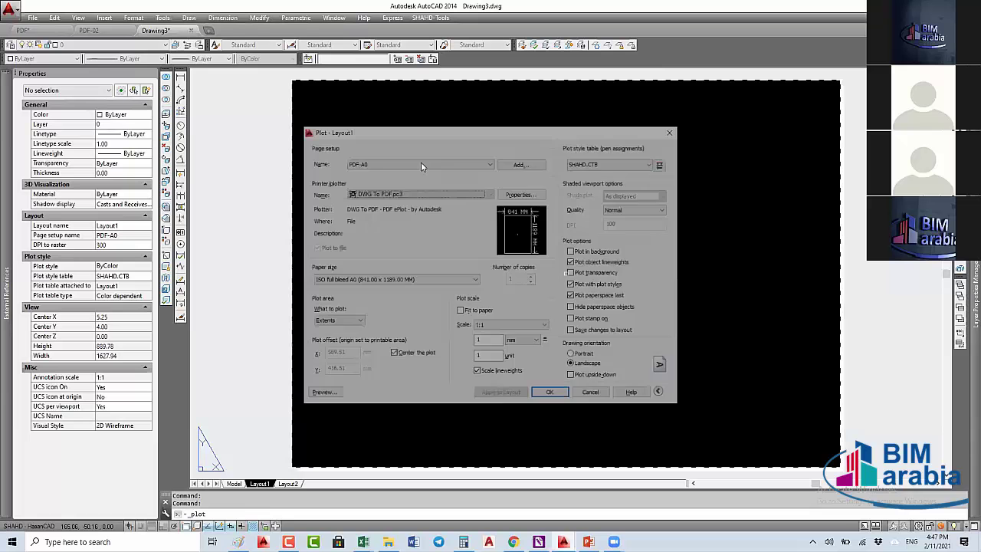
left_click(415, 164)
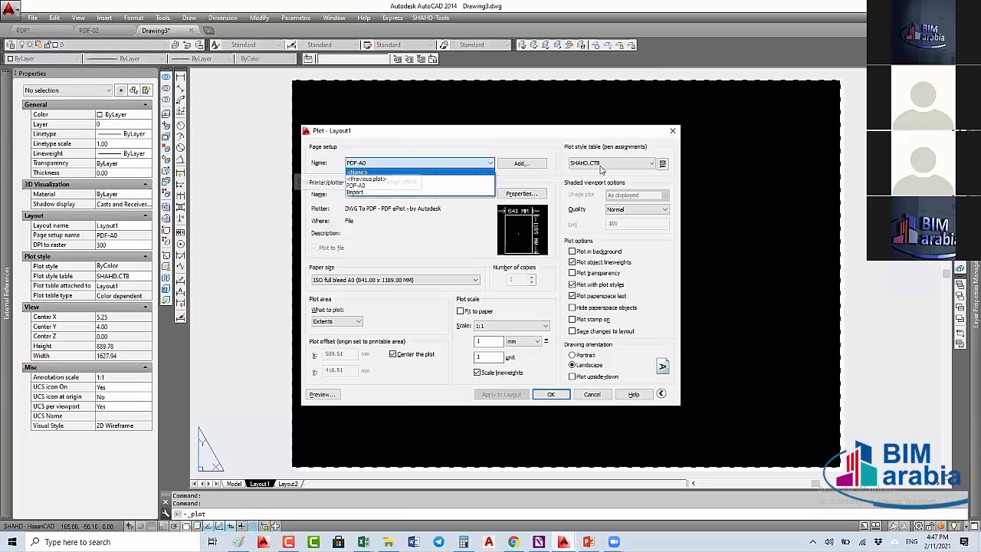
left_click(601, 163)
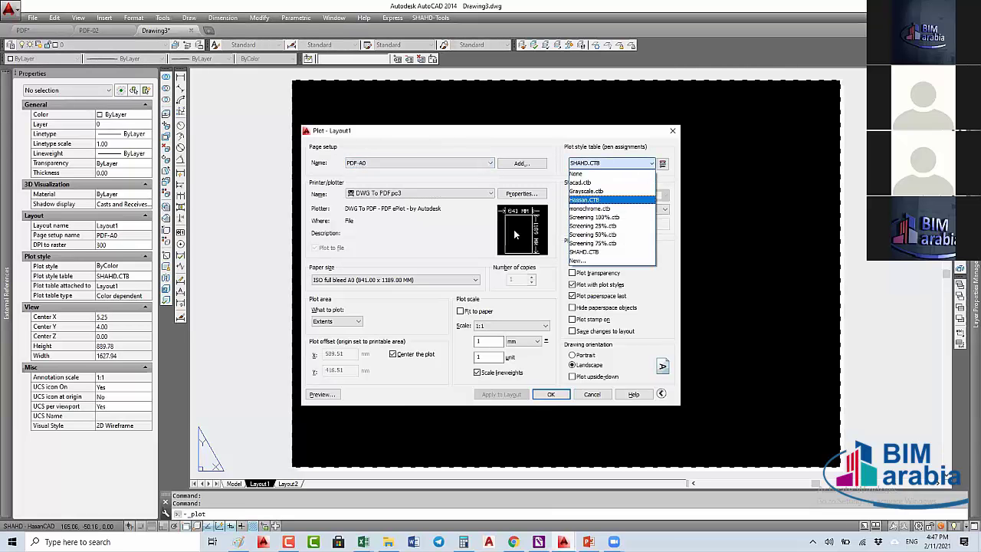
key("Return")
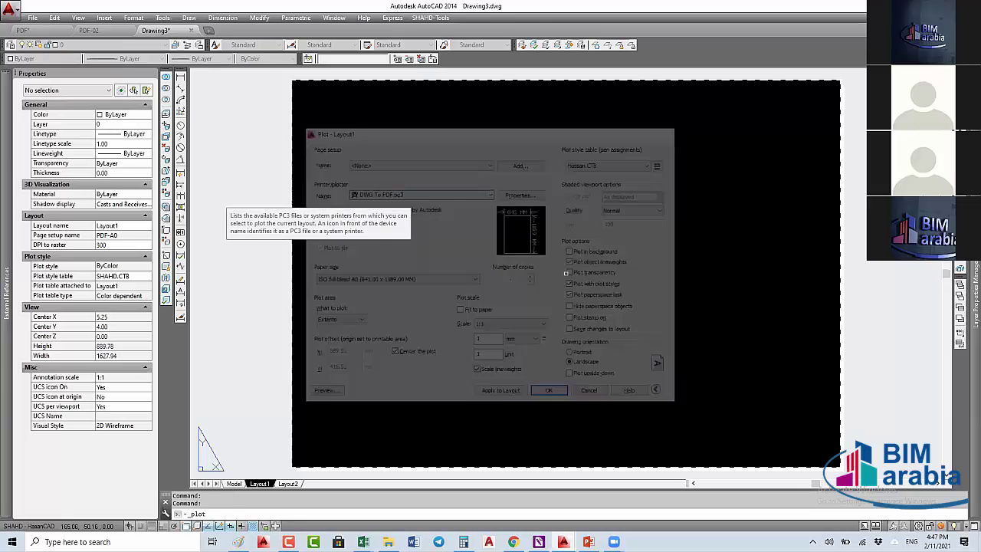
key("ctrl+n")
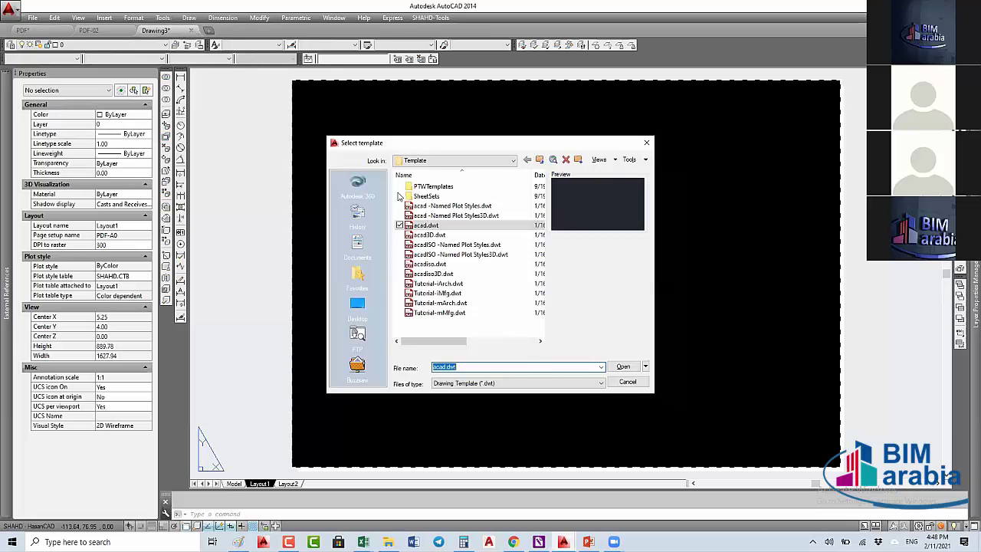
Step: Create a new drawing from acad.dwt and pick SHAHD.CTB in its Plot dialog
double_click(397, 228)
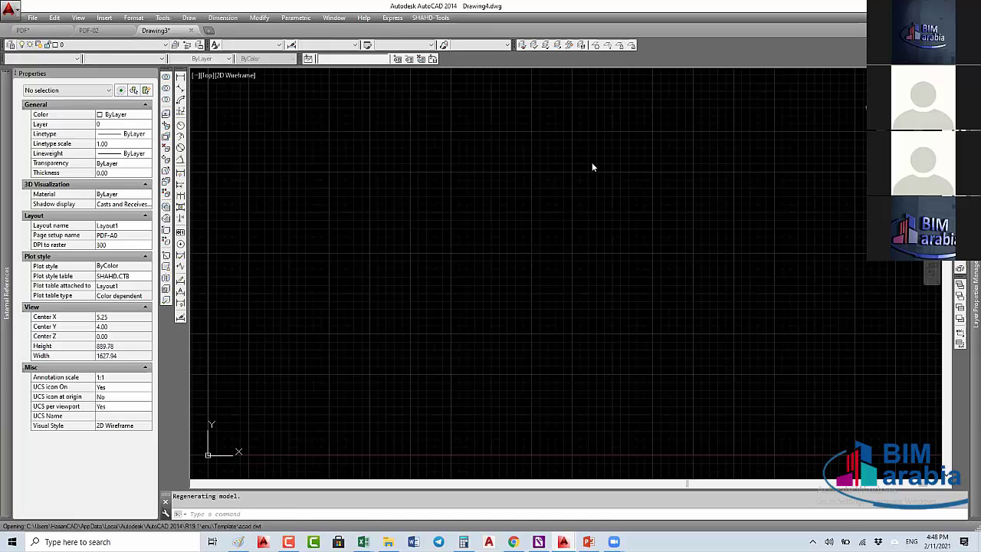
key("ctrl+p")
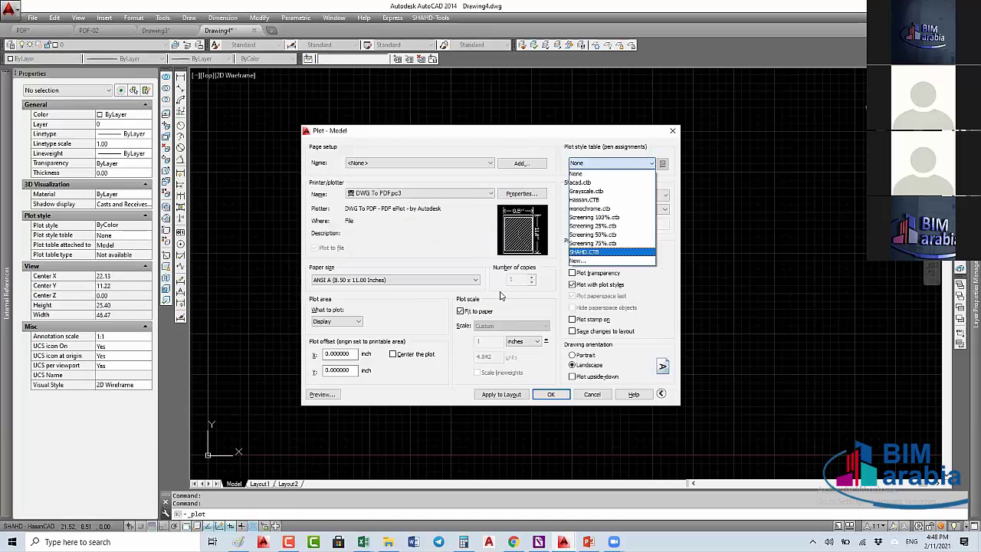
key("Return")
key("Return")
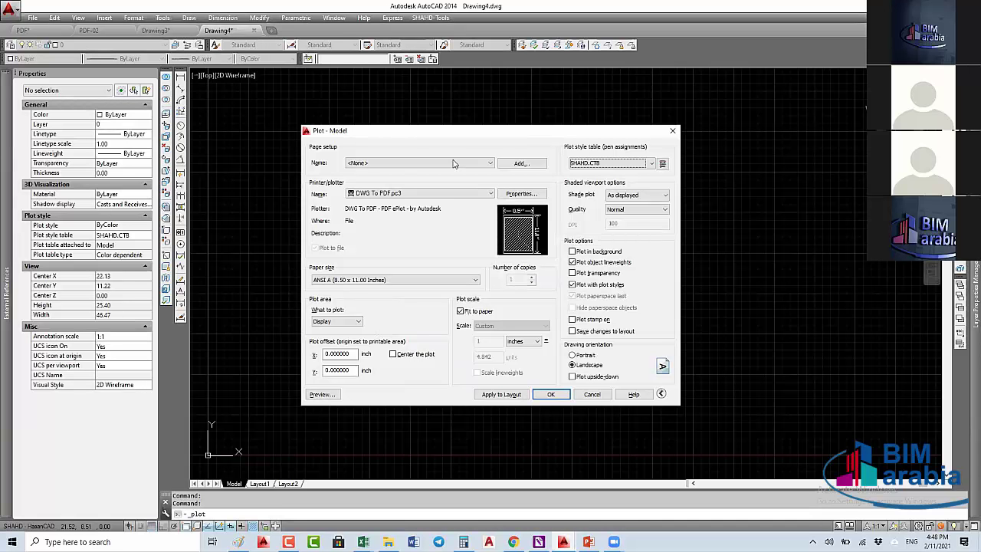
Step: Import PDF-A0 from PDF.dwg, confirming the redefinition, then close the Plot dialog
left_click(361, 163)
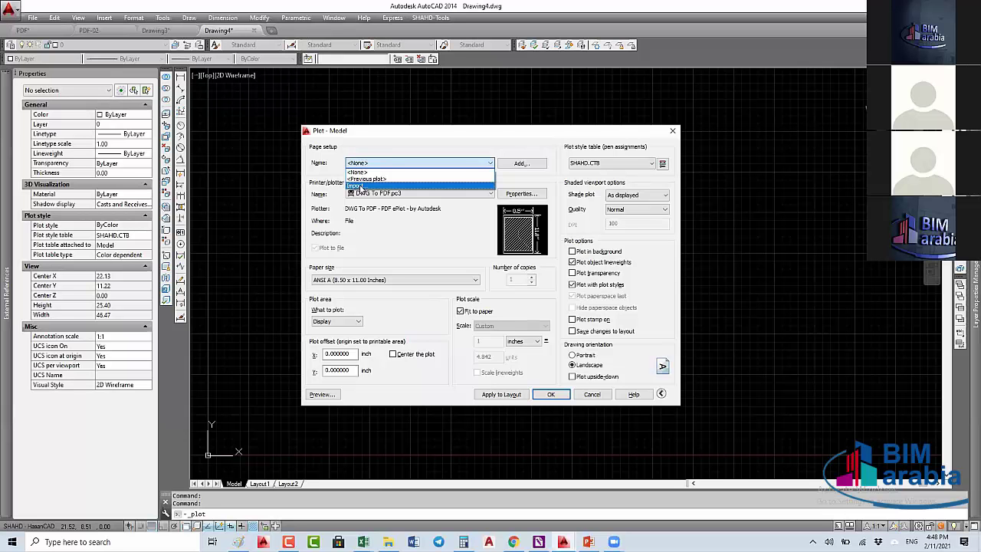
left_click(358, 186)
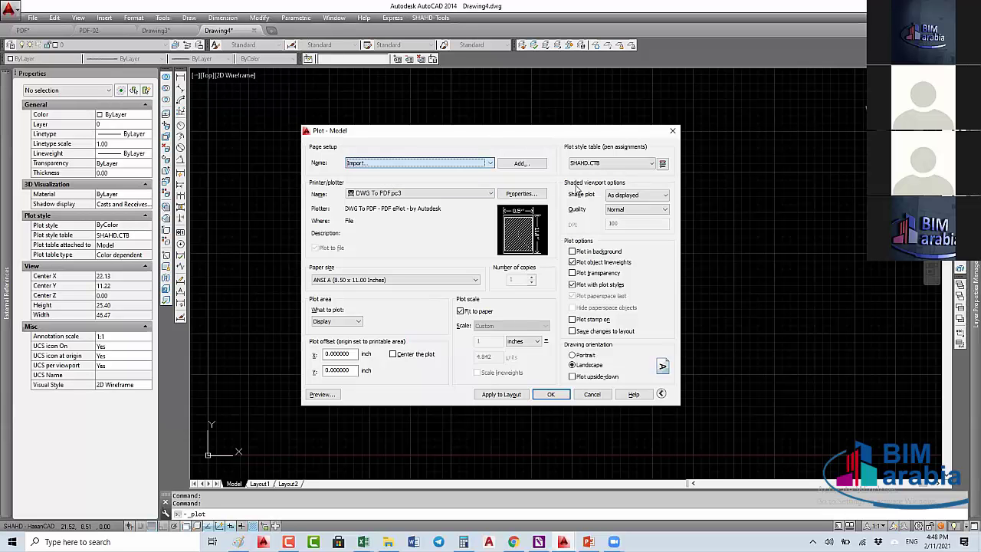
double_click(427, 205)
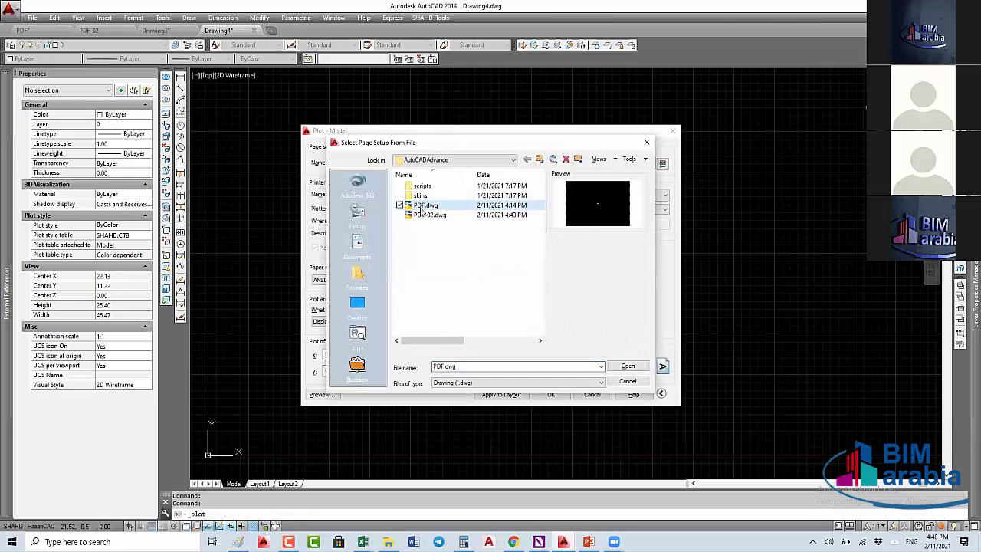
key("Escape")
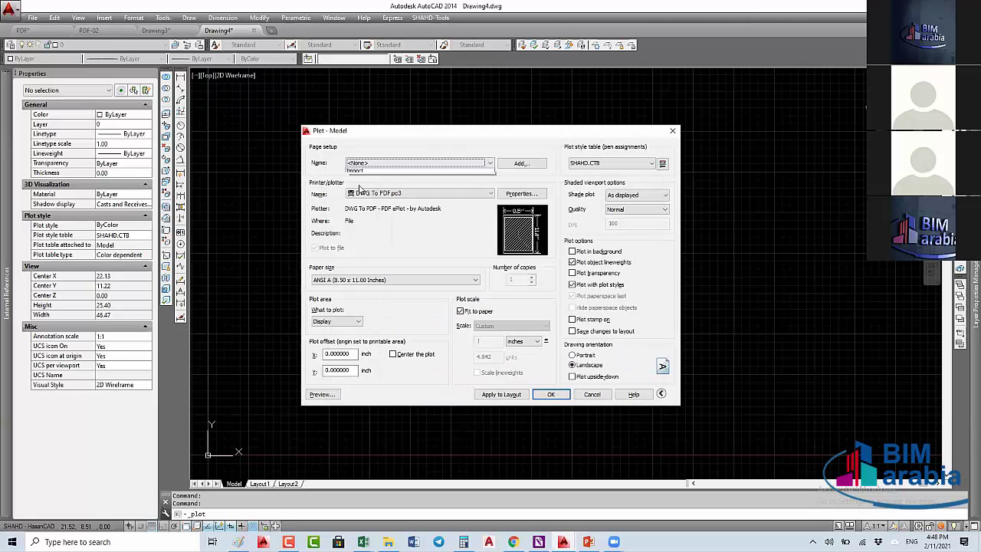
left_click(416, 184)
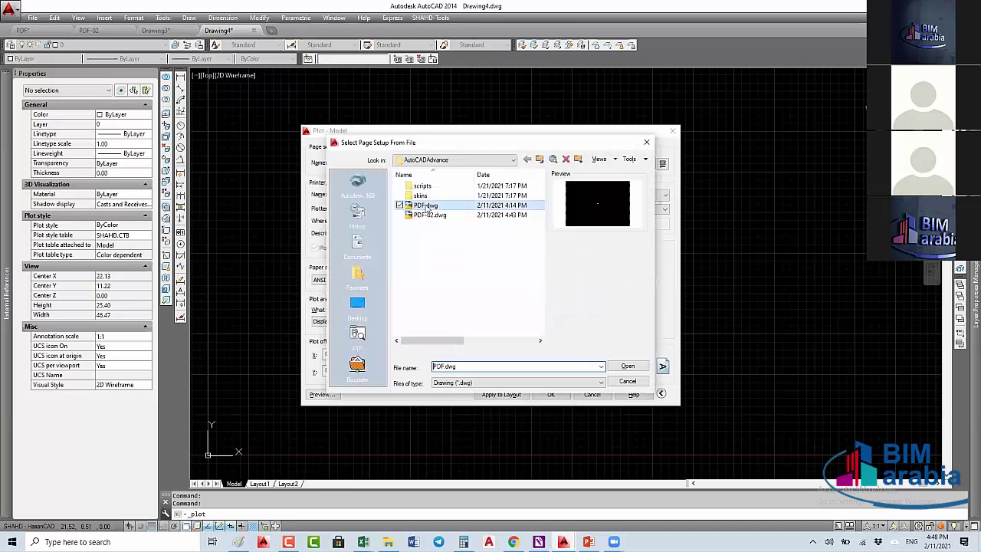
left_click(417, 210)
key("Return")
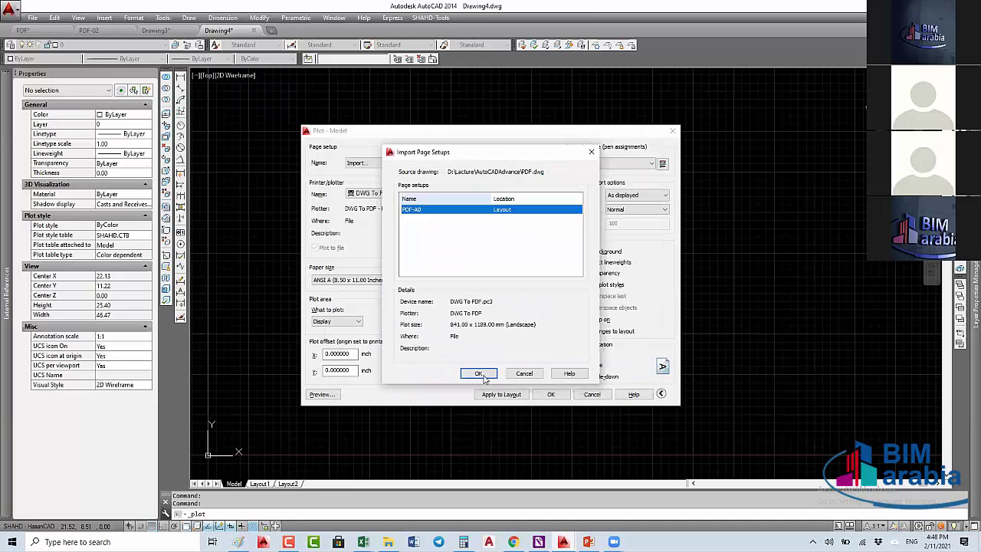
key("Return")
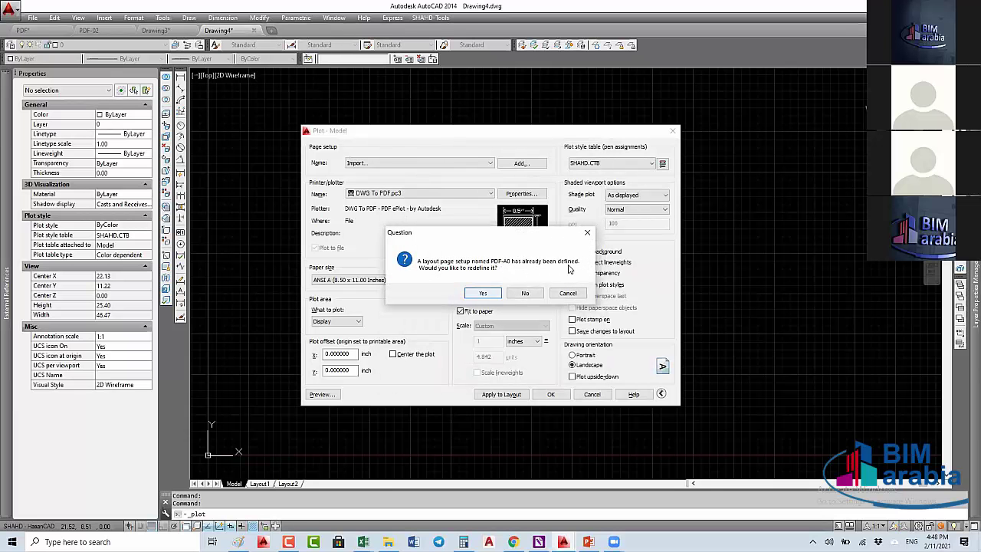
left_click(483, 293)
left_click(402, 164)
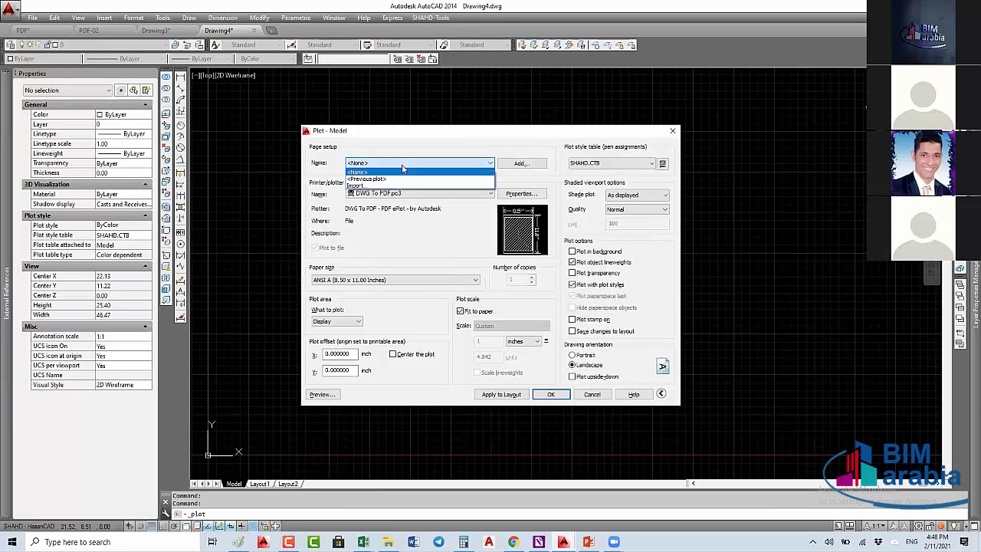
left_click(383, 170)
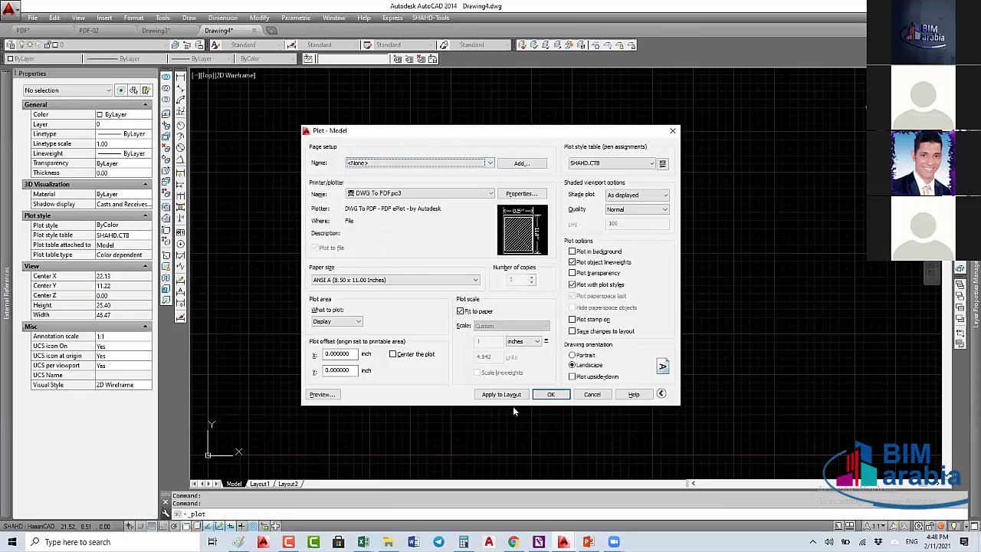
key("Escape")
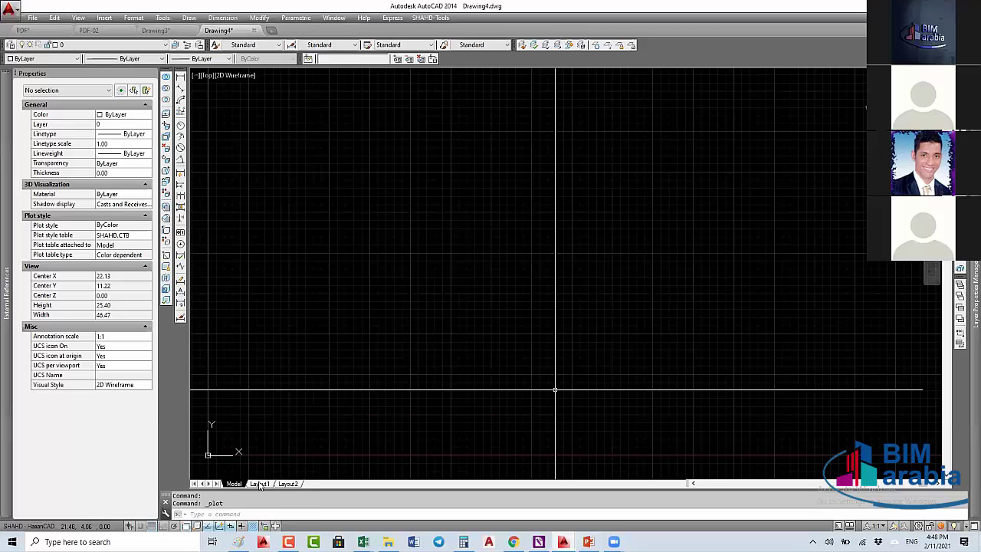
Step: Apply PDF-A0 to Drawing4's Layout1 in the Page Setup Manager and check it in Plot
left_click(262, 483)
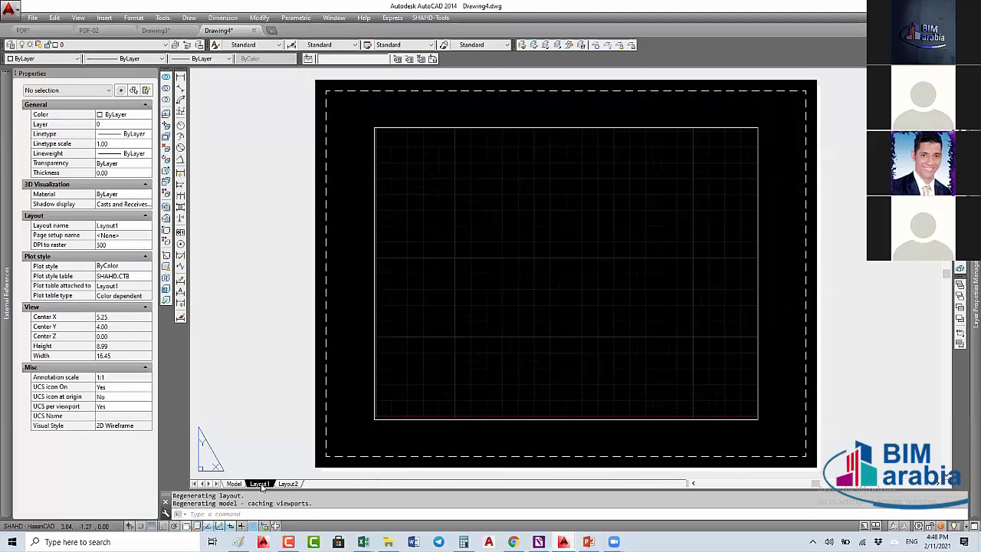
right_click(261, 483)
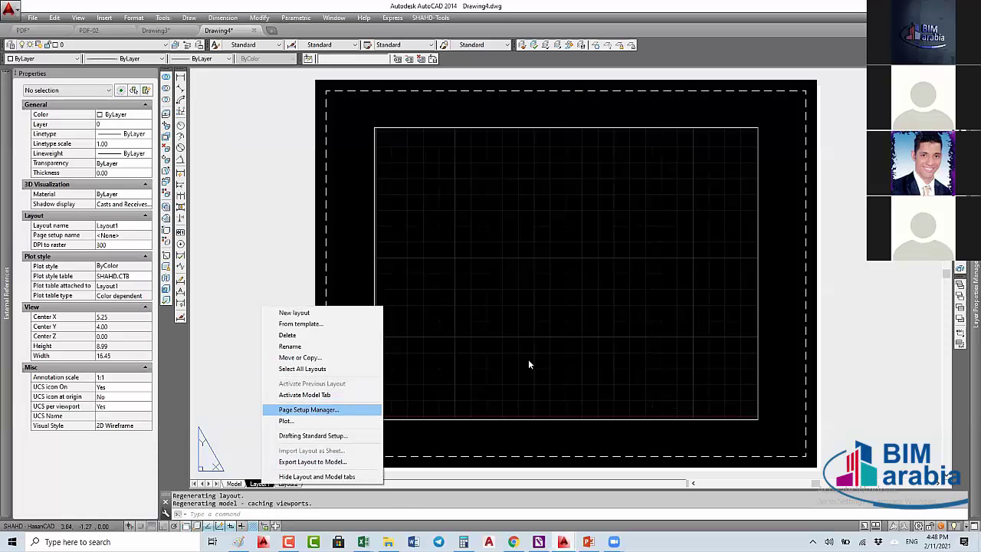
key("Return")
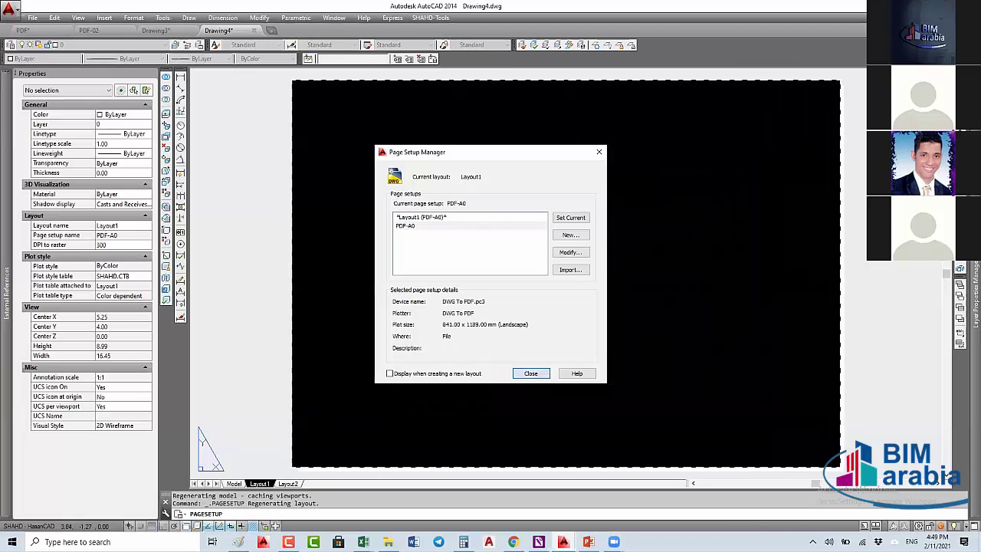
left_click(531, 373)
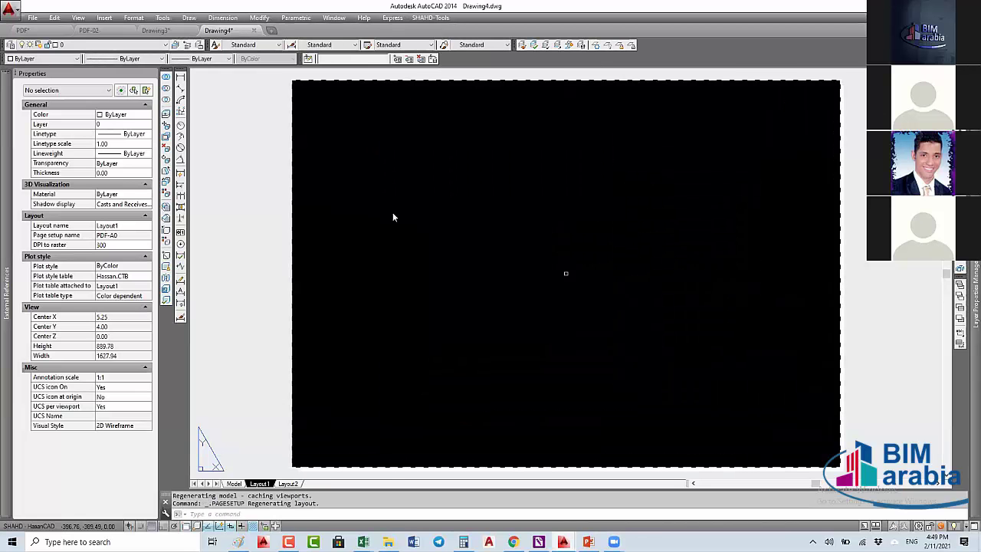
key("ctrl+p")
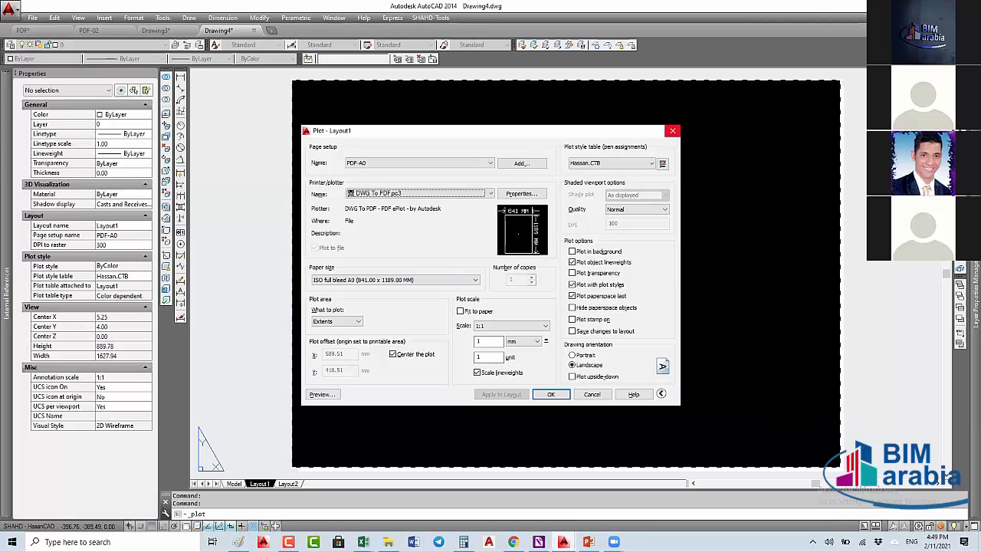
left_click(672, 131)
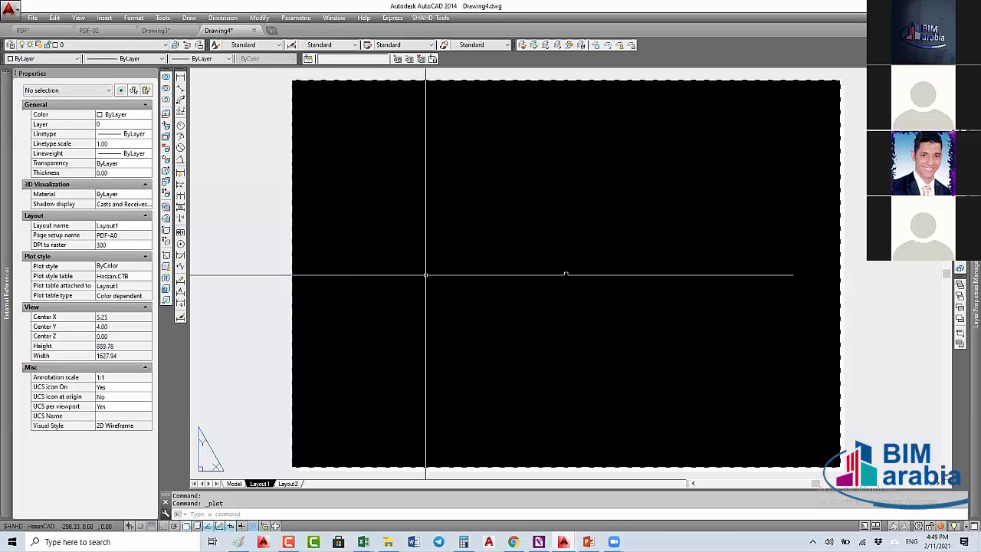
Step: Highlight the Publishing Drawing Sets line on the presentation slide, then start saving the drawing
left_click(410, 475)
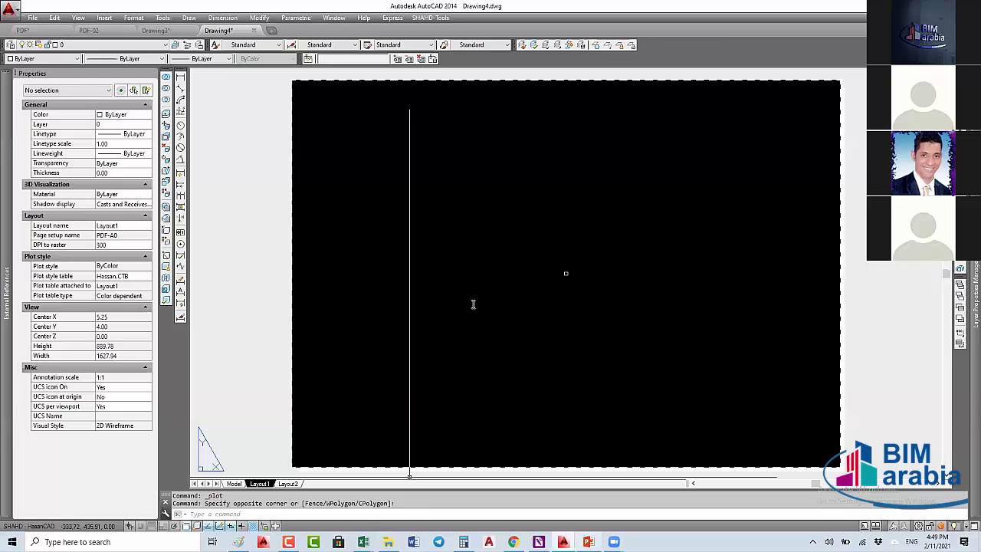
key("alt+Tab")
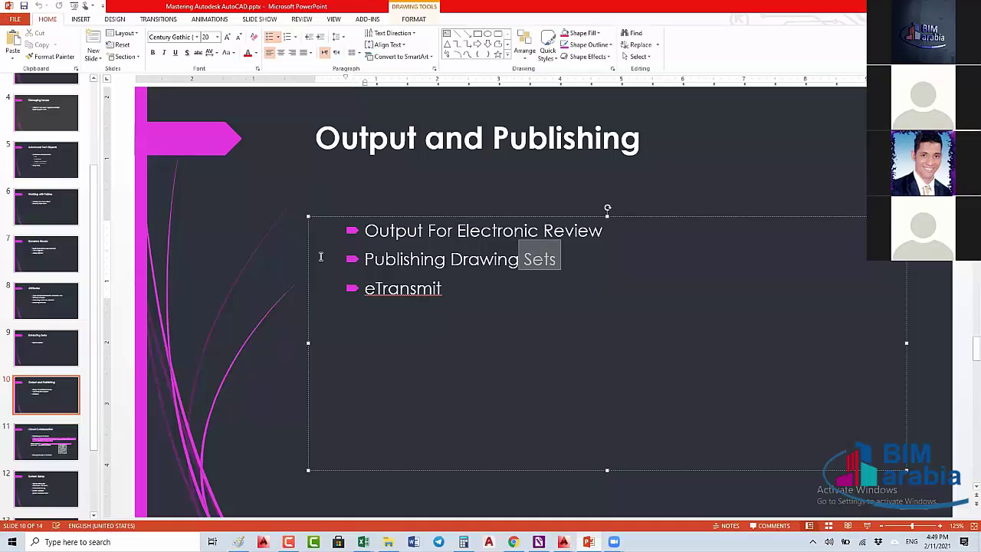
left_click_drag(559, 259, 360, 259)
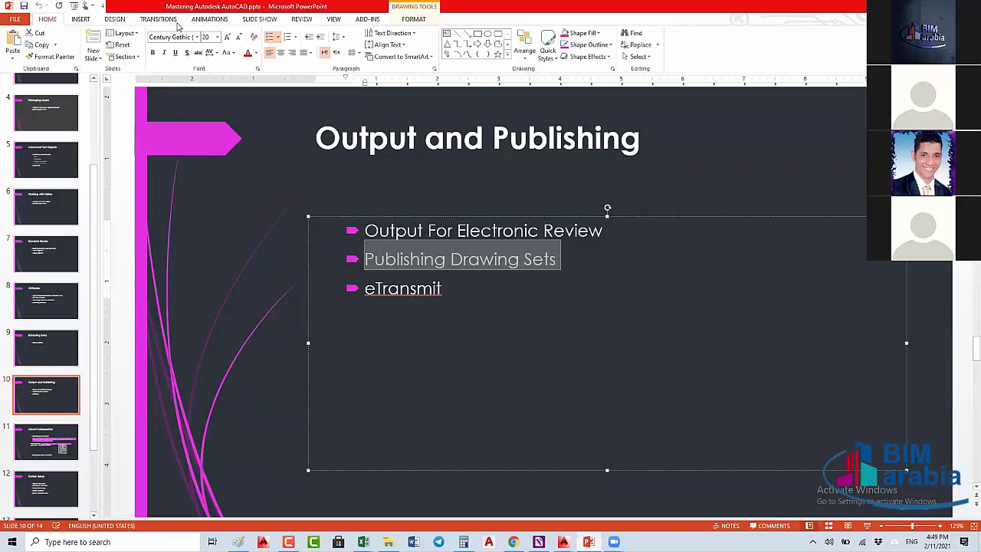
key("alt+Tab")
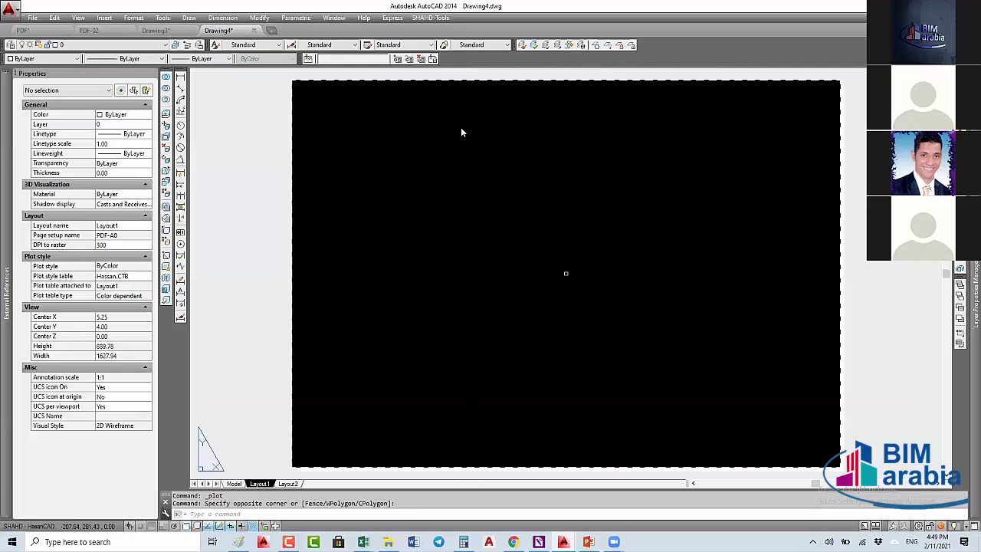
key("ctrl+s")
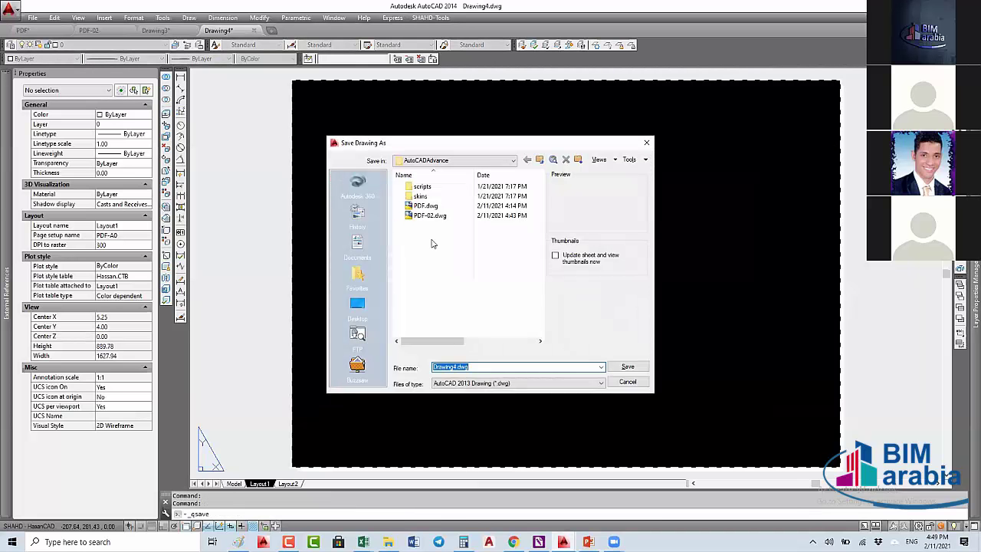
Step: Save the first new drawing as PDF-03.dwg in AutoCADAdvance
left_click(438, 216)
double_click(448, 366)
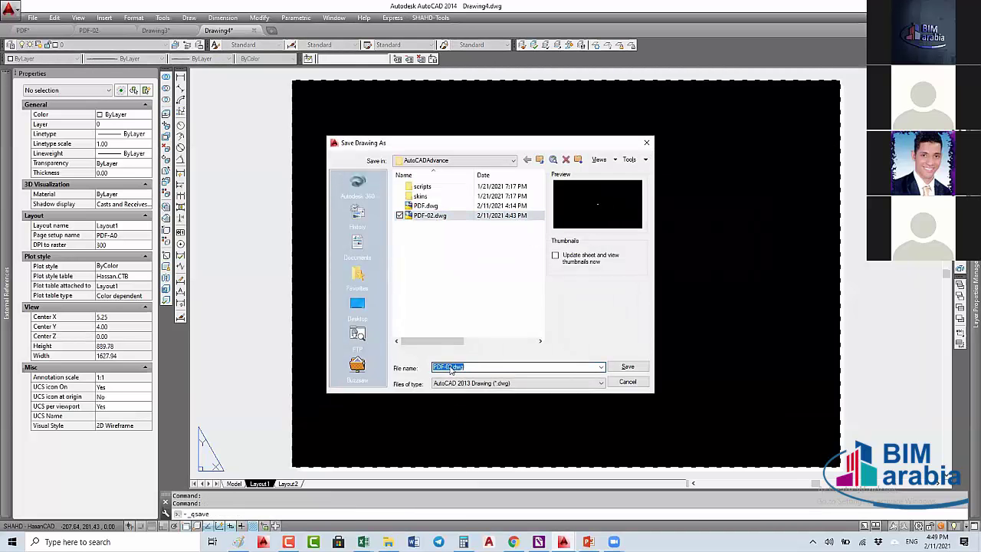
left_click(448, 366)
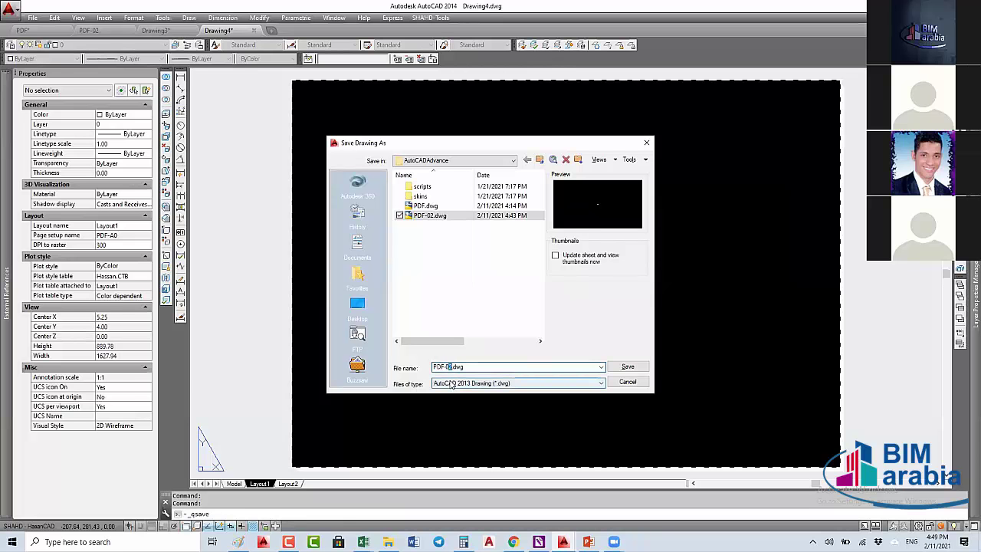
type("3")
key("Return")
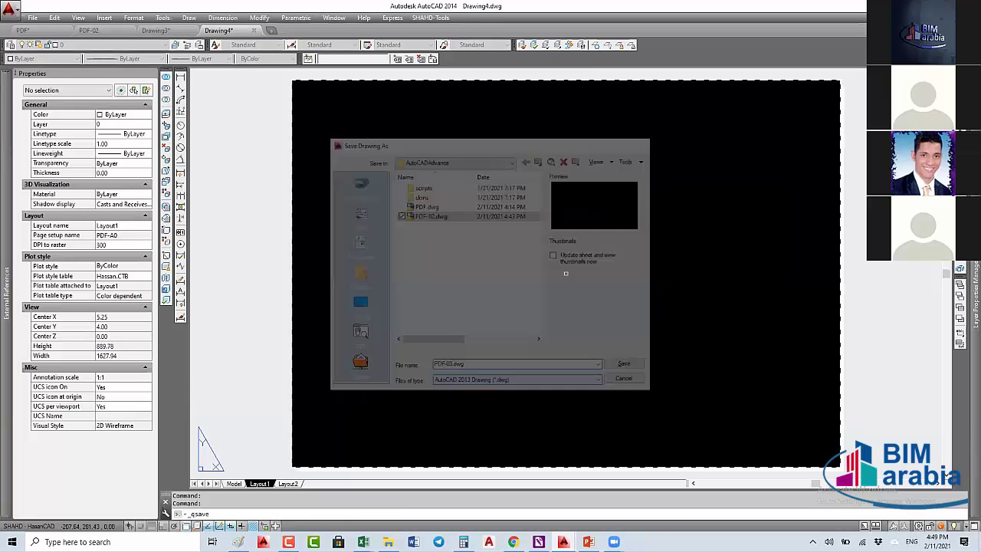
Step: Save the other new drawing as PDF-04.dwg
key("ctrl+Tab")
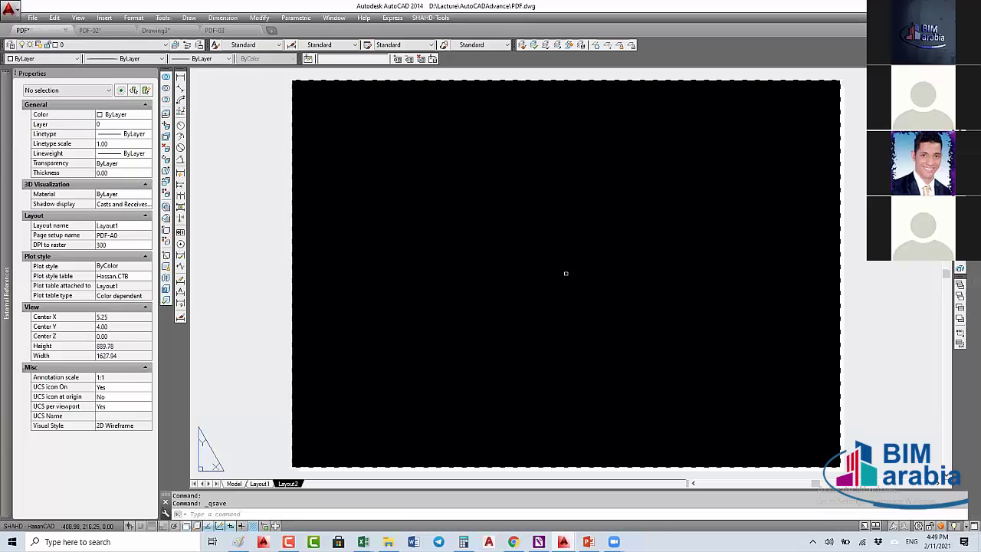
key("ctrl+Tab")
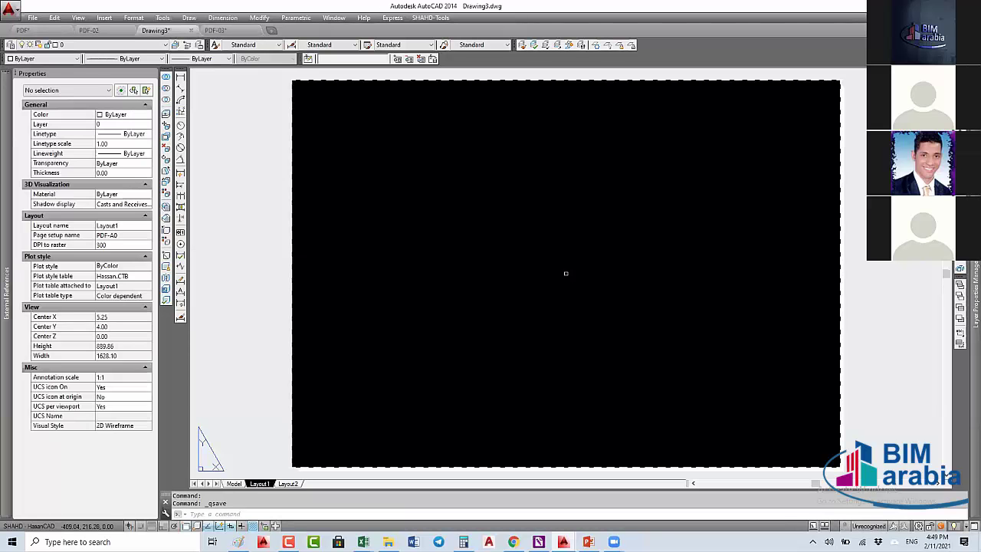
key("ctrl+s")
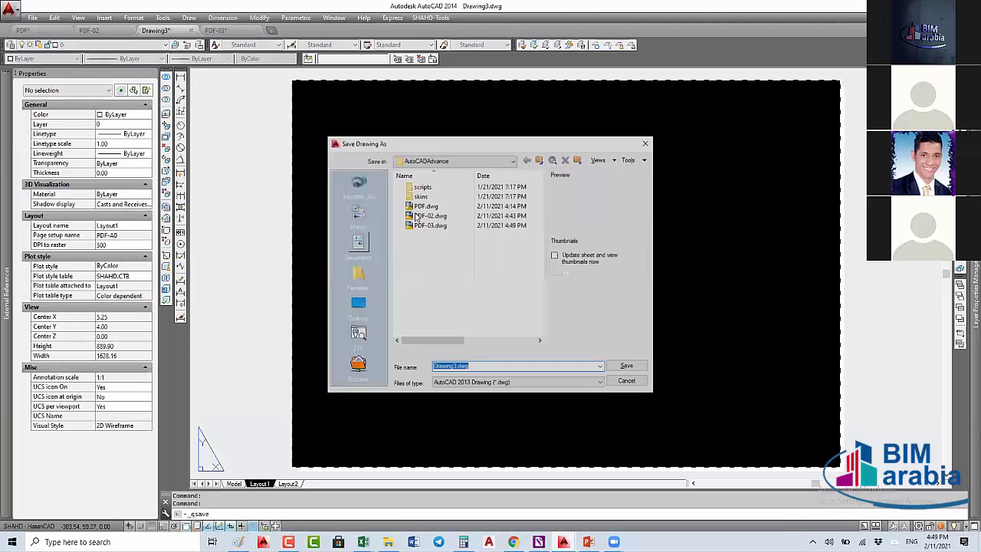
left_click(429, 226)
left_click(451, 367)
double_click(451, 366)
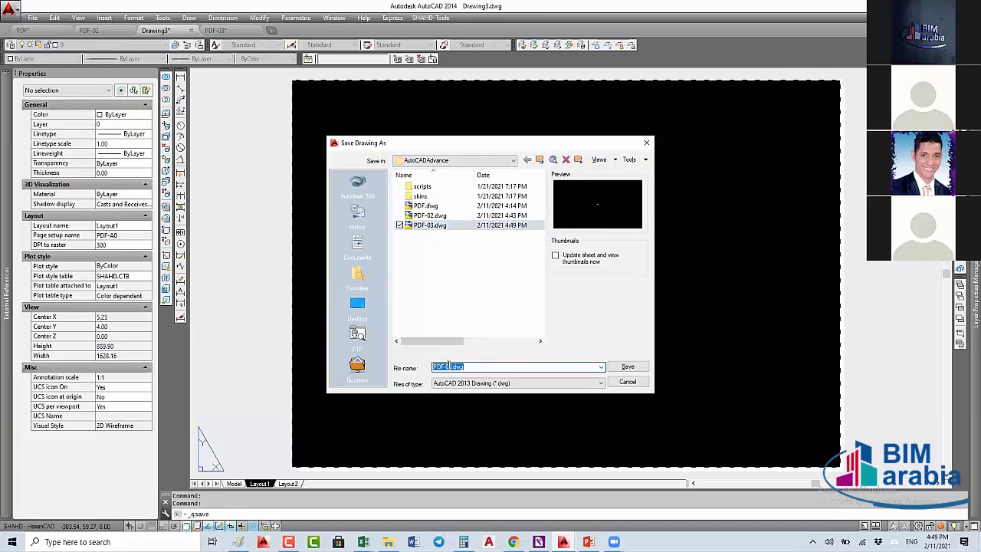
left_click(448, 366)
key("BackSpace")
type("4")
left_click(628, 366)
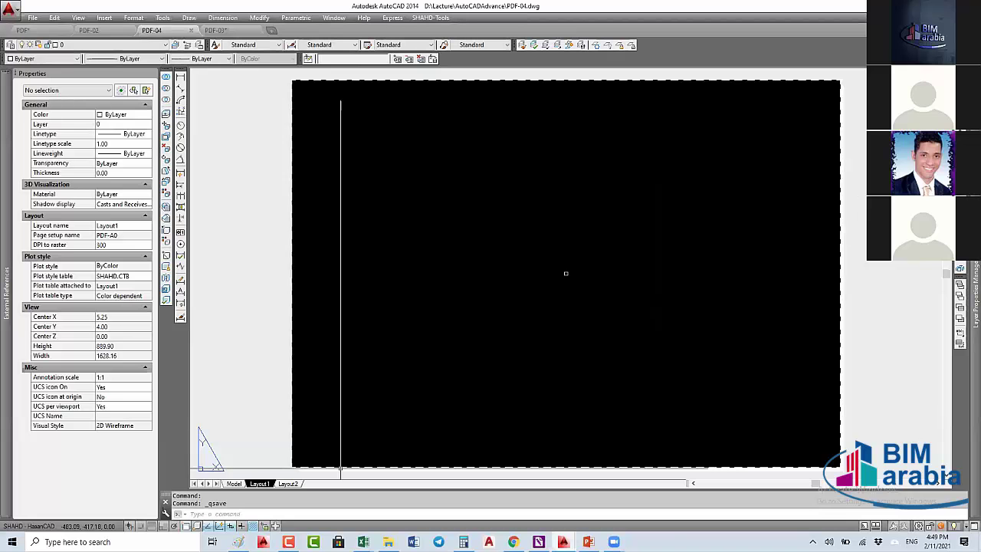
Step: Rename PDF-04's two layouts to 41 and 42
double_click(260, 484)
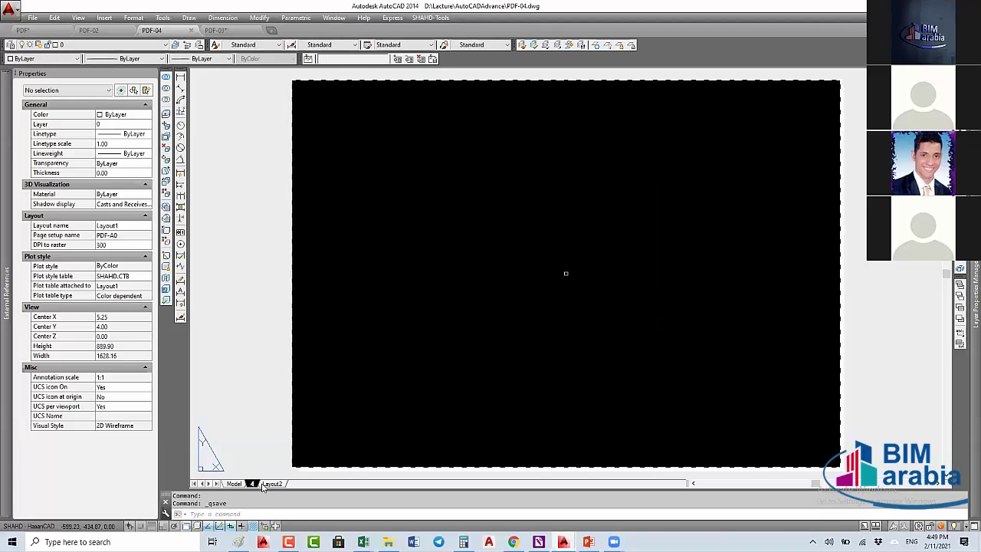
type("41")
key("Return")
left_click(276, 484)
type("42")
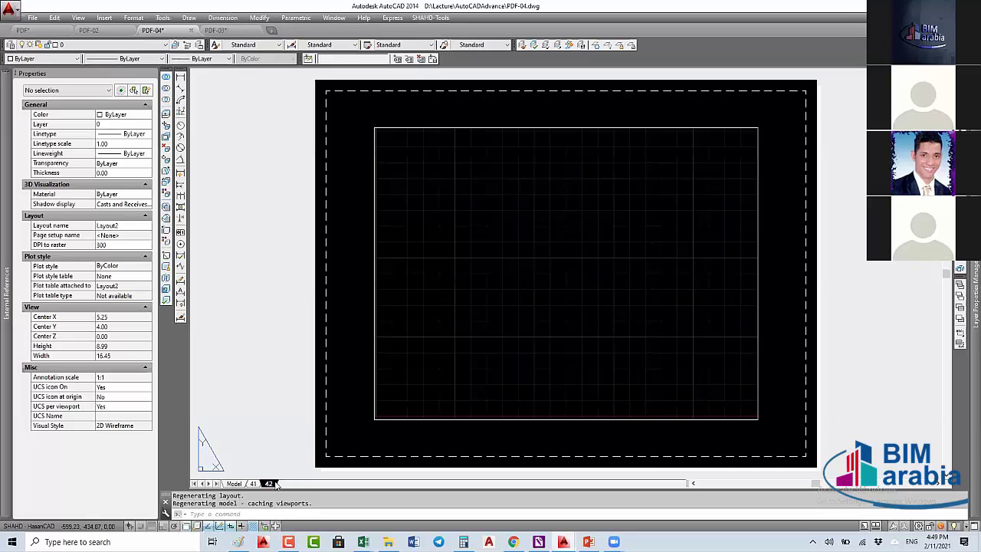
key("Return")
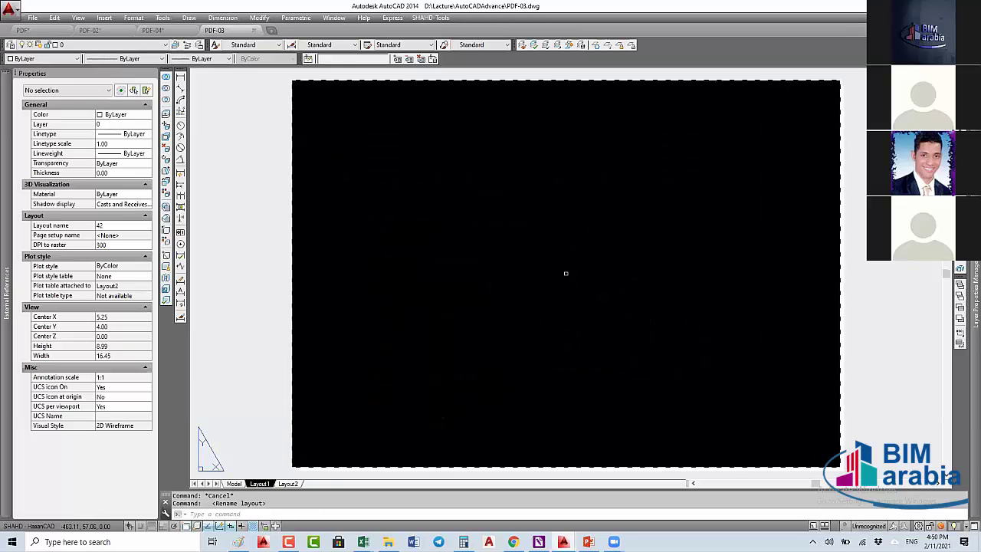
left_click_drag(259, 486, 263, 488)
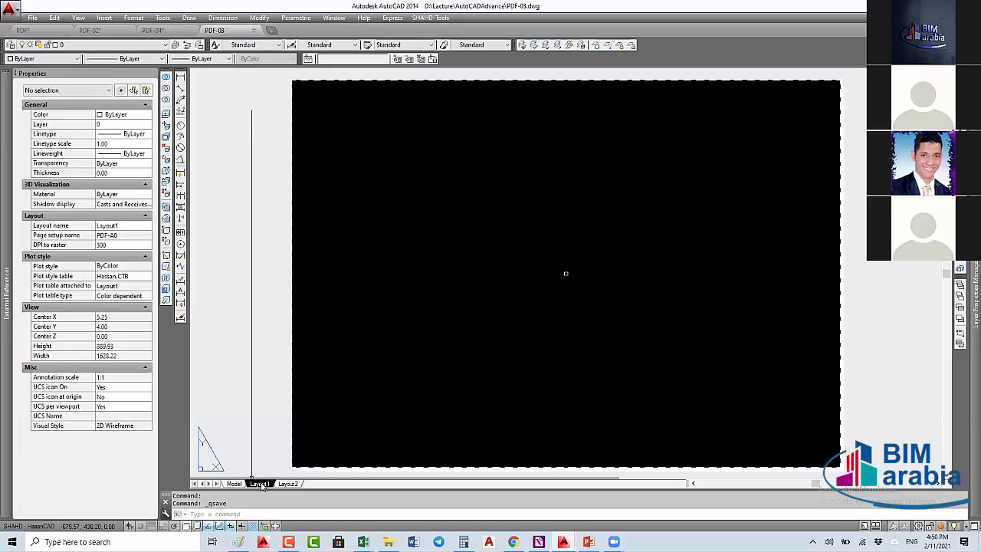
Step: Rename PDF-03's two layouts to 31 and 32
double_click(259, 484)
type("31")
key("Return")
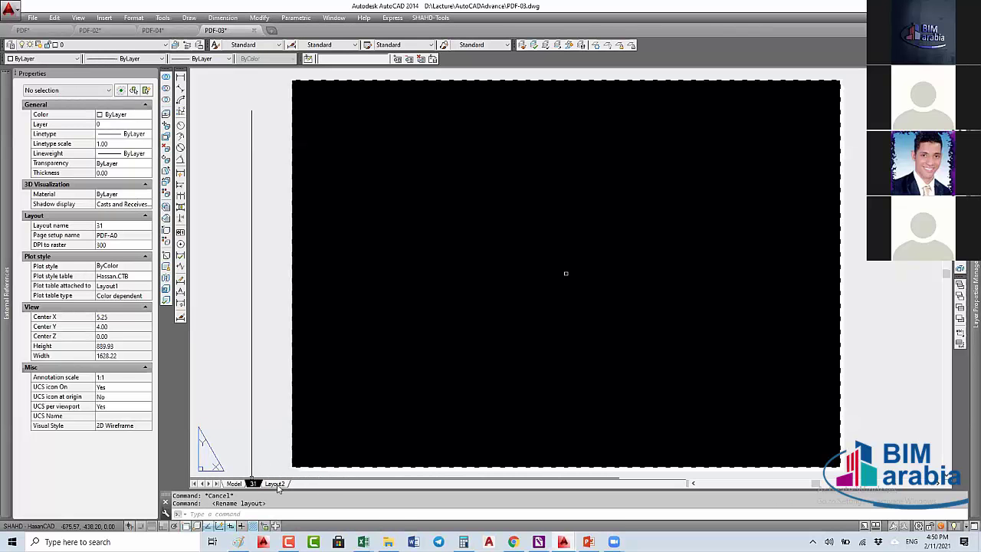
double_click(276, 485)
type("32")
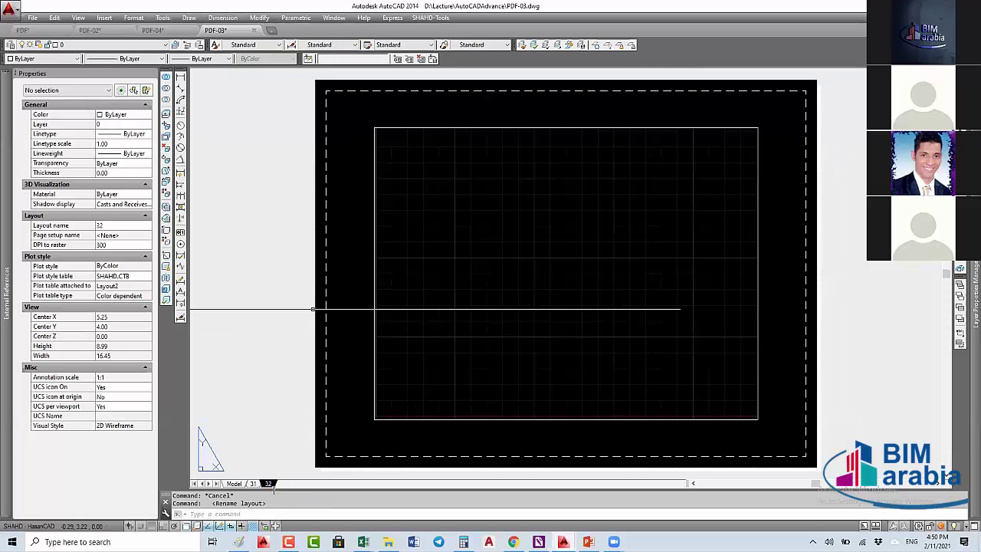
key("ctrl+Tab")
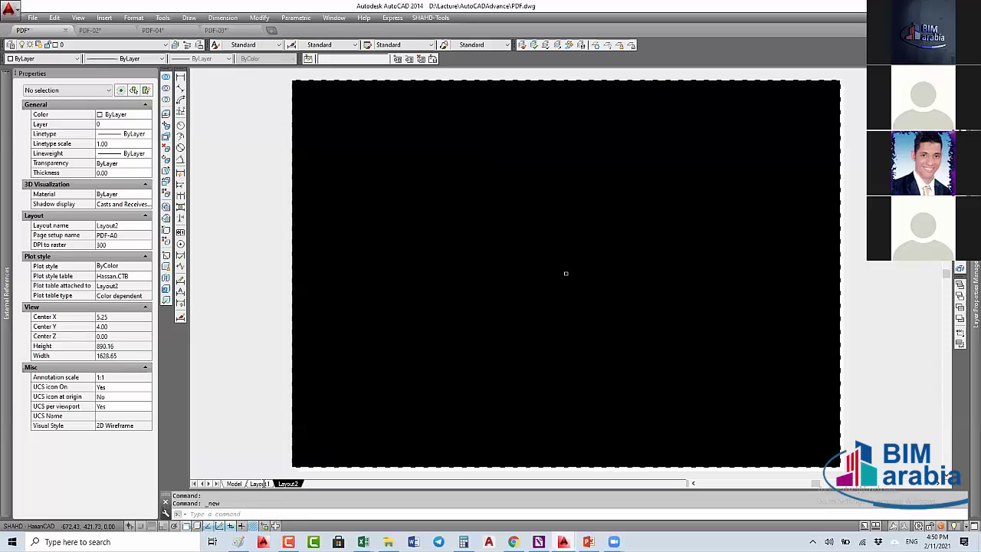
Step: Rename PDF's Layout2 to 2 and PDF-02's layouts to 21 and 22, then run SAVEALL
double_click(284, 484)
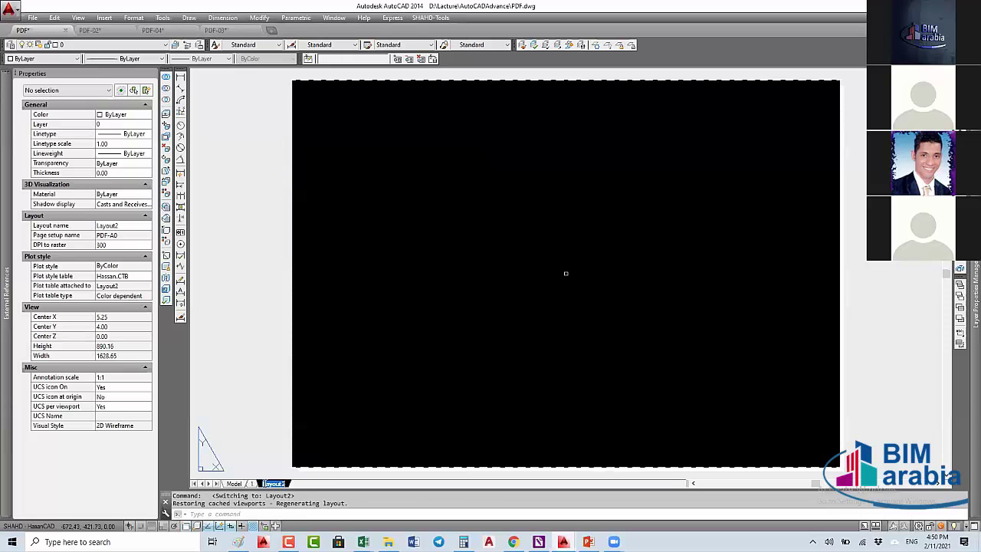
type("2")
key("Return")
key("ctrl+Tab")
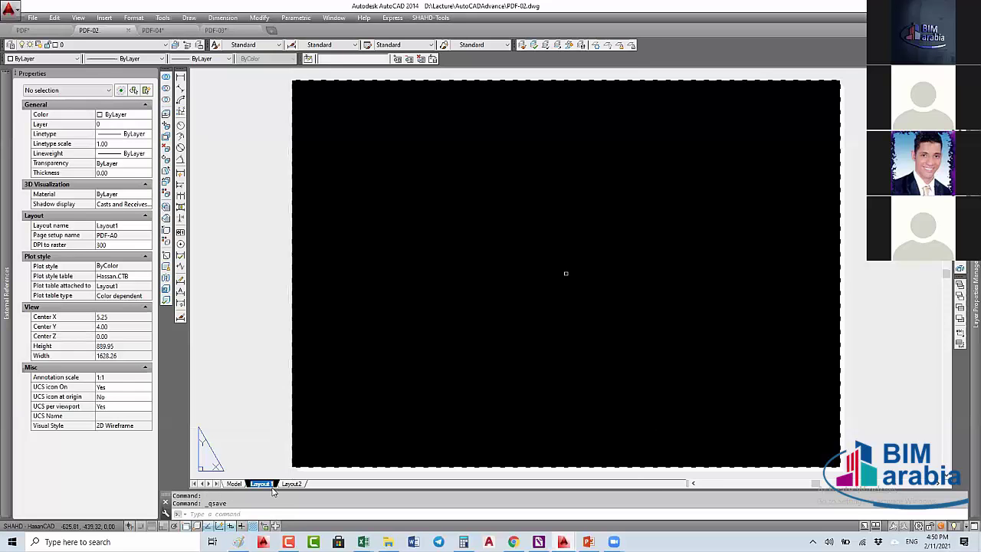
type("21")
key("Return")
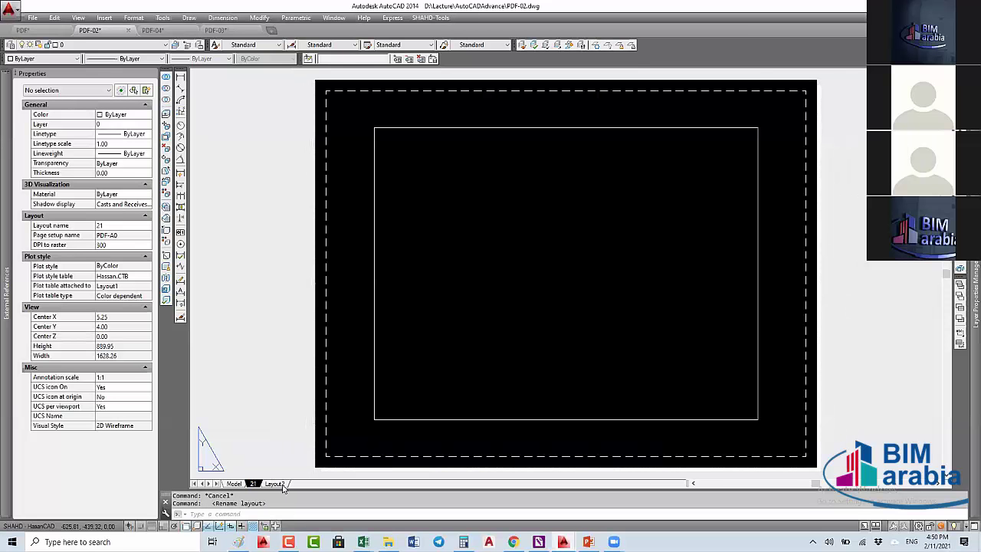
double_click(276, 484)
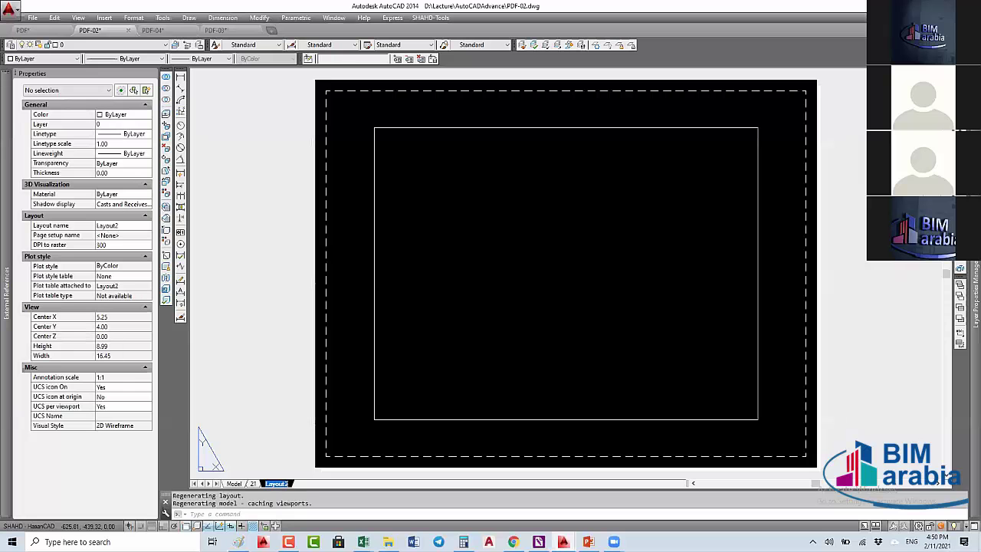
type("22")
key("Return")
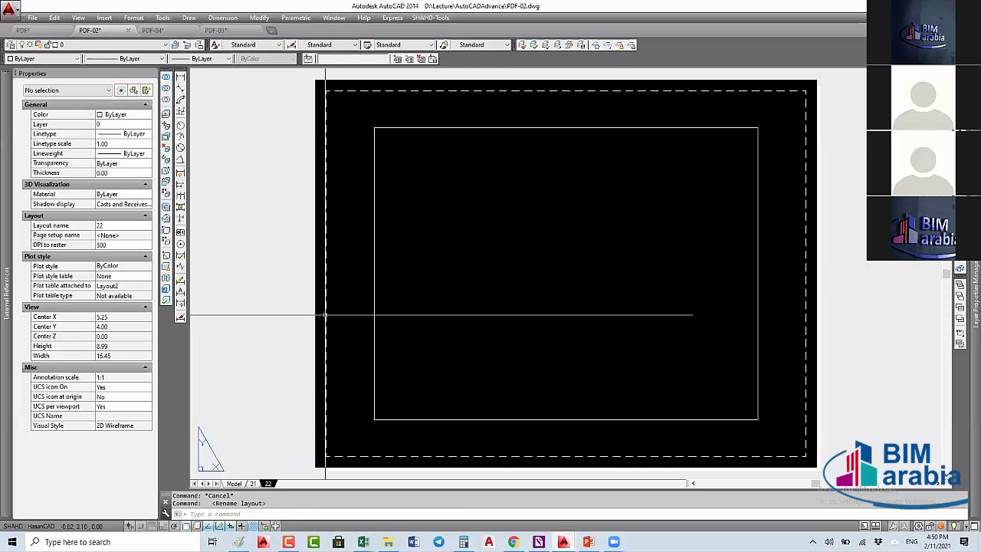
type("SAVEALL")
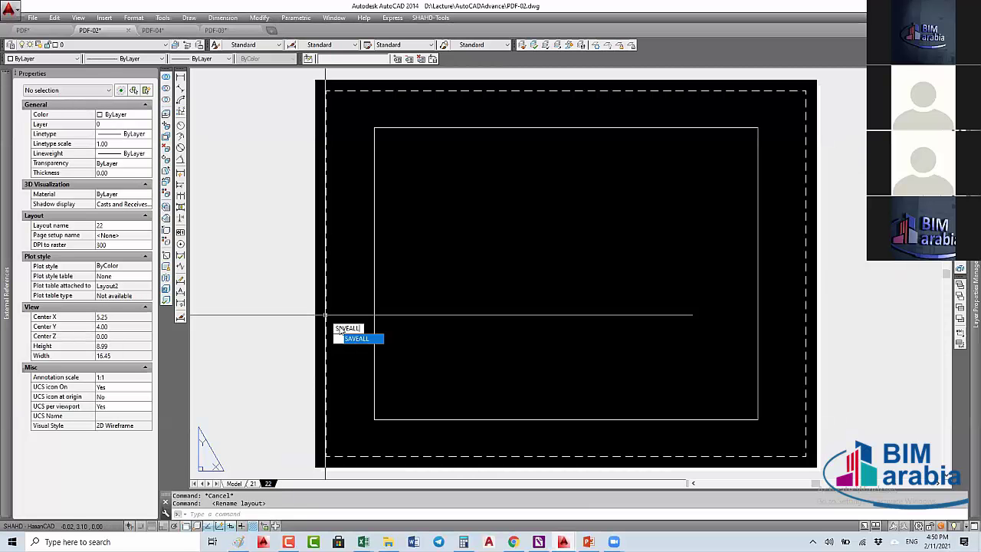
key("Return")
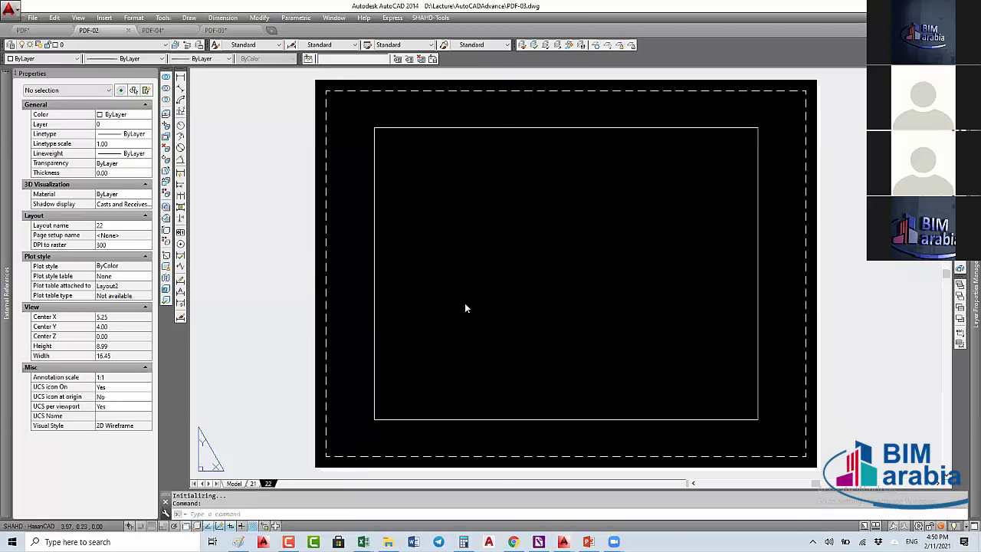
Step: Open and cancel the Plot dialog on layout 22, then again on layout 21
left_click(579, 397)
key("ctrl+p")
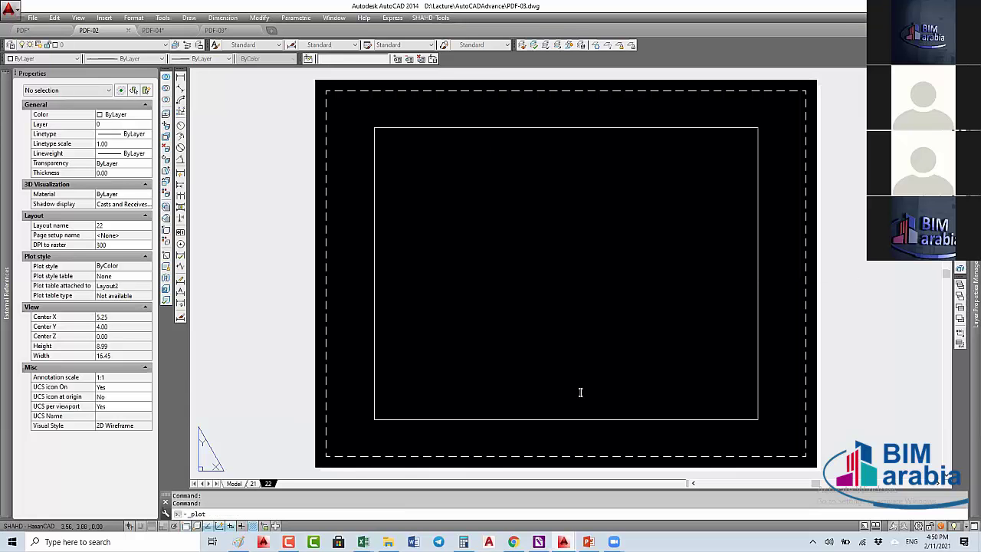
key("Escape")
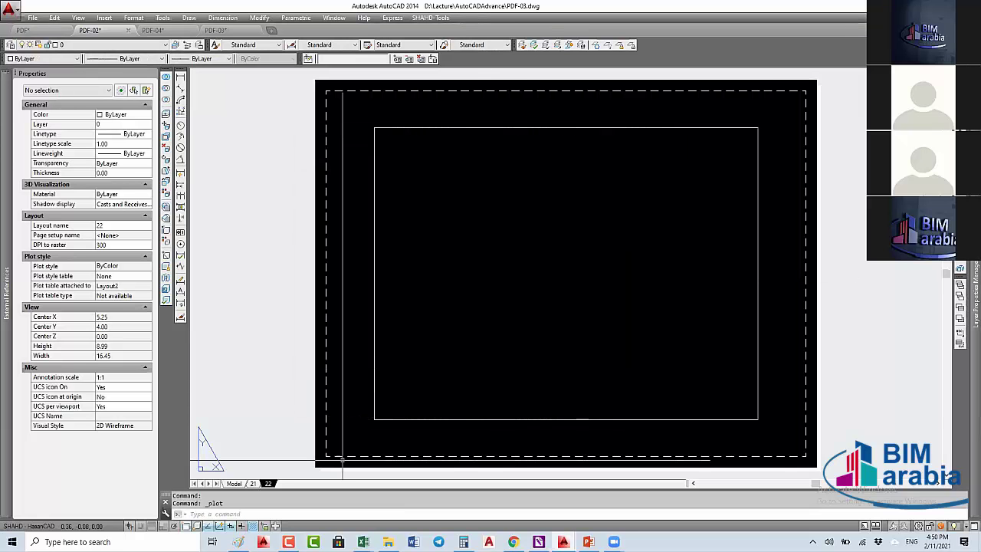
left_click(252, 483)
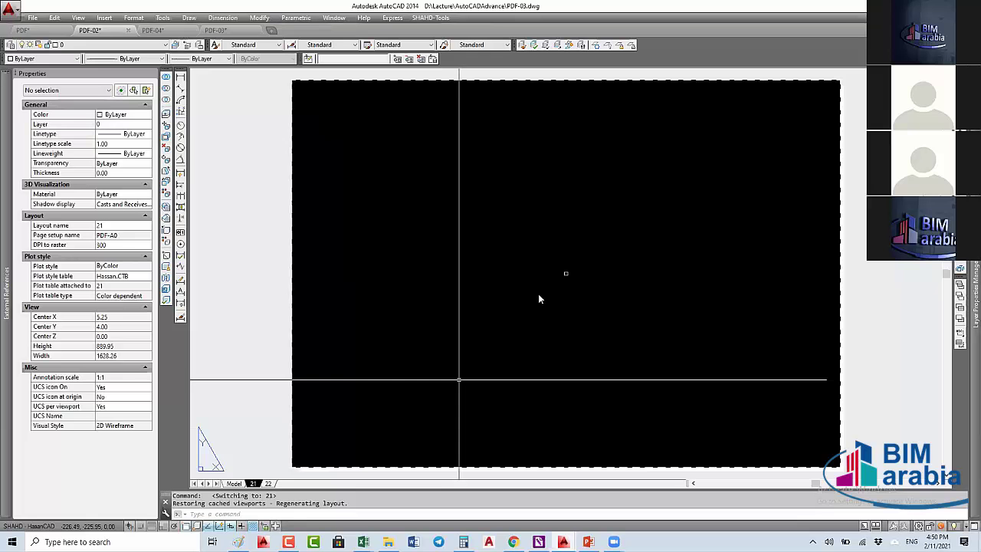
key("ctrl+p")
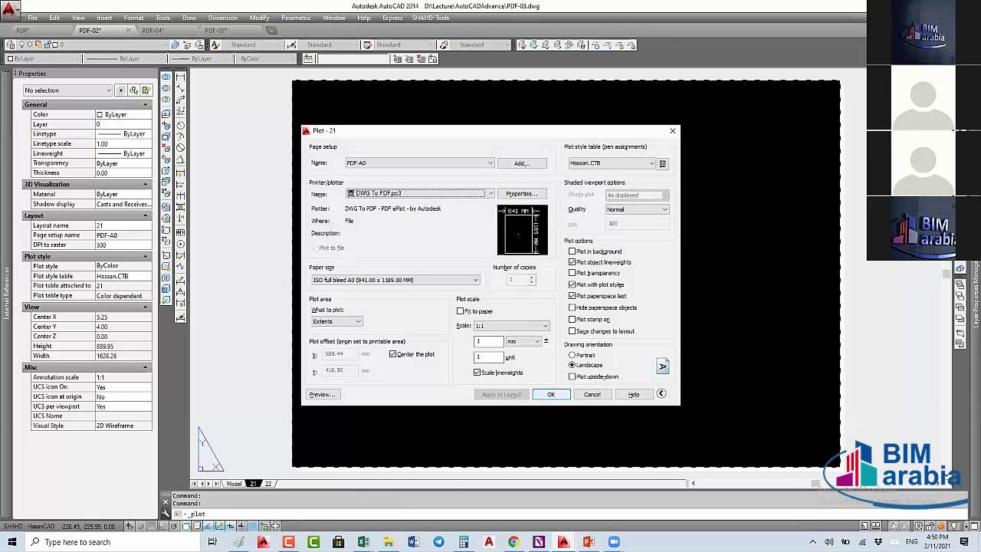
left_click(592, 394)
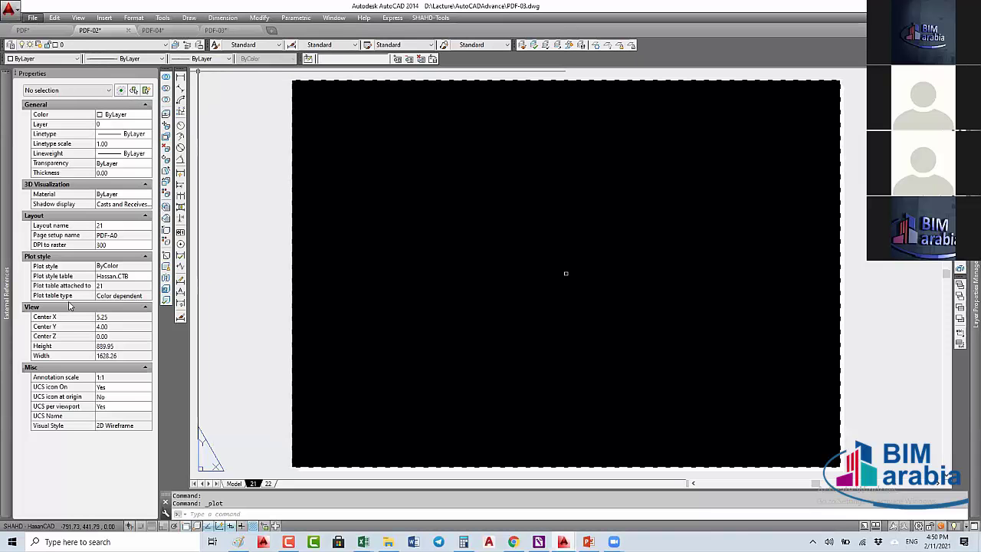
Step: Open File > Publish listing all eight sheets and sort them by Sheet Name
key("alt+f")
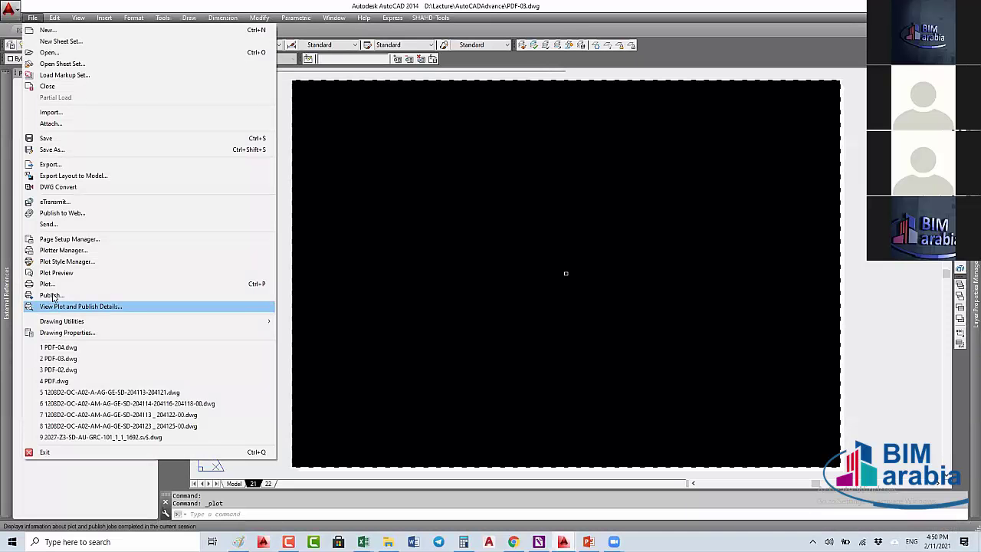
key("Up")
key("Return")
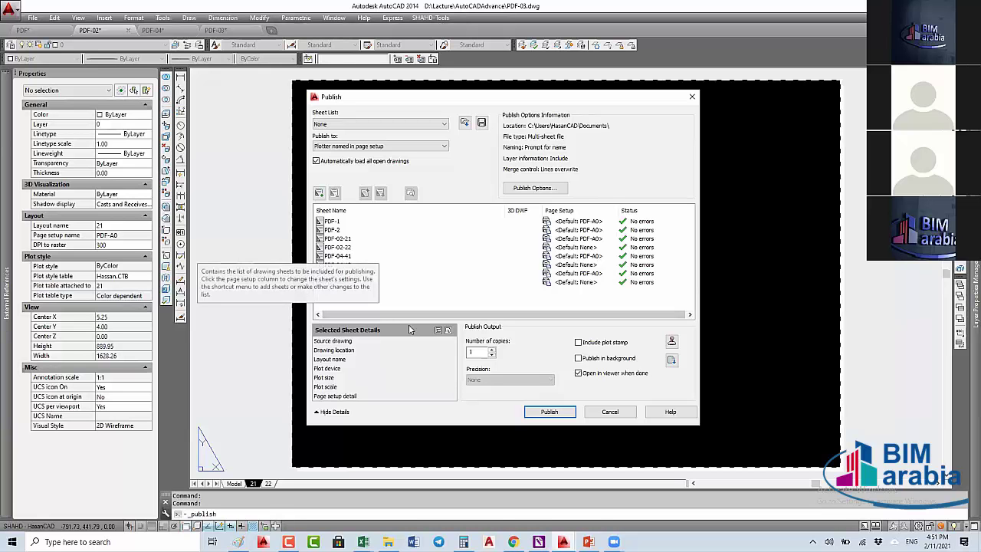
left_click(366, 213)
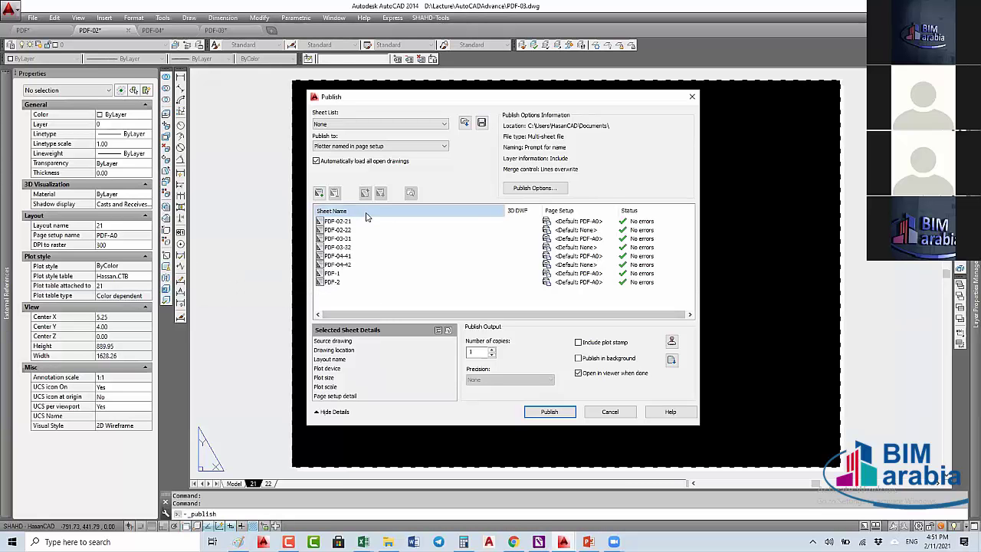
left_click(369, 212)
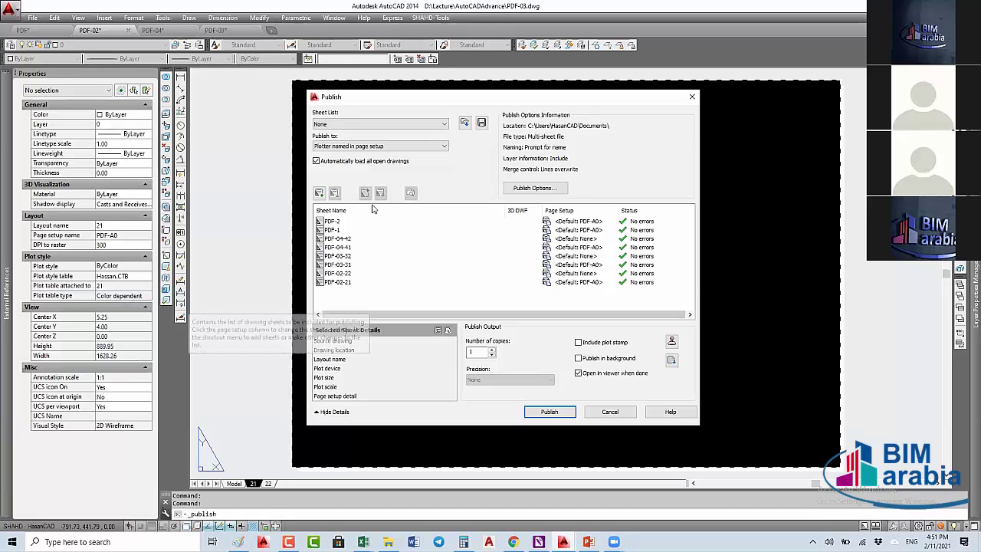
left_click(374, 208)
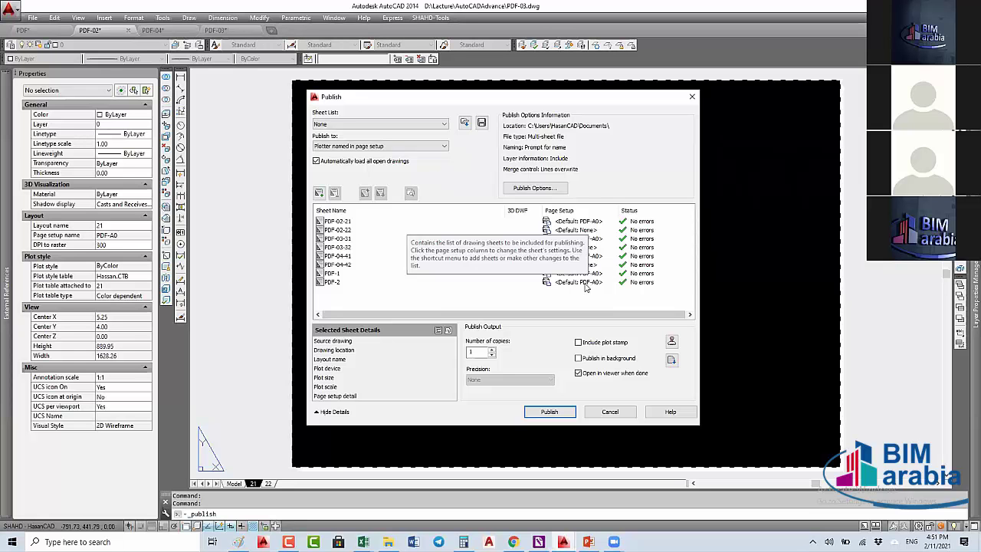
Step: Close the Publish dialog and start a new drawing from the acad.dwt template
left_click(692, 96)
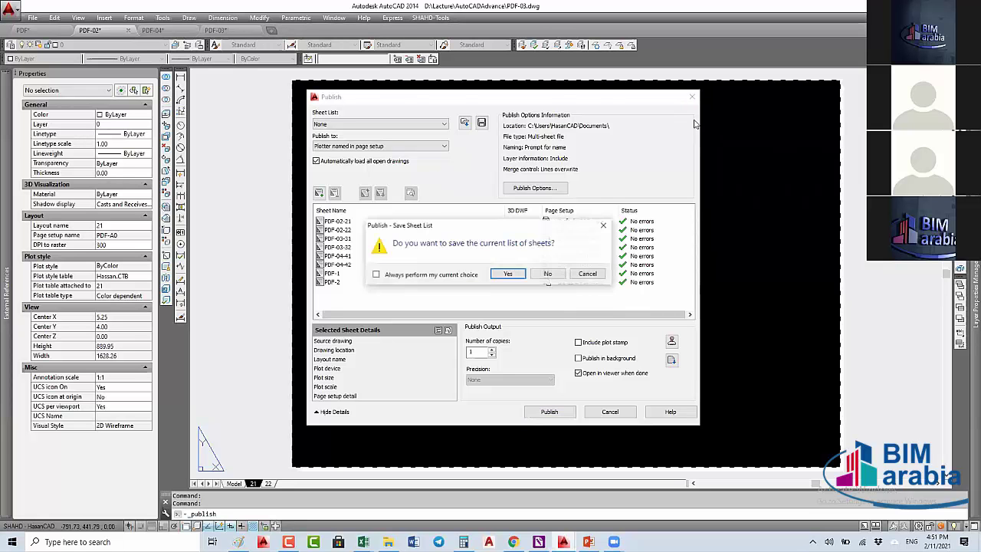
left_click(548, 273)
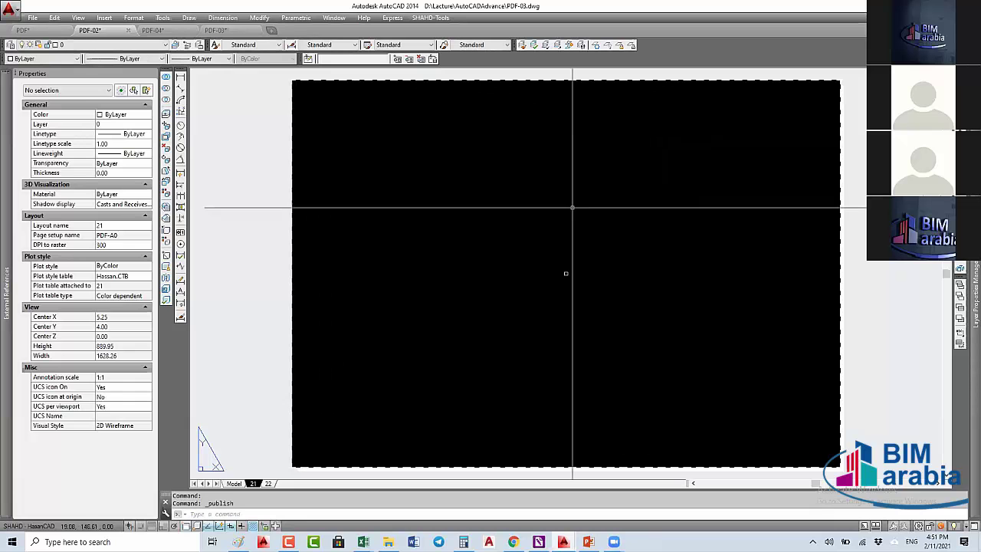
key("ctrl+n")
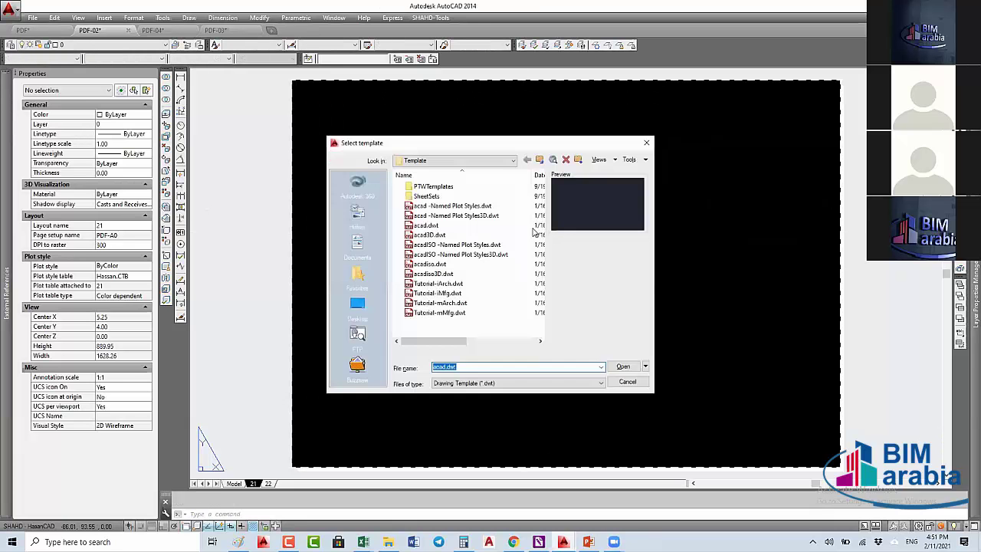
key("Return")
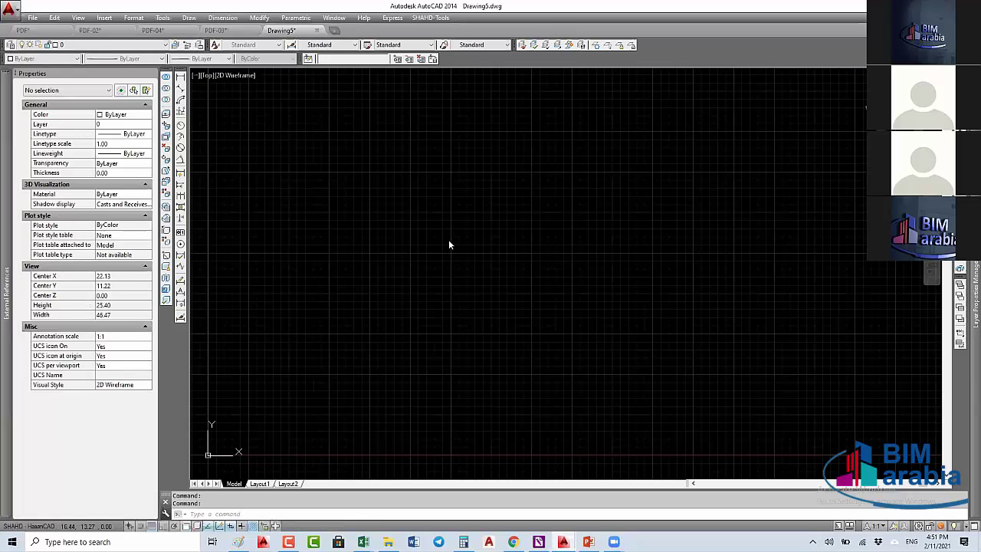
Step: Save the new drawing as PDF-05.dwg, adapting the PDF-04.dwg file name
key("ctrl+s")
left_click(430, 236)
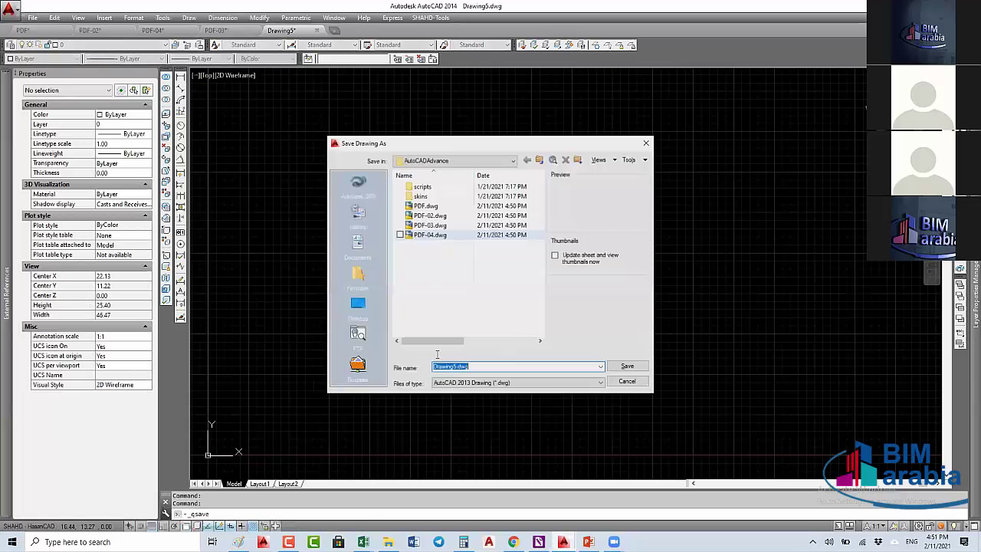
left_click(449, 366)
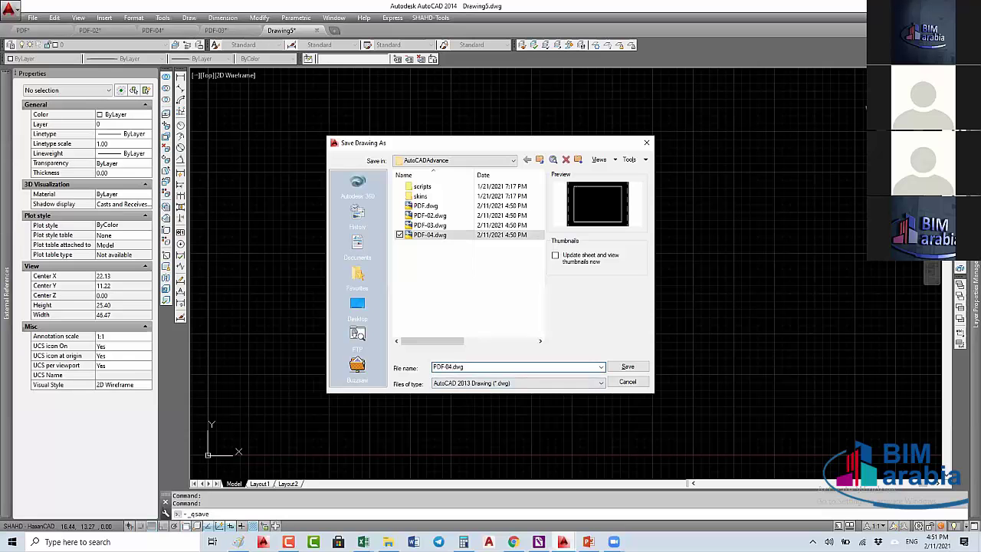
key("Delete")
type("5")
key("Return")
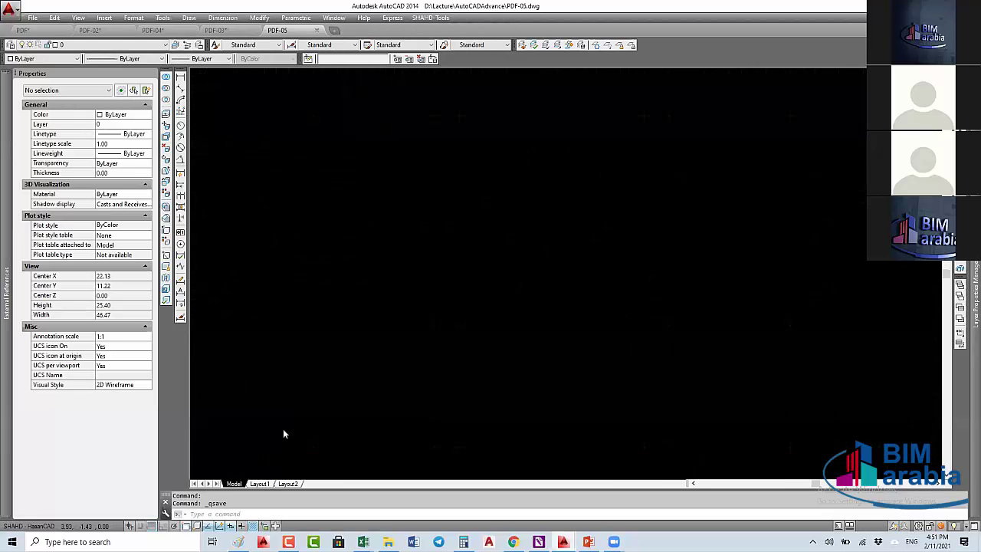
Step: Switch PDF-05 to Layout1, check and dismiss Page Setup Manager, then SAVE the drawing
left_click(259, 484)
right_click(262, 484)
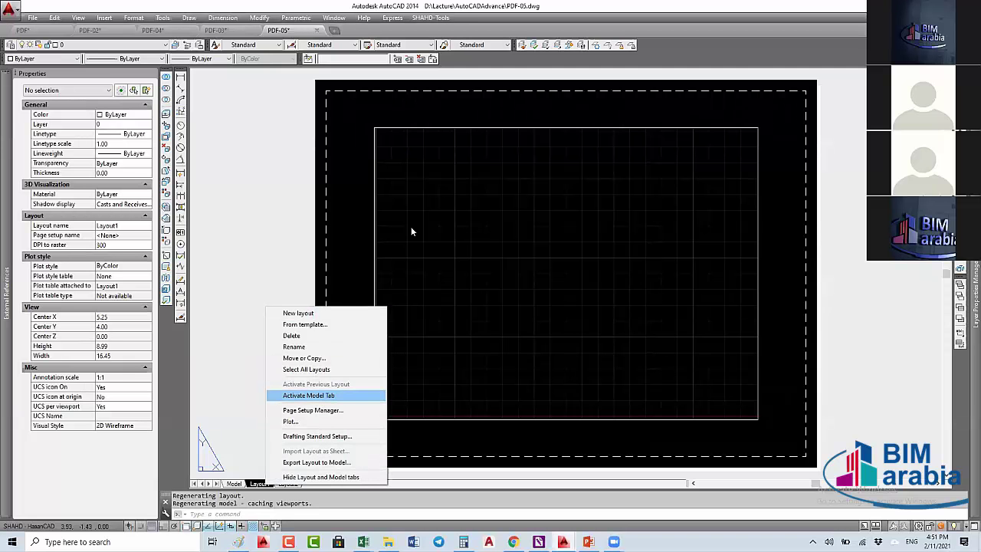
left_click(313, 410)
key("Escape")
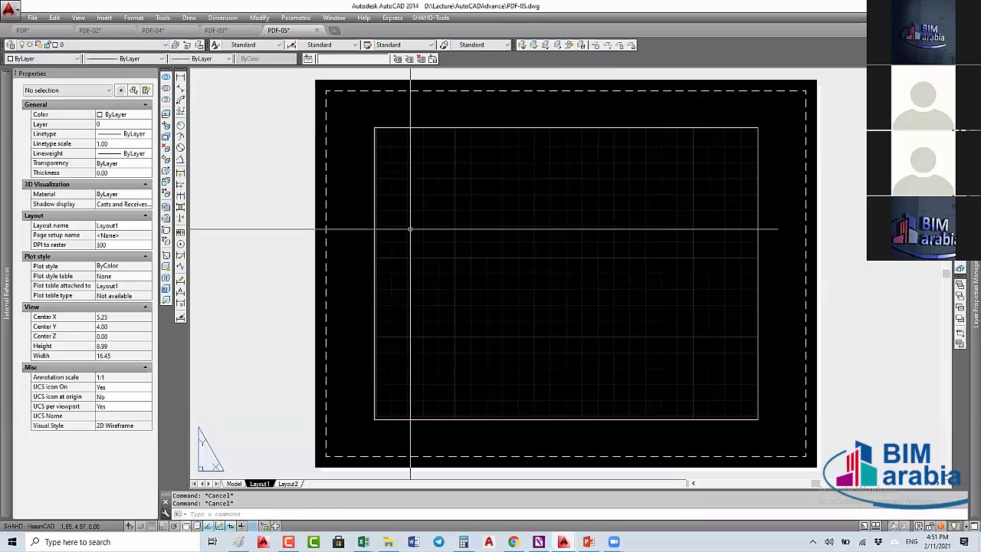
type("CLOSE")
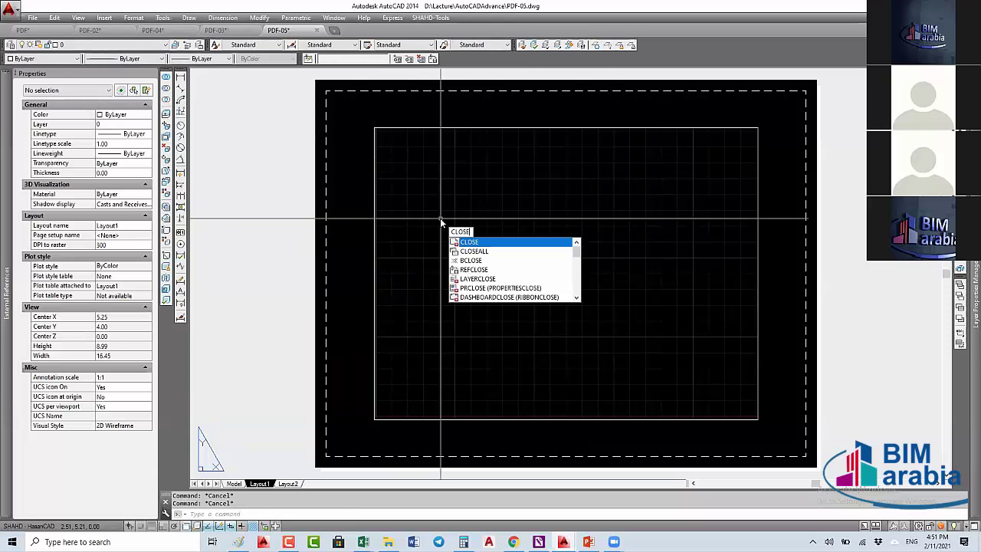
key("Escape")
type("SAD")
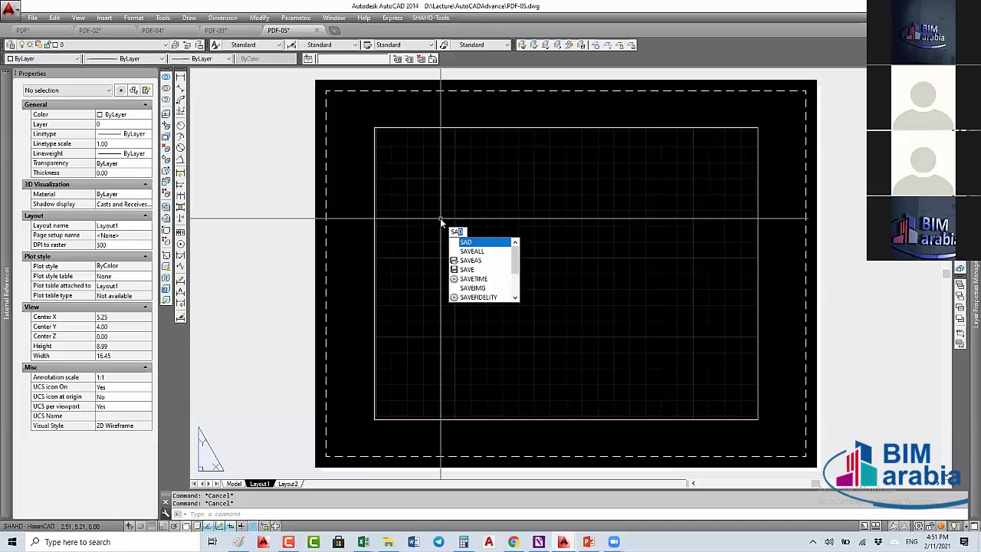
key("BackSpace")
type("VEALL")
key("Return")
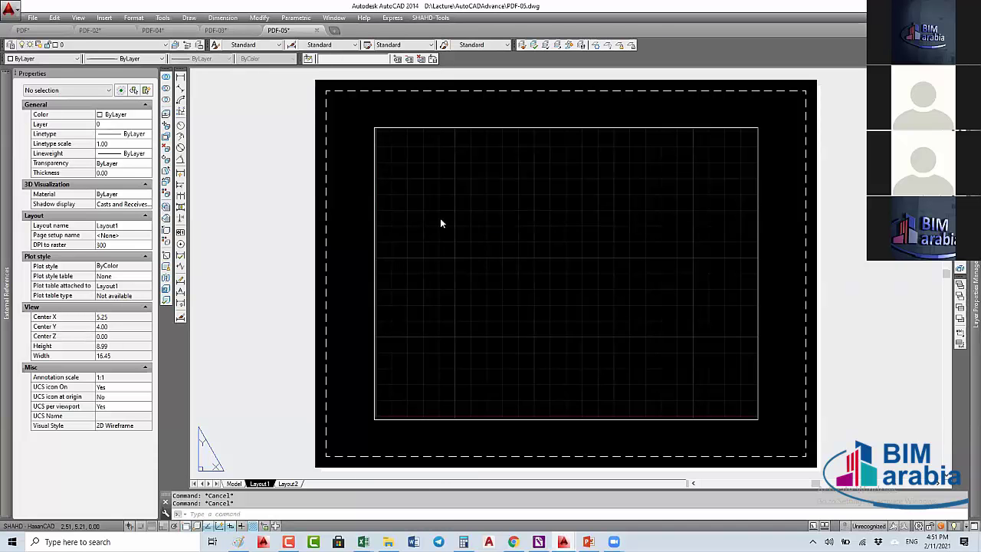
Step: Close the PDF-05, PDF-03, PDF-04 and PDF-02 drawings with CLOSE
type("c")
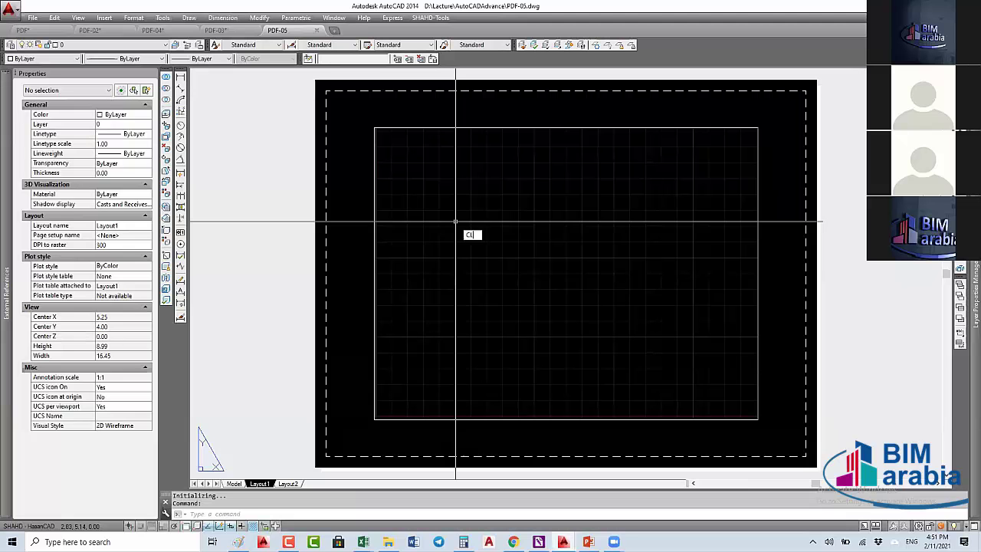
type("ose")
key("Return")
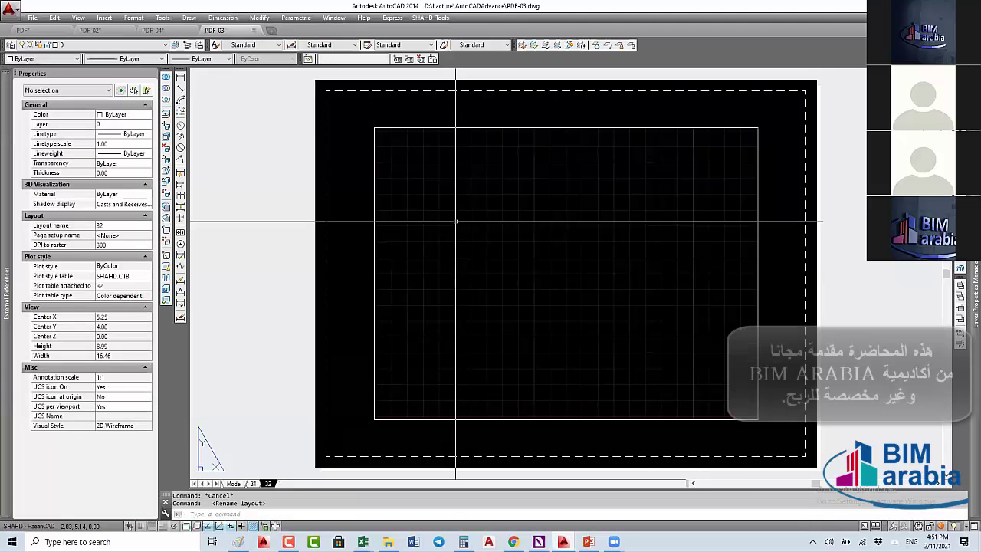
type("close")
key("Return")
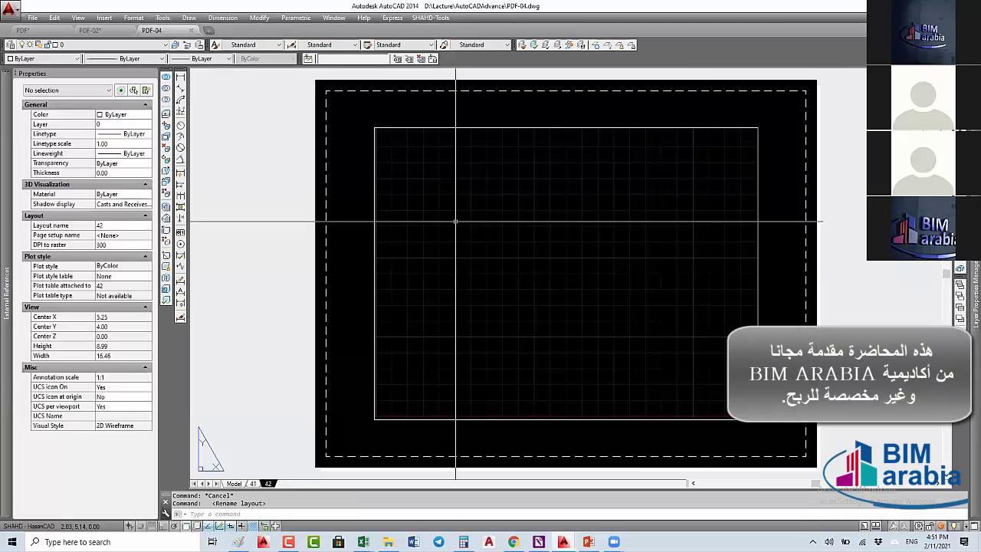
type("clos")
key("Return")
type("clos")
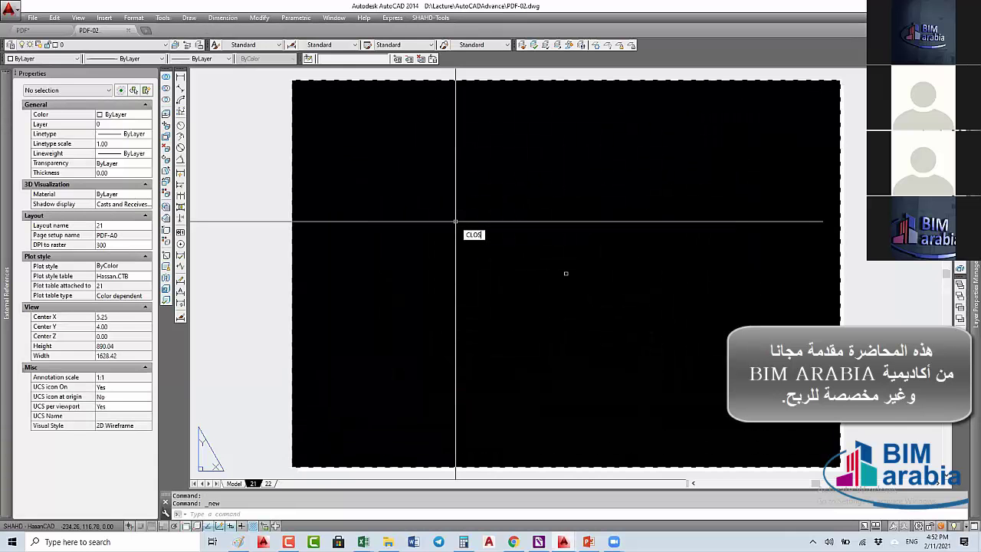
type("close")
key("Return")
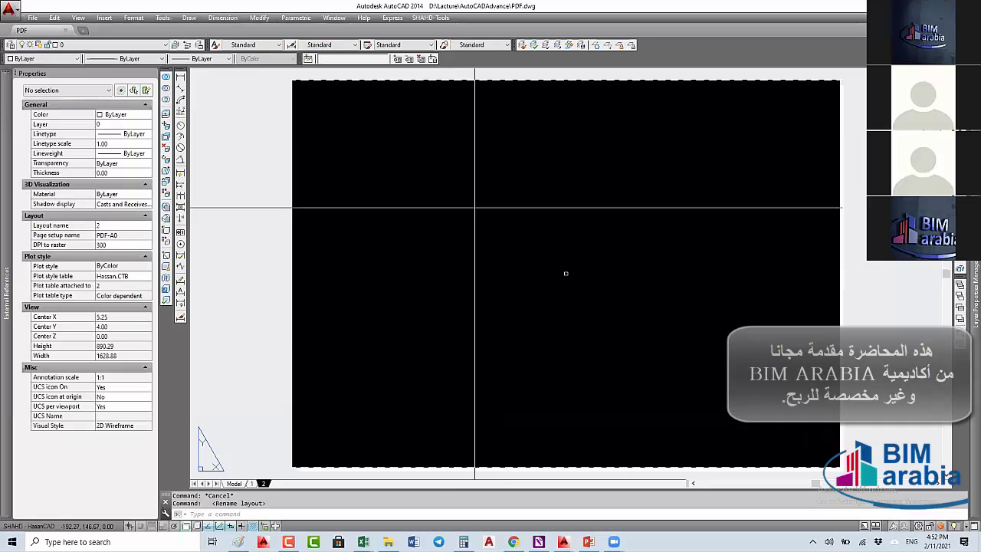
Step: Open File > Publish listing PDF-1 and PDF-2, then choose Add Sheets
left_click(33, 18)
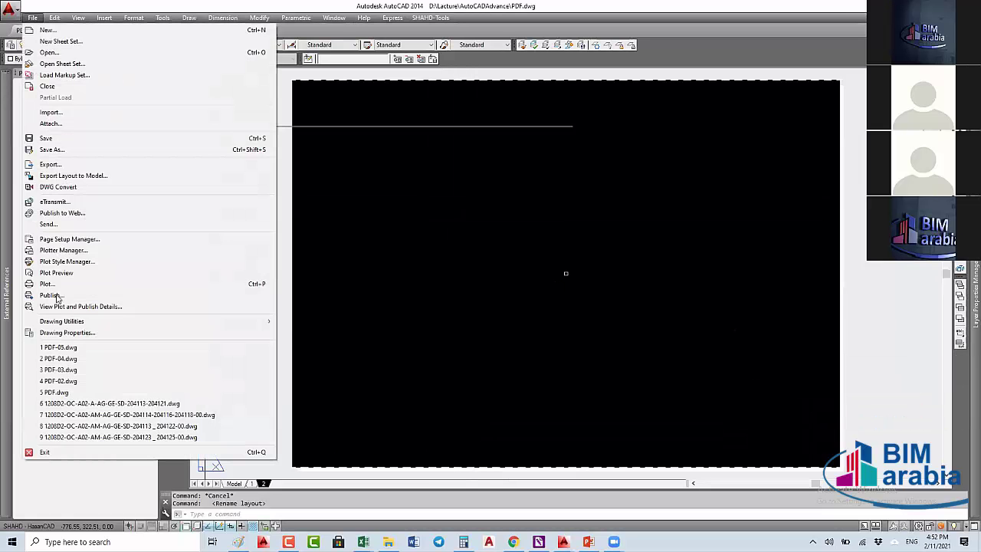
left_click(51, 295)
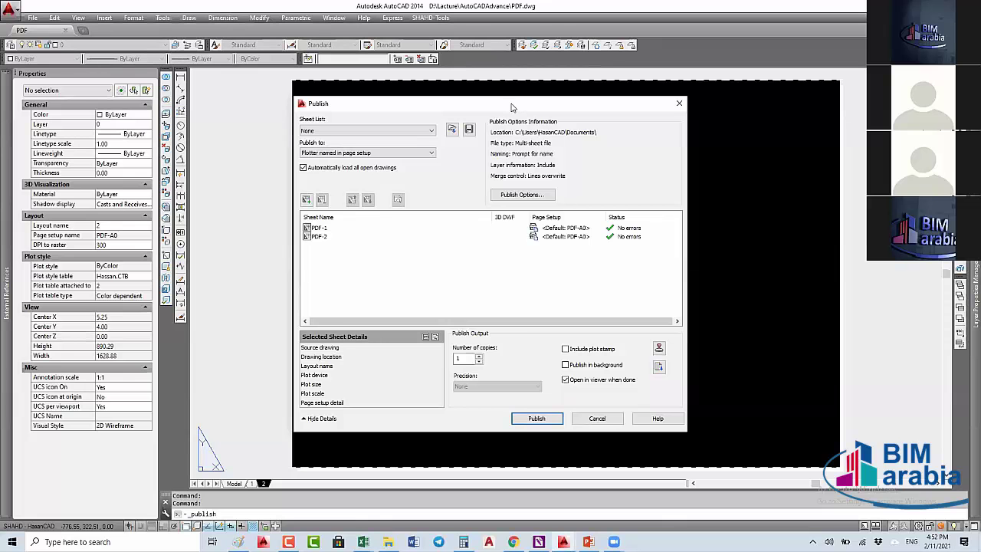
left_click_drag(300, 97, 311, 90)
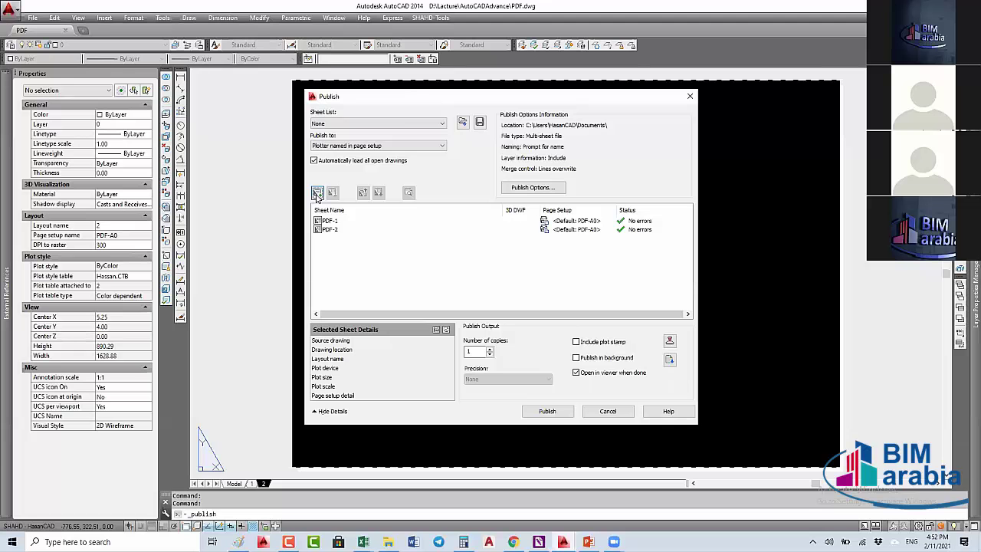
left_click(316, 193)
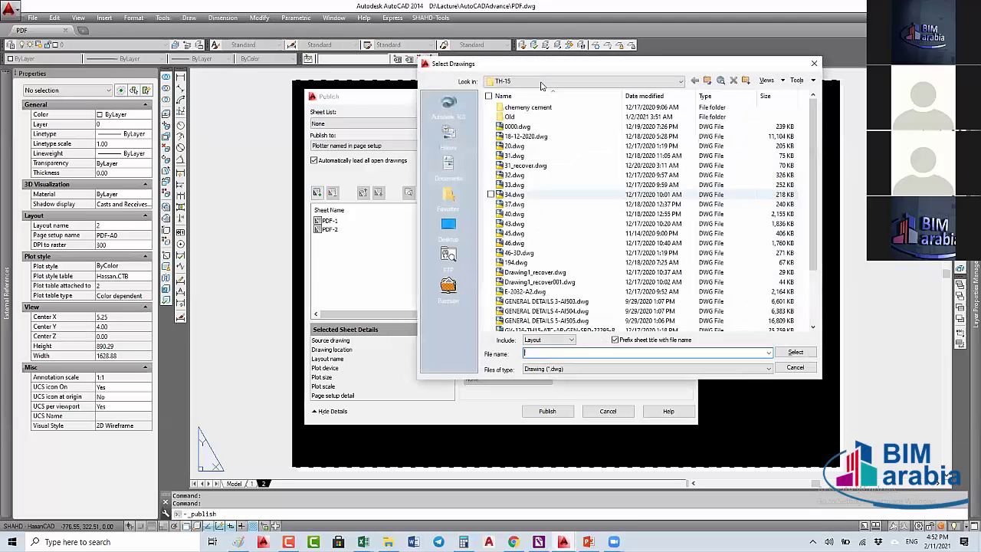
Step: From D:\Lacture\AutoCADAdvance, select PDF-02 through PDF-05.dwg and add their layouts
left_click(540, 81)
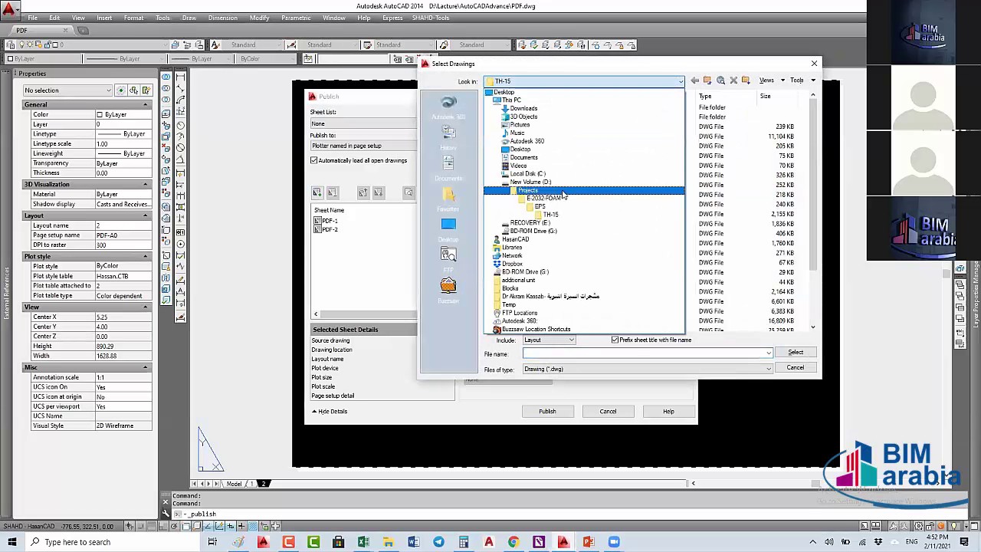
left_click(567, 182)
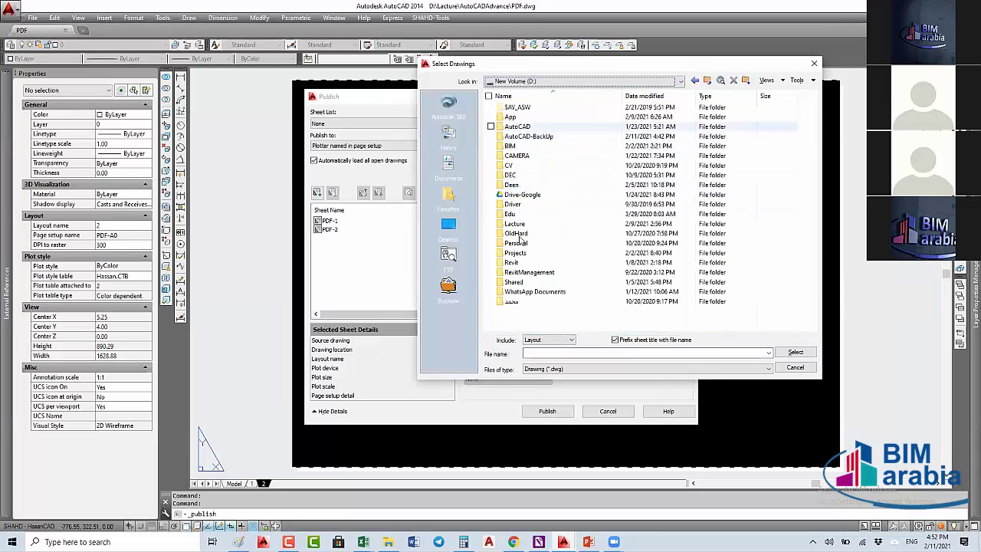
double_click(515, 224)
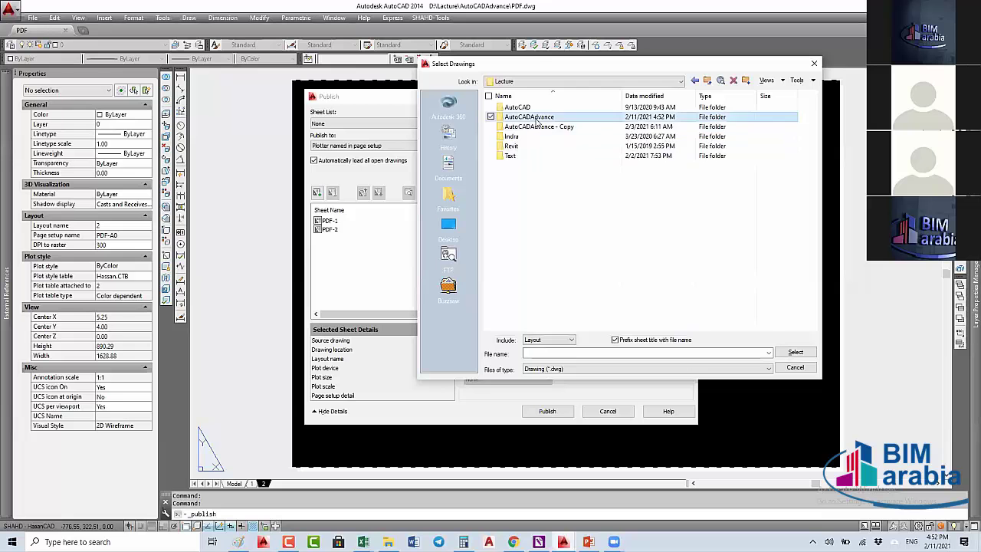
double_click(536, 122)
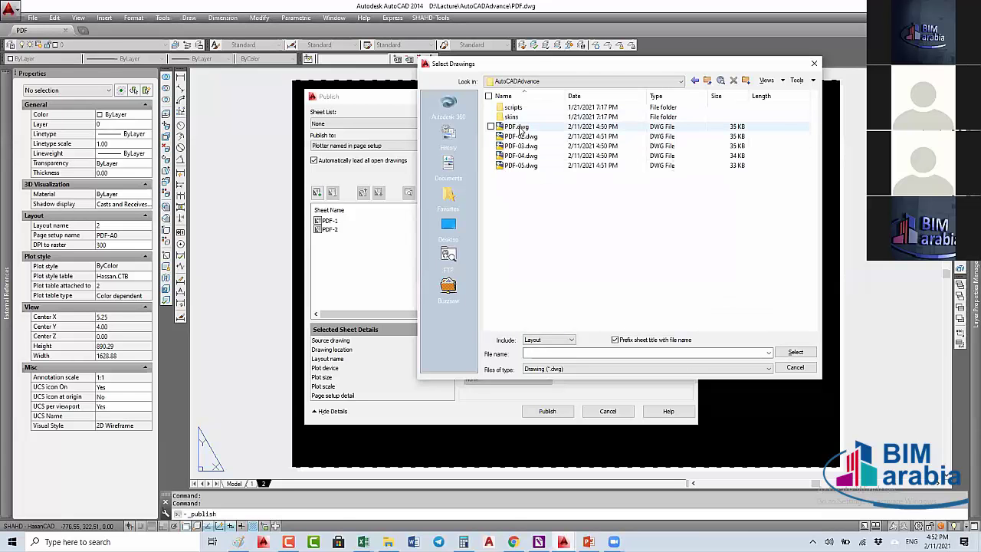
left_click(516, 126)
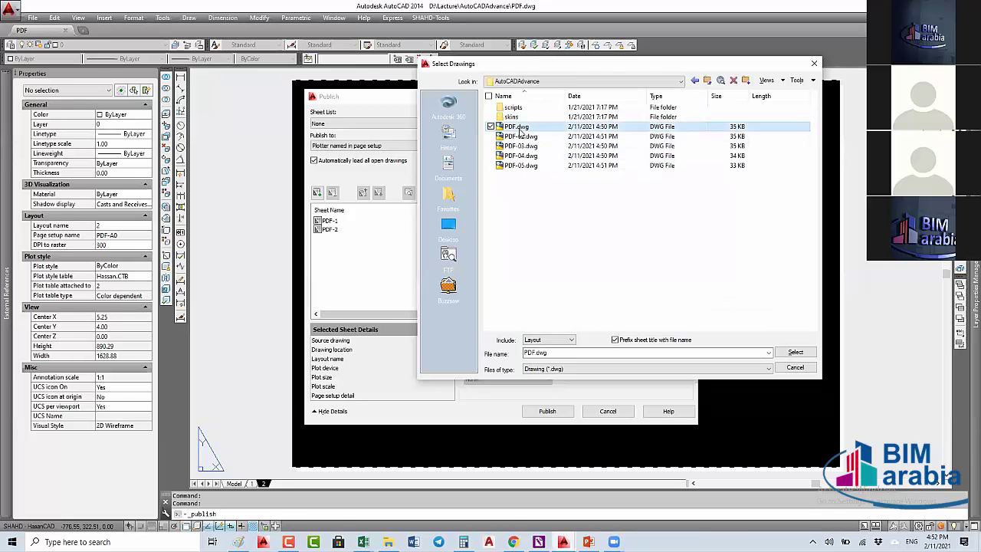
left_click_drag(531, 193, 526, 138)
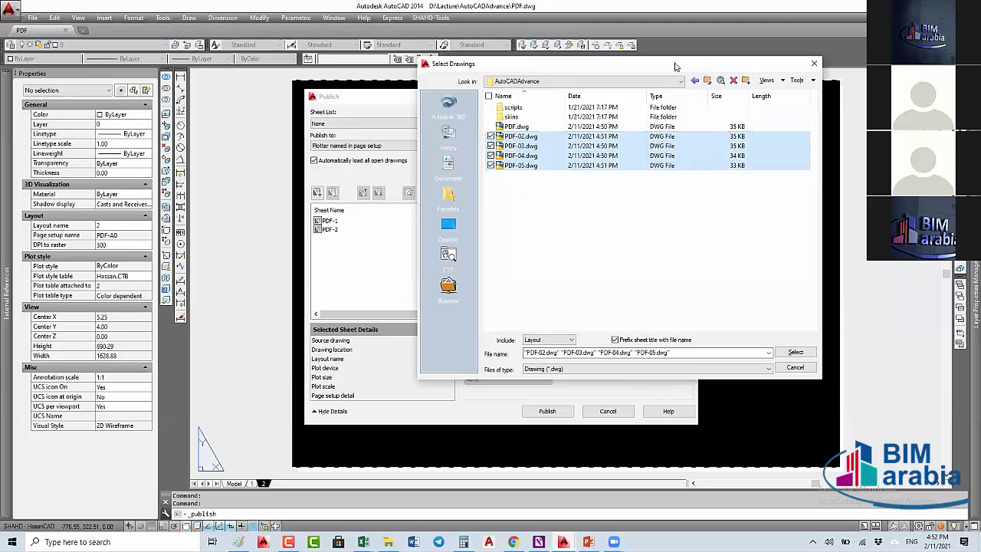
left_click_drag(675, 66, 490, 63)
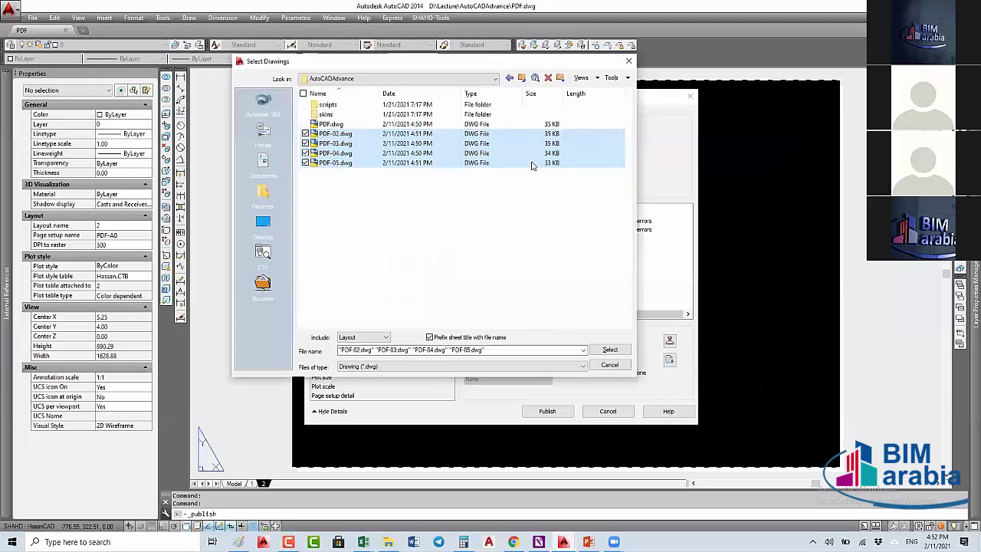
left_click(610, 350)
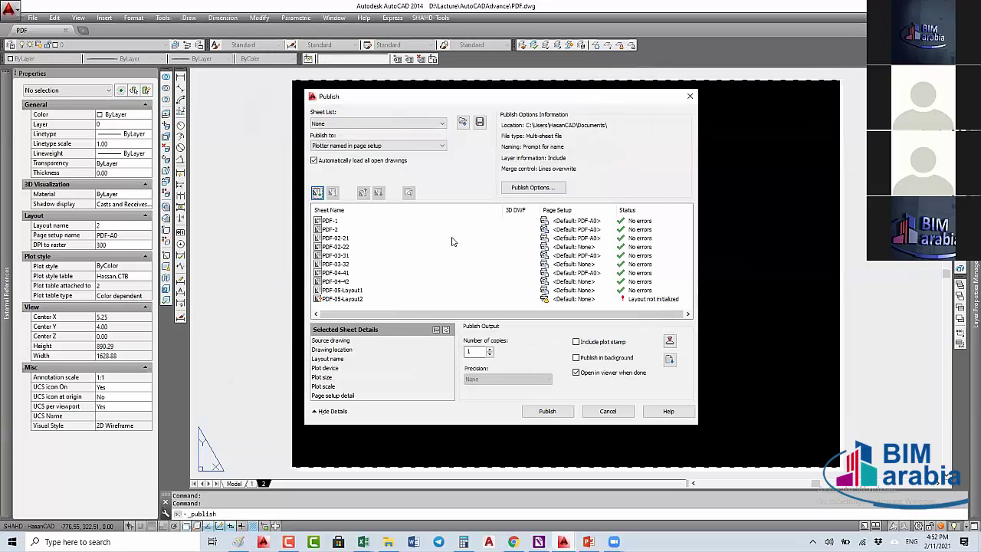
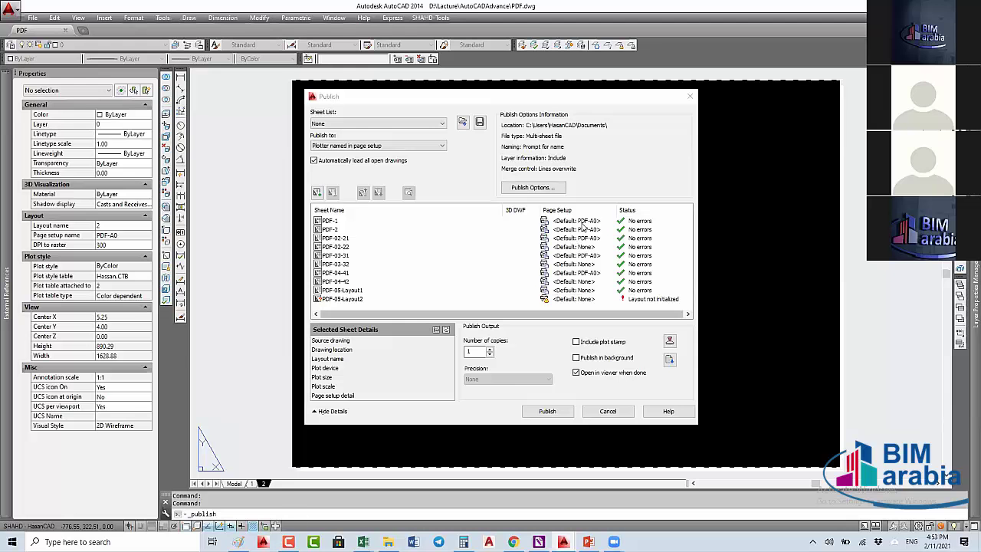
Step: Assign the PDF-A0 page setup to sheets PDF-02-21 through PDF-05-Layout1 in the Publish list
left_click(354, 300)
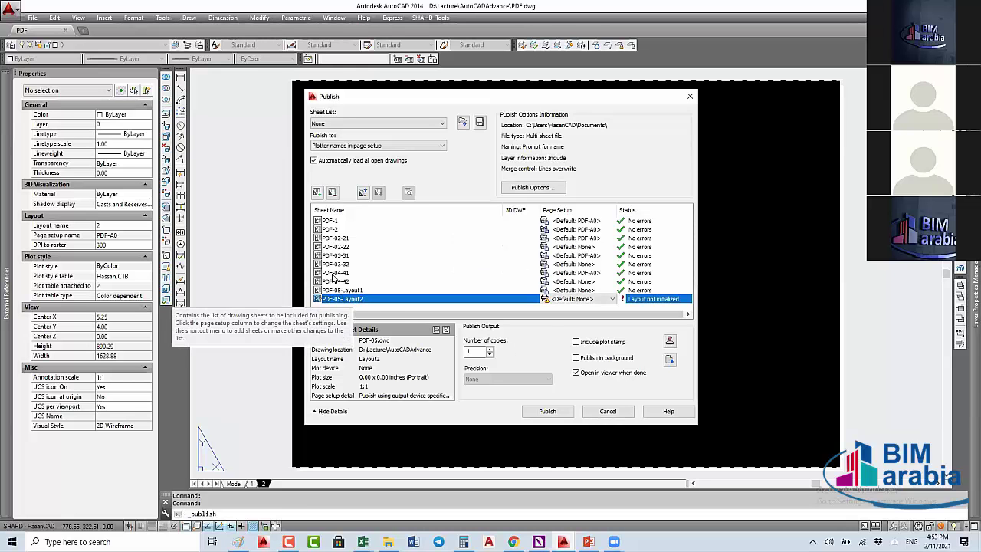
left_click(341, 291)
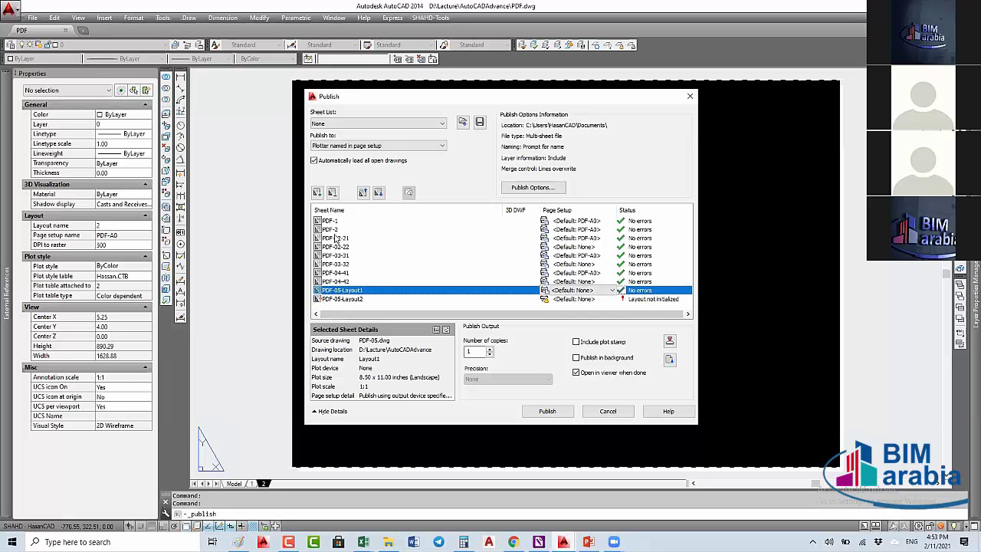
left_click(613, 238, "shift")
left_click(611, 238)
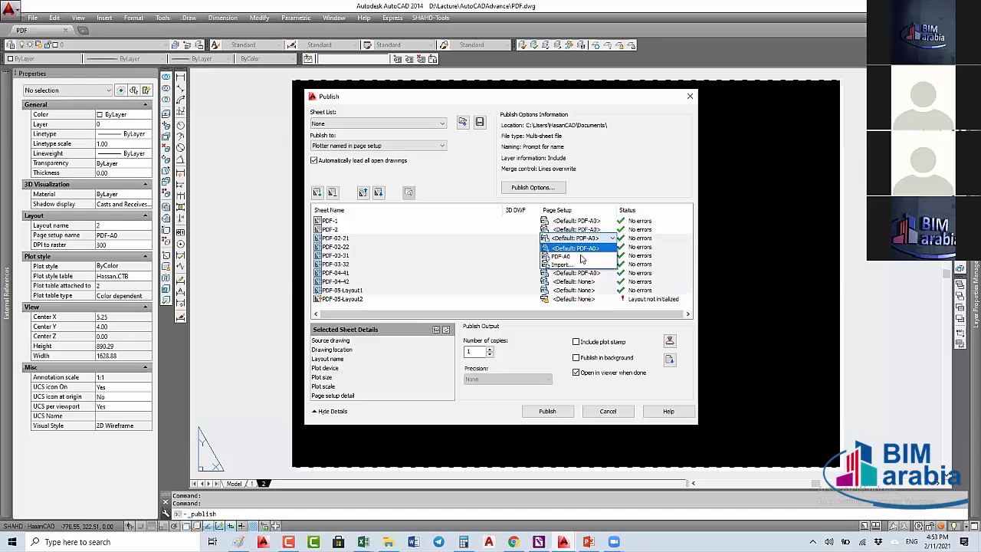
left_click(573, 258)
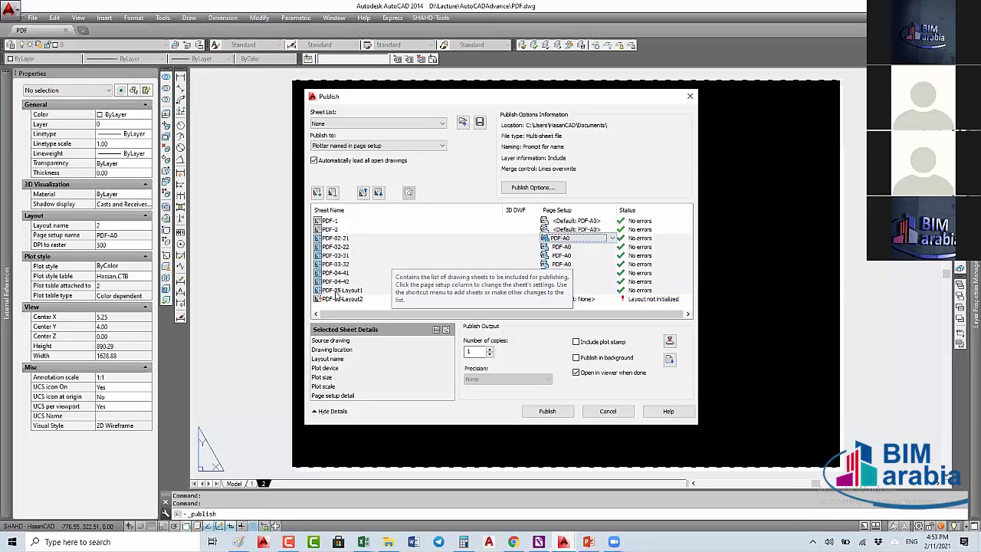
left_click(572, 292)
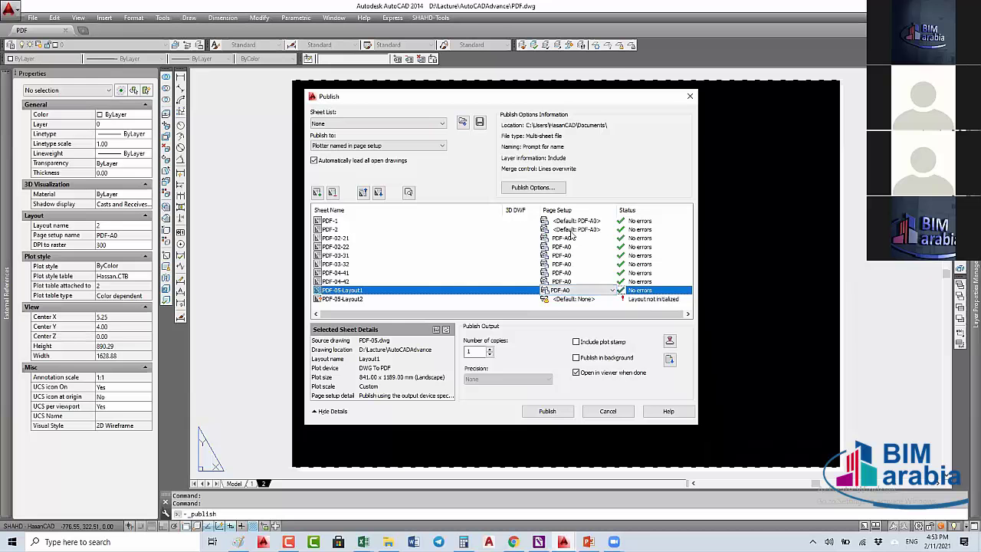
left_click(571, 238)
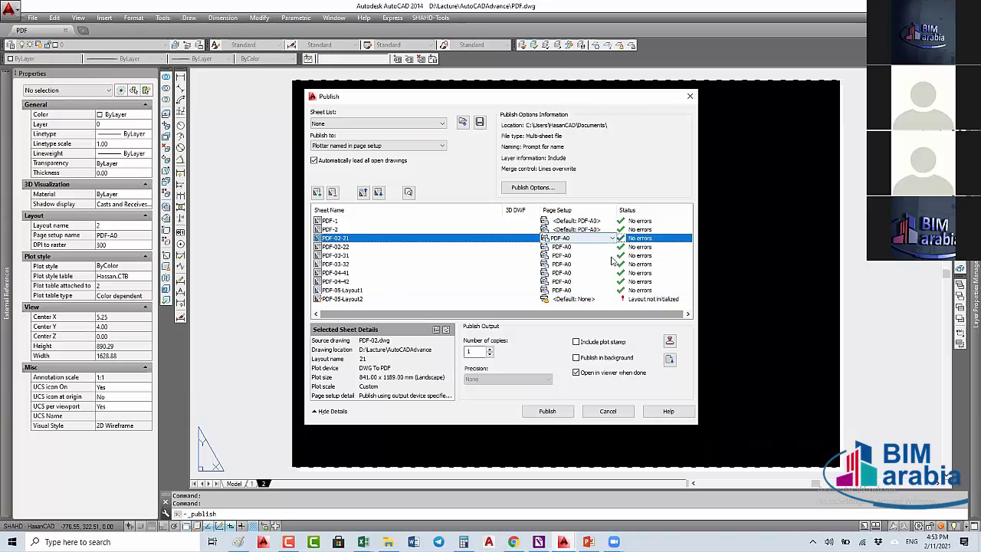
left_click(567, 290, "shift")
left_click(613, 238)
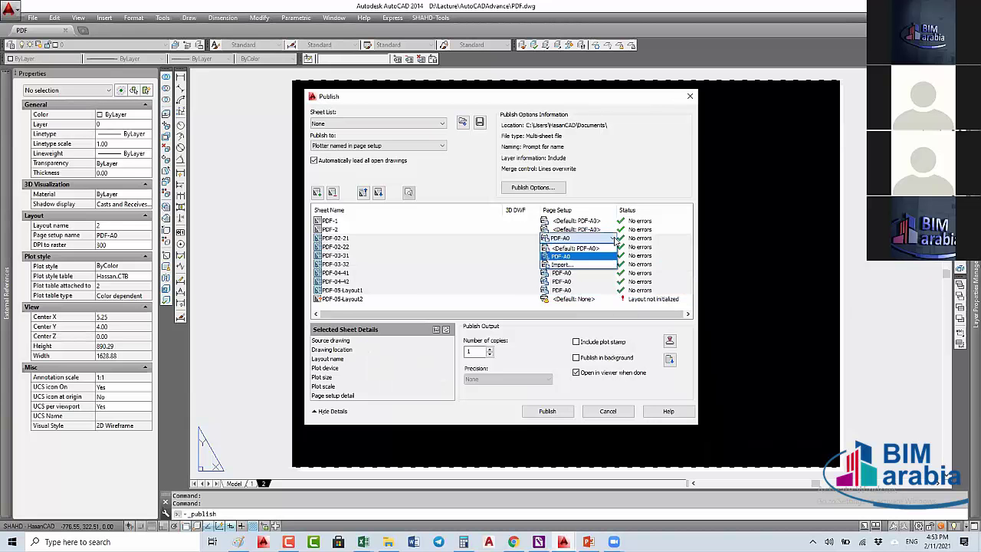
Step: Import PDF-A0 from D:\Lecture\AutoCADAdvance\PDF.dwg, apply it to the selected sheets, and close Publish
left_click(559, 265)
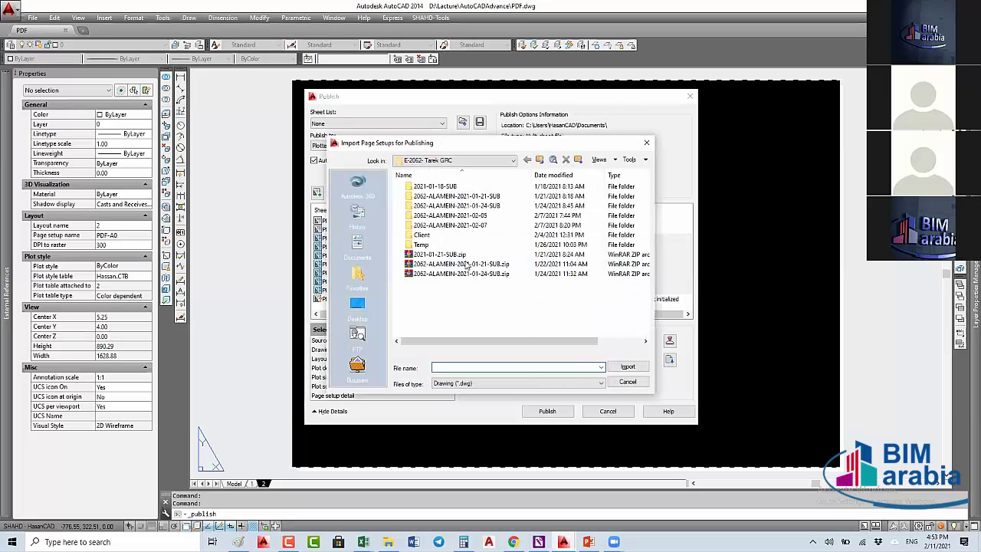
left_click(513, 160)
left_click(451, 270)
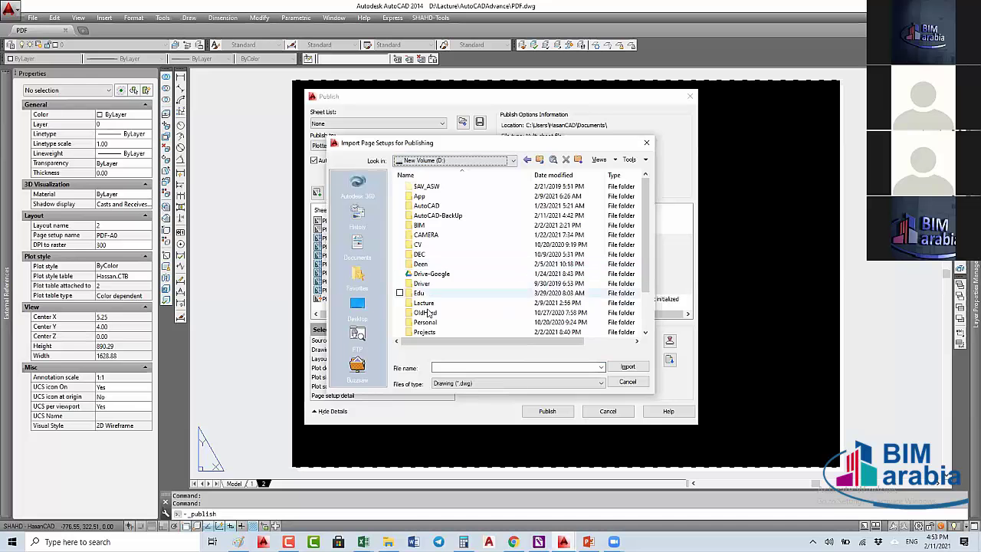
double_click(430, 303)
double_click(442, 196)
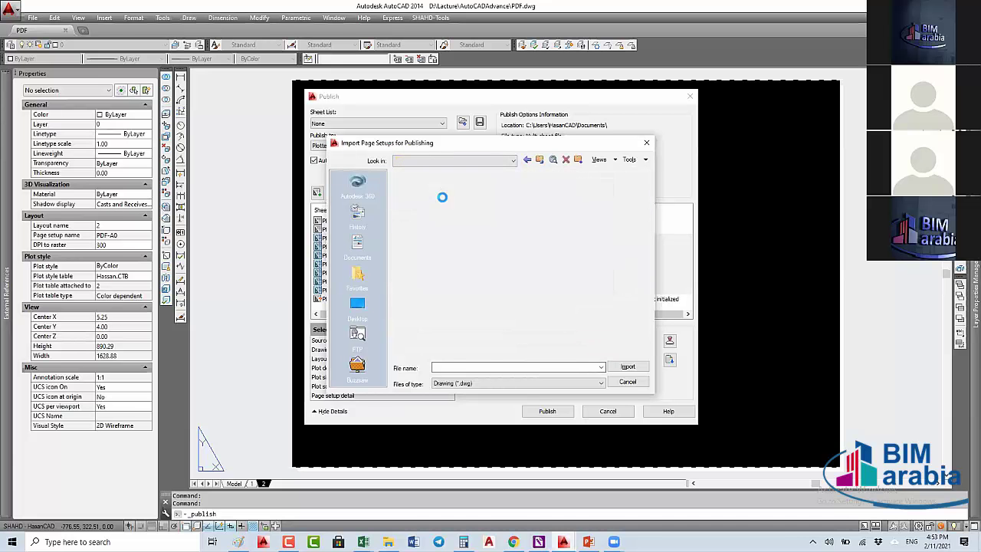
left_click(427, 207)
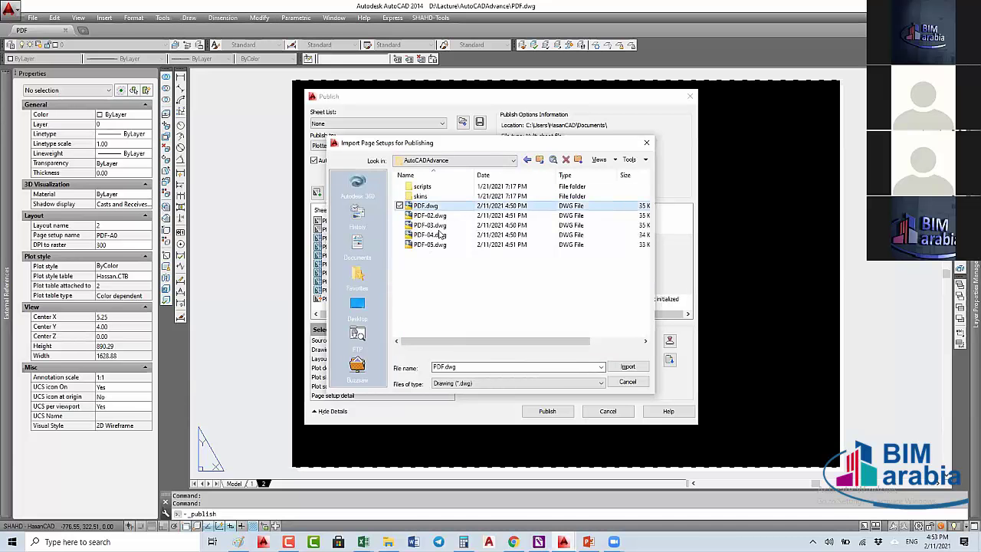
double_click(441, 235)
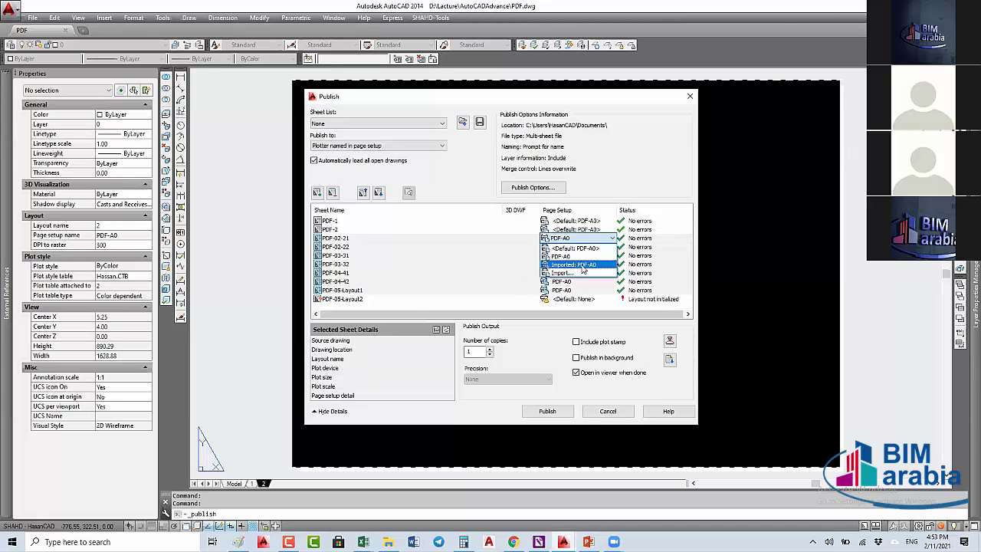
left_click(582, 265)
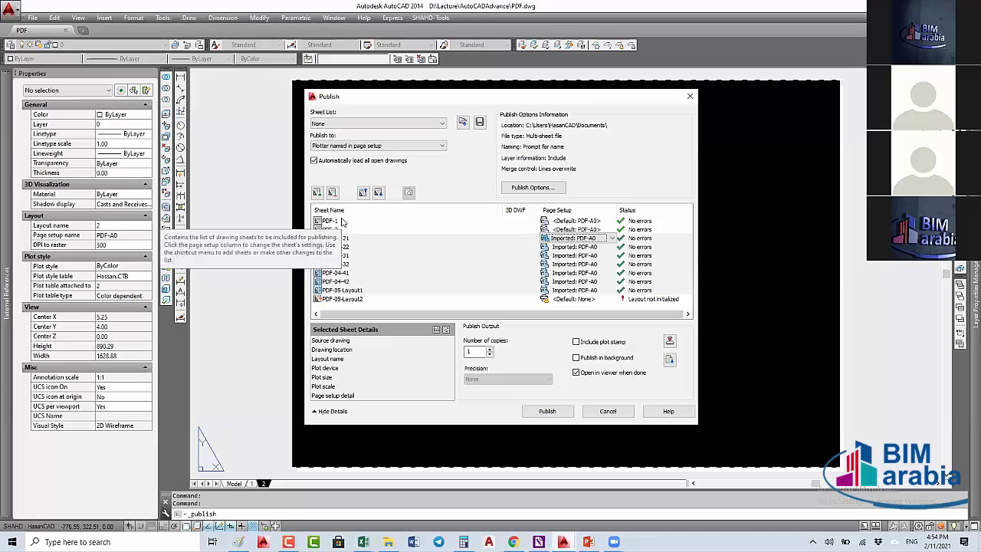
left_click(690, 96)
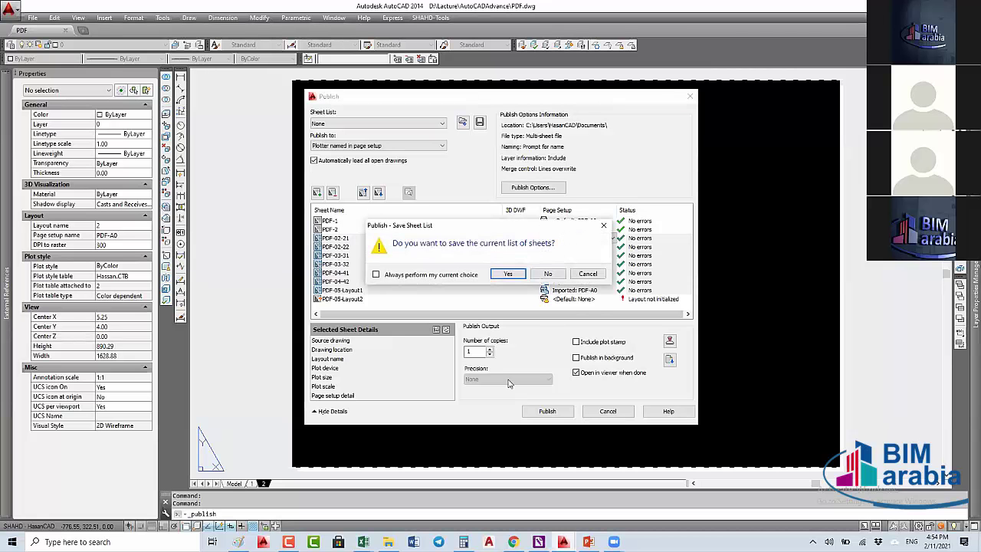
Step: Decline saving the sheet list, open PDF-05.dwg, and rename its layout to 52
left_click(548, 275)
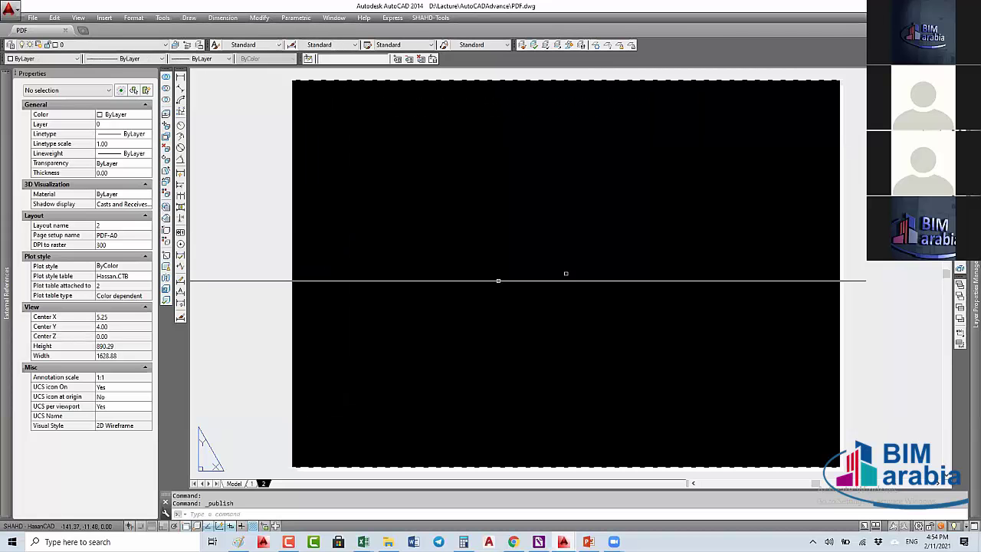
key("ctrl+o")
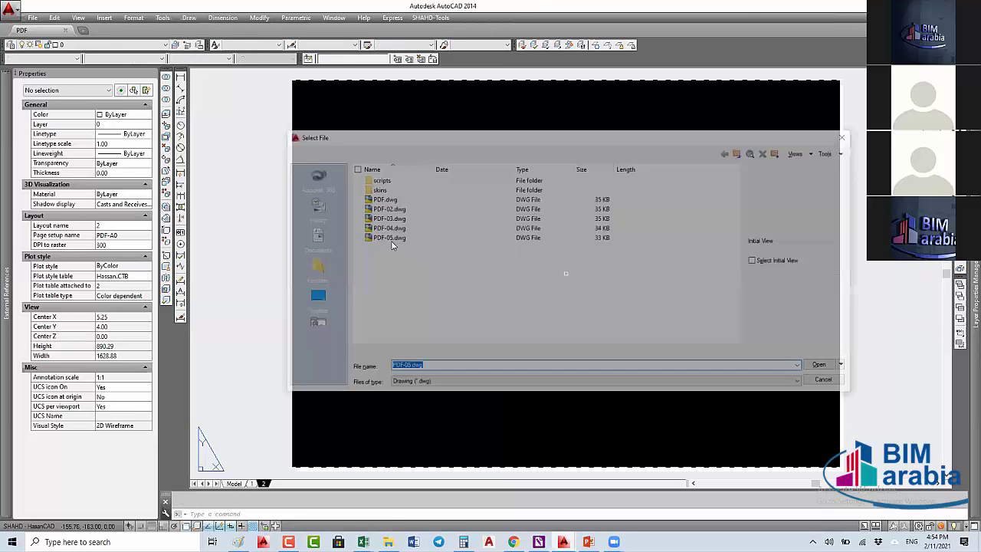
double_click(437, 238)
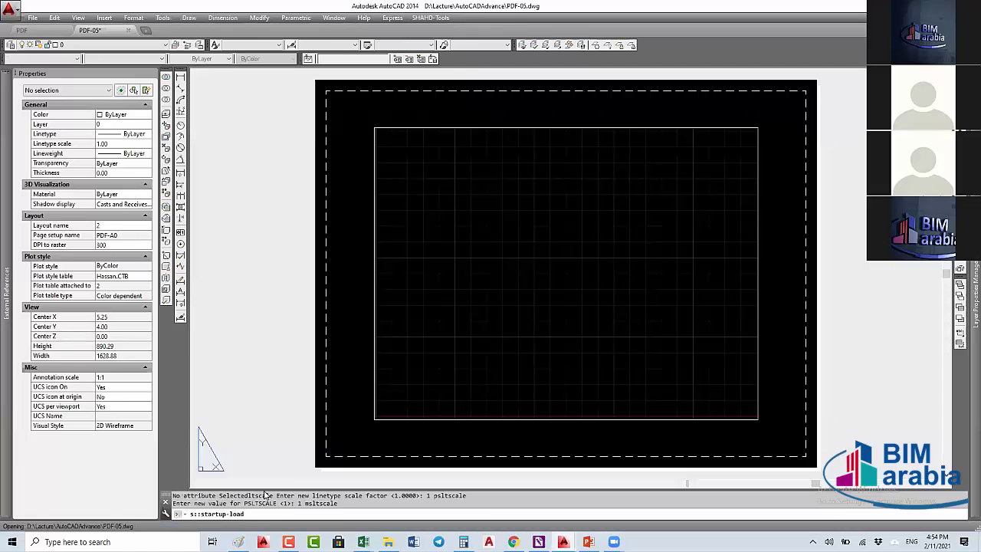
double_click(277, 485)
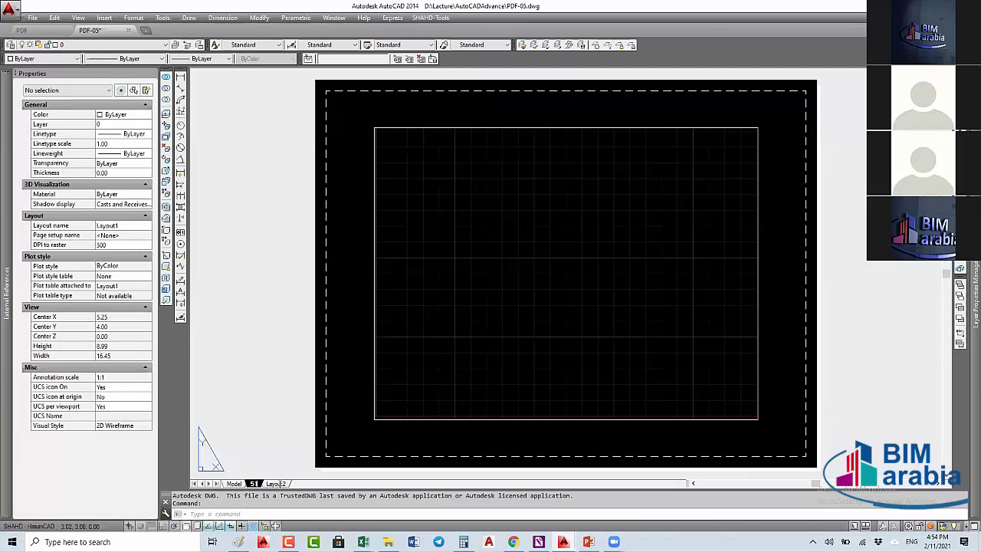
type("52")
key("Return")
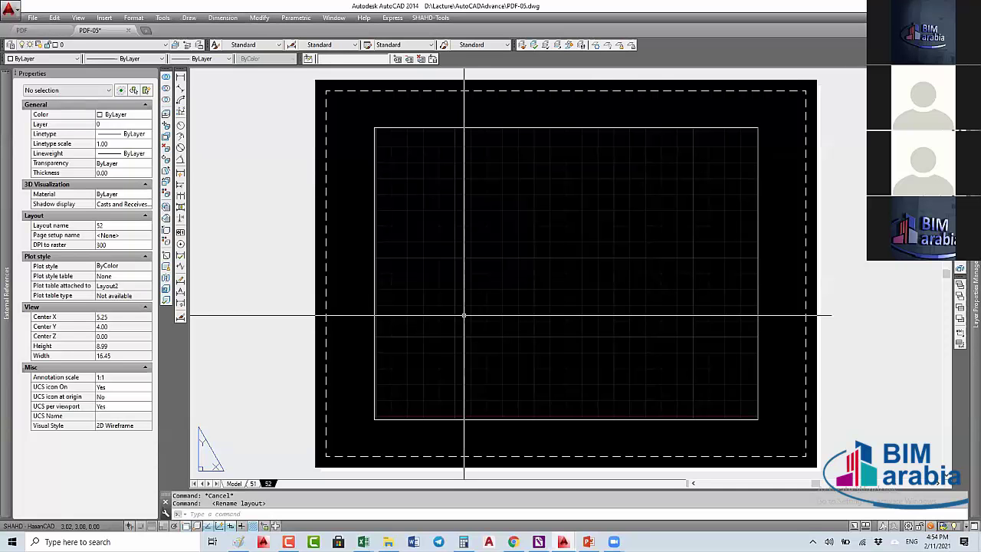
Step: Close PDF-05.dwg with the CLOSE command, saving the changes
type("SLO")
key("BackSpace")
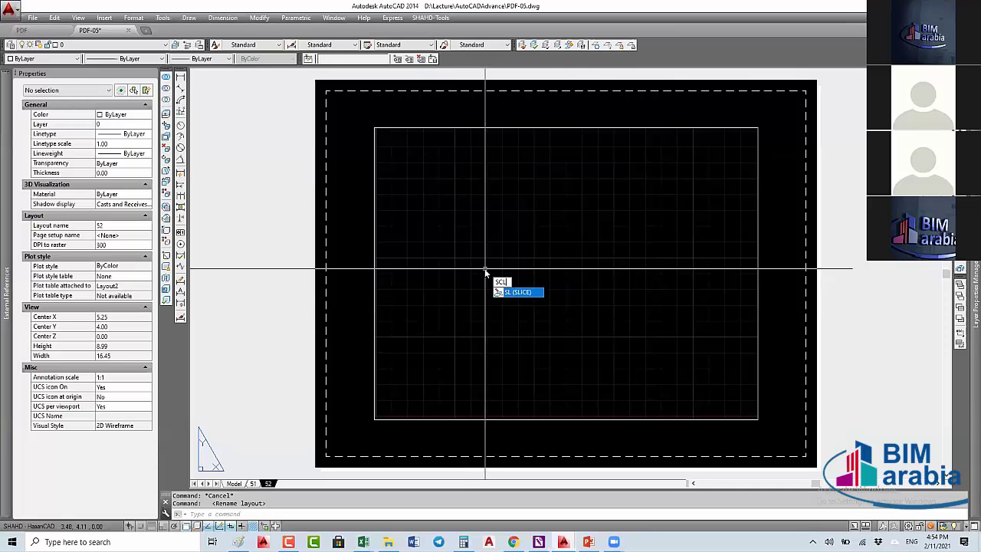
type("CLOSE")
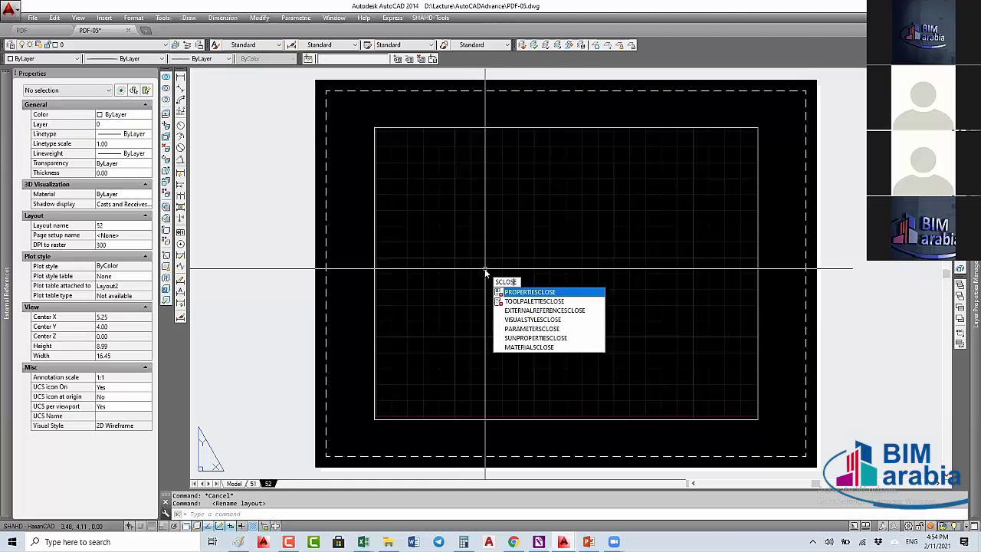
key("Home")
key("Delete")
key("Return")
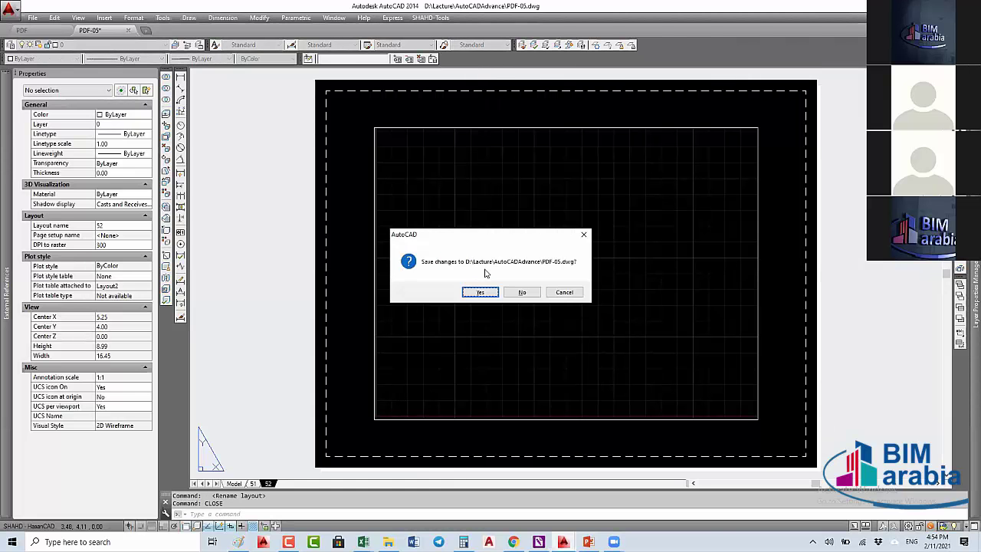
left_click(479, 292)
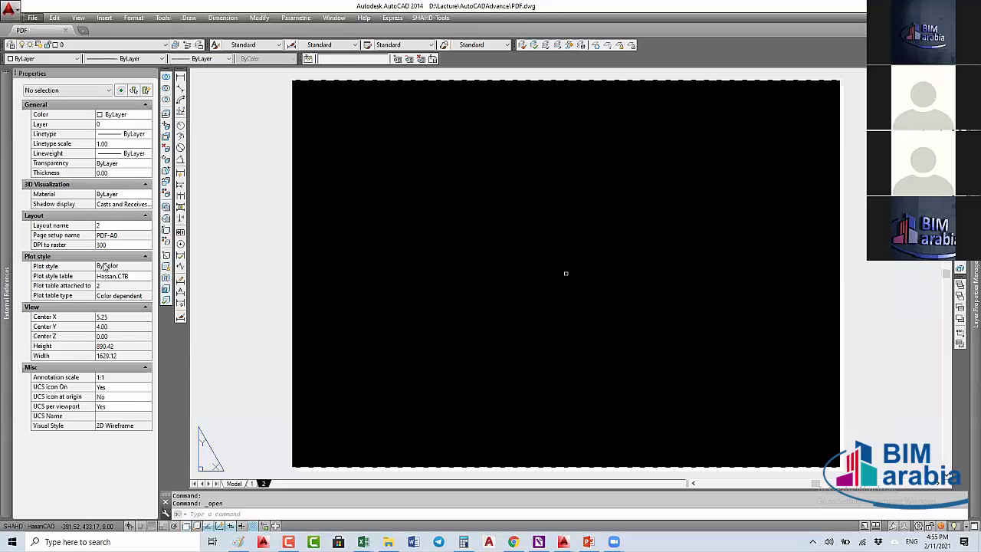
Step: Start a Publish and add drawings PDF-02 through PDF-05 to the sheet list
left_click(32, 18)
left_click(88, 298)
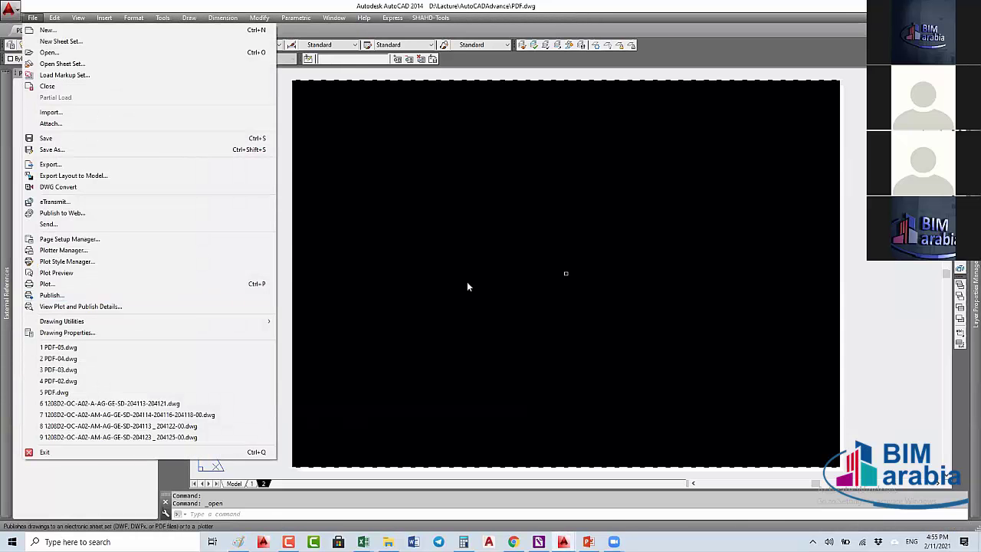
left_click(309, 200)
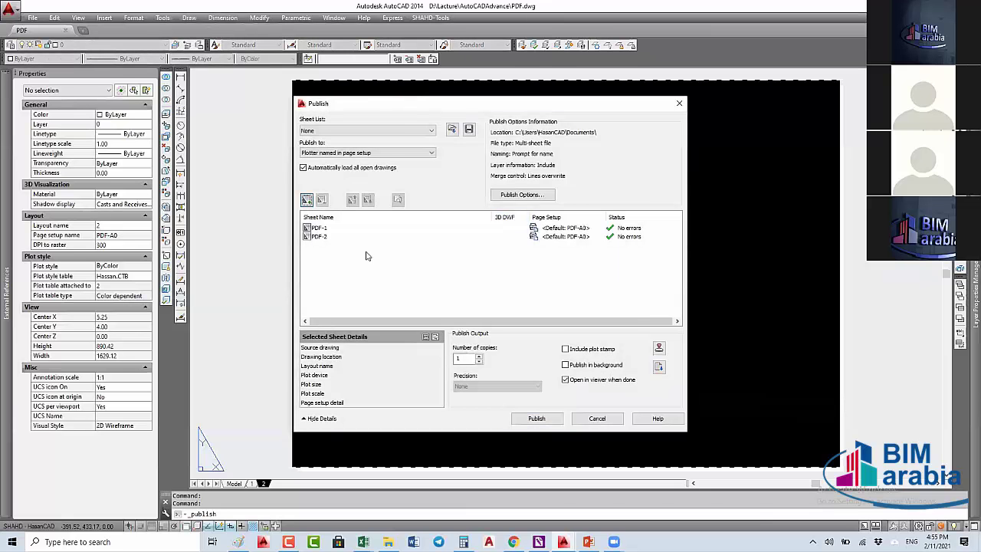
left_click_drag(356, 187, 331, 136)
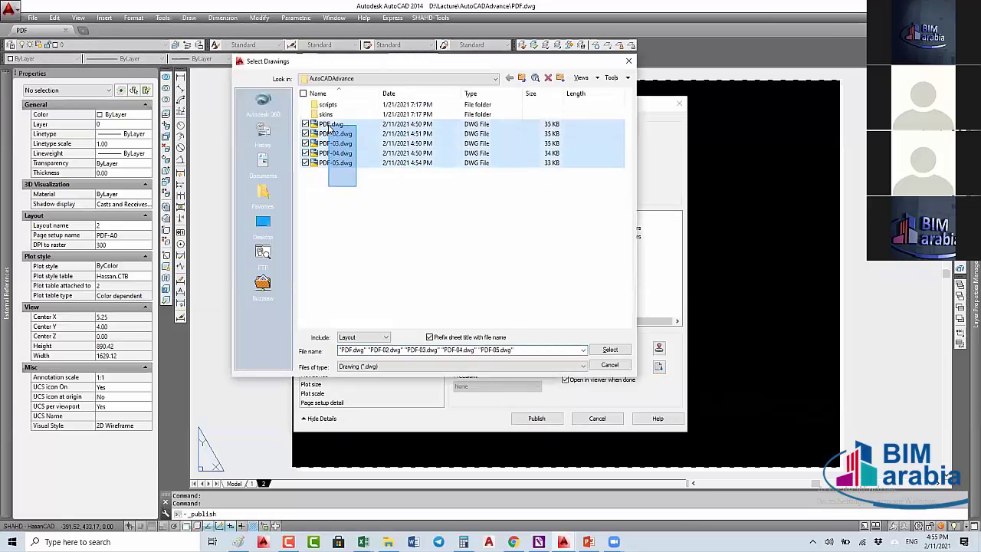
left_click(612, 349)
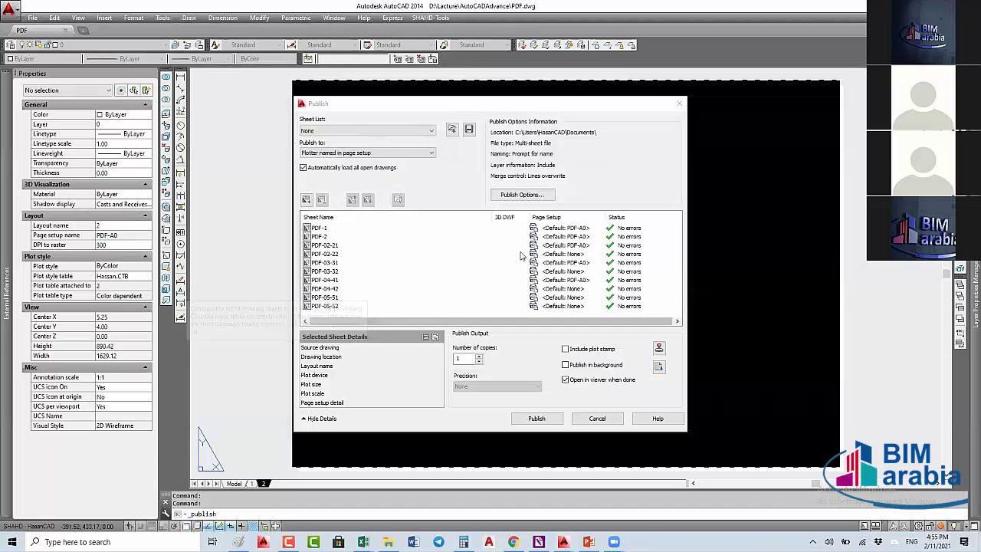
Step: Assign PDF-A0 to sheets PDF-02-21 through PDF-05-52 and publish without saving the sheet list
left_click(559, 305)
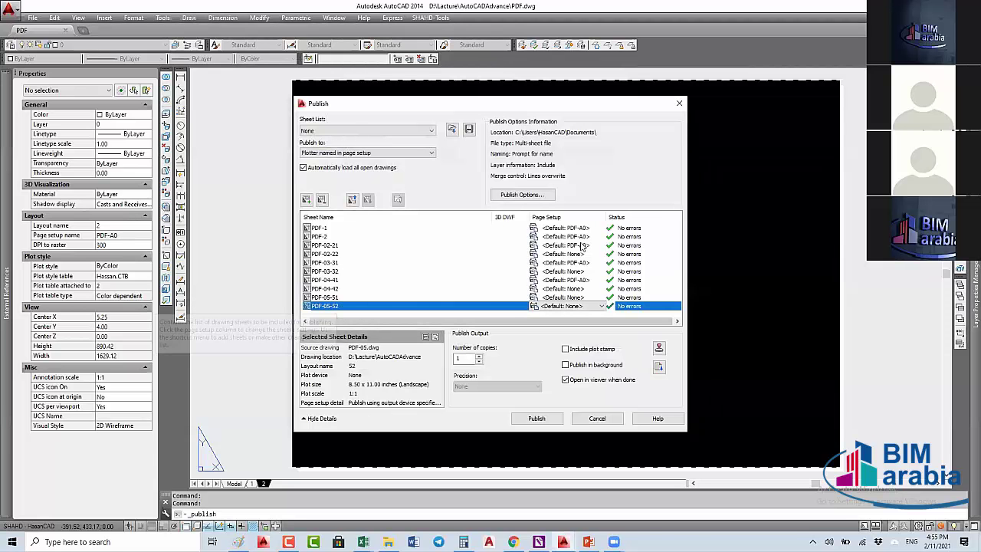
left_click(583, 246, "shift")
left_click(570, 246)
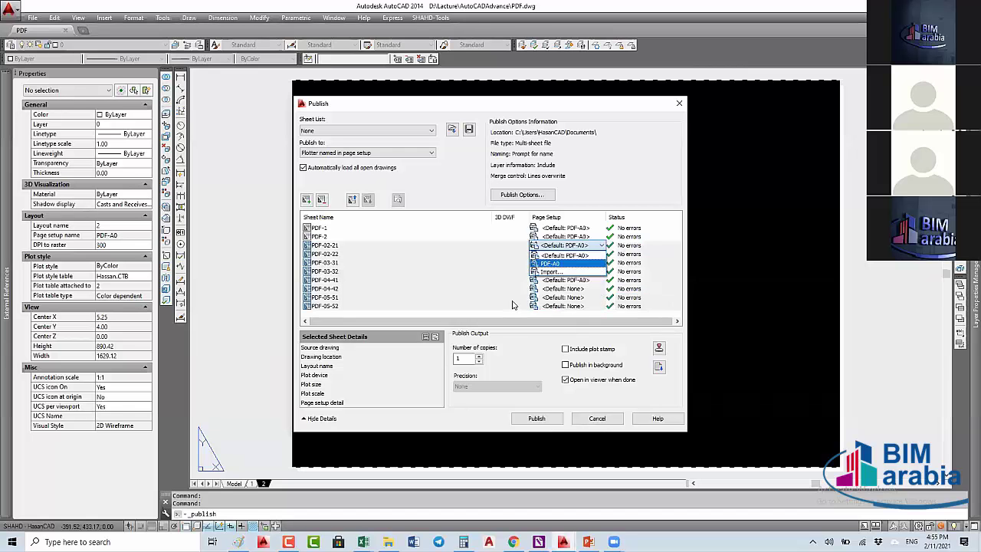
left_click(549, 263)
left_click(536, 417)
left_click(548, 273)
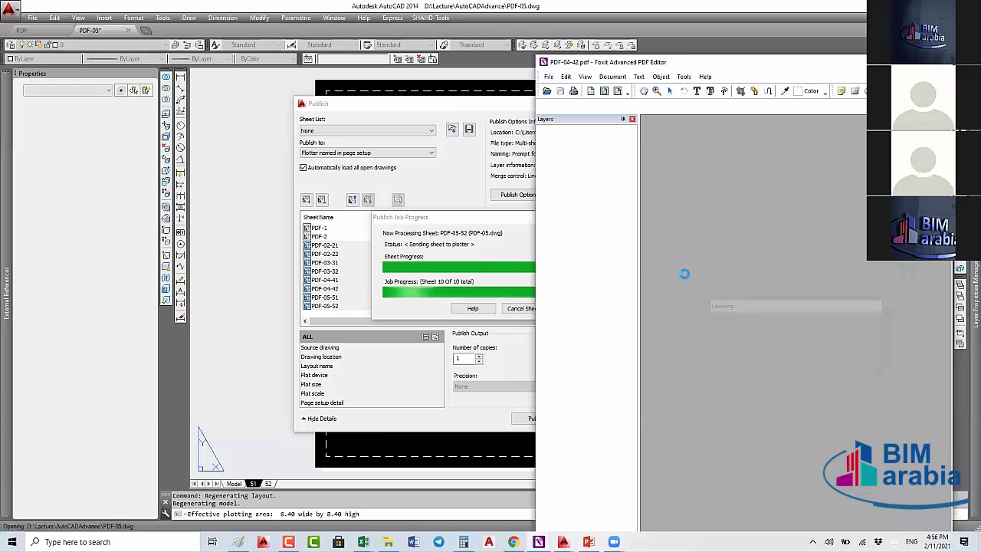
Step: Return to AutoCAD while publishing runs and move the newly opened PDF window aside
left_click(529, 310)
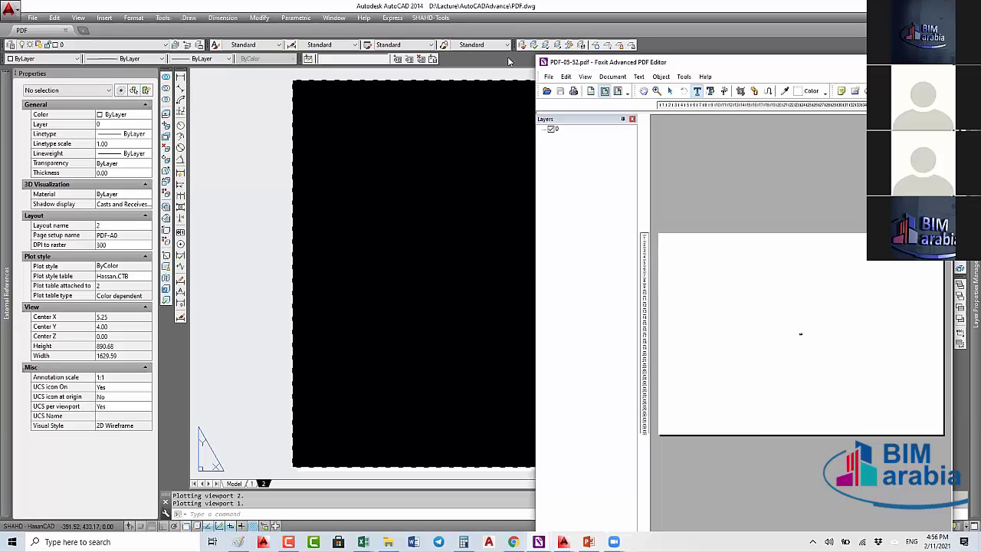
left_click_drag(383, 36, 214, 20)
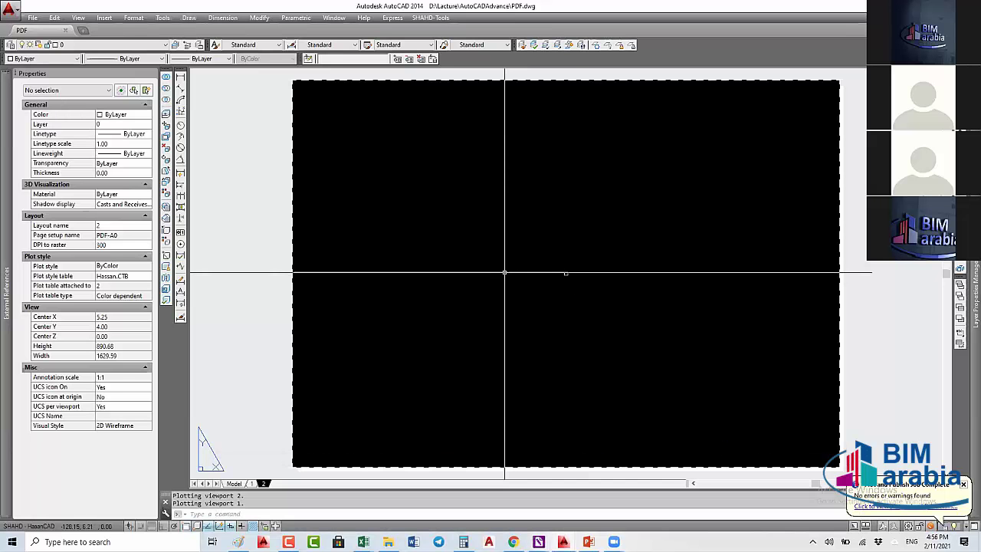
Step: Start a new Publish and add drawings PDF-02 through PDF-05 to the sheet list
left_click(33, 17)
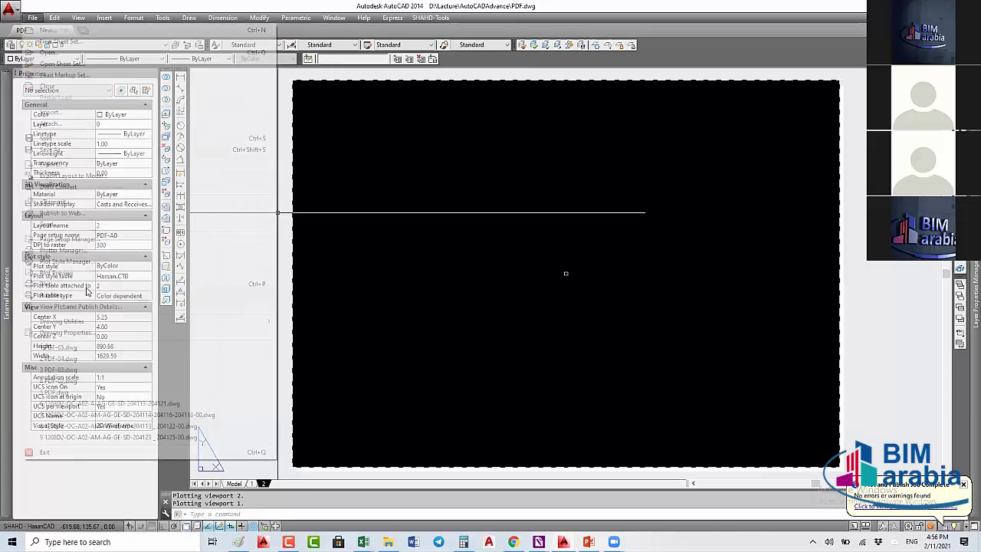
left_click(86, 291)
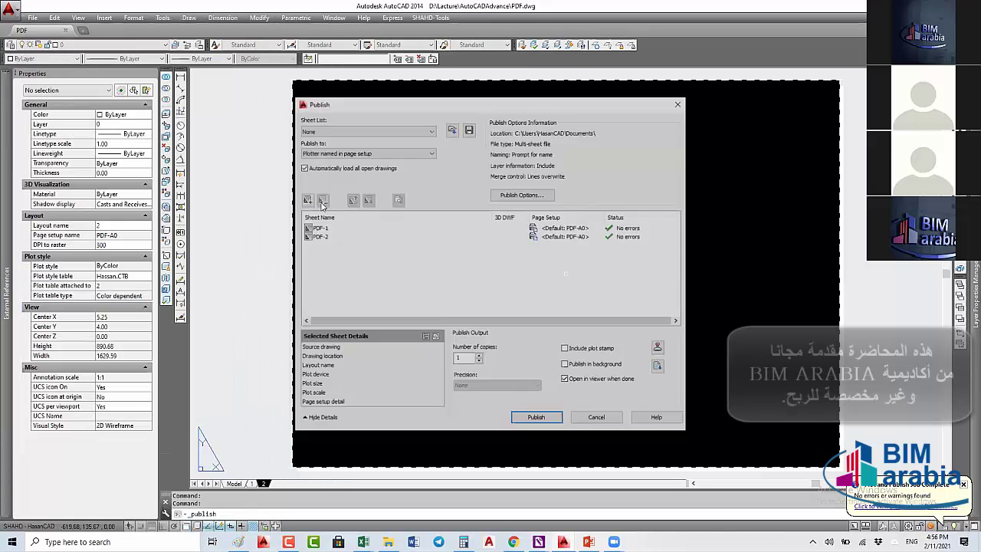
left_click(306, 199)
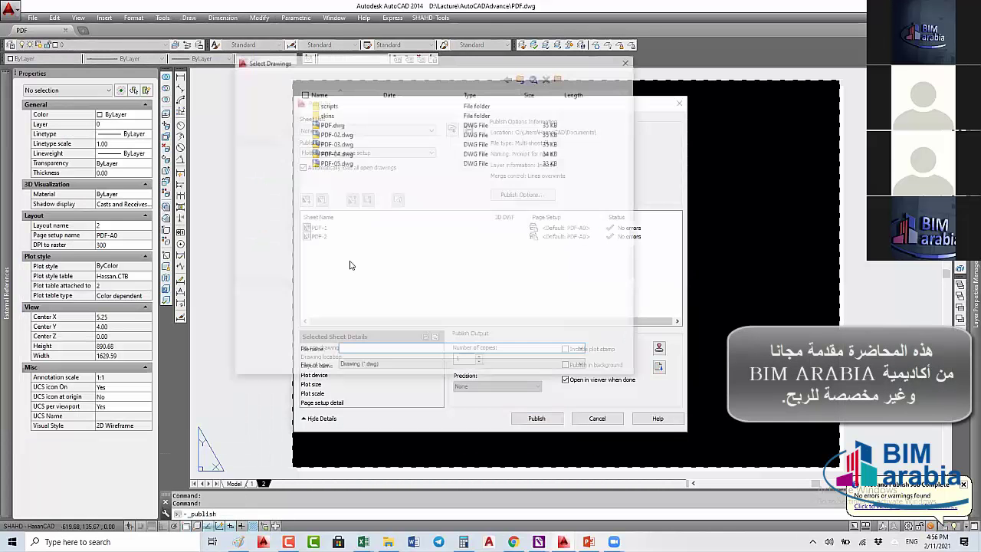
left_click_drag(360, 132, 306, 175)
left_click(610, 354)
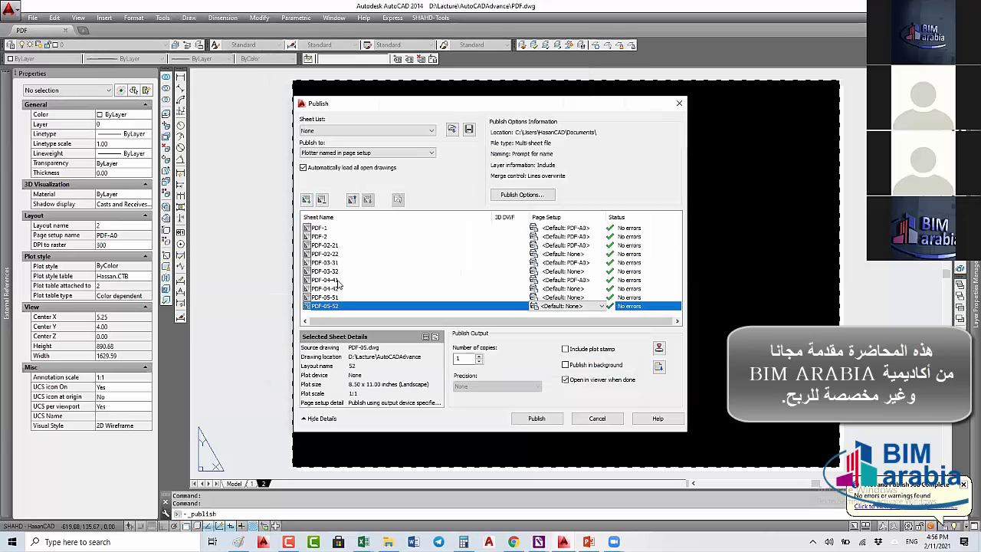
Step: Give sheets PDF-02-21 through PDF-05-52 the PDF-A0 setup imported from PDF.dwg
left_click(334, 245, "shift")
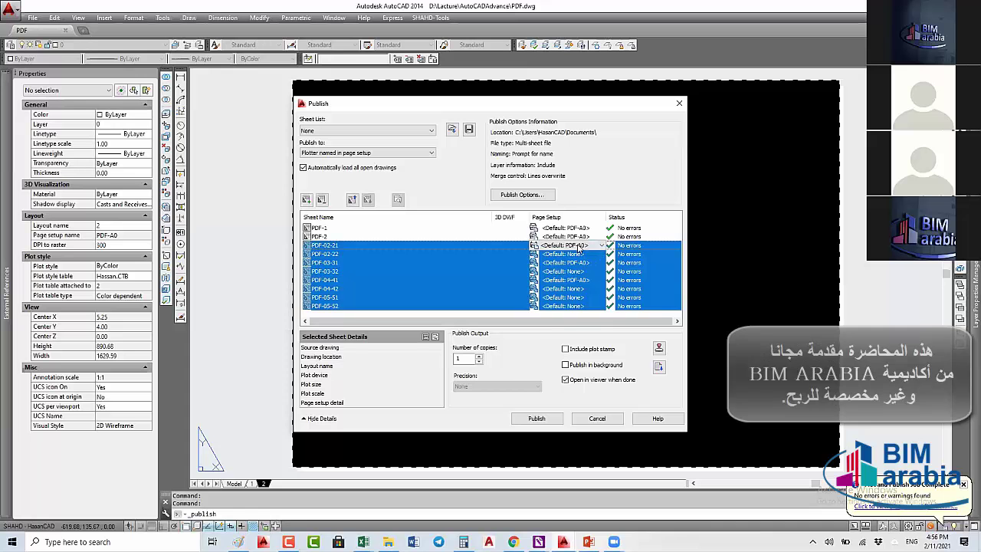
left_click(581, 246)
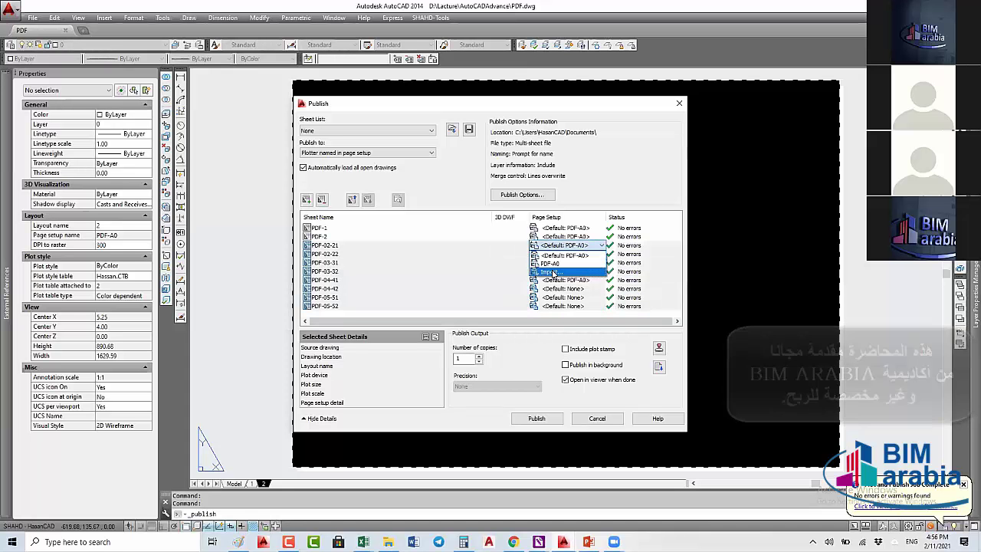
left_click(553, 273)
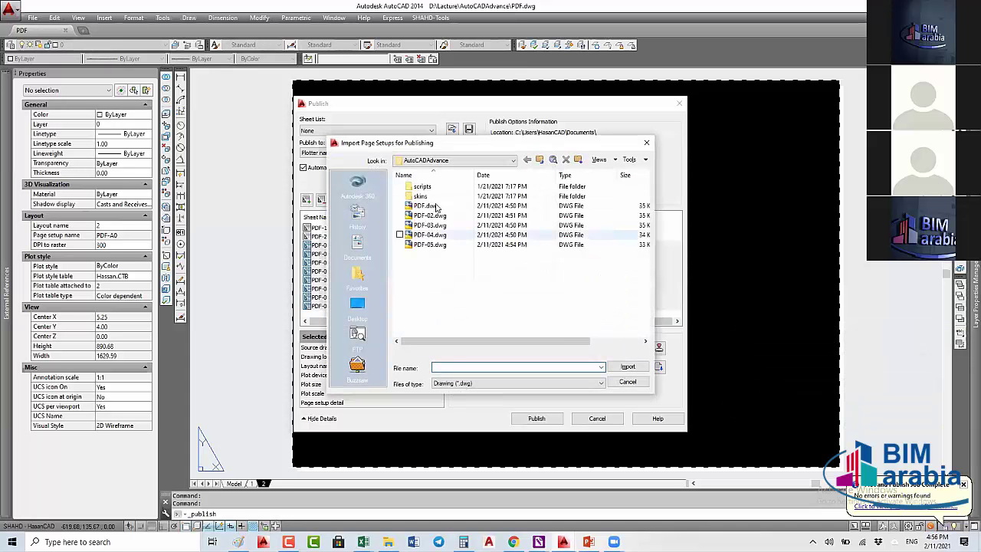
left_click(437, 207)
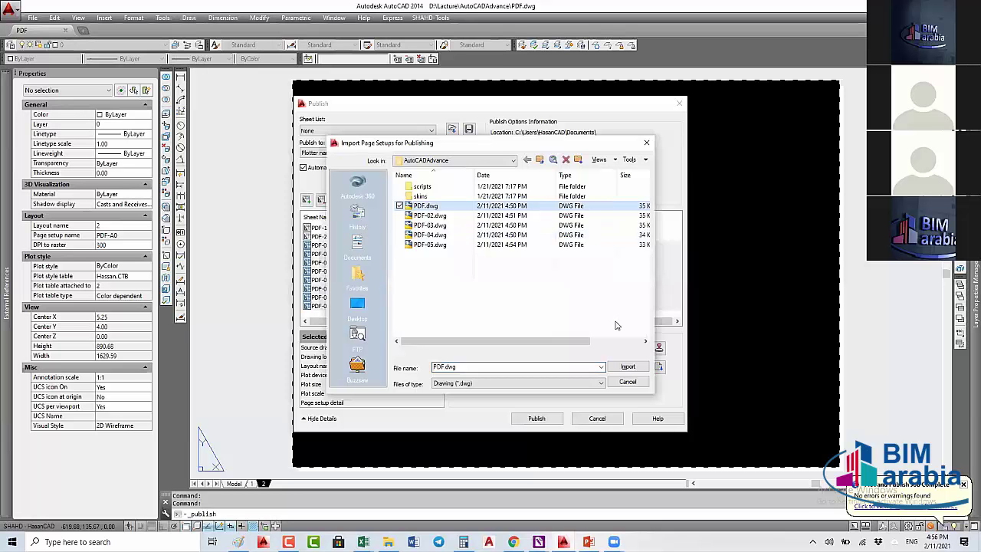
left_click(629, 368)
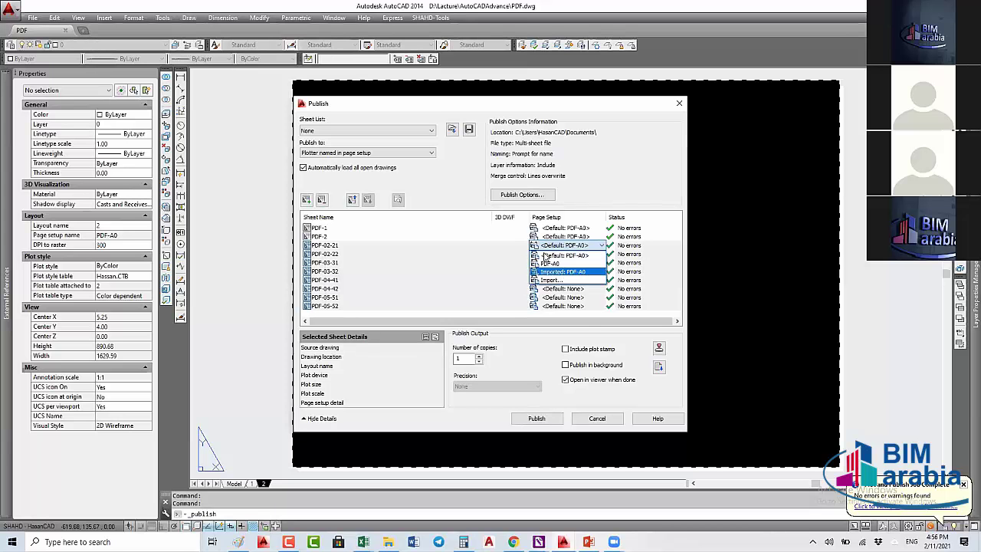
left_click(584, 273)
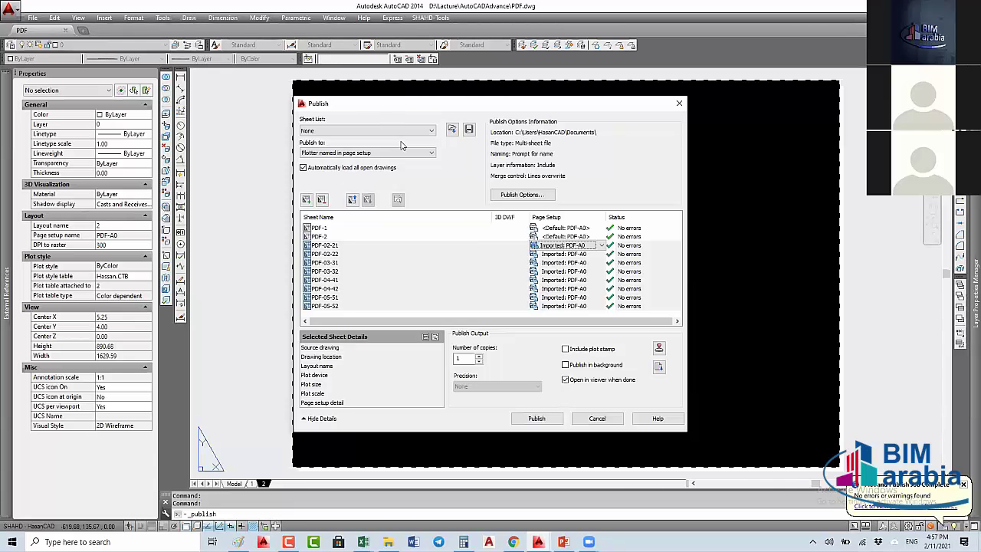
left_click(432, 134)
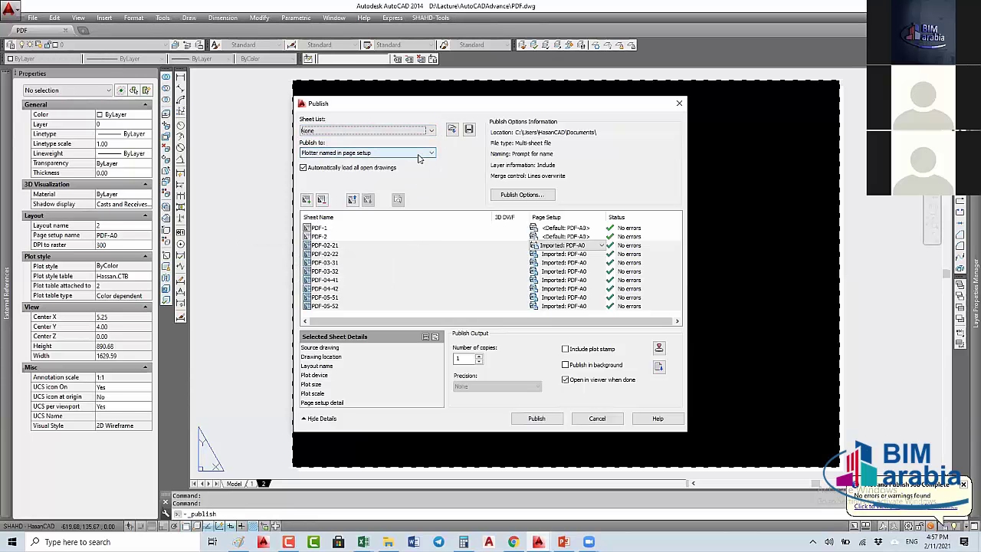
left_click(335, 246)
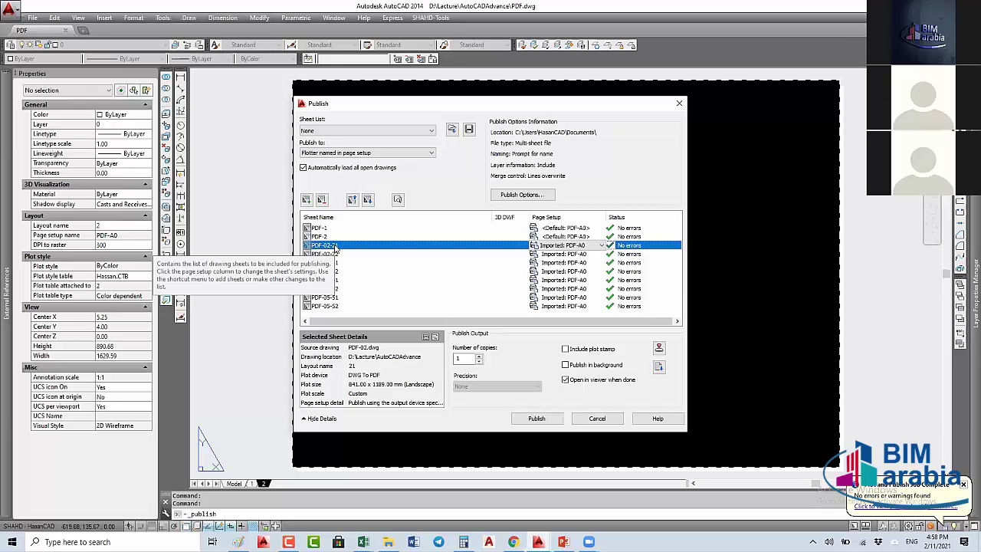
left_click(398, 153)
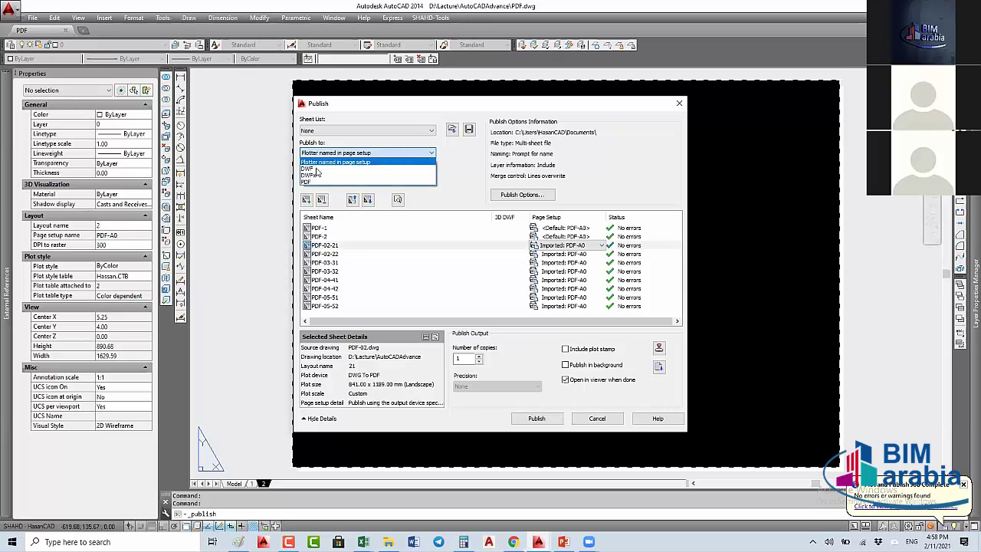
Step: Choose DWF as the publish output format and bring up Publish Options
left_click(320, 170)
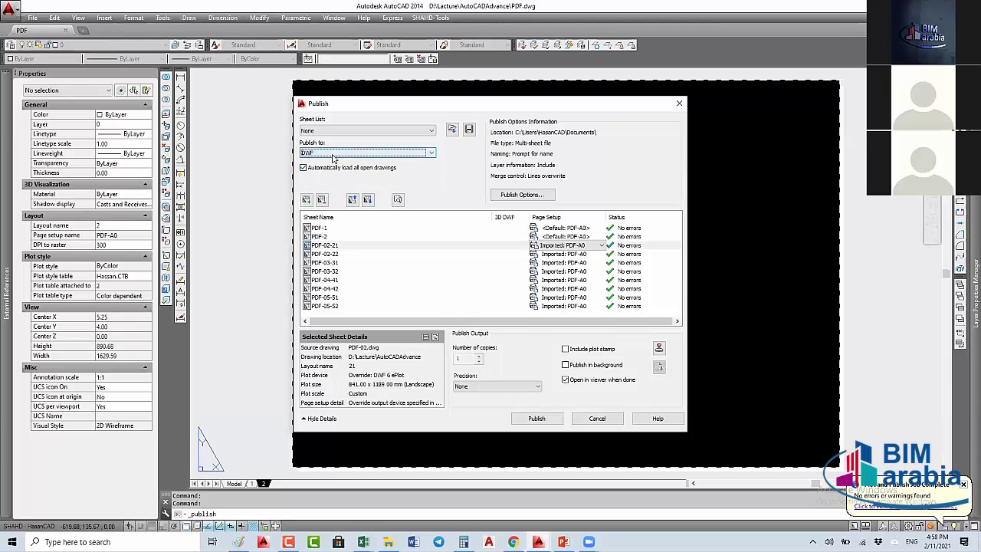
left_click(331, 154)
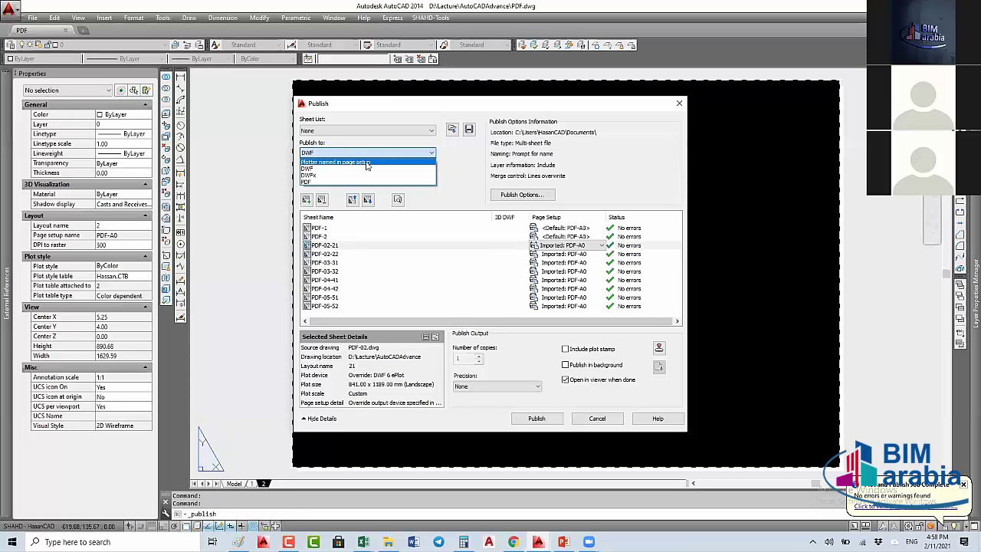
left_click(327, 170)
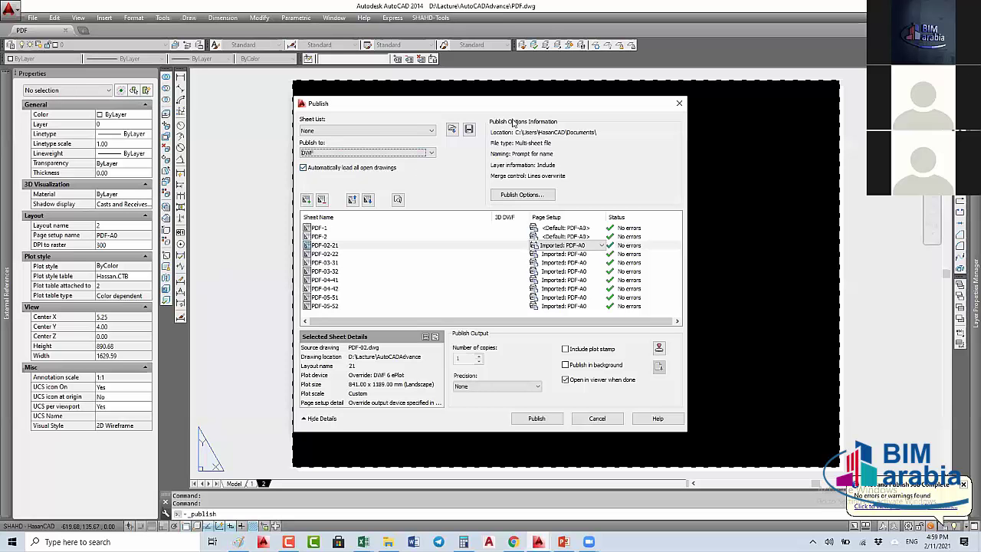
left_click(521, 195)
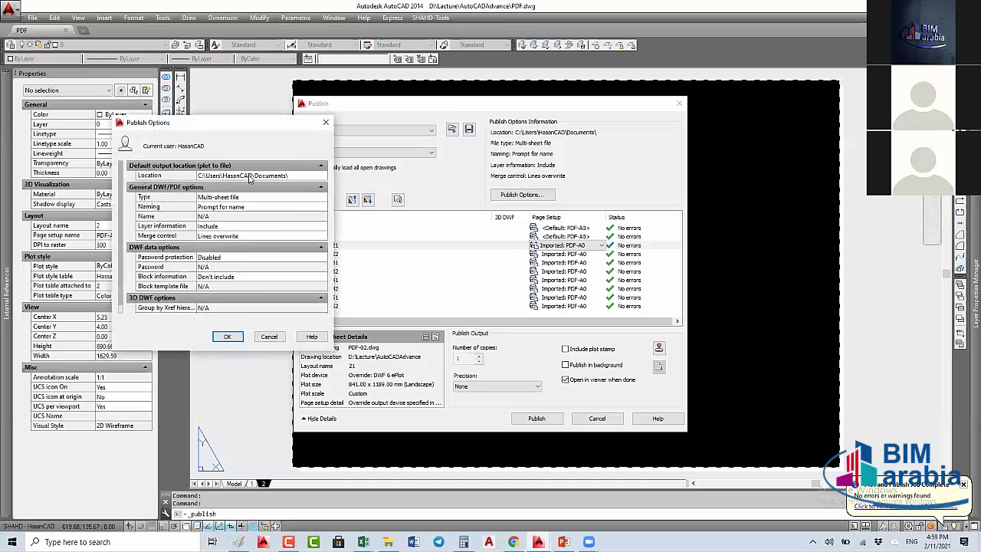
Step: Point the default output location to the asm folder inside Documents, then access the file type setting
left_click(249, 177)
left_click(247, 178)
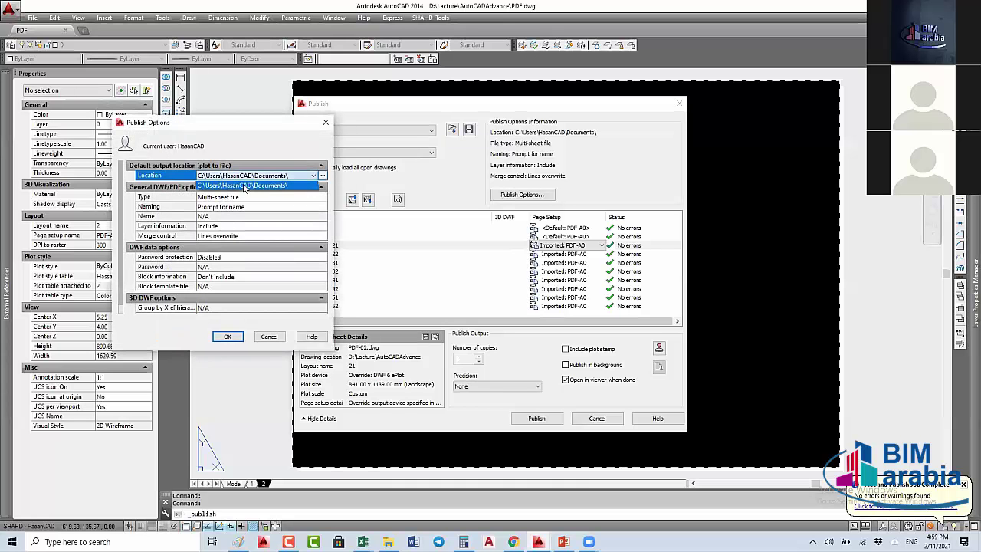
left_click(323, 177)
left_click(323, 177)
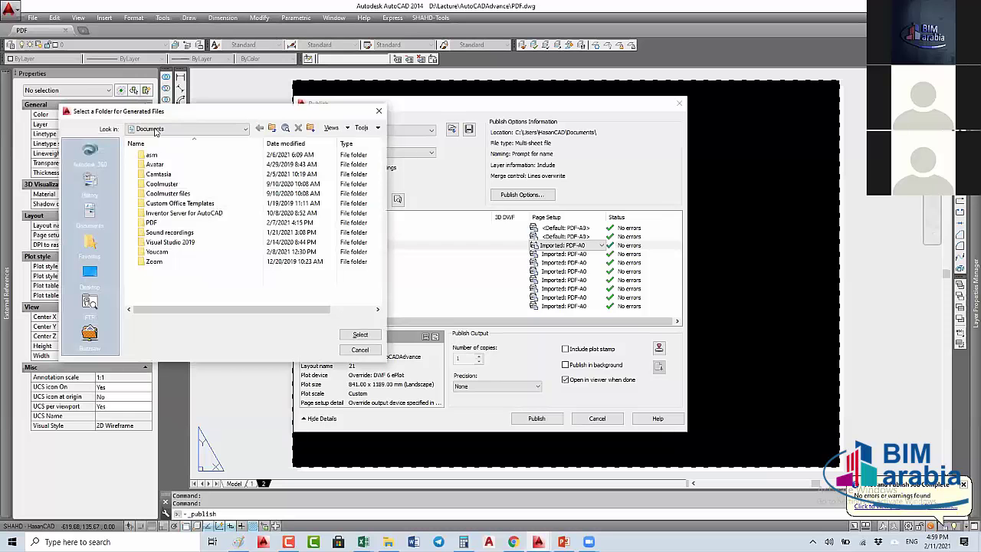
left_click(168, 158)
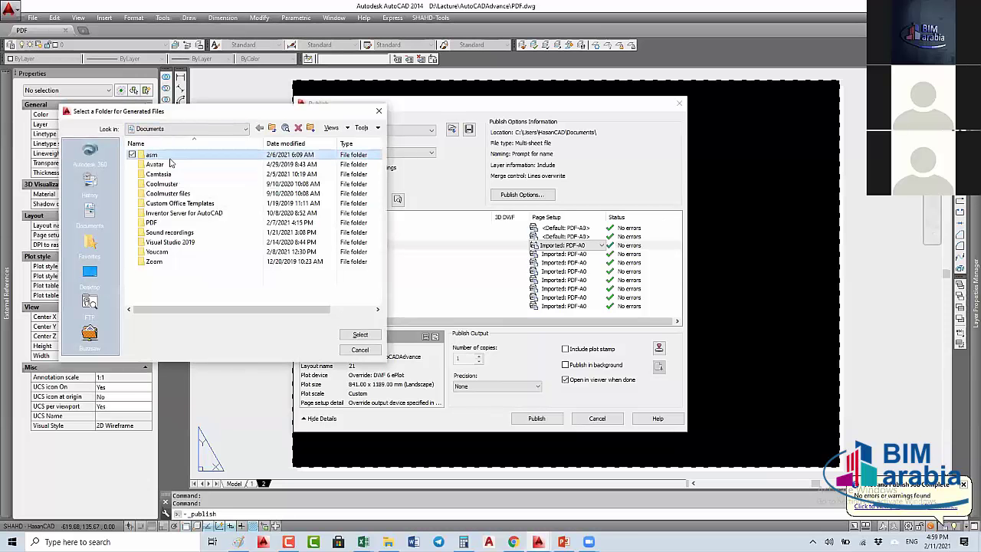
left_click(361, 335)
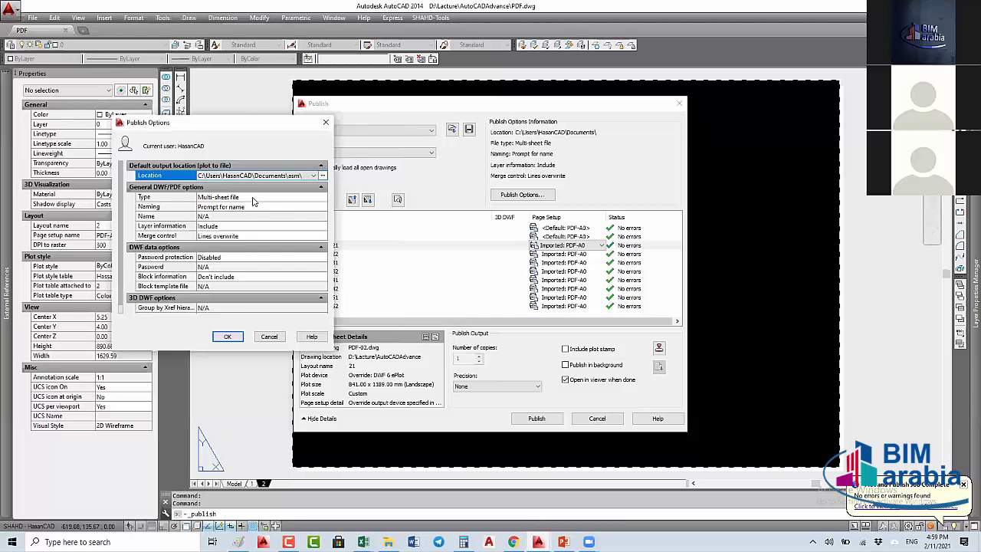
left_click(254, 201)
left_click(255, 200)
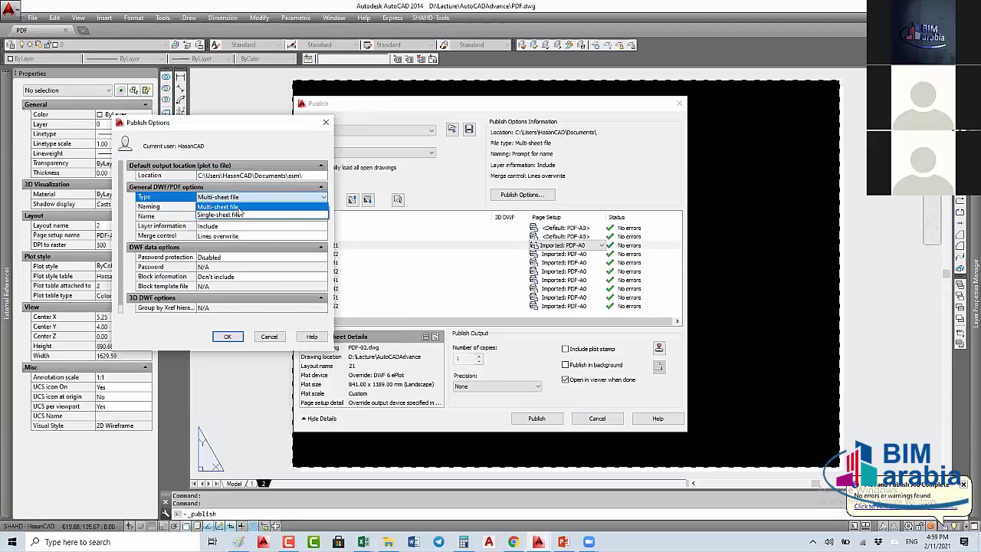
Step: Review the single-sheet type, layer information (Include) and merge control (Lines overwrite) options
left_click(245, 216)
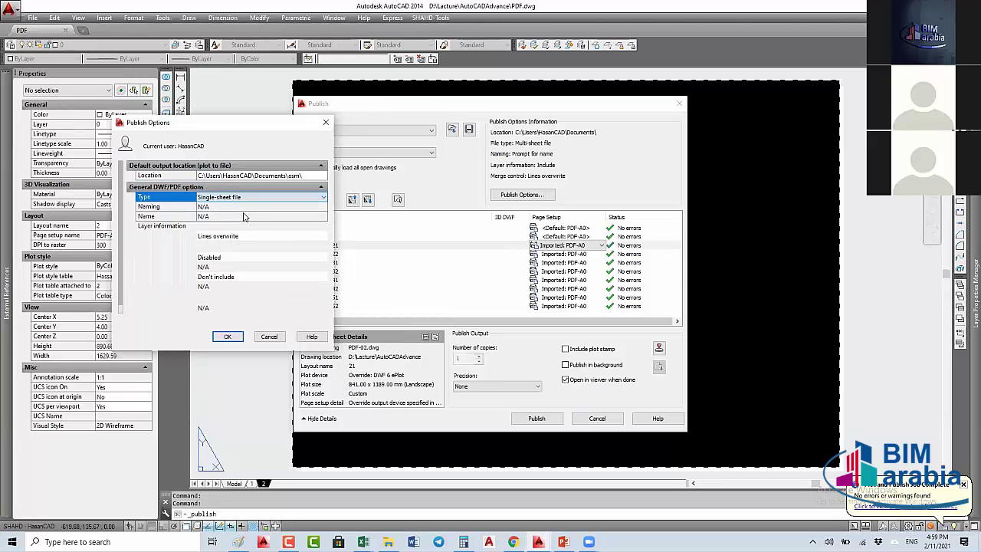
left_click(230, 208)
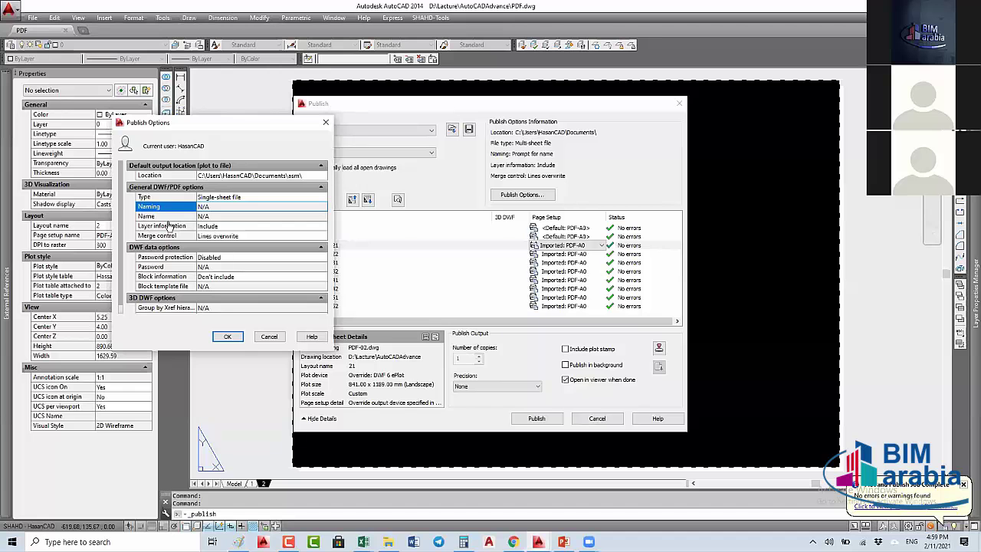
left_click(223, 229)
left_click(227, 231)
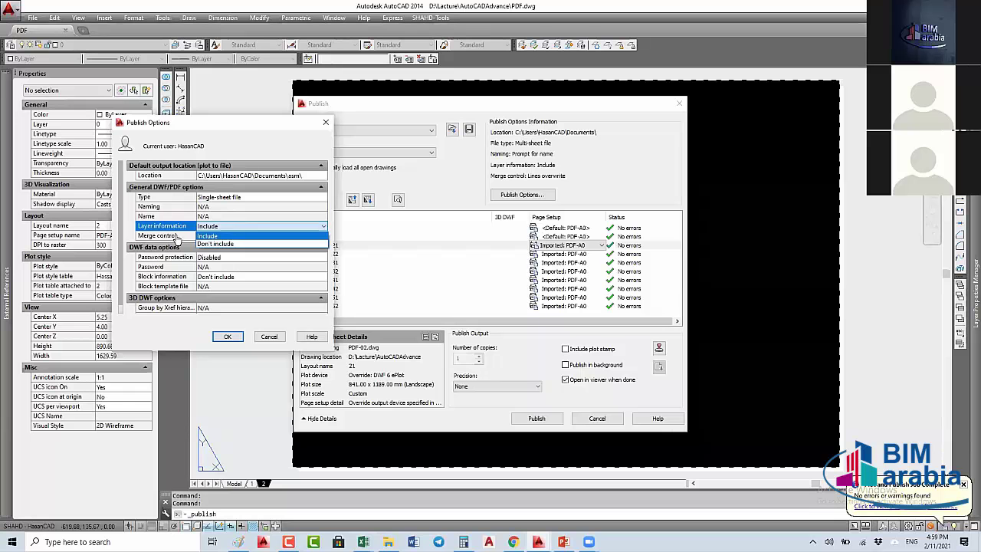
left_click(181, 239)
left_click(246, 238)
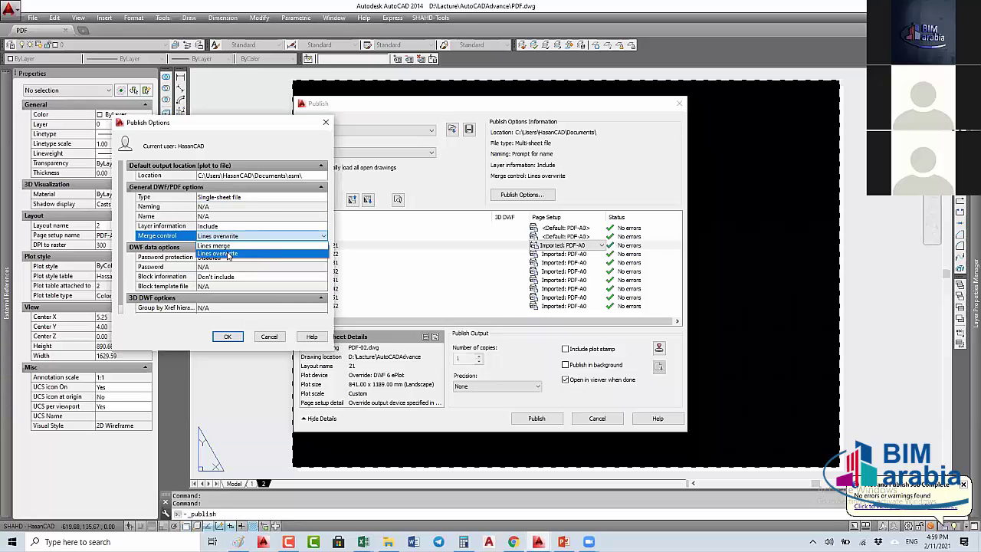
left_click(249, 236)
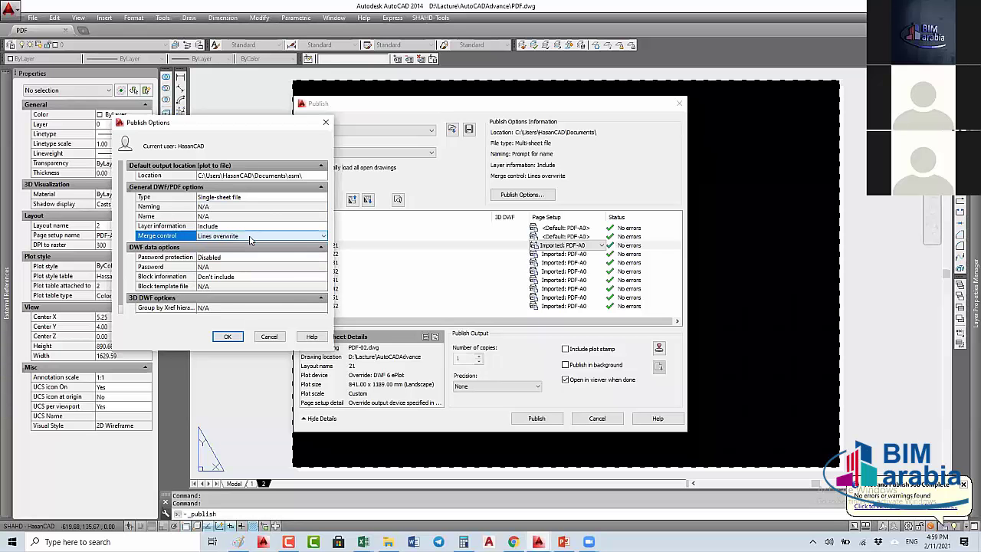
Step: Try password prompting, revert password protection to Disabled, and cancel Publish Options
left_click(230, 258)
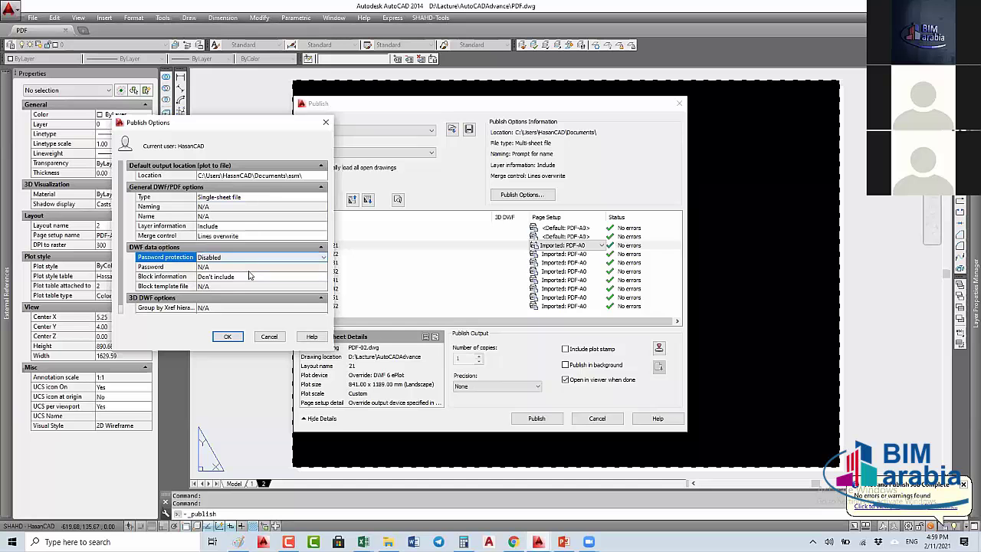
left_click(323, 259)
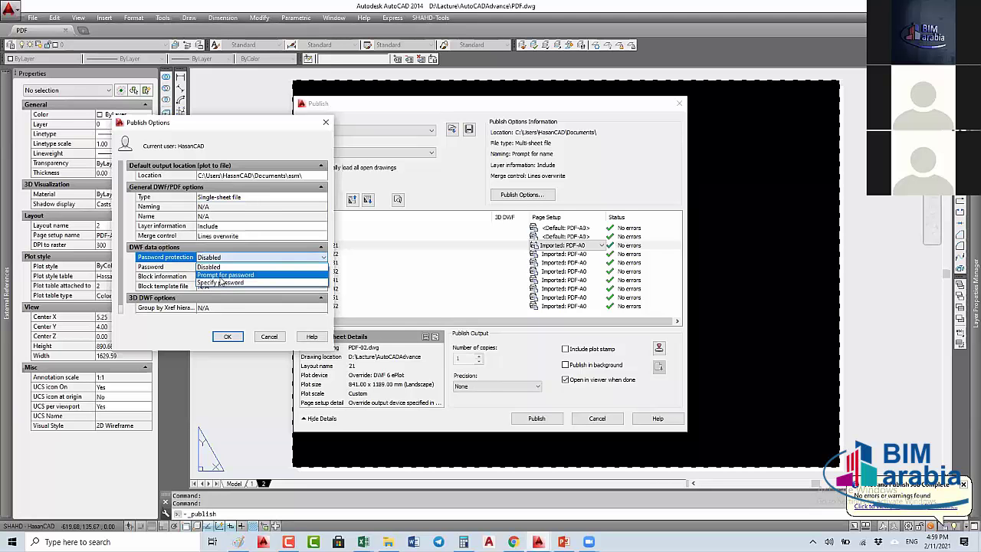
left_click(253, 275)
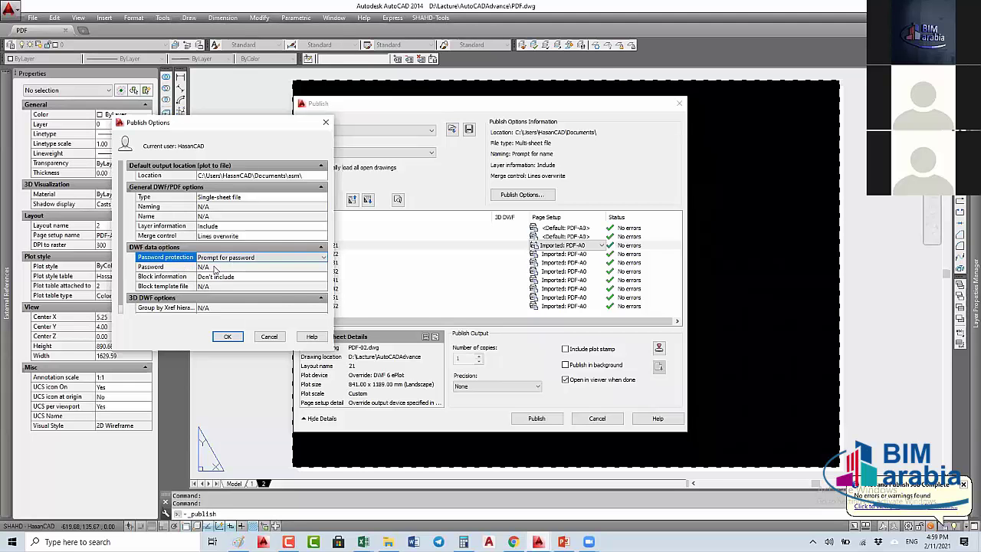
left_click(215, 261)
left_click(219, 266)
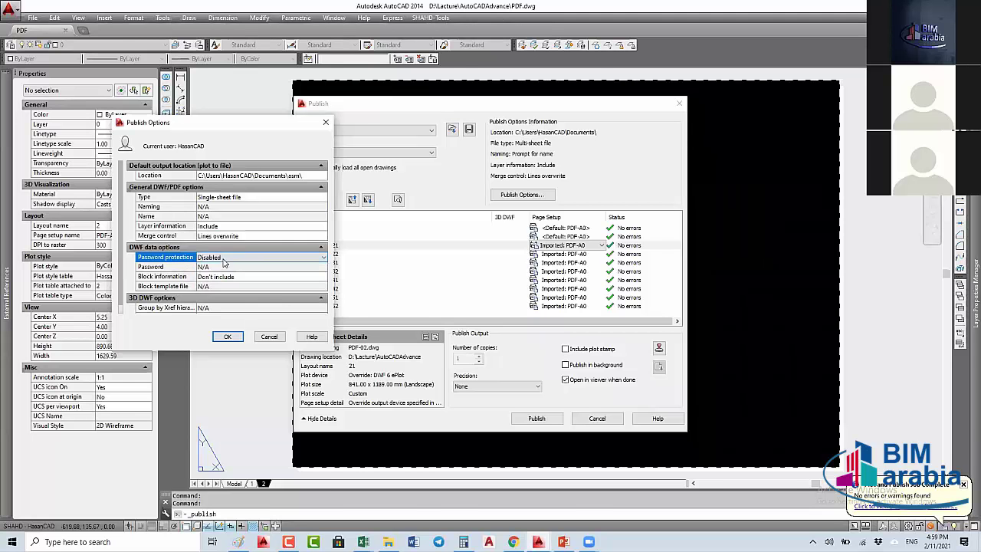
left_click(183, 268)
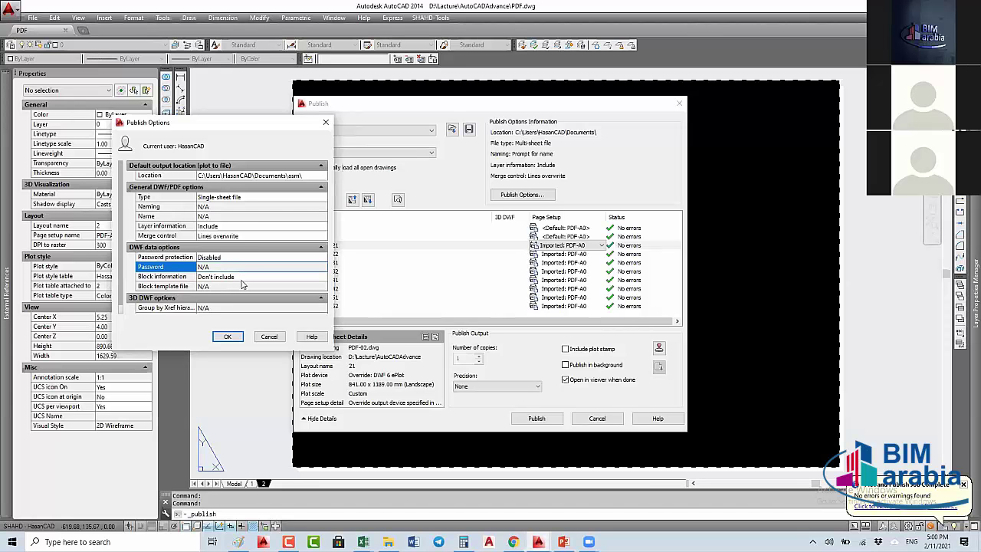
scroll(190, 279, "down", 1)
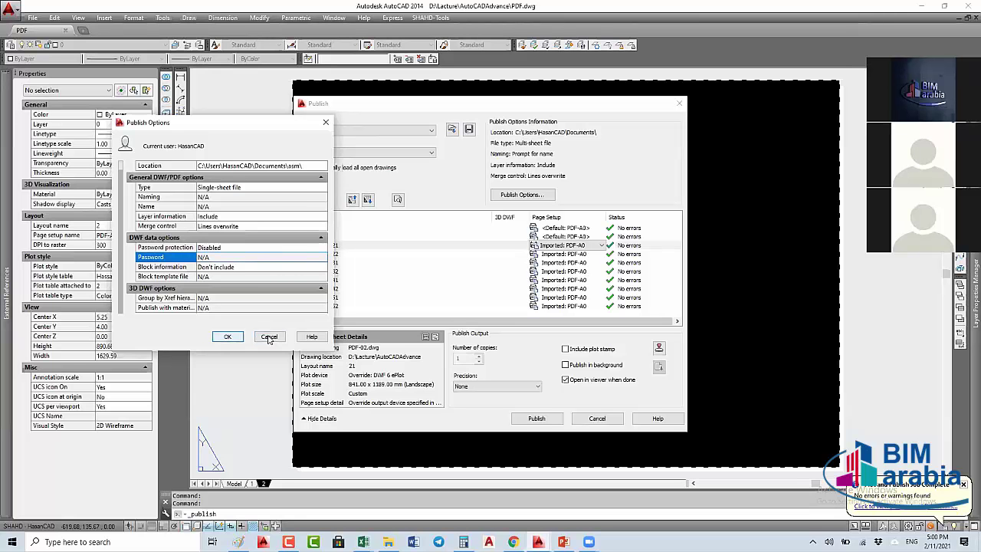
left_click(269, 338)
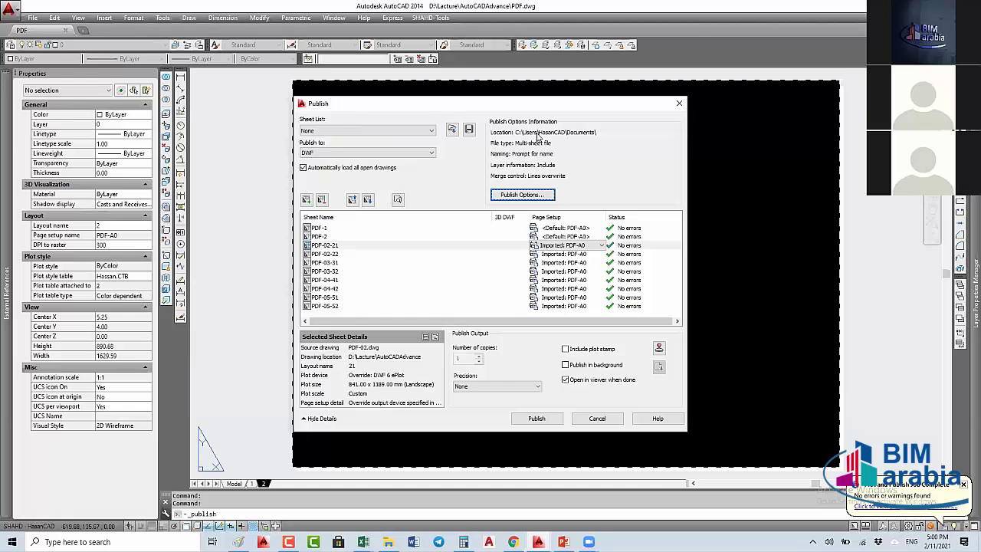
Step: Switch Publish Options to single-sheet file output and start publishing the DWF sheets
left_click(509, 196)
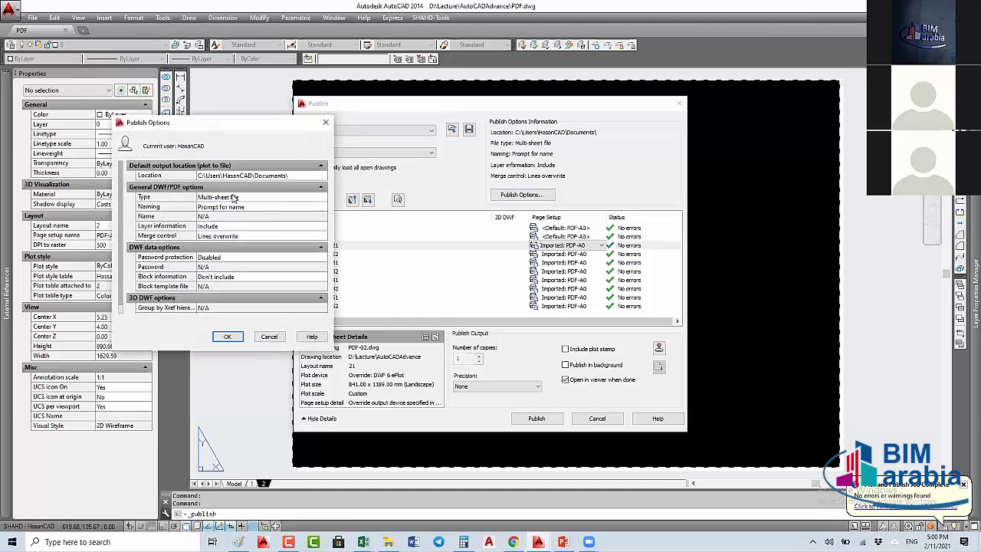
left_click(234, 198)
left_click(222, 216)
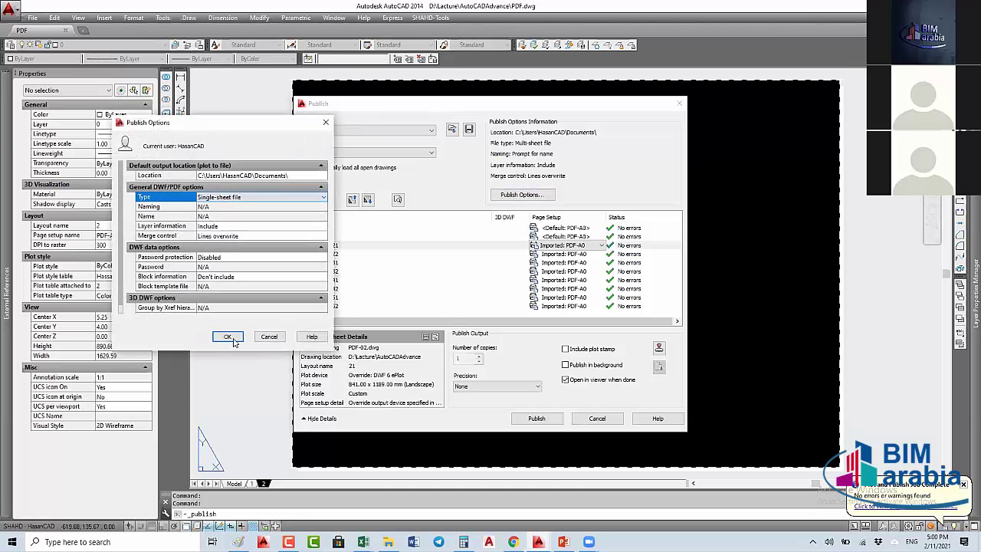
left_click(227, 337)
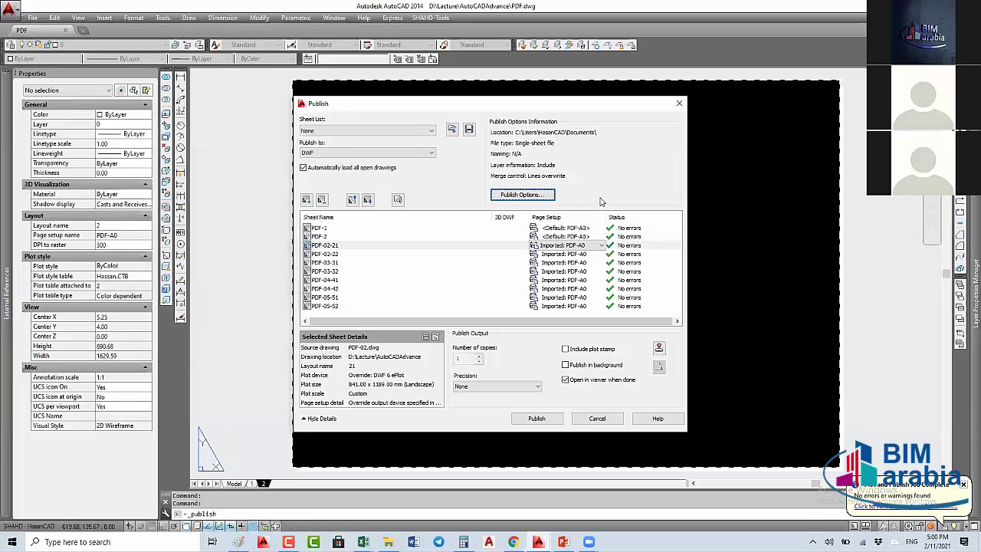
left_click(545, 421)
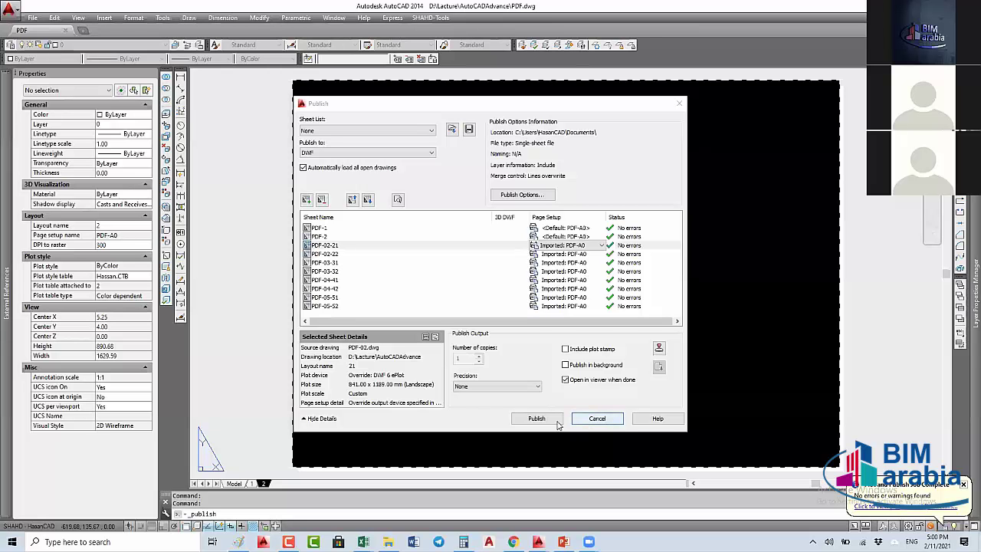
left_click(559, 423)
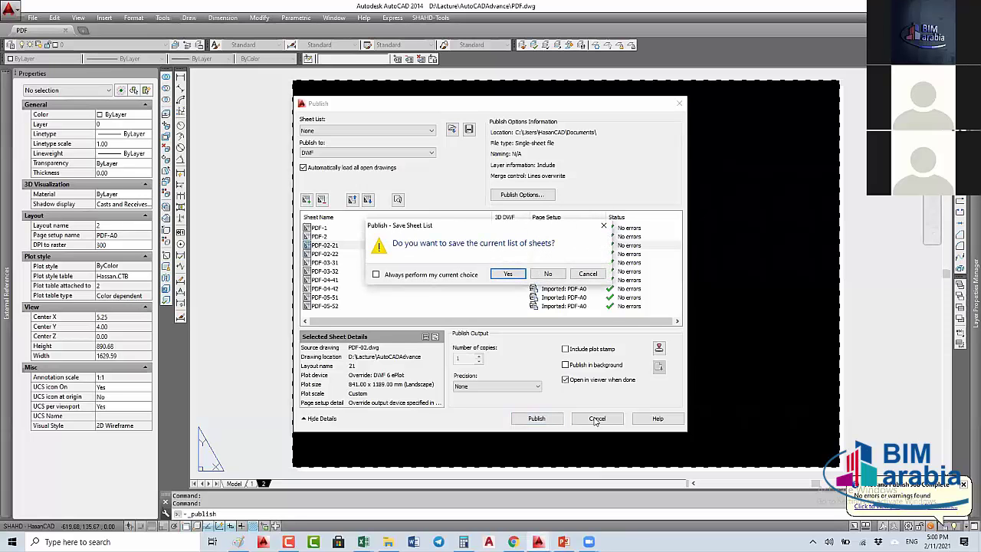
Step: Answer No to saving the sheet list so publishing runs until the PDF-1.dwf save prompt
key("n")
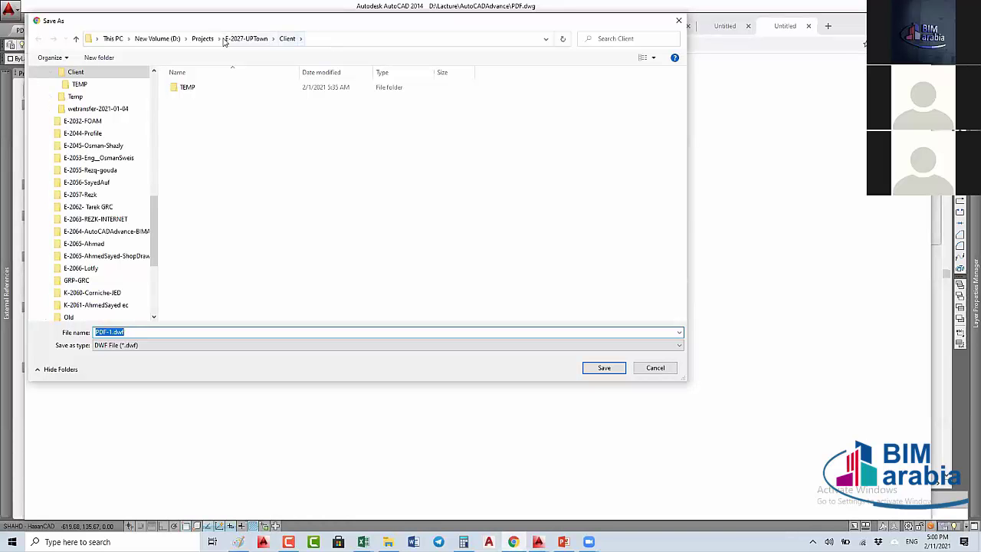
Step: Save PDF-1.dwf to D:\Lacture\AutoCADAdvance and cancel the PDF-2.dwf save
left_click(158, 39)
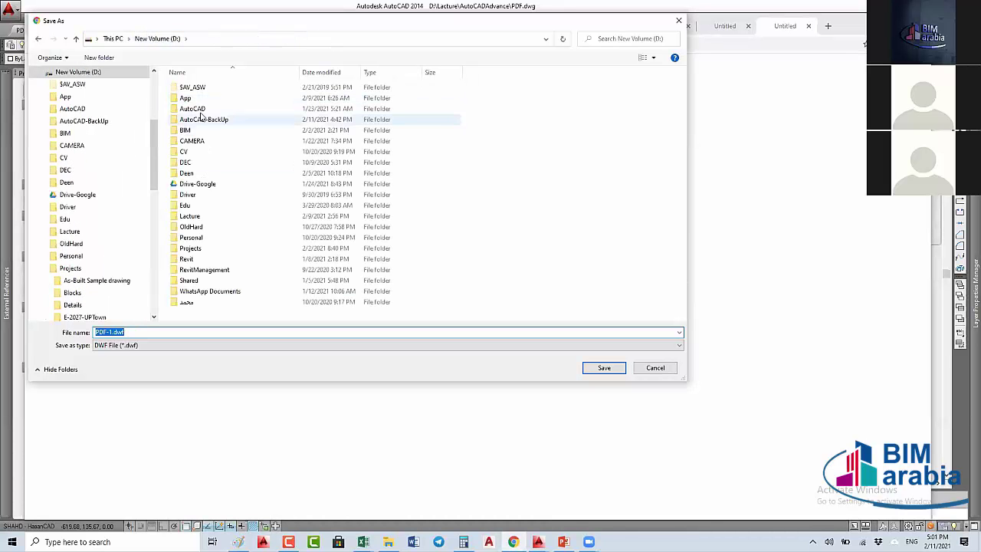
double_click(198, 218)
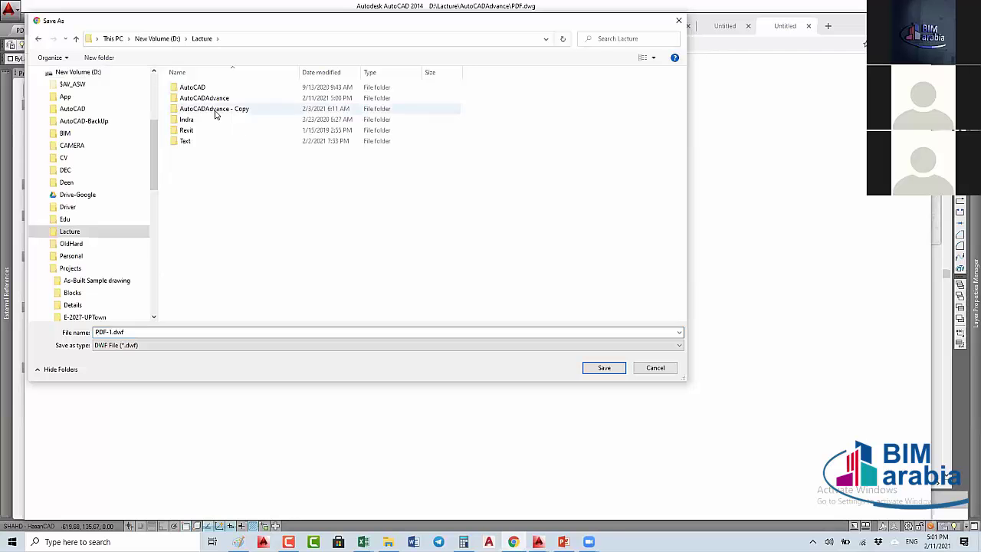
double_click(217, 100)
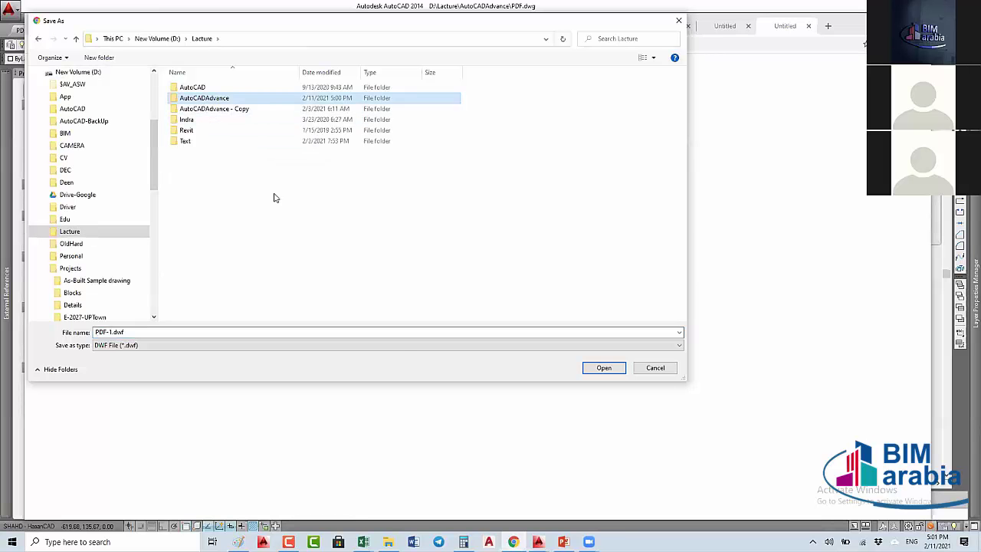
left_click(604, 368)
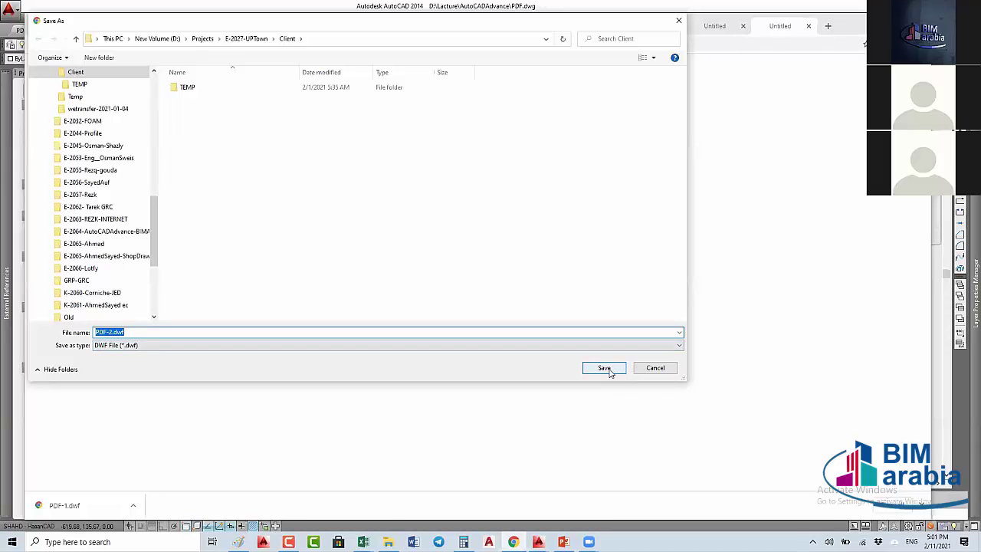
left_click(653, 369)
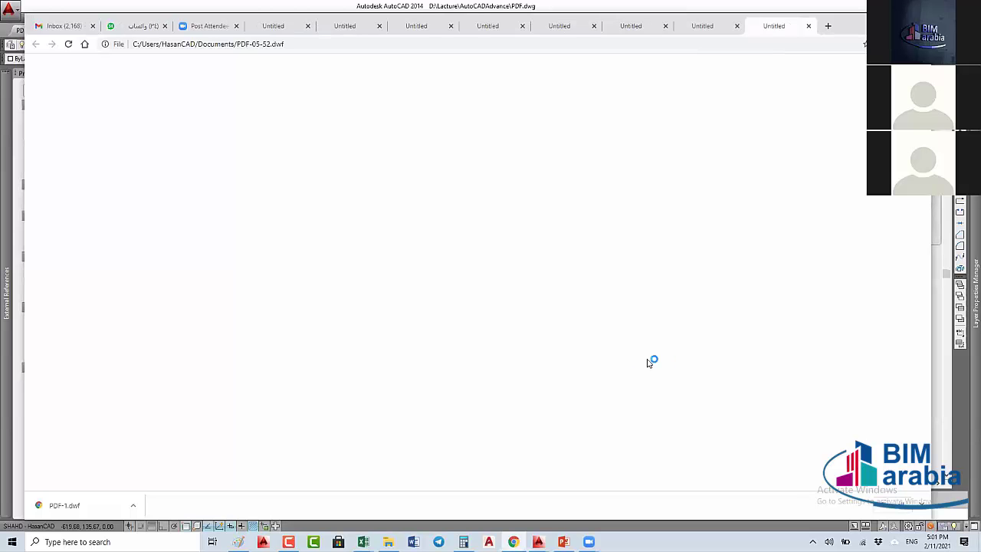
Step: Close two Untitled tabs, escaping the Save As dialog each one raises
left_click(810, 29)
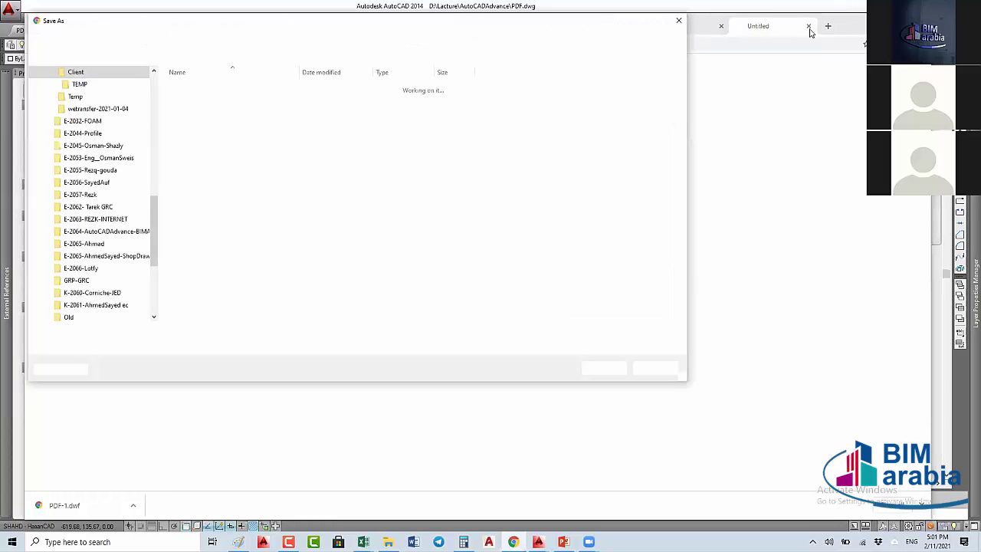
key("Escape")
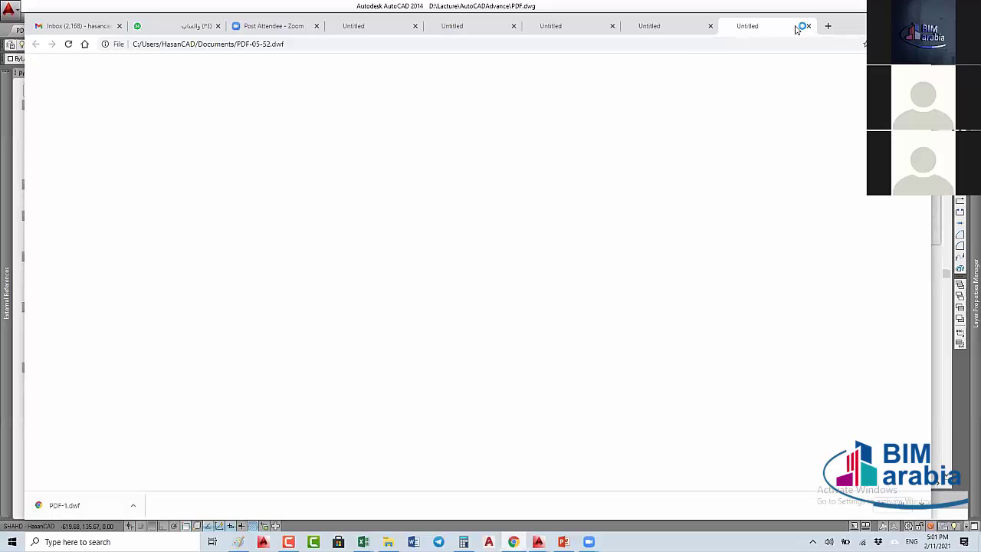
left_click(808, 28)
key("Escape")
Step: Close the remaining empty Untitled tabs, minimise Chrome and switch to the PowerPoint presentation
left_click(711, 27)
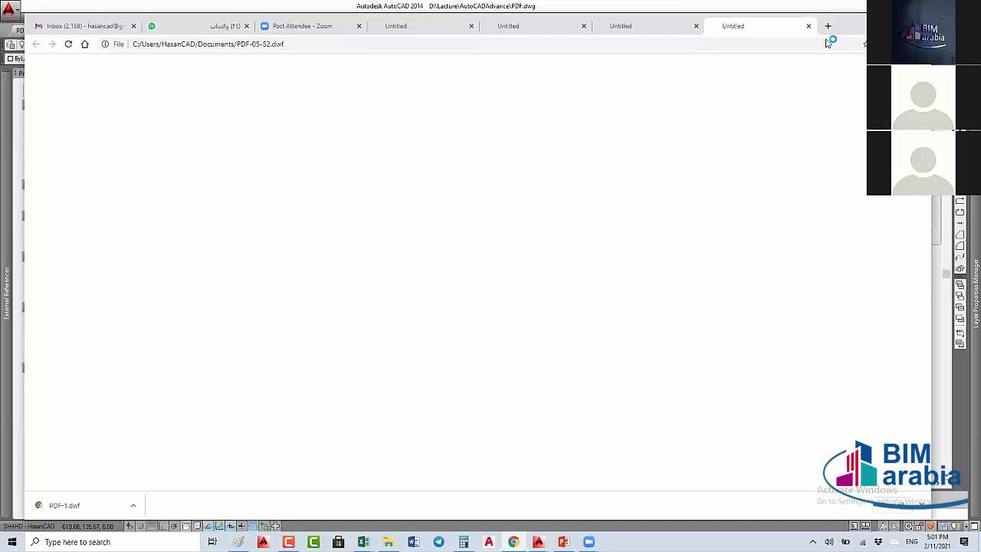
left_click(697, 28)
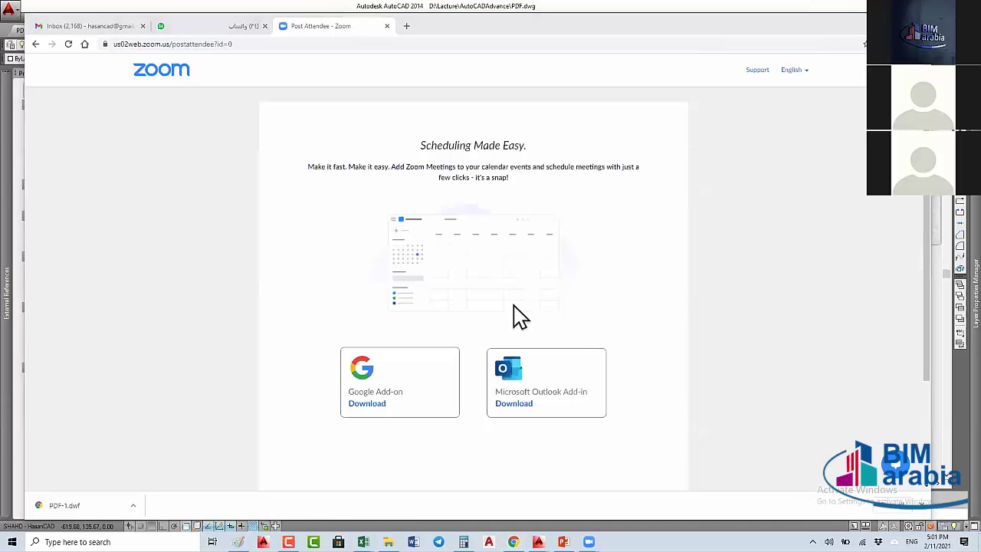
left_click(861, 21)
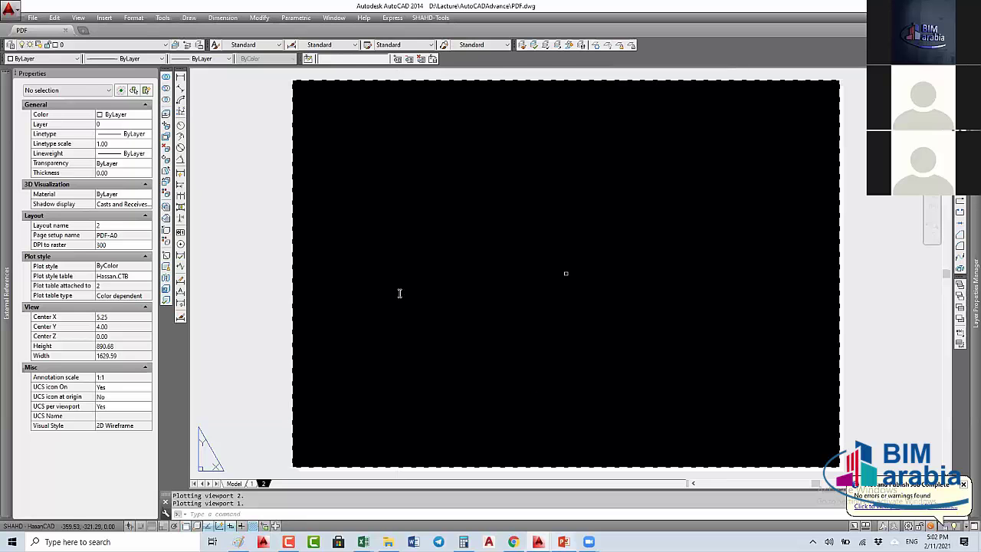
key("alt+Tab")
Step: Edit slide 10's bullet list and highlight the words 'Electronic Review' in the first bullet
left_click(467, 253)
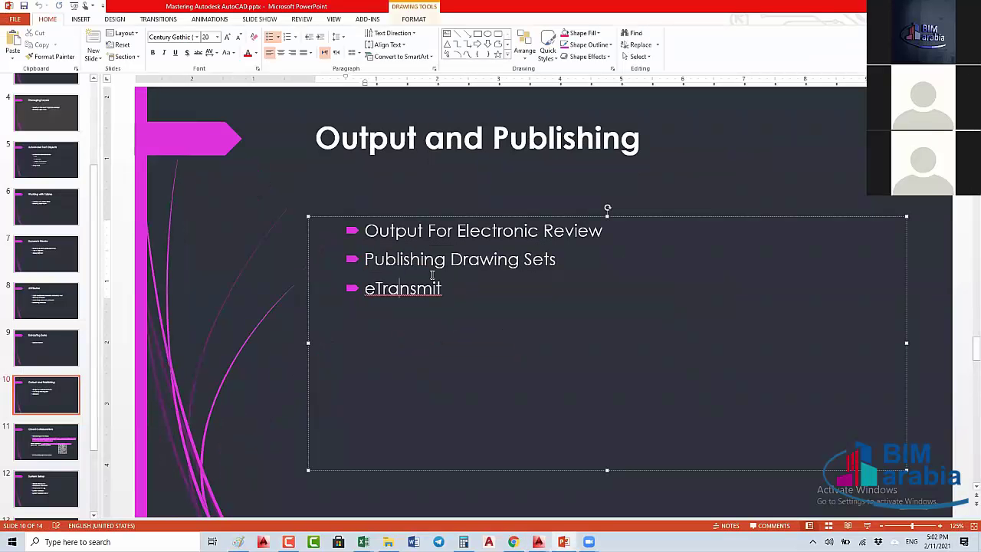
left_click(470, 230)
left_click(603, 230, "shift")
left_click(532, 259)
left_click(365, 259)
left_click(439, 230)
Step: In AutoCAD, browse from drive D through Projects\K-2060-Corniche-JED\1.0_Design\2.0 WRKSET to 2.3-BUILDING-01
key("alt+Tab")
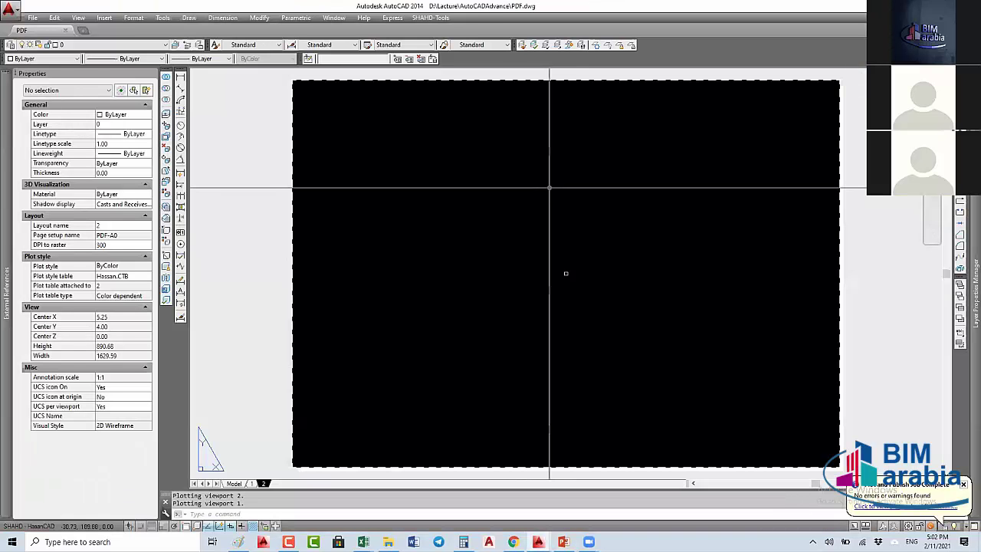
key("ctrl+o")
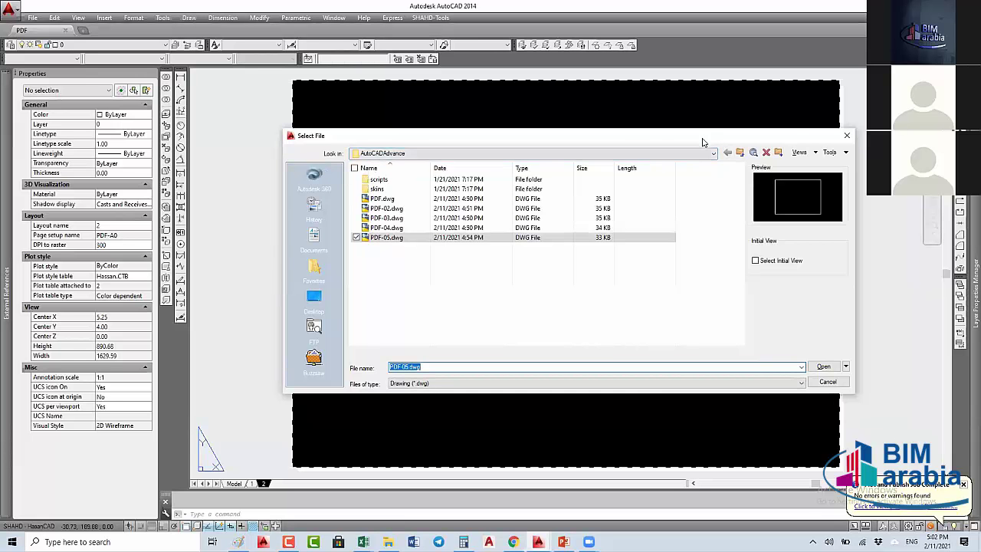
left_click(610, 155)
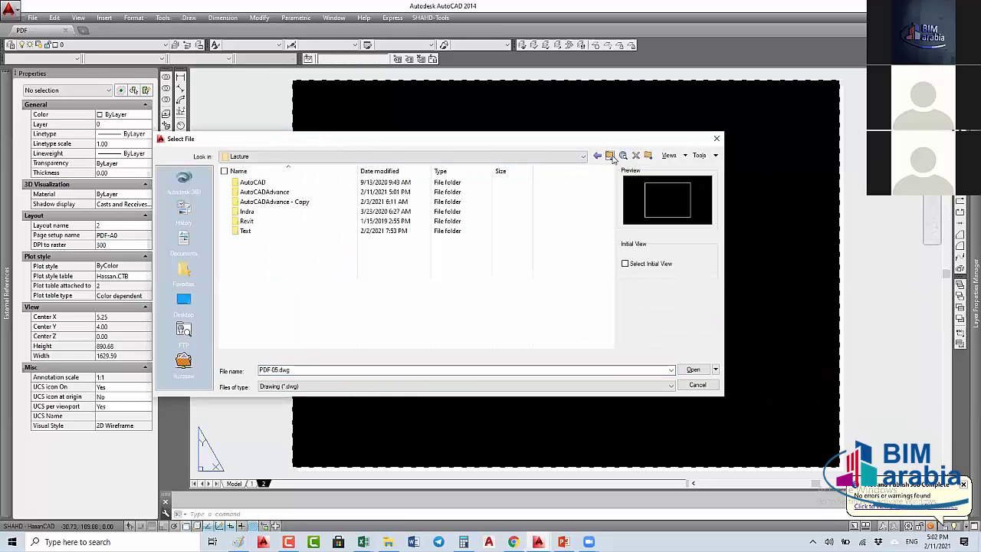
left_click(610, 155)
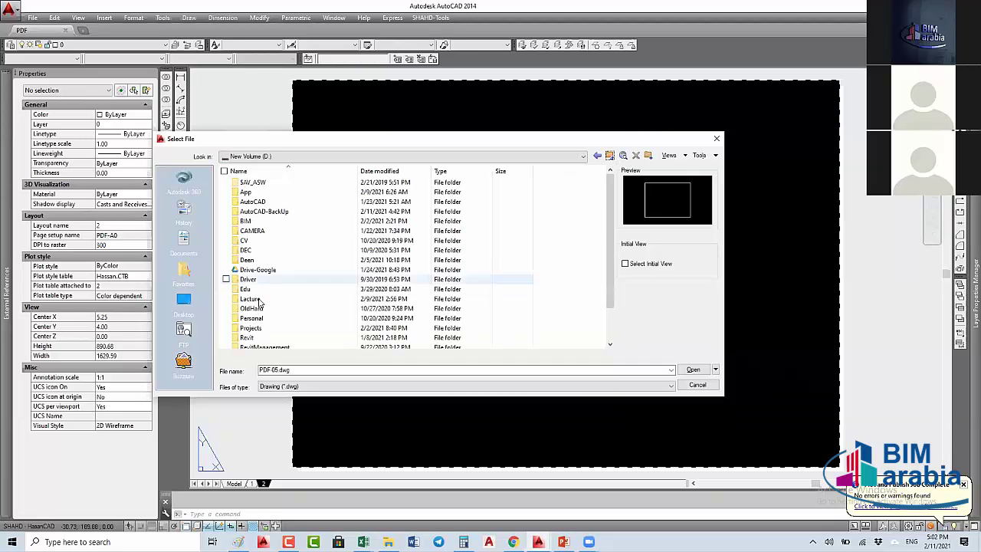
left_click(265, 298)
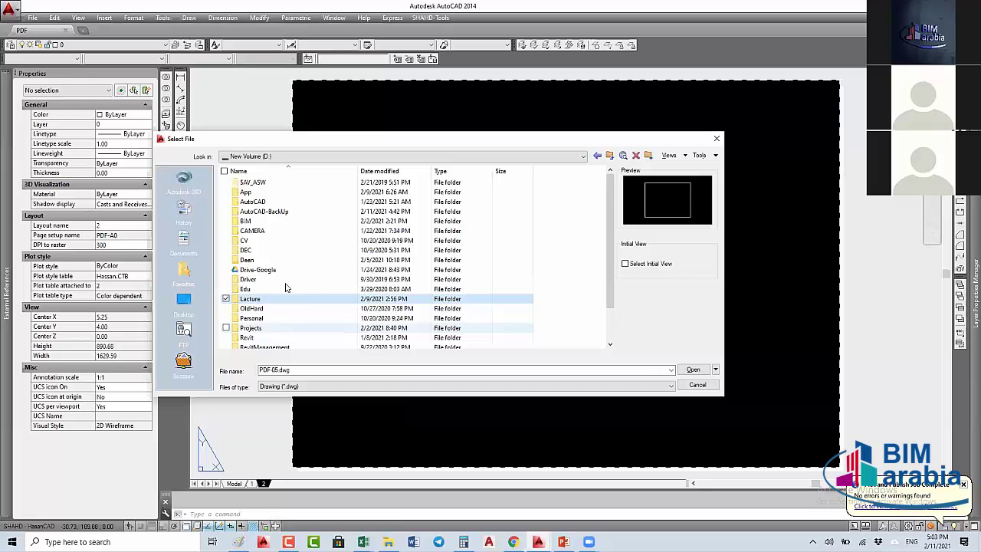
left_click(282, 328)
key("Return")
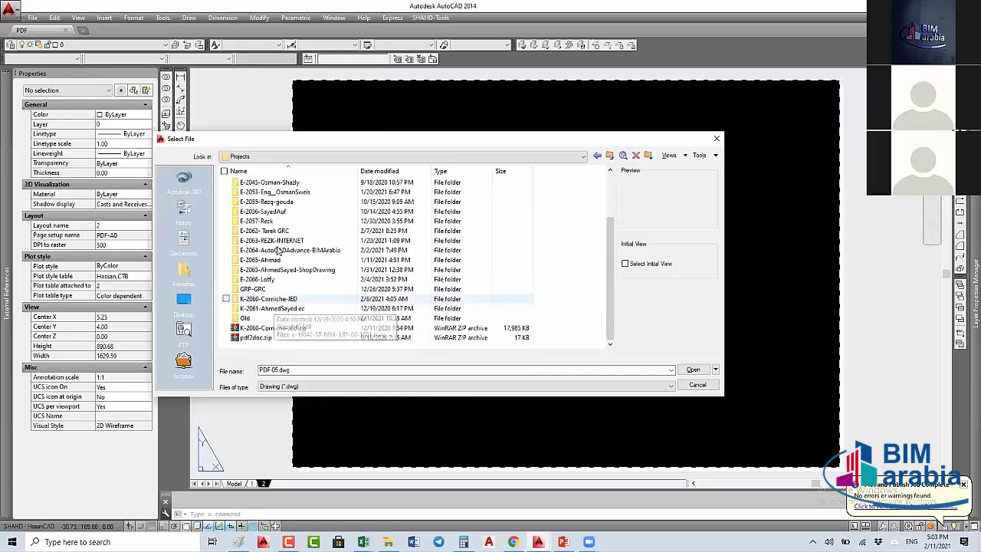
double_click(276, 297)
double_click(260, 186)
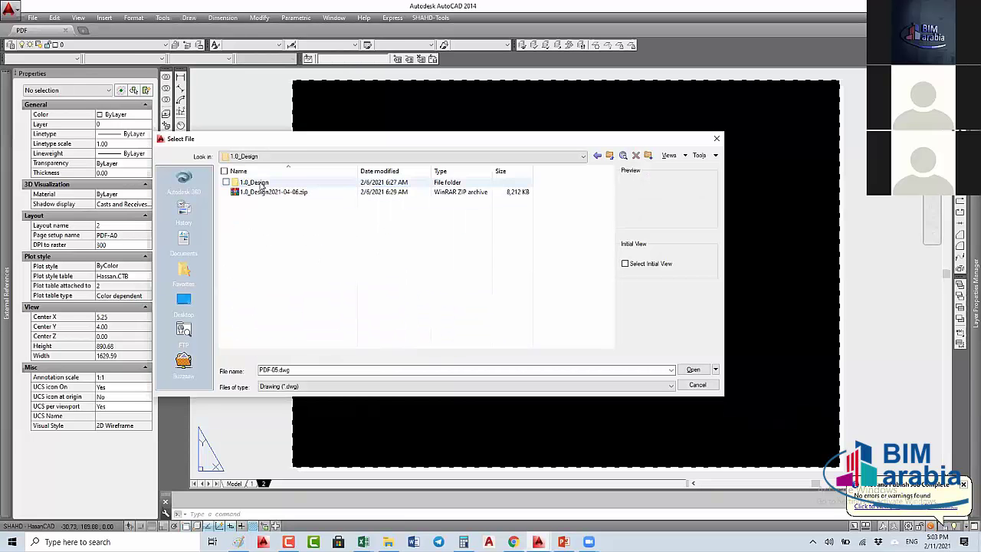
double_click(262, 184)
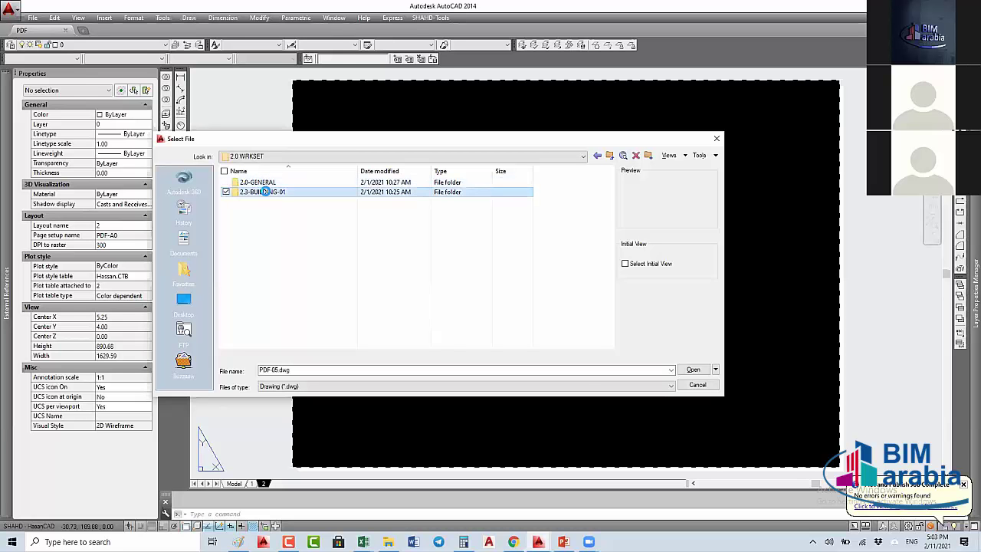
double_click(266, 192)
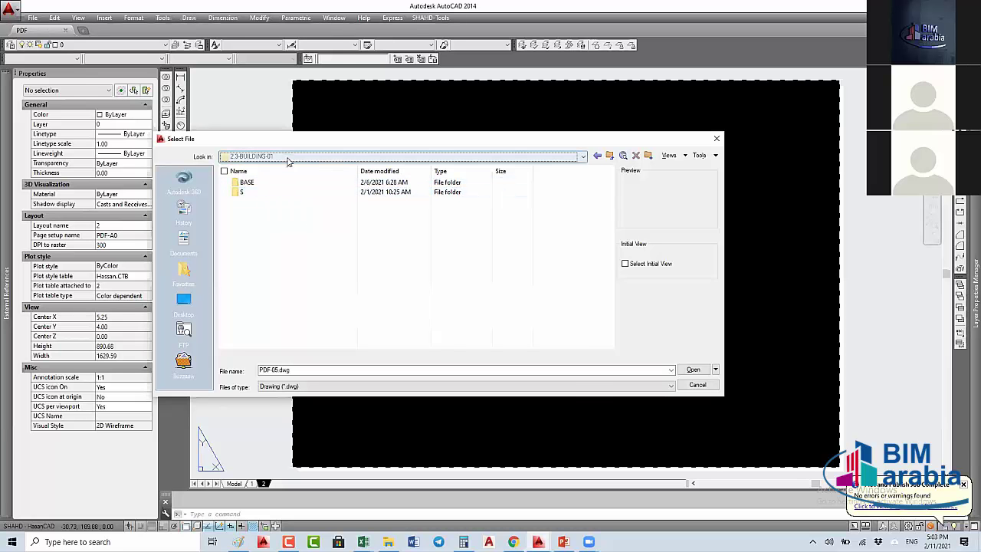
key("F4")
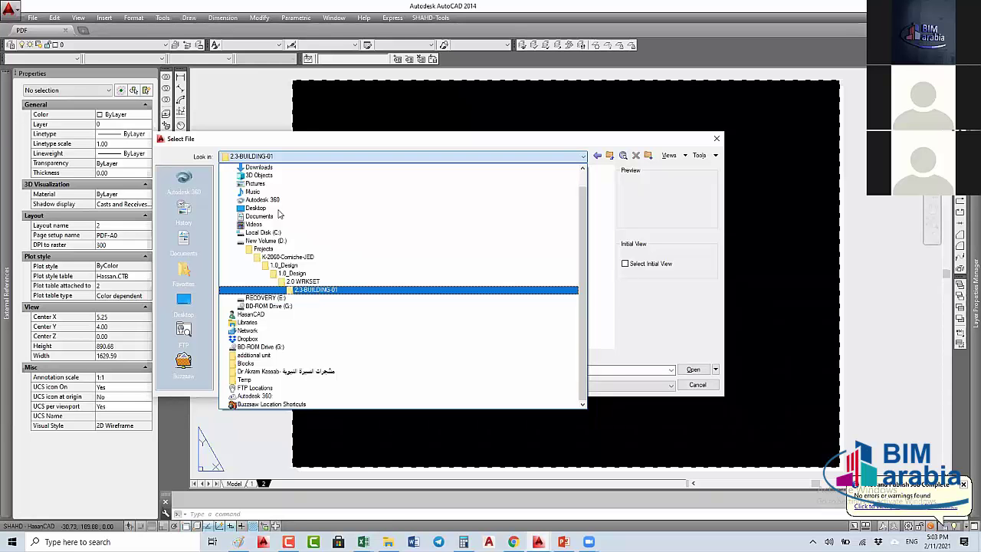
Step: Open K-2060-ST-151-FN.dwg from S\DWG SHEETS\S100-PLANS
left_click(315, 292)
double_click(253, 191)
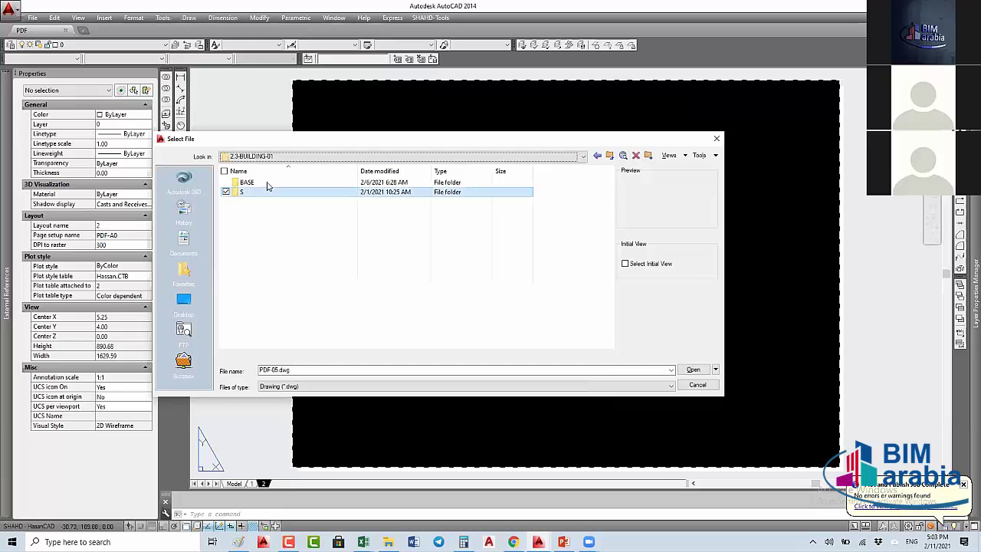
key("Return")
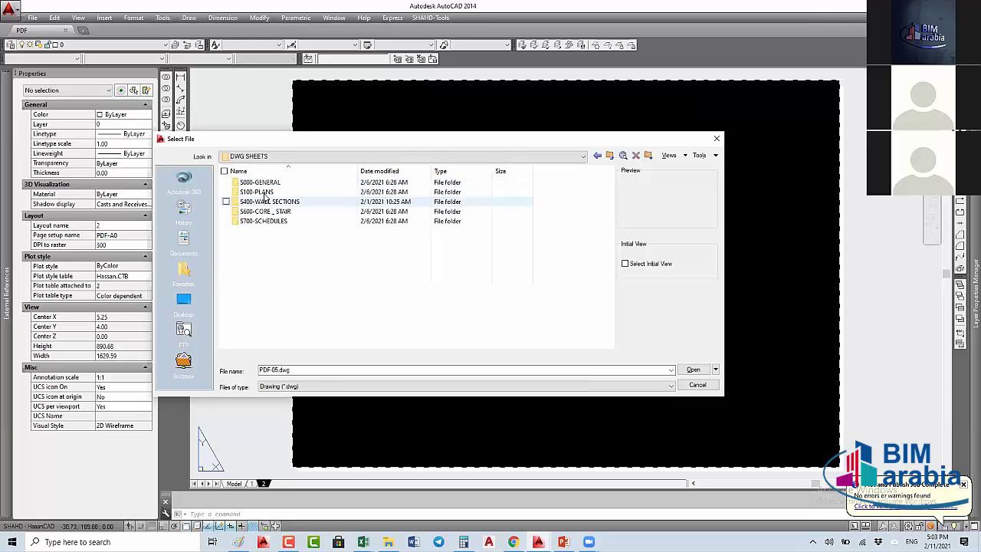
left_click(261, 193)
double_click(260, 193)
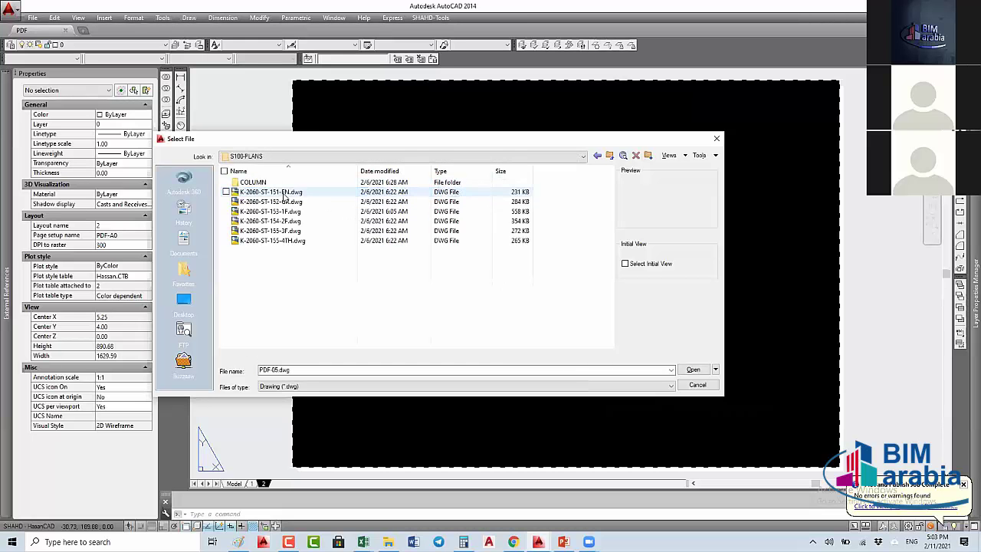
left_click(284, 192)
left_click(282, 201)
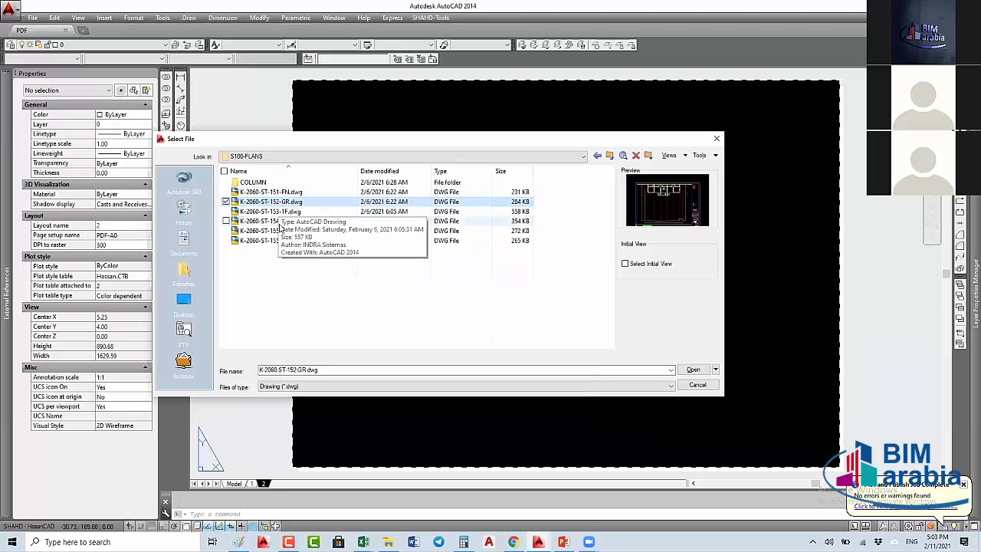
left_click(284, 192)
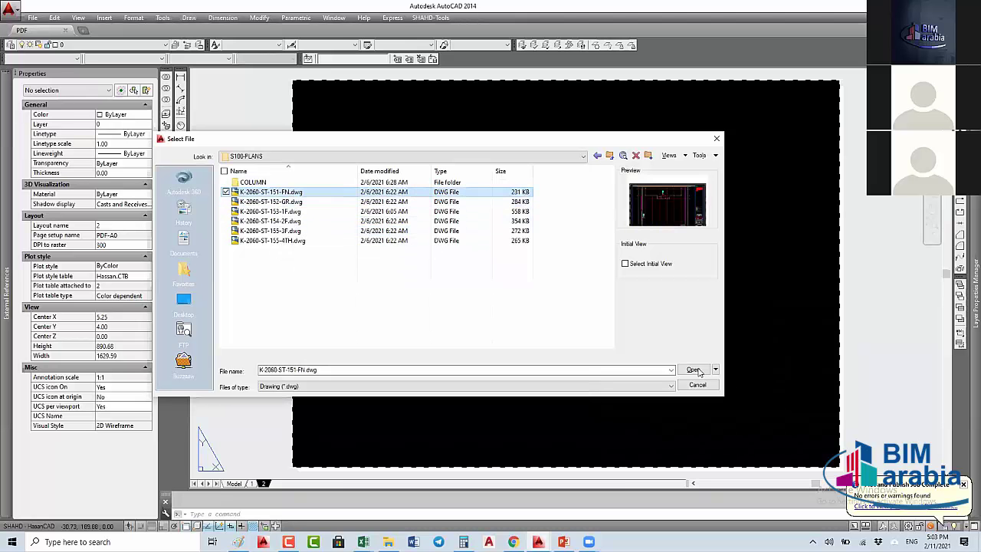
key("Return")
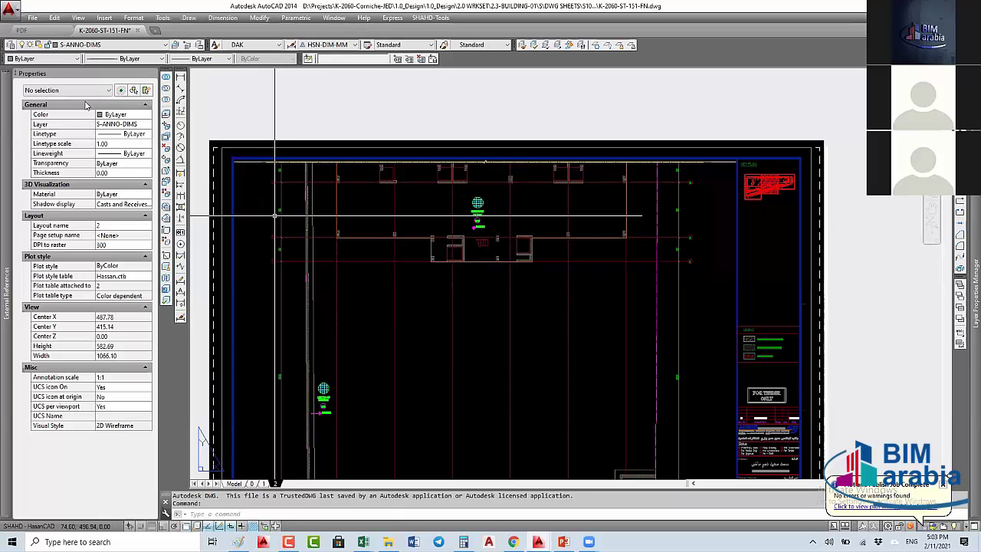
Step: Launch File > eTransmit and save K-2060-ST-151-FN.dwg when prompted
left_click(33, 19)
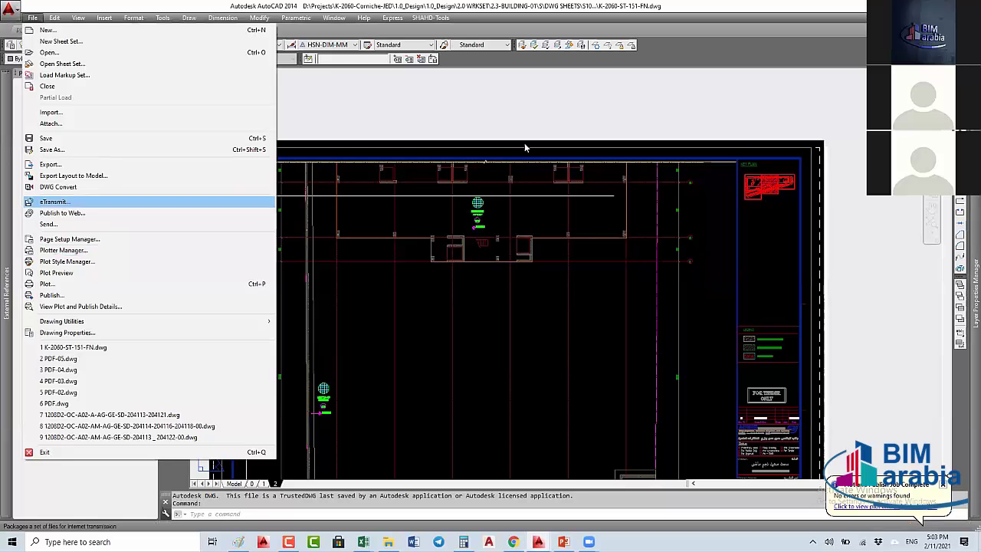
left_click(53, 201)
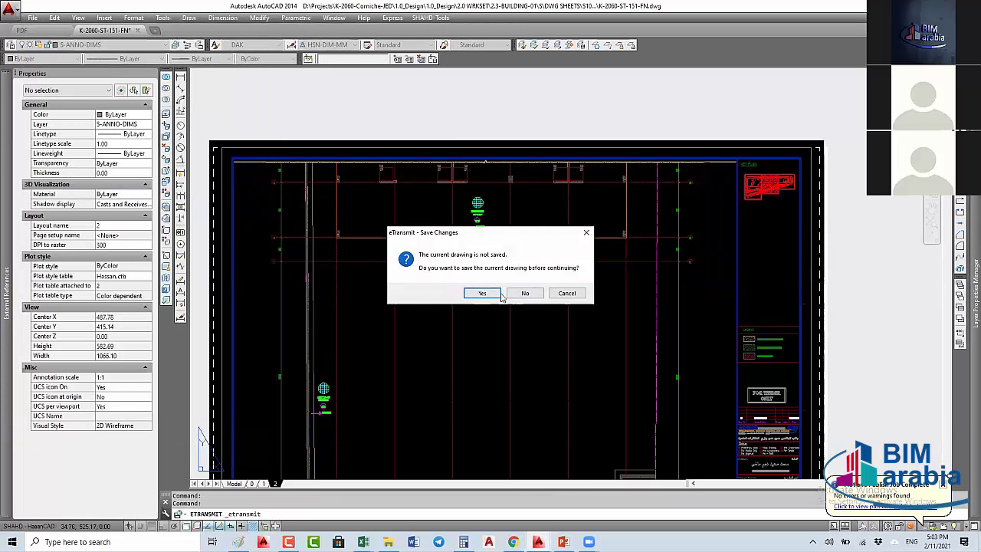
left_click(482, 293)
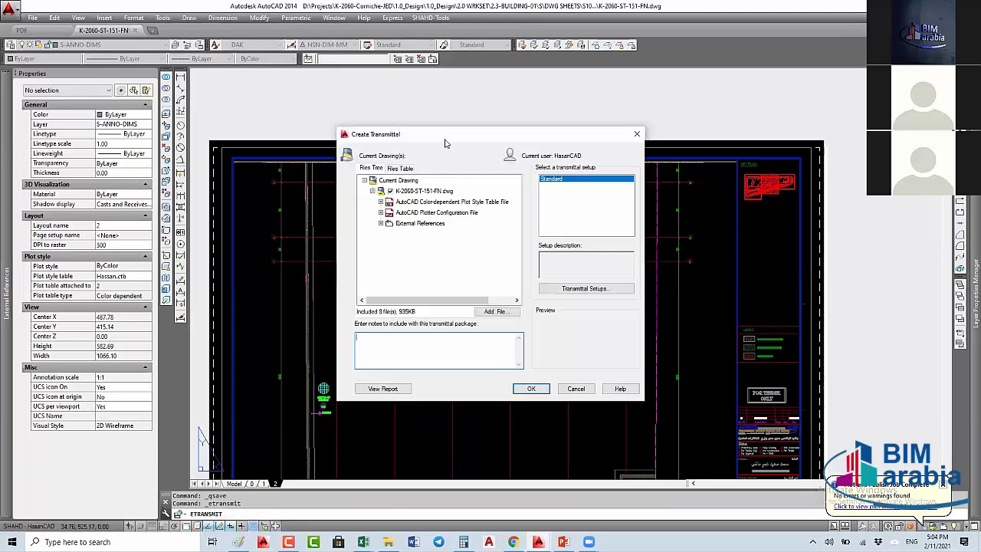
Step: Reposition Create Transmittal, check the plot style table entry, collapse the drawing node, then choose Add File
left_click_drag(444, 136, 420, 118)
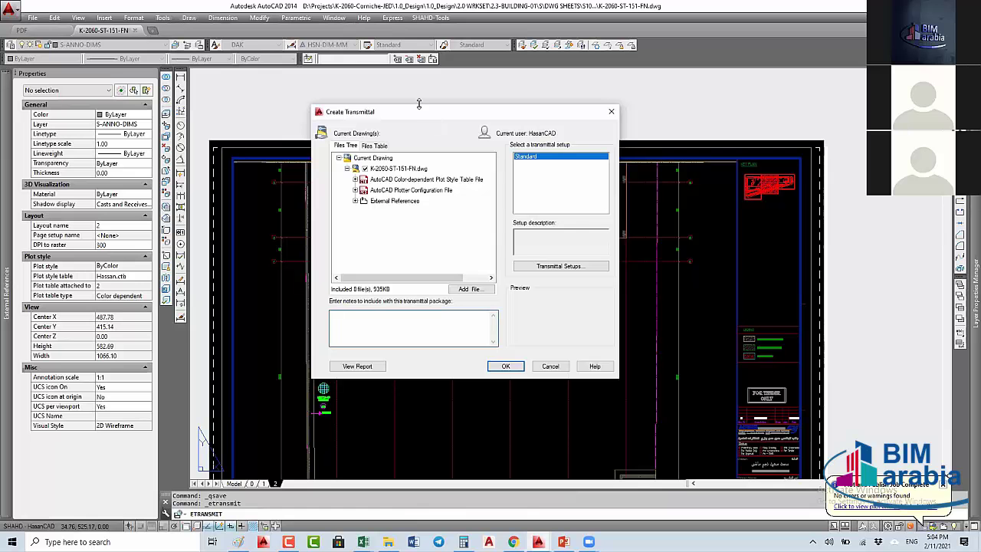
left_click(392, 181)
left_click(346, 170)
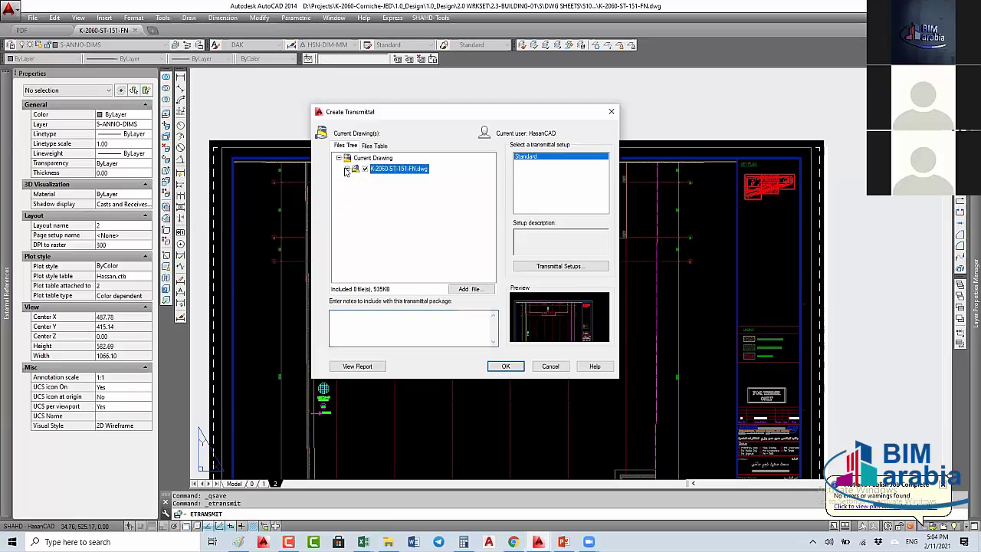
left_click(469, 295)
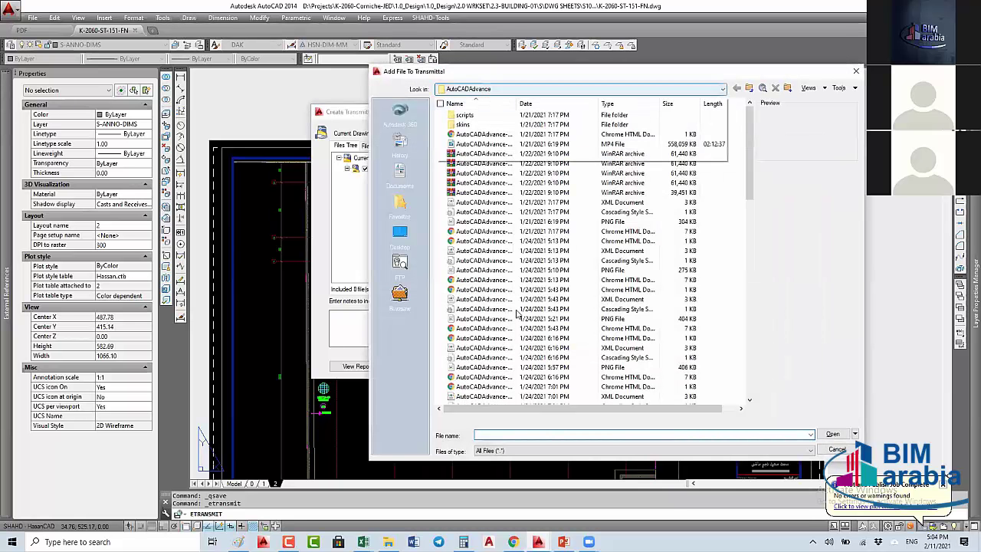
Step: Browse from drive D through Projects\K-2060-Corniche-JED\1.0_Design\2.0 WRKSET into 2.3-BUILDING-01
left_click(498, 89)
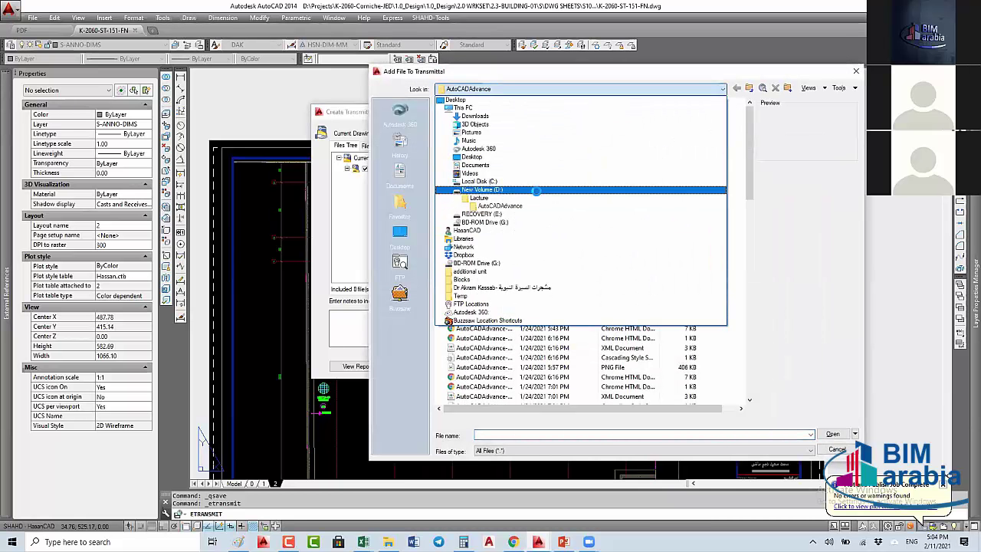
left_click(536, 191)
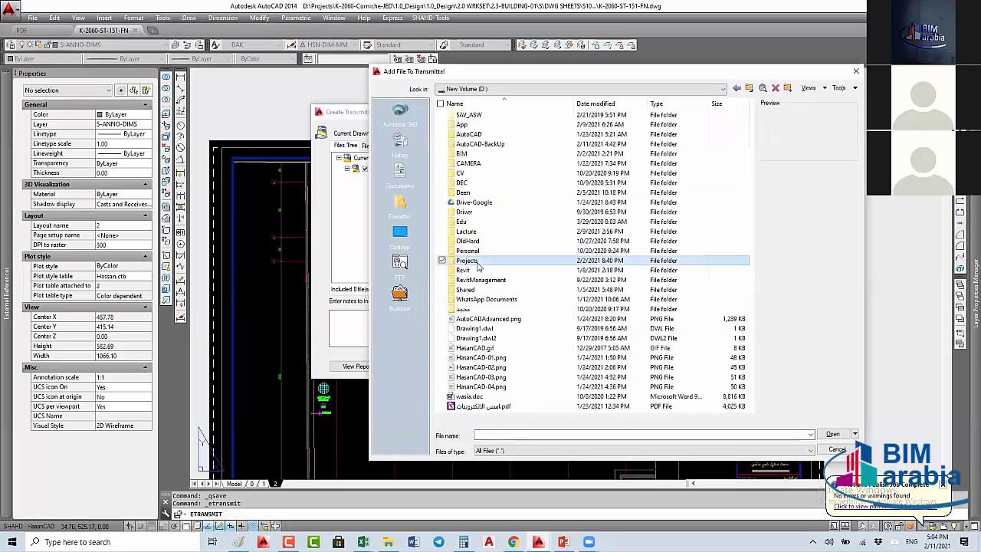
double_click(467, 260)
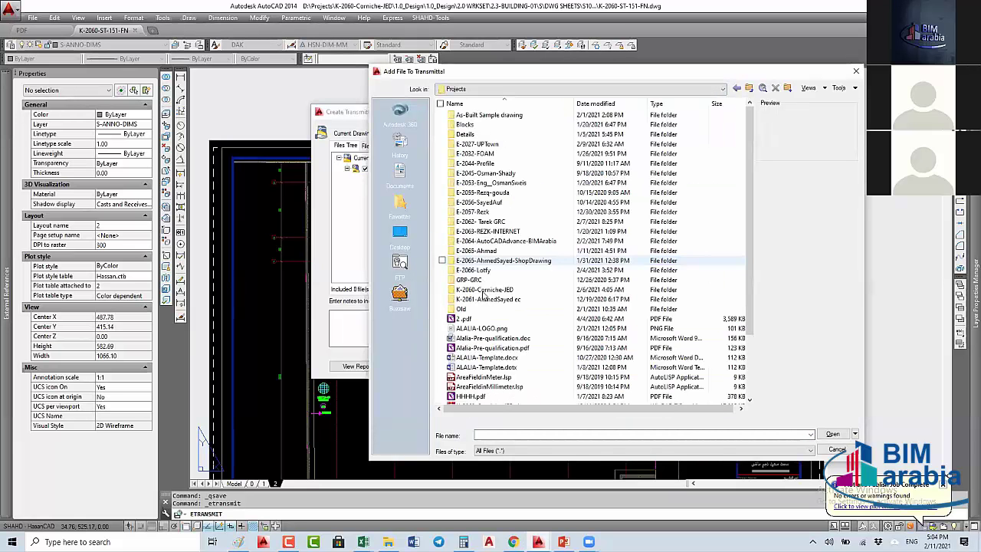
double_click(481, 290)
left_click(478, 115)
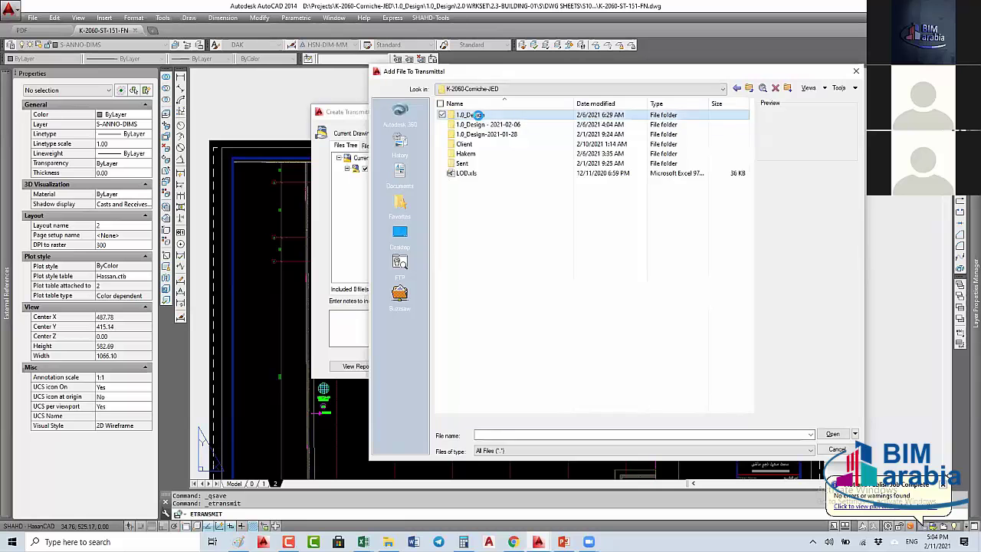
double_click(479, 115)
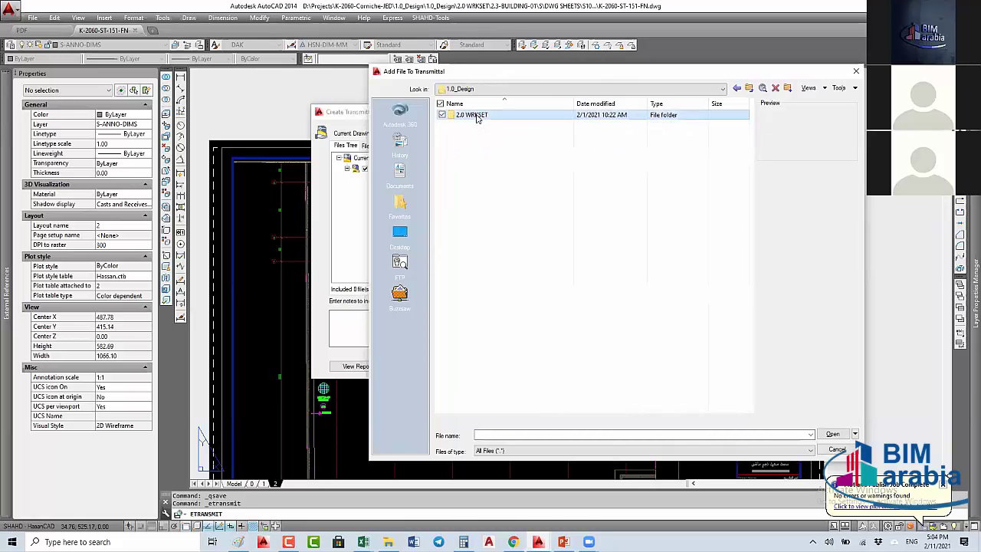
double_click(477, 116)
left_click(478, 124)
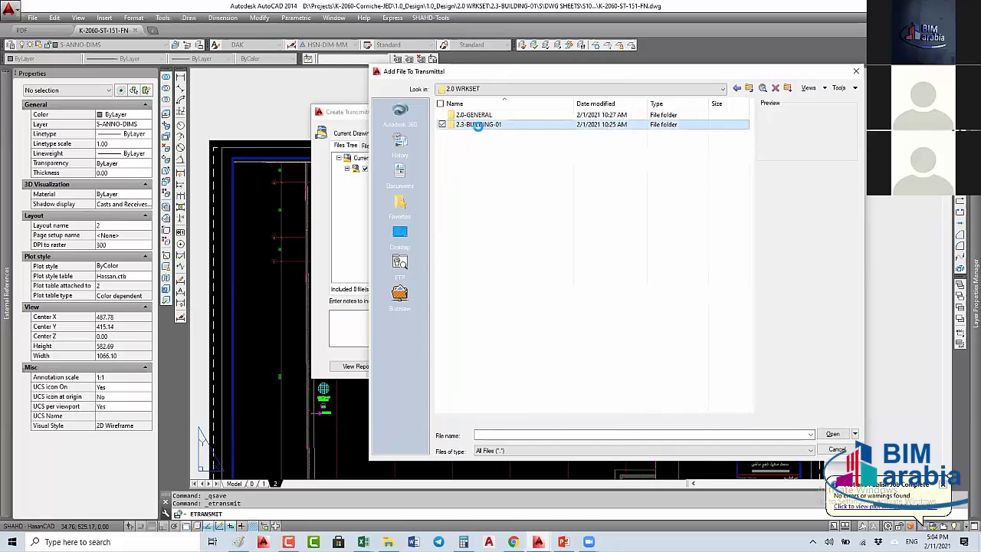
double_click(475, 125)
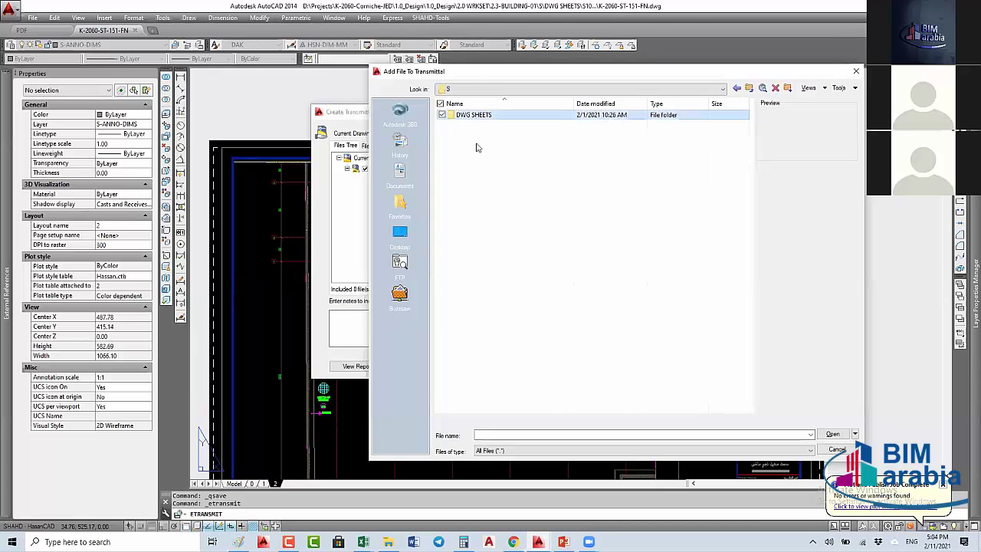
Step: Open DWG SHEETS\S100-PLANS and add drawings 152-GR through 155-4TH to the transmittal
double_click(478, 114)
left_click(483, 124)
double_click(483, 124)
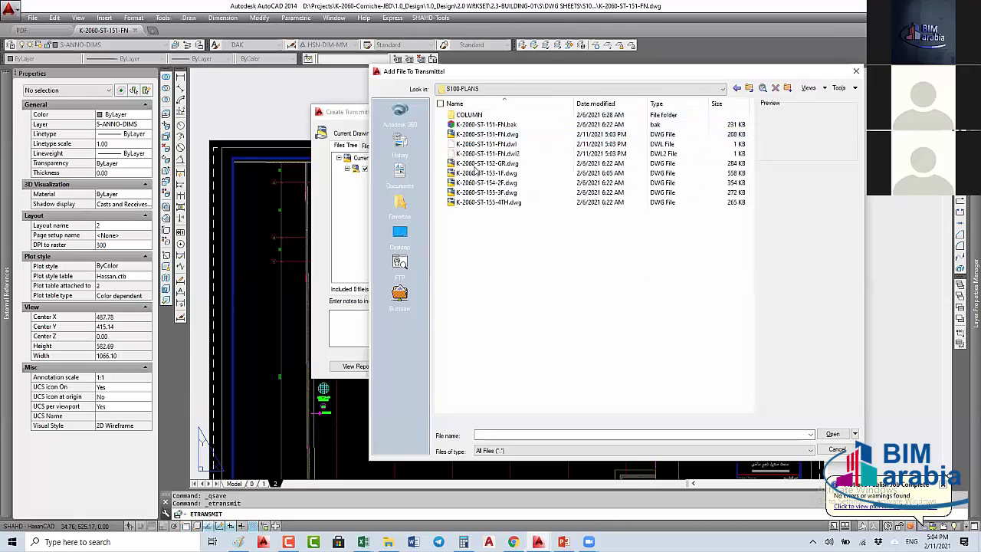
left_click_drag(471, 159, 515, 228)
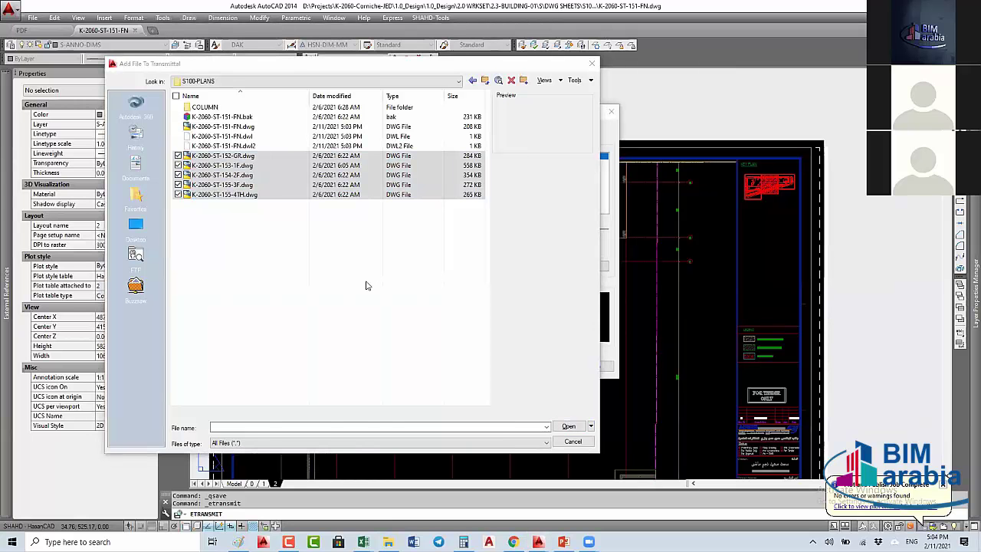
left_click_drag(208, 151, 240, 218)
left_click(568, 427)
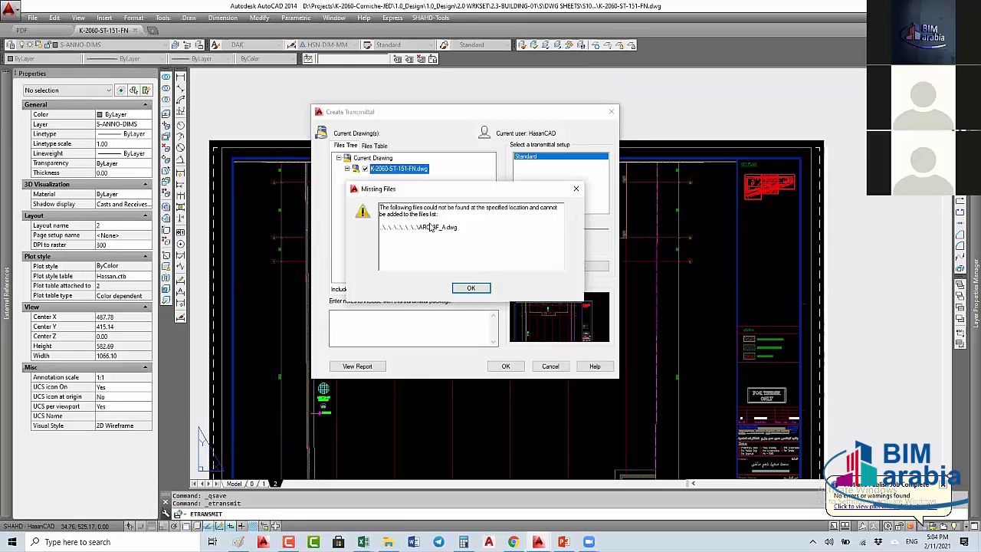
Step: Dismiss the 3F_A.dwg Missing Files warning and close the extra Add File browser
left_click(472, 289)
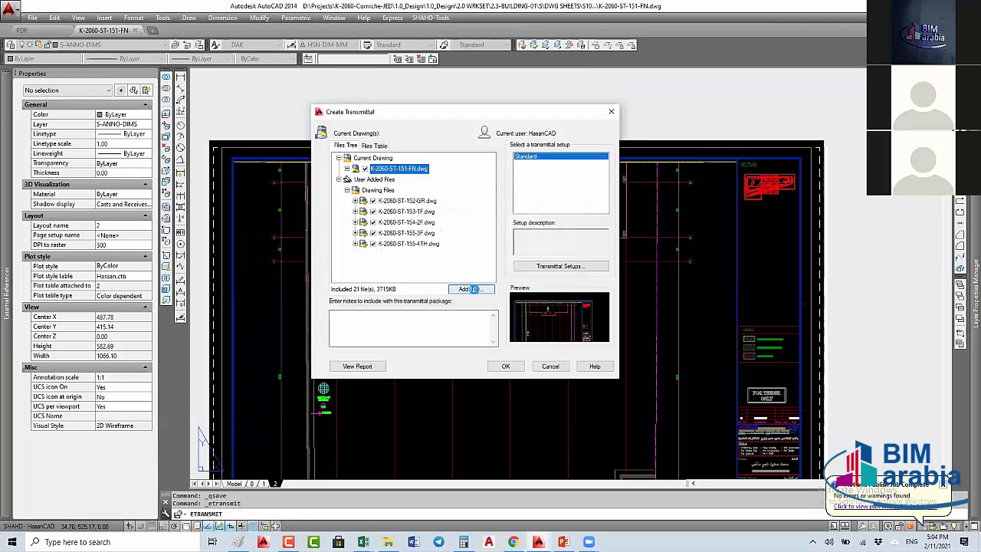
left_click(473, 289)
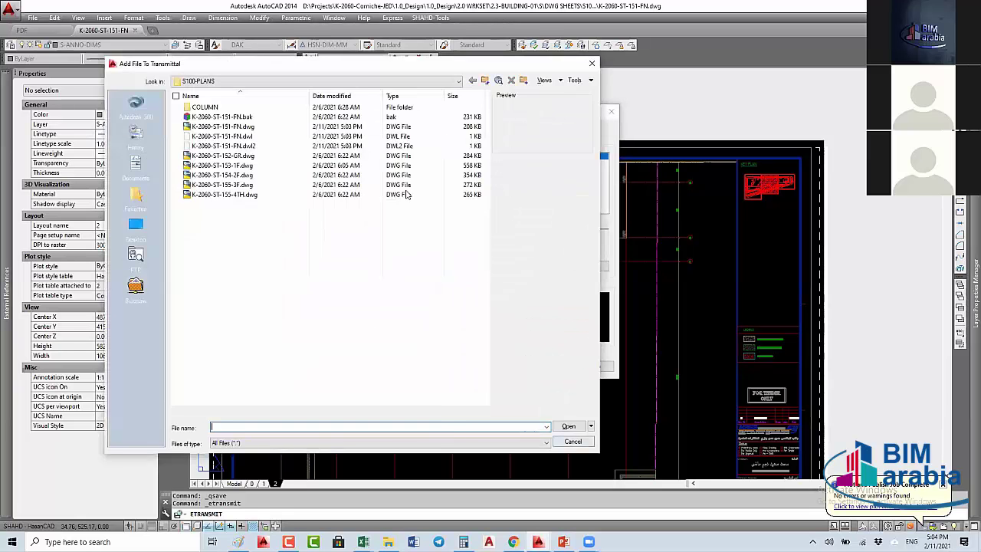
double_click(406, 195)
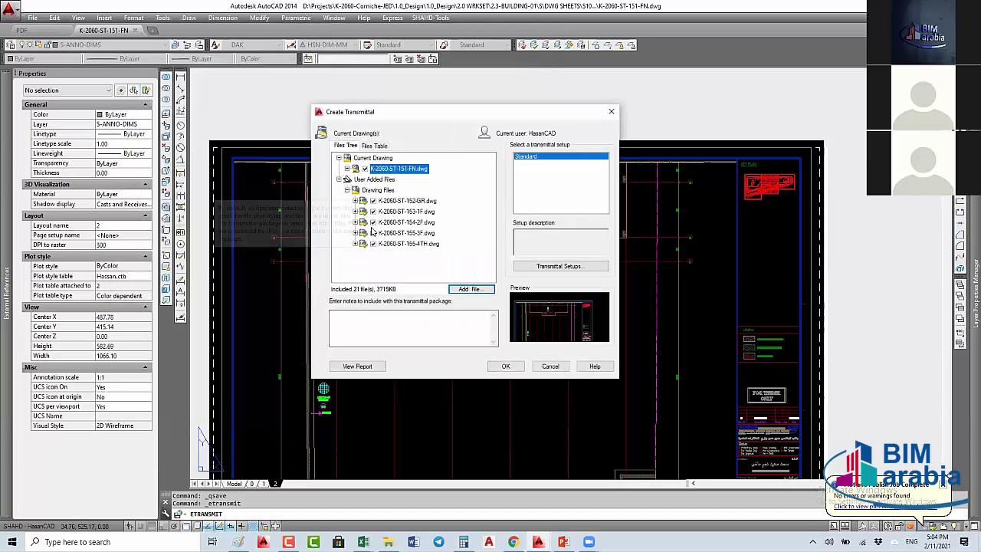
left_click(348, 190)
left_click(372, 158)
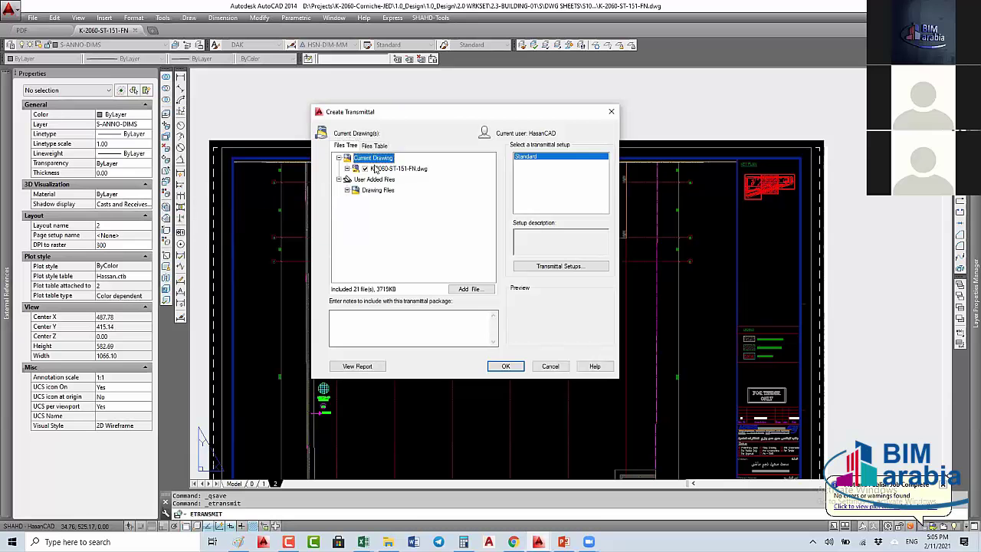
Step: Expand User Added Files > Drawing Files to confirm the five drawings, then open Transmittal Setups
left_click(374, 179)
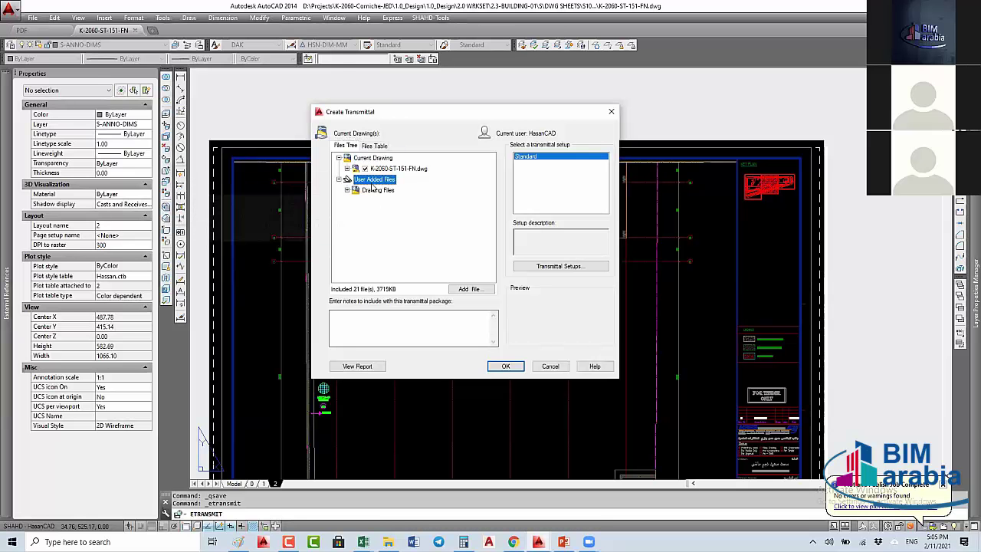
left_click(339, 179)
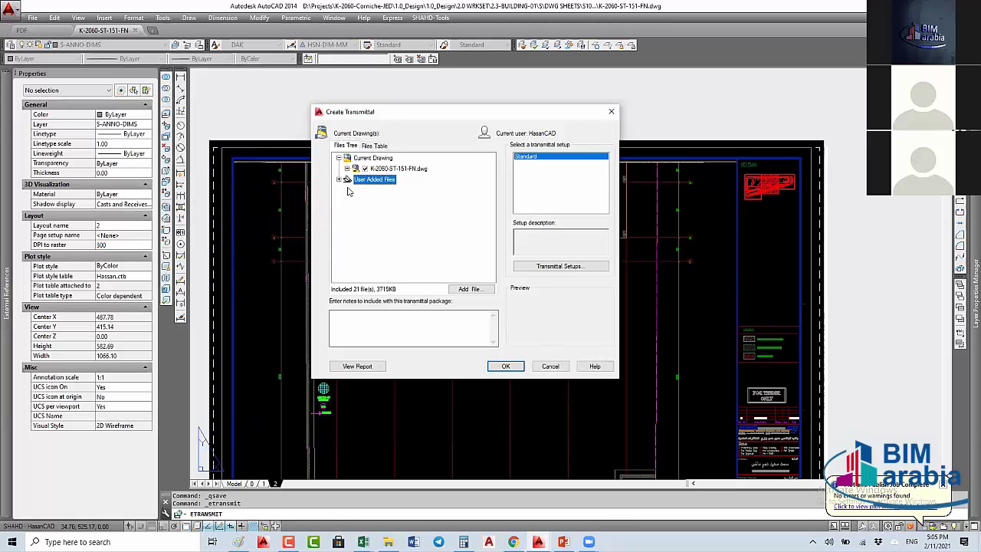
left_click(338, 179)
double_click(377, 190)
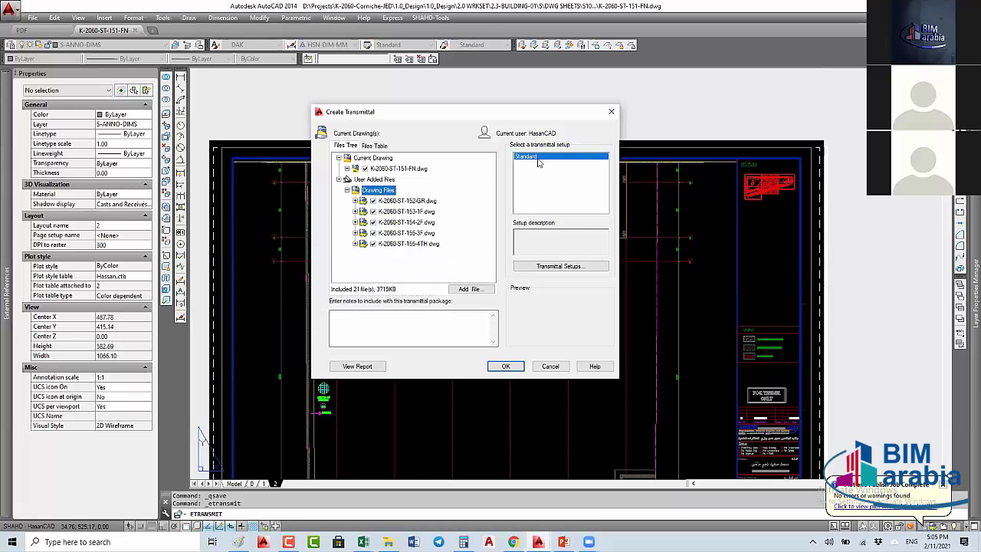
left_click(554, 269)
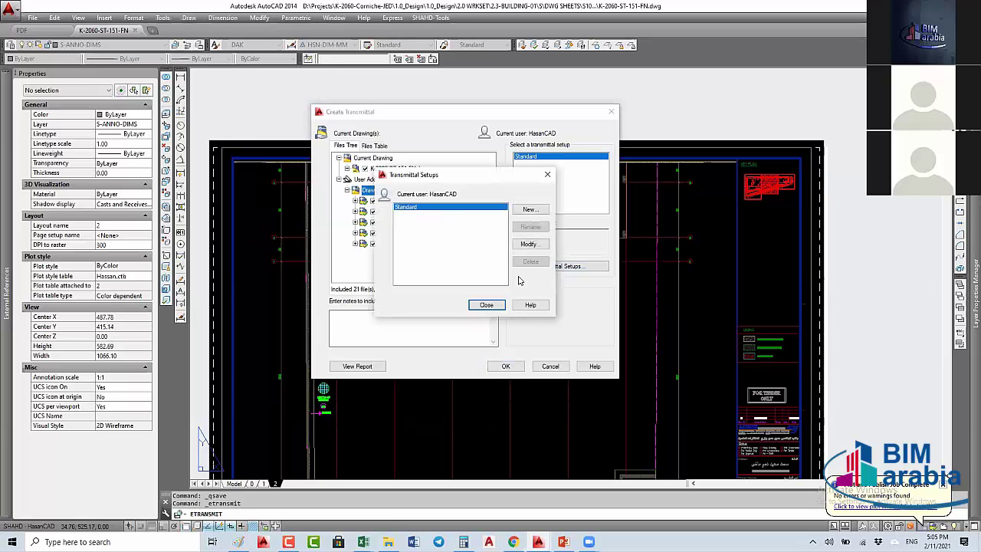
Step: Name a new Standard-based transmittal setup SHAHD and continue into its settings
left_click(525, 210)
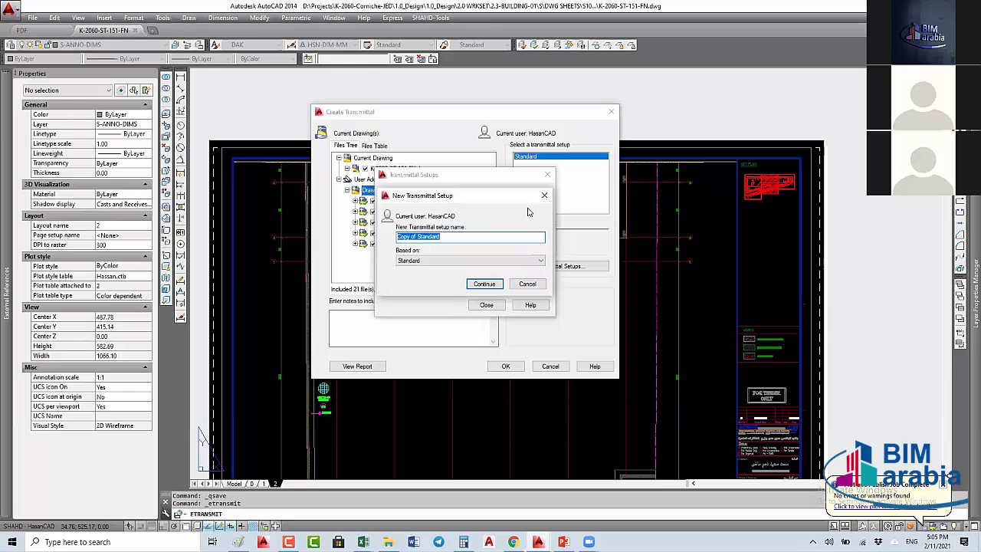
type("SHAH")
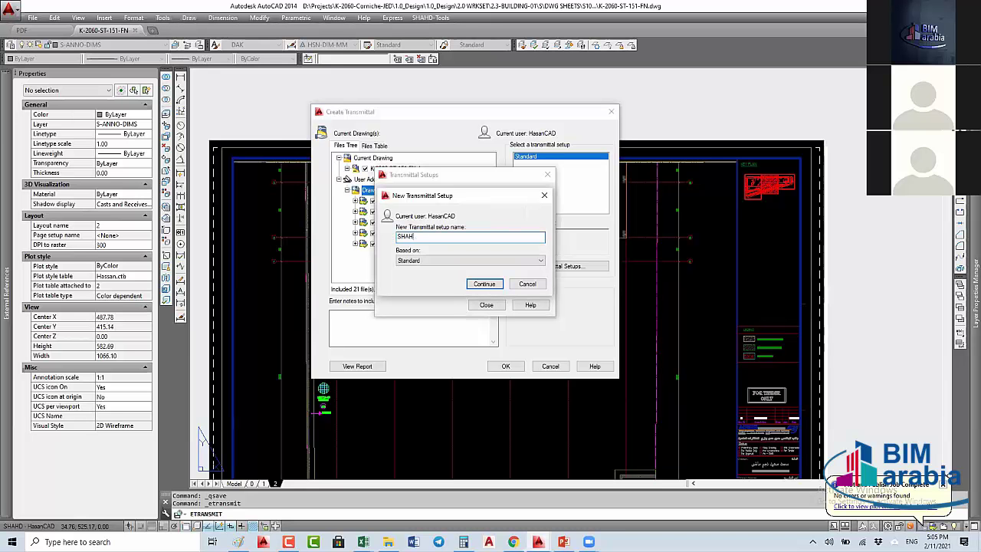
type("D")
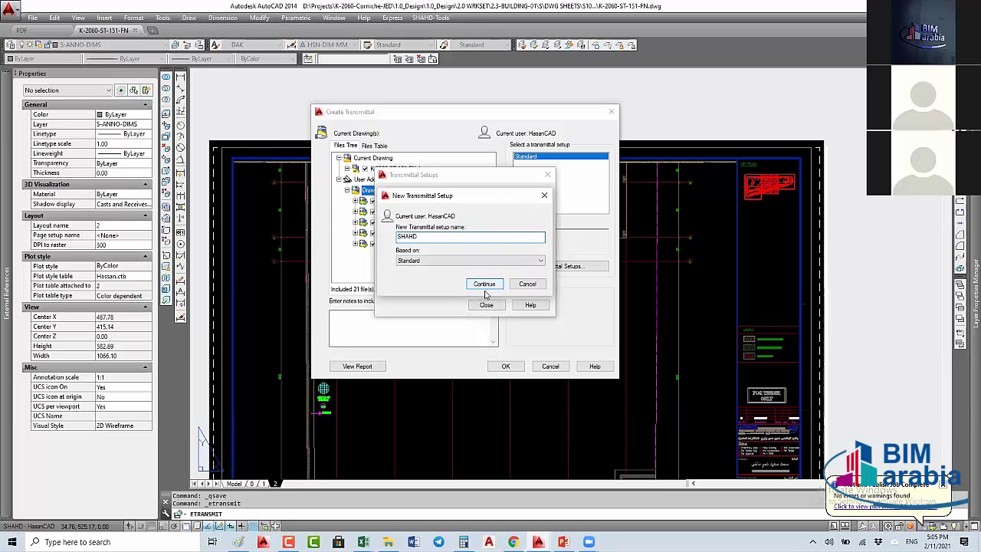
key("Tab")
left_click(485, 287)
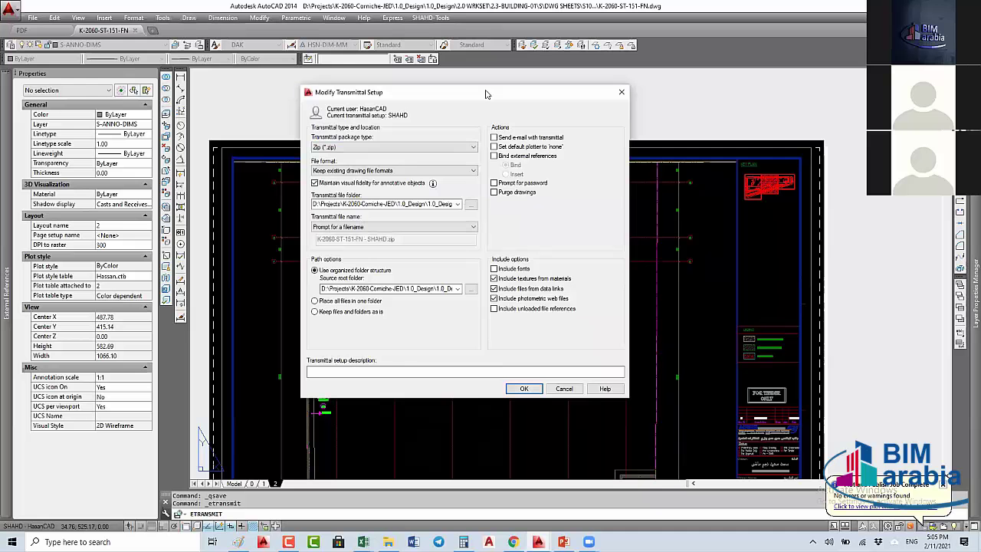
left_click_drag(486, 94, 485, 88)
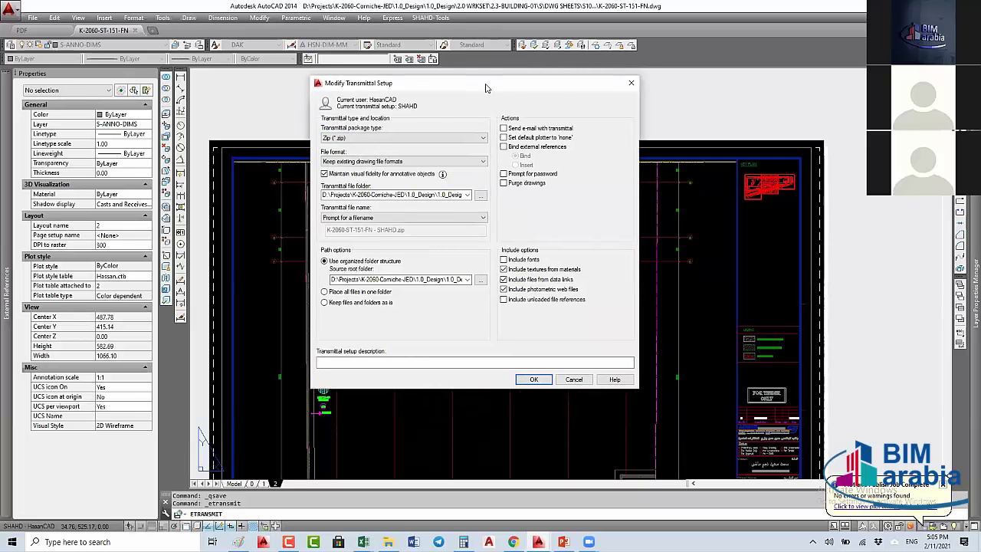
left_click(377, 139)
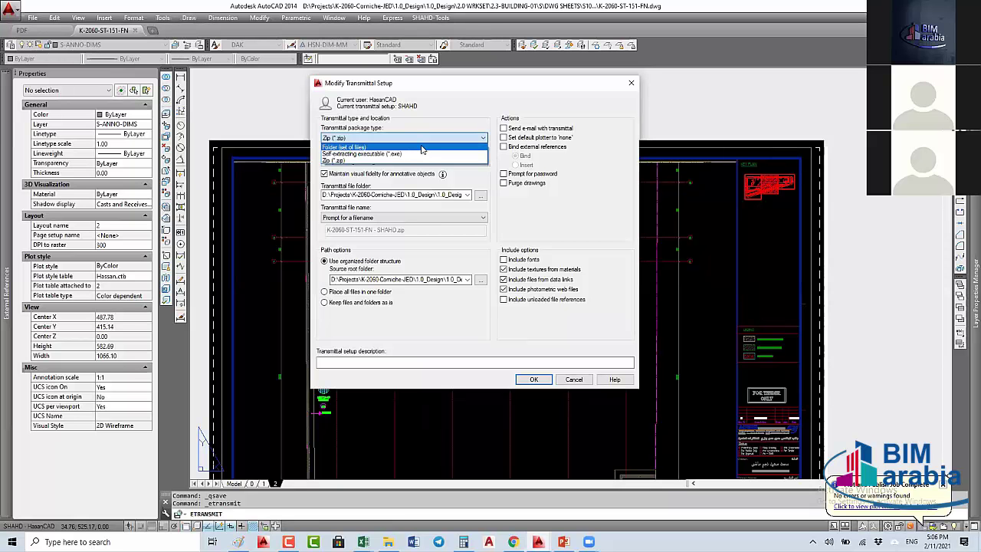
left_click(426, 160)
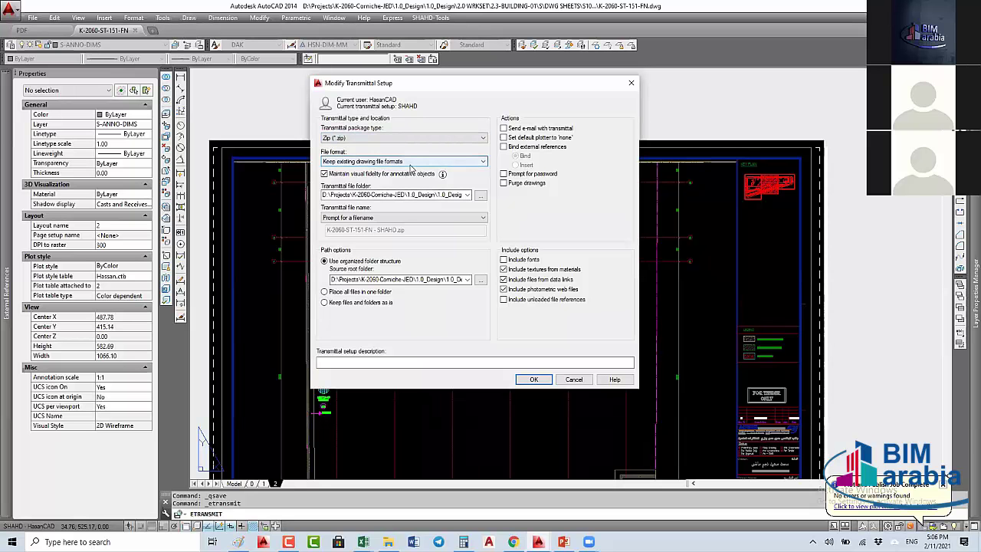
left_click(412, 162)
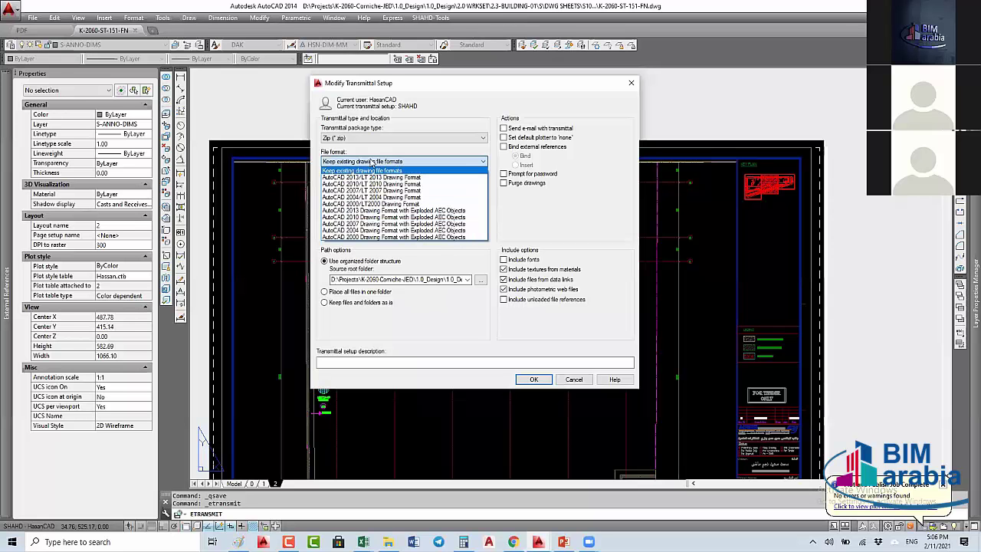
left_click(385, 158)
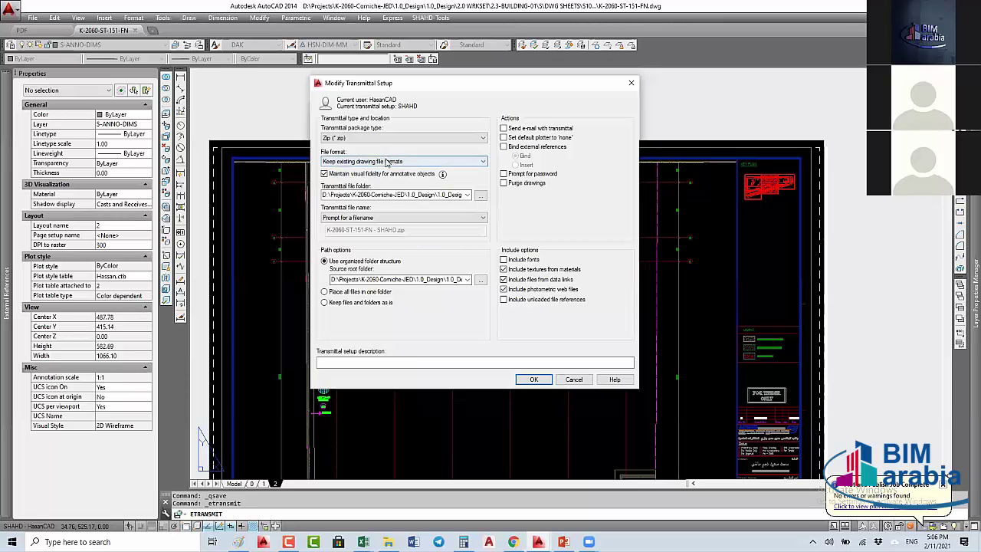
mouse_move(388, 162)
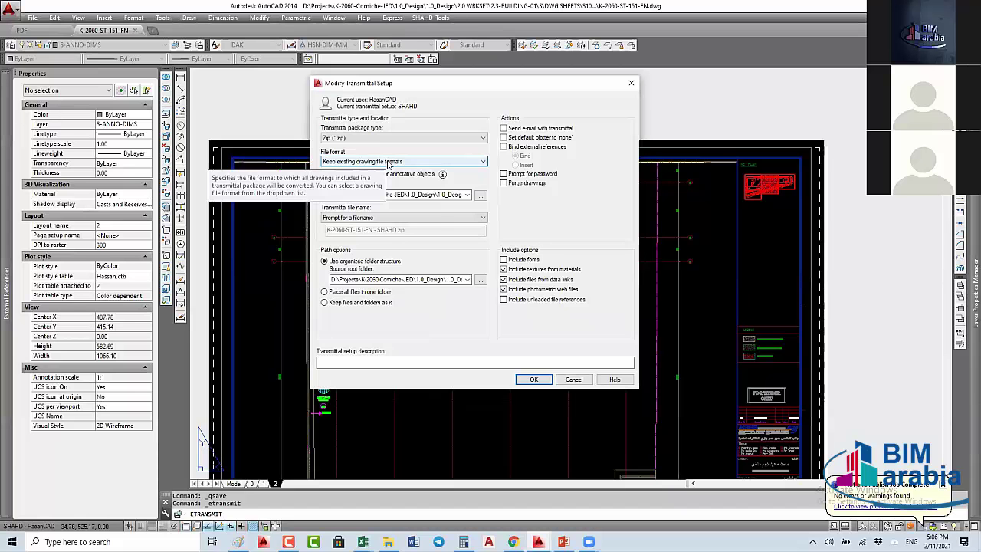
left_click(388, 161)
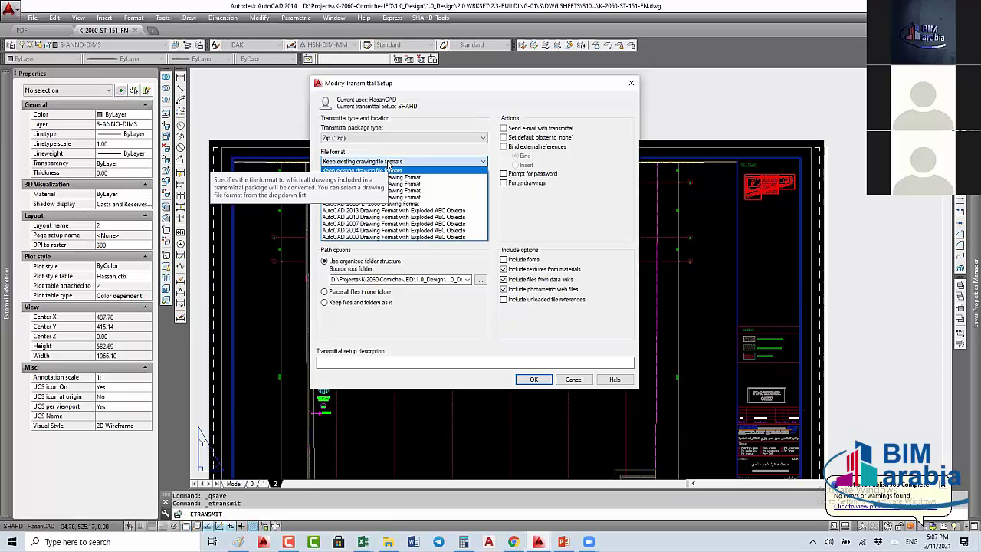
left_click(411, 161)
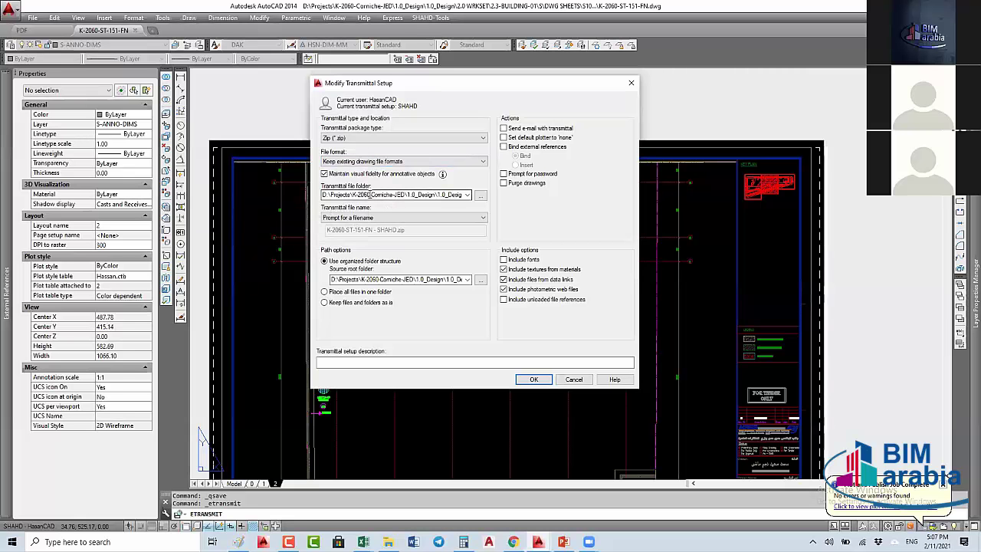
left_click(371, 195)
left_click(436, 195)
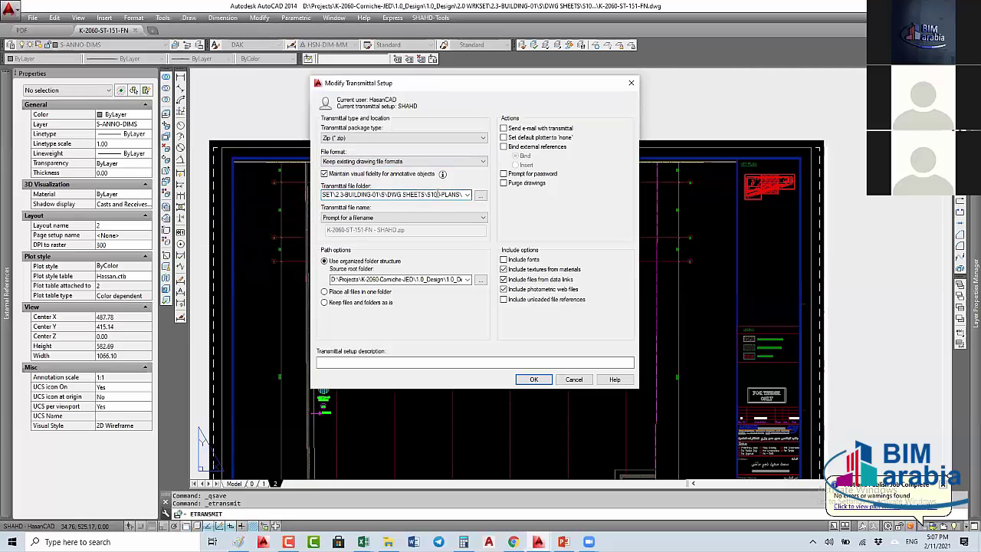
left_click_drag(437, 195, 463, 195)
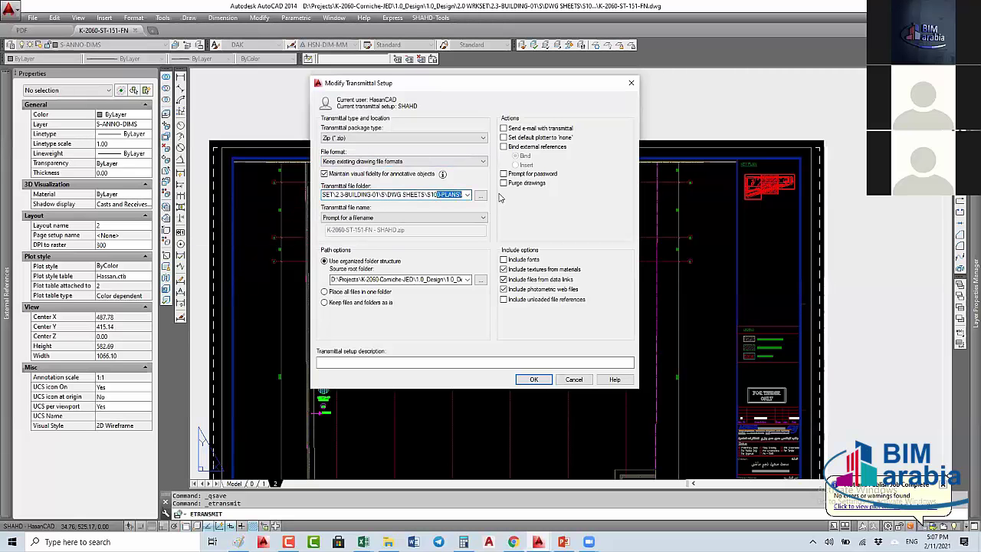
left_click(482, 197)
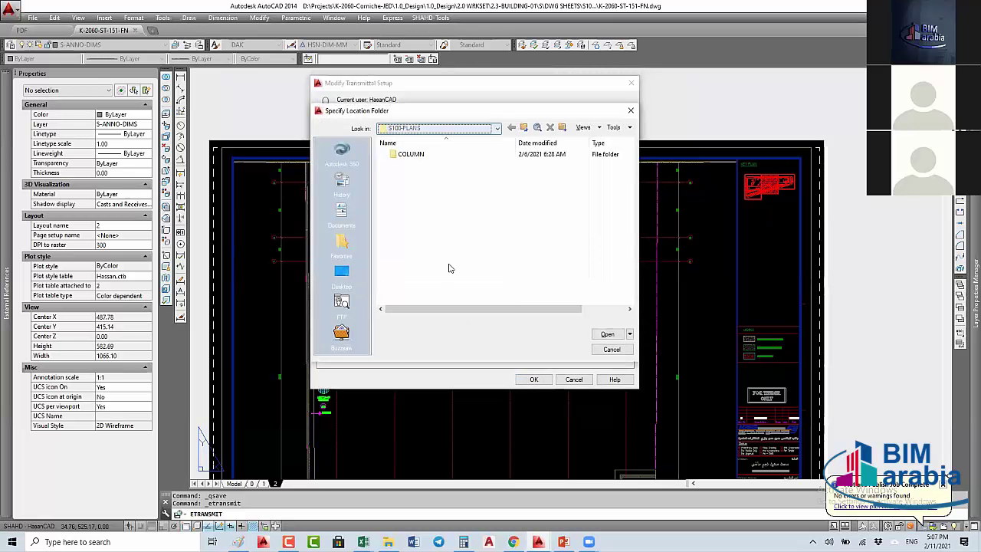
key("F4")
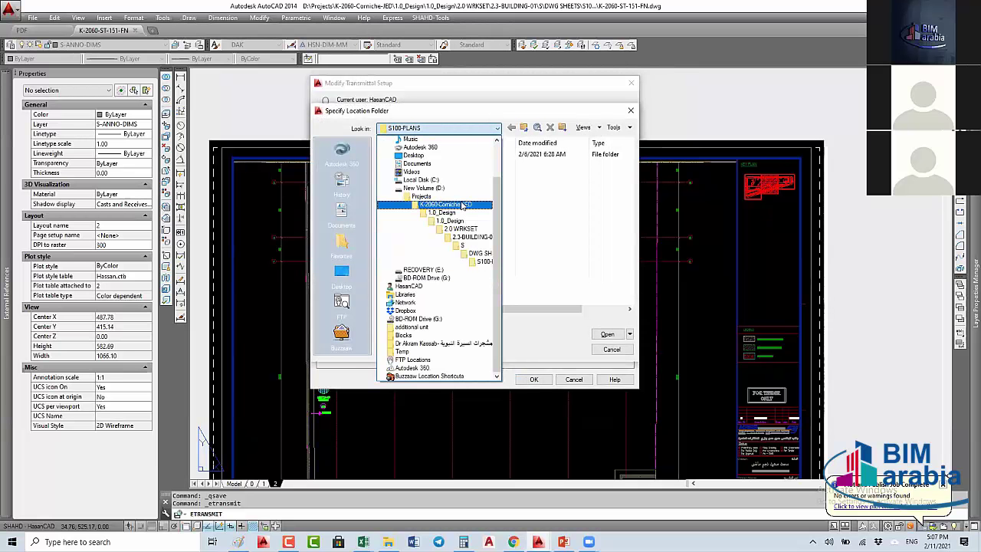
left_click(460, 203)
left_click(607, 334)
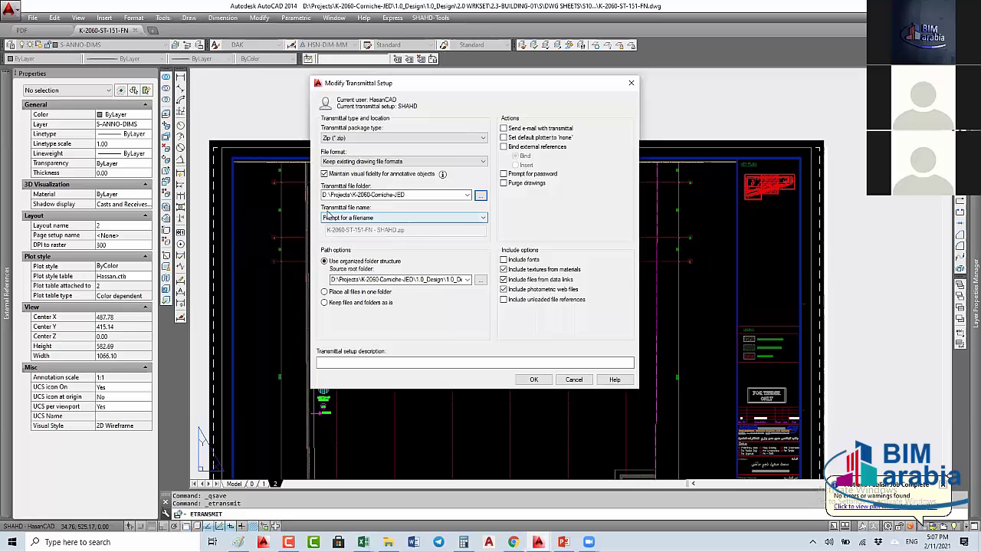
left_click(388, 220)
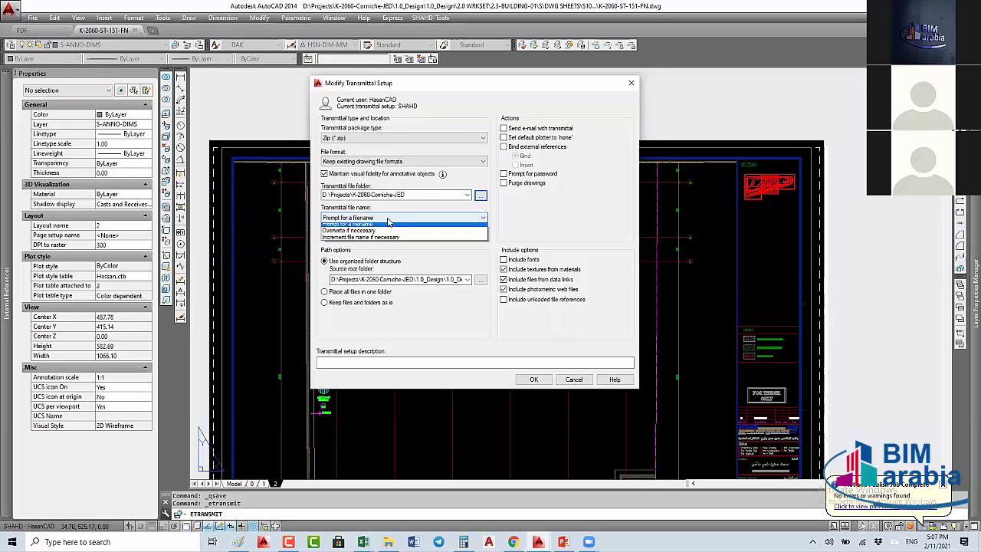
left_click(387, 221)
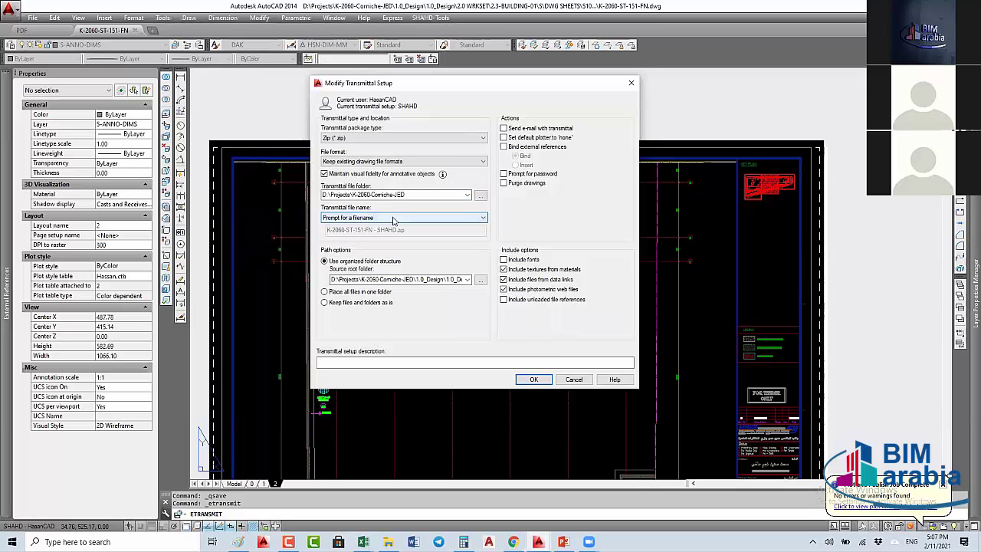
left_click(393, 220)
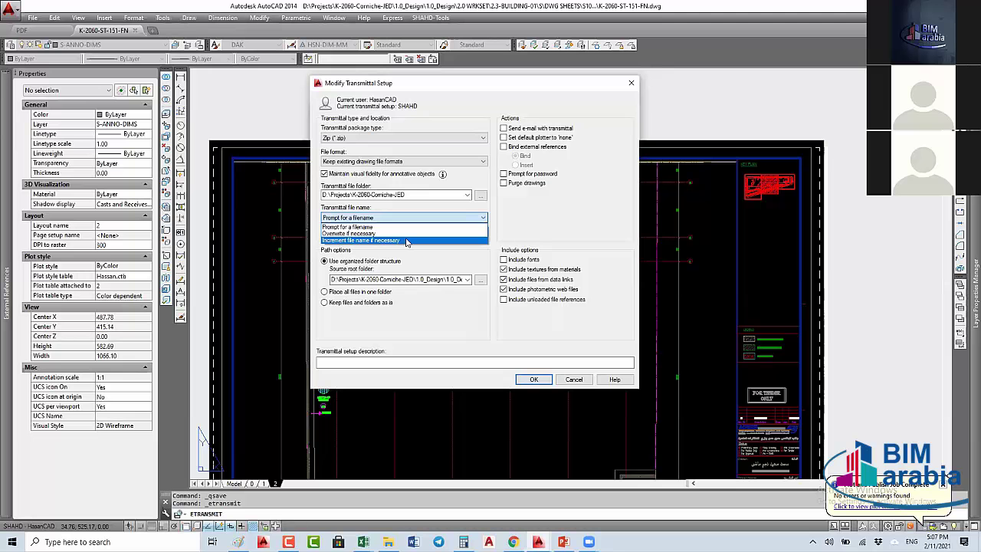
left_click(376, 220)
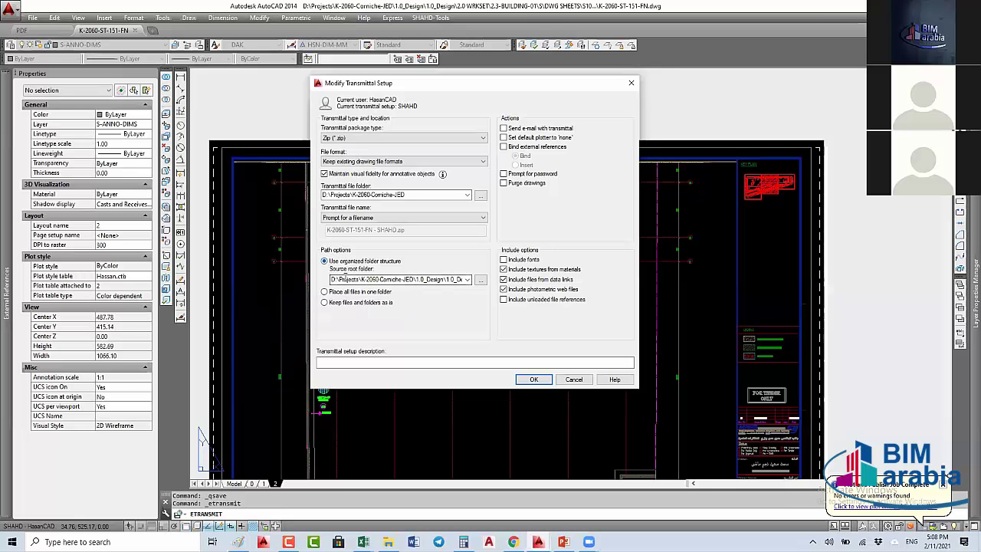
Step: Review the source root folder path, then set path options to 'Keep files and folders as is'
left_click_drag(333, 279, 463, 279)
left_click(358, 279)
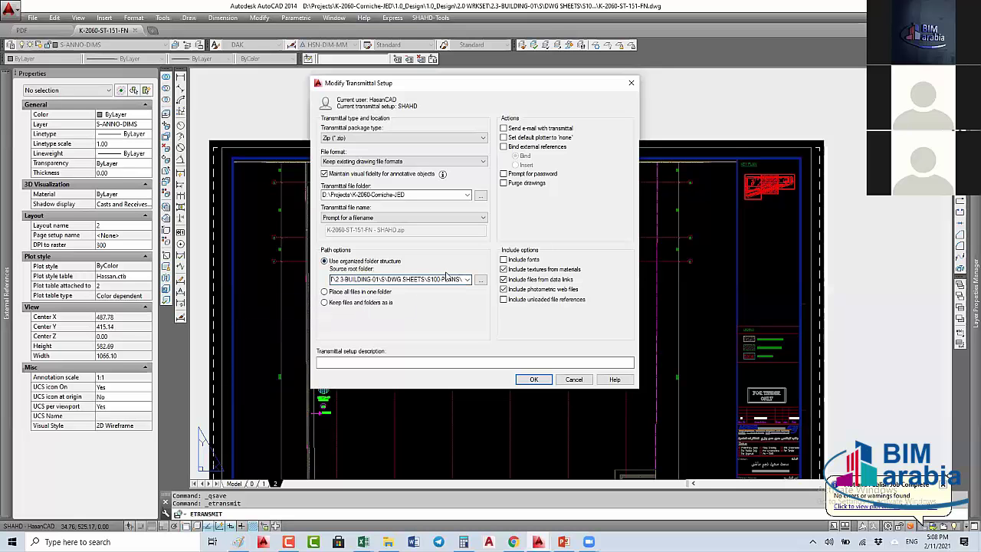
key("Home")
left_click(333, 293)
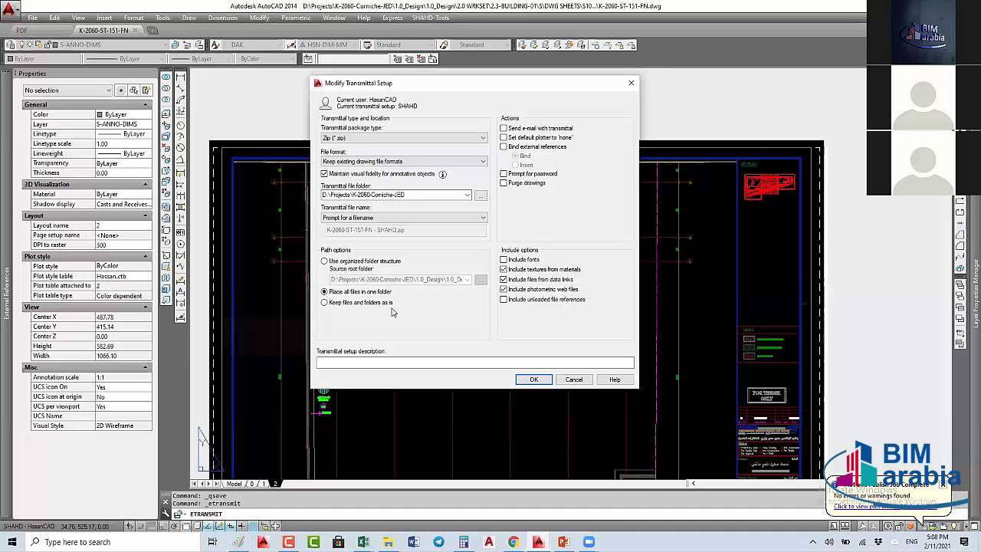
mouse_move(360, 302)
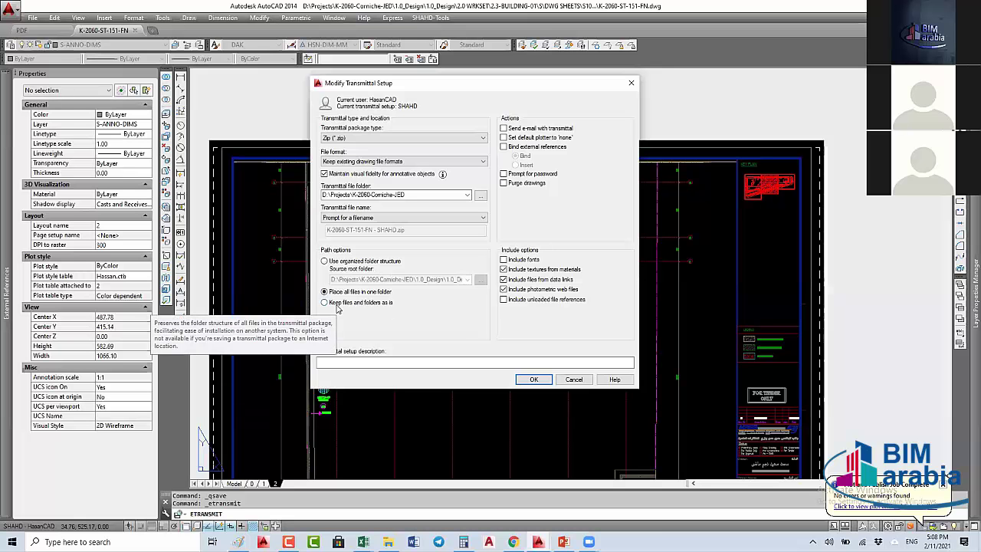
left_click(325, 304)
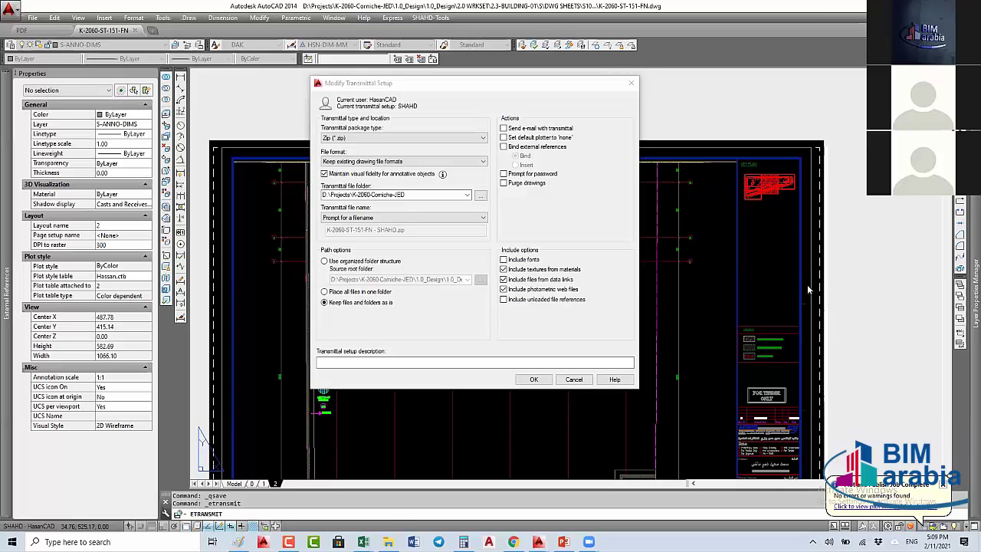
Step: Leave e-mail sending off, choose 'Use organized folder structure', and enable 'Bind external references'
left_click(515, 122)
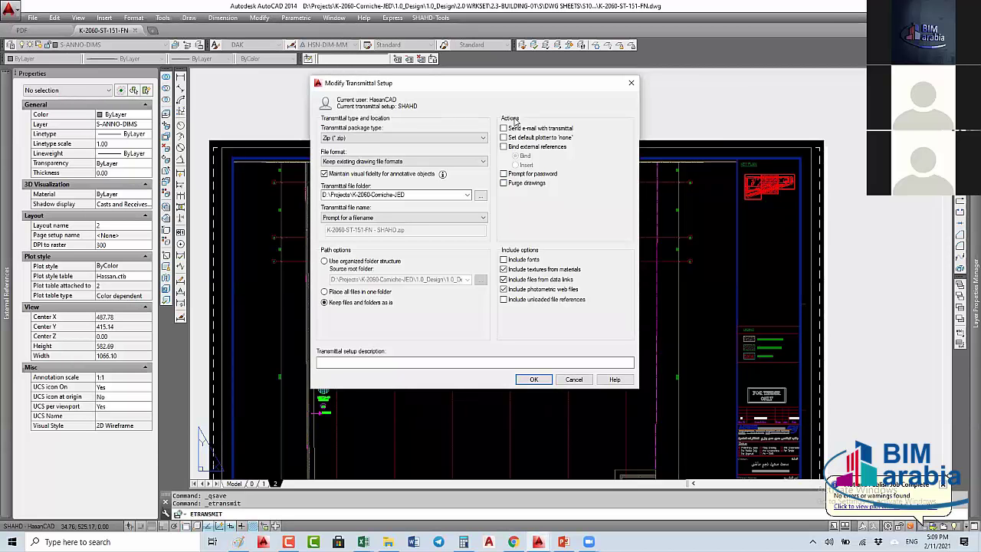
mouse_move(505, 128)
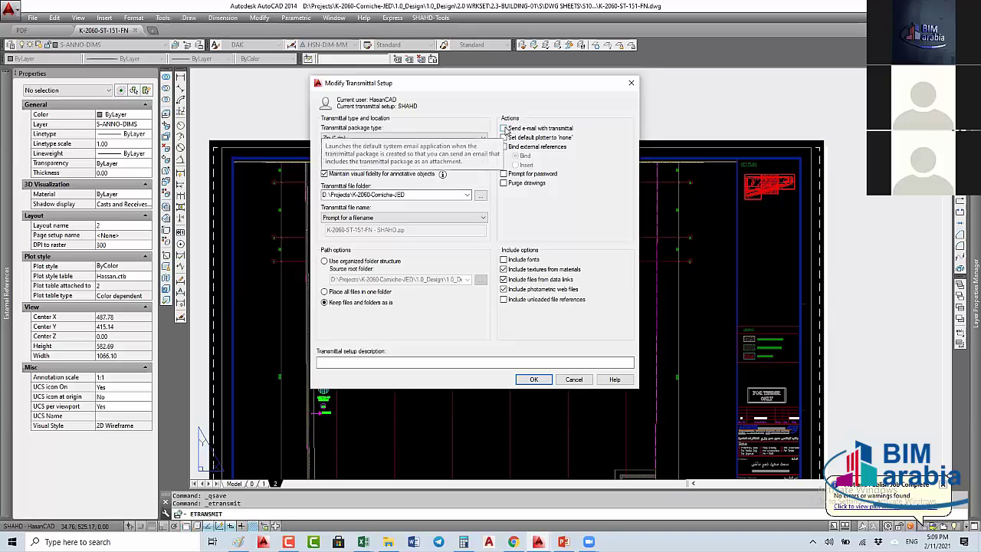
left_click(503, 128)
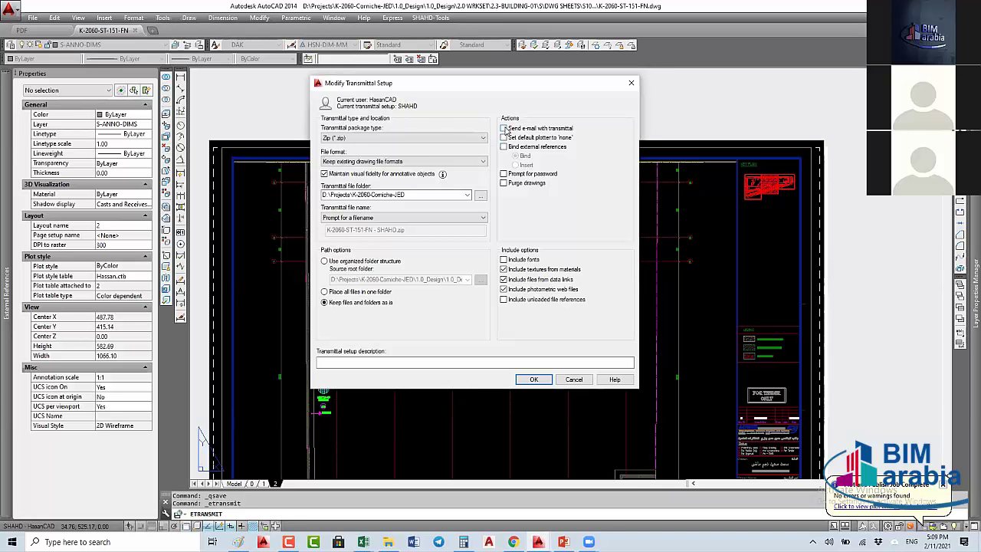
left_click(504, 129)
mouse_move(504, 138)
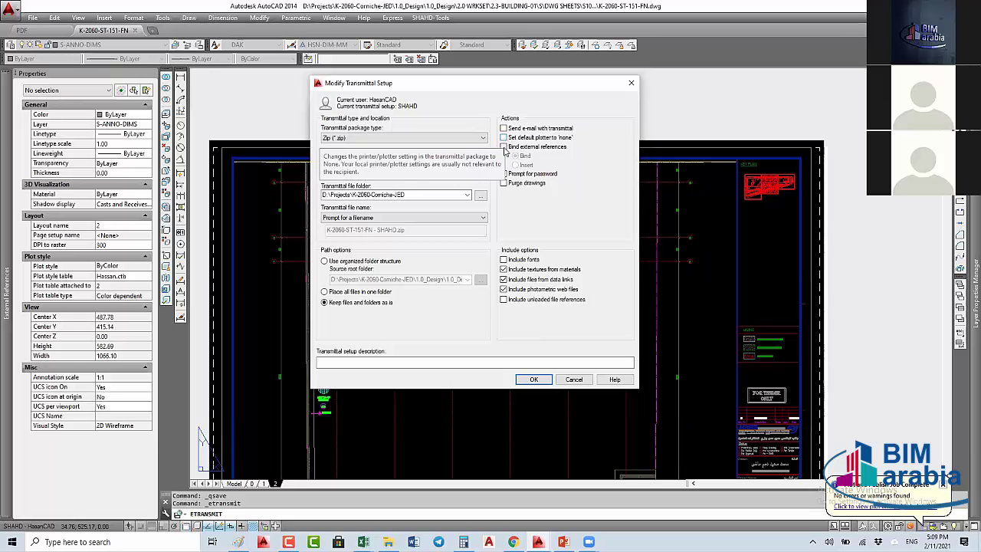
left_click(335, 264)
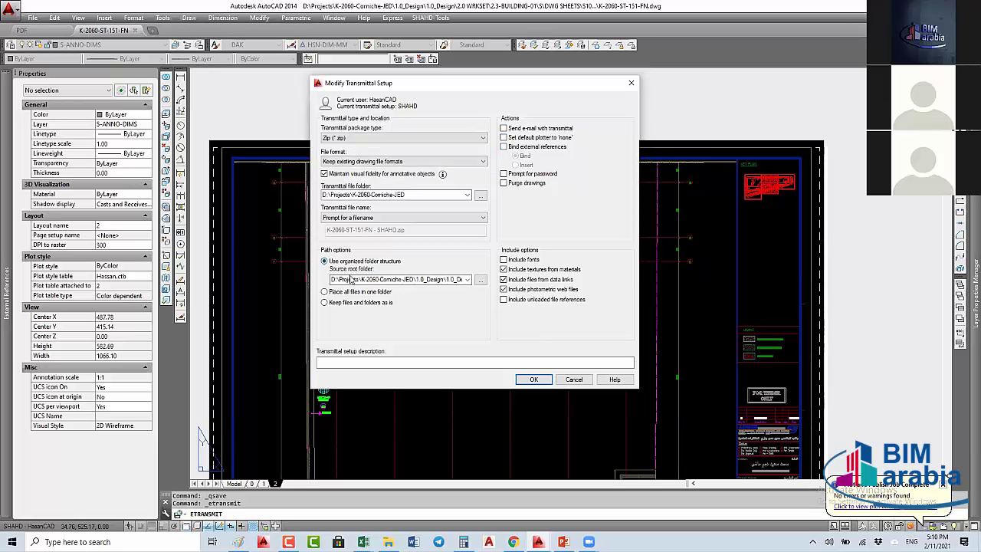
left_click(503, 147)
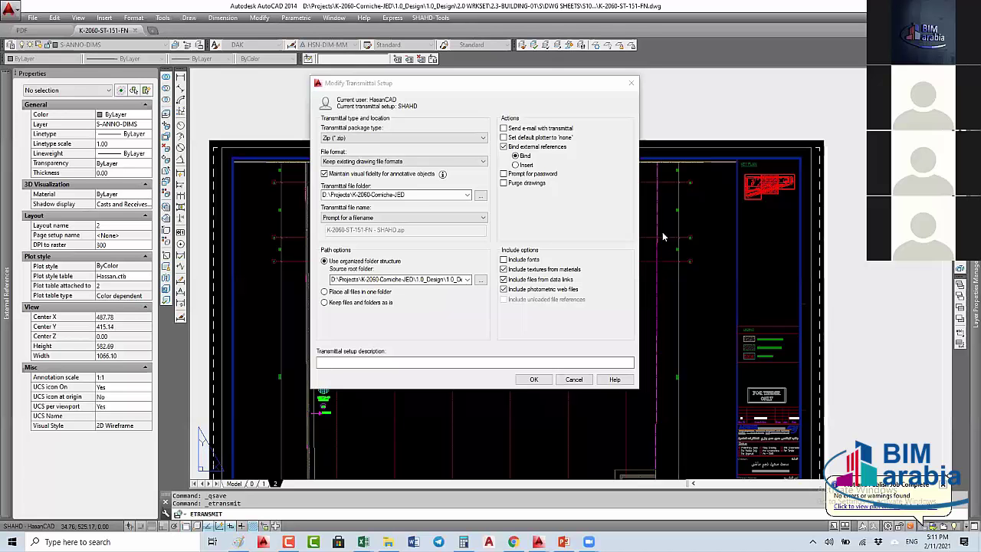
Step: Discard the setup edits and start a new transmittal setup named SHAHD
left_click(595, 388)
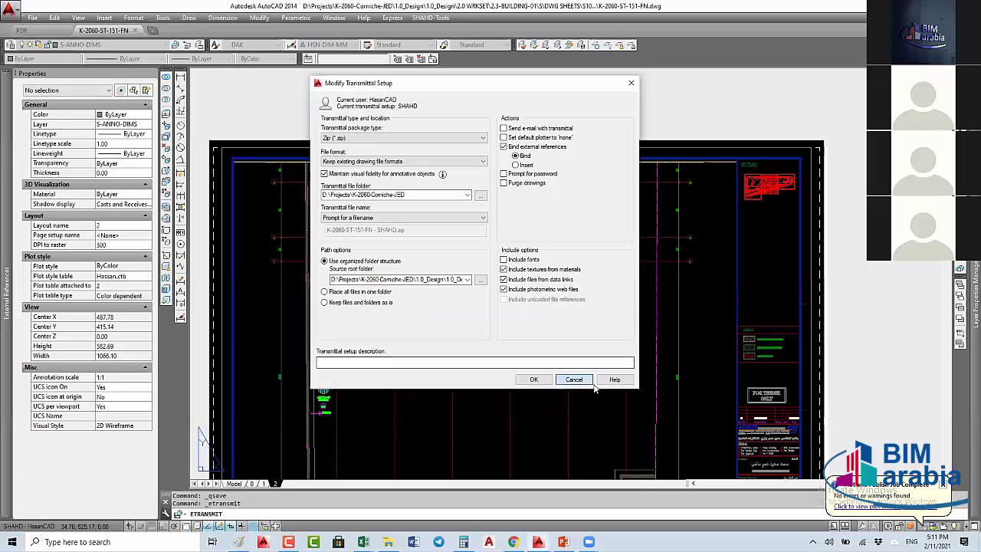
left_click(592, 383)
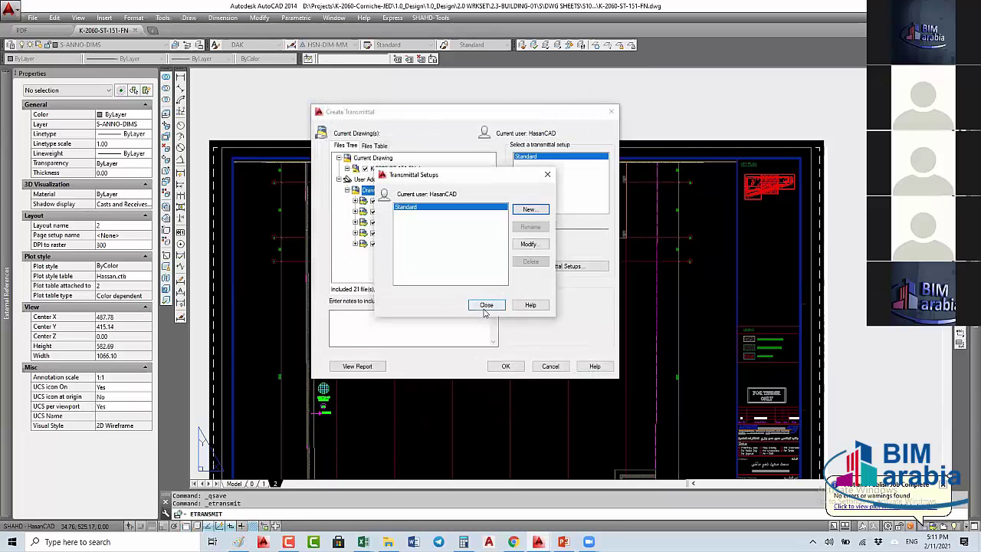
left_click(529, 210)
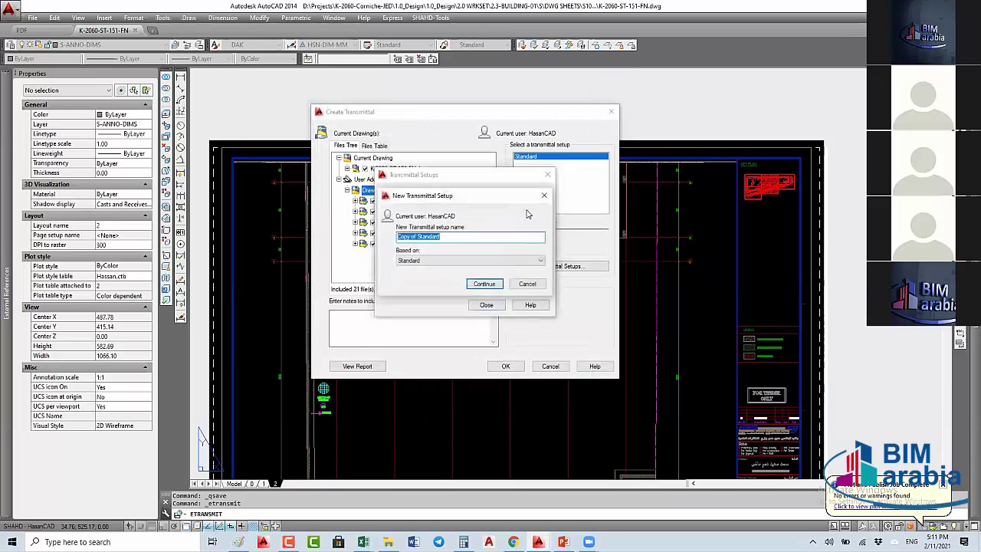
type("s")
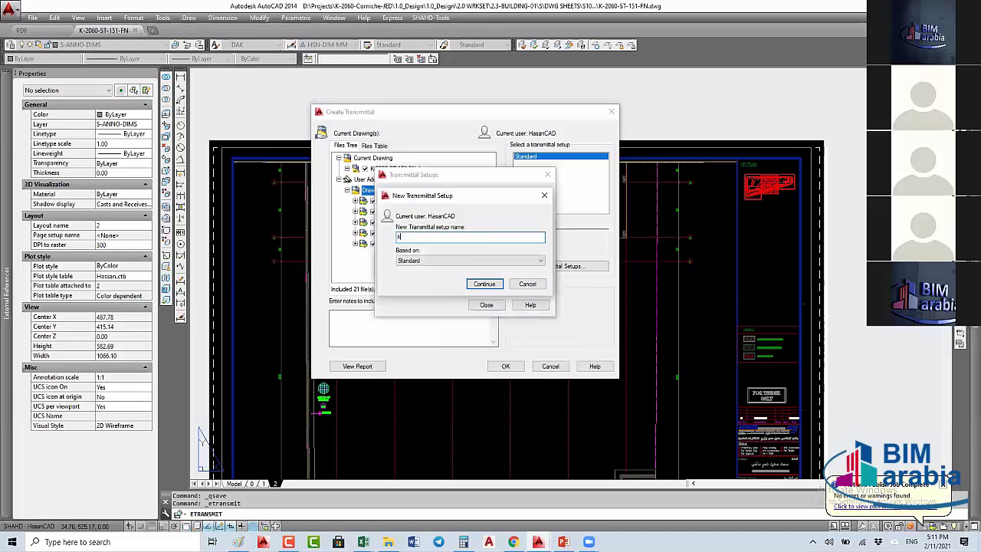
type("h")
key("BackSpace")
key("BackSpace")
type("SH")
type("A")
type("HD")
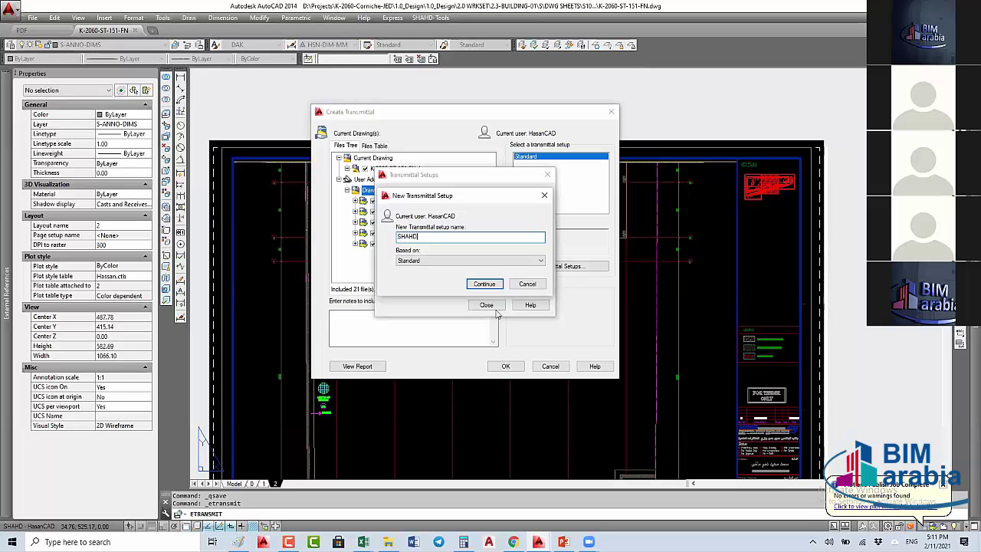
Step: Finish the SHAHD setup, cancel Create Transmittal, and bring up options for K-2060-TBLK-A0
left_click(491, 286)
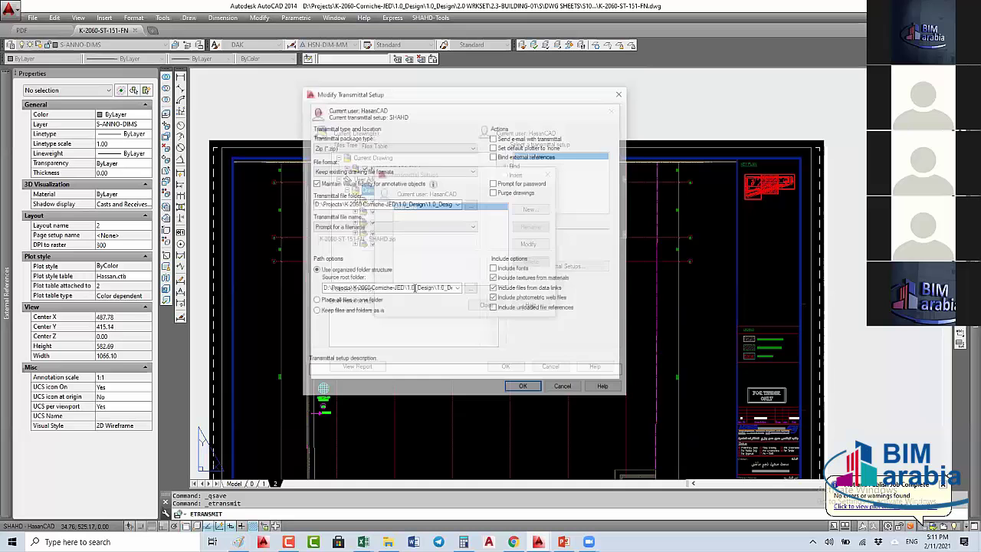
left_click(528, 385)
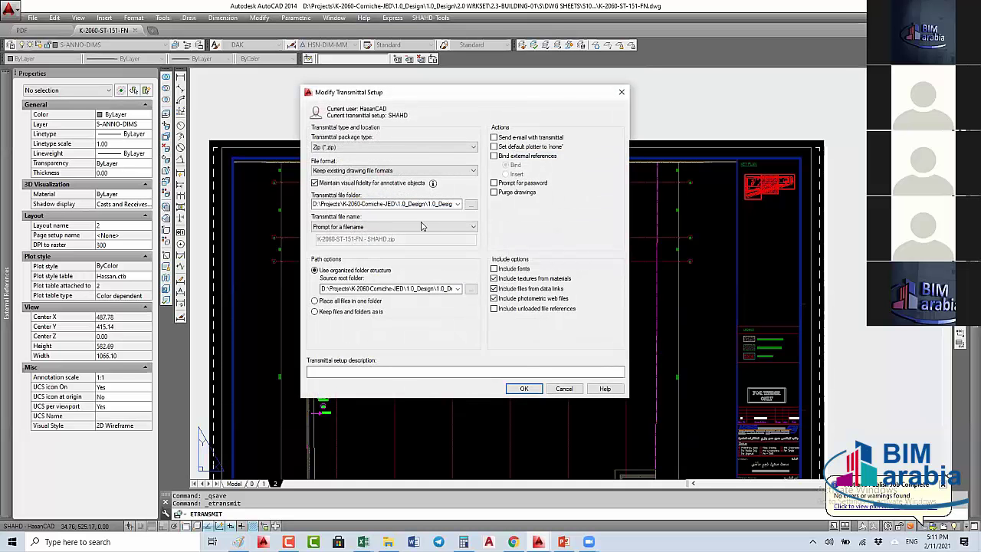
left_click(487, 306)
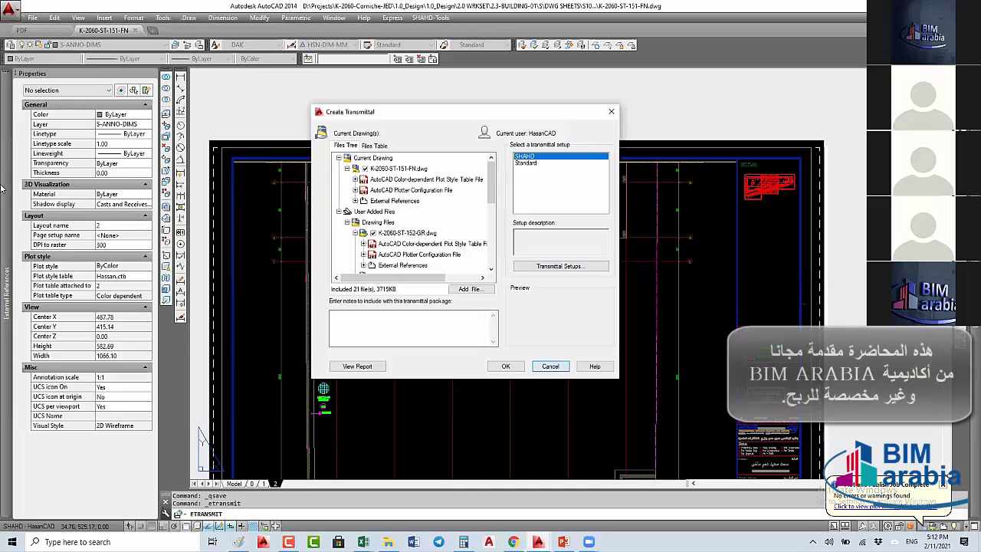
left_click(550, 367)
right_click(63, 169)
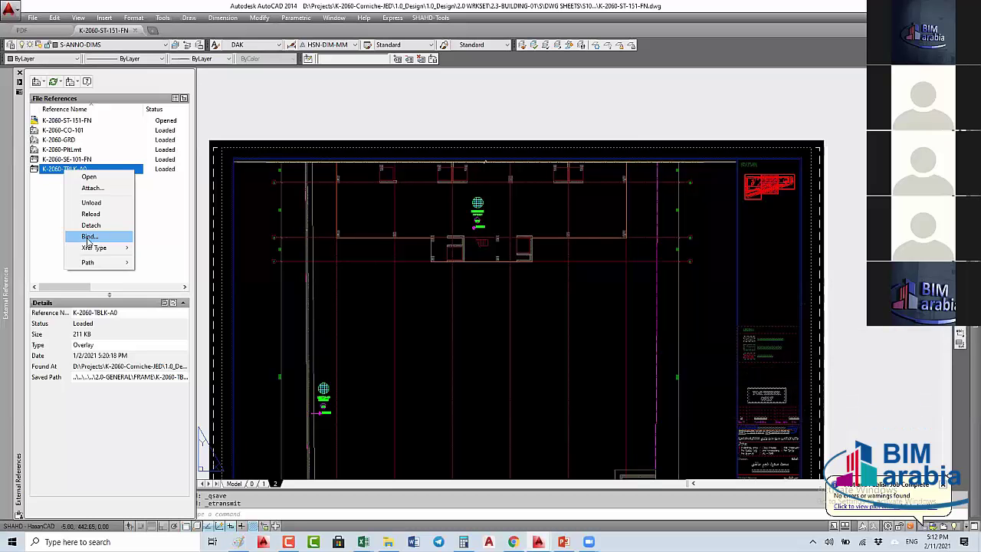
Step: Inspect the layer list for the sheet's viewport, then undo the last layer change
key("Return")
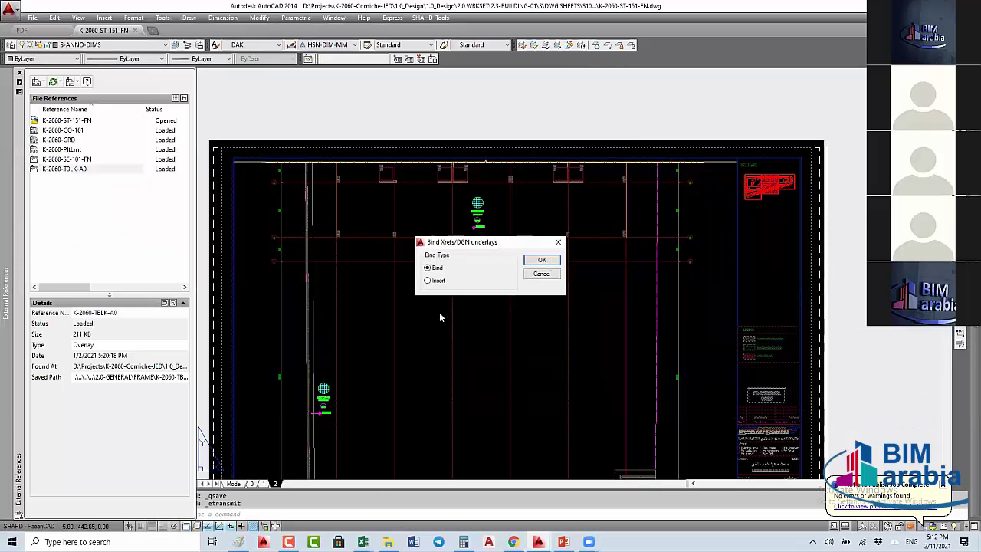
key("Escape")
double_click(338, 161)
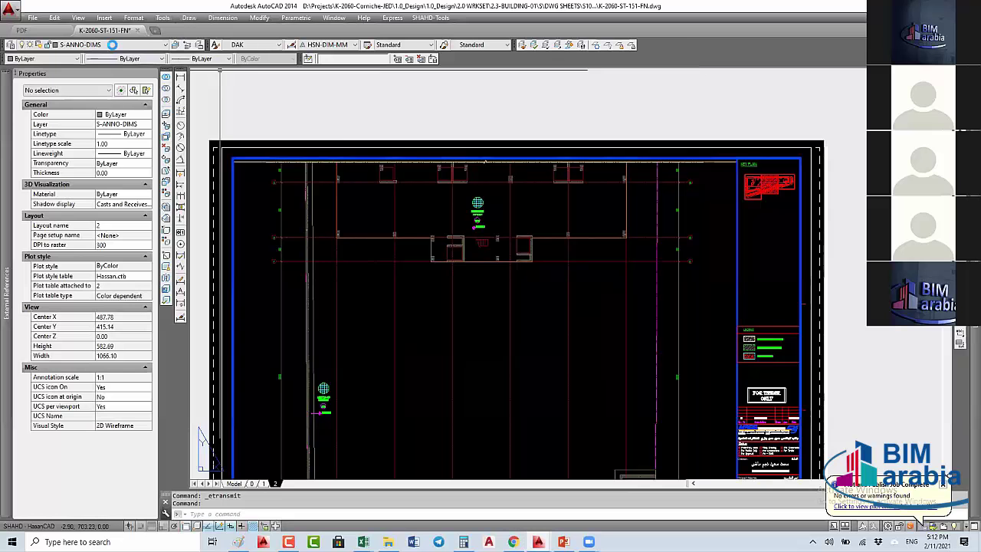
left_click(107, 44)
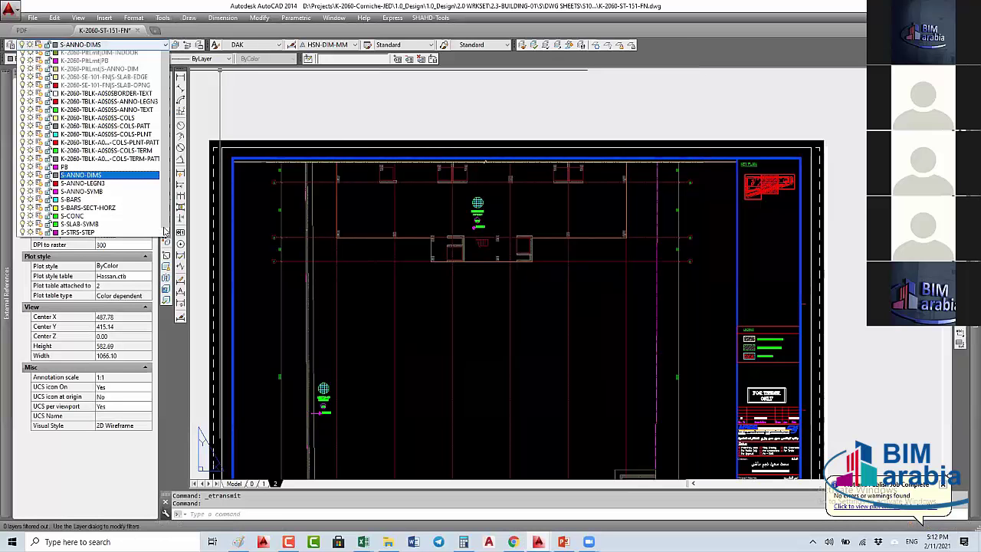
left_click_drag(164, 231, 165, 295)
scroll(77, 191, "up", 3)
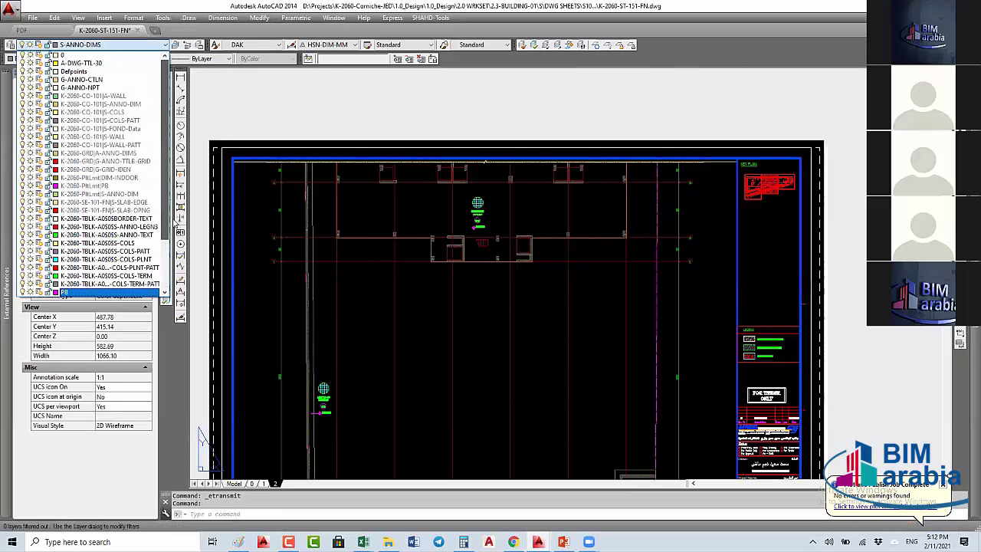
scroll(64, 201, "down", 2)
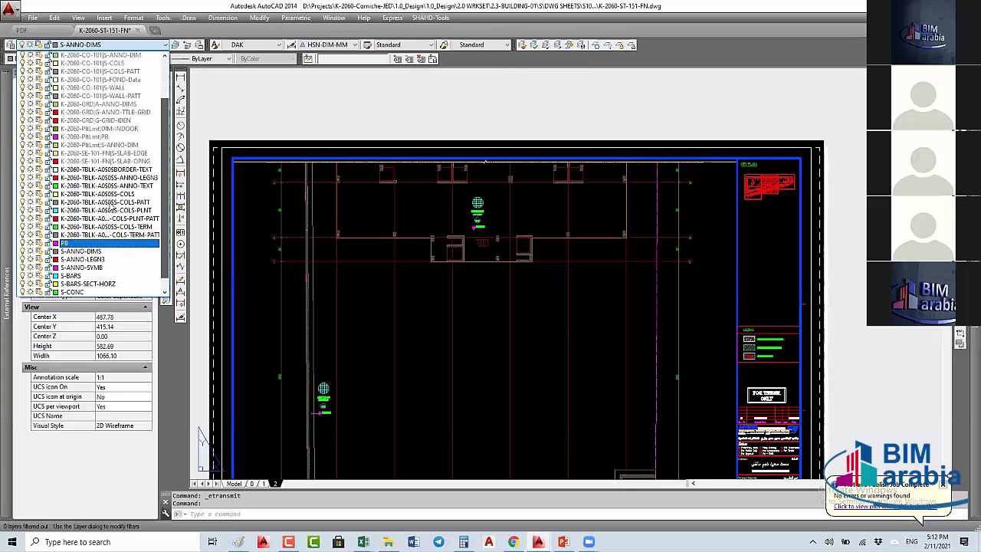
scroll(64, 203, "down", 1)
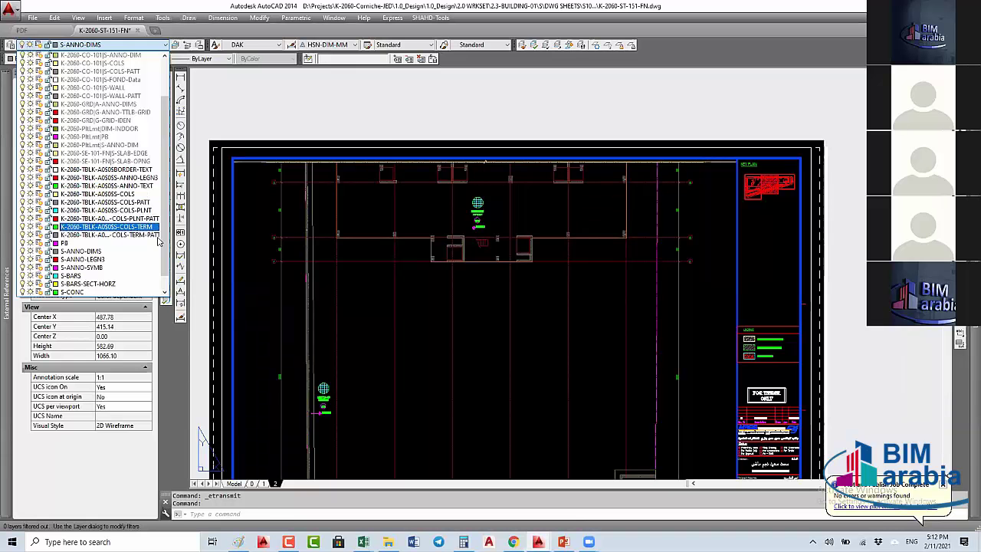
left_click(107, 227)
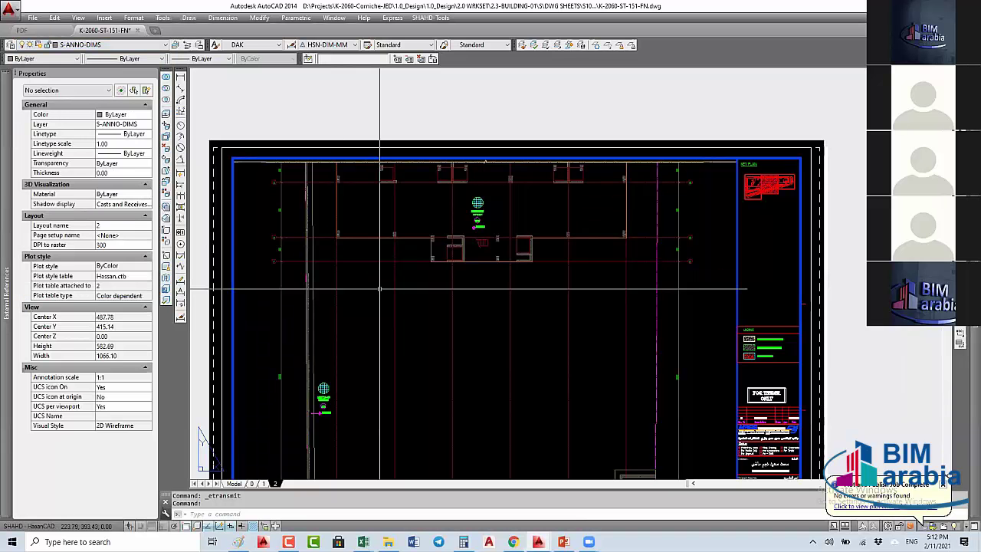
type("u")
key("Return")
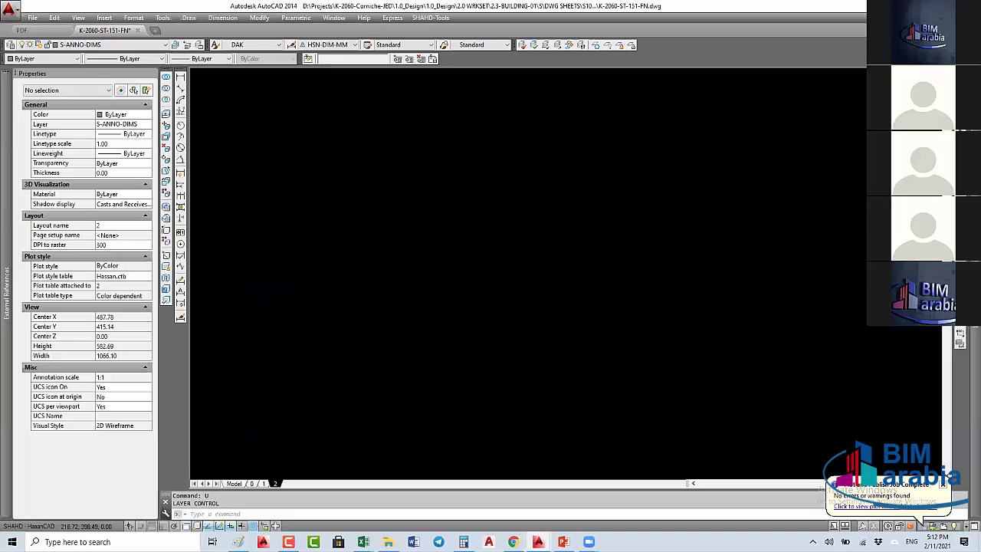
Step: Save the sheet drawing and open the External References list with XR
key("ctrl+s")
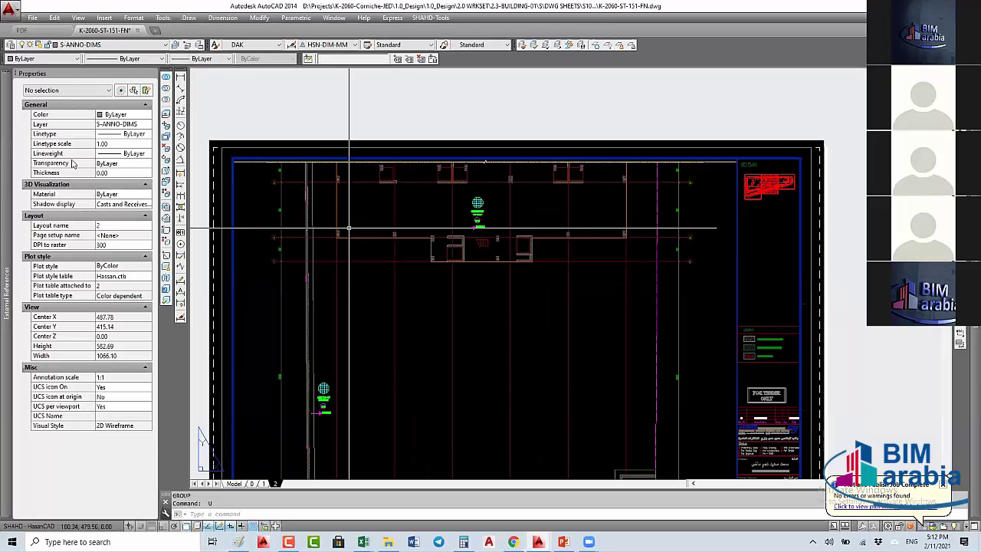
type("xr")
key("Return")
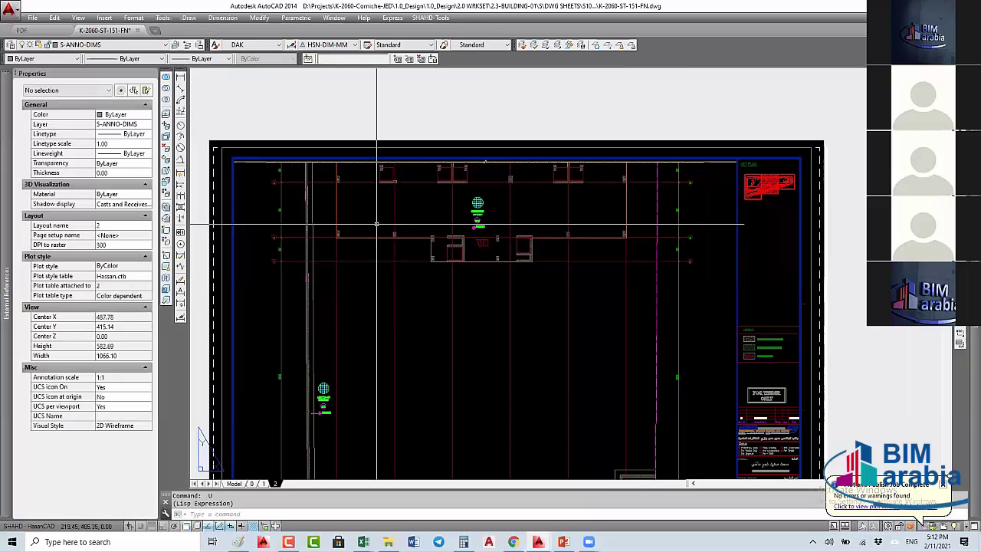
type("u")
key("Return")
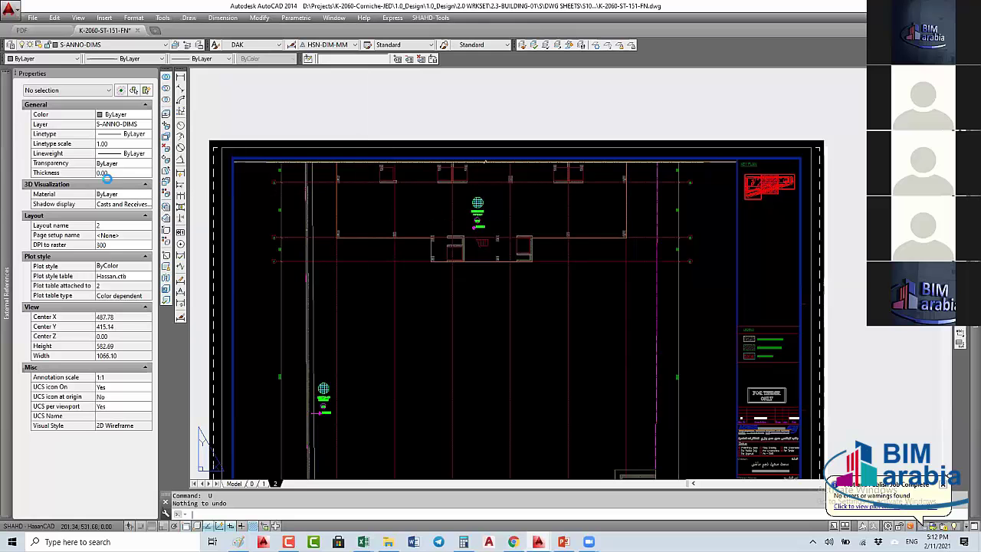
type("u")
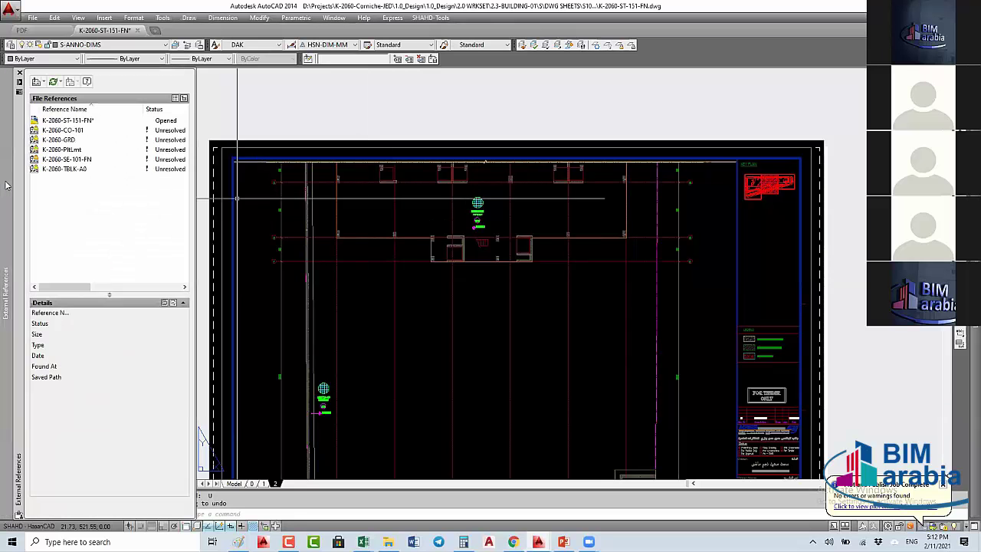
Step: Reload the K-2060-TBLK-A0 reference, bind it into the sheet, and review the resulting layers
left_click(76, 169)
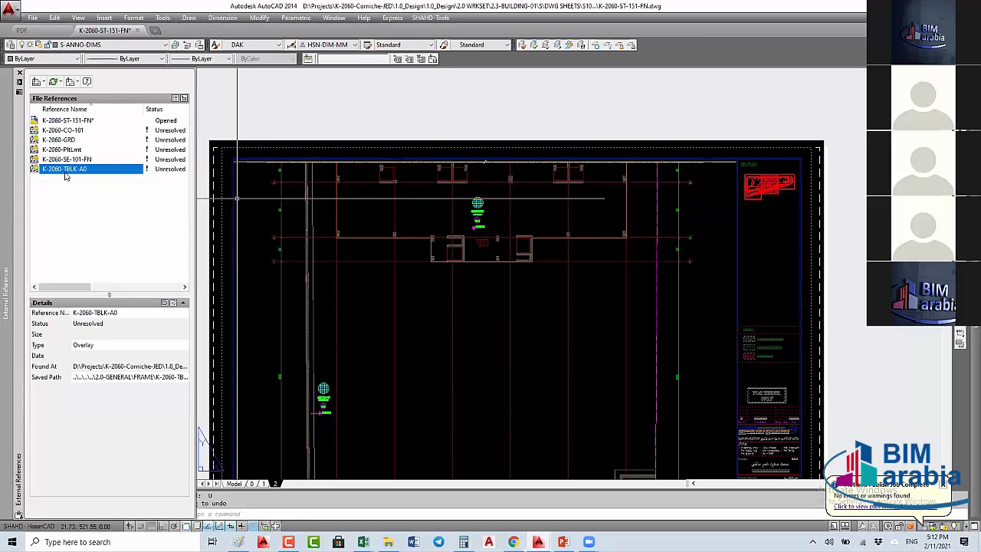
right_click(69, 173)
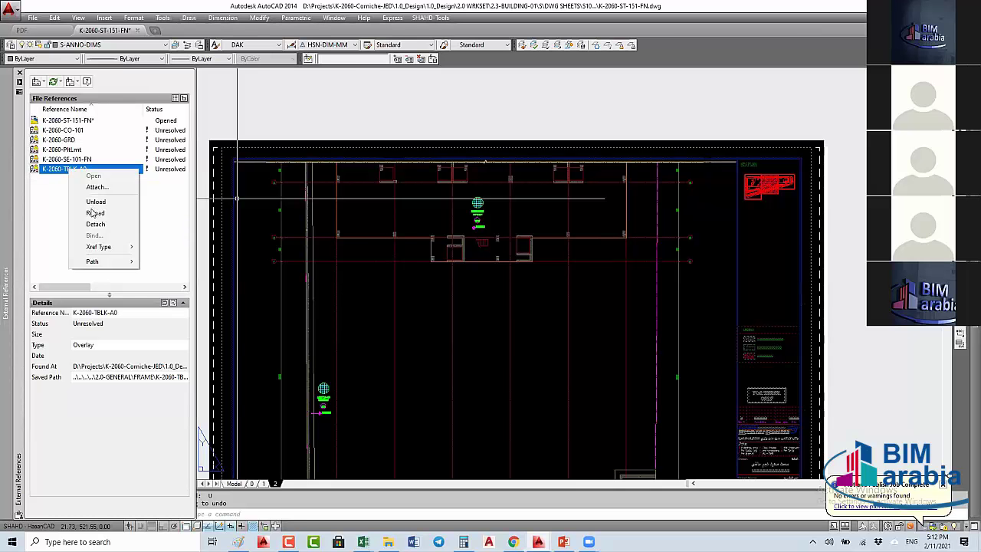
left_click(93, 212)
right_click(69, 170)
left_click(93, 235)
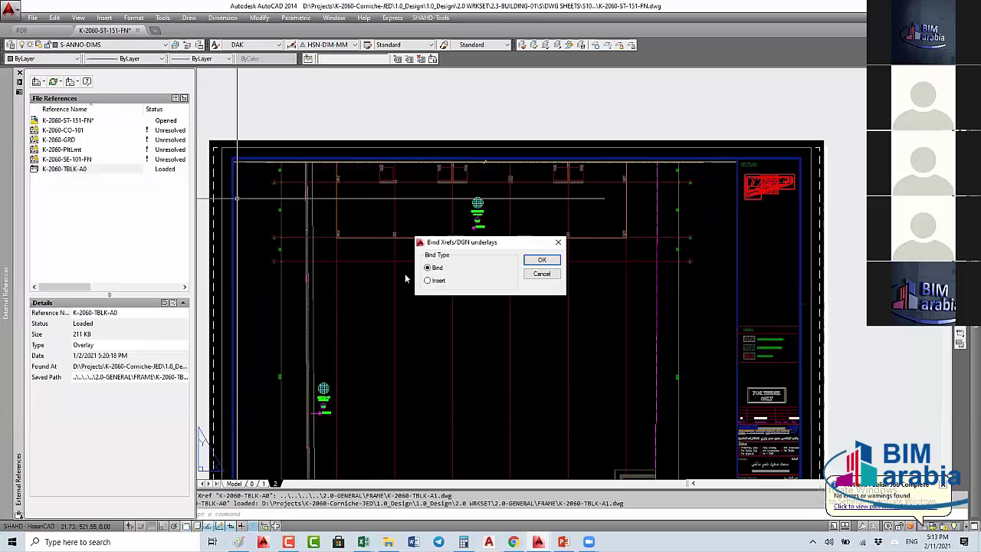
left_click(541, 261)
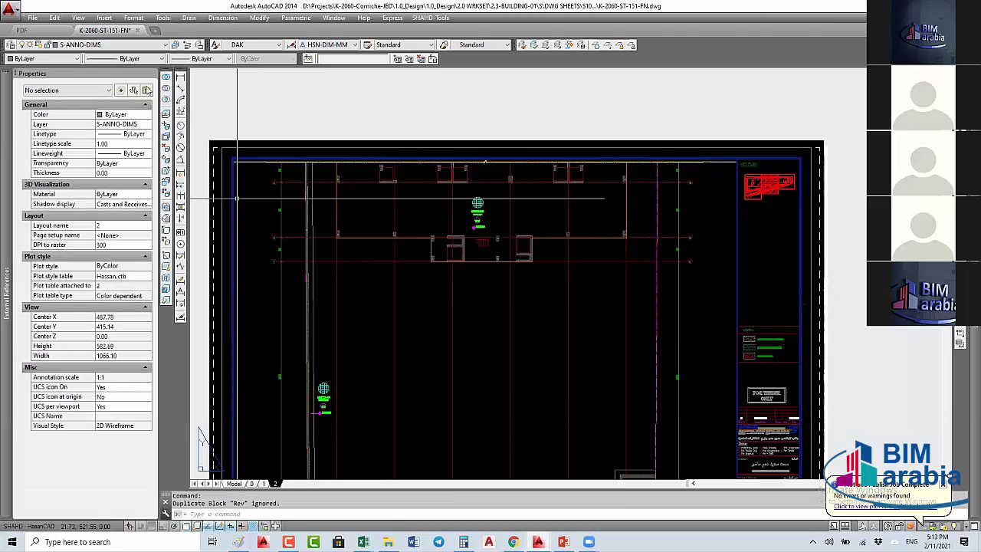
left_click(136, 45)
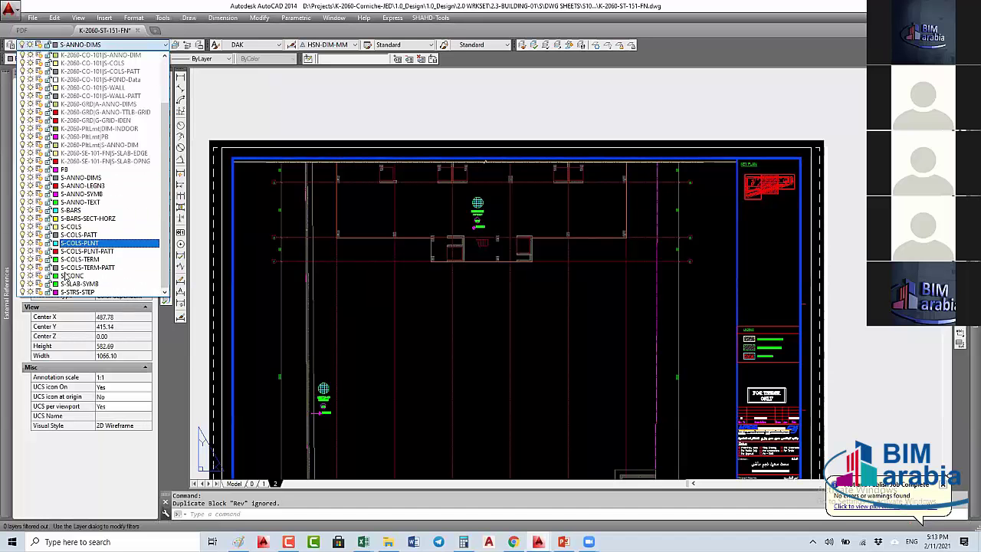
scroll(79, 247, "up", 3)
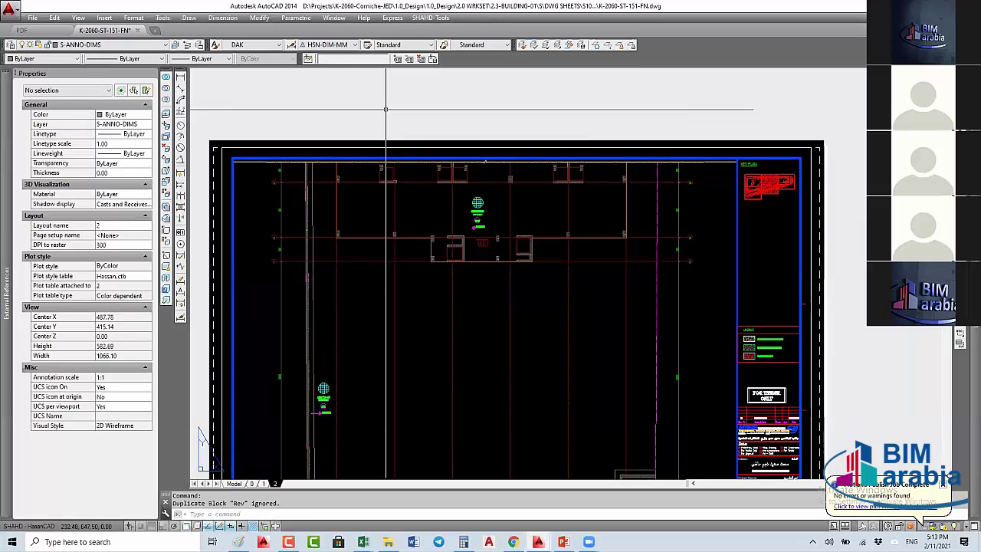
Step: Undo the last change on the K-2060-ST-151-FN sheet and minimise AutoCAD to the desktop
key("ctrl+1")
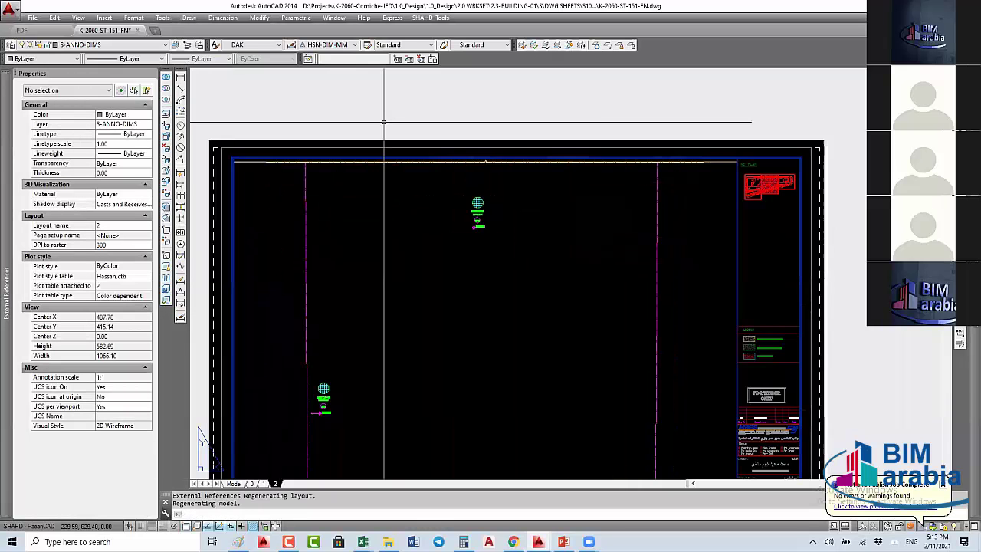
type("u")
key("Return")
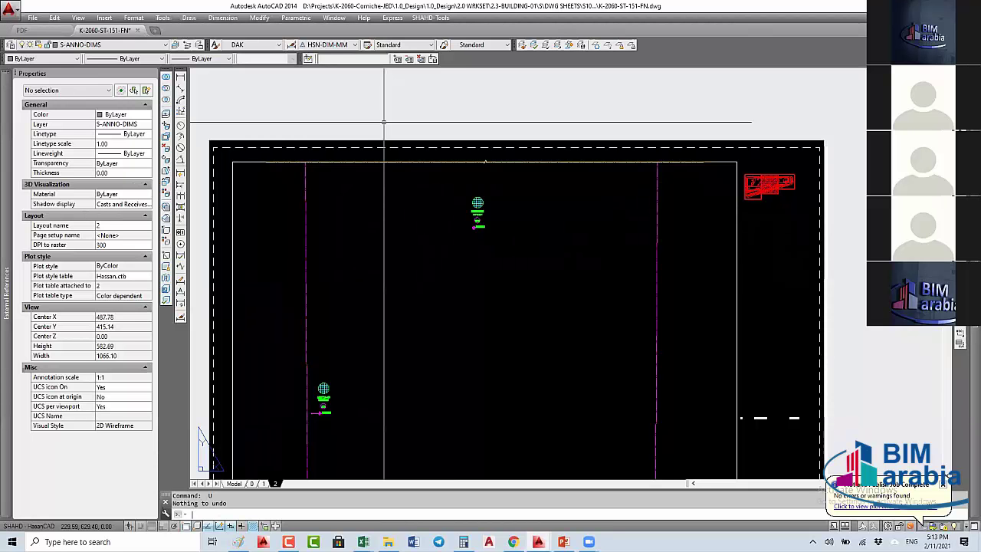
key("super+d")
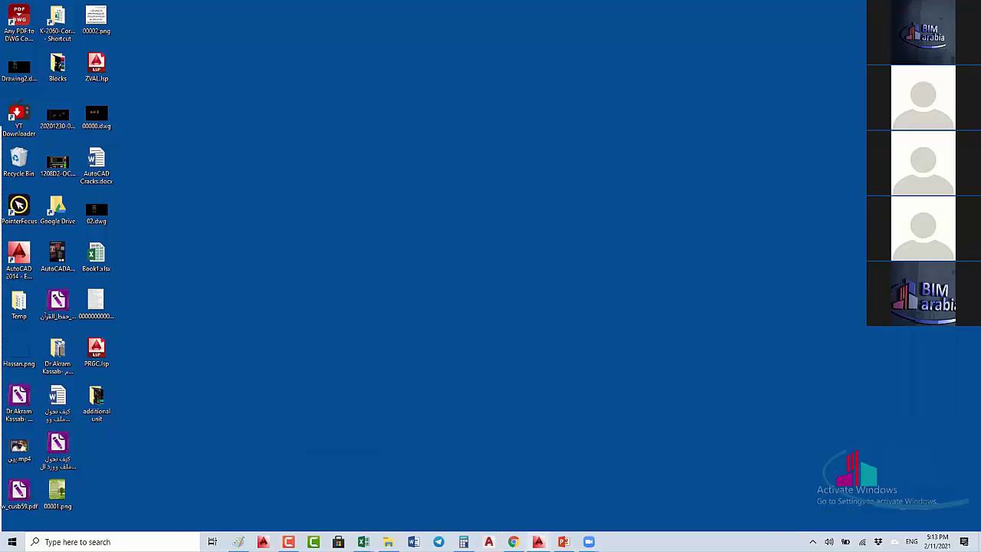
Step: Return to 2027-Z3-SD-B1-WPC-102.dwg from the taskbar and begin a new drawing with Ctrl+N
left_click(538, 542)
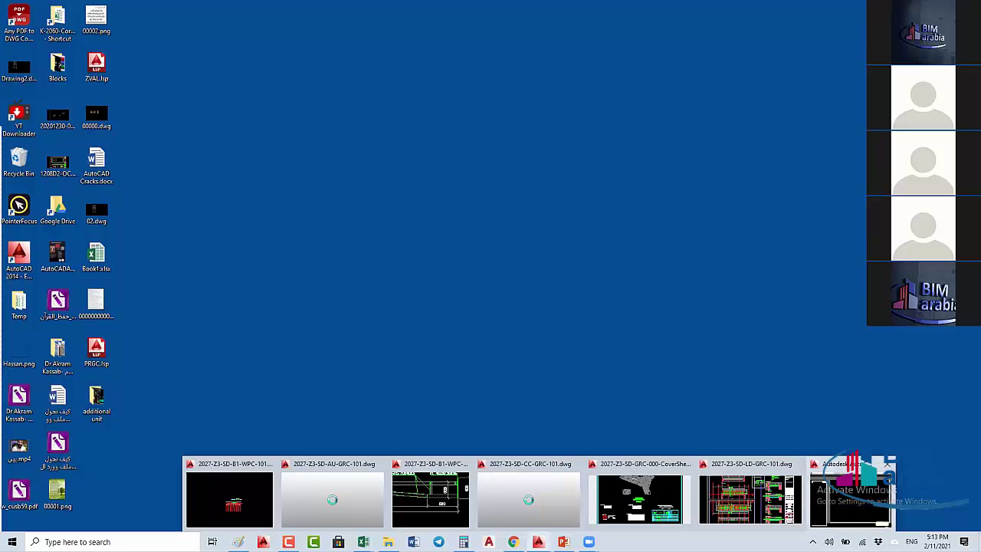
left_click(430, 498)
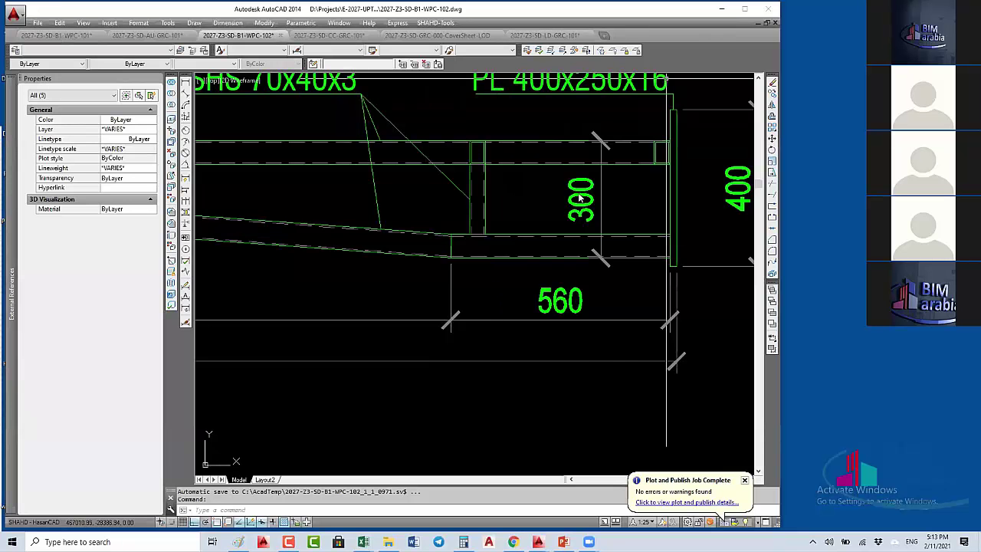
key("Escape")
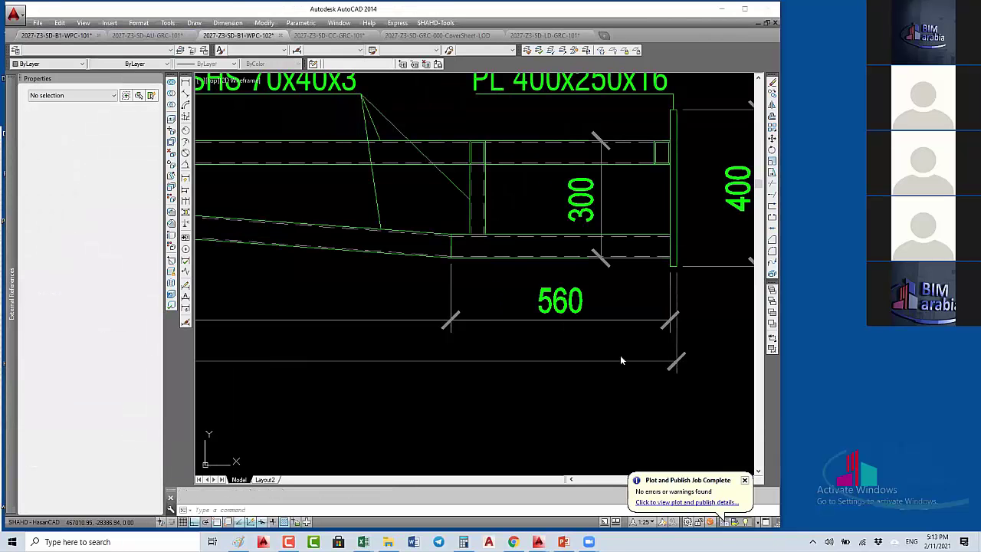
key("ctrl+n")
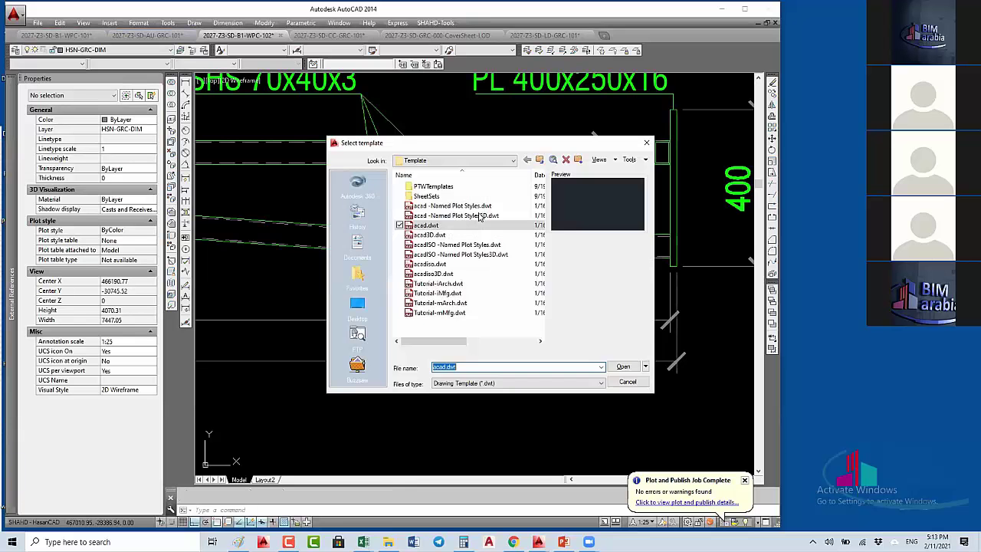
Step: Accept the acad.dwt template to open the blank Drawing2
key("Return")
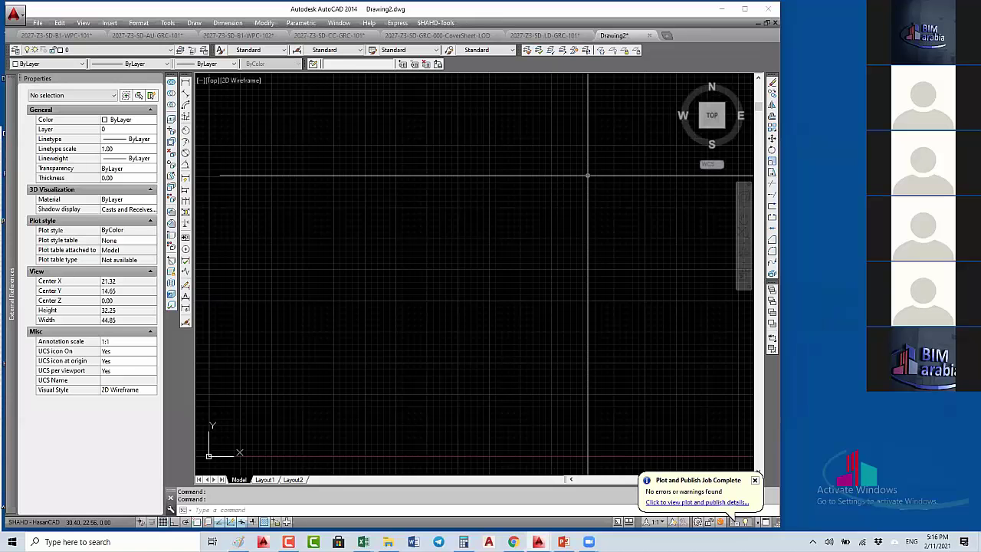
Step: Try launching eTransmit for the unsaved new drawing, cancelling the save prompt
left_click(37, 23)
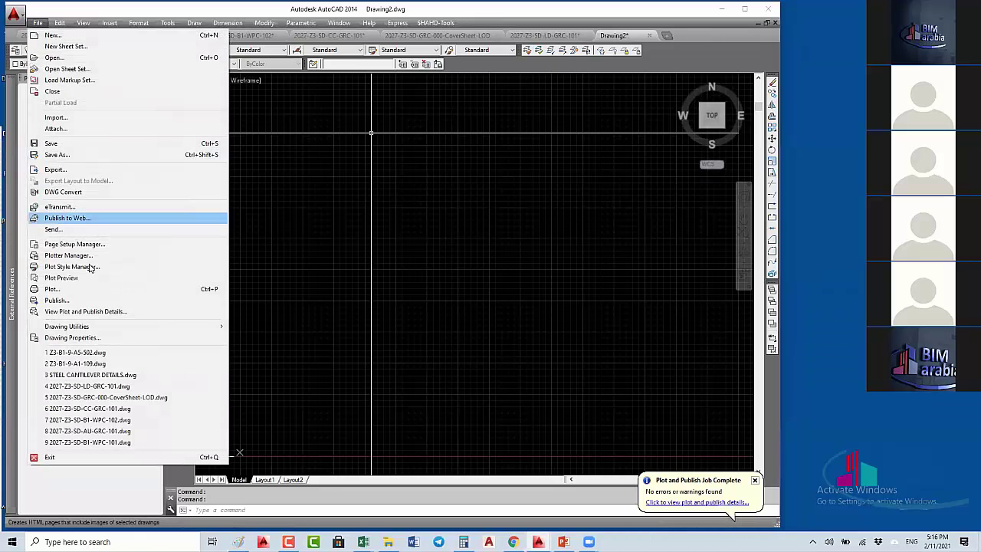
left_click(490, 210)
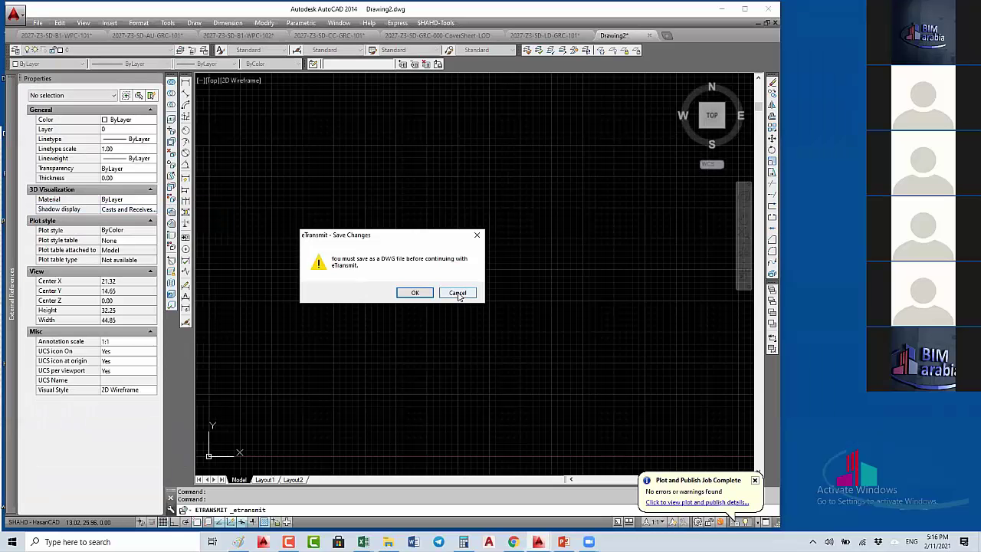
left_click(414, 292)
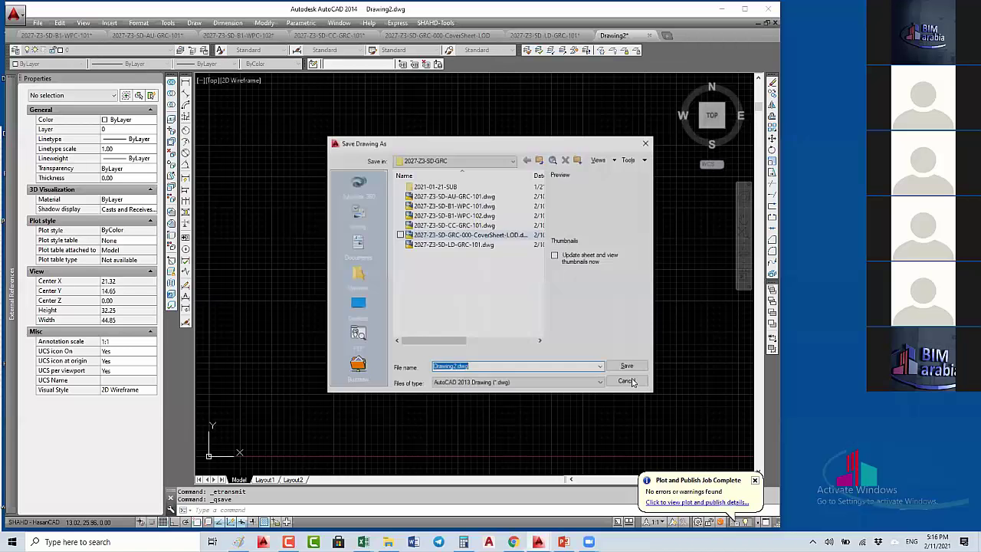
left_click(617, 379)
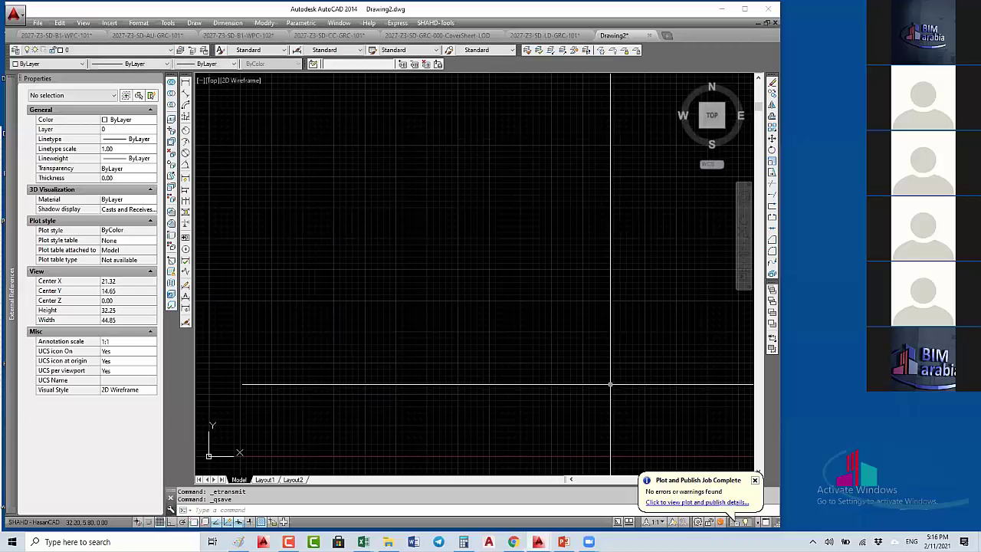
left_click(39, 23)
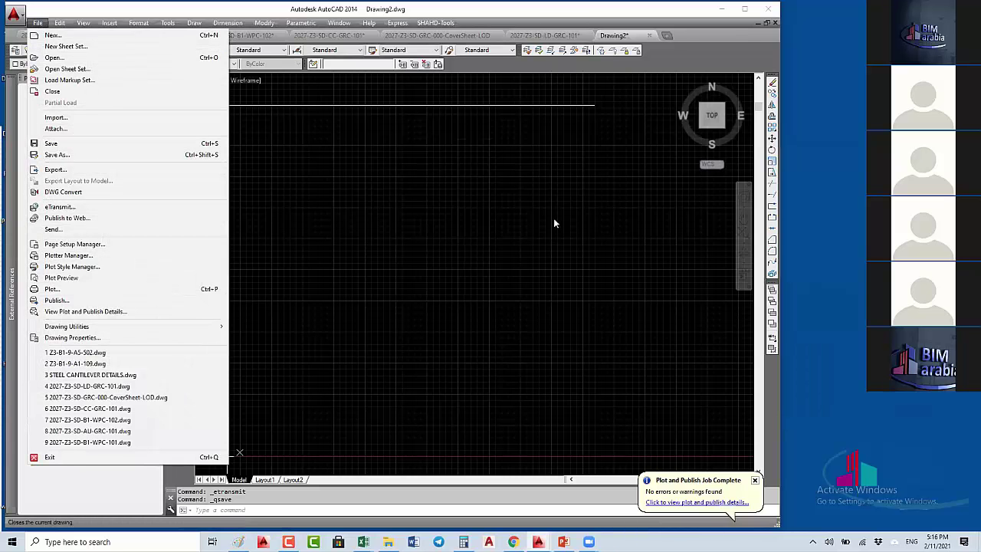
left_click(262, 542)
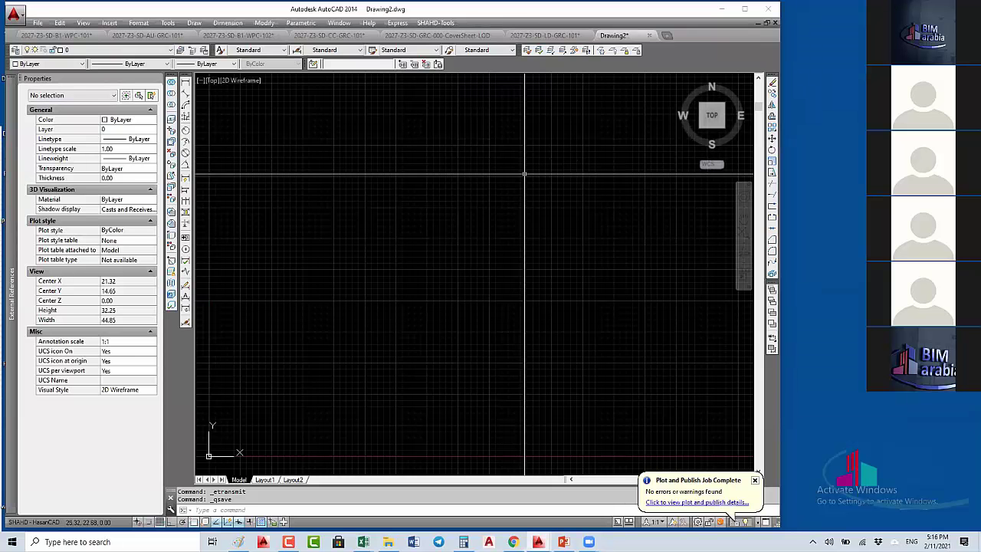
Step: Save the drawing to the Desktop as Drawing200.dwg instead of replacing Drawing2.dwg
key("ctrl+s")
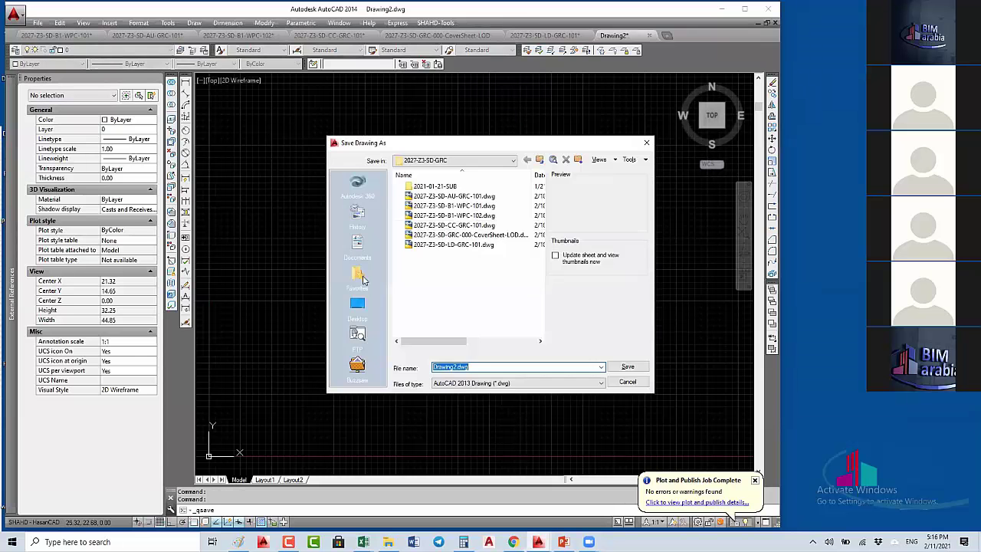
left_click(358, 304)
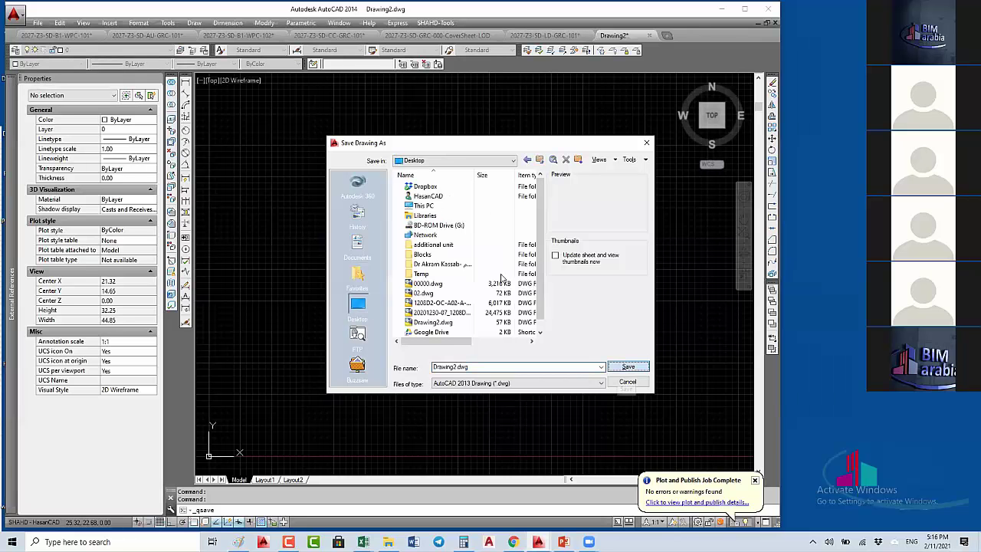
key("Return")
left_click(522, 296)
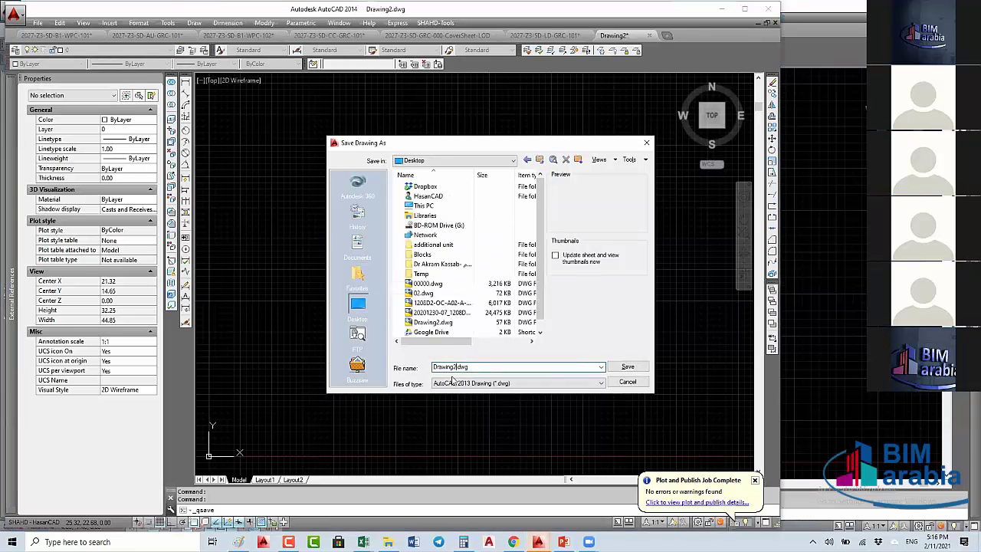
type("00")
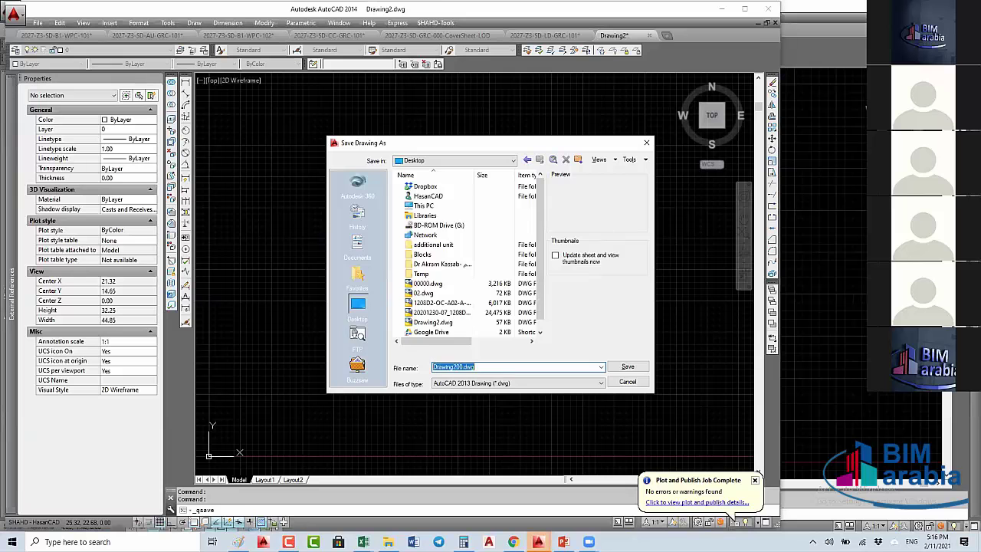
key("Return")
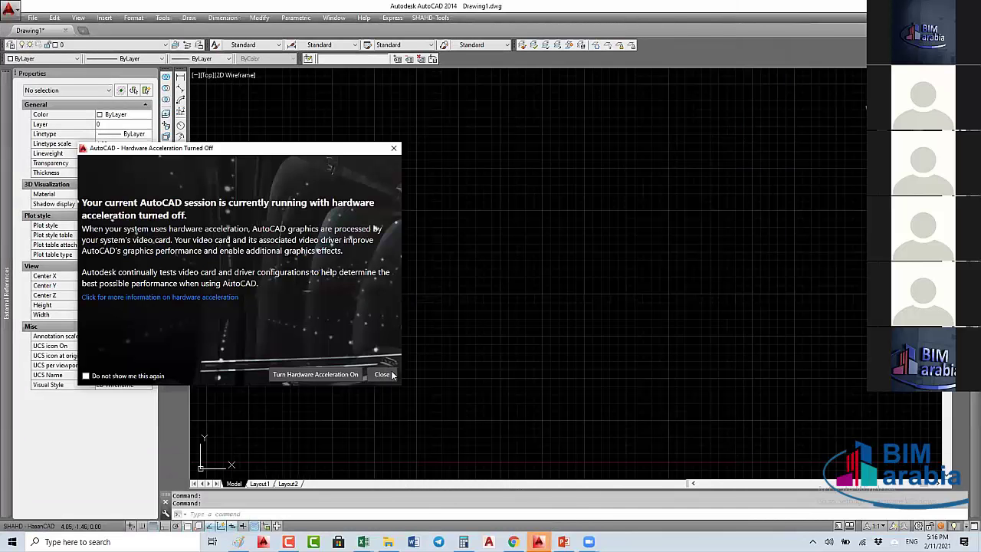
Step: Dismiss the hardware acceleration notice and open D:\Lecture\AutoCADAdvance\PDF.dwg
left_click(382, 374)
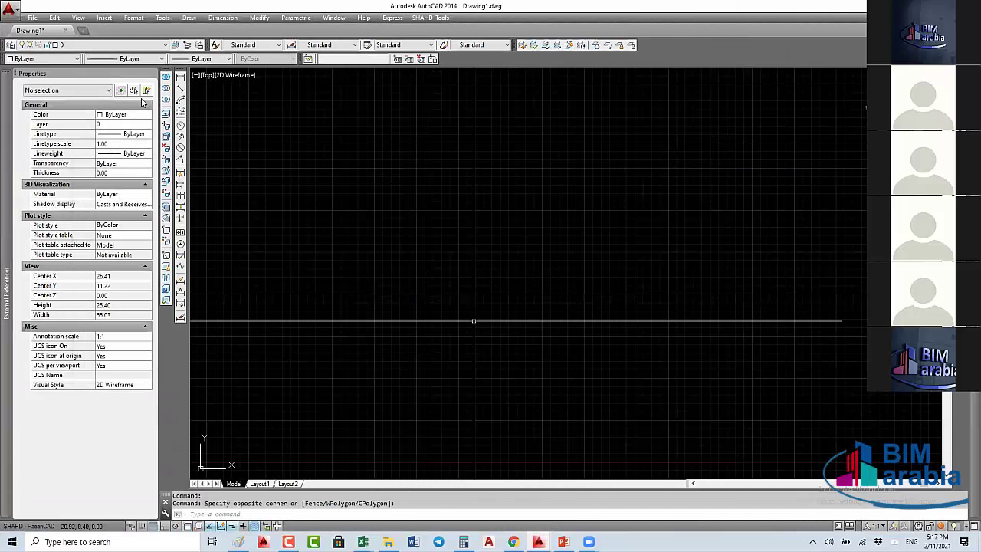
left_click(34, 18)
left_click(34, 18)
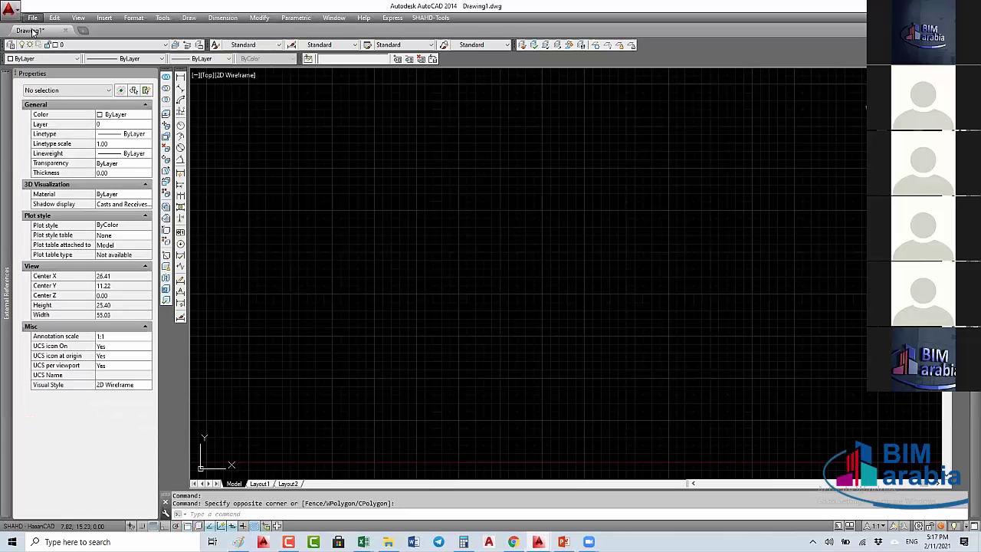
left_click(33, 18)
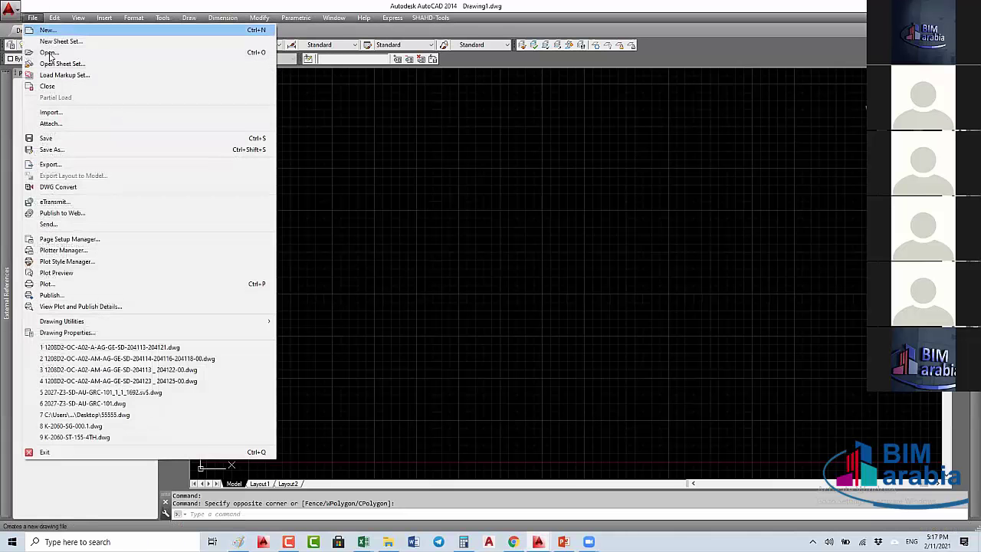
key("ctrl+o")
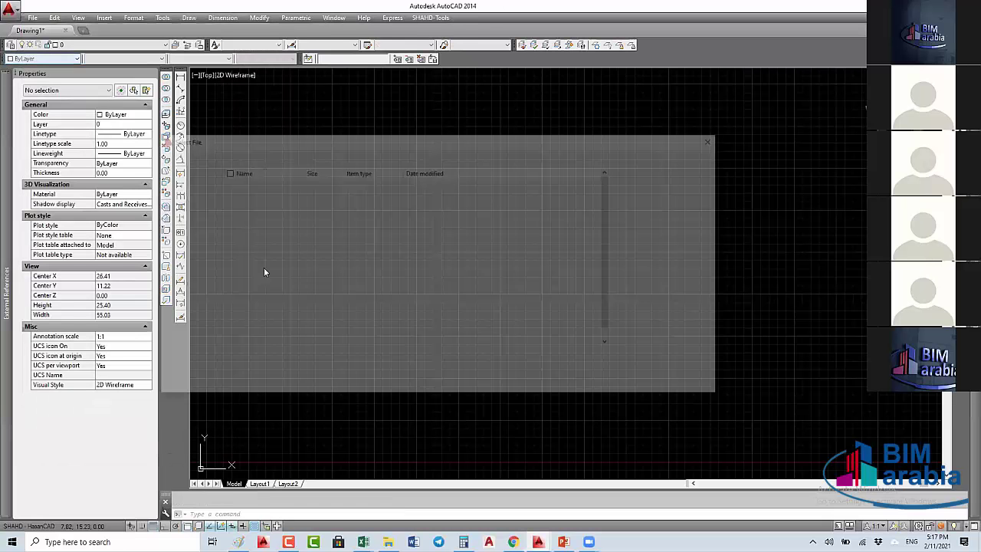
double_click(249, 202)
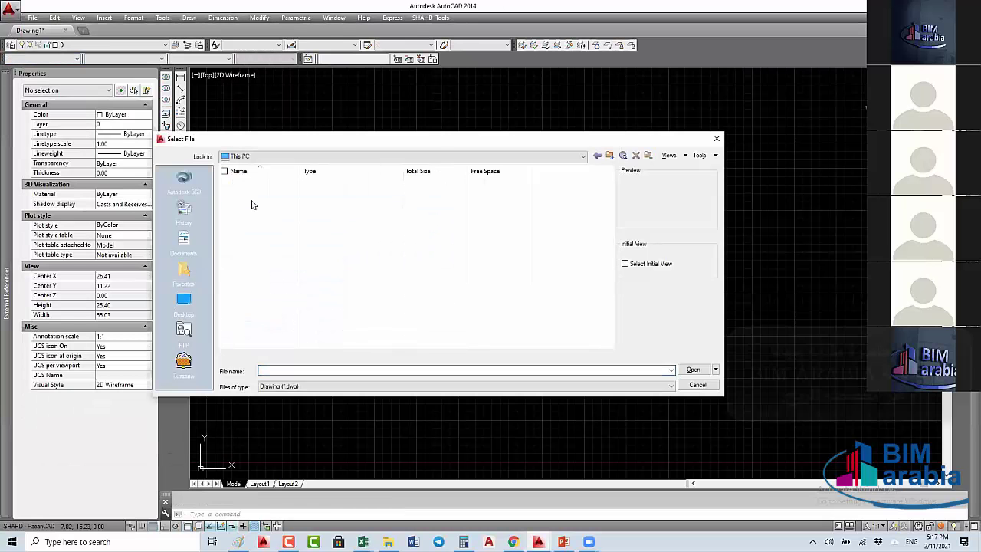
left_click(260, 297)
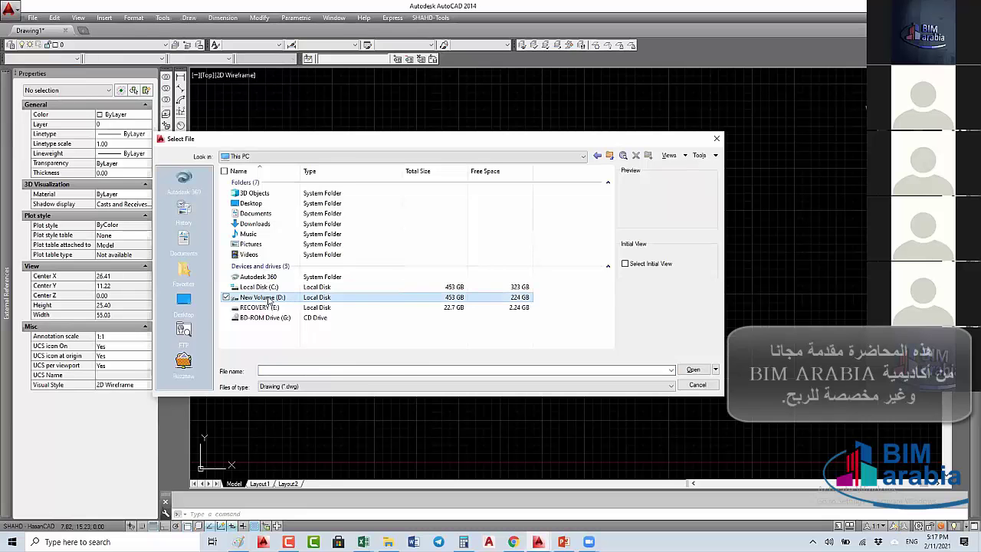
key("Return")
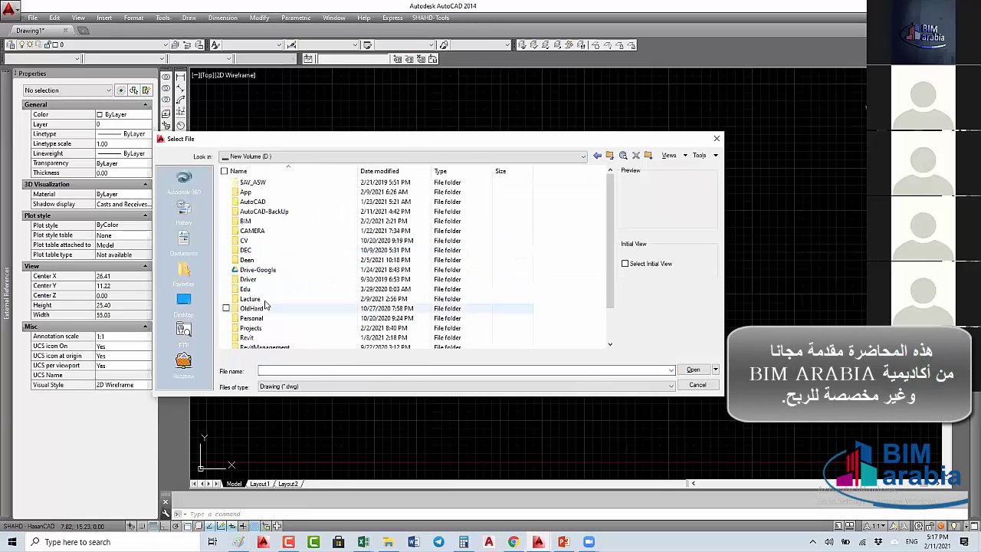
double_click(264, 301)
double_click(265, 192)
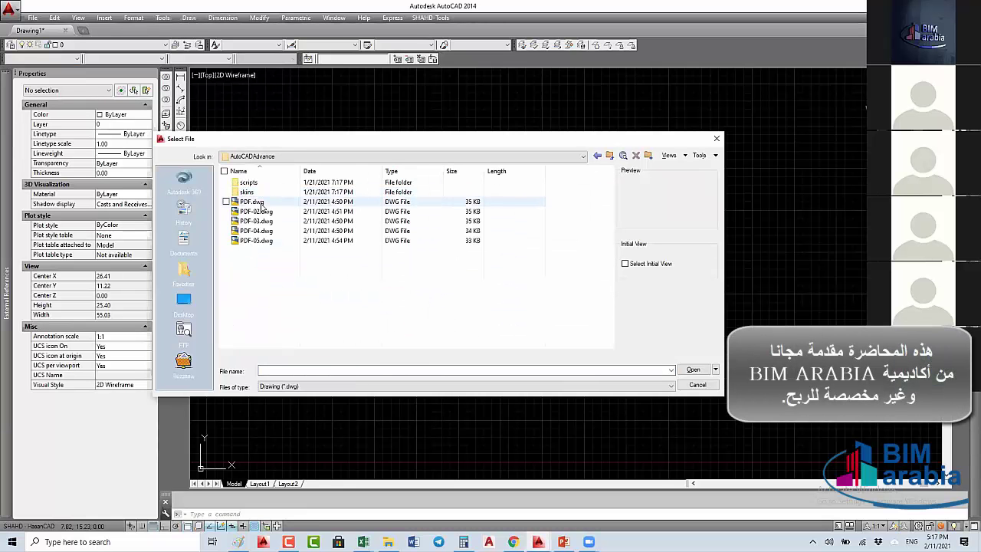
left_click(263, 202)
double_click(262, 202)
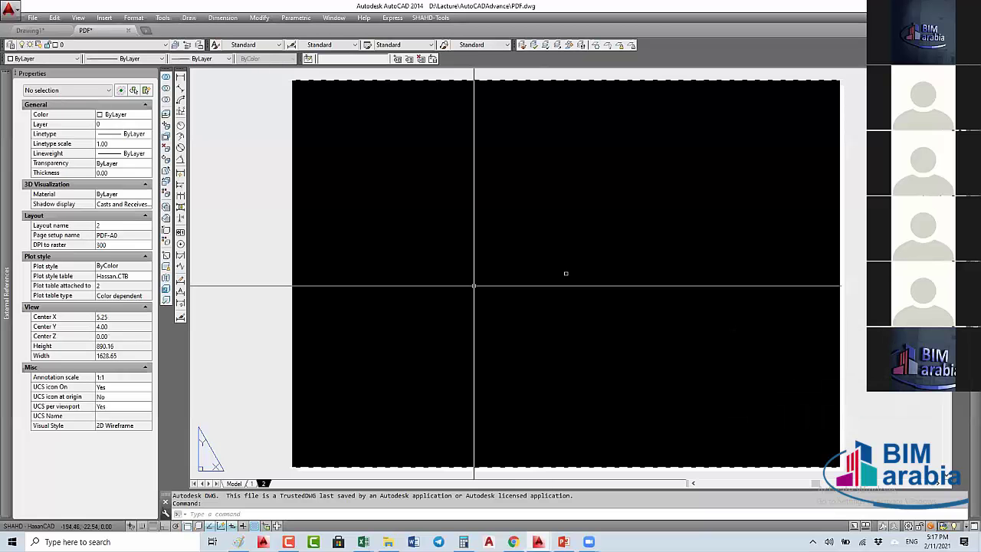
Step: Browse drive D to the K-2060-Corniche-JED project's inner 1.0_Design folder
key("ctrl+o")
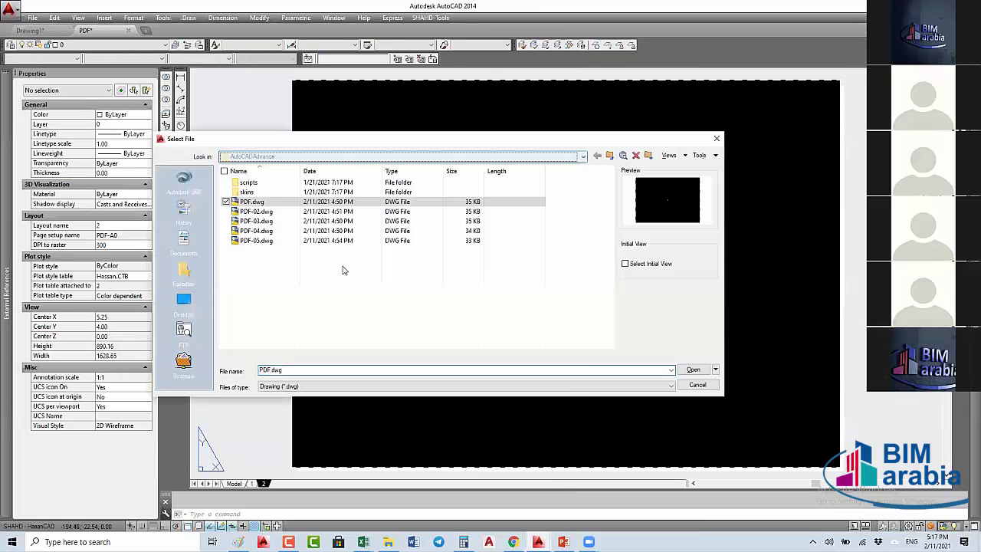
left_click(337, 257)
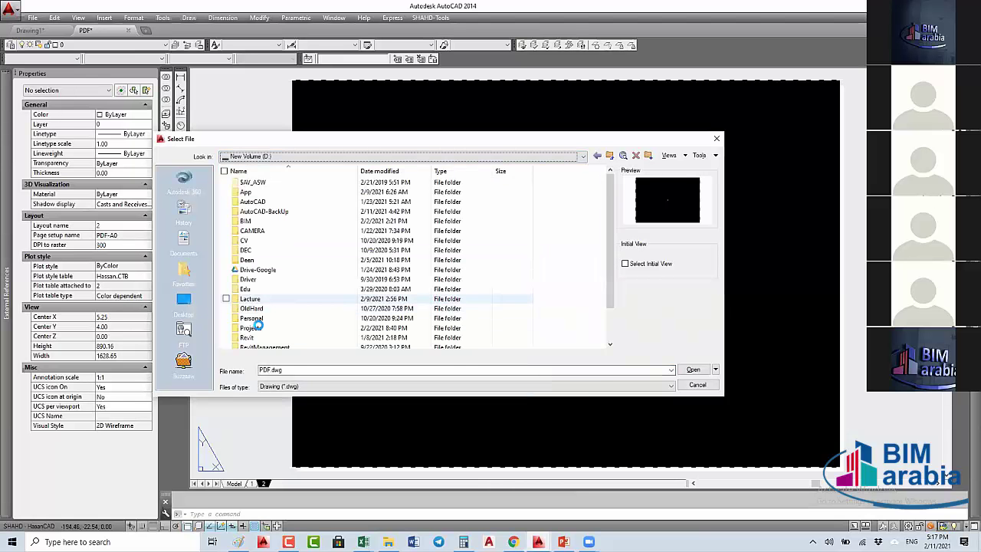
double_click(250, 327)
scroll(283, 306, "down", 3)
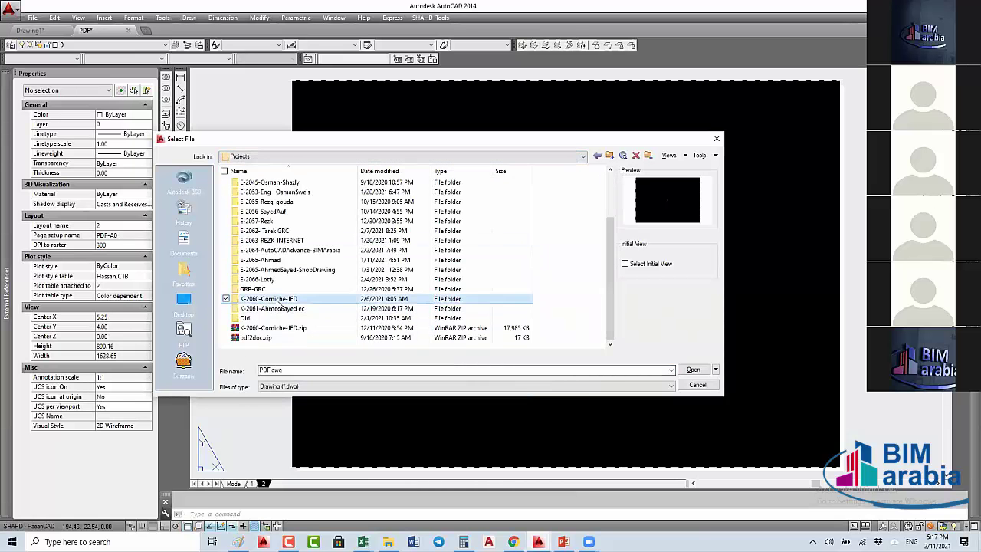
double_click(284, 300)
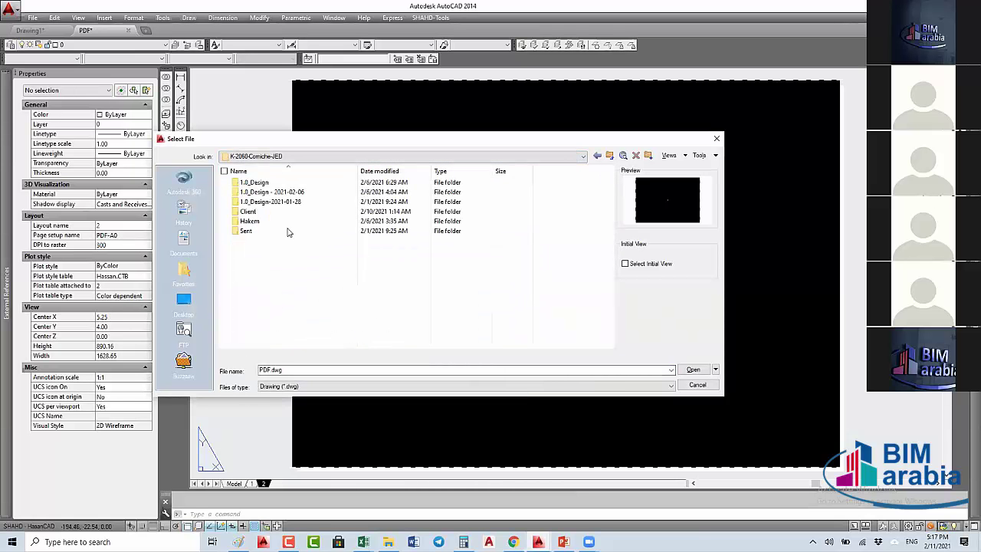
double_click(276, 184)
double_click(278, 184)
Step: Open K-2060-ST-151-FN.dwg from 2.0 WRKSET\2.3-BUILDING-01\S\DWG SHEETS\S100-PLANS
double_click(278, 184)
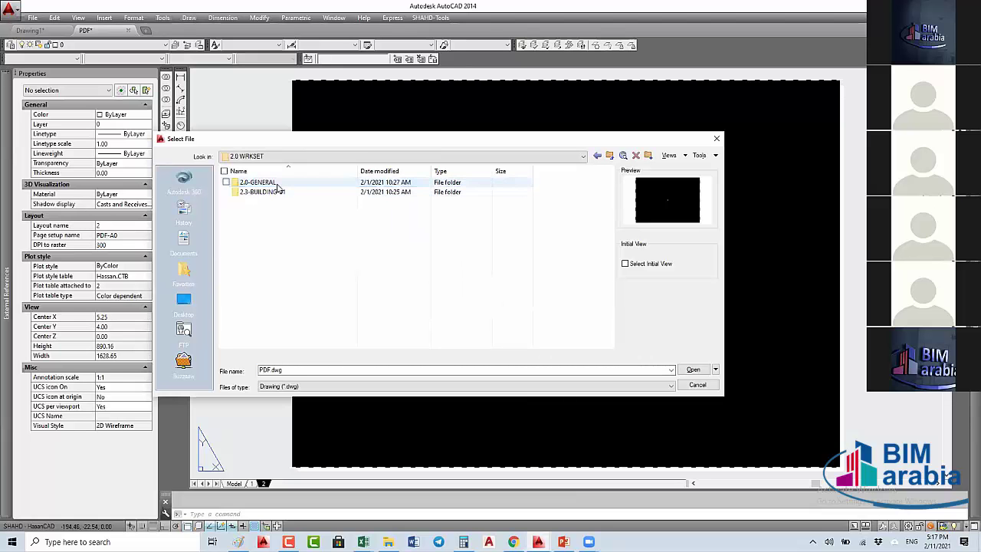
left_click(278, 192)
double_click(278, 192)
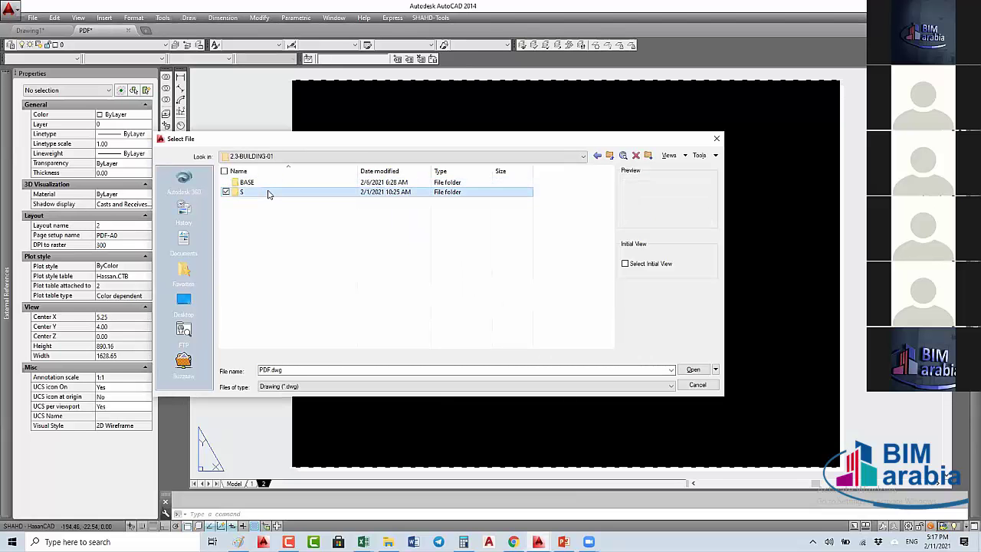
double_click(267, 192)
double_click(266, 182)
double_click(265, 193)
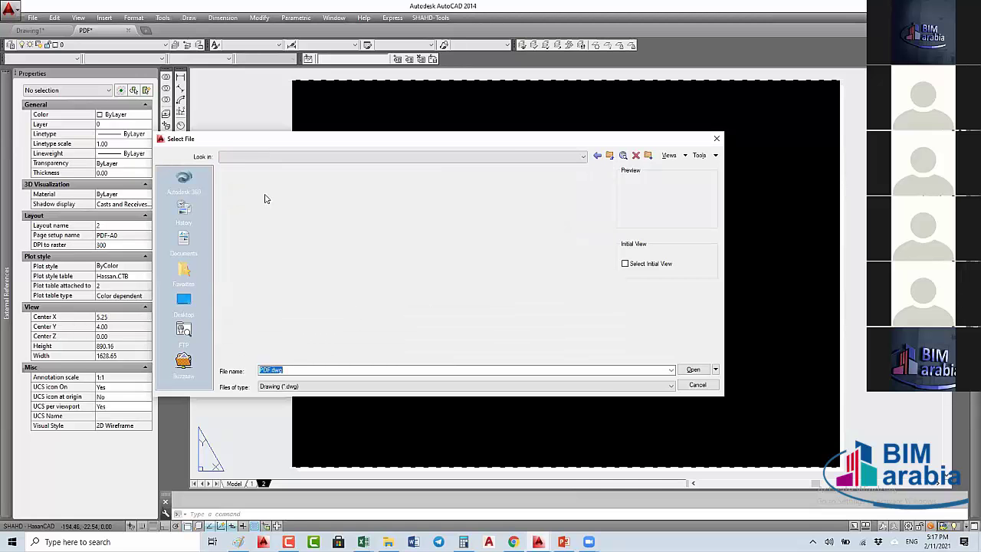
left_click(265, 192)
double_click(265, 193)
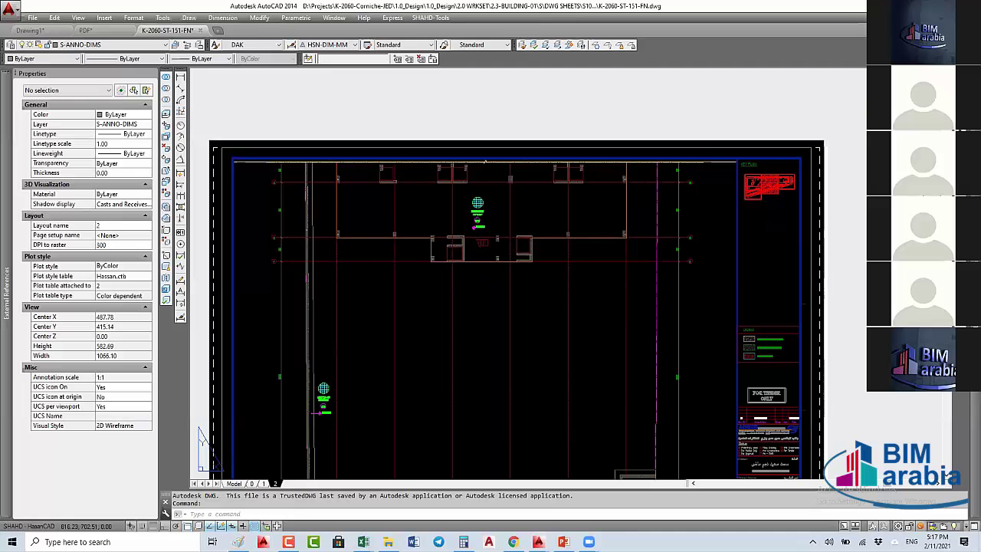
Step: Save the sheet and start eTransmit with the SHAHD transmittal setup selected
left_click(33, 18)
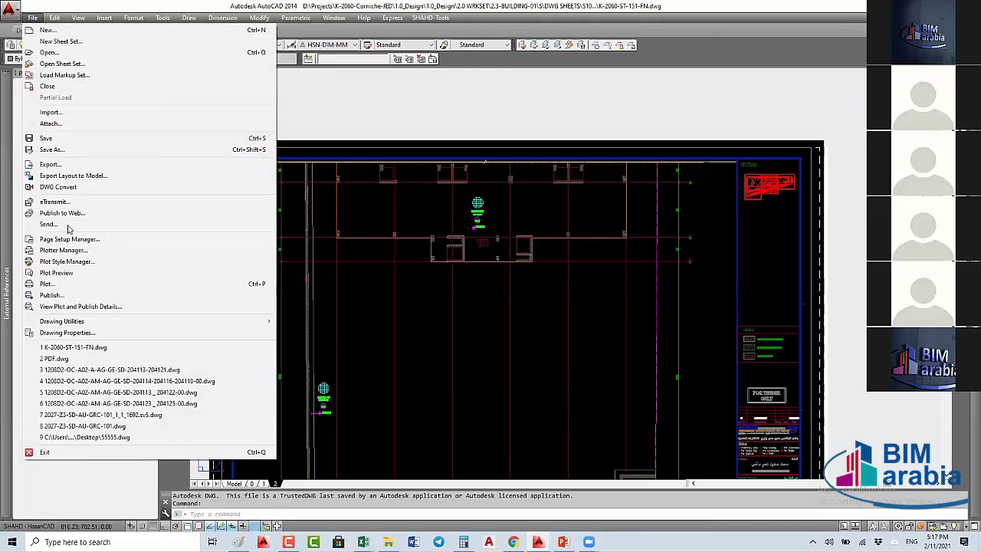
left_click(55, 201)
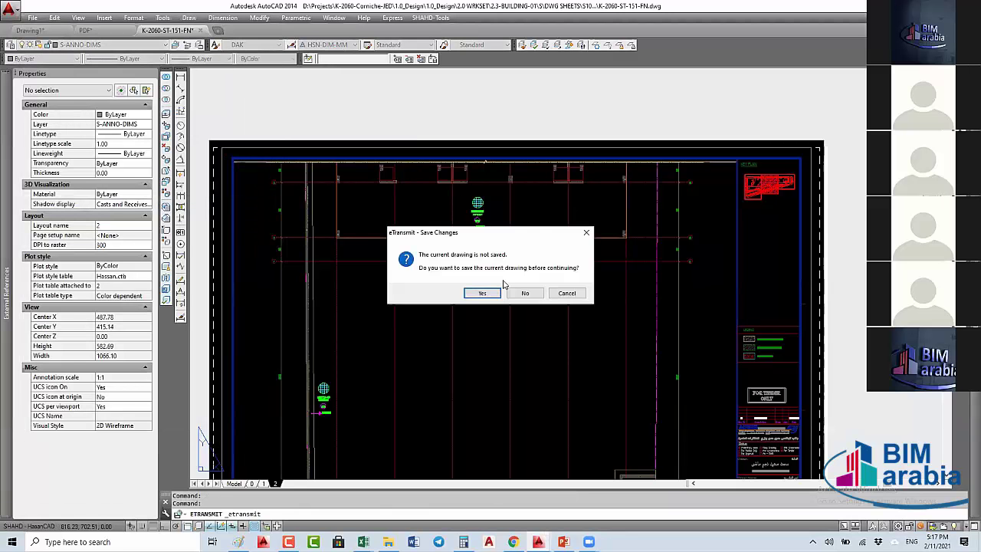
left_click(491, 295)
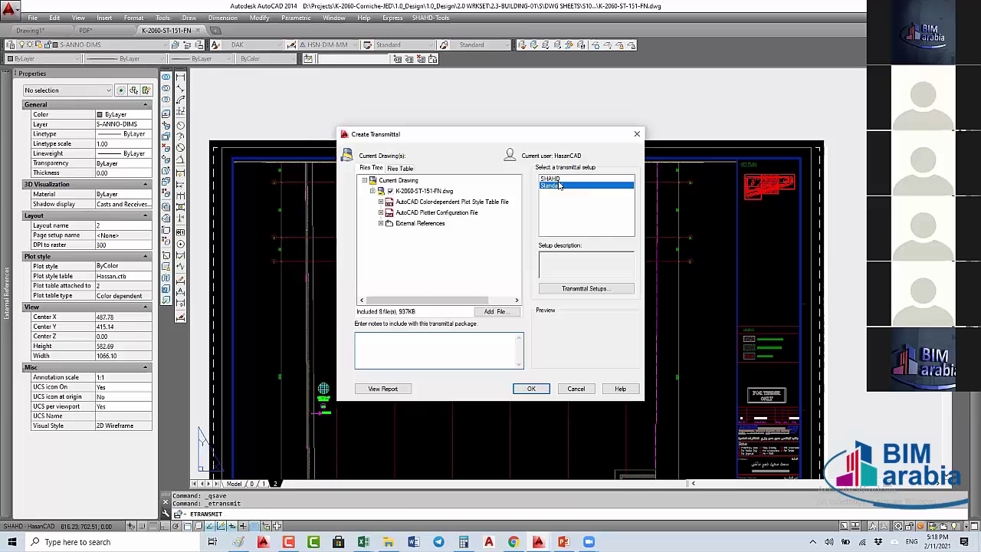
left_click(561, 179)
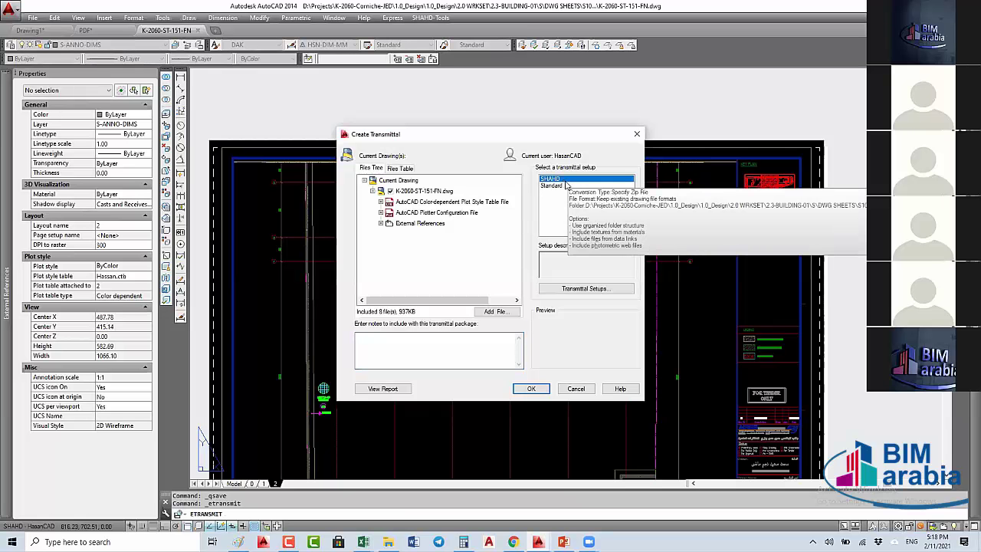
Step: Modify the SHAHD setup so external references are bound
left_click(589, 291)
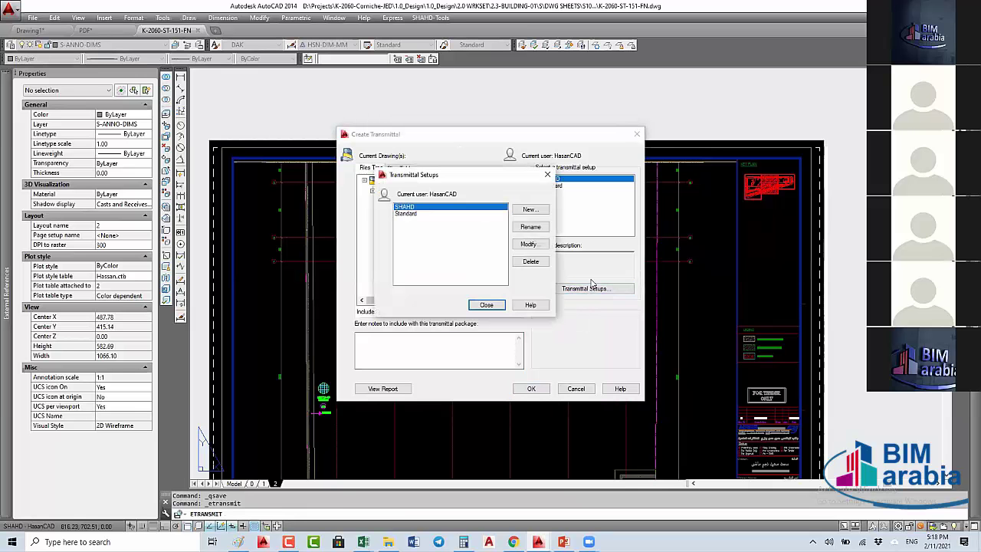
left_click(528, 245)
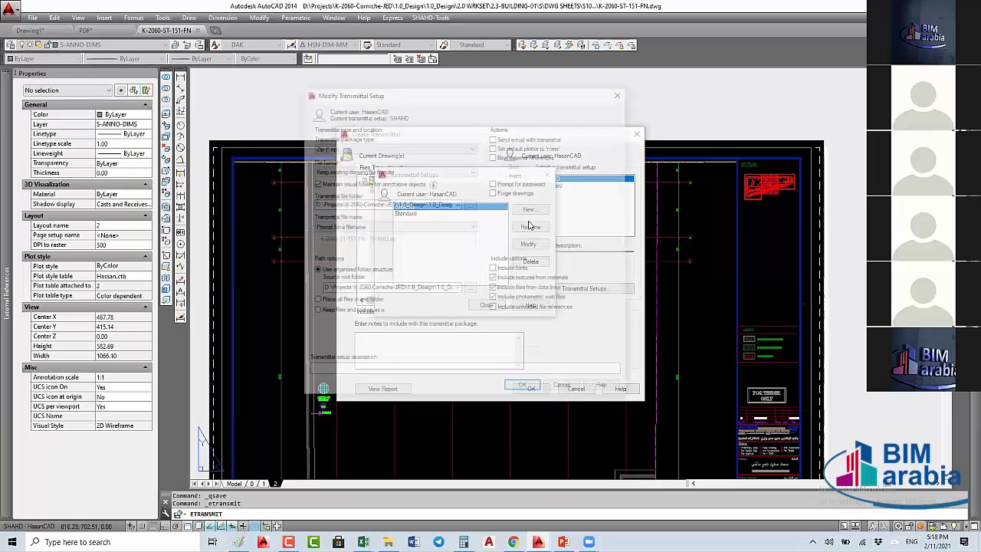
left_click(495, 156)
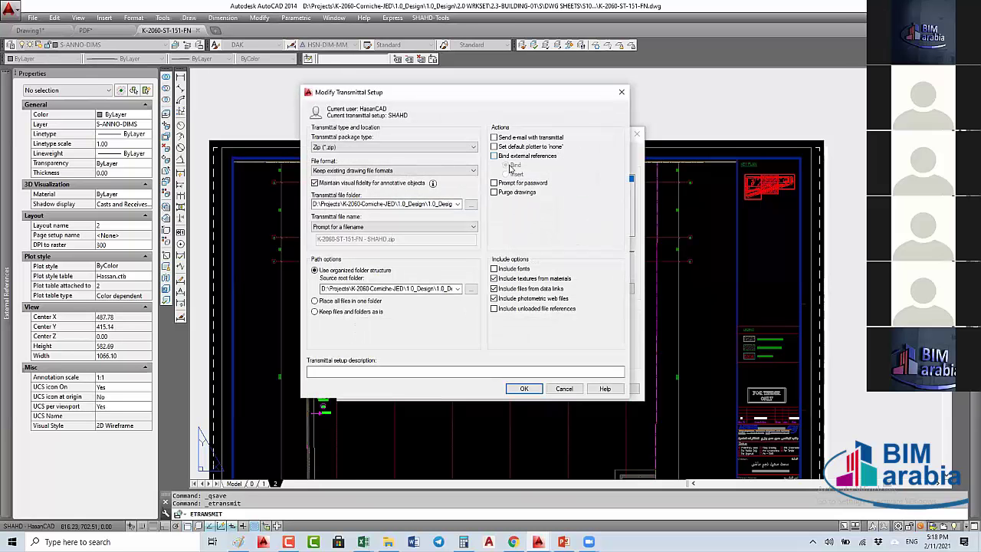
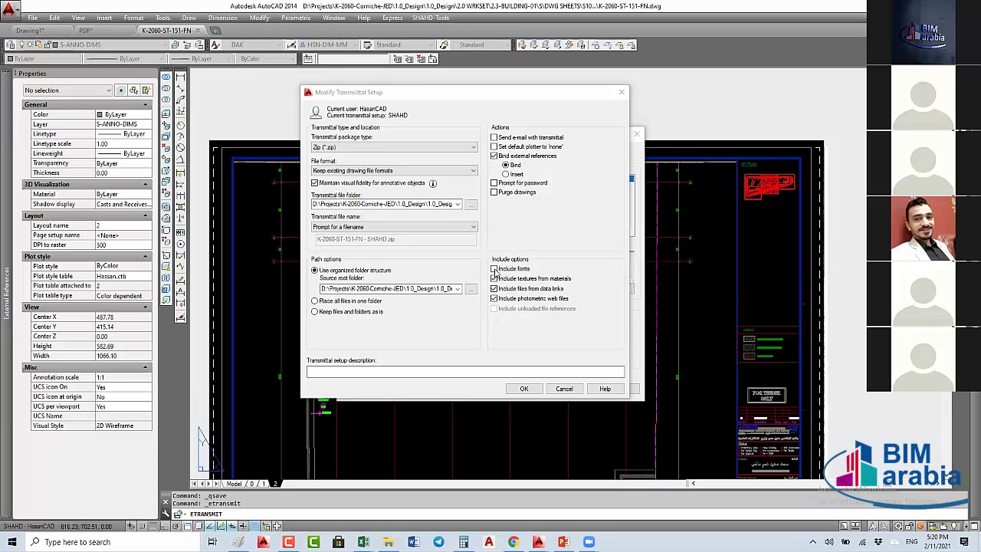
Step: Tick Include fonts in the SHAHD transmittal setup
left_click(494, 270)
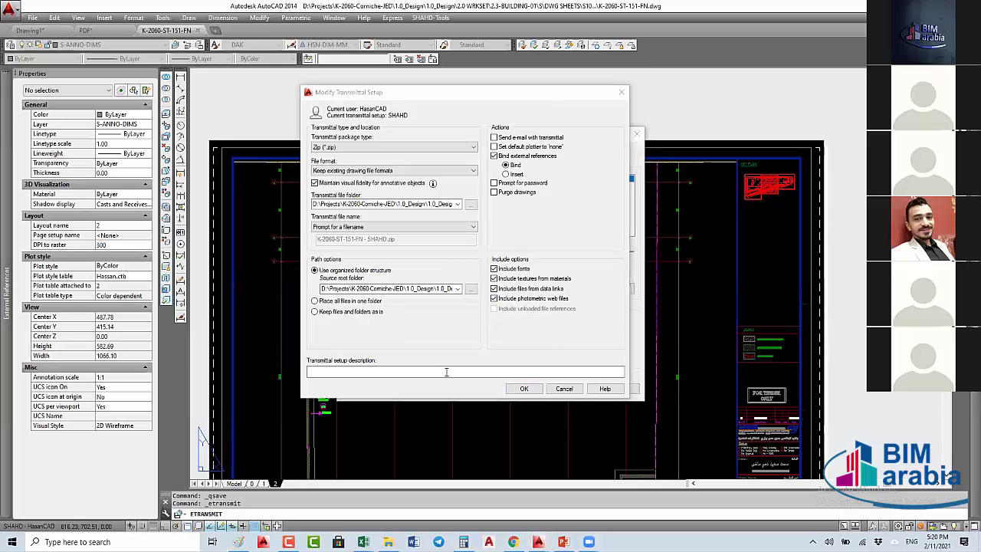
Step: Enter 'Dated-2021-02-11' as the SHAHD setup description, correcting typos, and save the setup
left_click(357, 372)
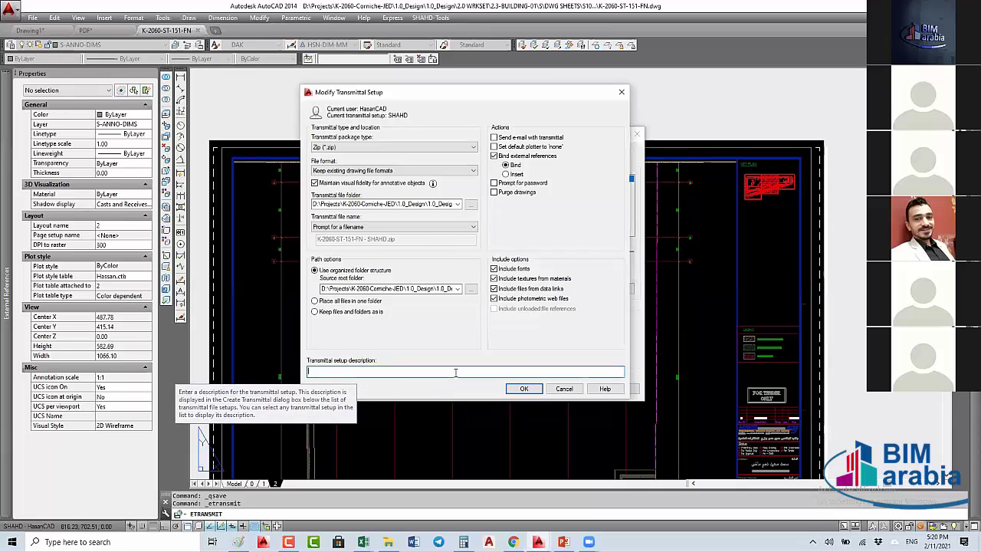
type("dATE")
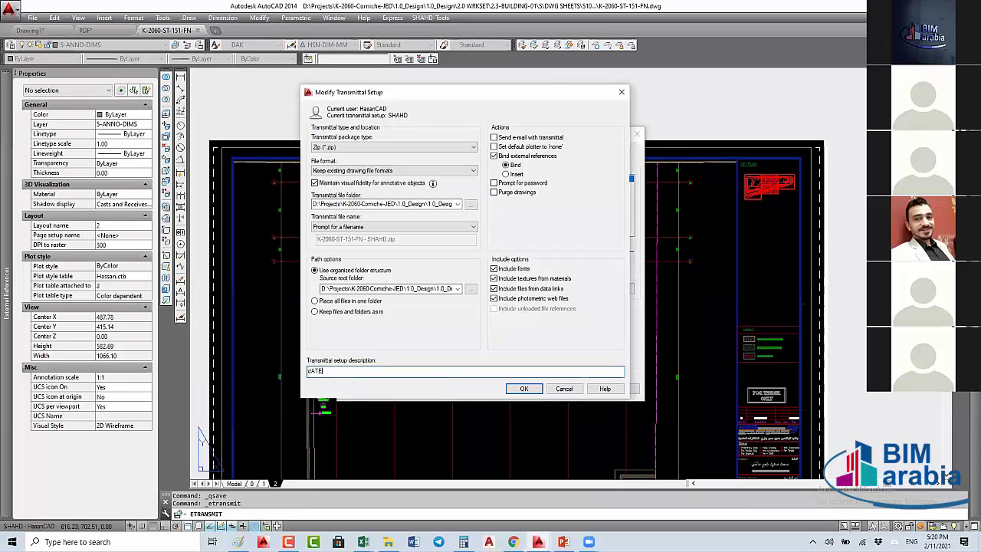
type("D")
key("BackSpace")
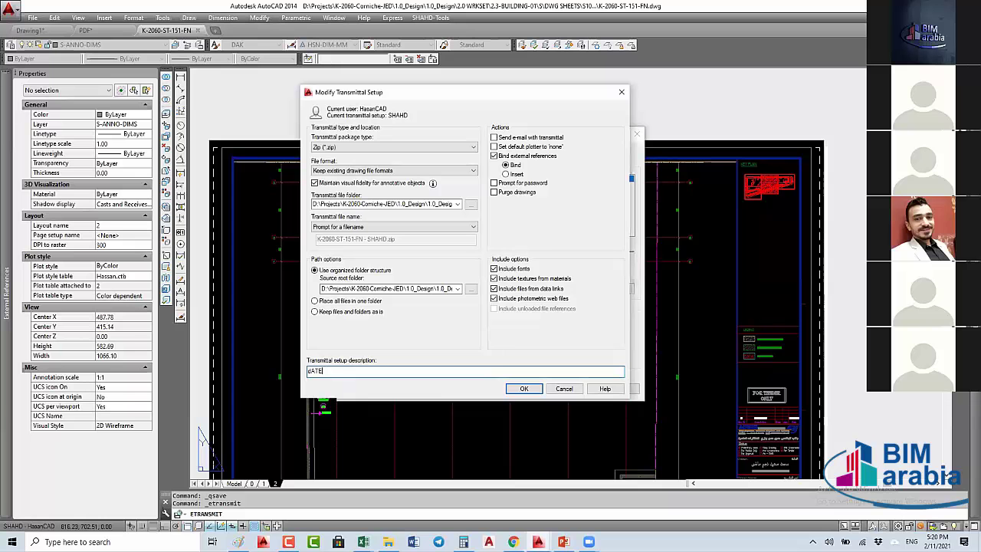
key("BackSpace")
key("BackSpace")
type("D")
key("BackSpace")
key("BackSpace")
key("BackSpace")
type("S")
key("BackSpace")
type("Dated")
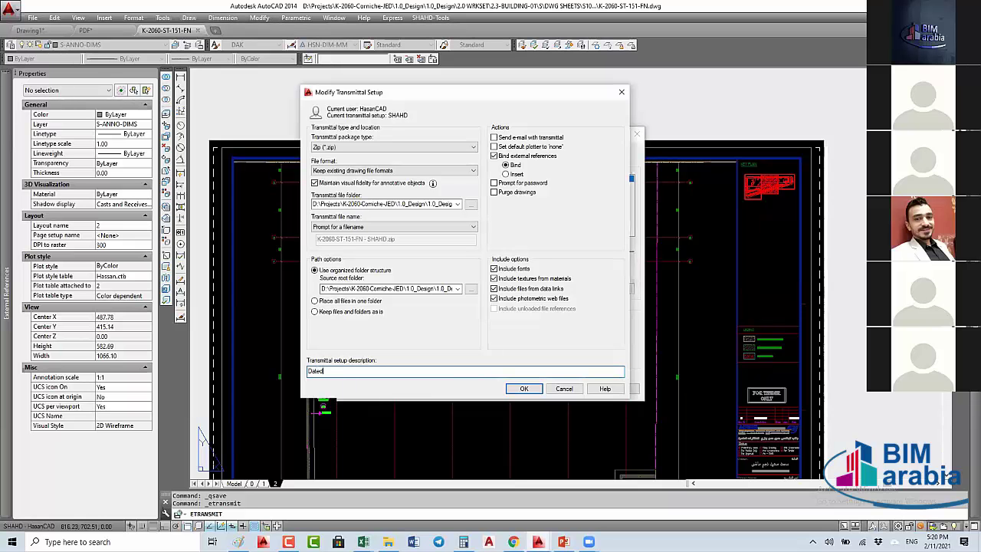
type("2021")
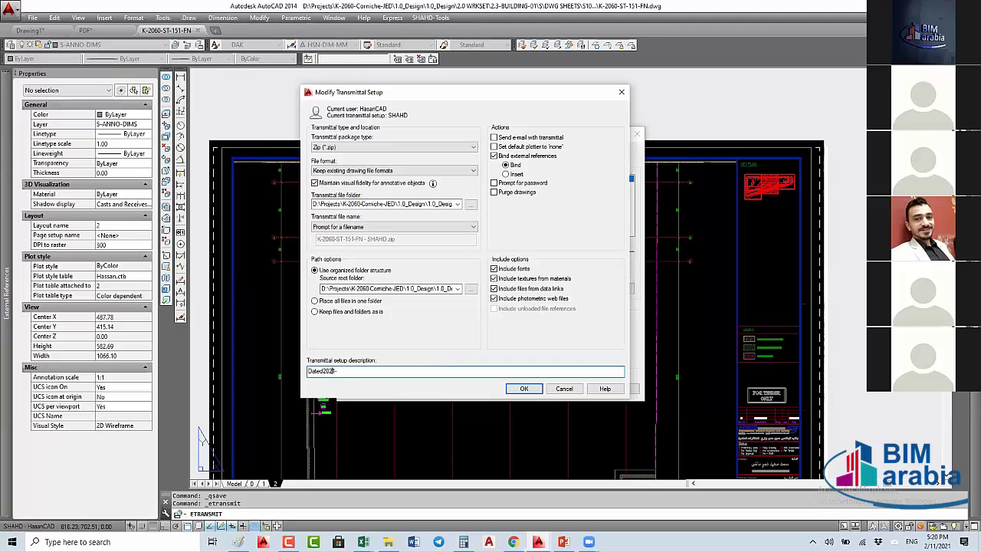
type("-")
type("02-")
type("11")
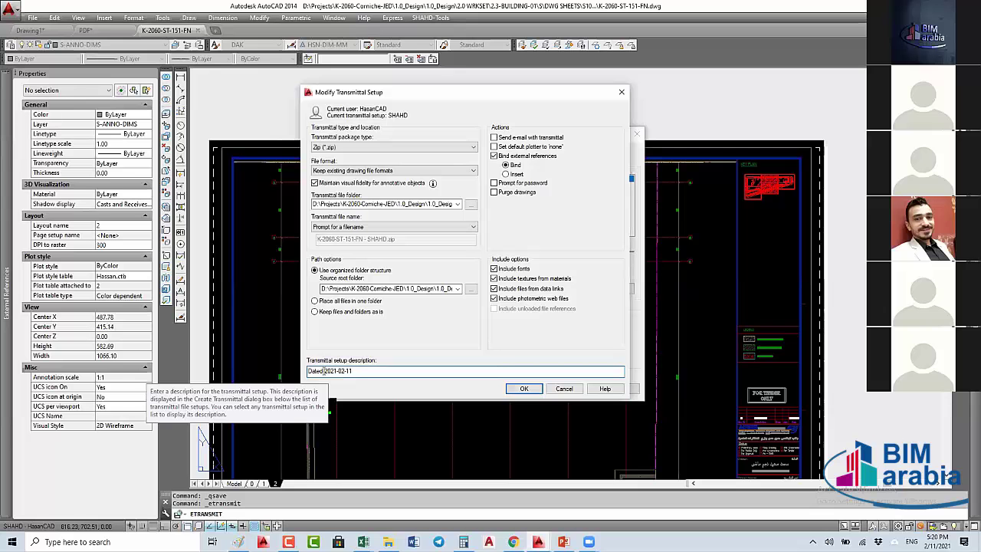
left_click_drag(323, 371, 362, 371)
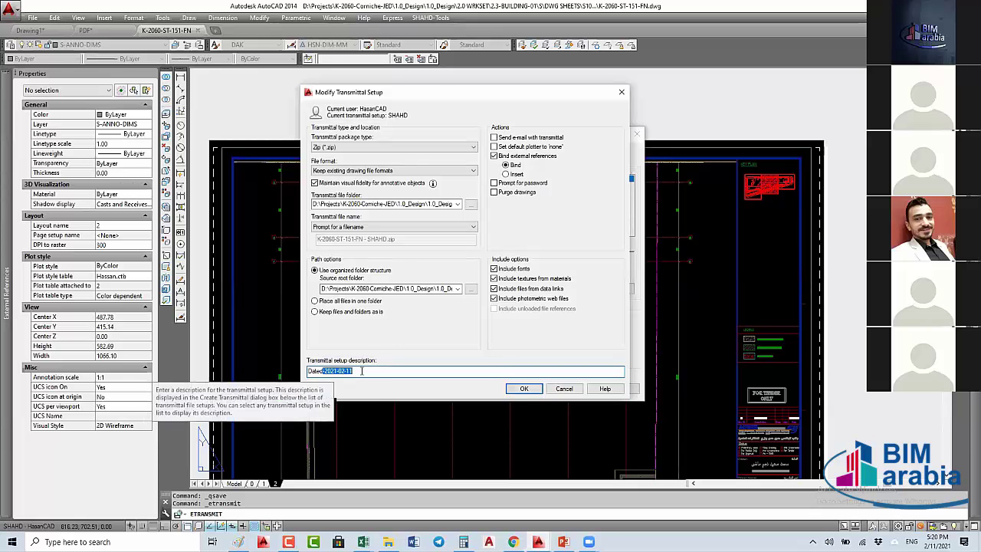
key("Left")
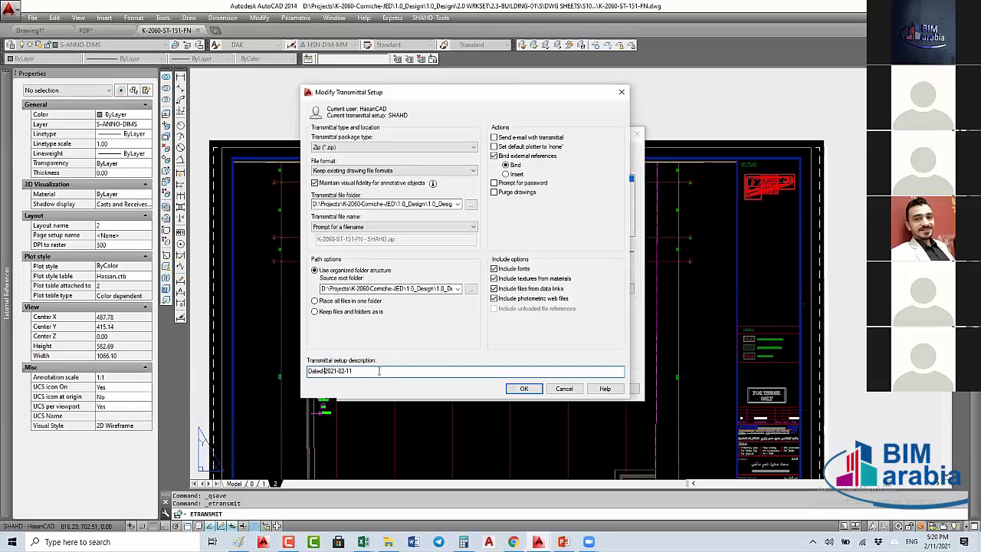
key("shift+End")
left_click(376, 370)
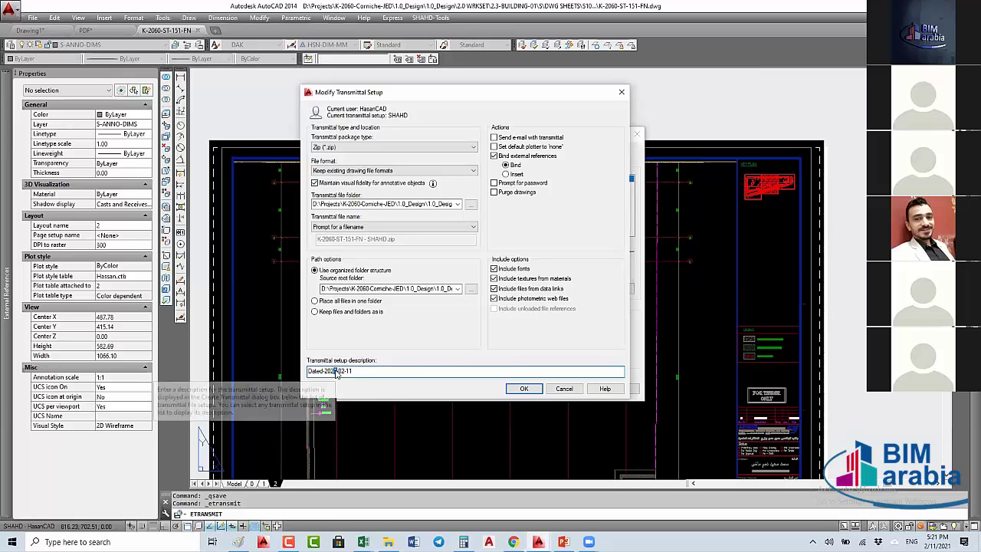
key("BackSpace")
type("6")
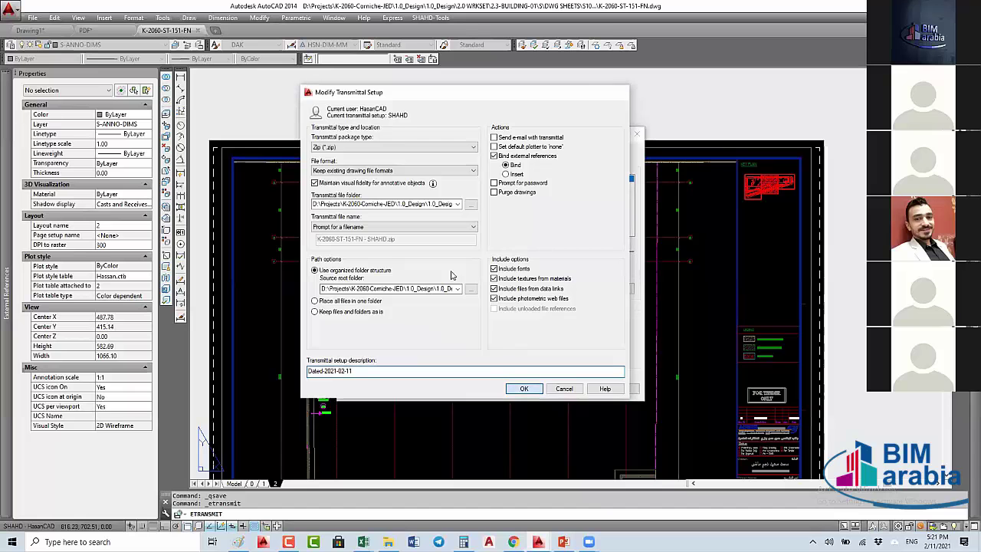
key("Return")
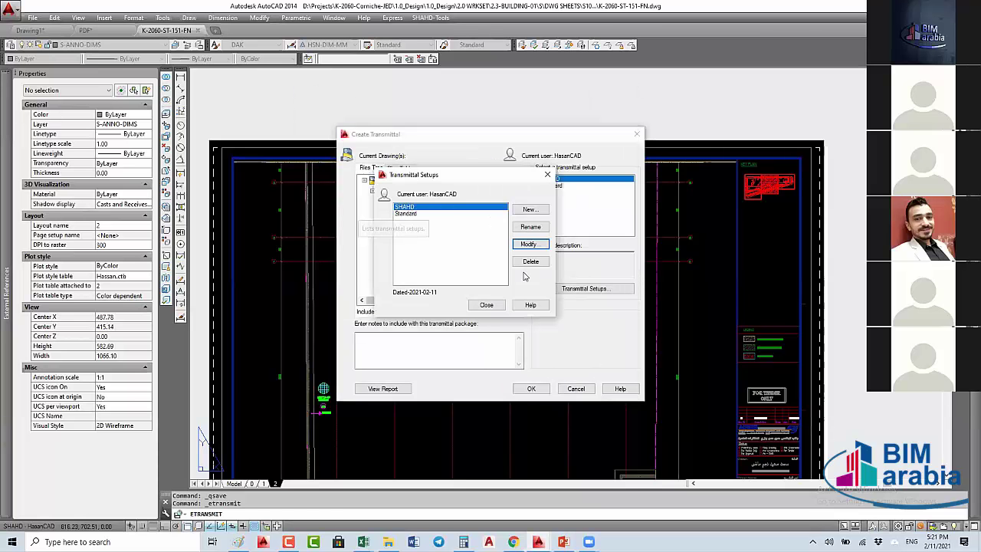
Step: Add drawings K-2060-ST-152 through ST-155 as extra files, dismissing the Missing Files warning
left_click(487, 305)
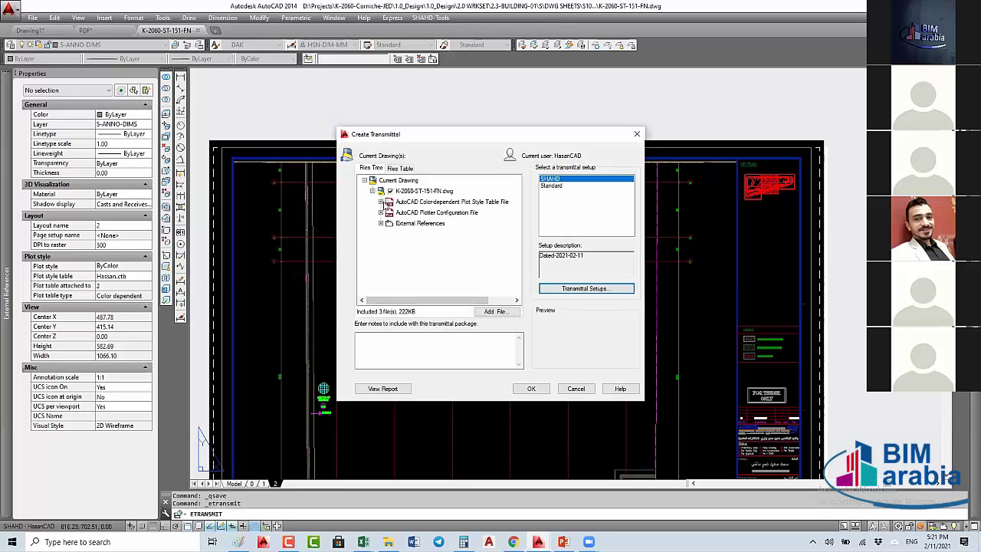
left_click(492, 315)
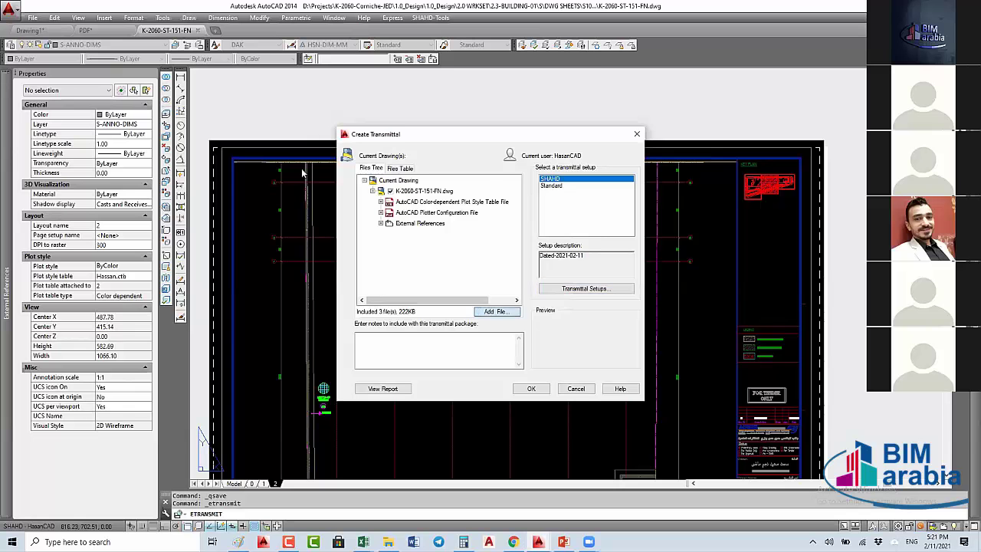
left_click_drag(213, 157, 234, 218)
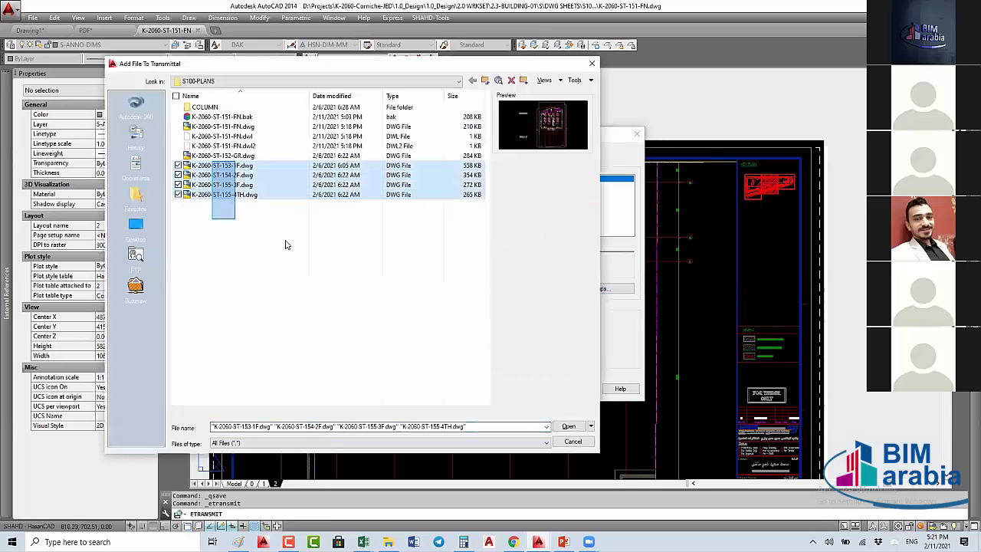
left_click(569, 428)
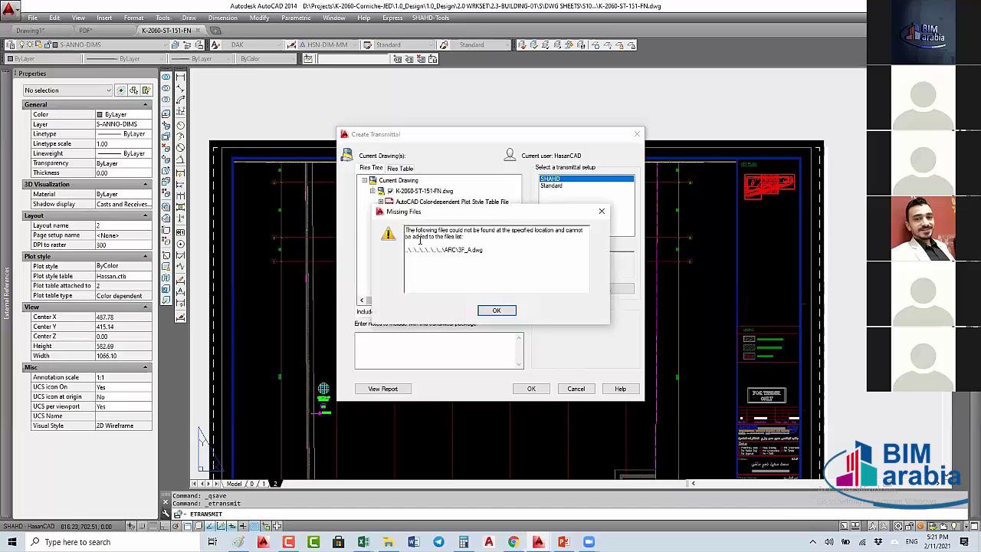
left_click(497, 310)
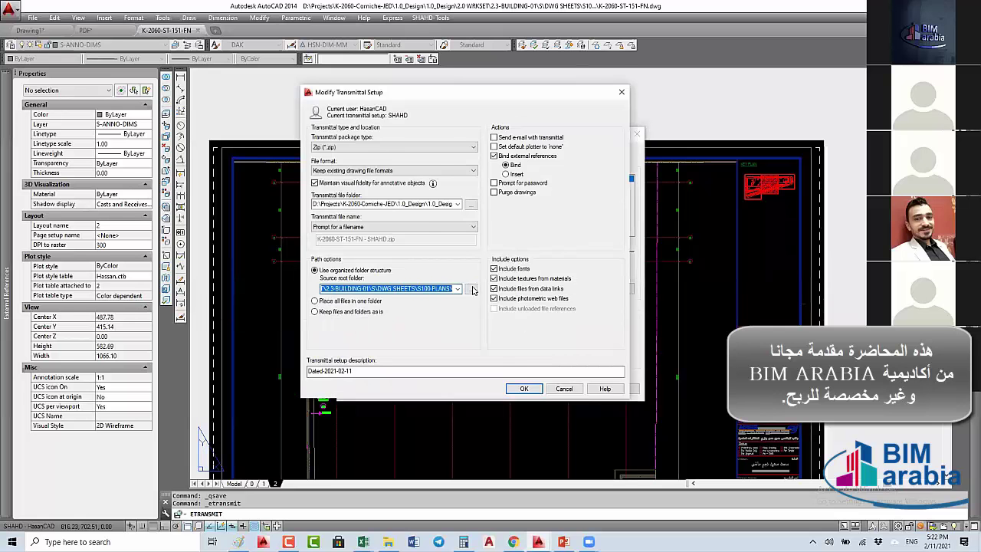
Step: Set the source root folder to D:\Projects\K-2060-Corniche-JED and save the modified setup
left_click(472, 289)
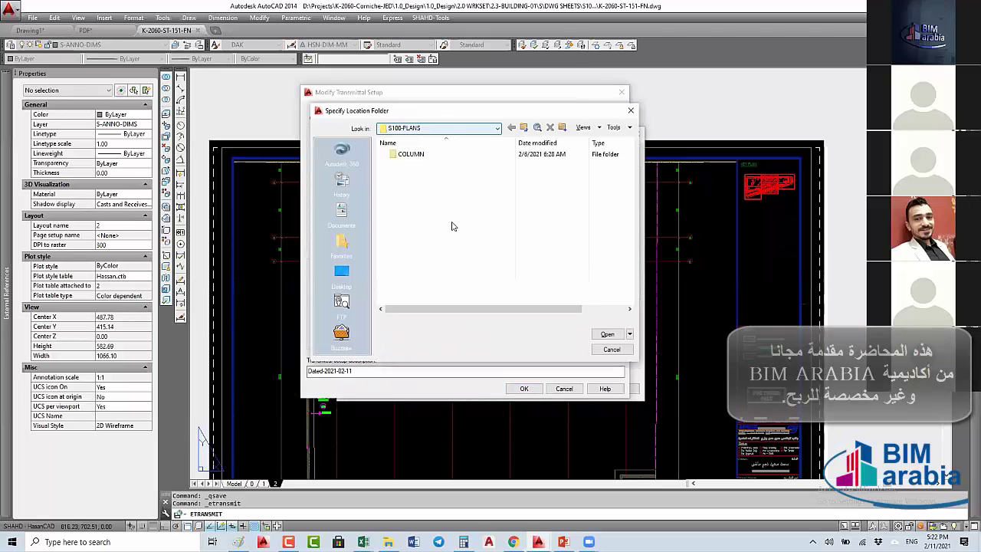
left_click(452, 128)
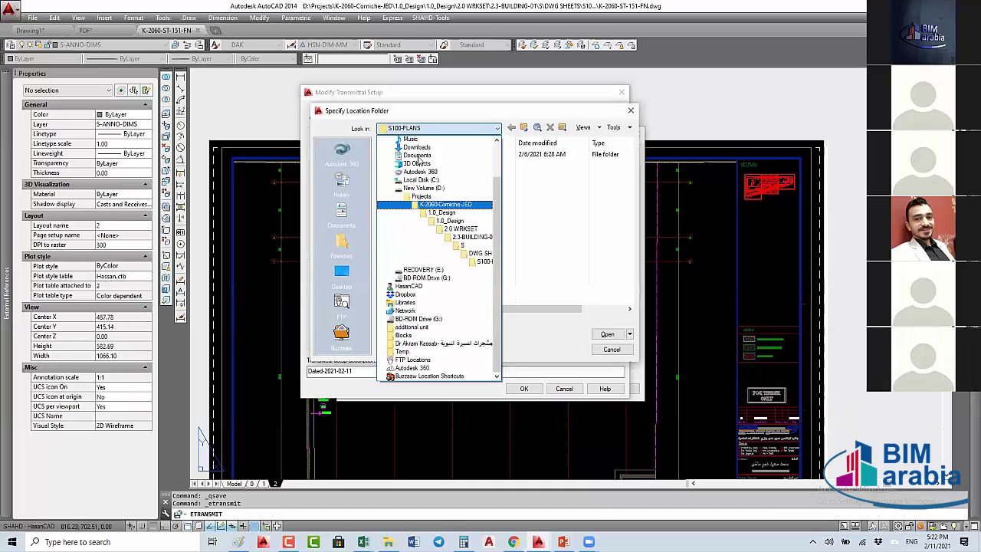
left_click(445, 204)
double_click(414, 154)
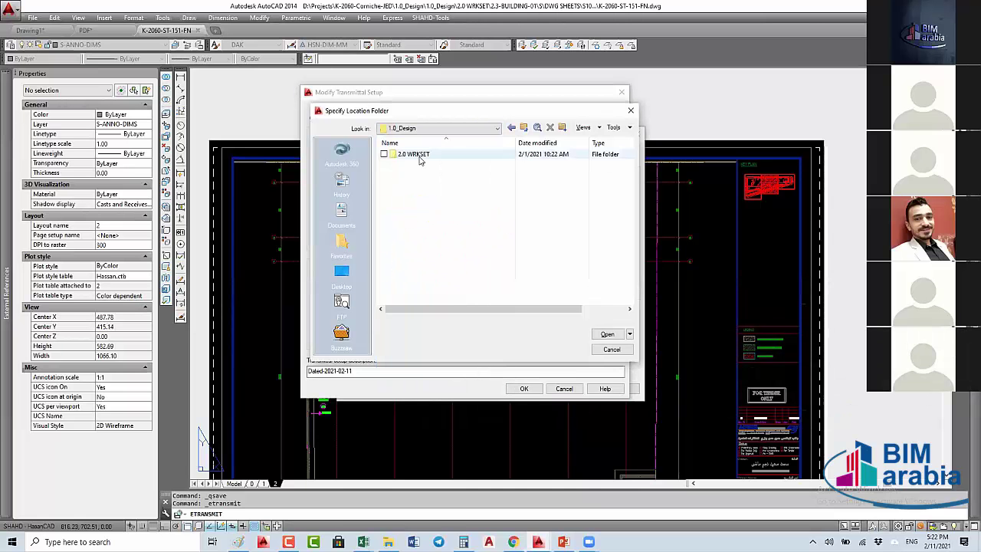
double_click(417, 156)
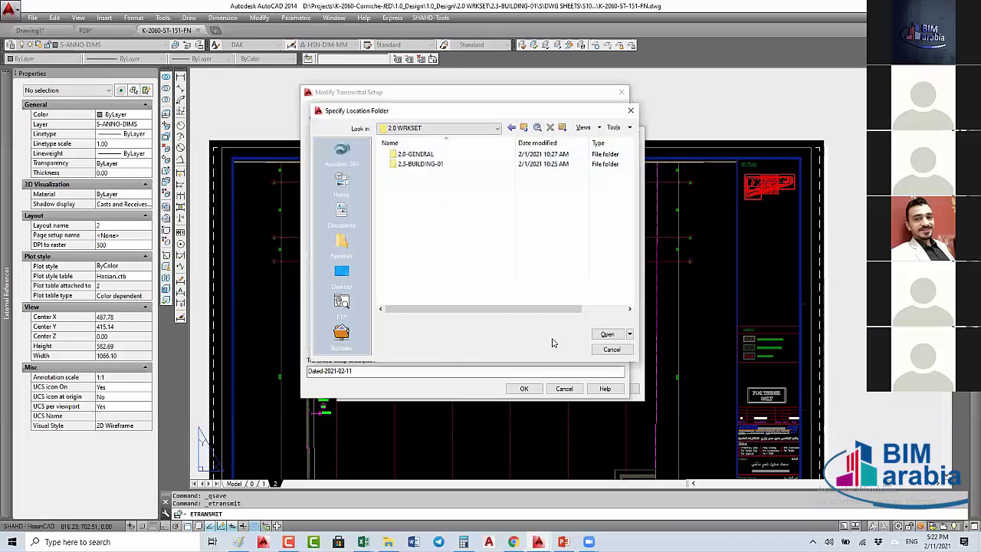
left_click(612, 351)
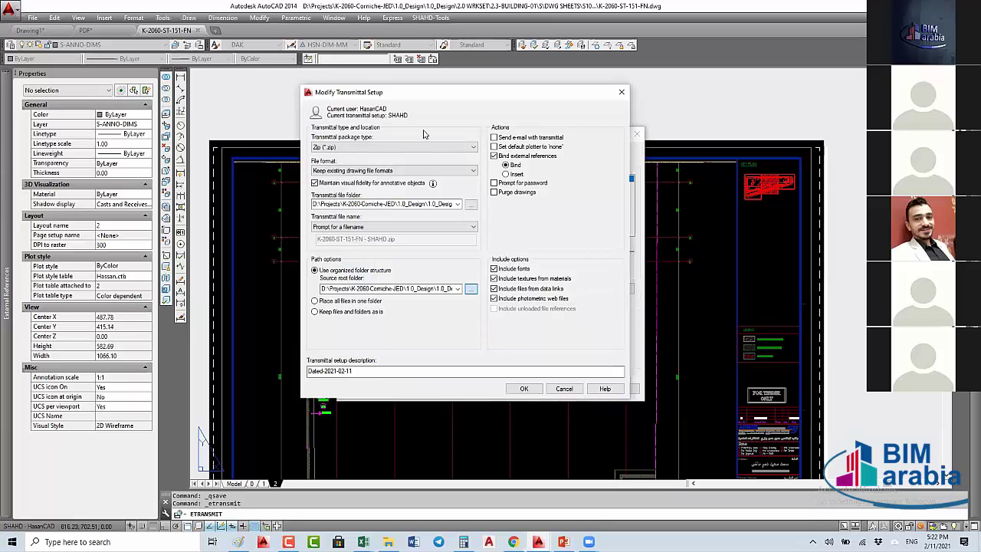
left_click(470, 203)
key("F4")
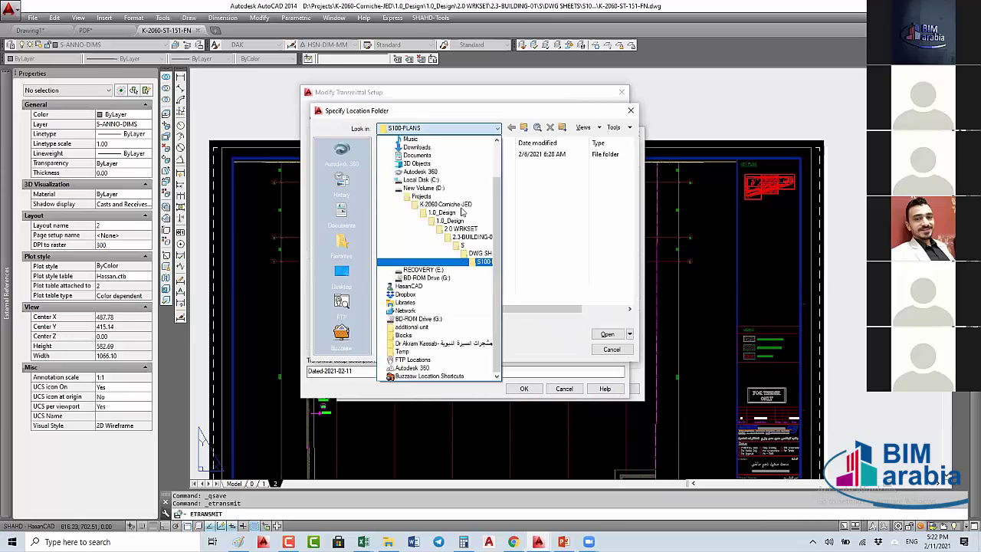
left_click(457, 204)
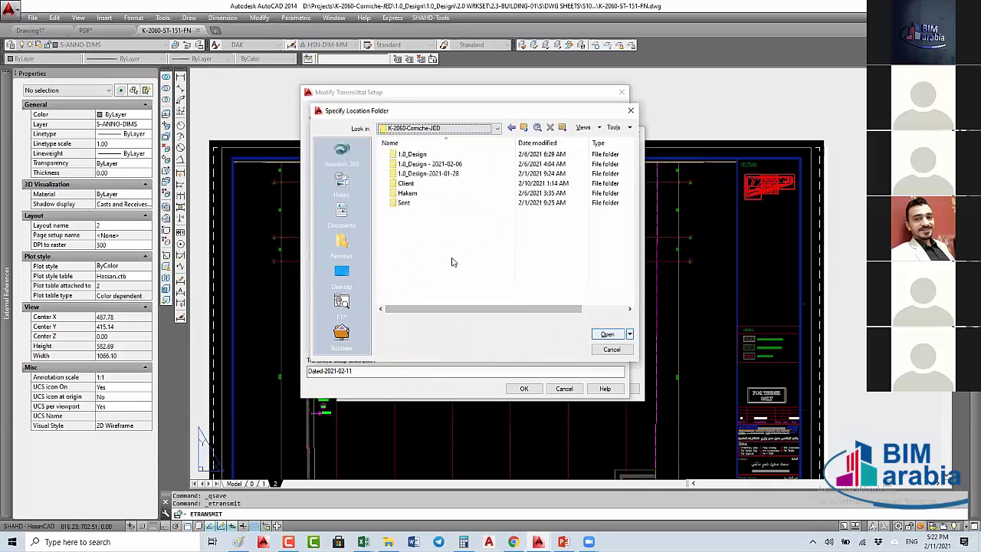
key("Return")
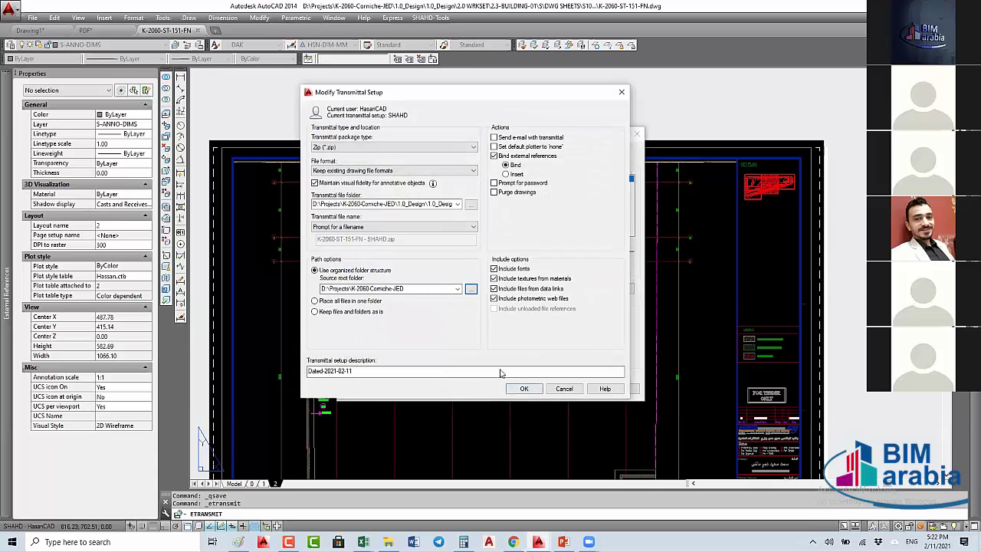
left_click(524, 389)
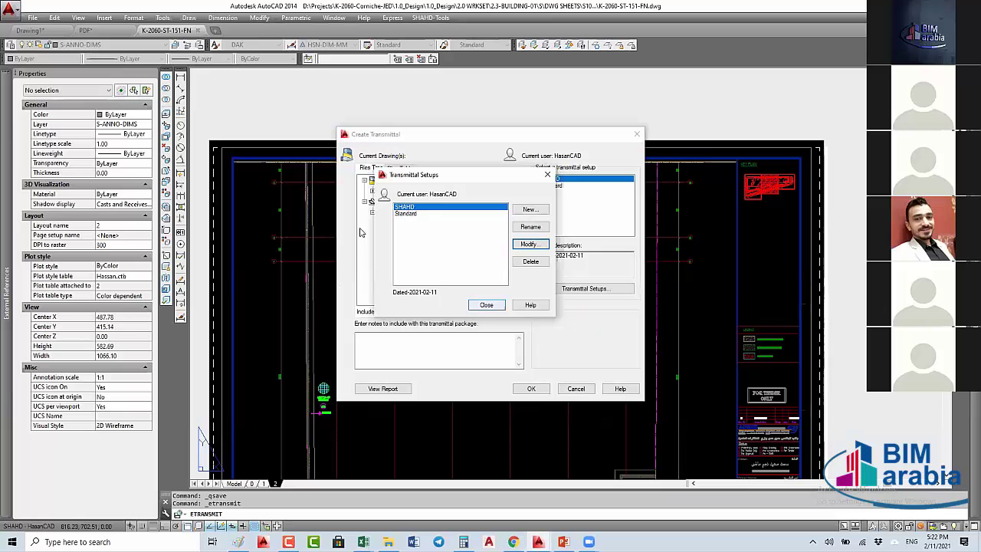
Step: Inspect the included TrueType fonts and External References xref drawings in the Files Tree
key("Escape")
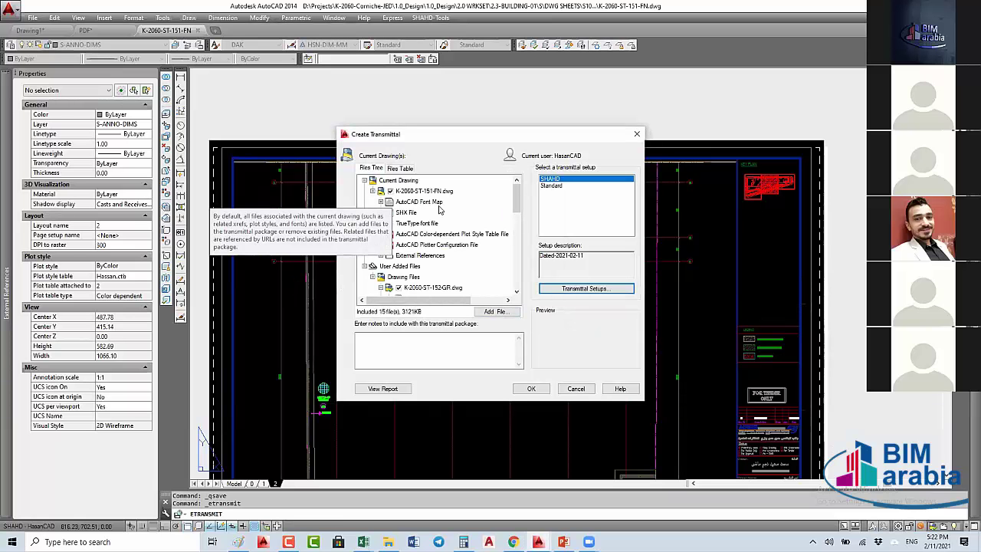
left_click(417, 224)
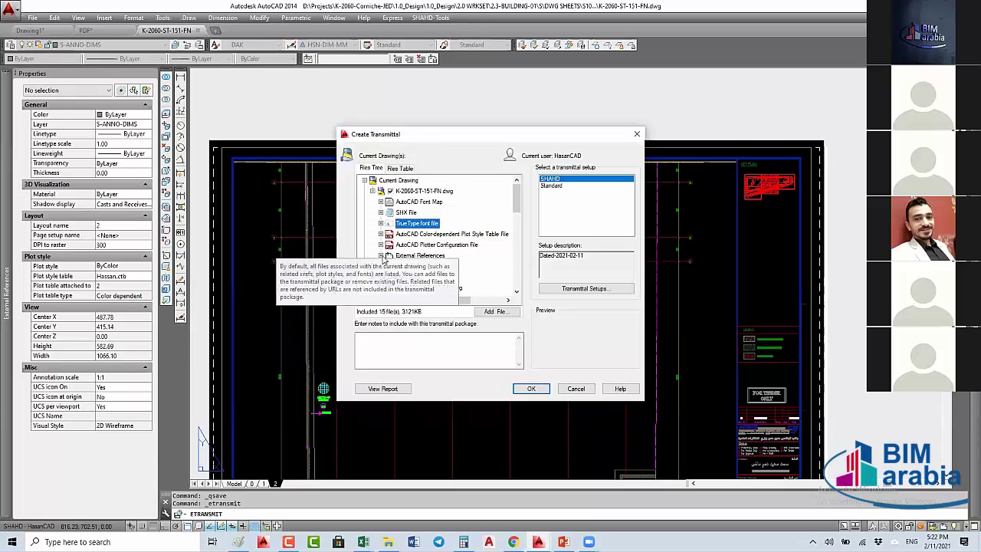
double_click(441, 255)
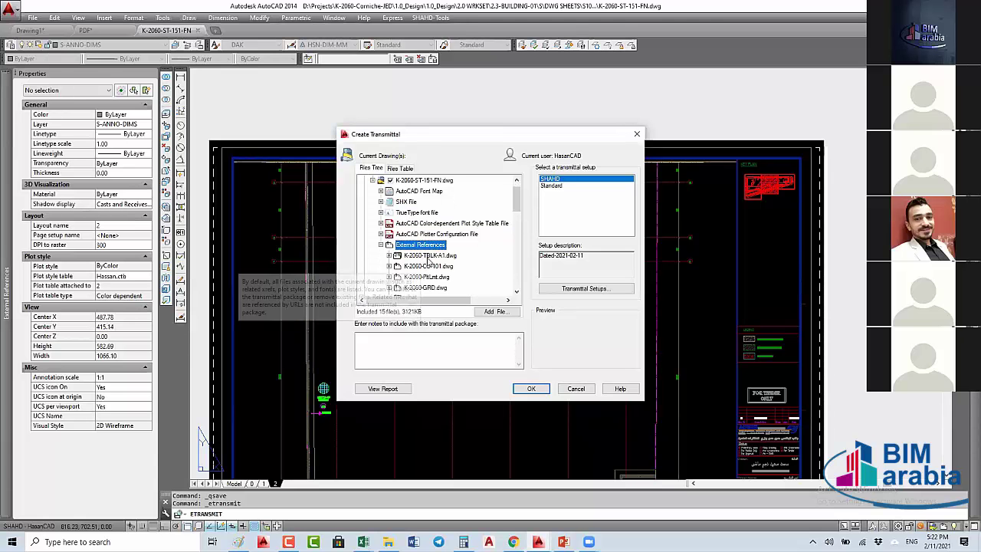
scroll(424, 224, "down", 1)
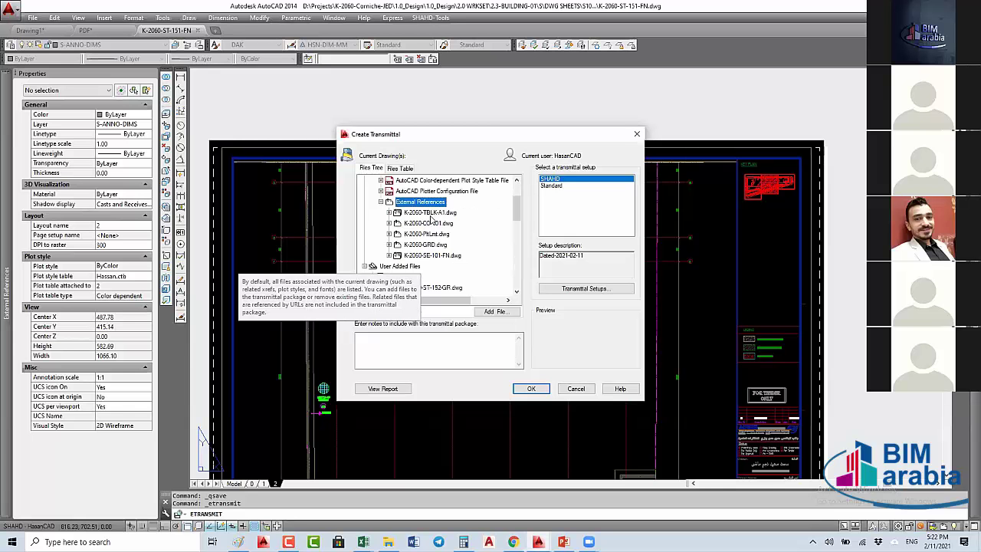
scroll(377, 197, "up", 1)
scroll(376, 195, "up", 1)
Step: Collapse each drawing's file list, from ST-151 through ST-155-4TH, and accept the transmittal
left_click(374, 191)
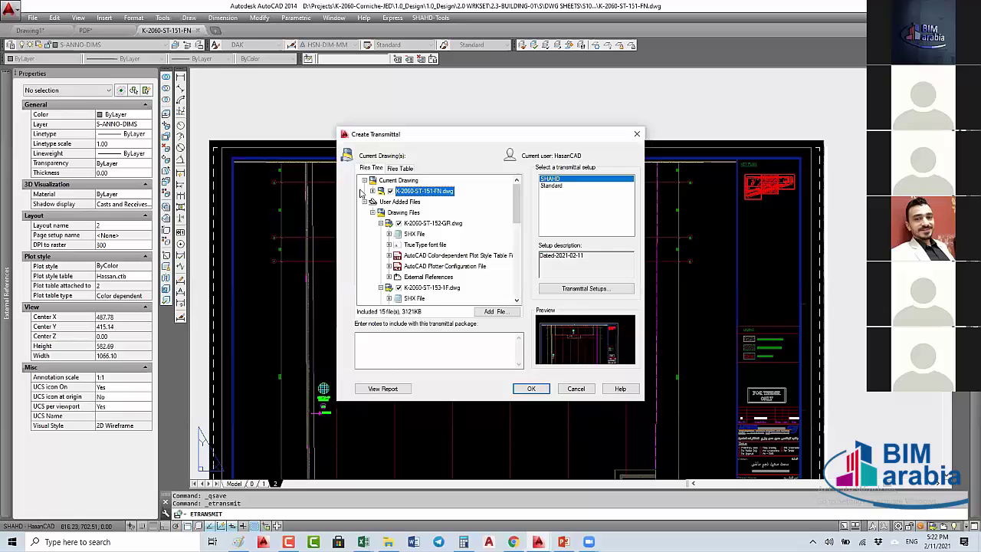
left_click(380, 223)
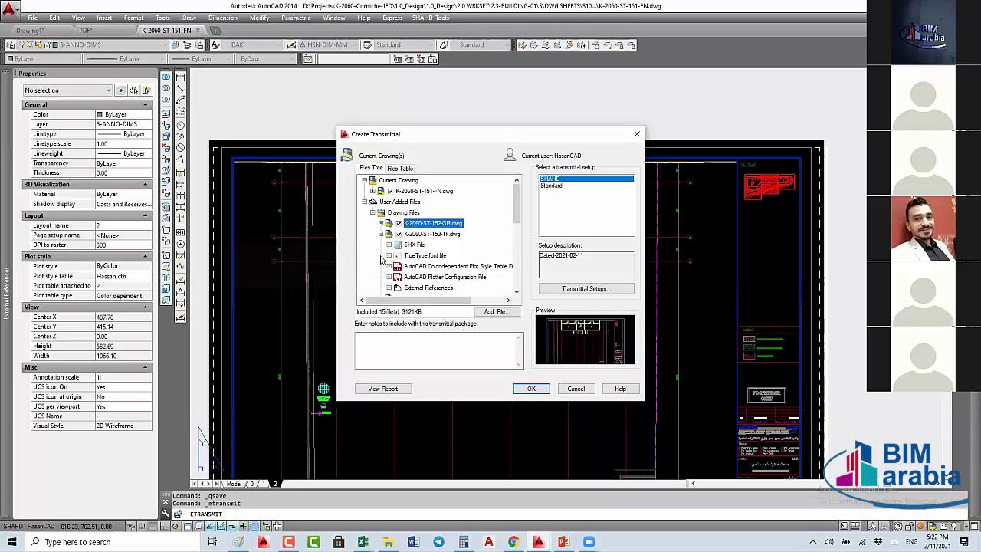
key("Down")
key("Left")
key("Down")
key("Left")
key("Down")
key("Left")
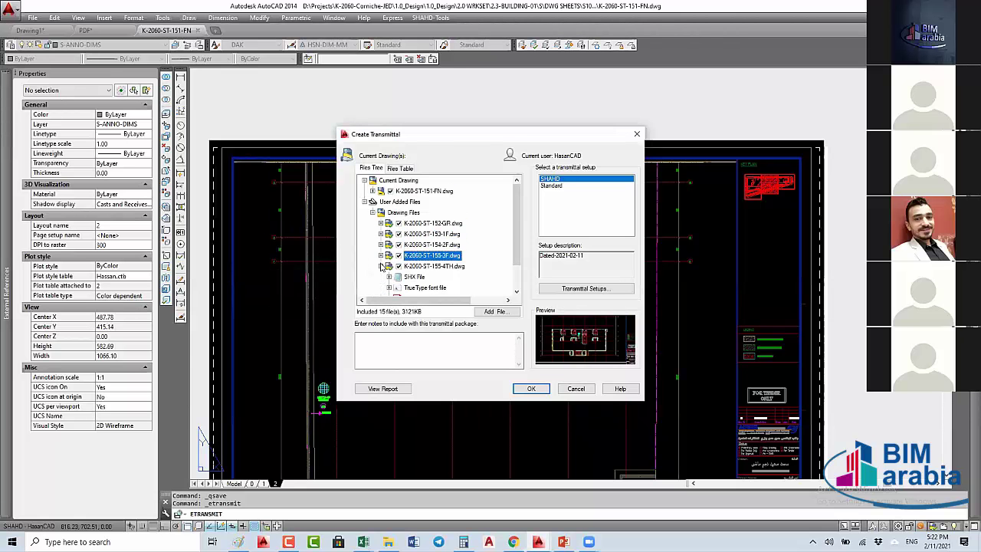
left_click(381, 266)
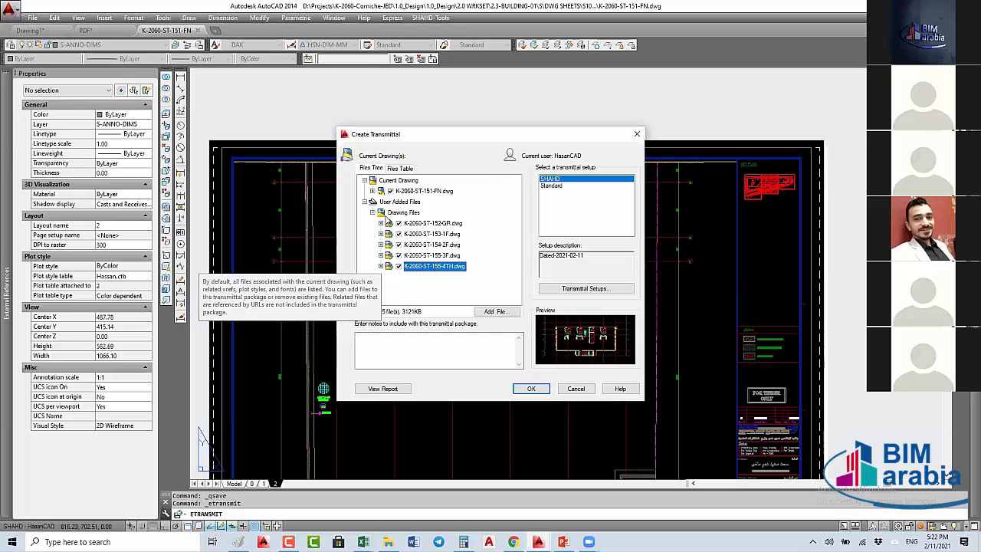
left_click(374, 214)
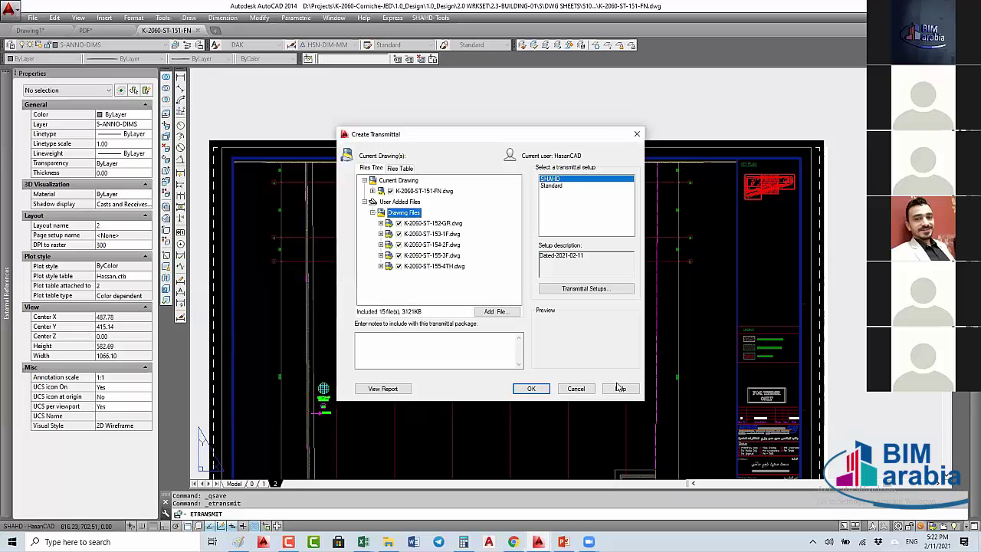
key("Return")
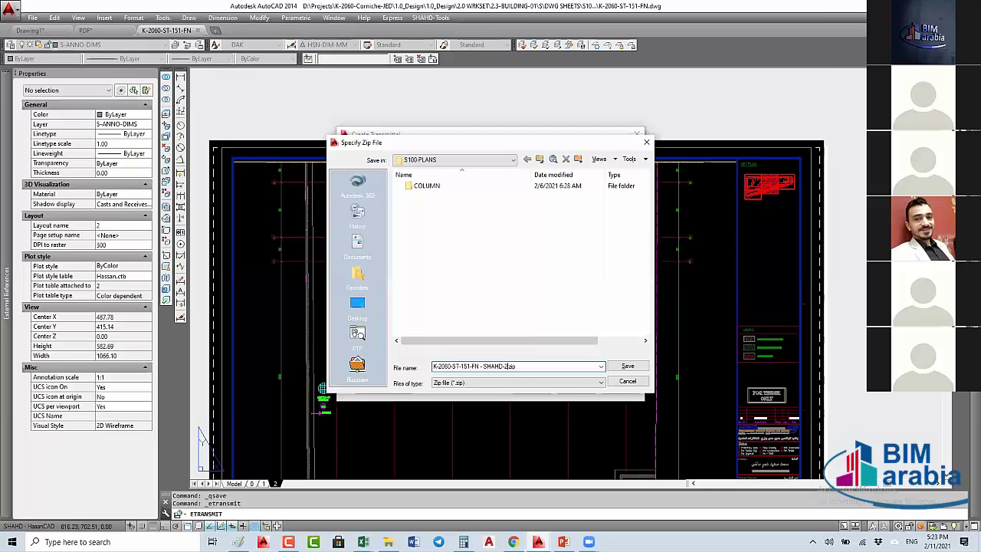
Step: Add the date to the zip file name and save the archive in S100-PLANS
type("021-0")
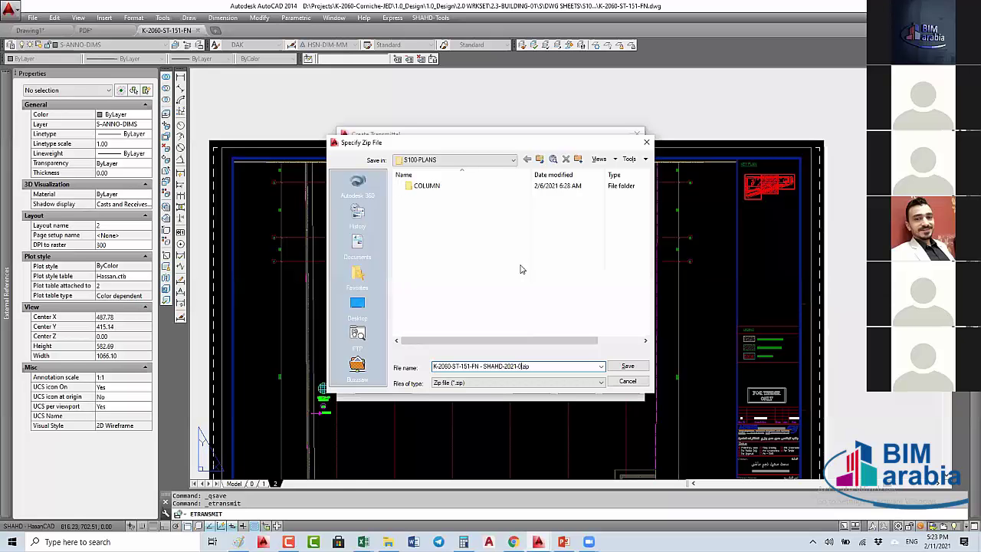
key("Return")
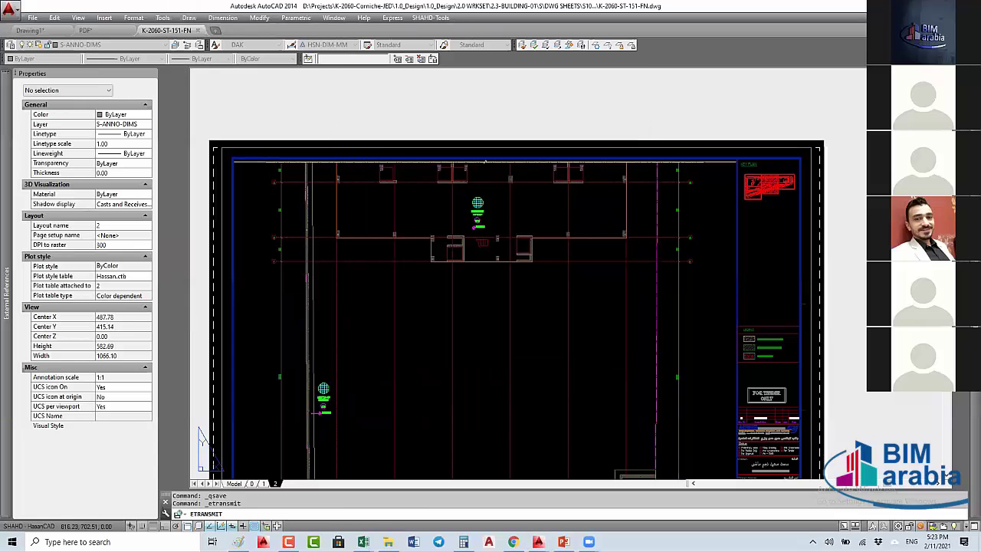
Step: Start a new eTransmit from the File menu and locate the zip archive in Add File
key("alt+Tab")
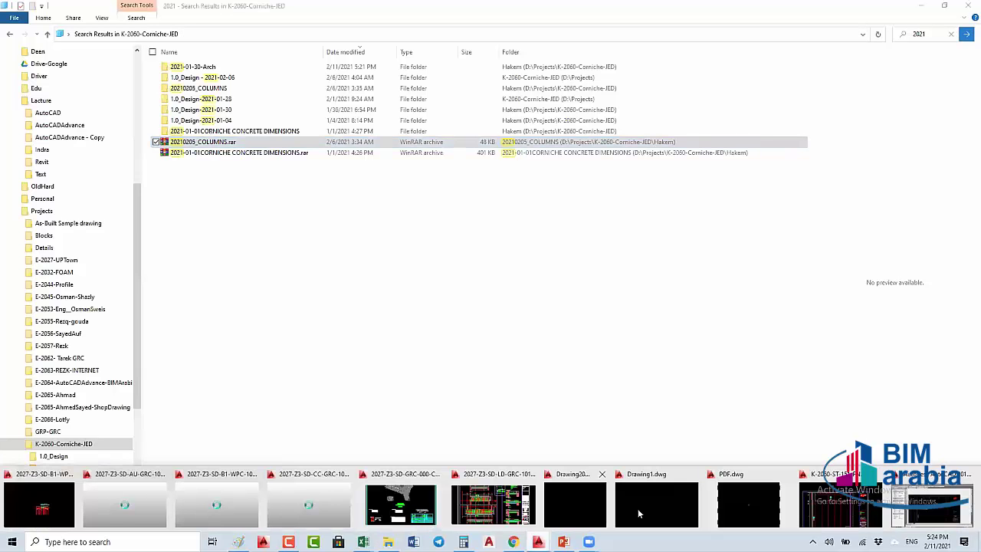
left_click(638, 508)
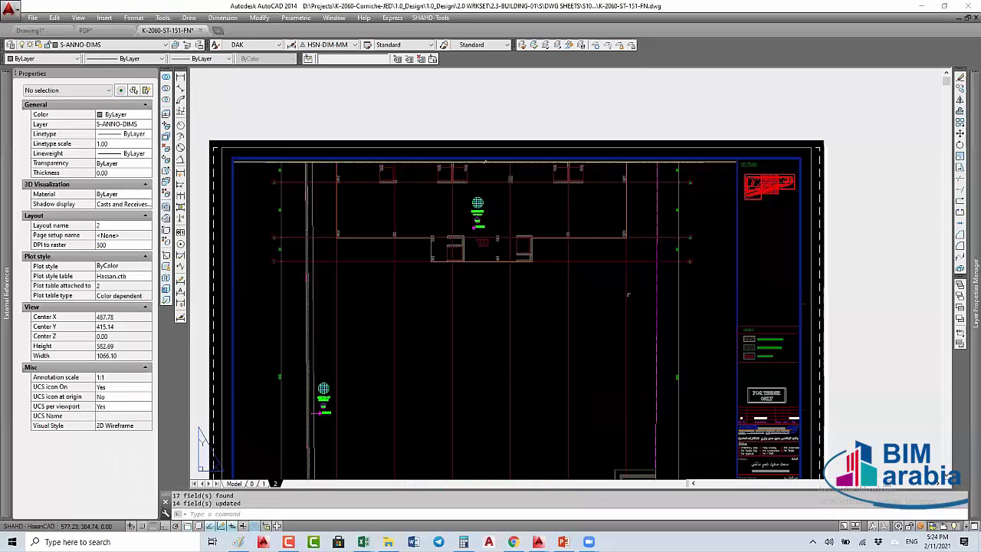
left_click(32, 18)
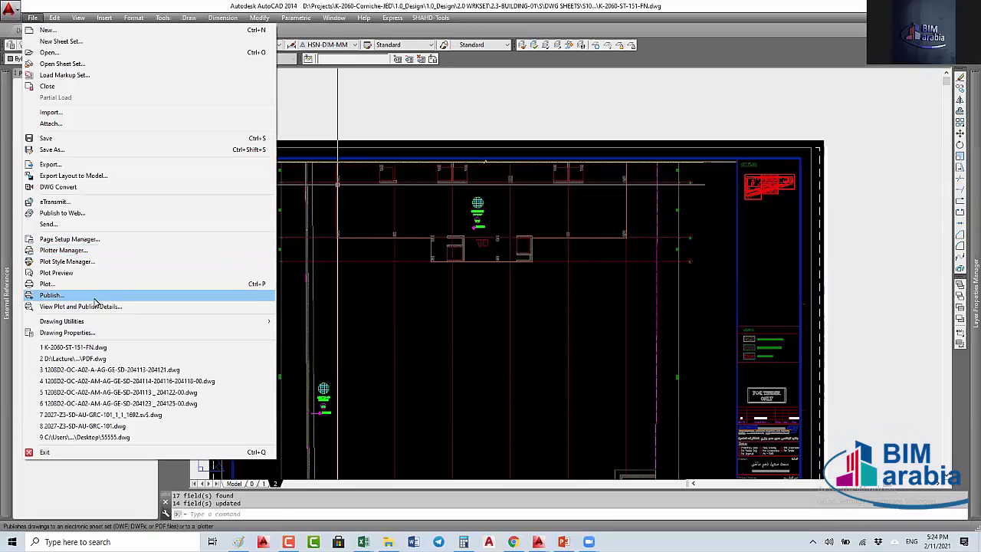
left_click(88, 206)
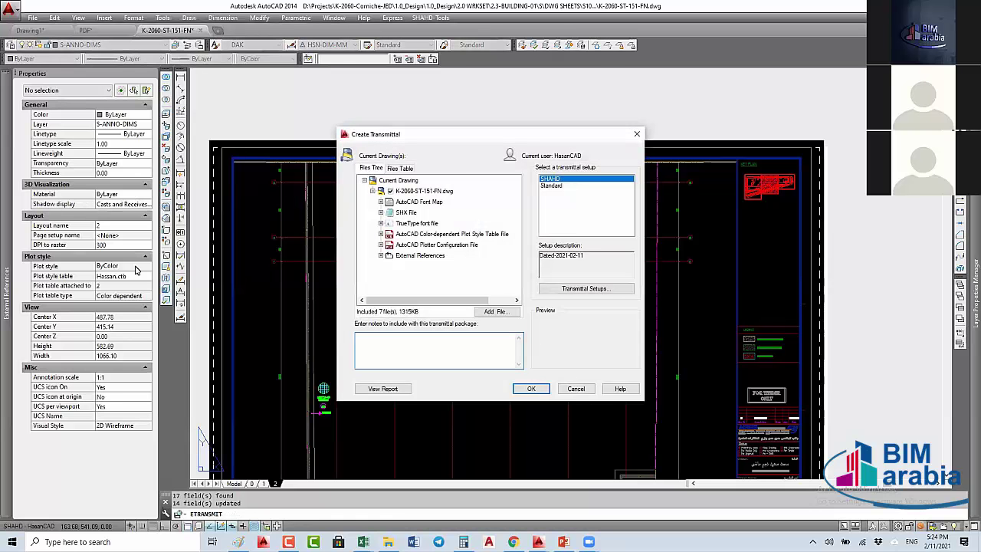
left_click(495, 311)
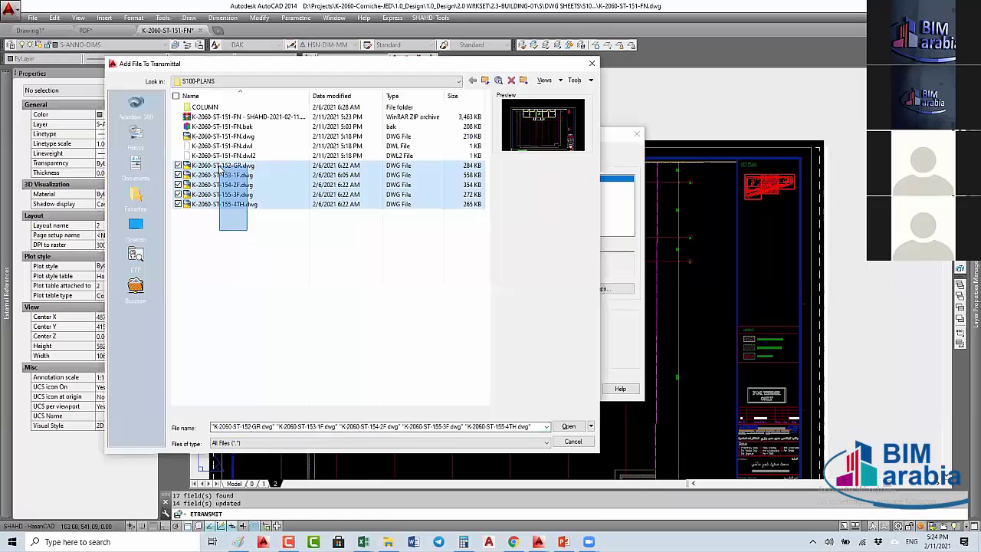
left_click_drag(247, 234, 218, 165)
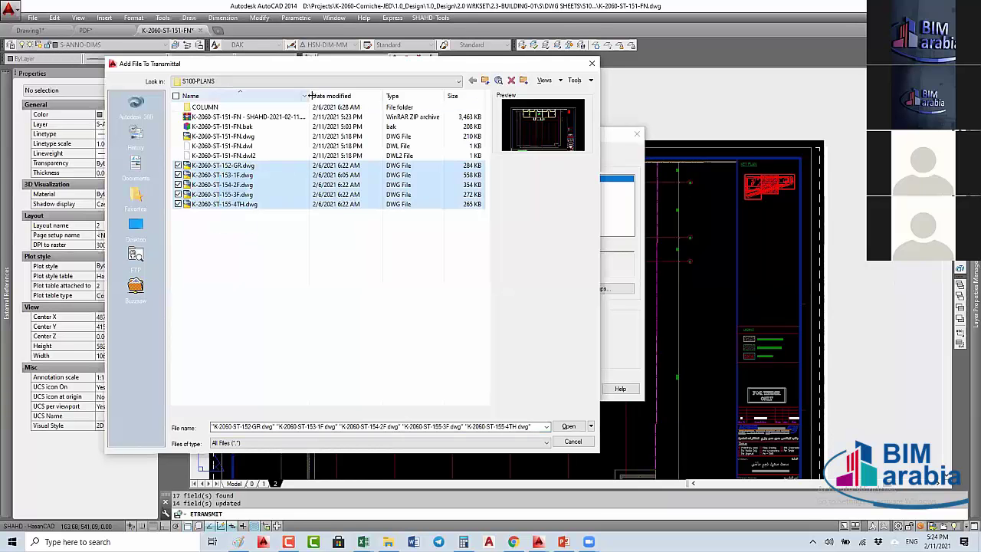
left_click_drag(310, 95, 374, 96)
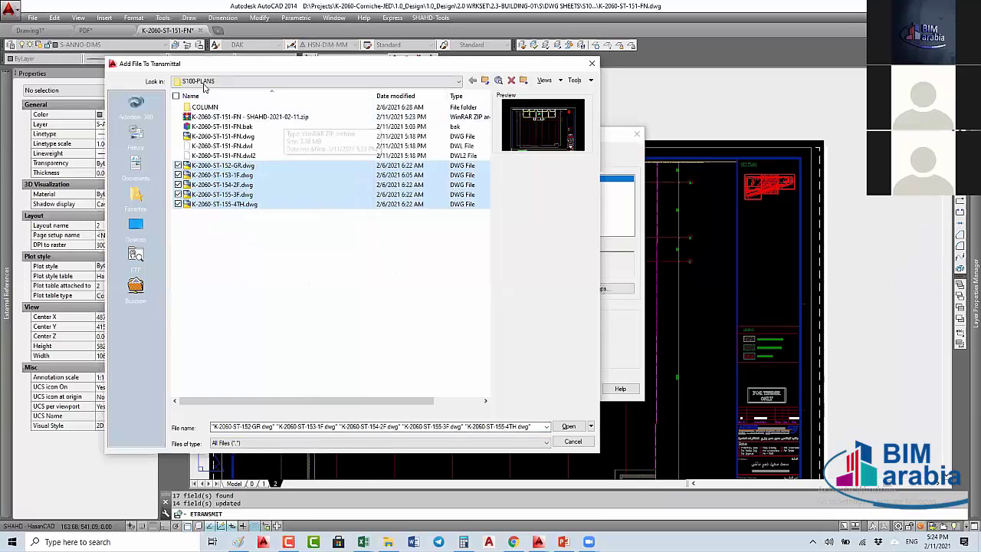
left_click(220, 116)
Step: Copy the zip archive into the K-2060-Corniche-JED folder and cancel both transmittal dialogs
right_click(222, 116)
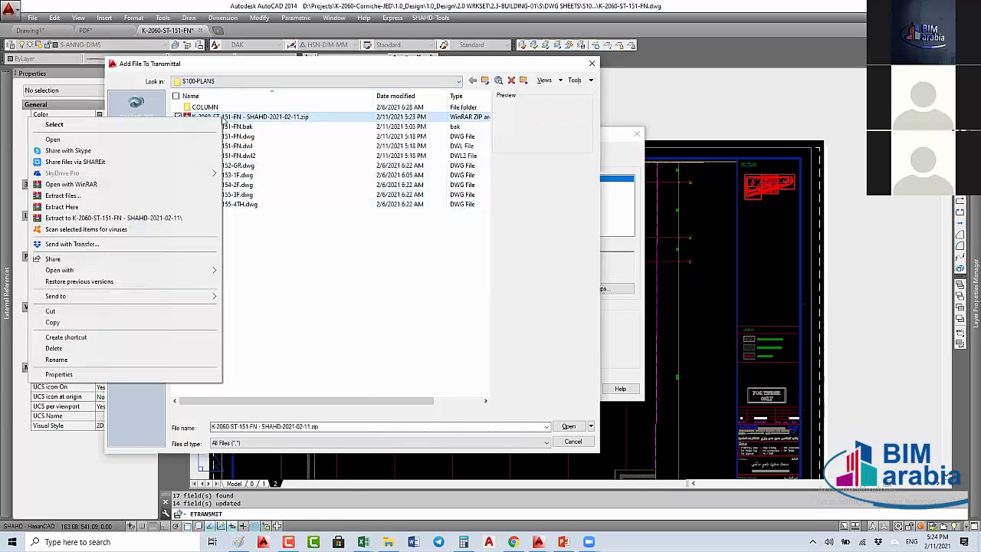
left_click(53, 323)
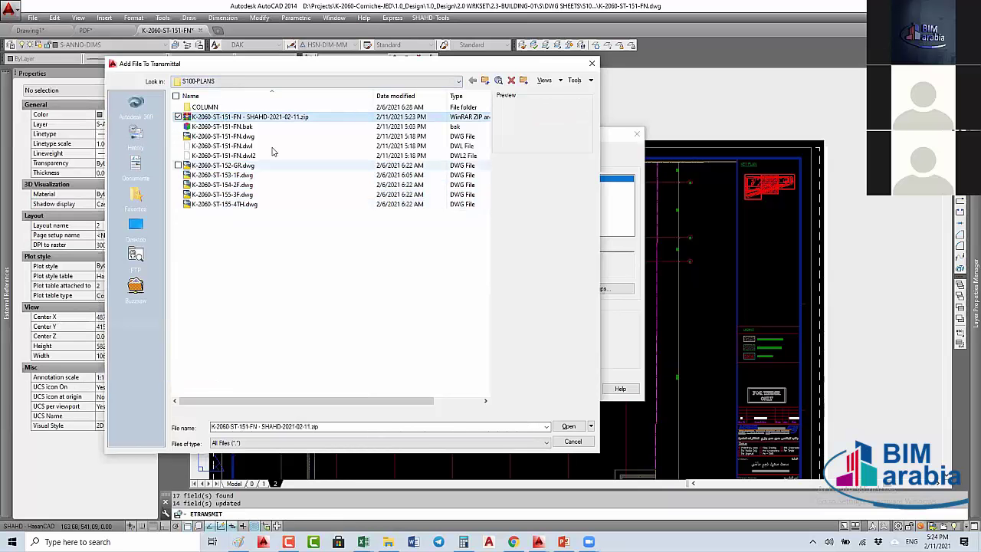
left_click(288, 81)
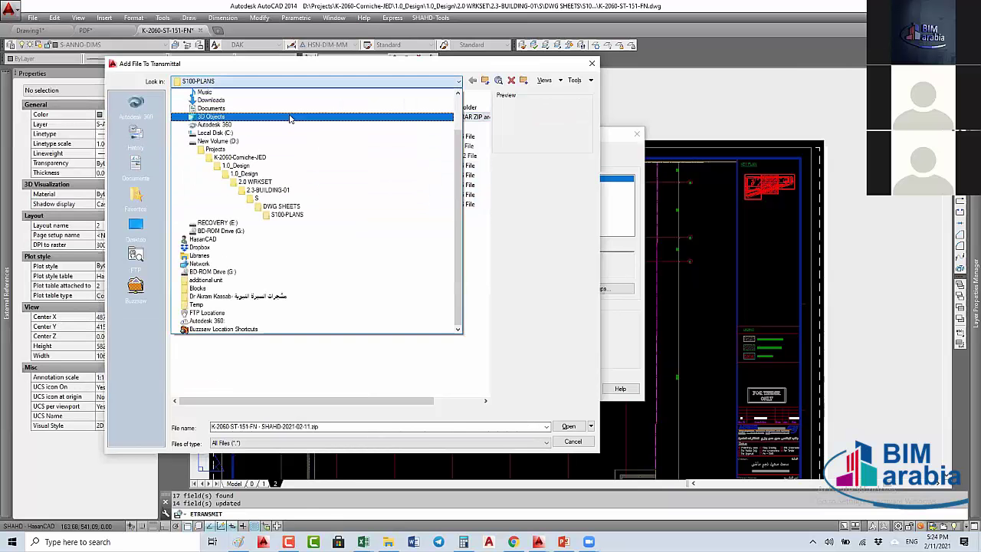
left_click(307, 158)
right_click(247, 239)
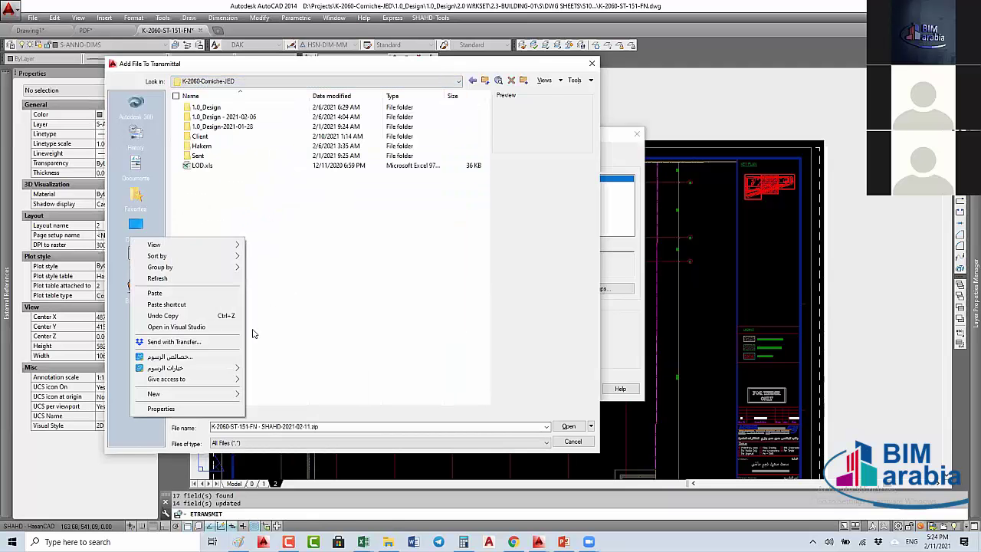
left_click(156, 292)
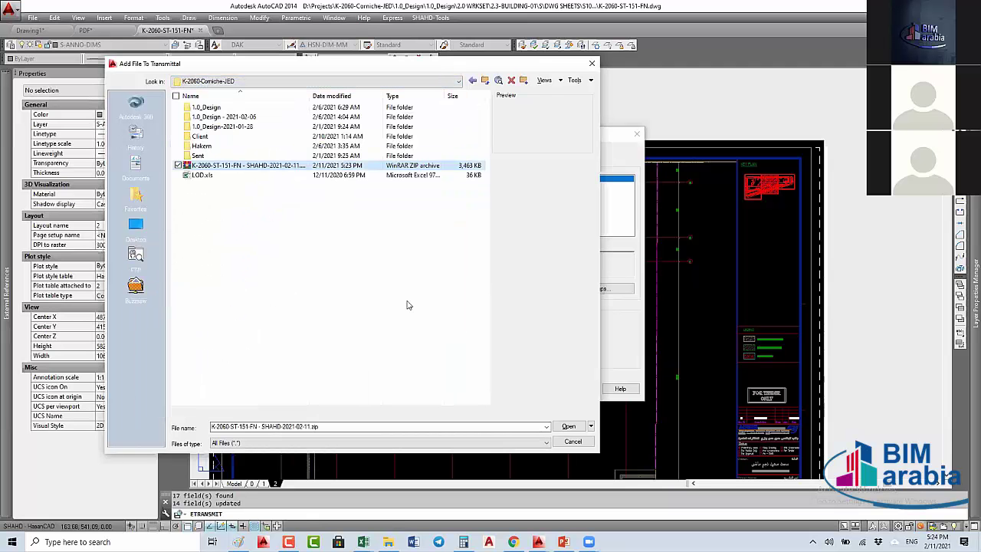
left_click(568, 427)
left_click(576, 388)
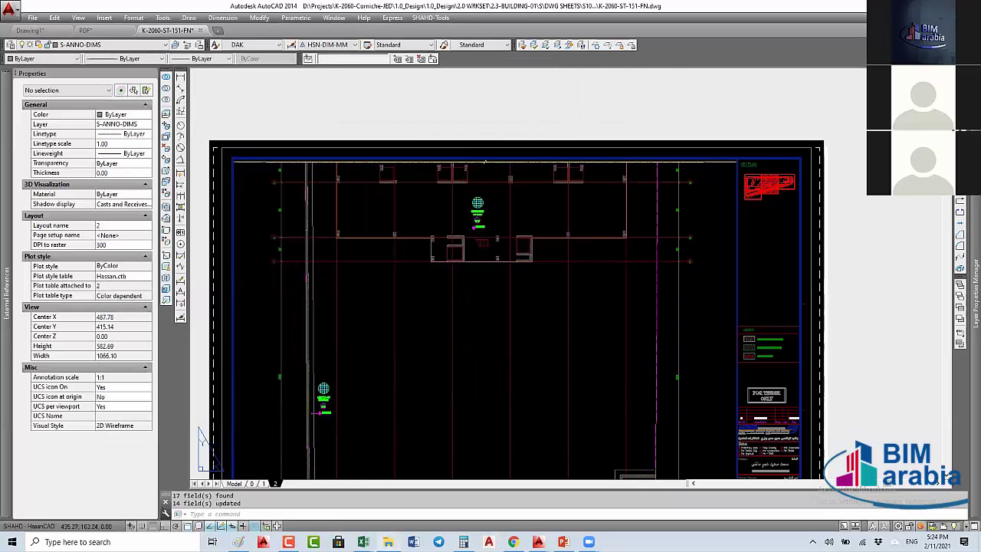
Step: Extract the zip in K-2060-Corniche-JED to its own folder and open its .txt report
key("alt+Tab")
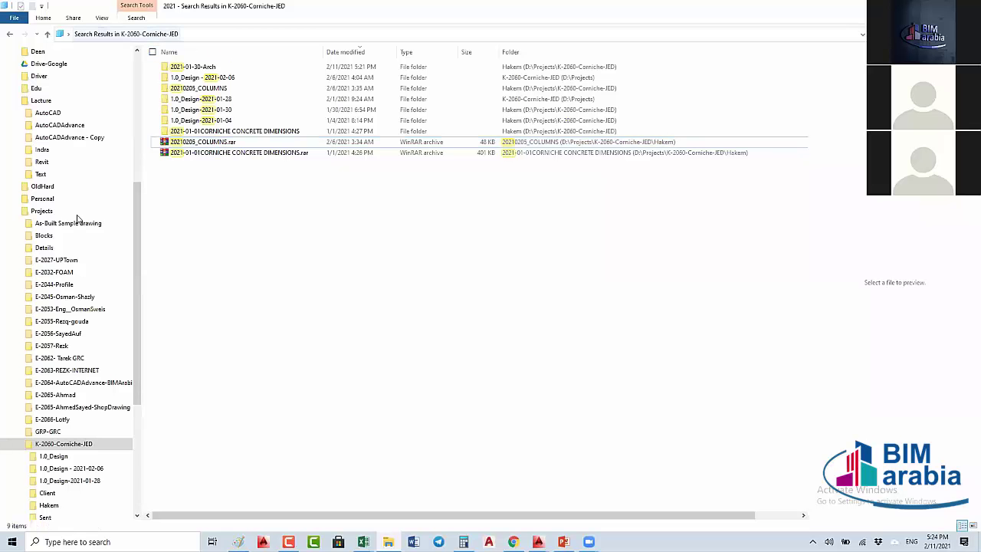
left_click(67, 443)
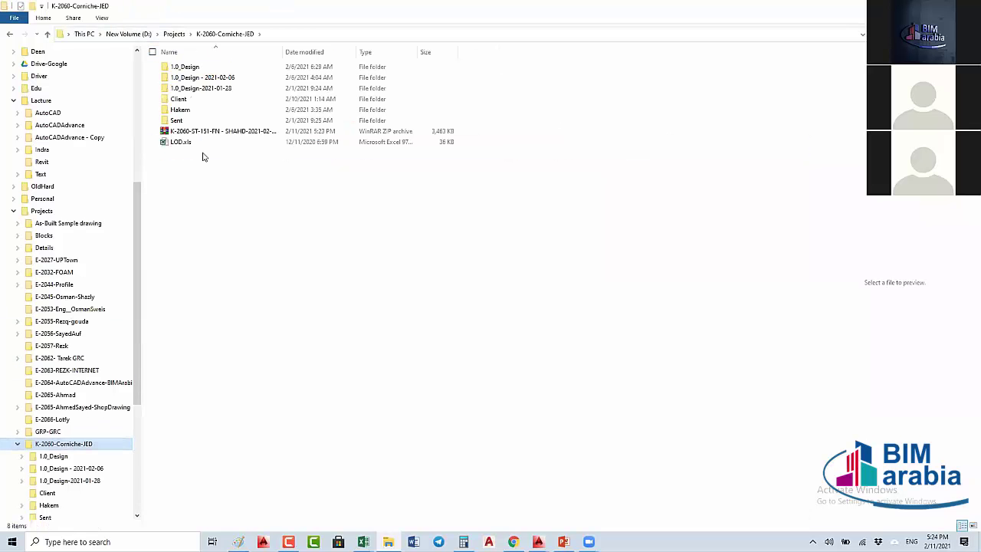
left_click(222, 136)
double_click(282, 51)
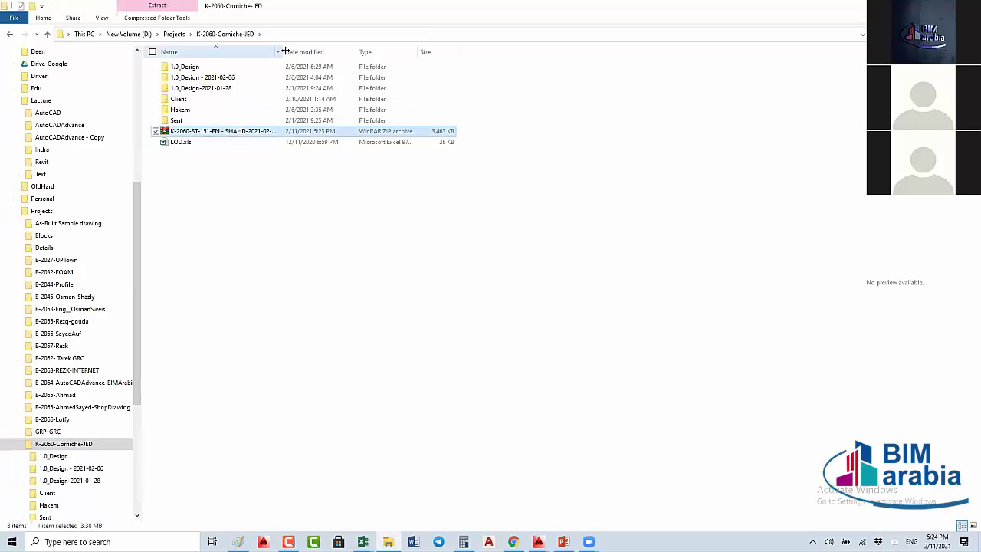
right_click(231, 133)
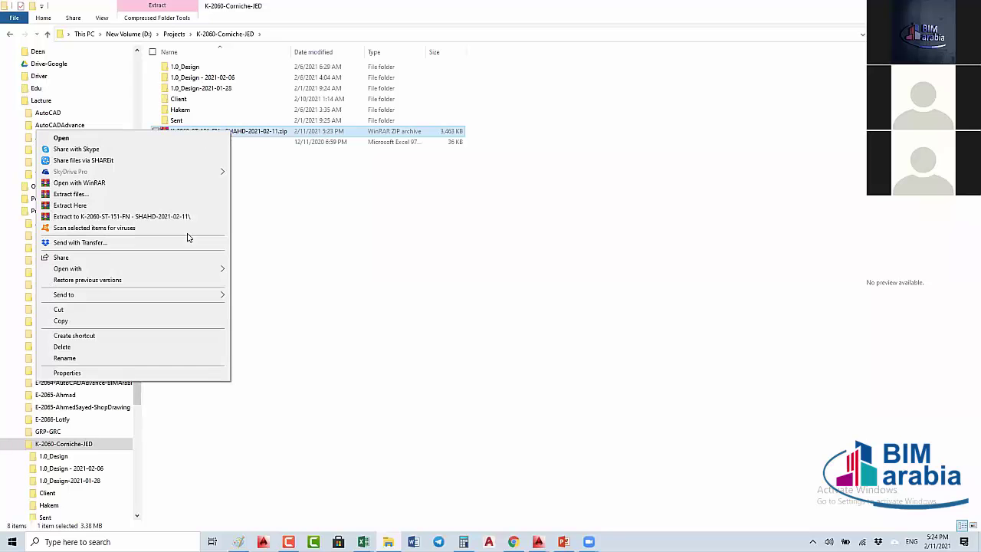
left_click(127, 220)
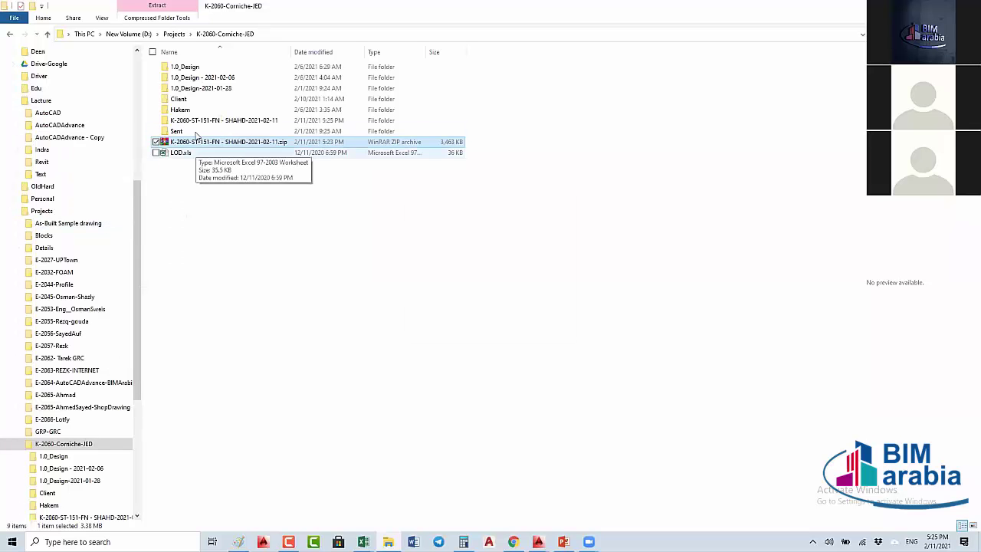
double_click(204, 123)
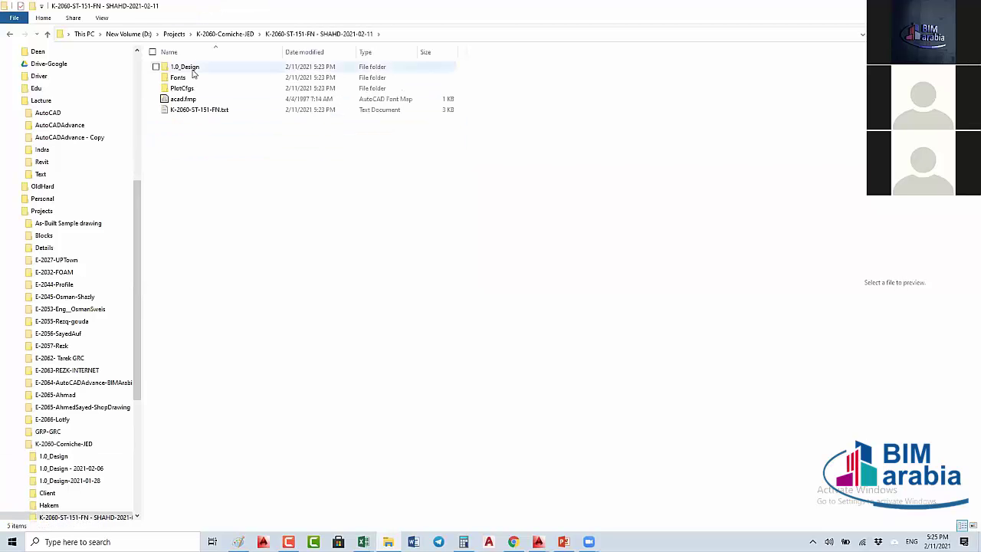
double_click(190, 111)
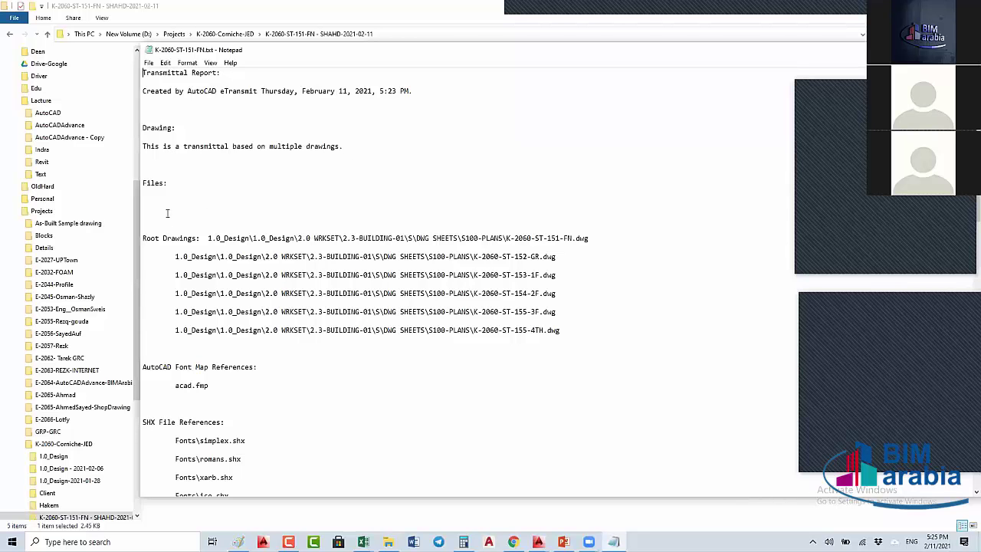
Step: Highlight the font map, four SHX font and two TrueType font references in the report
scroll(167, 213, "down", 3)
left_click_drag(208, 155, 313, 256)
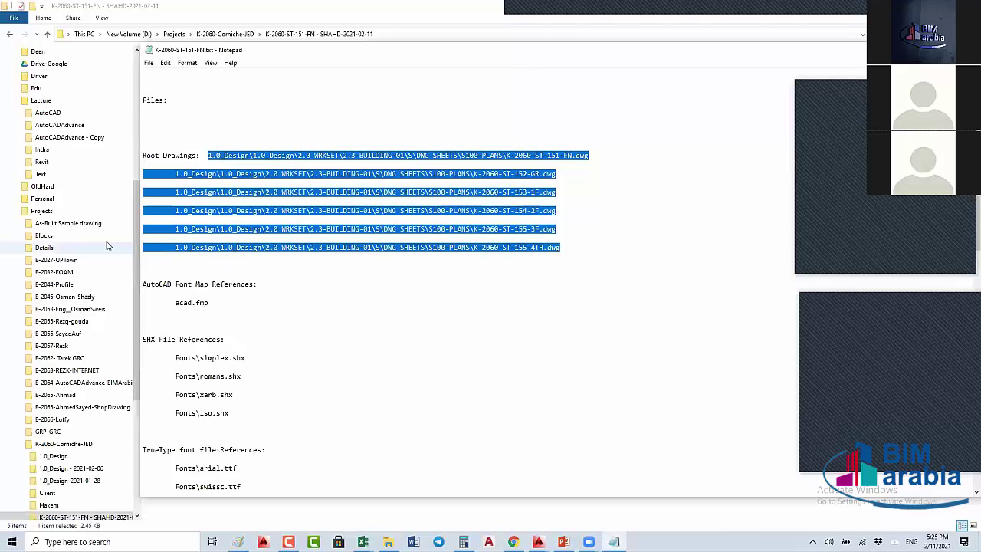
scroll(107, 245, "down", 1)
scroll(107, 245, "down", 3)
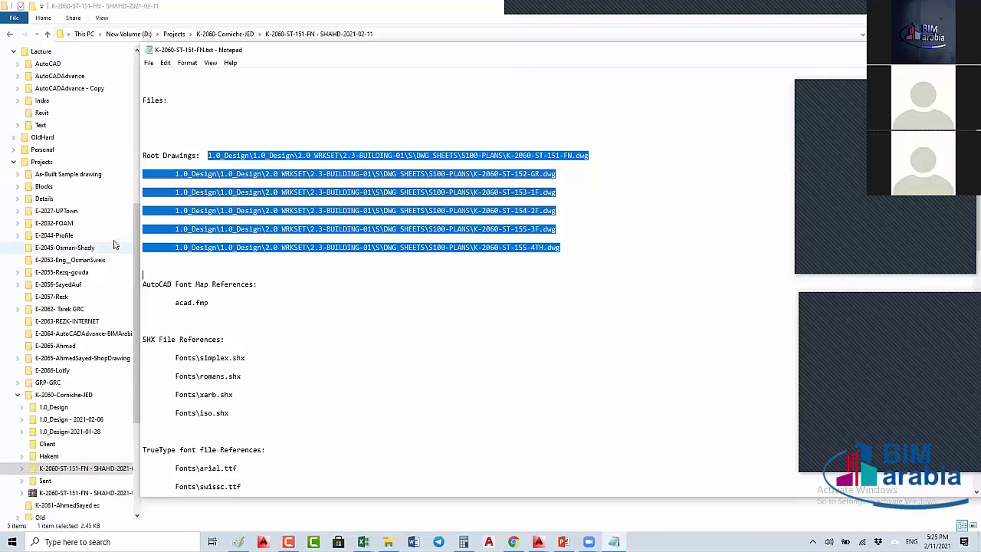
left_click(271, 293)
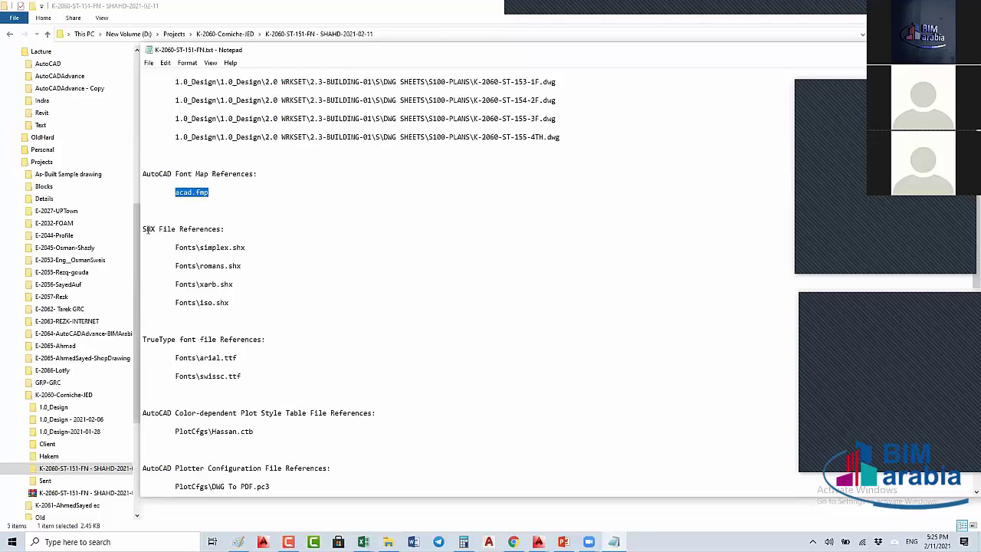
key("Down")
key("Down")
key("Down")
key("shift+Down")
key("shift+Down")
key("shift+Down")
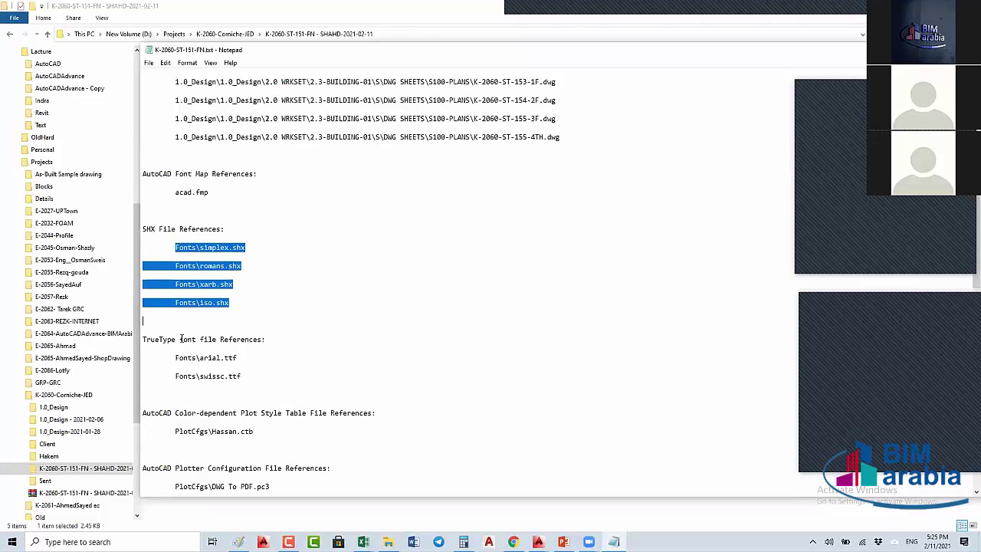
key("Down")
key("Down")
key("Down")
key("shift+Down")
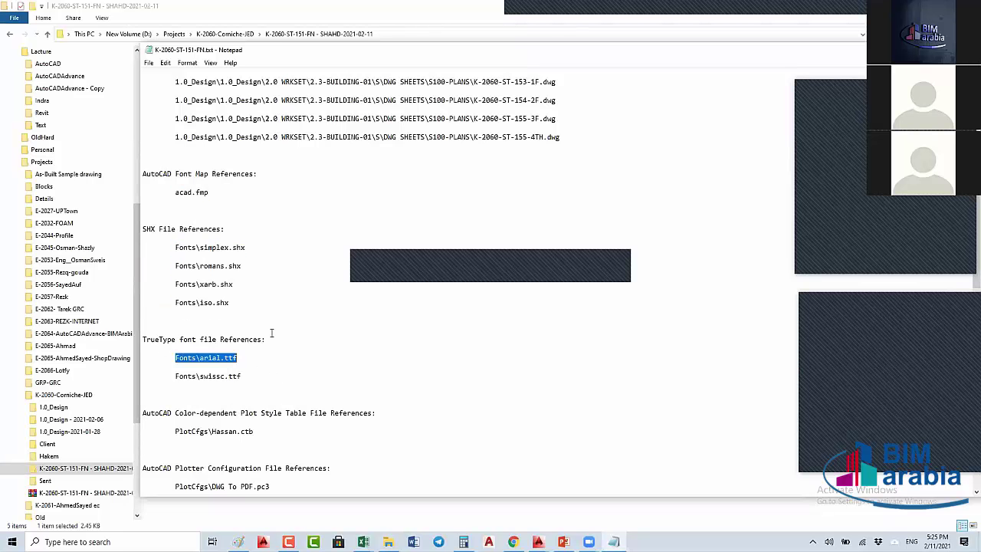
key("shift+Down")
key("shift+Down")
Step: Highlight the plot style, plotter and excluded file entries, then read through the notes
scroll(273, 329, "down", 3)
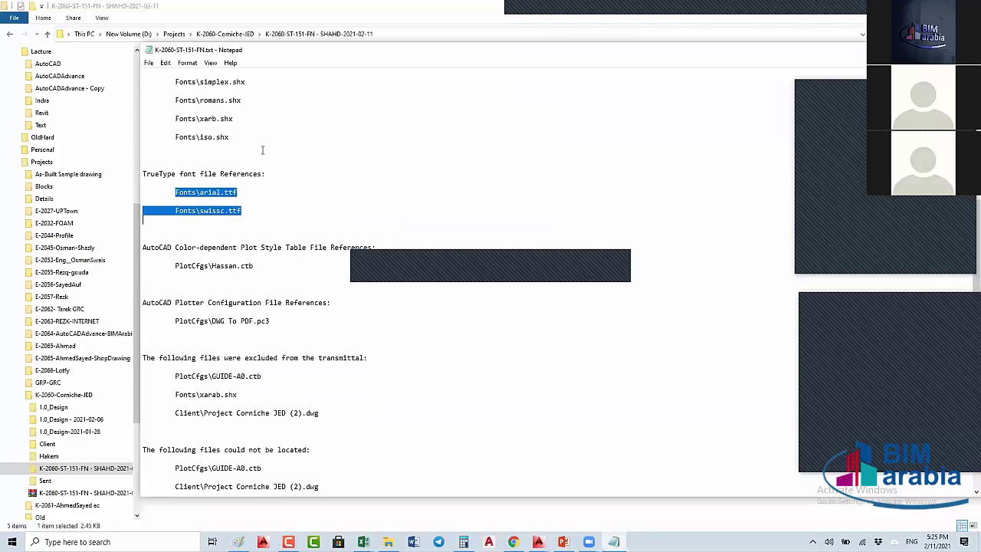
scroll(253, 156, "down", 2)
left_click_drag(253, 138, 238, 285)
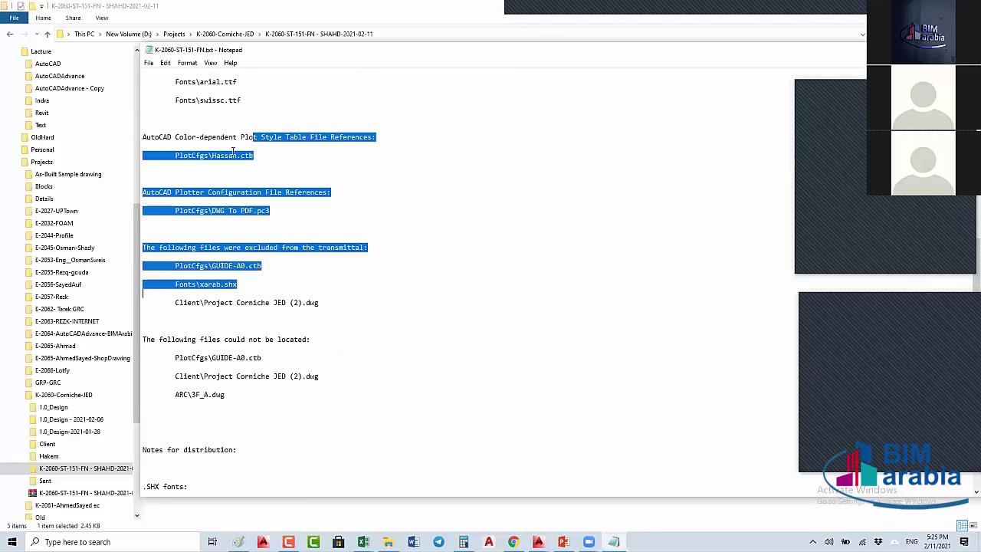
left_click(238, 210)
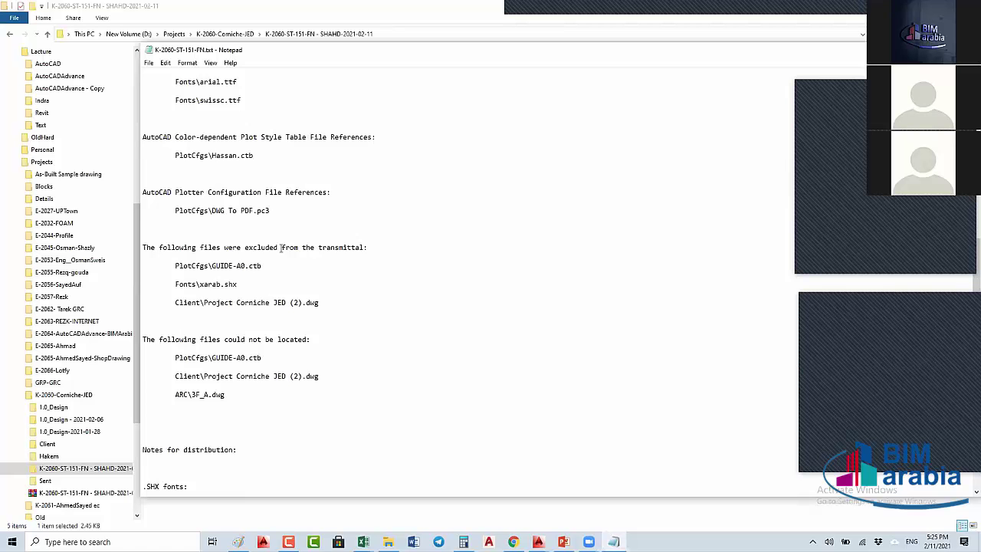
scroll(281, 248, "down", 4)
scroll(279, 261, "down", 6)
scroll(277, 280, "down", 1)
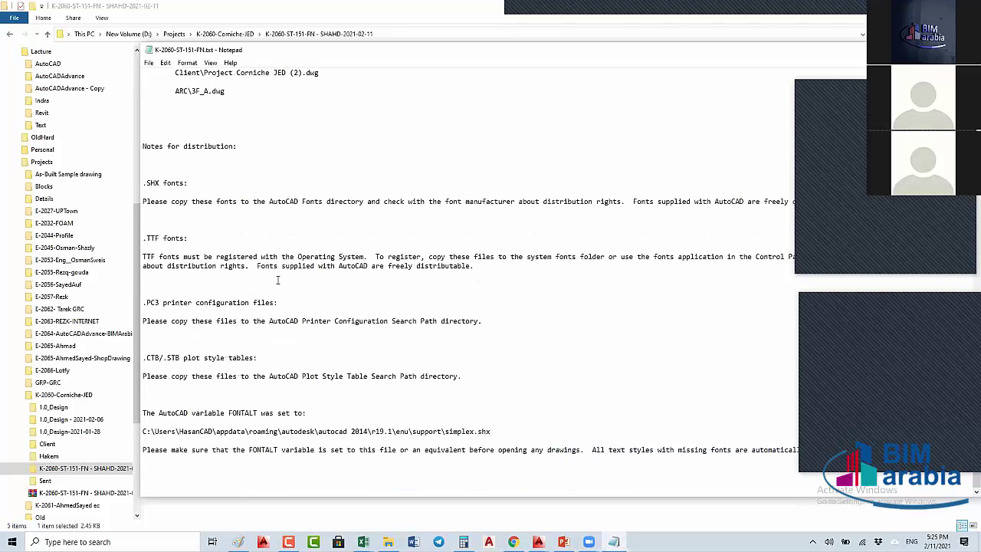
scroll(278, 280, "up", 7)
scroll(277, 281, "down", 7)
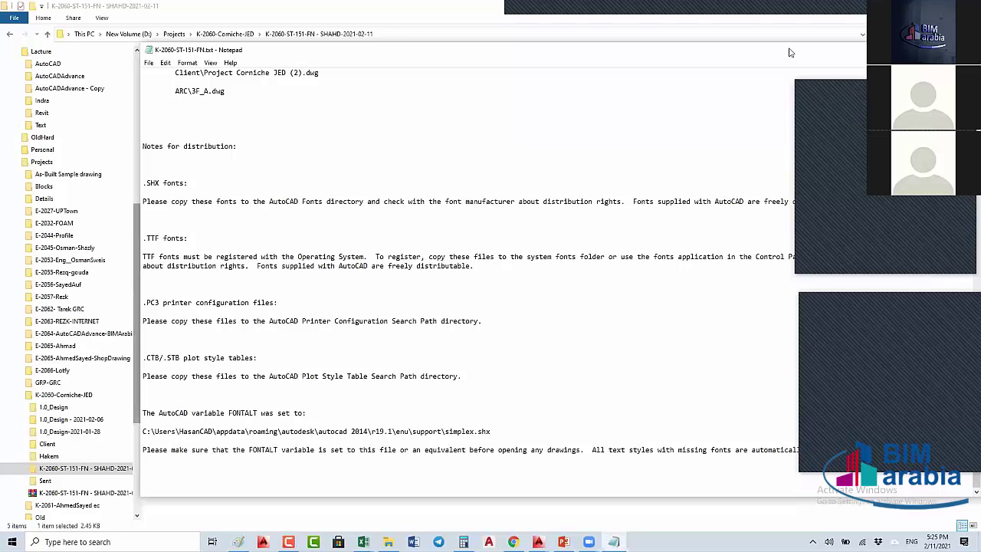
Step: Close the report and select the acad.fmp font map in the package folder
key("alt+F4")
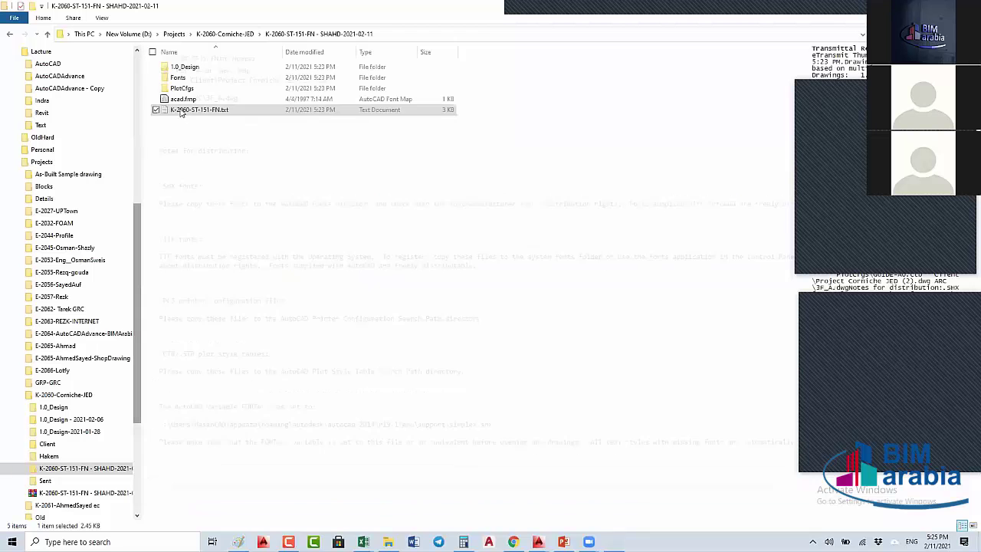
left_click(175, 100)
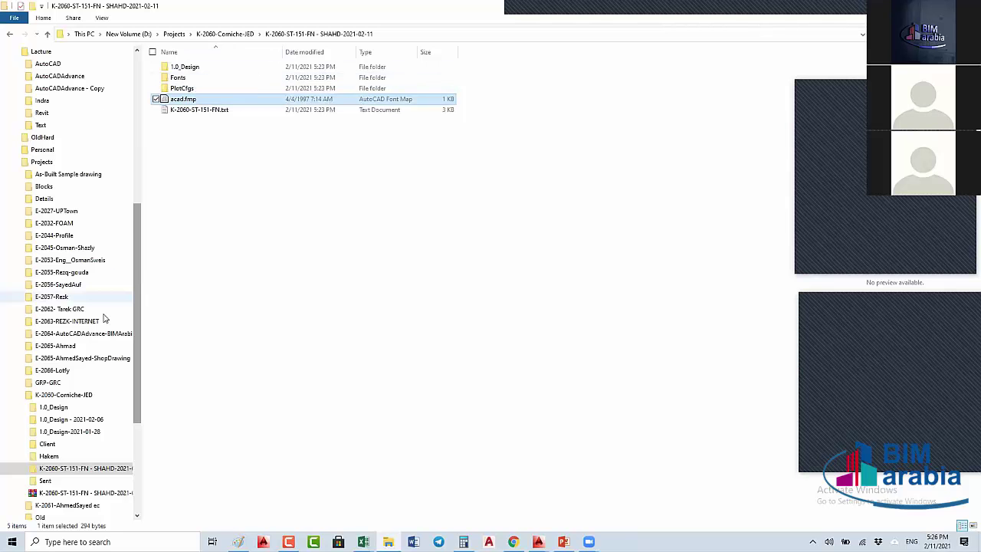
scroll(105, 318, "down", 2)
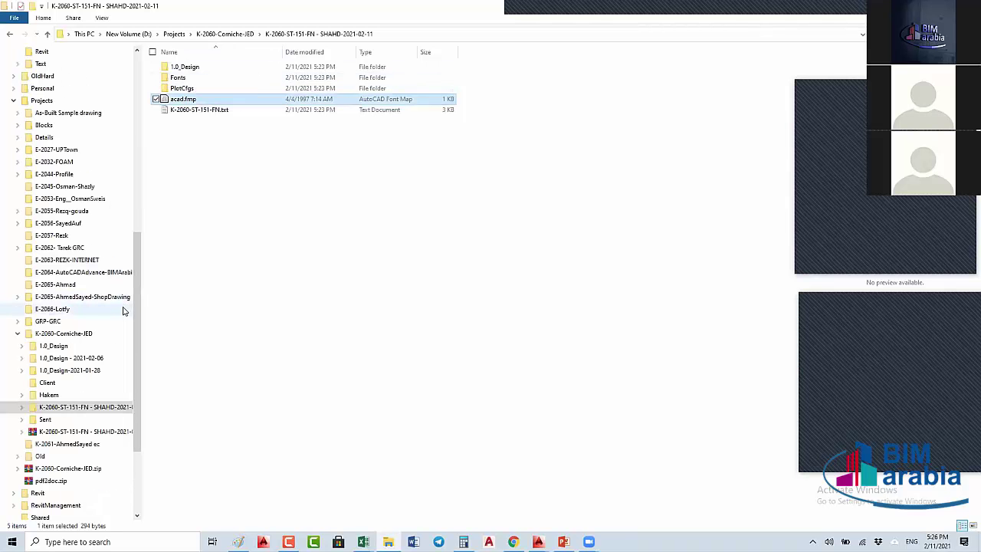
scroll(123, 310, "down", 2)
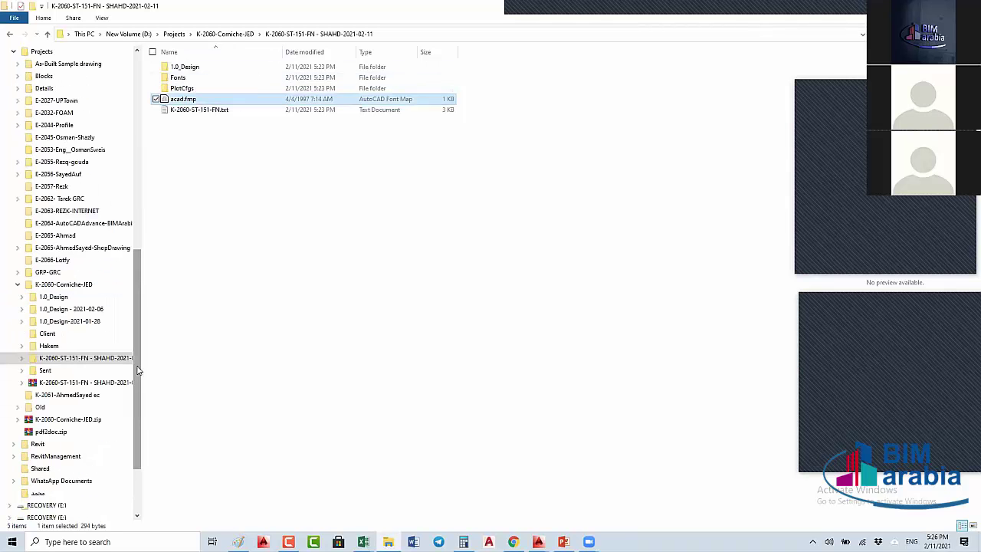
scroll(32, 314, "down", 2)
Step: Expand the package tree through 1.0_Design, 2.0 WRKSET and DWG SHEETS to S100-PLANS
left_click(29, 310)
left_click(33, 322)
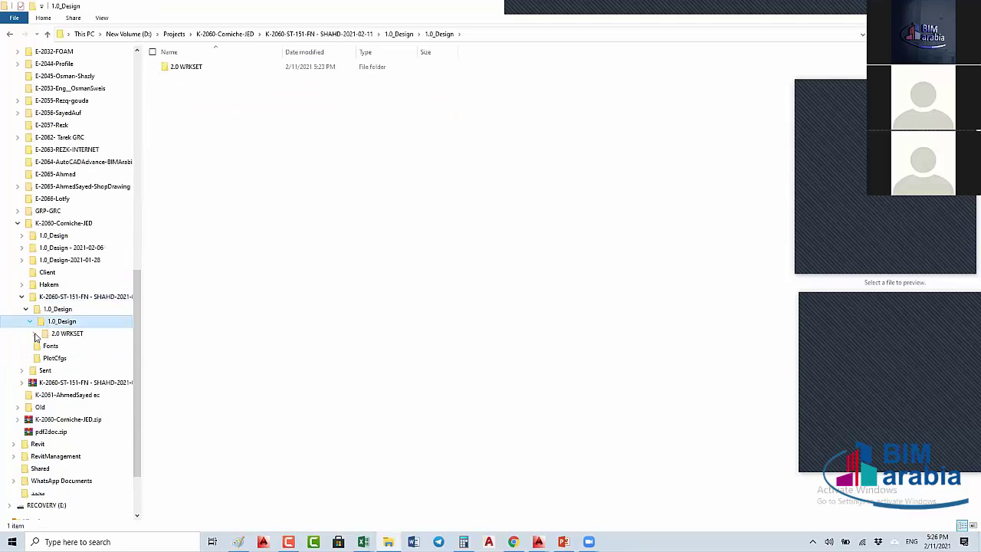
left_click(51, 336)
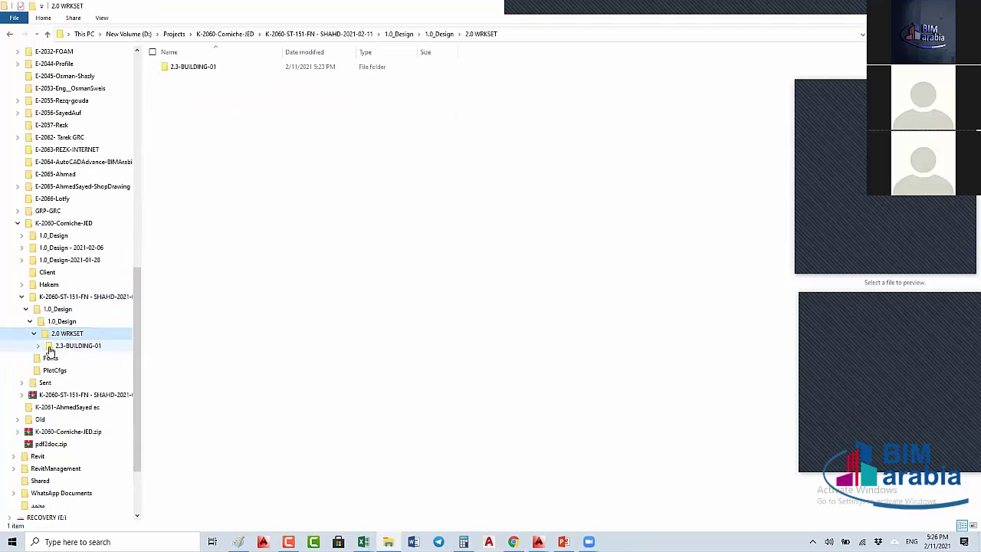
left_click(50, 349)
left_click(47, 358)
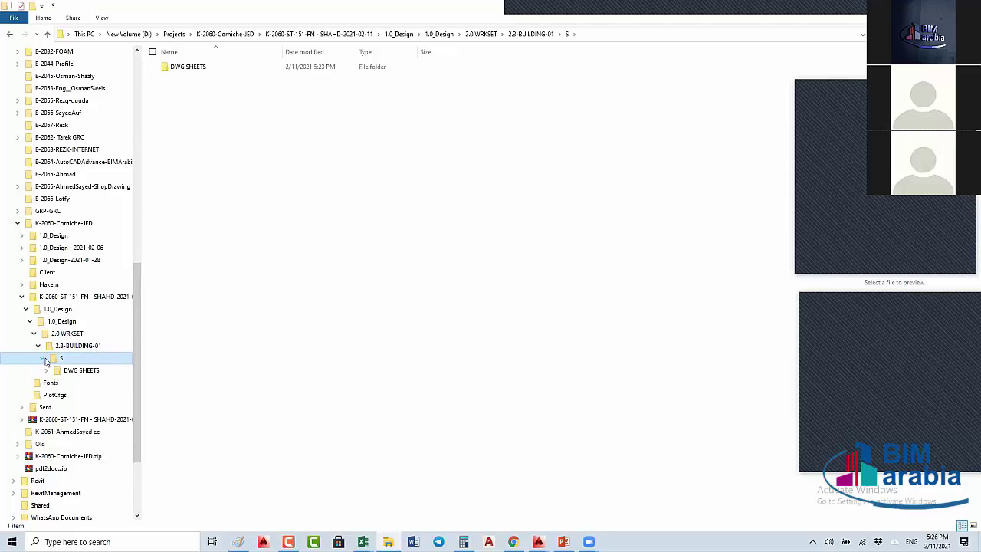
left_click(75, 370)
left_click(85, 386)
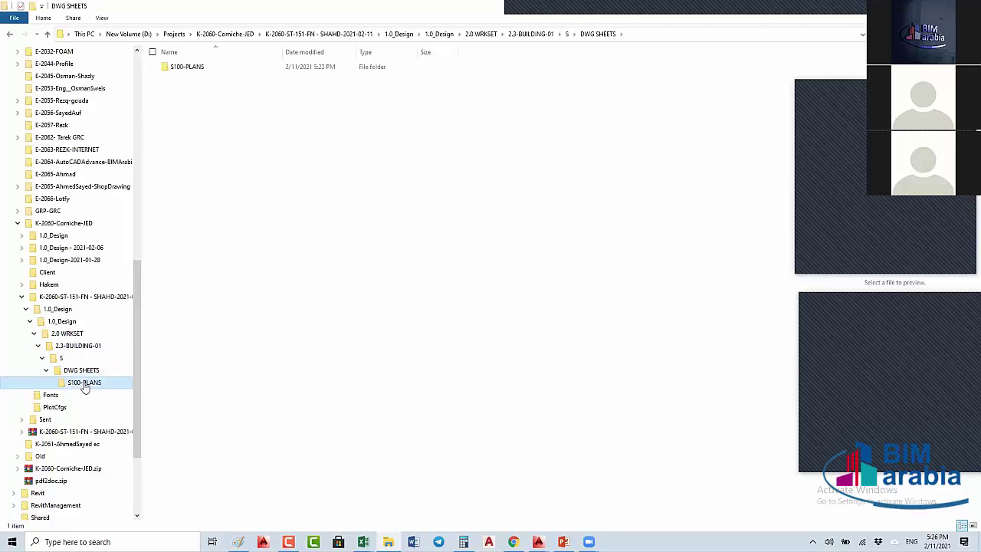
left_click(85, 386)
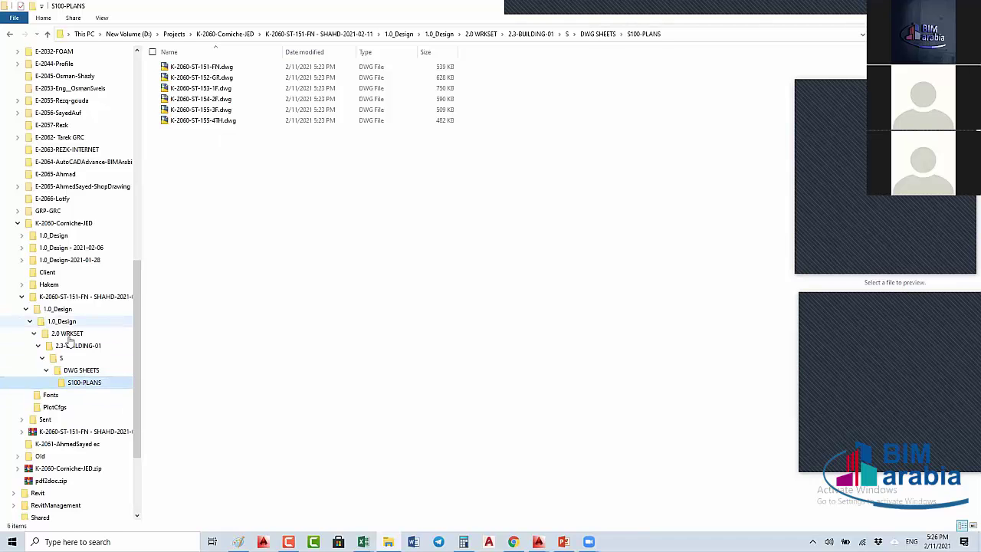
Step: View the packaged Fonts and PlotCfgs folders, then return to the package root and AutoCAD
left_click(58, 396)
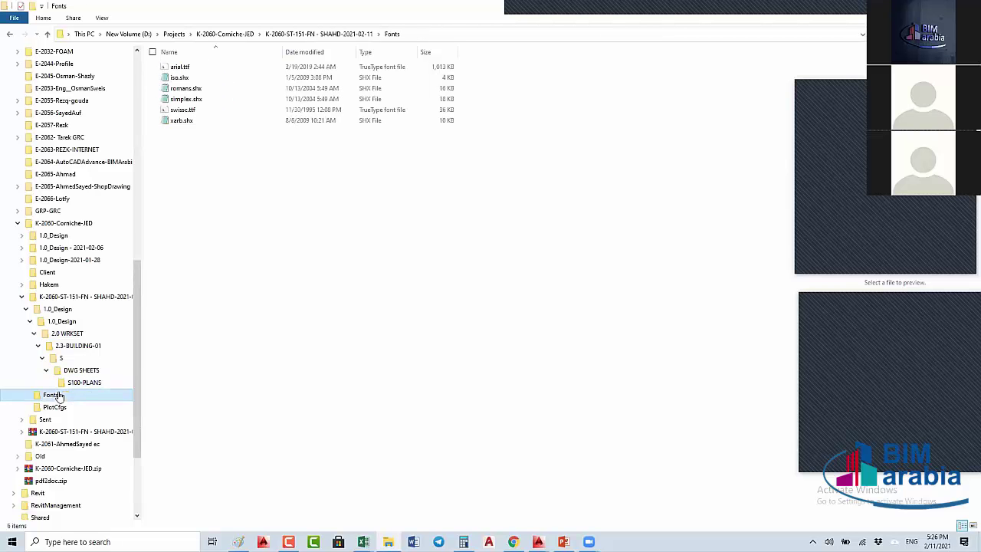
mouse_move(181, 67)
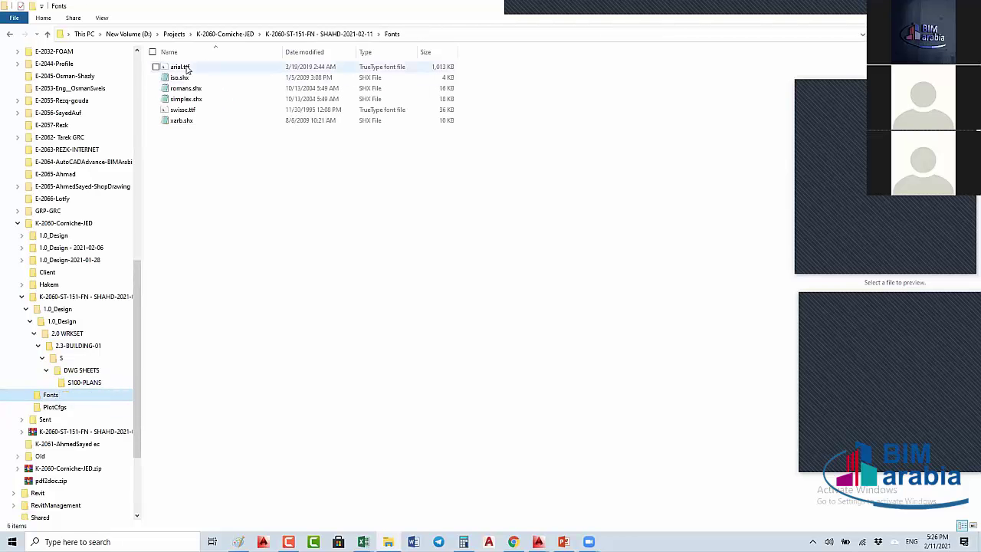
left_click(59, 410)
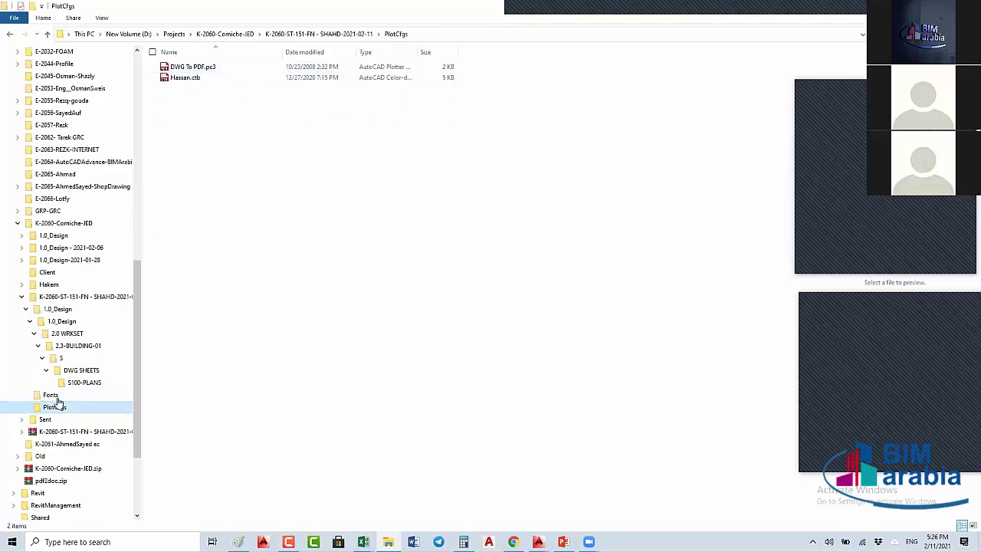
double_click(51, 299)
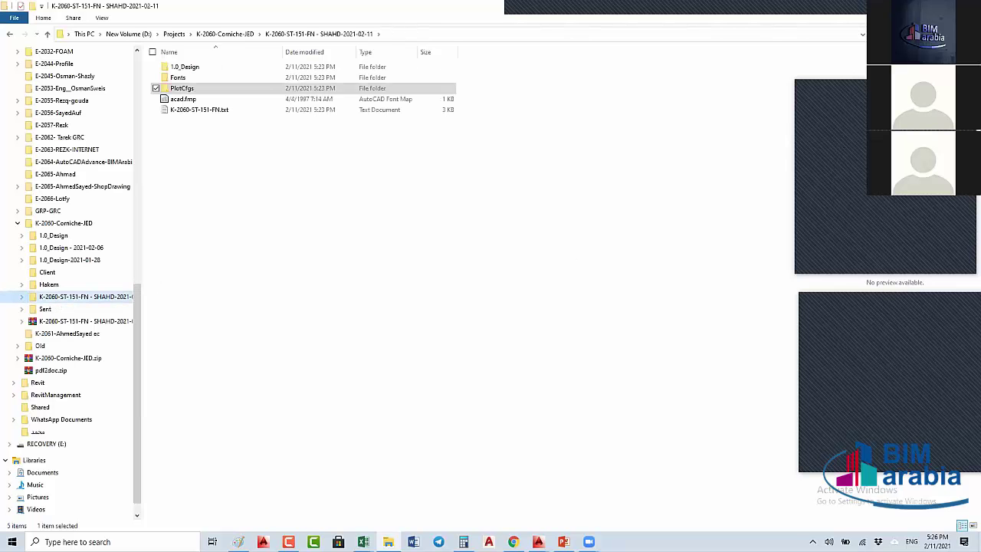
key("alt+Tab")
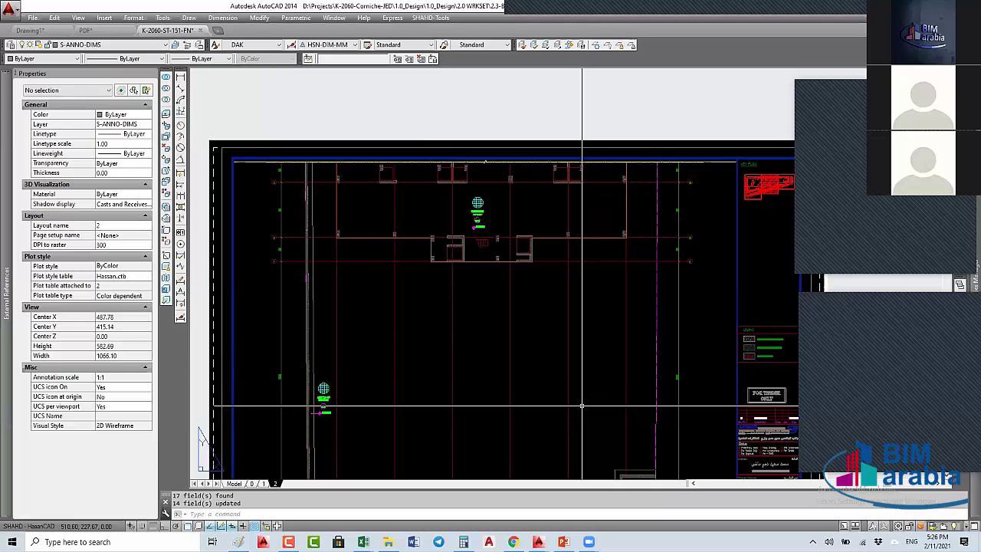
mouse_move(538, 542)
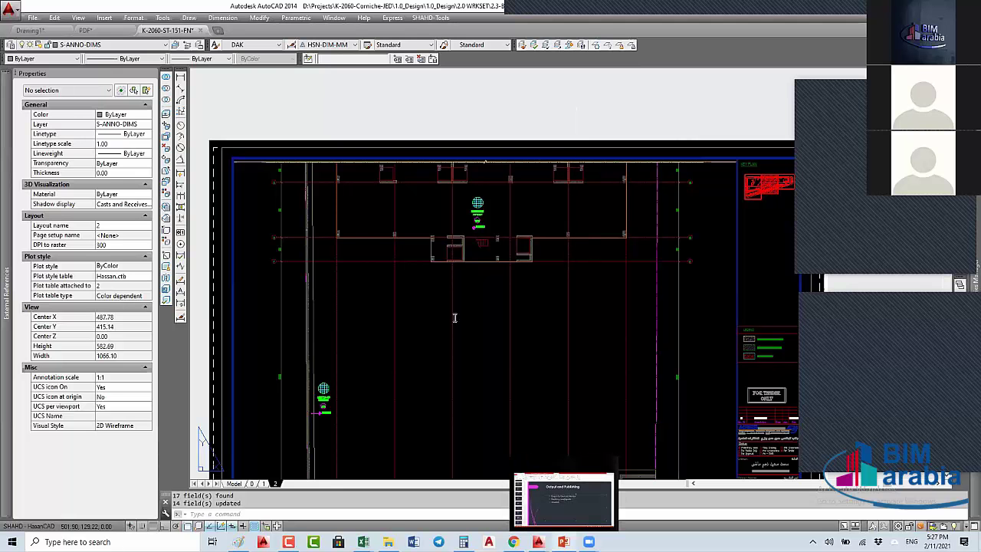
key("alt+Tab")
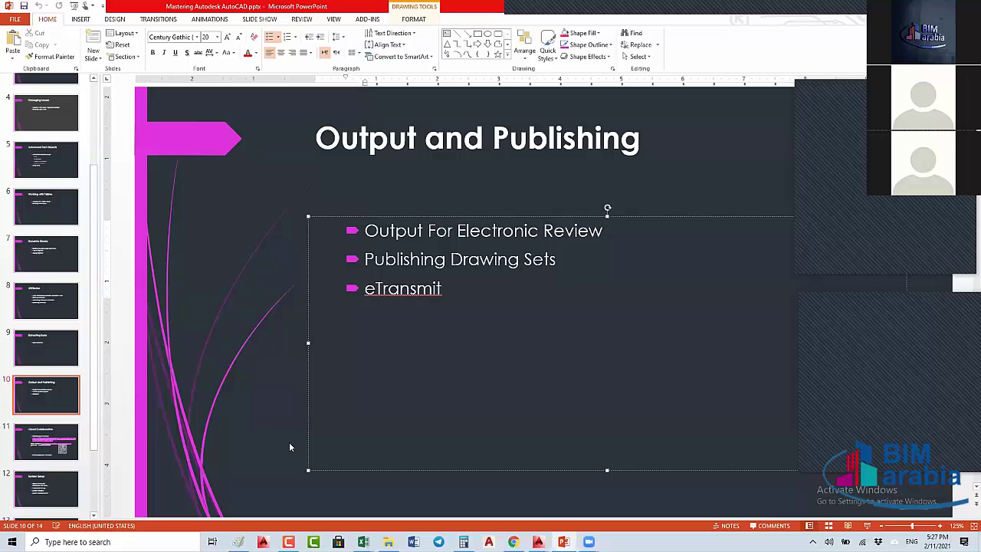
left_click(290, 444)
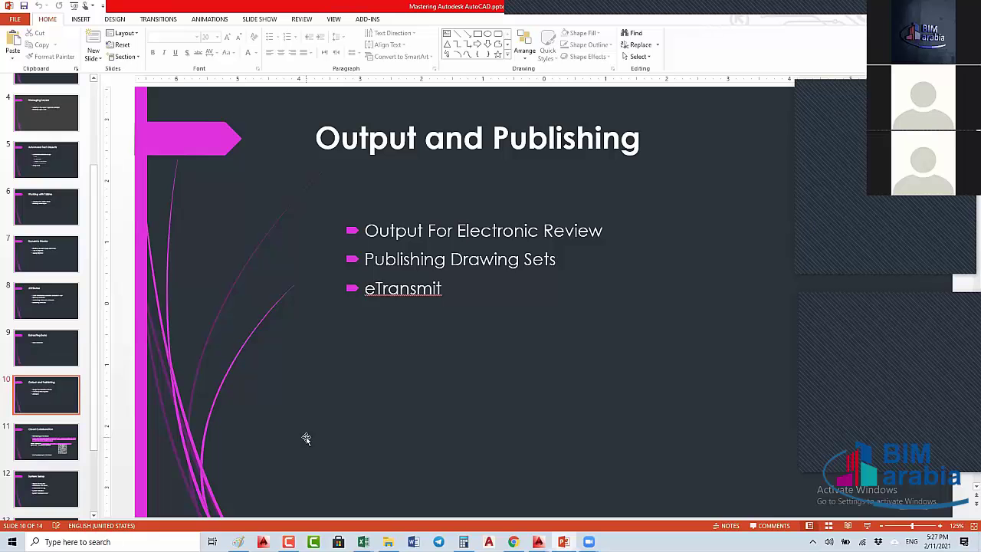
left_click(538, 542)
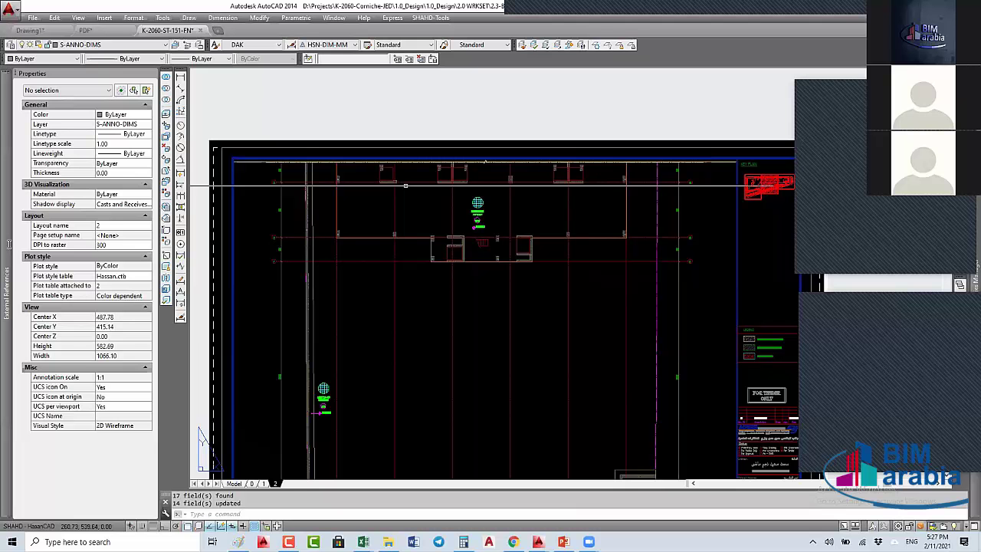
Step: In the PDF drawing, attach PDF-05.dwg from the Lacture folder as an Overlay xref and list the attached references
key("ctrl+Tab")
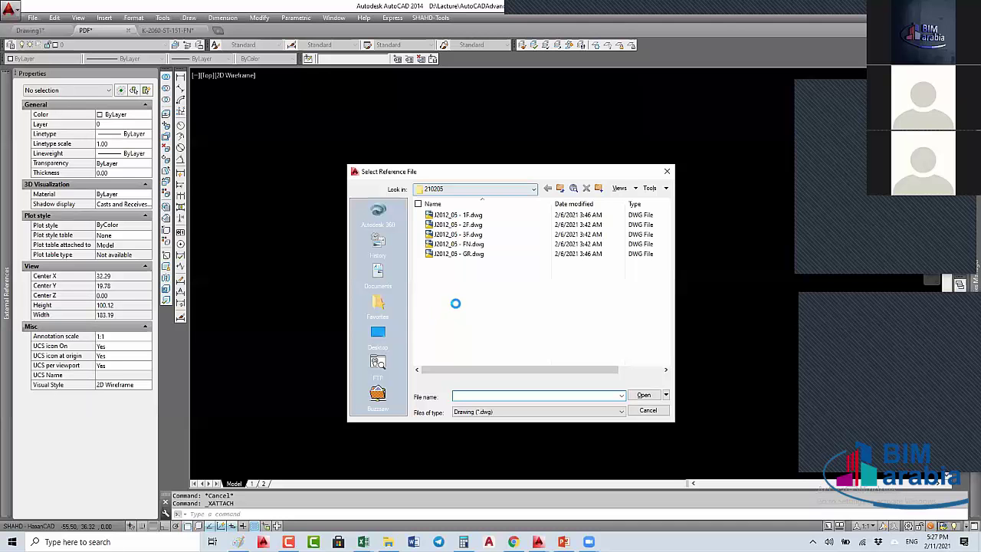
key("BackSpace")
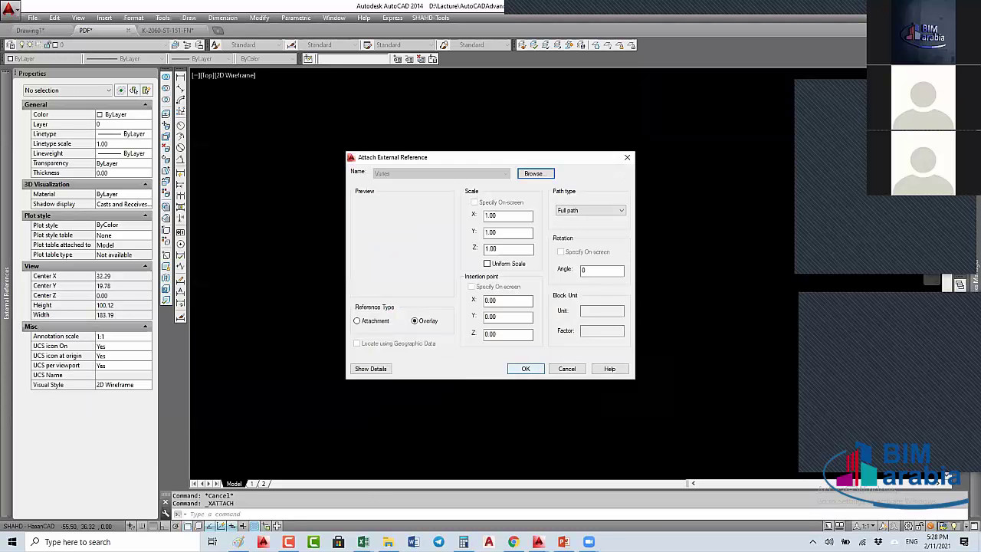
key("Return")
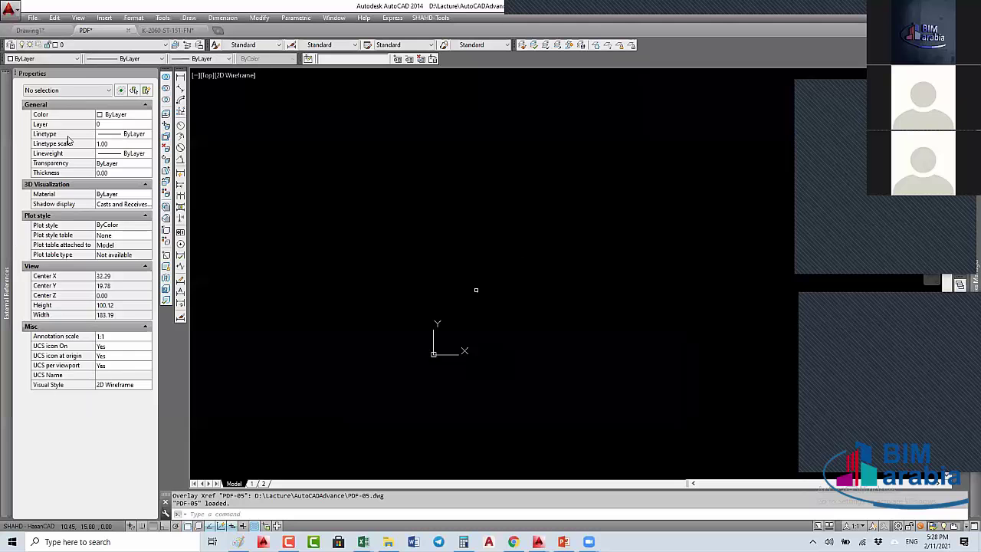
left_click(7, 292)
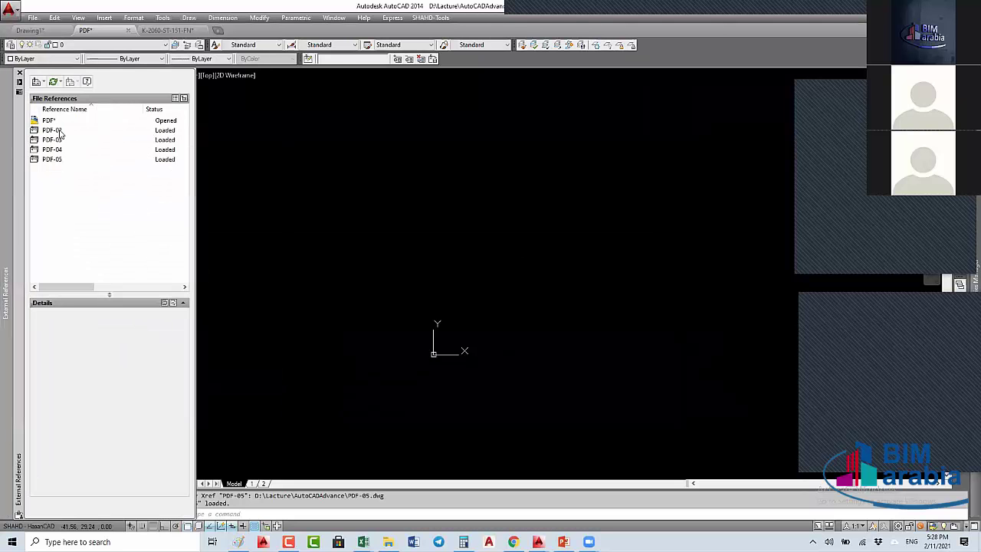
Step: Open the layer list, then select the PDF-04 and PDF-05 references and bring up their actions
left_click(124, 47)
left_click(52, 149)
left_click(52, 159, "shift")
right_click(57, 154)
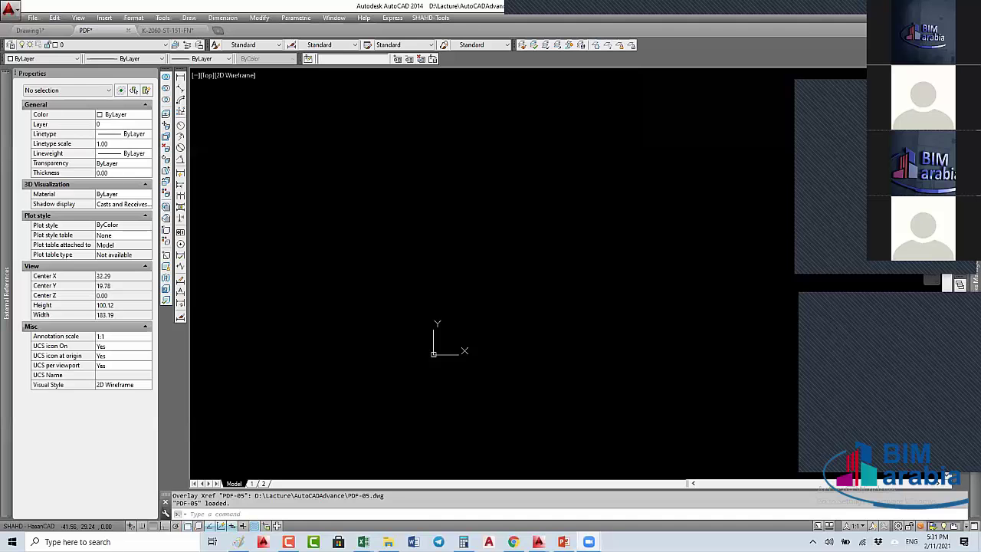
Step: Start a polyline with PL and draw a long sloping segment and a V-shaped second segment
type("pl")
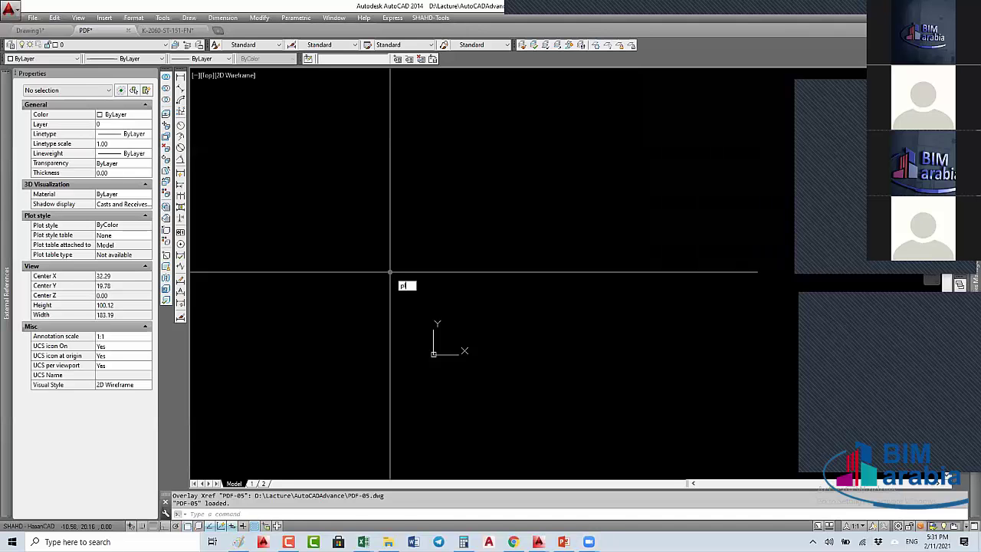
key("Return")
left_click(286, 205)
left_click(627, 282)
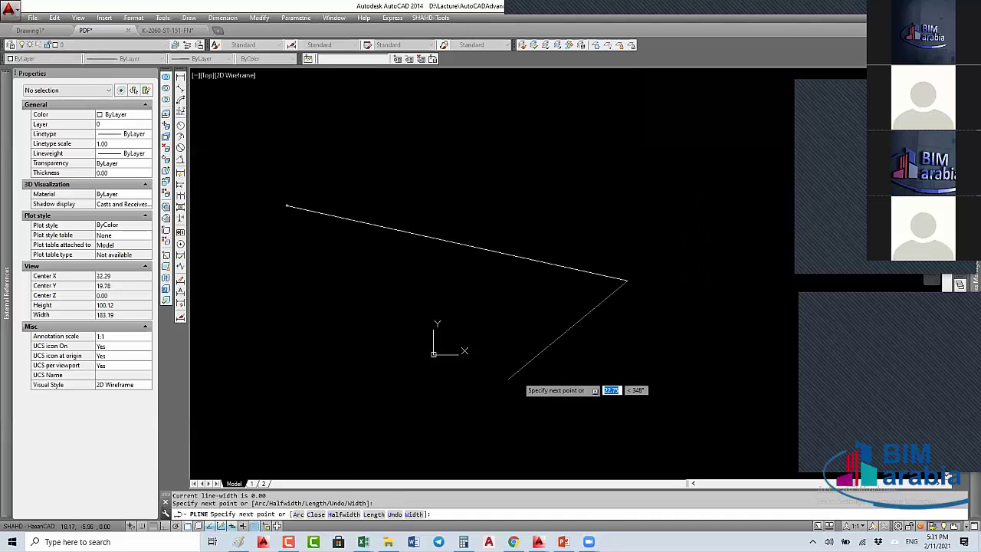
left_click(469, 407)
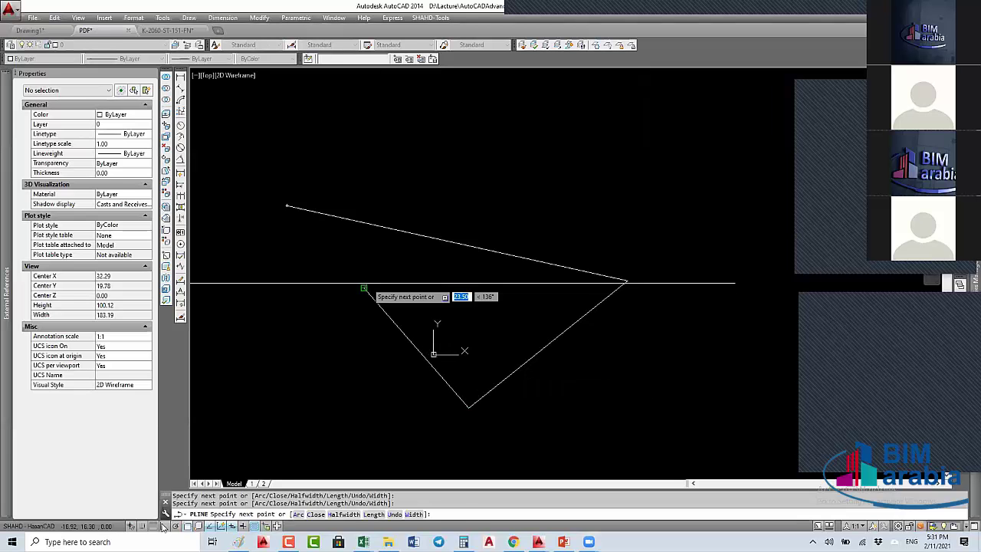
Step: With Ortho on, add the vertical and horizontal segments around them and end the polyline
key("F8")
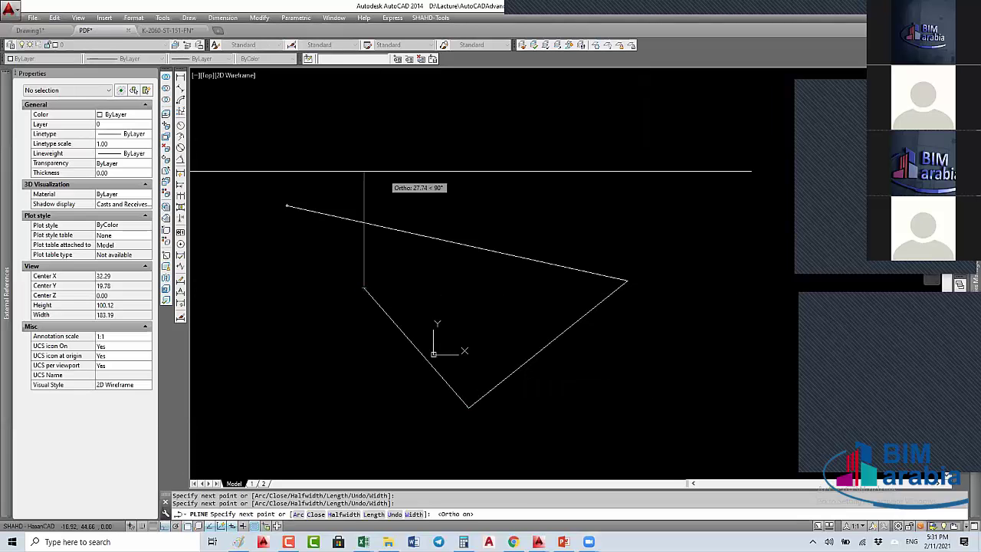
left_click(364, 143)
left_click(629, 143)
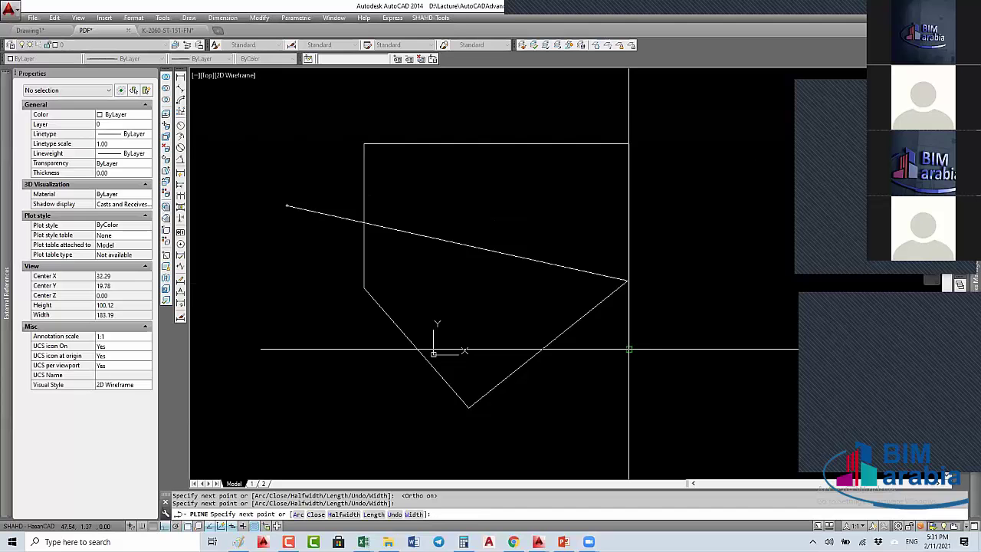
left_click(629, 349)
left_click(326, 348)
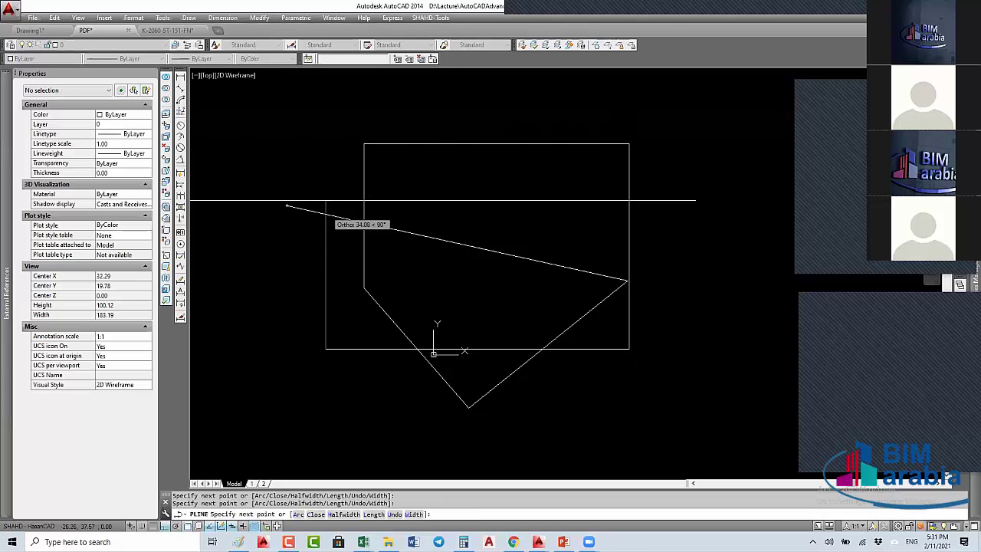
left_click(326, 194)
left_click(449, 193)
key("Return")
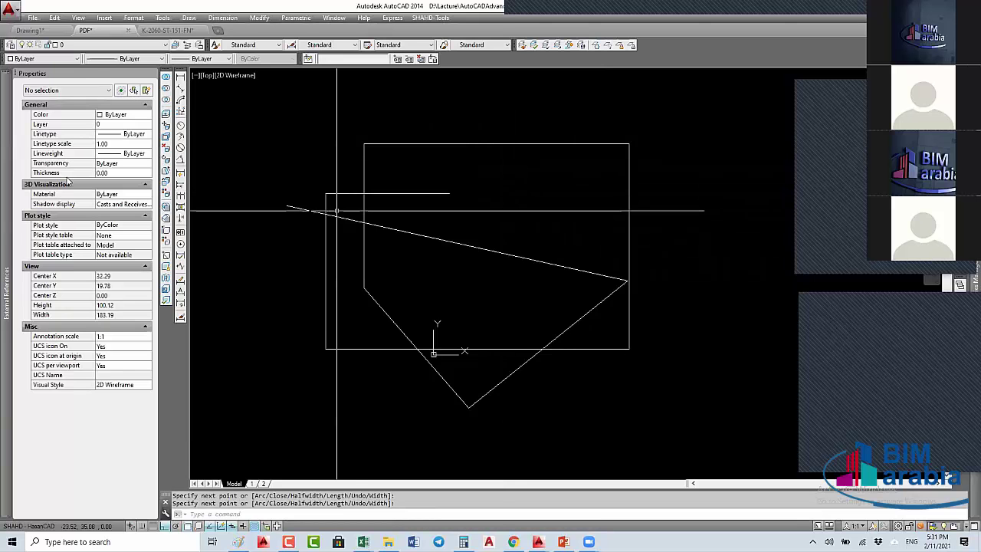
Step: Bind the PDF-04 and PDF-05 xrefs, then bind PDF-02 and PDF-03 into the drawing
right_click(52, 152)
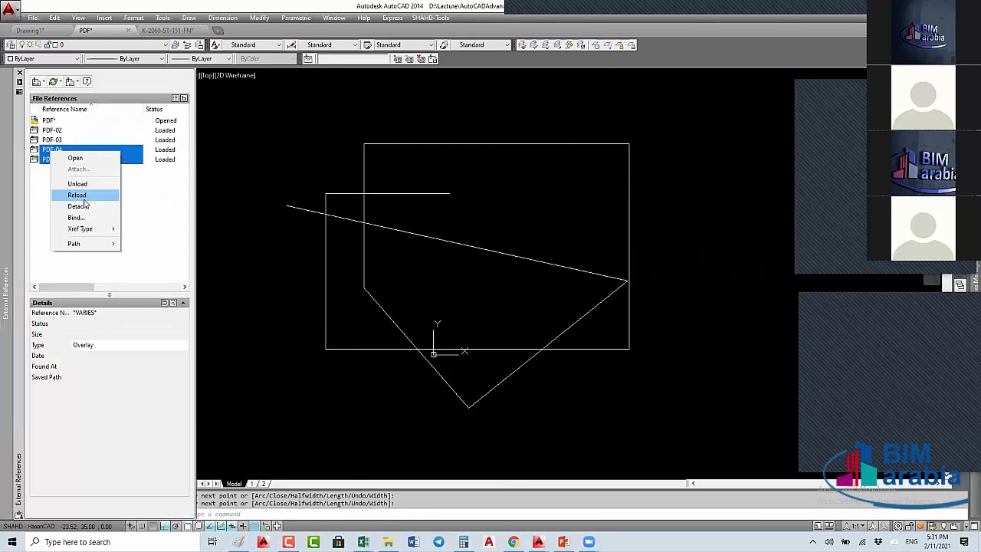
left_click(80, 219)
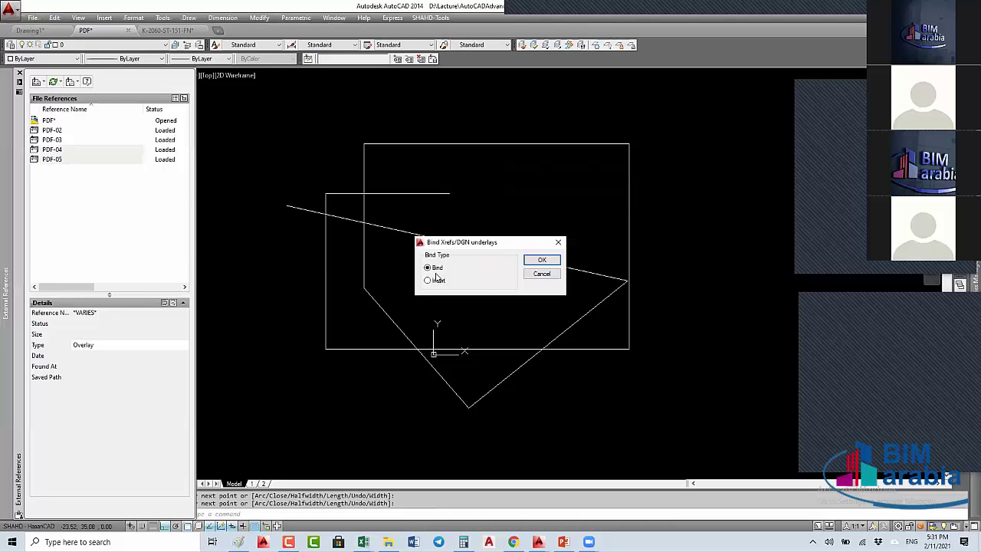
left_click(540, 262)
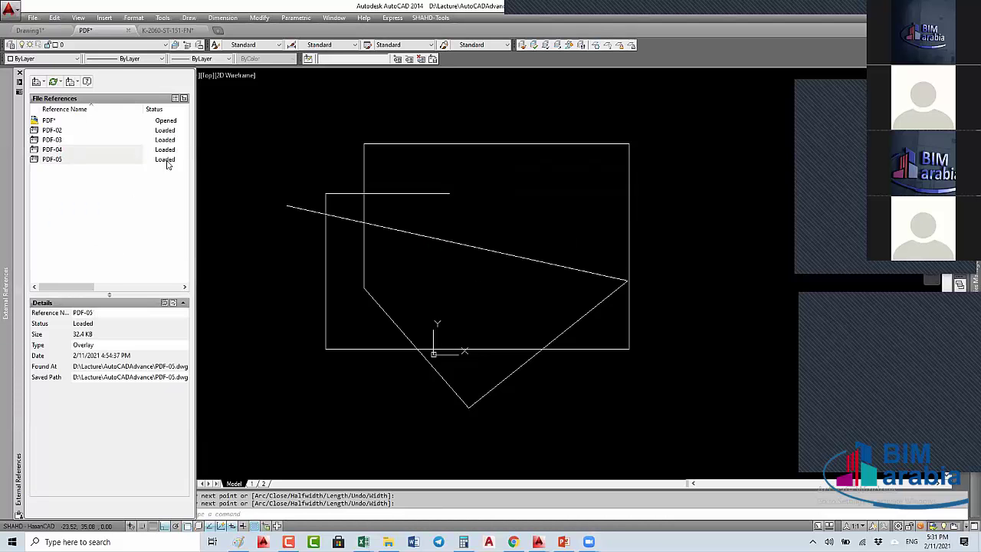
left_click(52, 139)
left_click(51, 131, "shift")
right_click(51, 132)
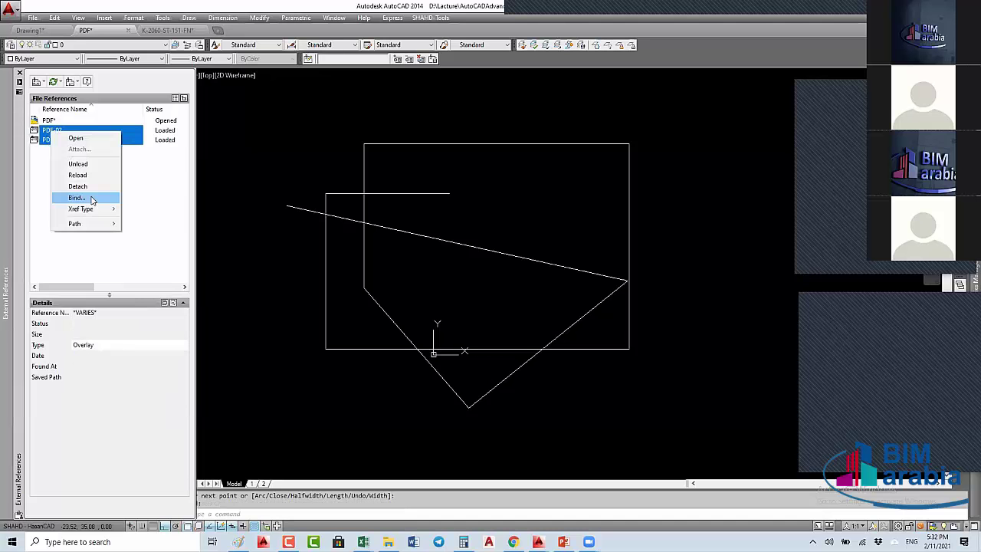
key("Return")
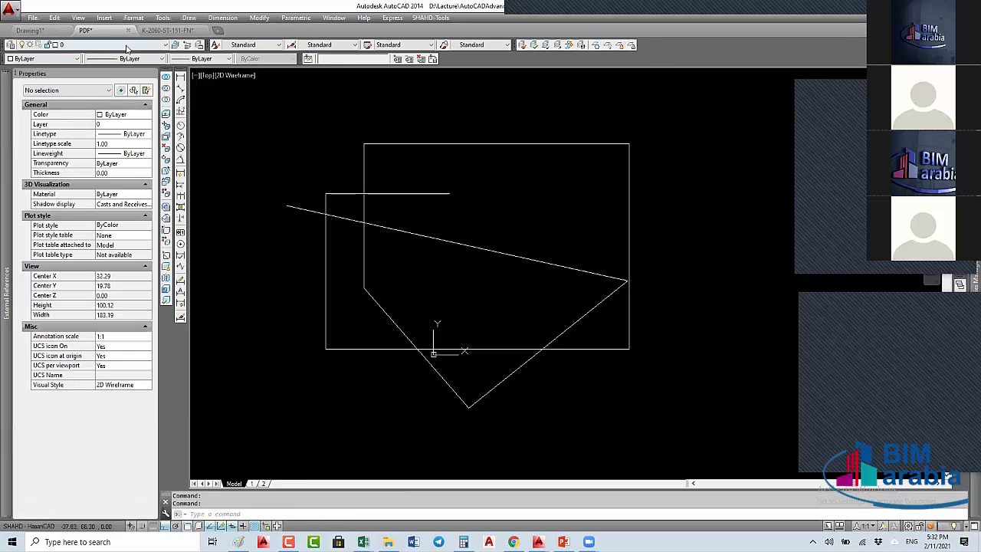
left_click(126, 46)
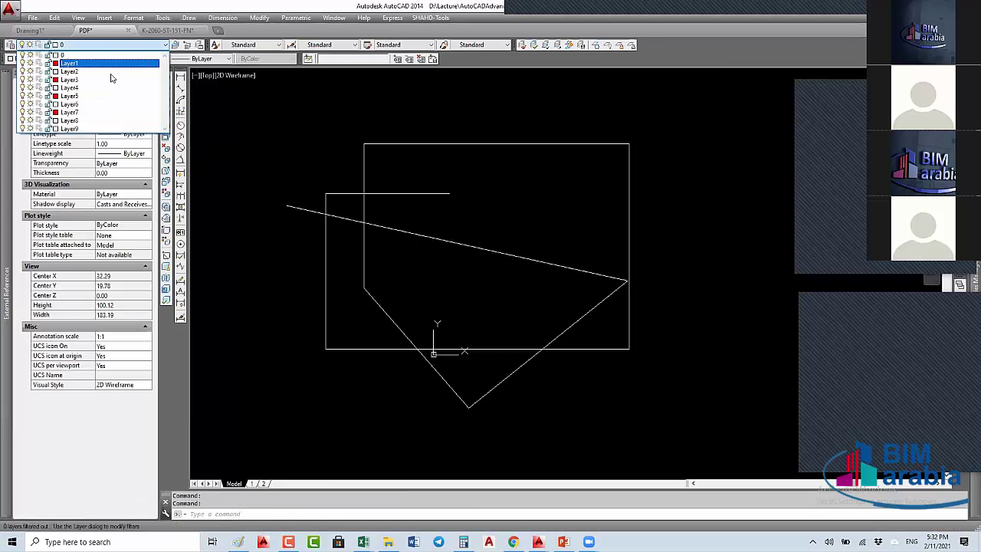
Step: Window-select the drawn polyline, cancel the selection, and enter PU to purge
left_click(264, 126)
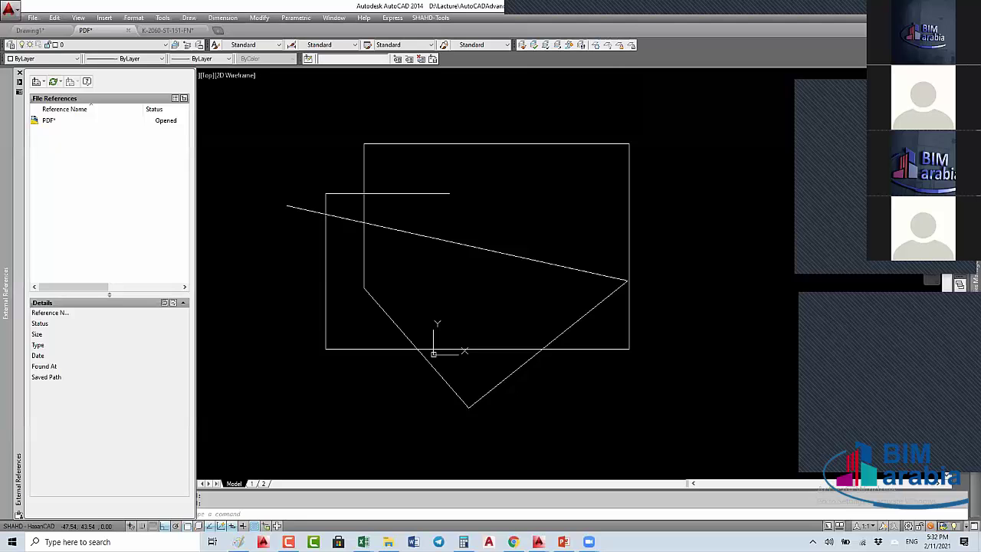
left_click(384, 332)
left_click(505, 208)
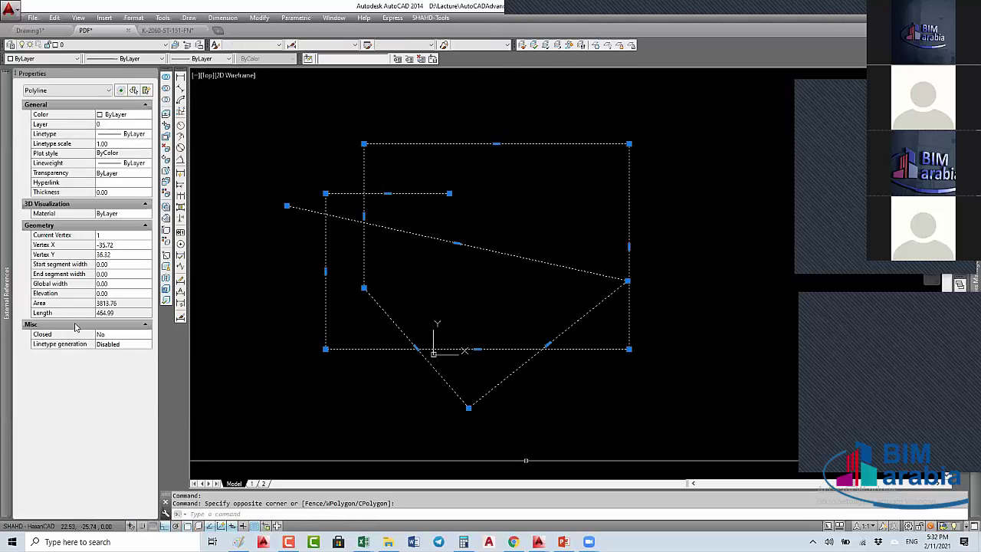
key("Escape")
key("Escape")
type("pu")
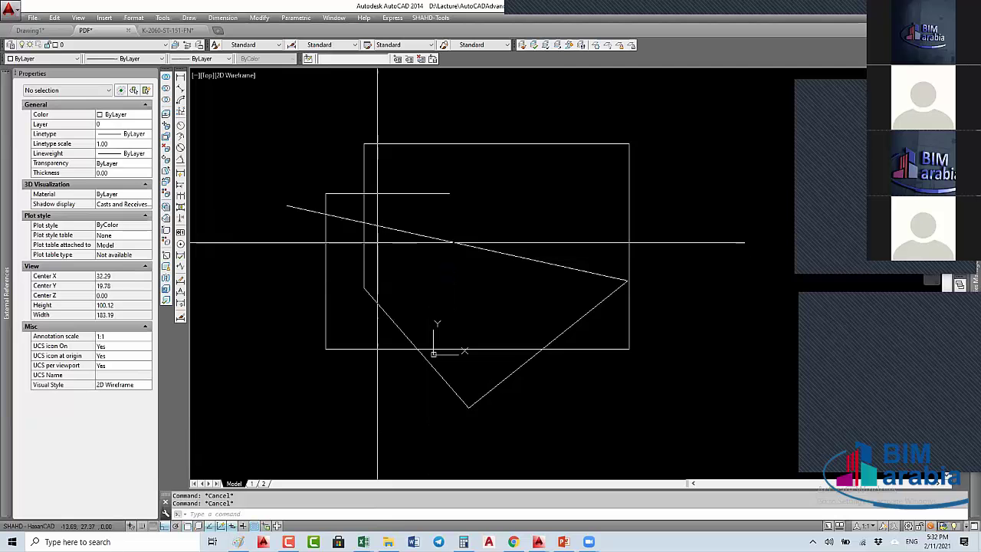
Step: On the K-2060-ST-151-FN sheet, select K-2060-TBLK-A0 in the external references list
left_click(175, 31)
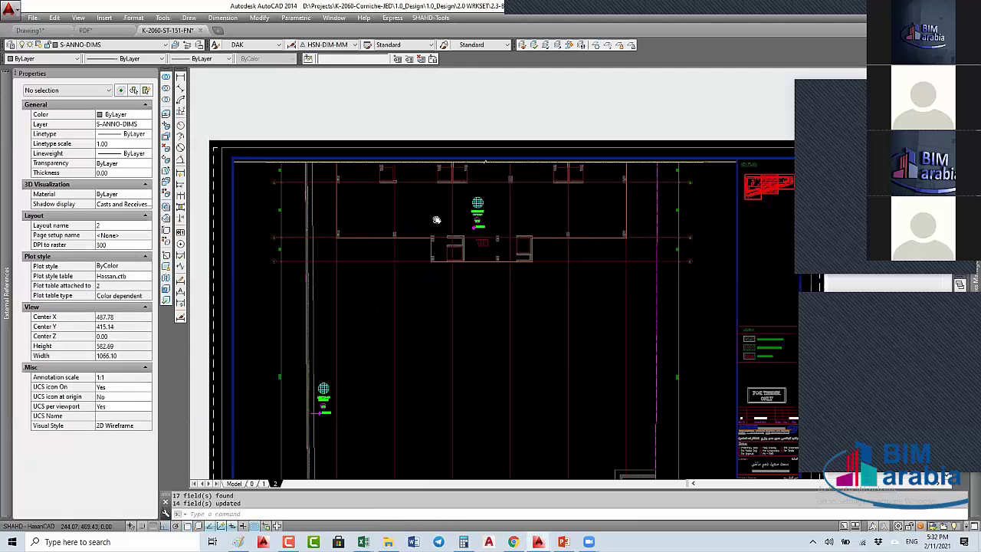
left_click(6, 257)
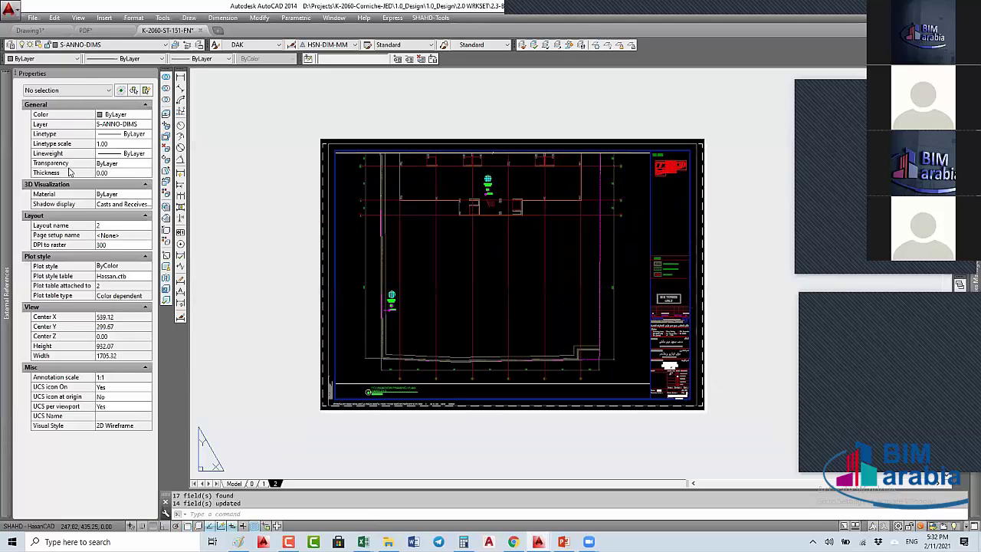
left_click(62, 170)
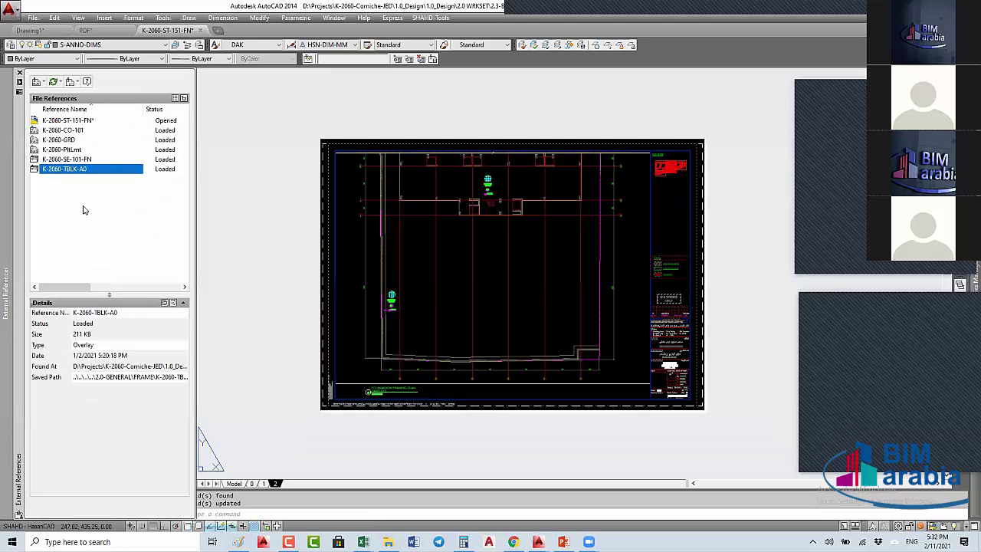
Step: Bind the K-2060-TBLK-A0 title-block xref into the sheet
right_click(63, 171)
left_click(90, 236)
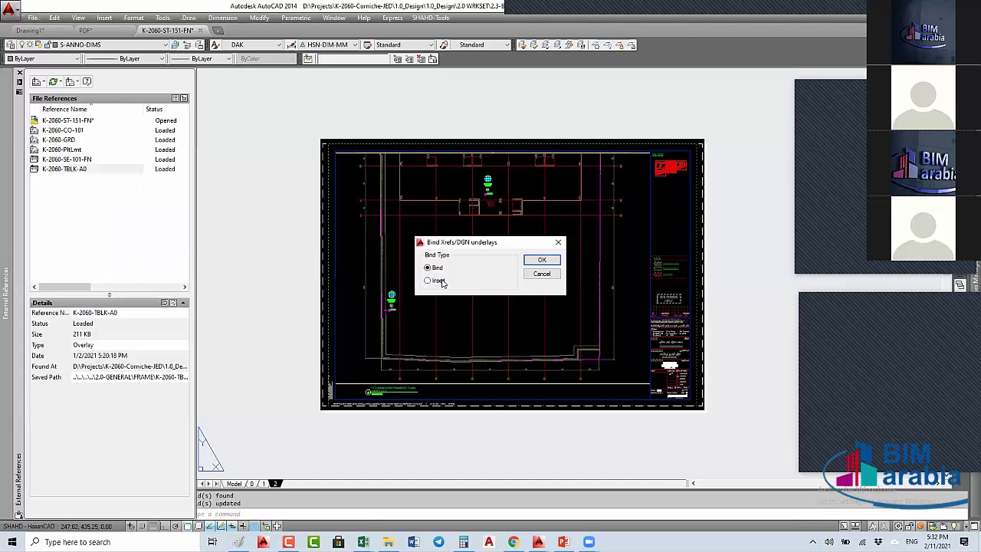
left_click(527, 262)
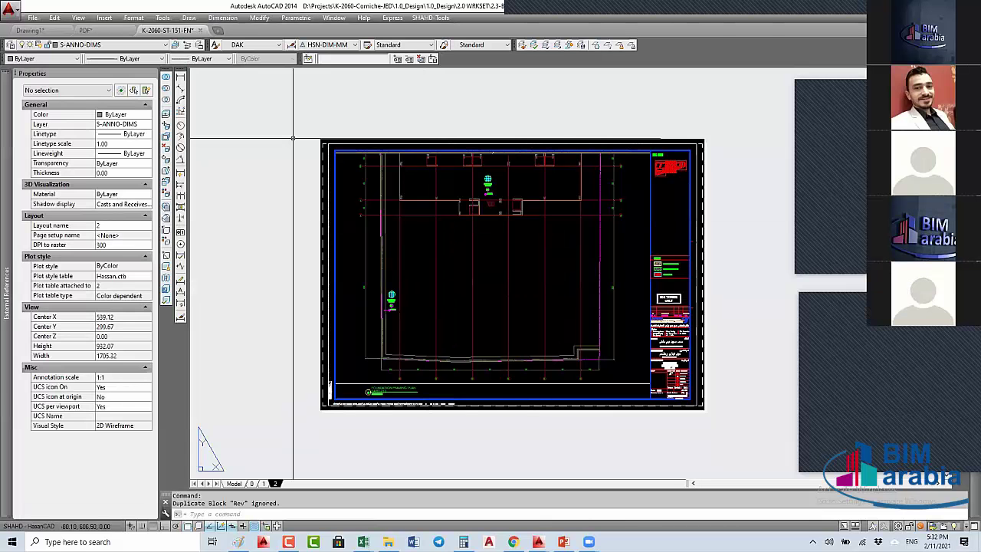
Step: Scroll through the sheet's layer list to review the layers, leaving them unchanged
left_click(120, 46)
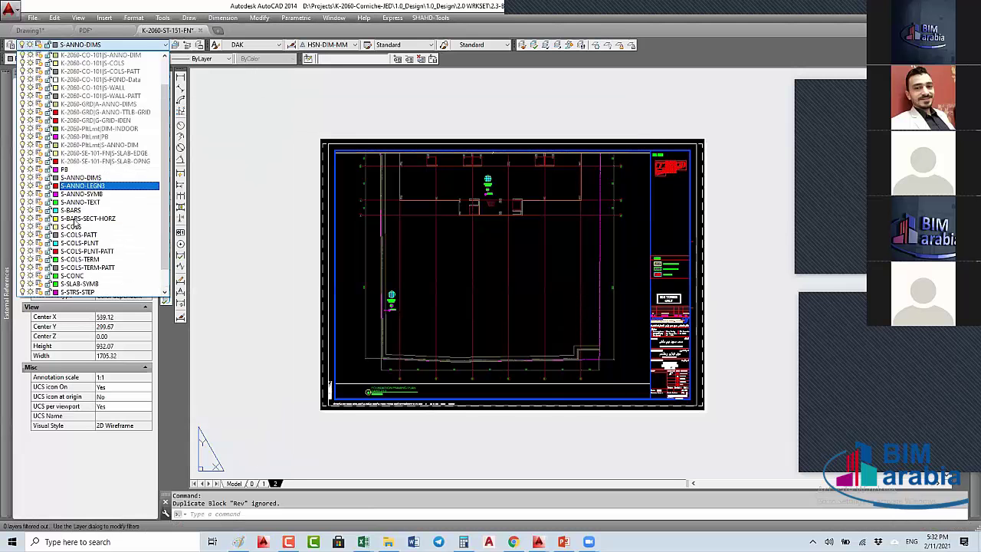
scroll(80, 139, "up", 2)
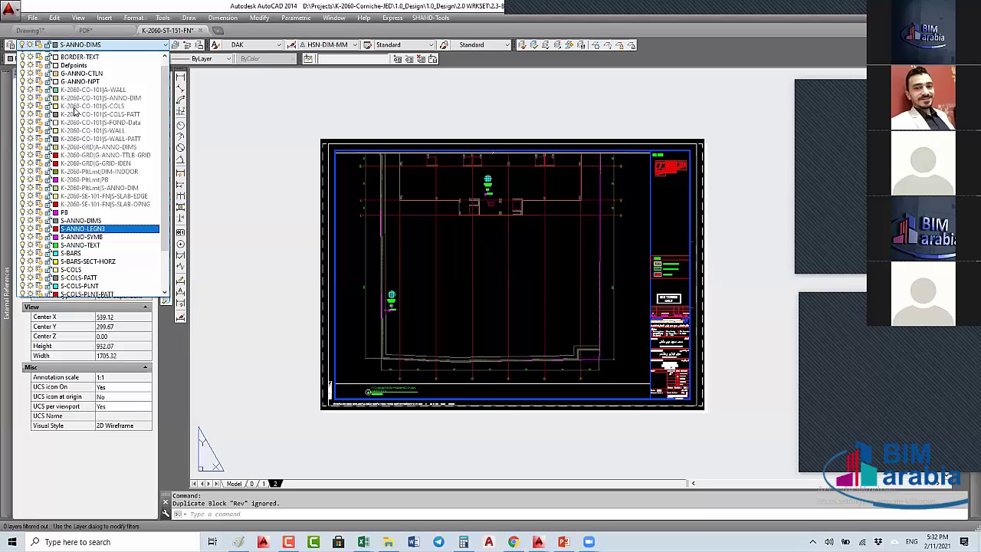
scroll(77, 61, "up", 1)
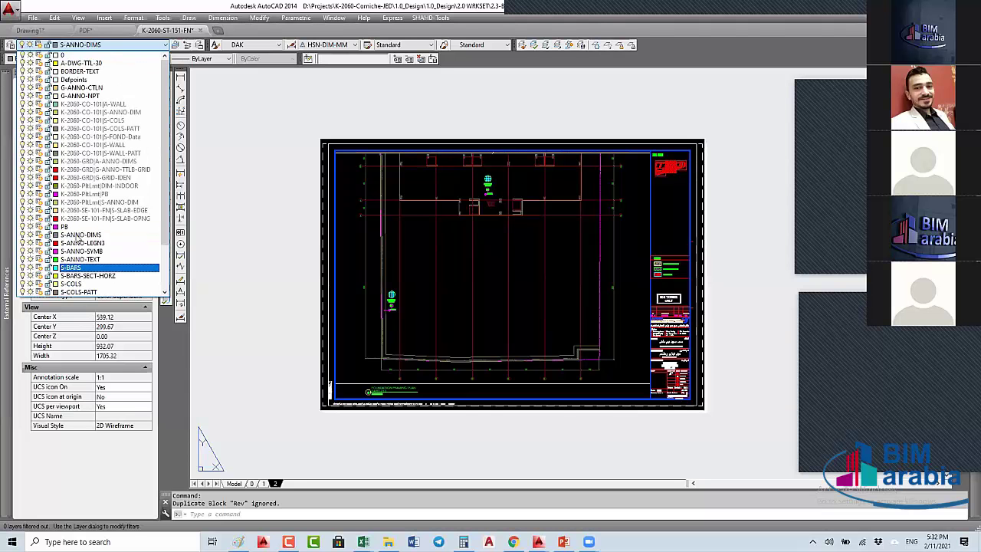
scroll(77, 230, "down", 2)
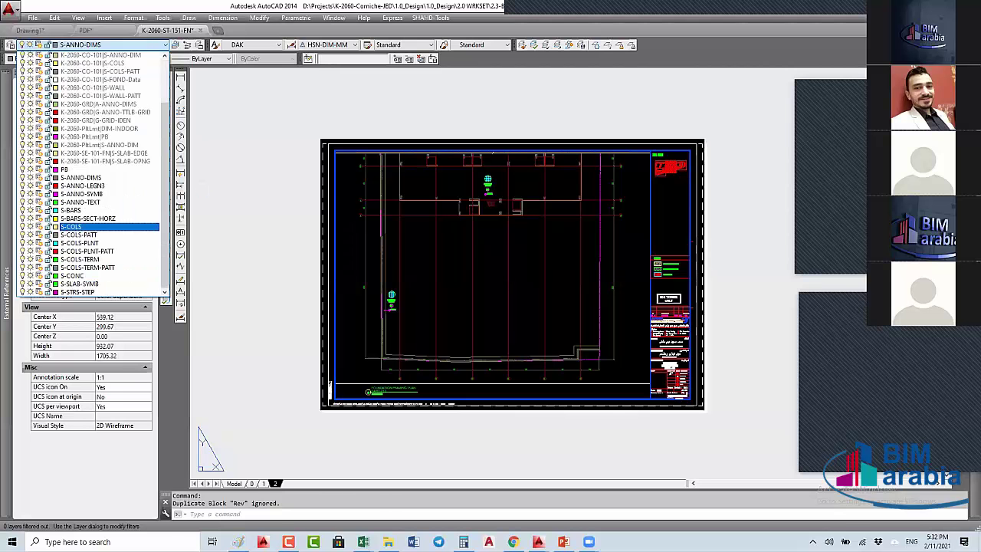
left_click(248, 221)
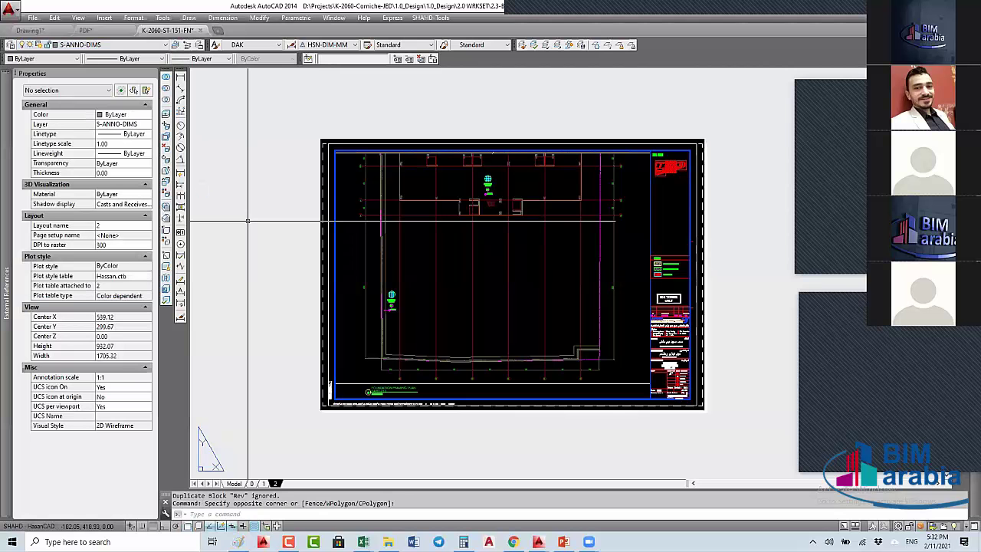
scroll(502, 143, "up", 2)
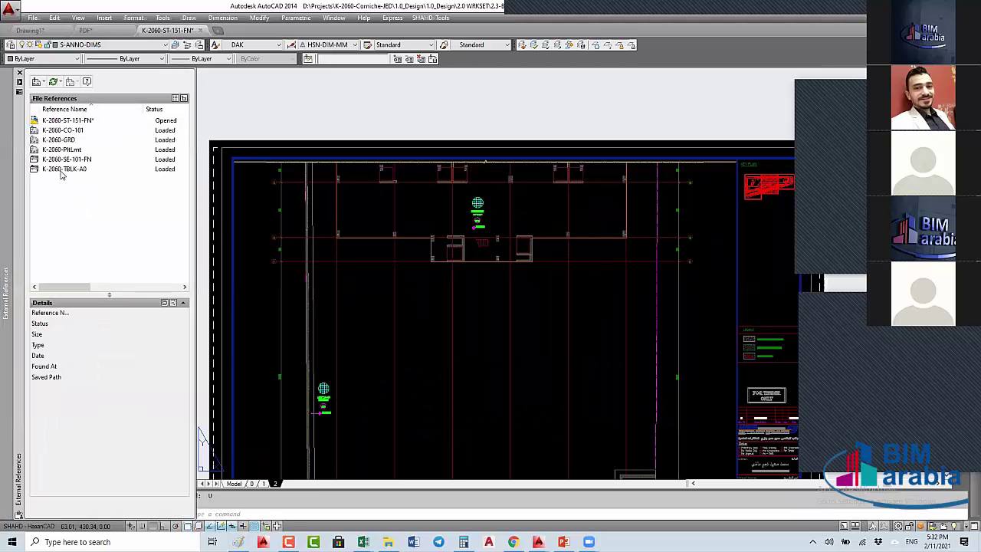
Step: Bind the K-2060-TBLK-A0 title-block reference again
right_click(61, 171)
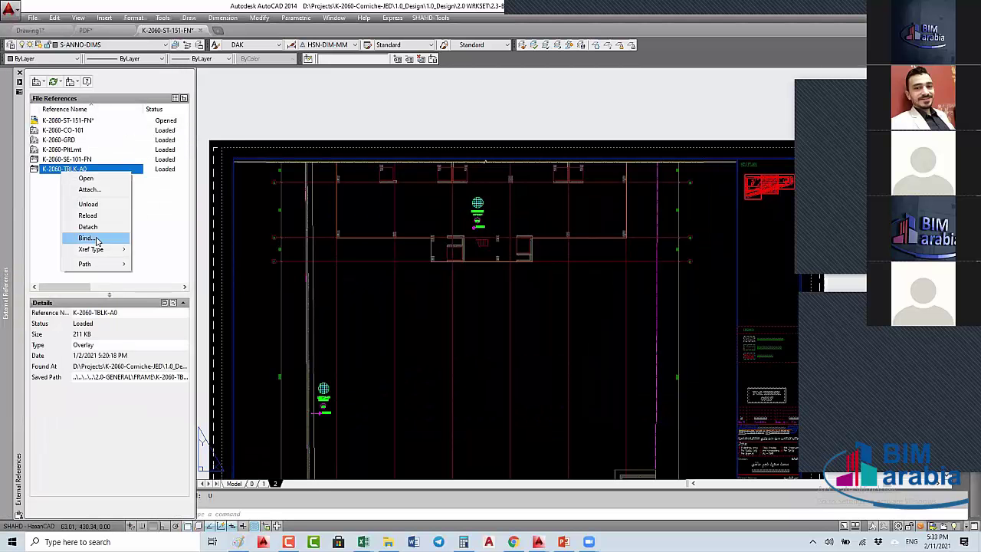
key("Return")
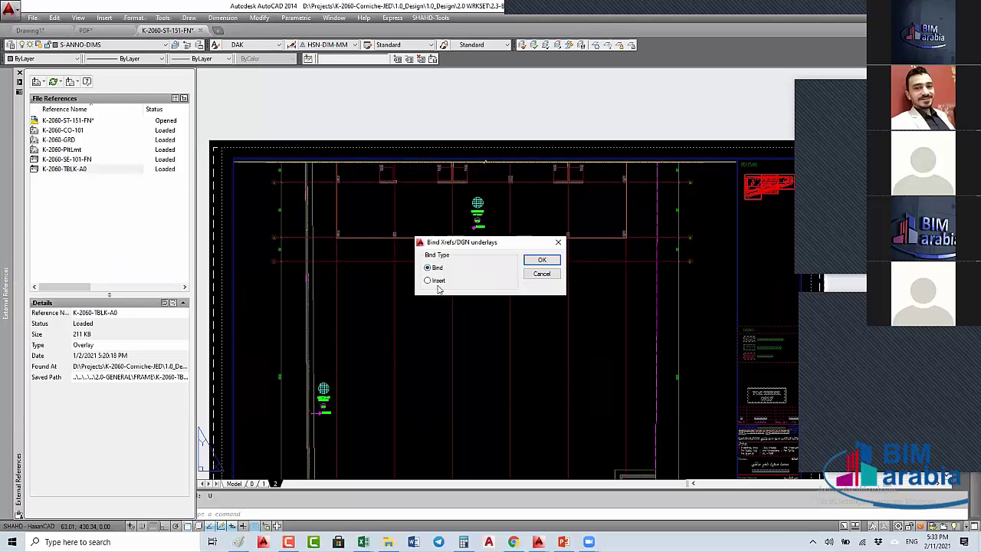
left_click(541, 265)
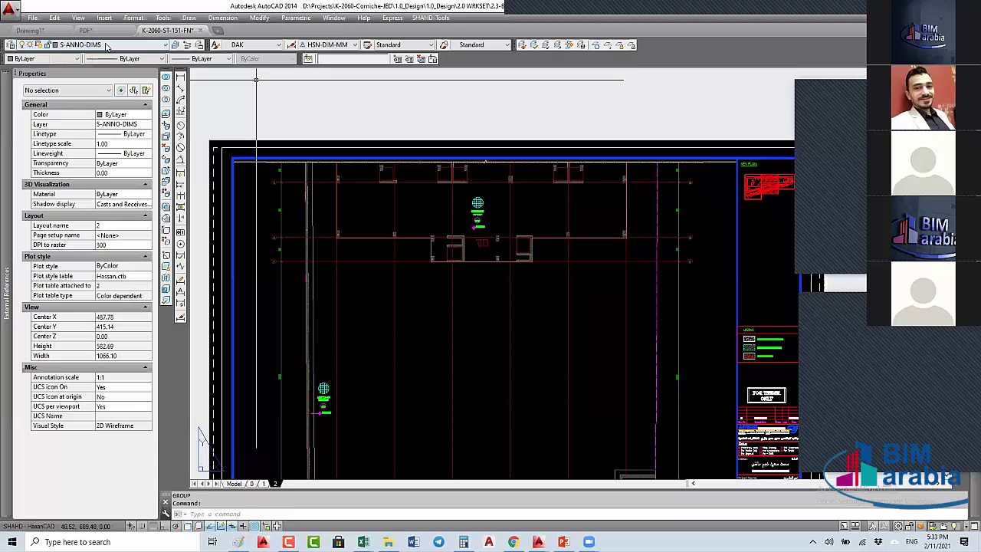
Step: Check the layer list without changing it, then undo the last change with U
left_click(106, 46)
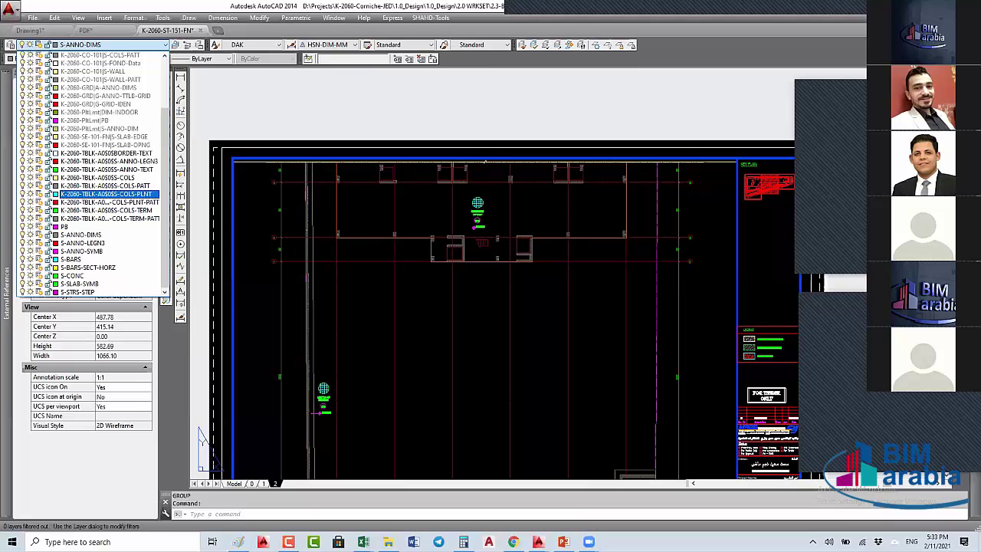
left_click(491, 103)
key("Return")
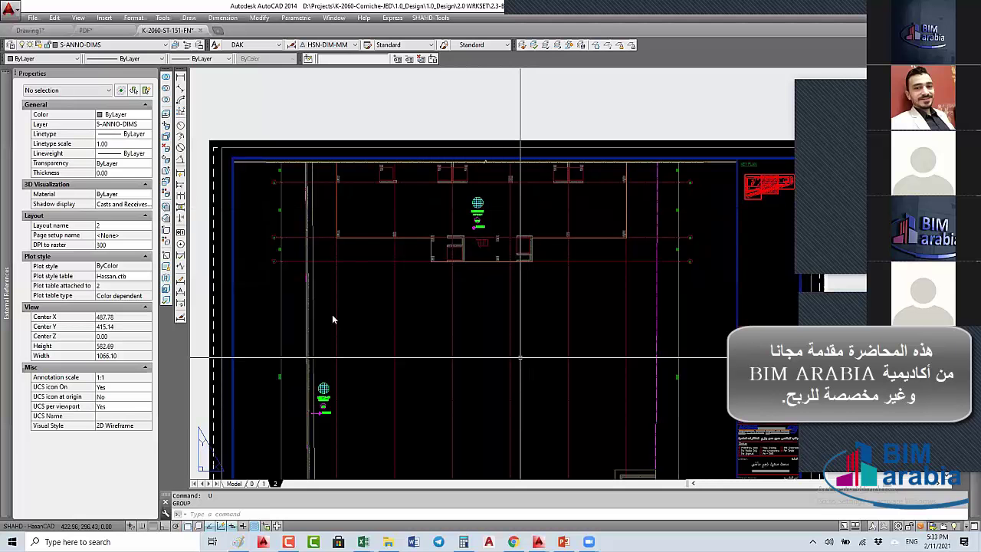
Step: In PowerPoint, advance from slide 10 to slide 11, 'Cloud Collaboration'
key("alt+Tab")
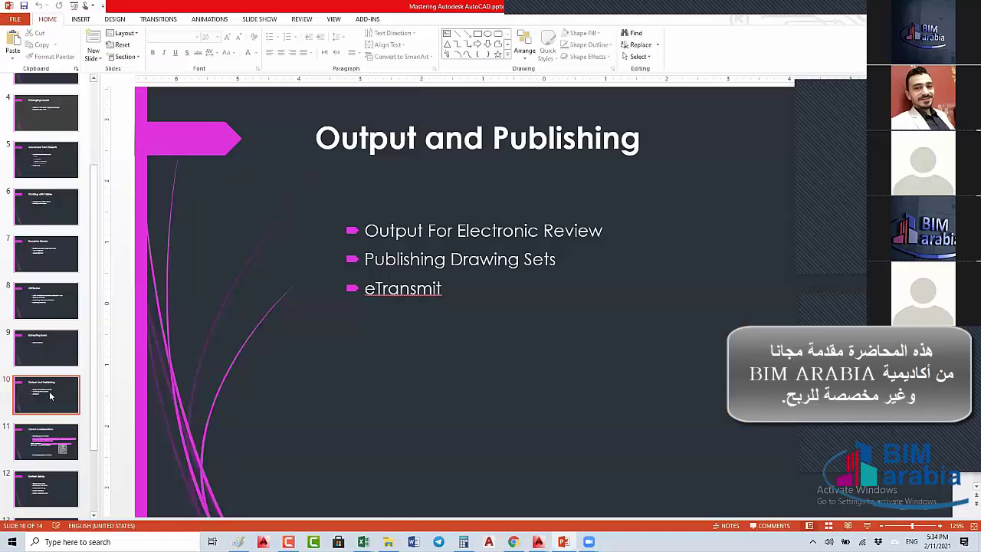
scroll(50, 395, "down", 2)
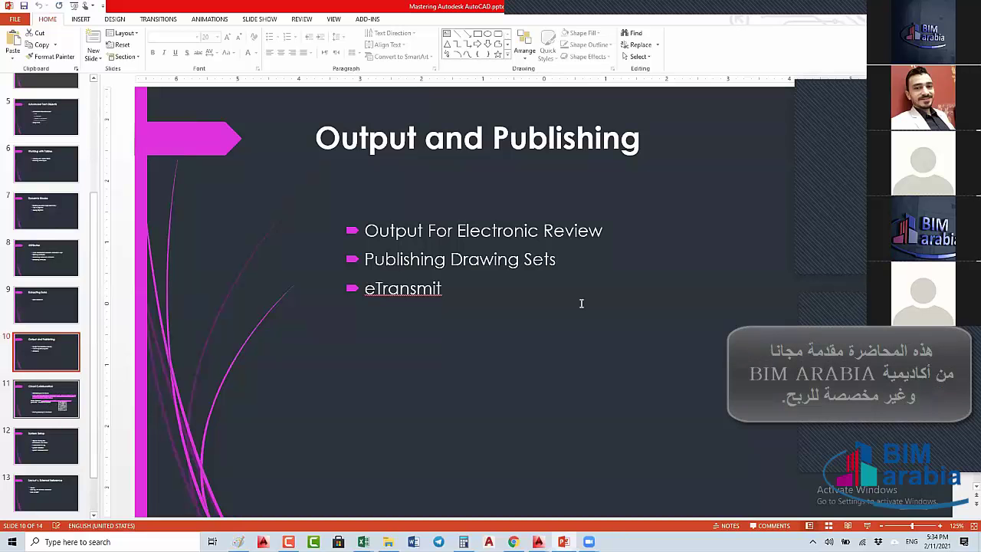
scroll(581, 303, "down", 1)
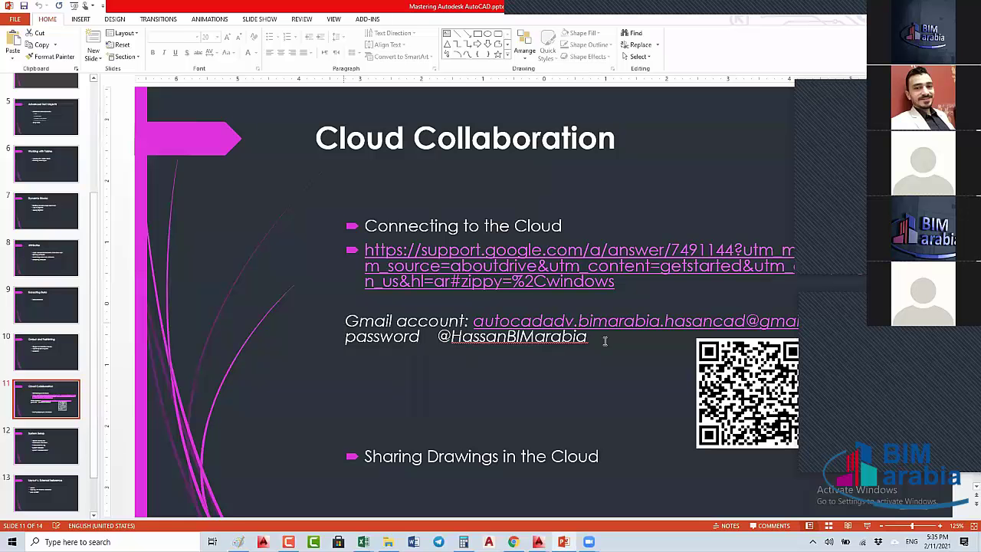
Step: Select the Gmail account and password paragraph in the slide's bullet text
left_click(539, 342)
triple_click(371, 322)
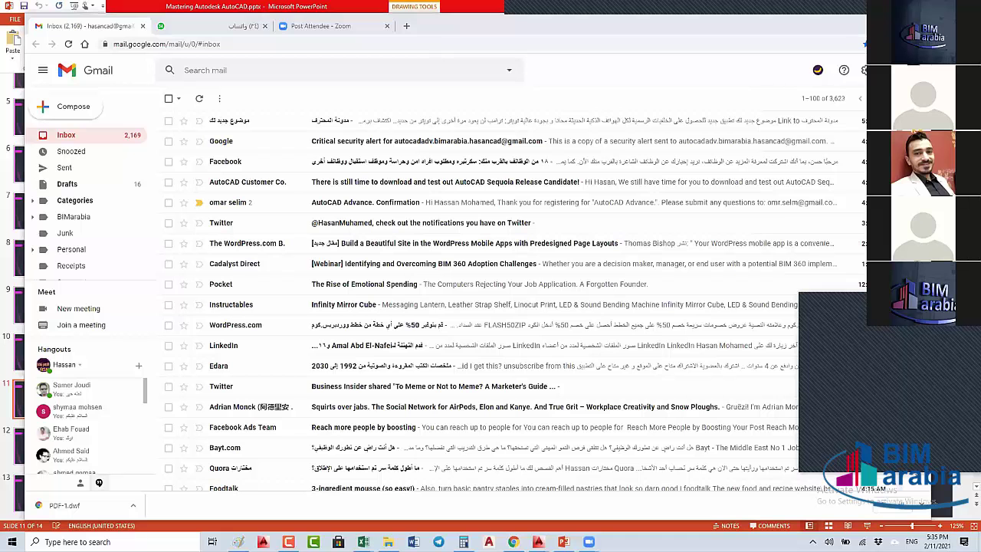
left_click(864, 69)
left_click(864, 70)
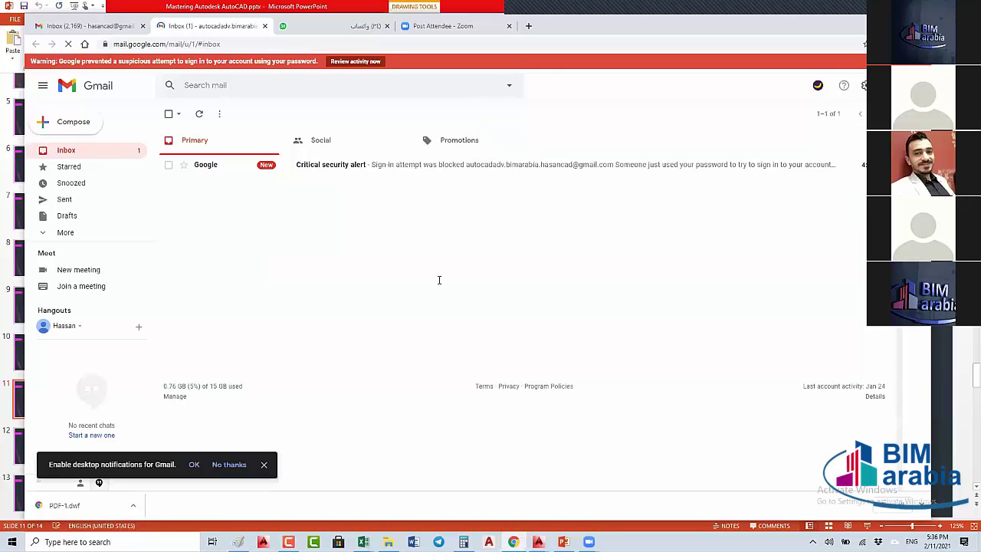
key("alt+Tab")
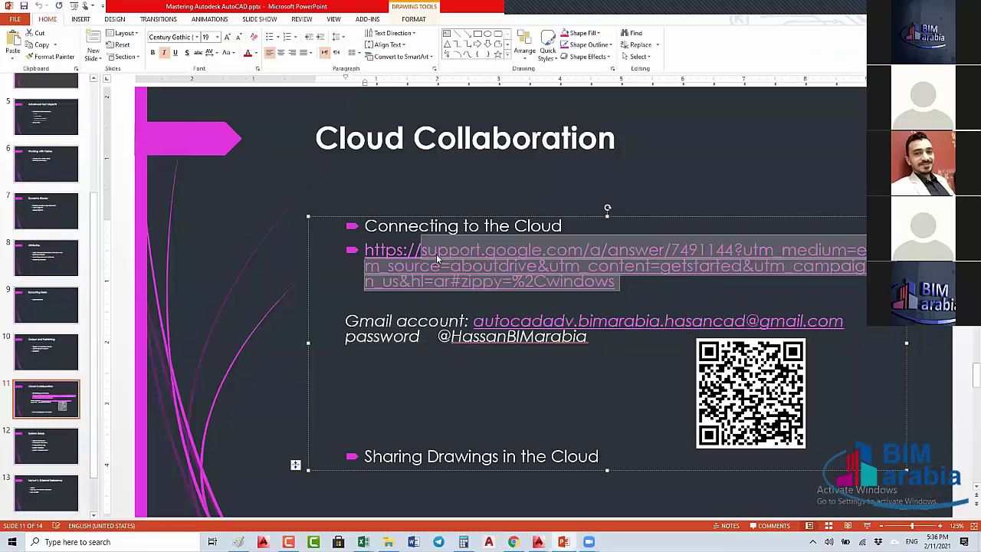
Step: Copy the Google support link from the slide and open a new blank browser tab
right_click(439, 258)
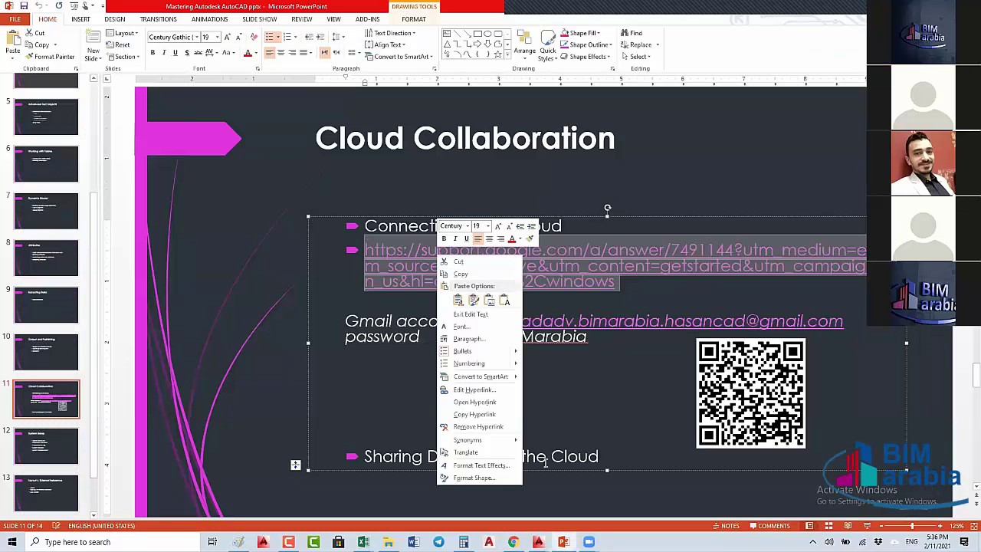
left_click(461, 273)
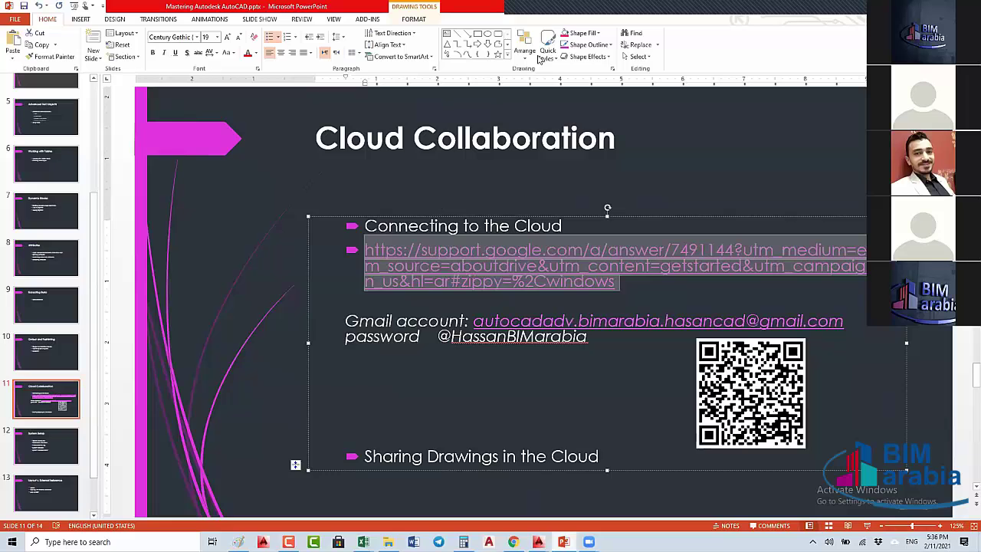
key("alt+Tab")
left_click(528, 27)
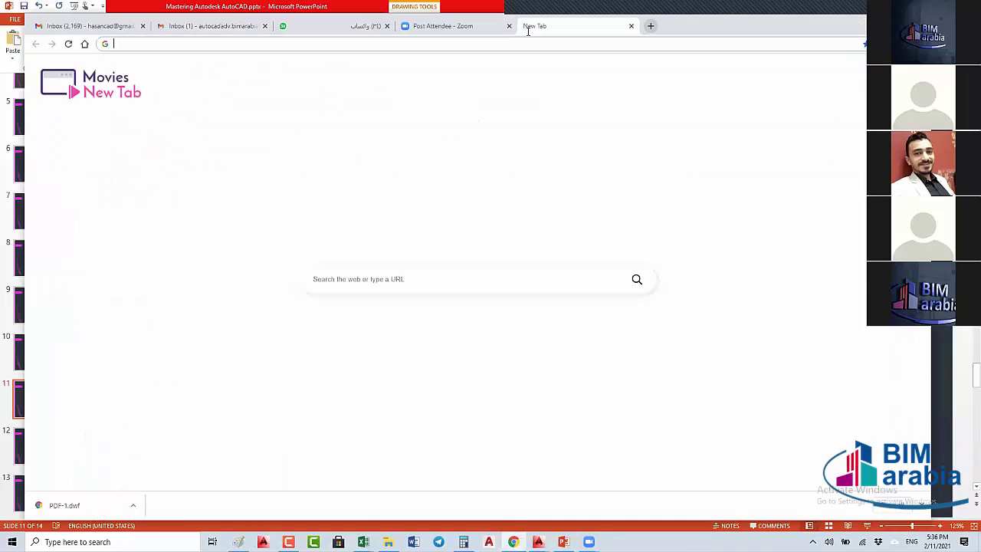
Step: Load the copied support link and scroll through the Drive for desktop article's Windows install steps
key("ctrl+v")
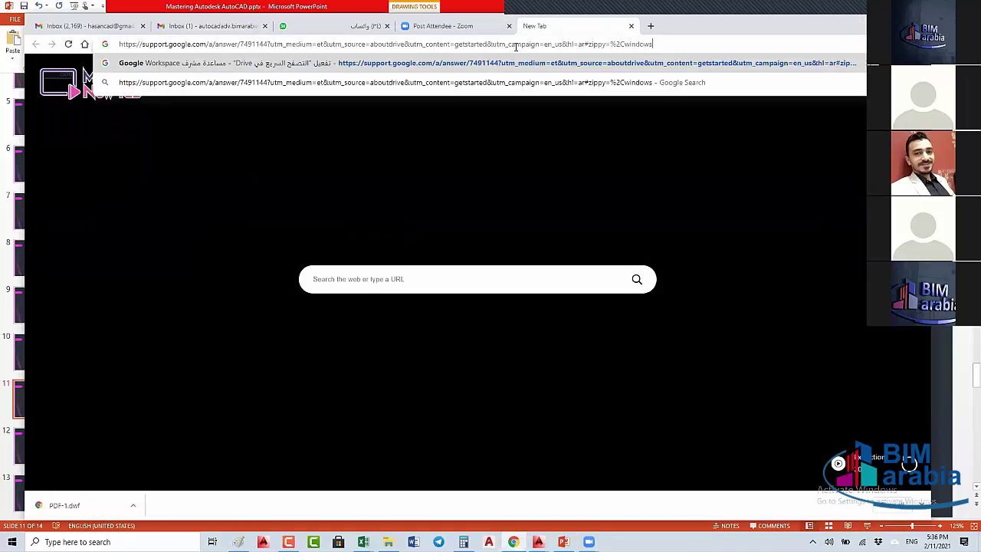
key("Return")
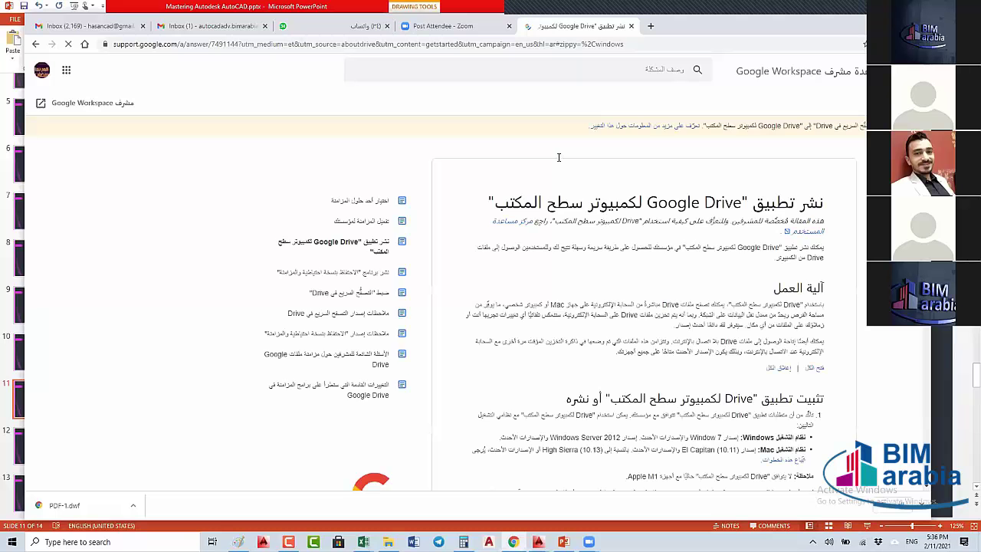
scroll(558, 158, "down", 10)
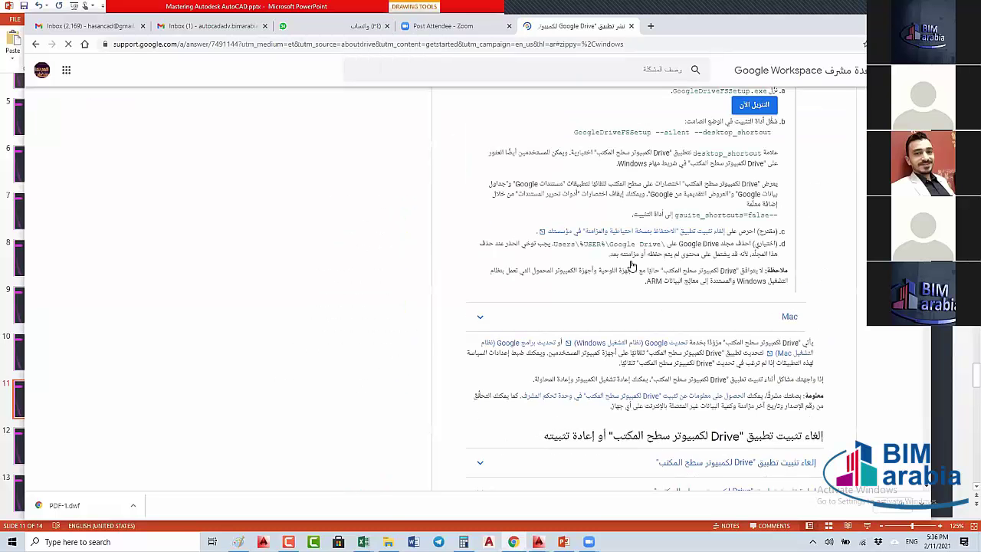
scroll(774, 278, "up", 1)
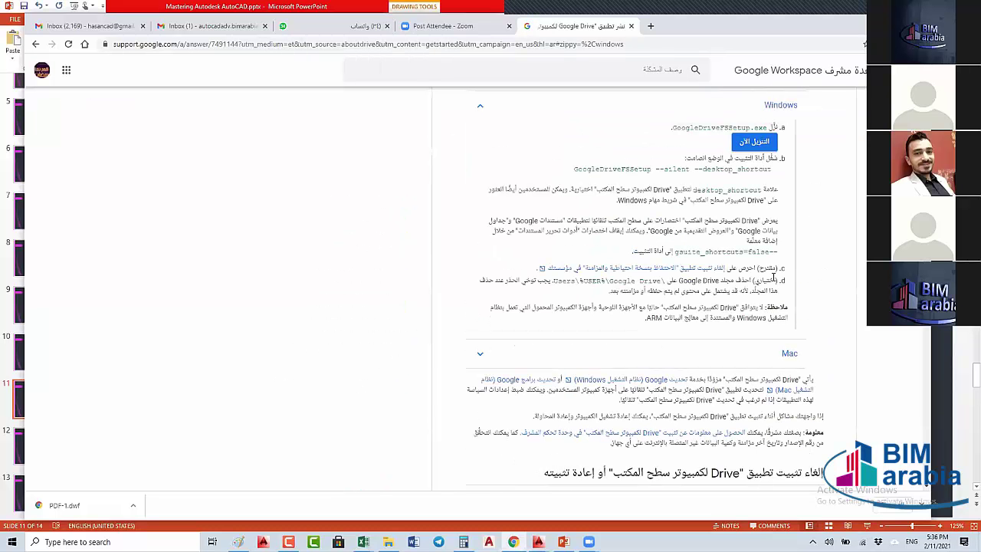
scroll(713, 249, "up", 5)
scroll(713, 249, "up", 5)
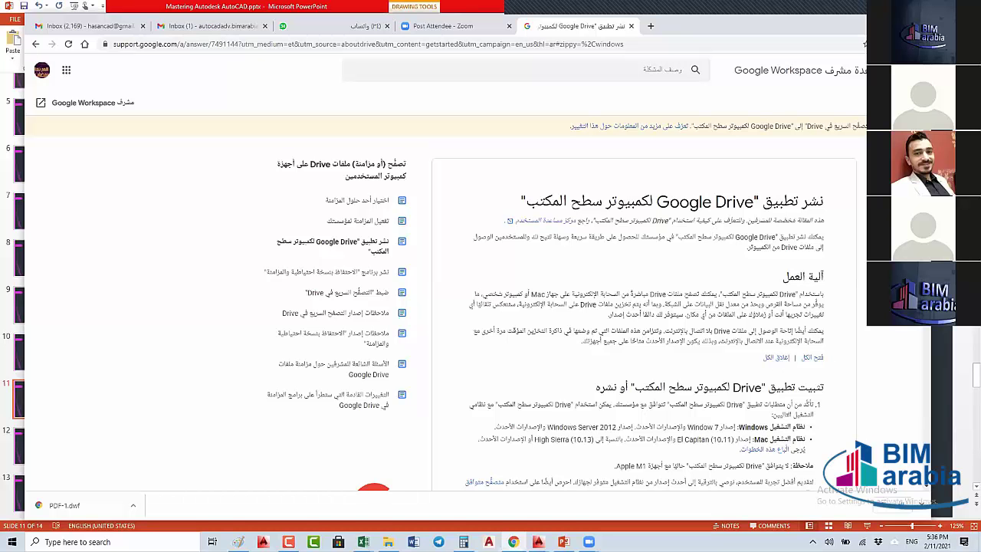
scroll(490, 306, "down", 1)
scroll(491, 307, "down", 1)
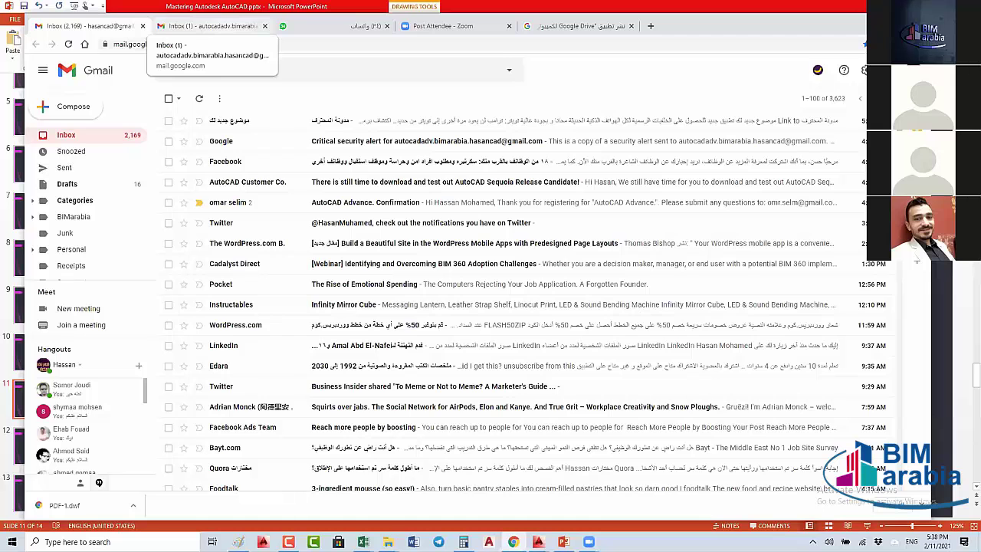
Step: Switch to the second Gmail account's inbox, where a new Security alert has arrived
left_click(207, 26)
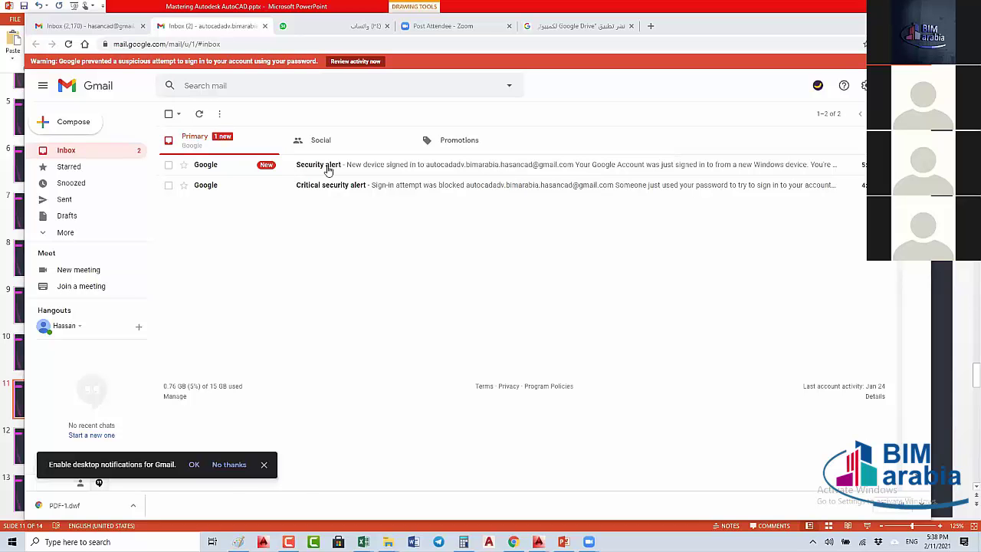
Step: Read the new-device Security alert and the Critical security alert, returning to the inbox after each
left_click(324, 167)
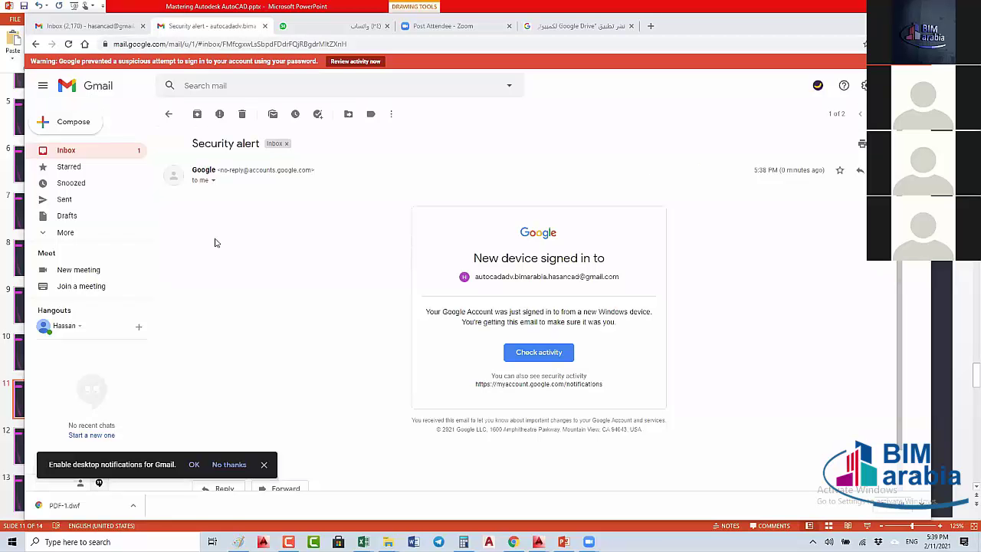
left_click(91, 157)
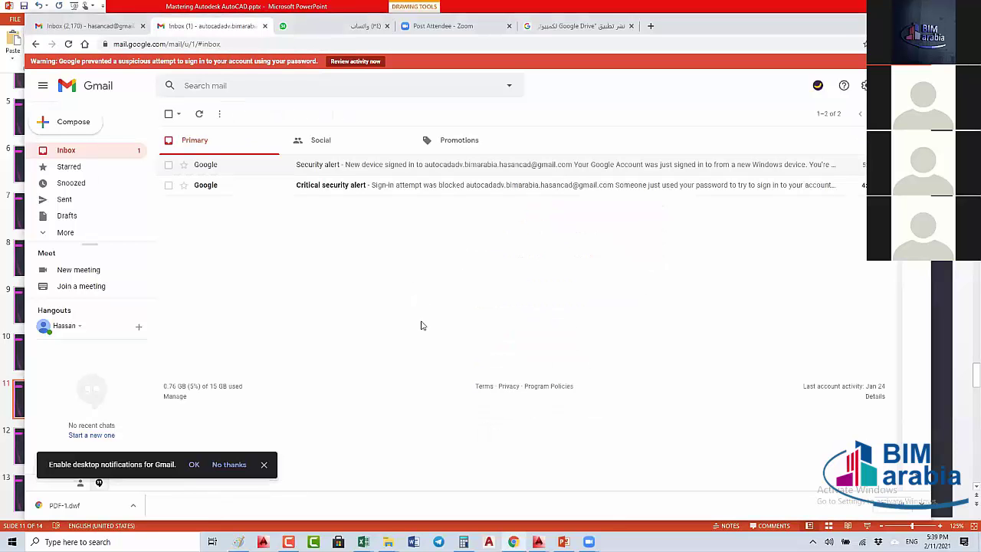
left_click(222, 187)
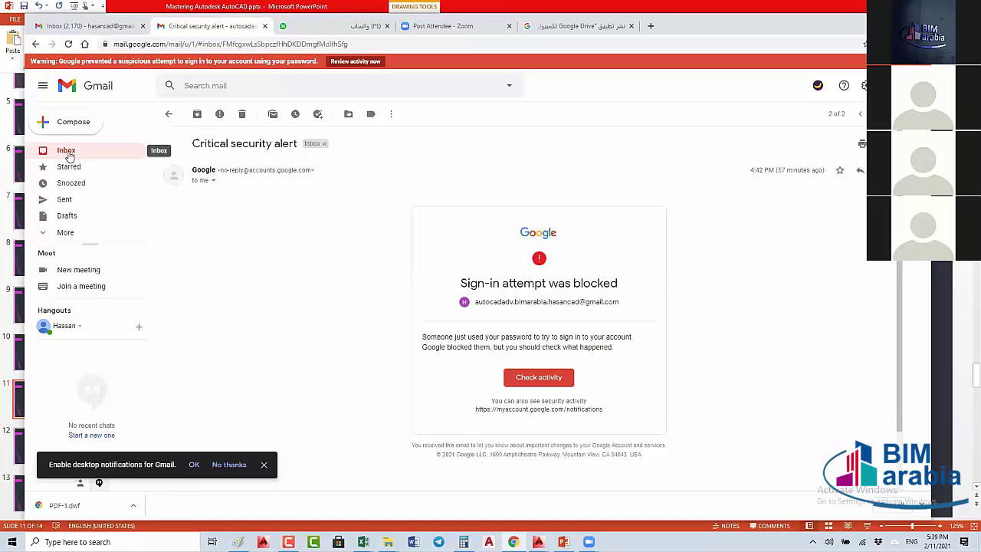
left_click(67, 153)
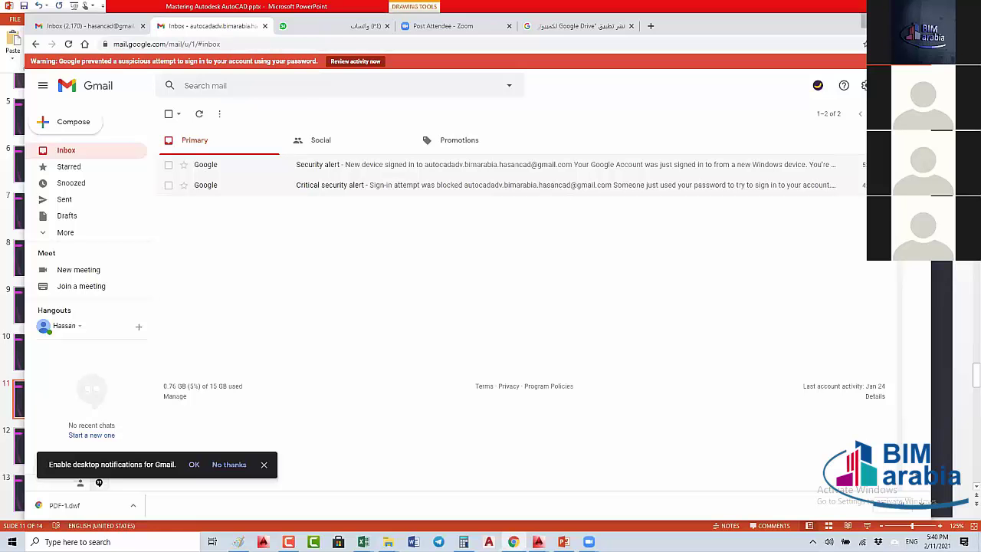
key("alt+Tab")
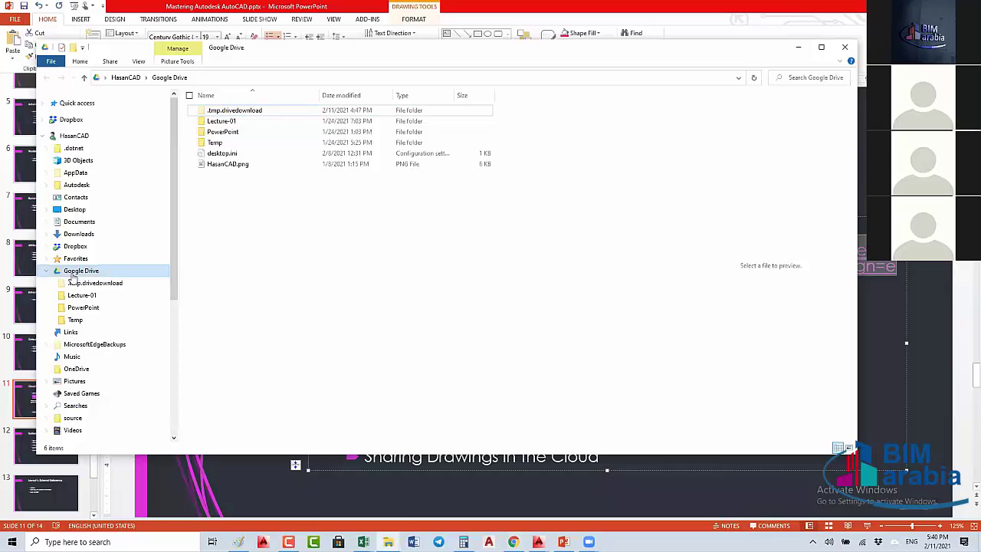
left_click(77, 274)
left_click(218, 164)
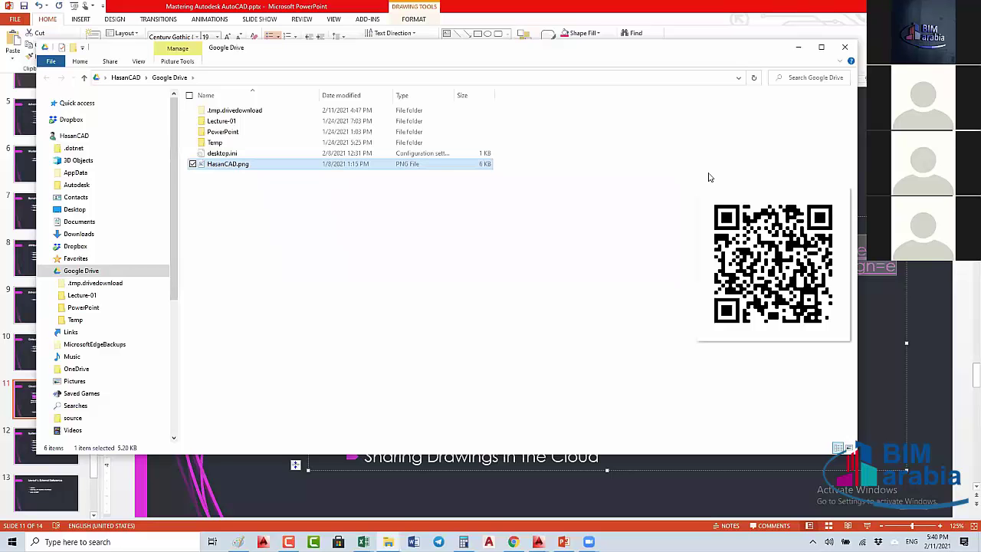
left_click(392, 256)
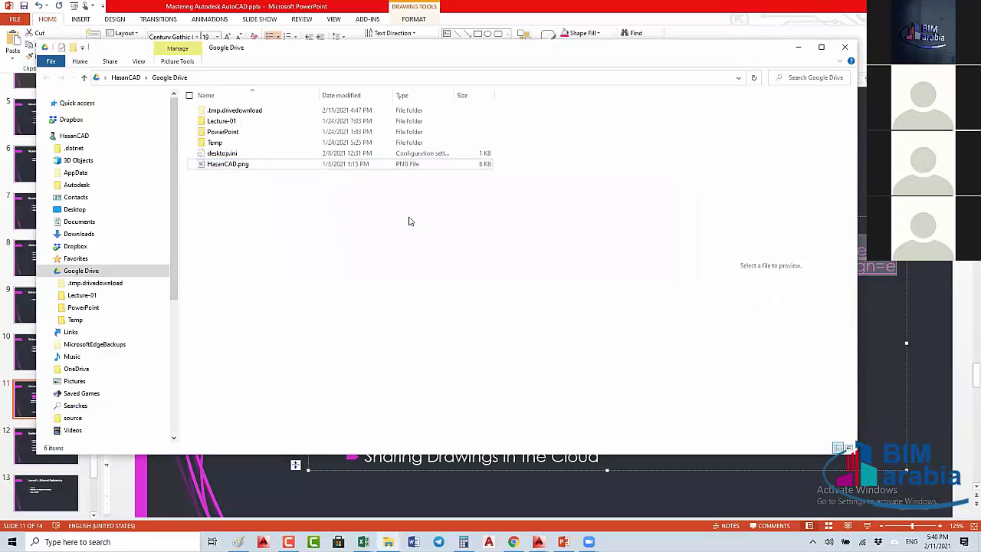
left_click(538, 542)
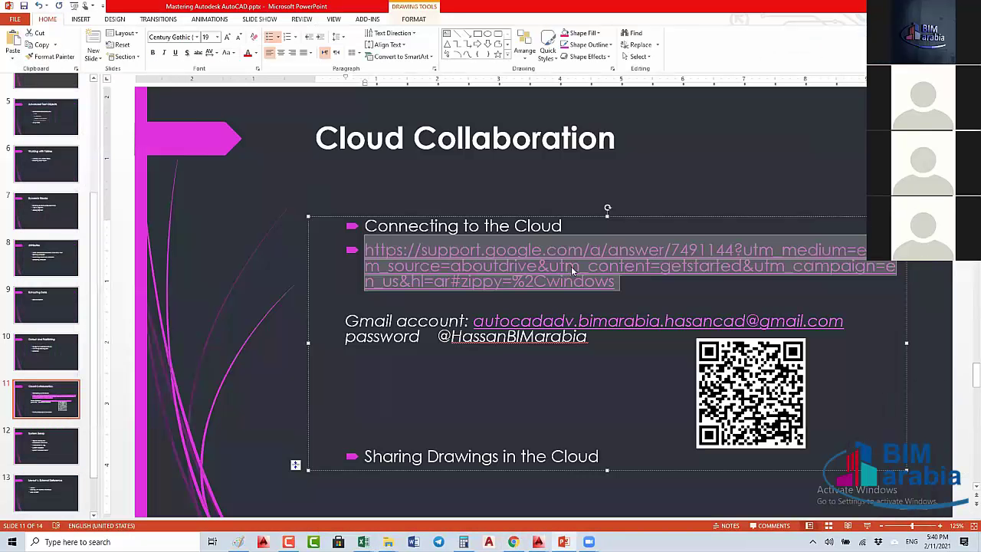
Step: Copy the Google support link from the Cloud Collaboration slide and show the Drive for desktop help page in Chrome
right_click(570, 266)
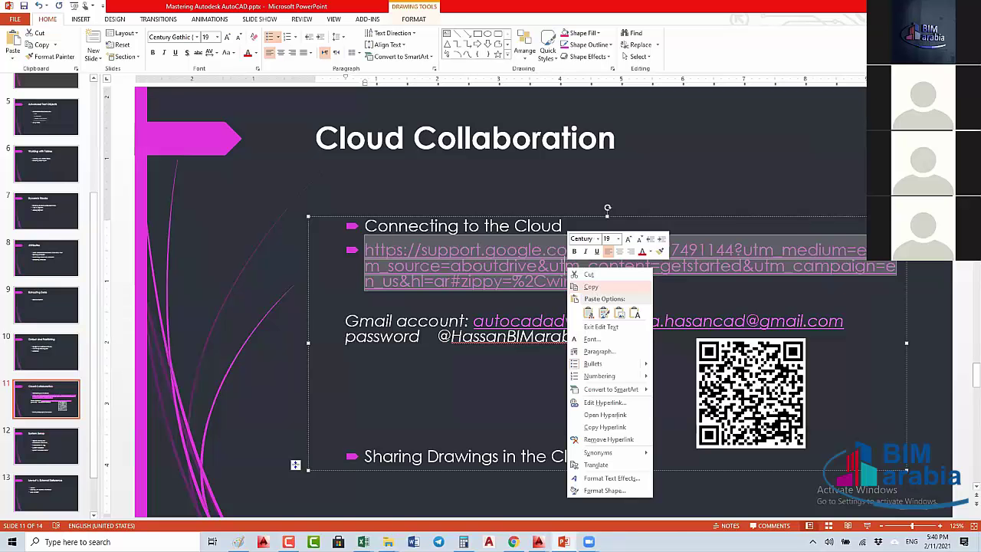
left_click(591, 287)
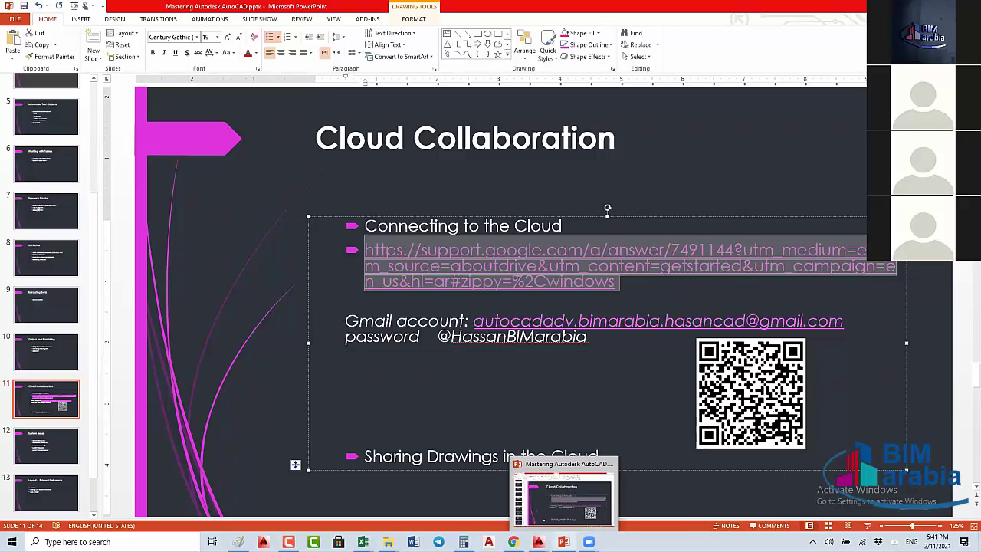
mouse_move(513, 542)
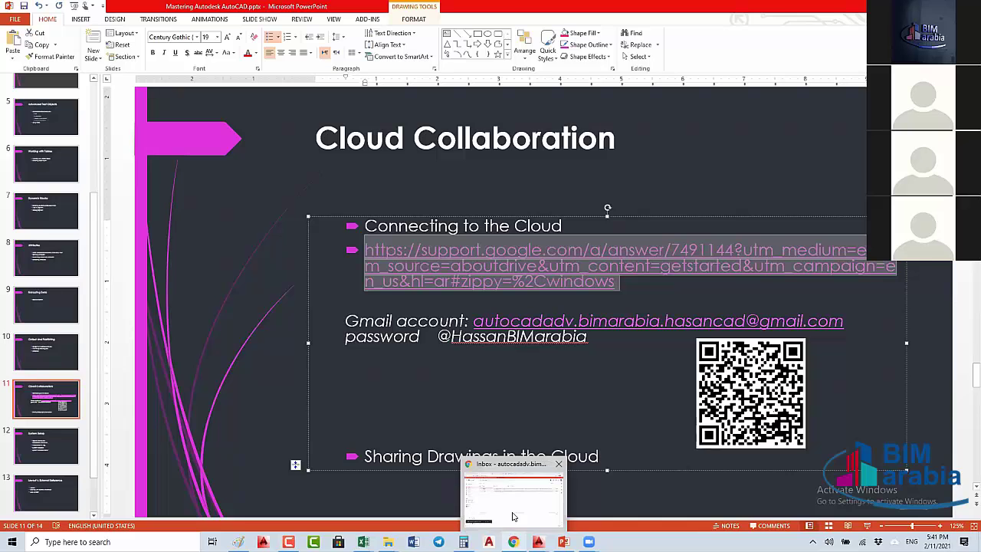
left_click(512, 516)
left_click(582, 26)
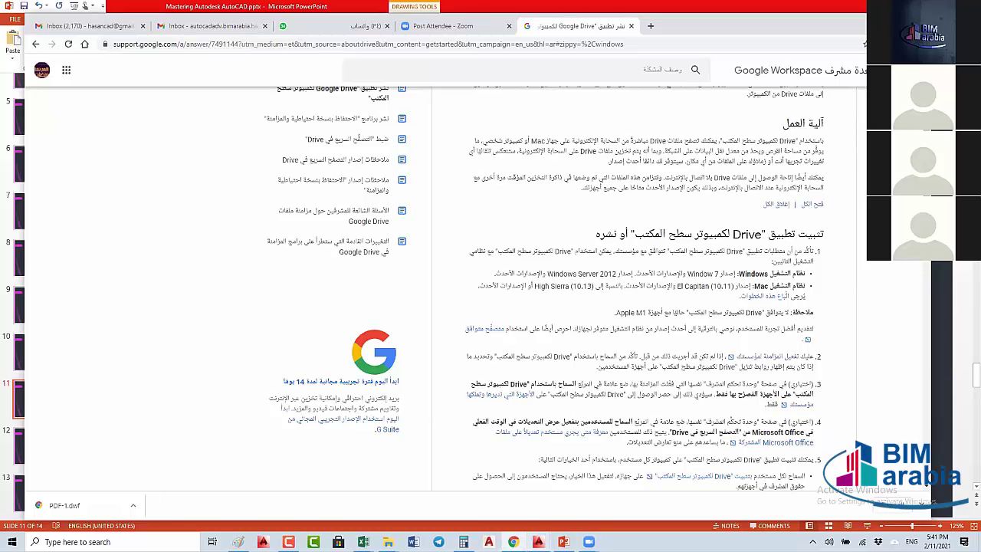
Step: Glance back at the Cloud Collaboration slide, then bring up Gmail's second inbox in Chrome
left_click(564, 542)
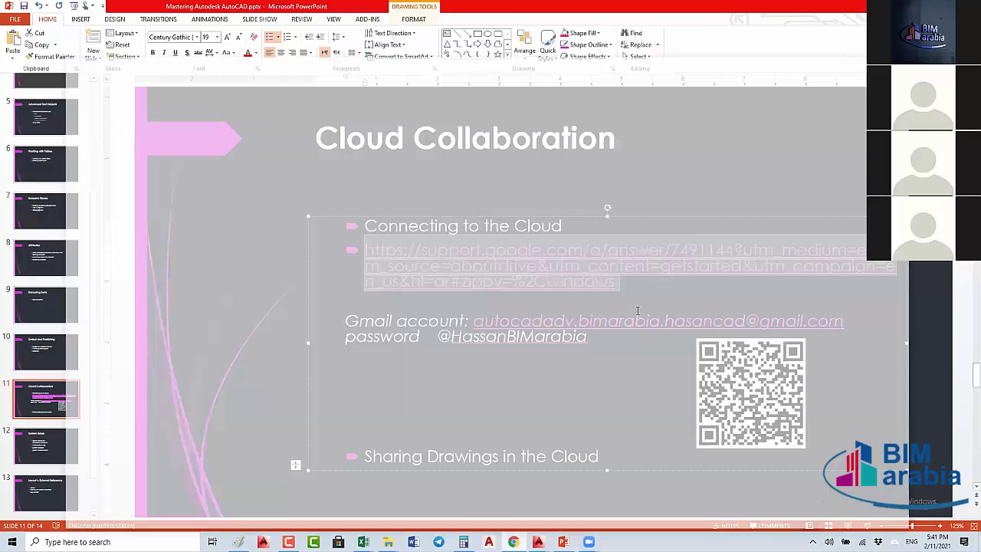
left_click(513, 542)
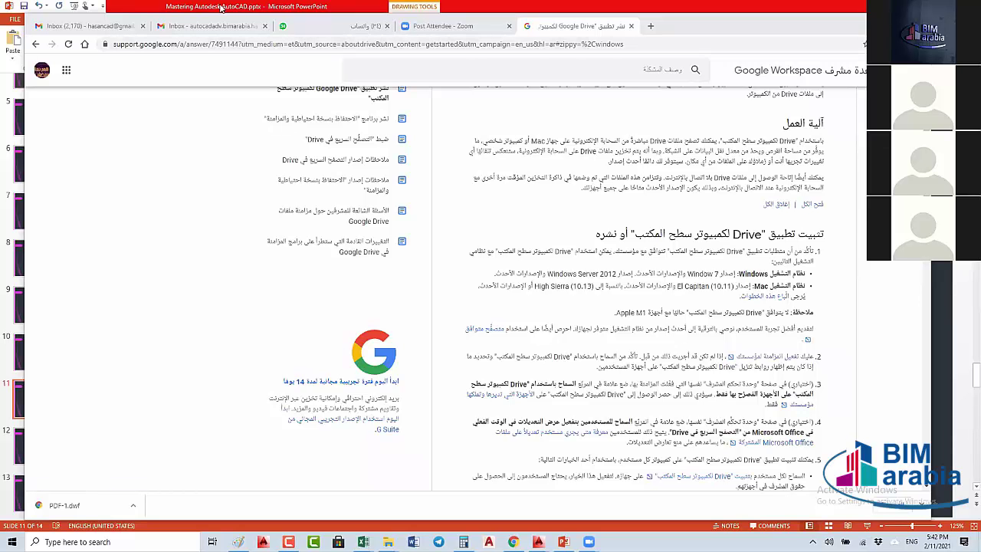
left_click(199, 29)
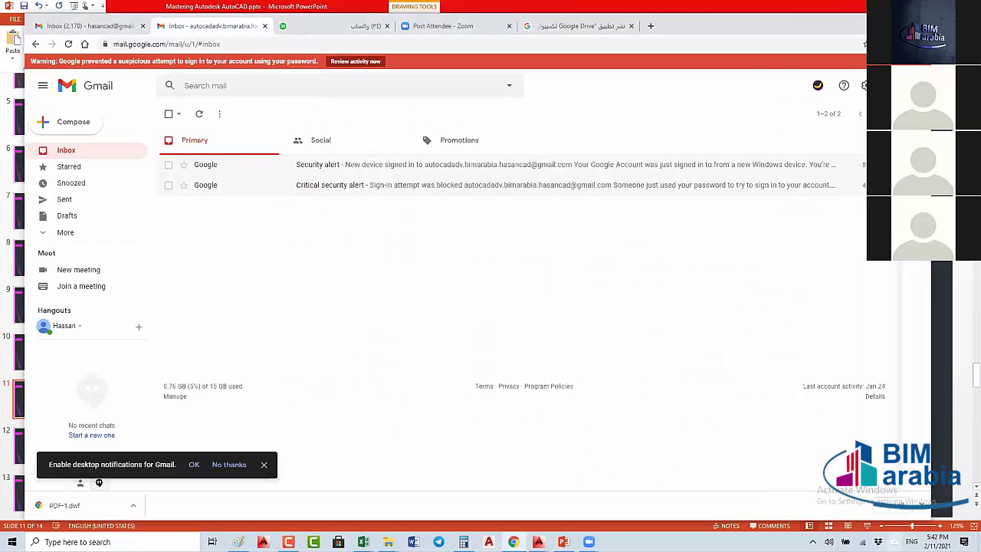
Step: Open the local Google Drive folder in File Explorer from the Drive tray icon's sync popup
left_click(893, 542)
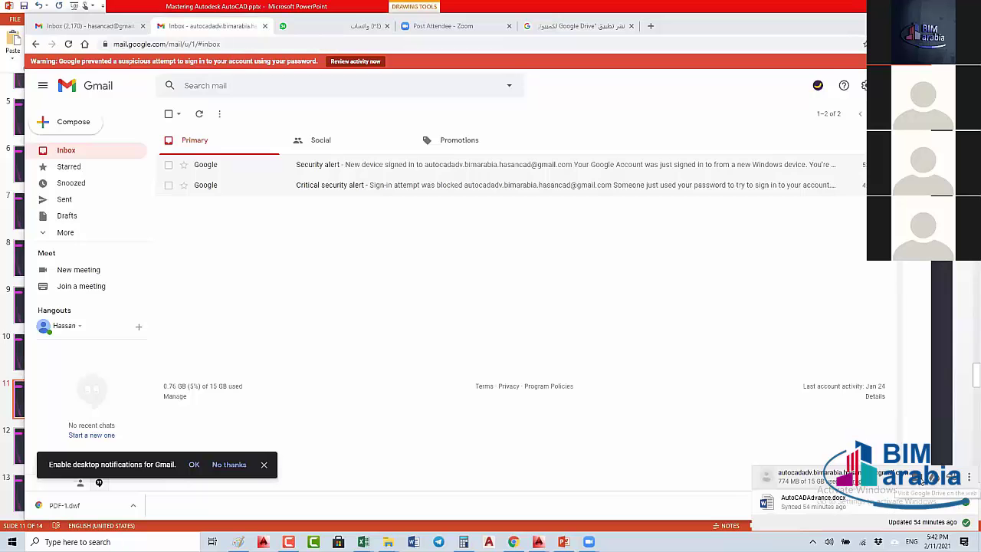
left_click(912, 477)
double_click(222, 121)
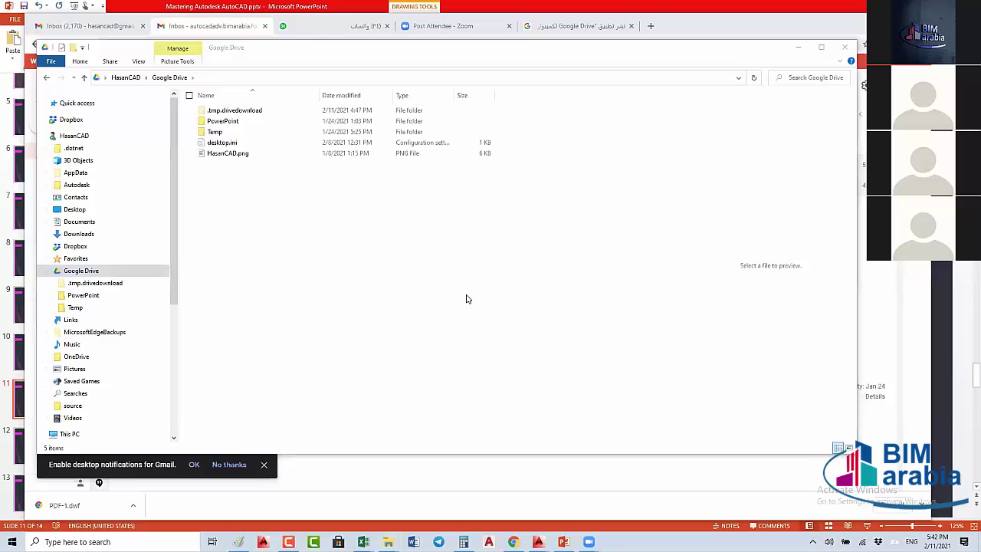
Step: Check the Google Drive folder's size and location in its Properties, then return to PowerPoint
left_click(339, 250)
right_click(339, 250)
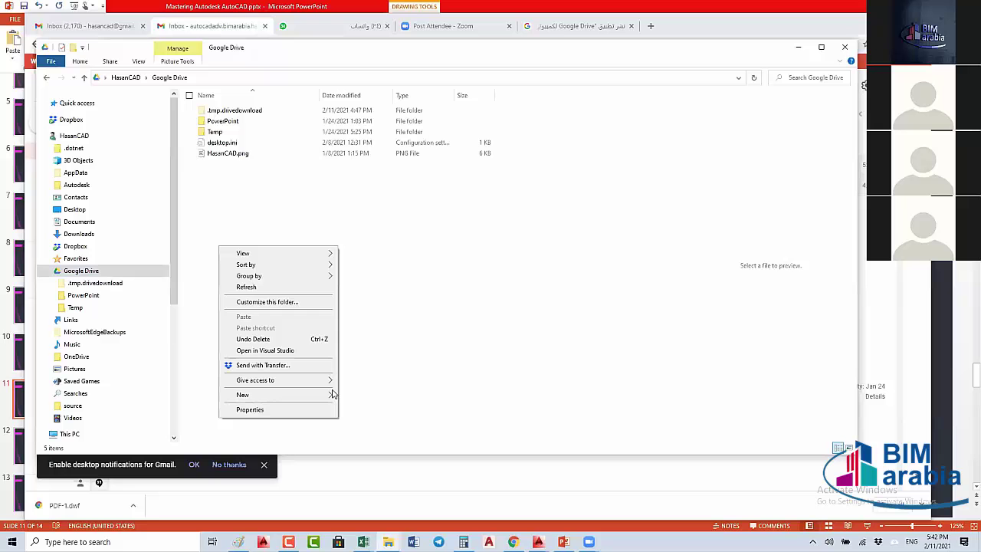
left_click(251, 411)
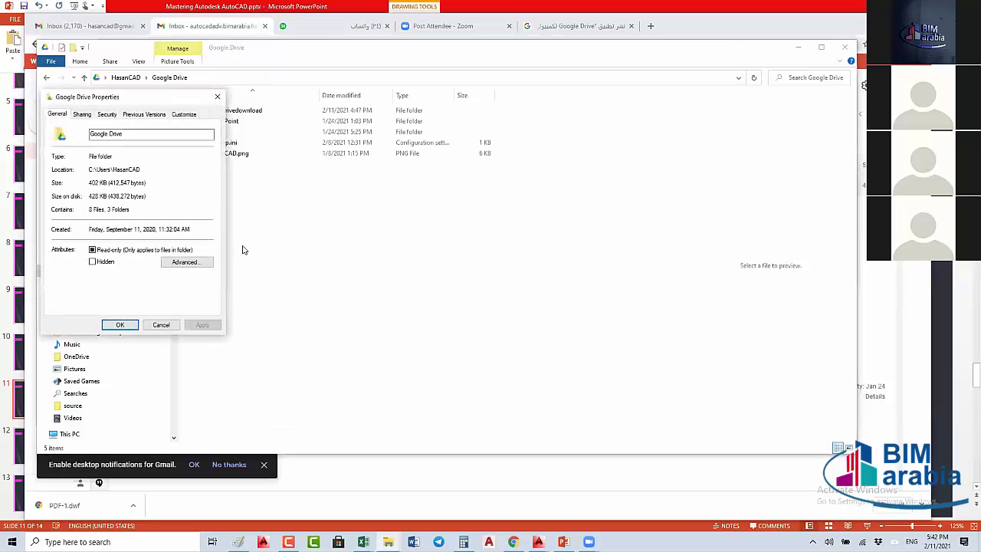
left_click(161, 325)
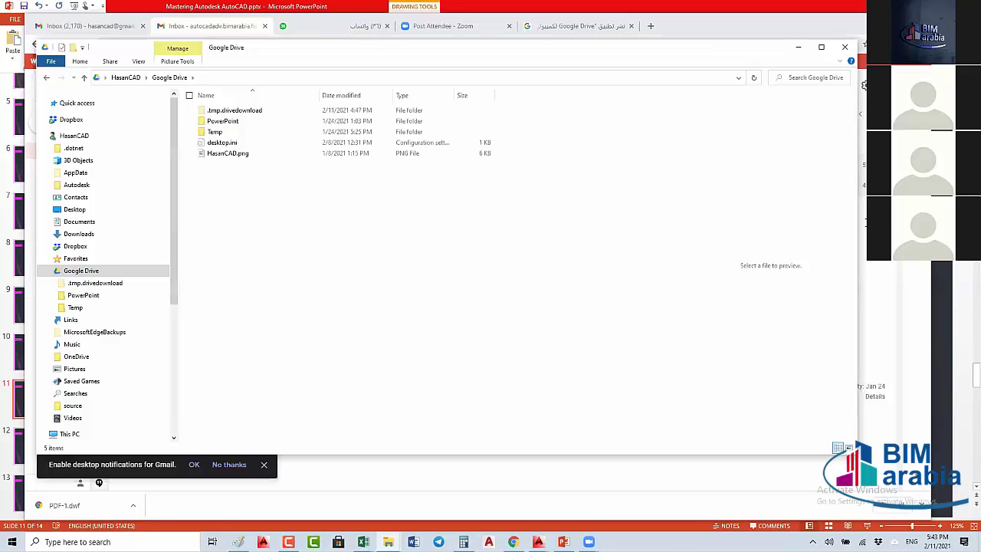
key("alt+Tab")
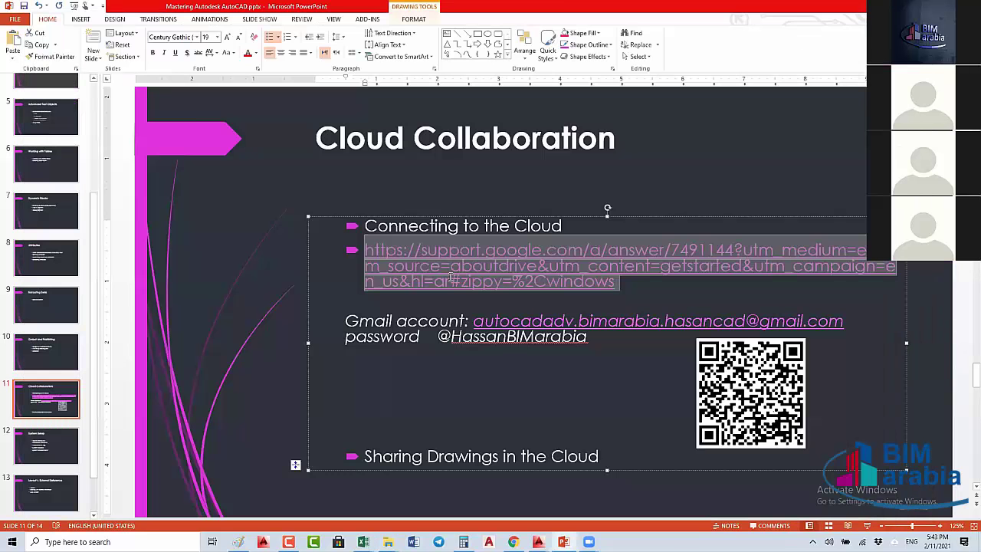
Step: Deselect the slide text and move on to slide 12, System Setup
key("Escape")
key("Escape")
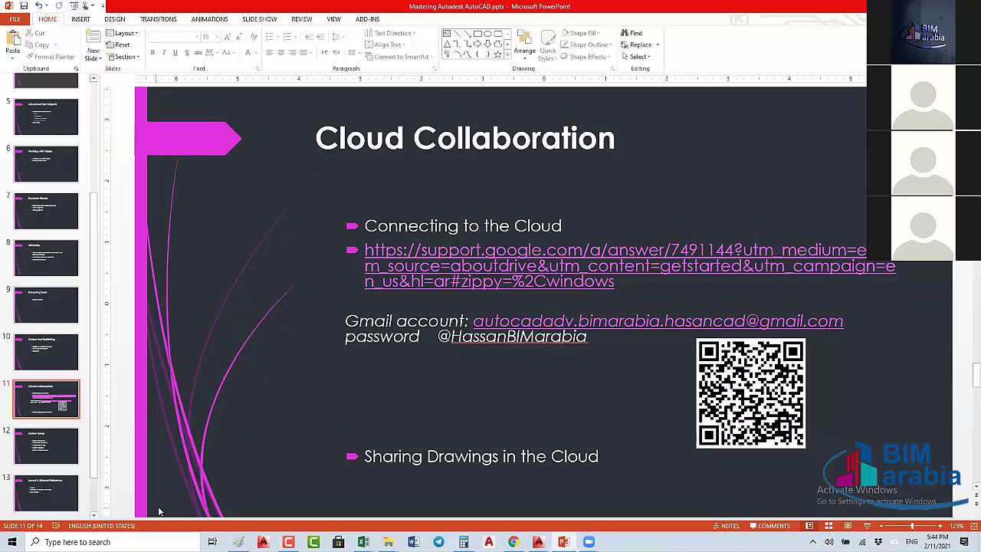
left_click(58, 448)
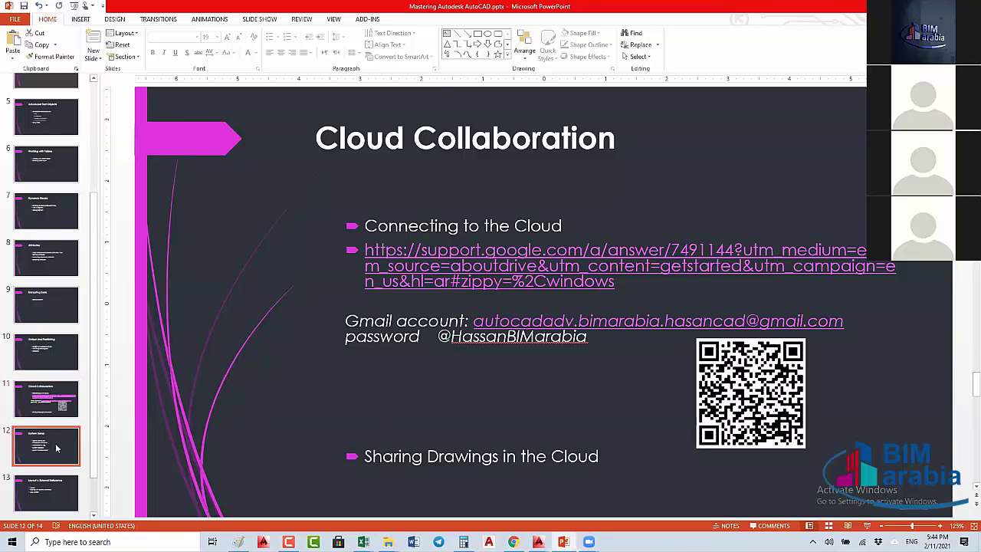
Step: Go back to slide 11, Cloud Collaboration, with its support link and account details
left_click(53, 404)
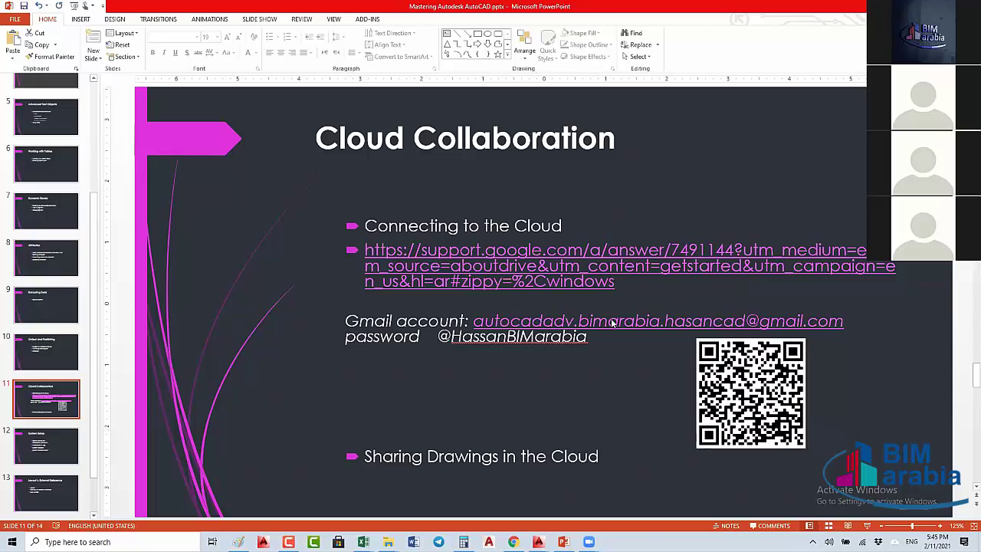
Step: Highlight the link and account lines on slide 11, then move on to slide 12, System Setup
left_click_drag(589, 338, 366, 253)
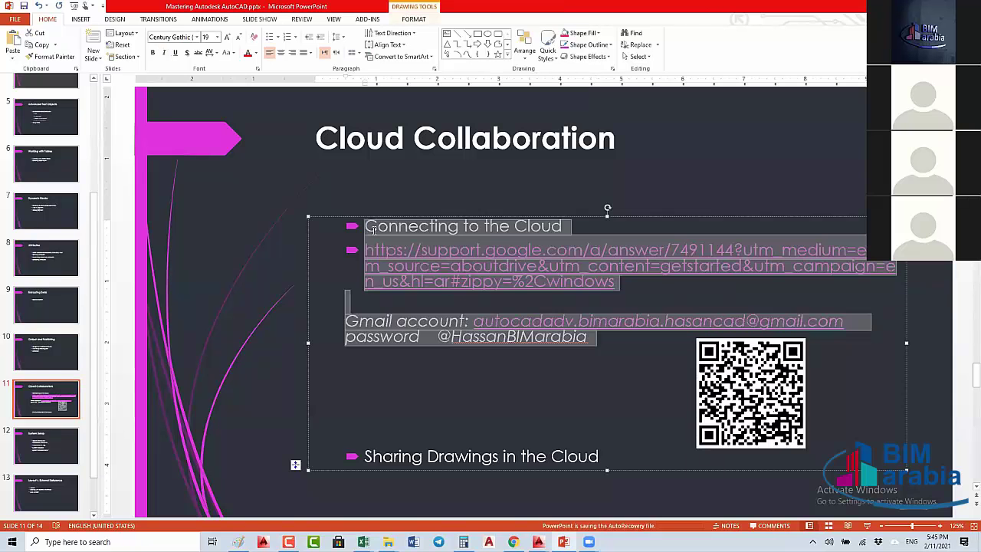
right_click(416, 268)
left_click(441, 289)
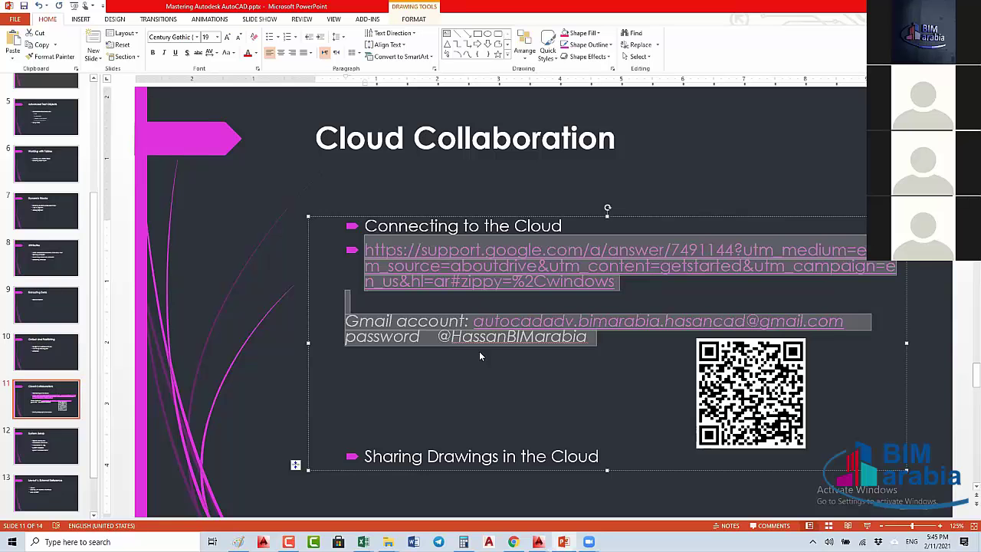
left_click(48, 446)
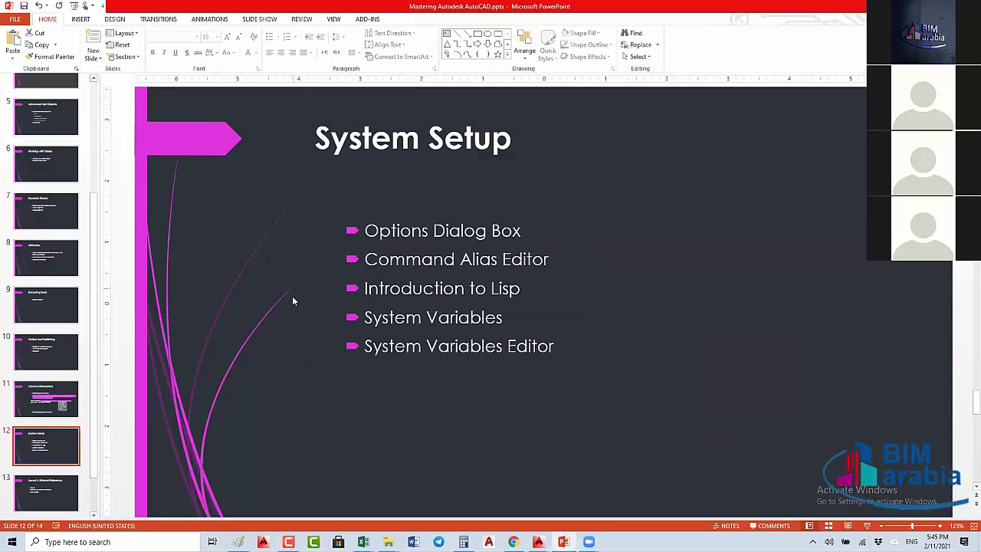
key("Down")
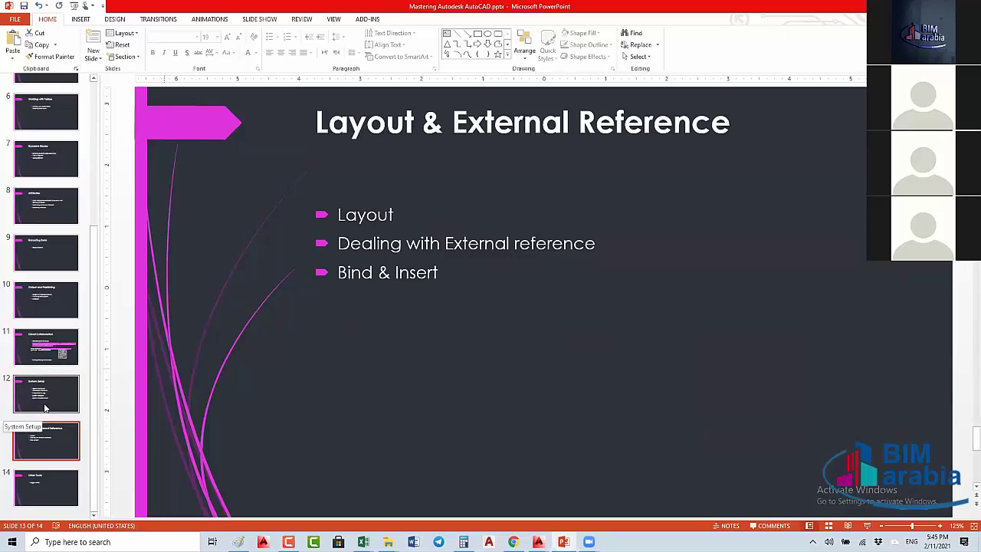
left_click(44, 408)
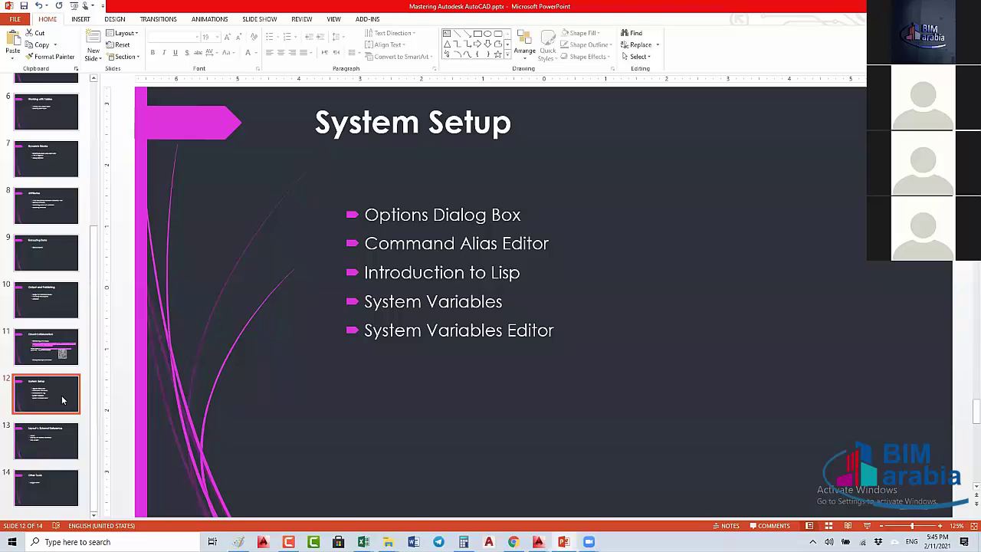
left_click(44, 458)
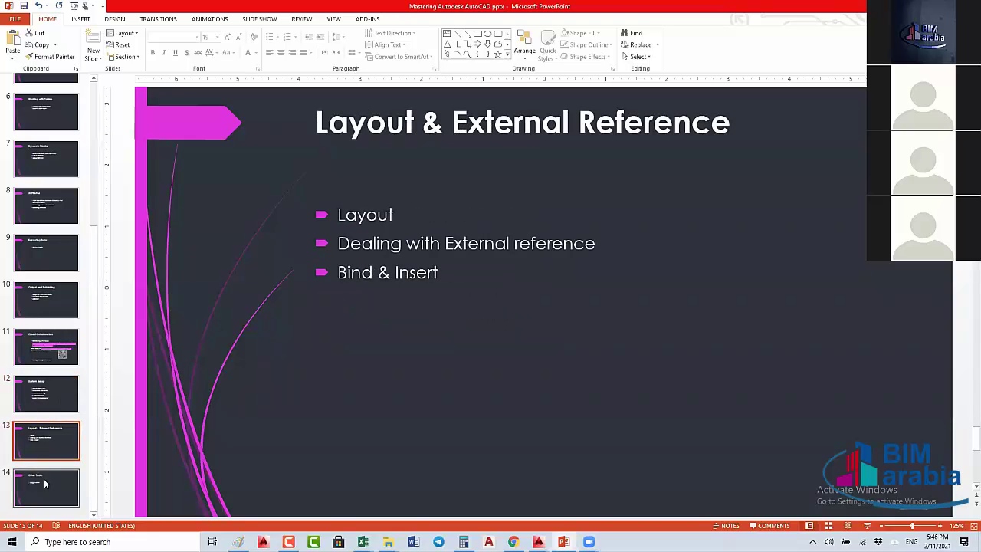
left_click(44, 483)
left_click(57, 395)
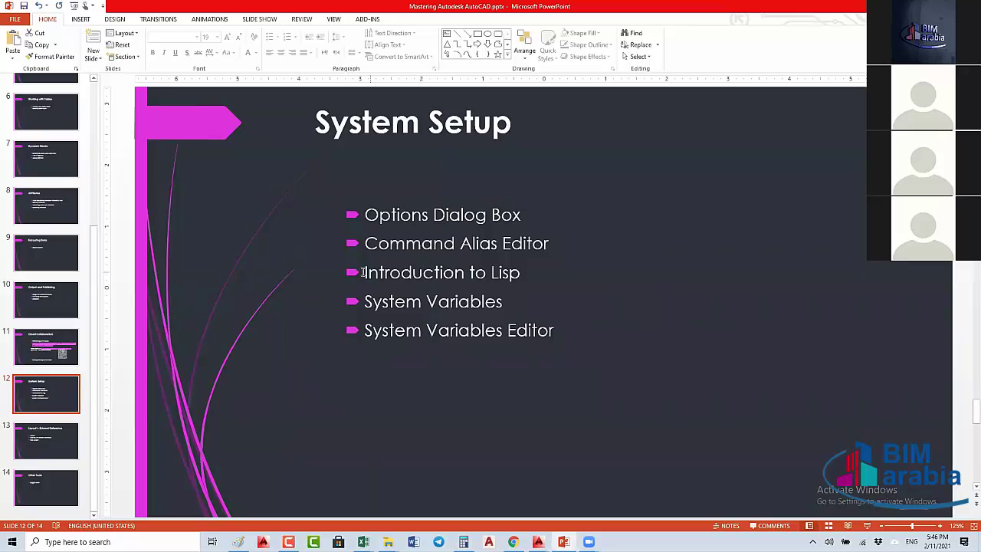
left_click_drag(362, 273, 523, 277)
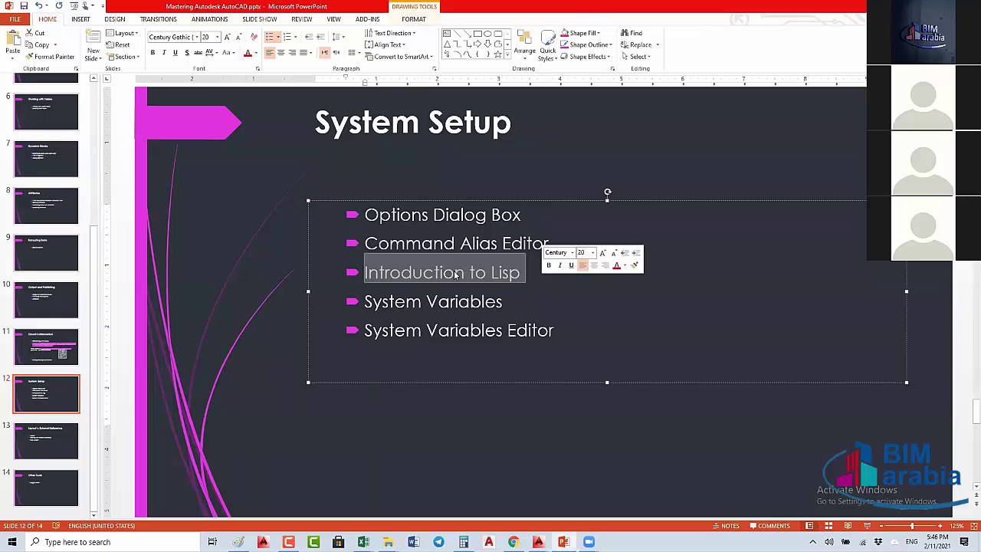
left_click(375, 216)
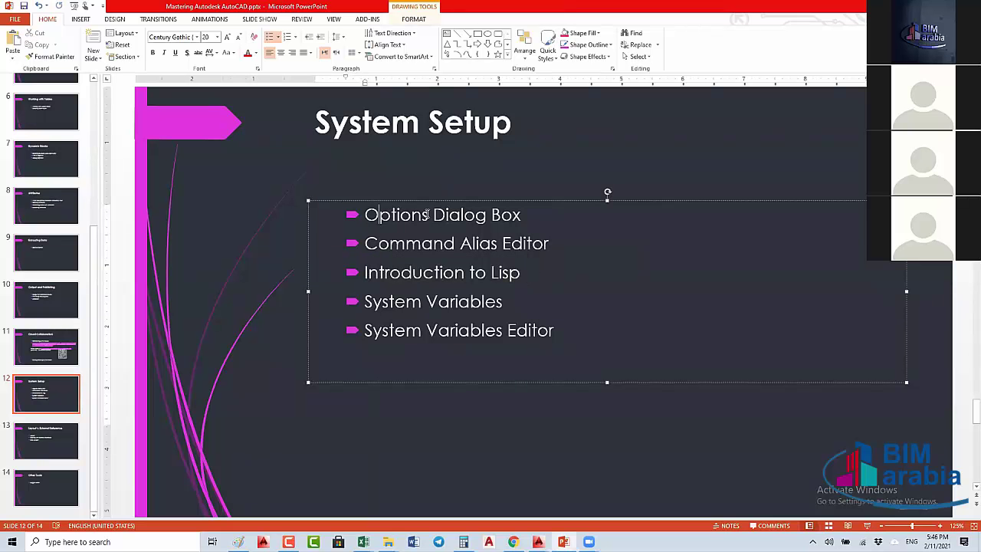
left_click(363, 216)
key("ctrl+shift+Right")
key("ctrl+shift+Right")
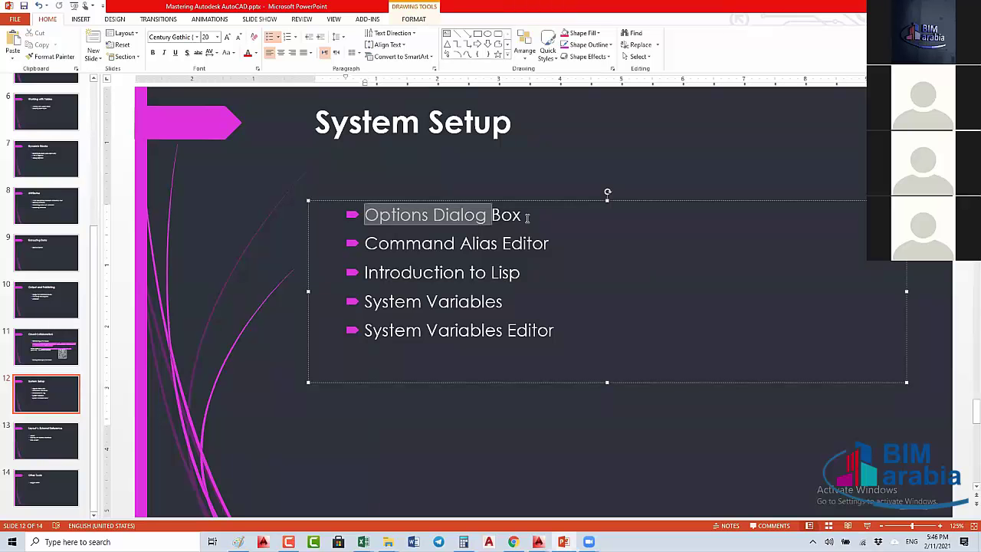
left_click(527, 217, "shift")
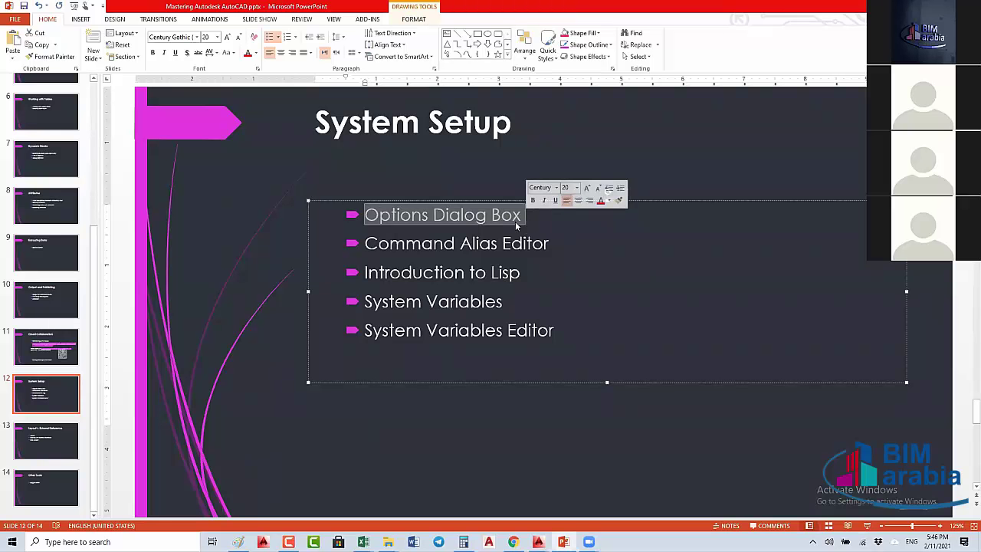
left_click(430, 244)
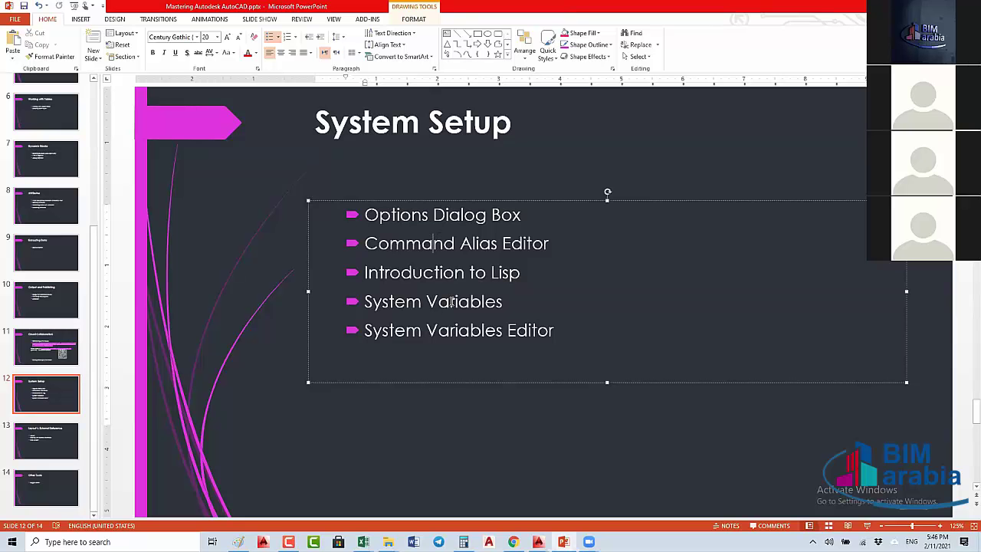
left_click_drag(364, 301, 387, 307)
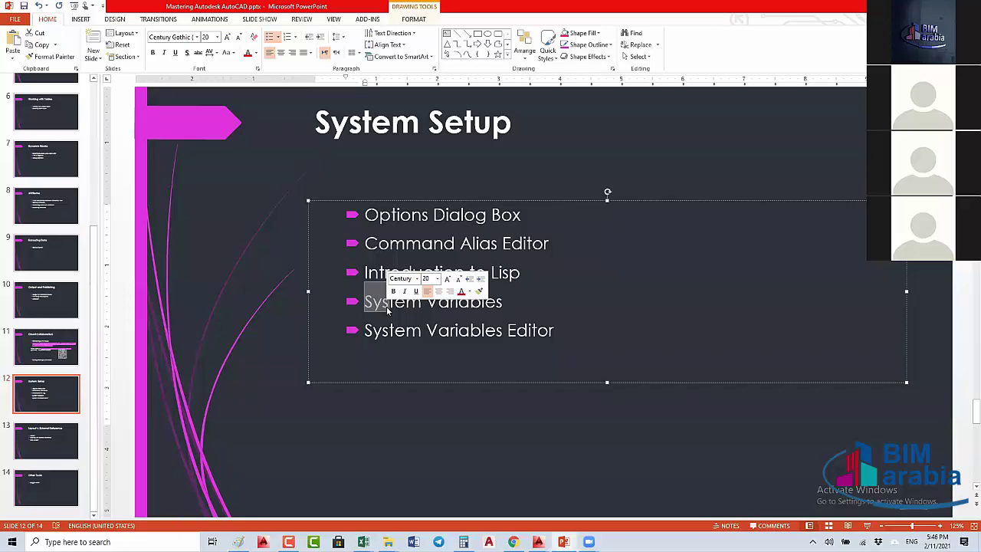
left_click(48, 434)
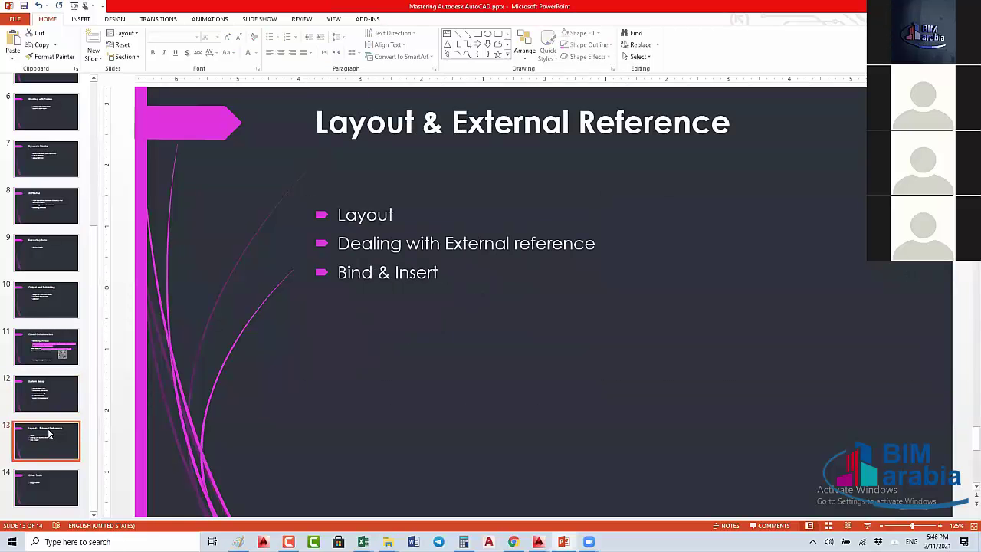
left_click(52, 494)
left_click(54, 392)
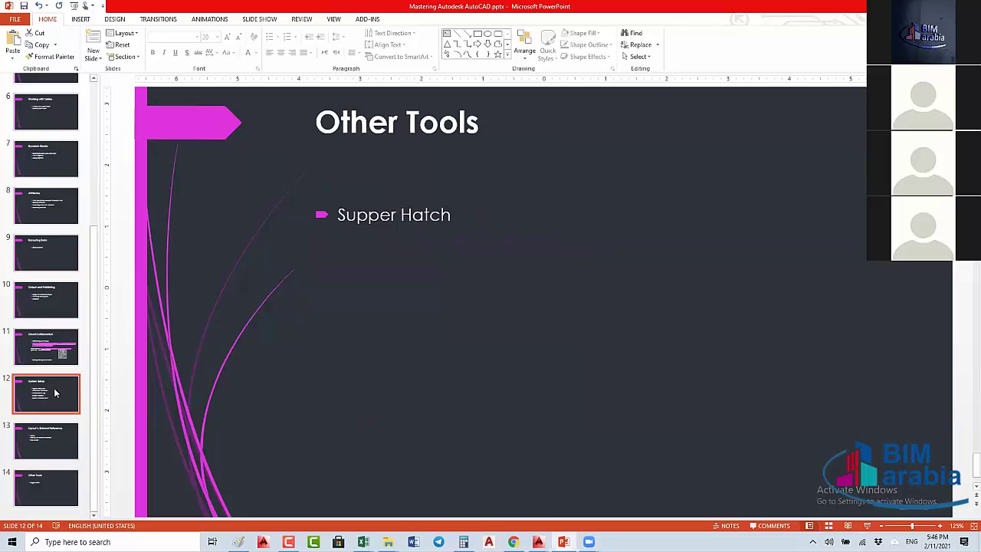
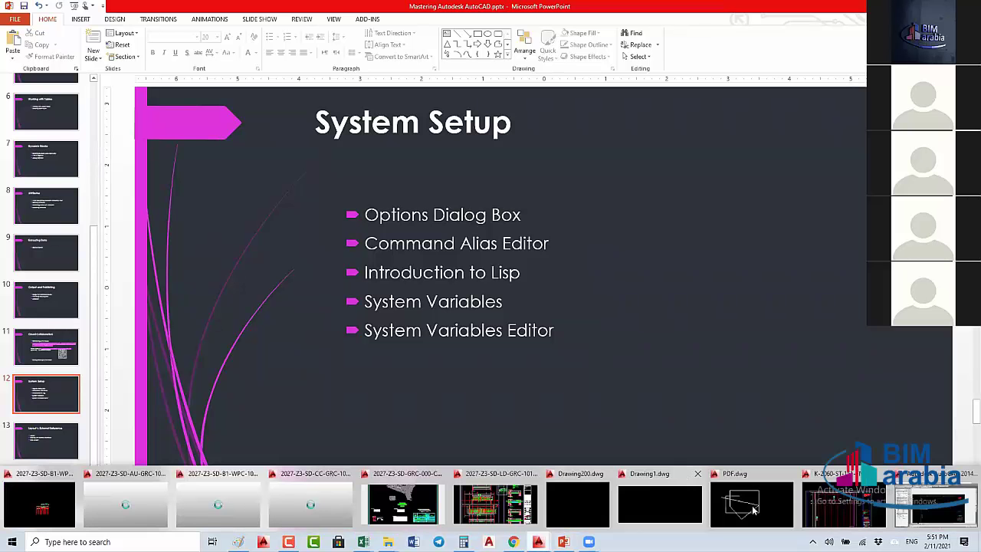
Step: Switch from PowerPoint to the AutoCAD drawing K-2060-ST-151-FN.dwg
left_click(843, 502)
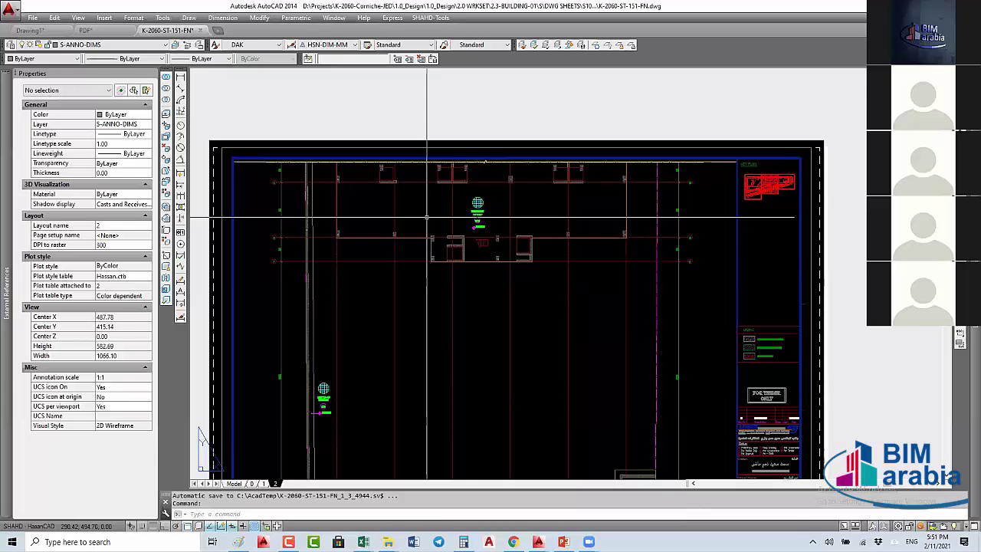
Step: Go to Drawing1, open and close Multileader Style, then return to PowerPoint as AutoCAD crashes
key("ctrl+Tab")
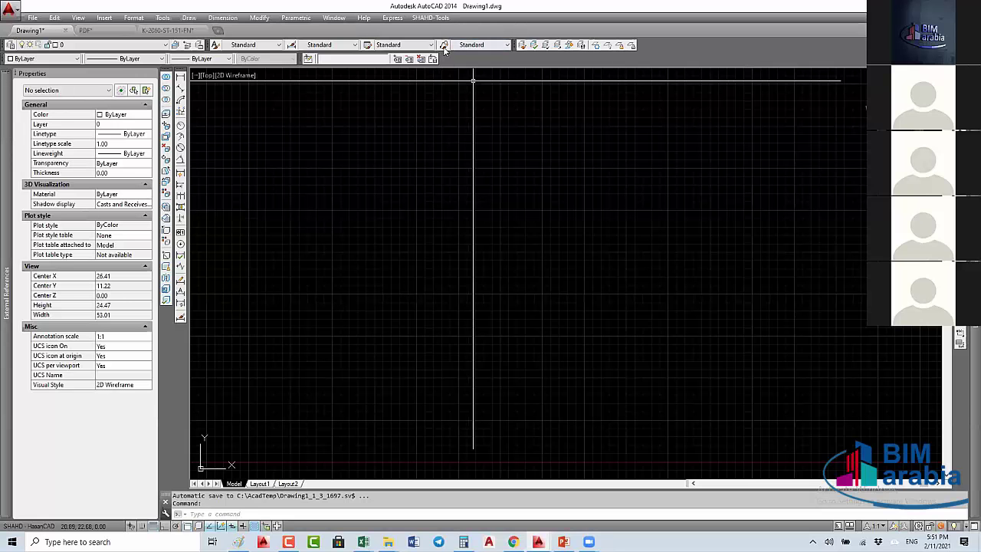
left_click(443, 45)
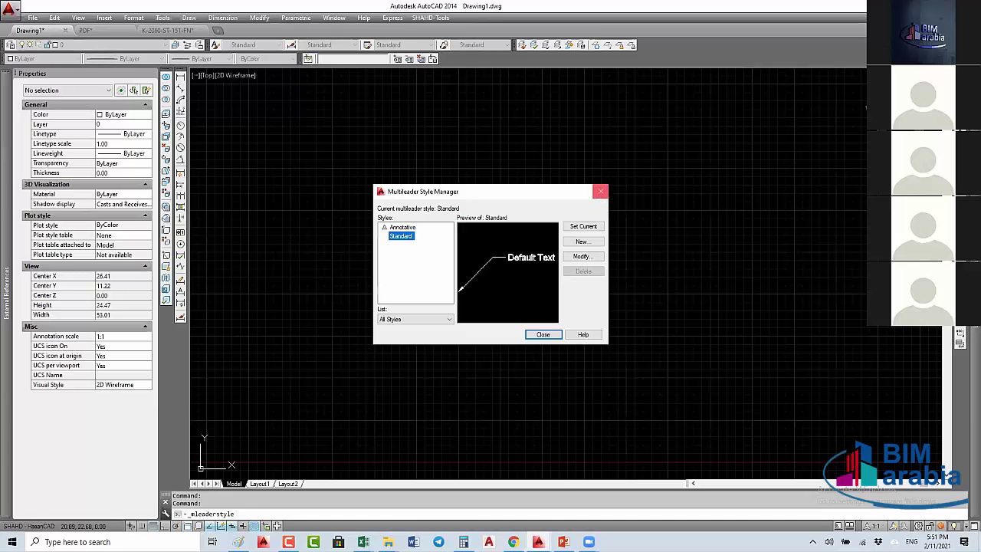
left_click(600, 191)
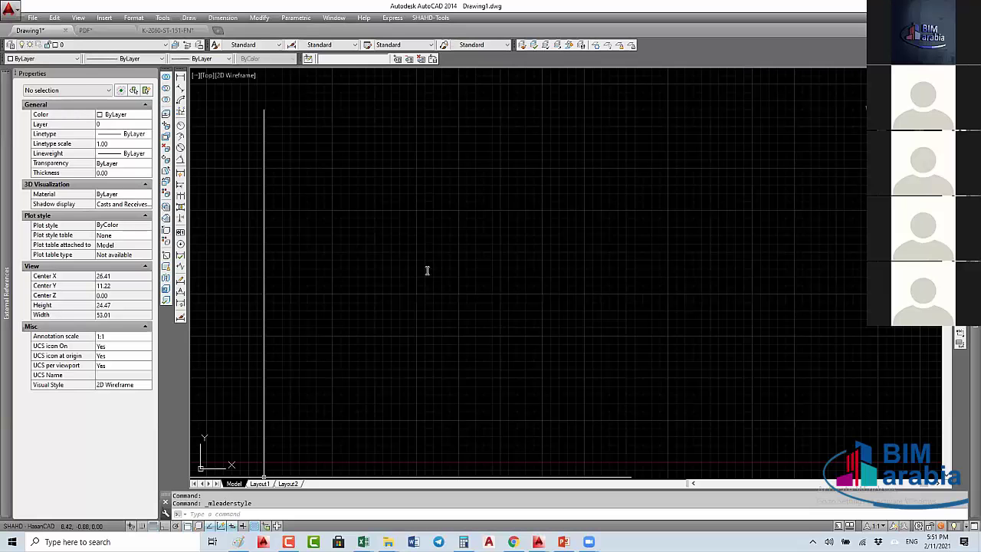
left_click(563, 542)
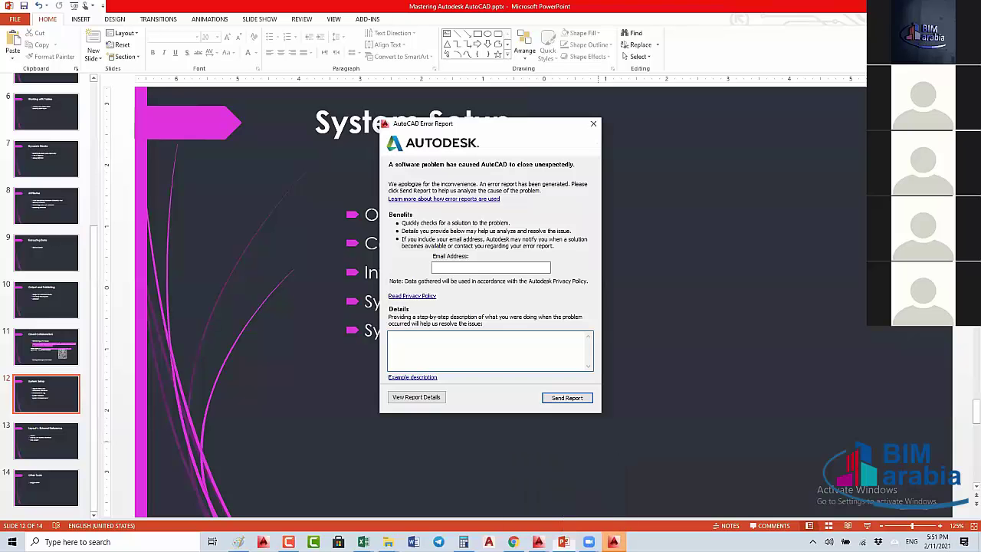
Step: Cancel the crash report, return to Drawing200 and open and close Multileader Style again
left_click(593, 124)
left_click(571, 293)
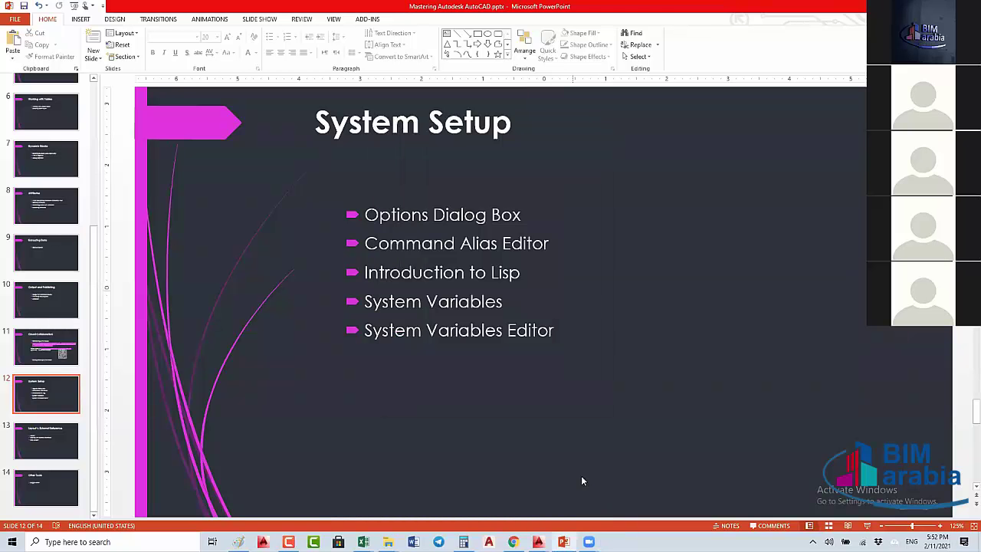
mouse_move(538, 542)
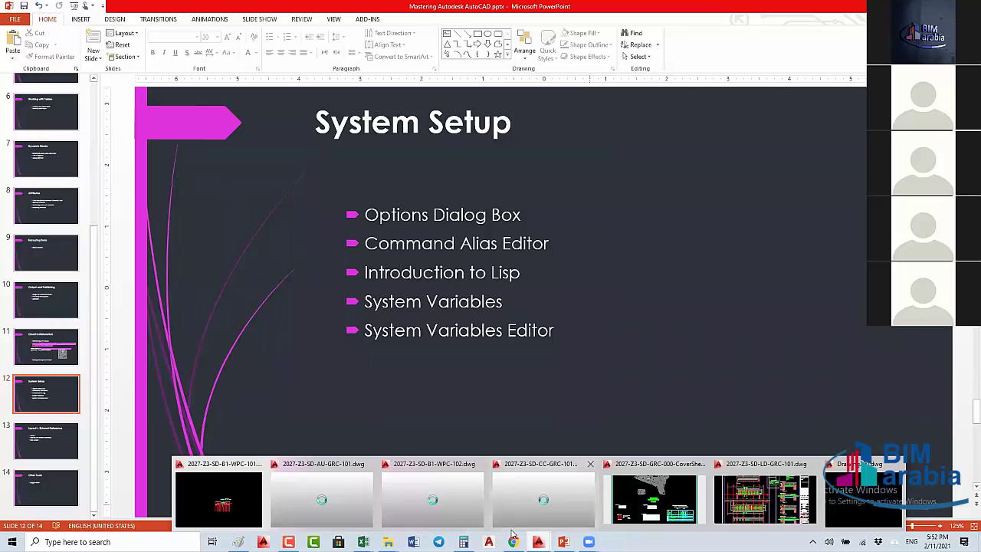
left_click(889, 459)
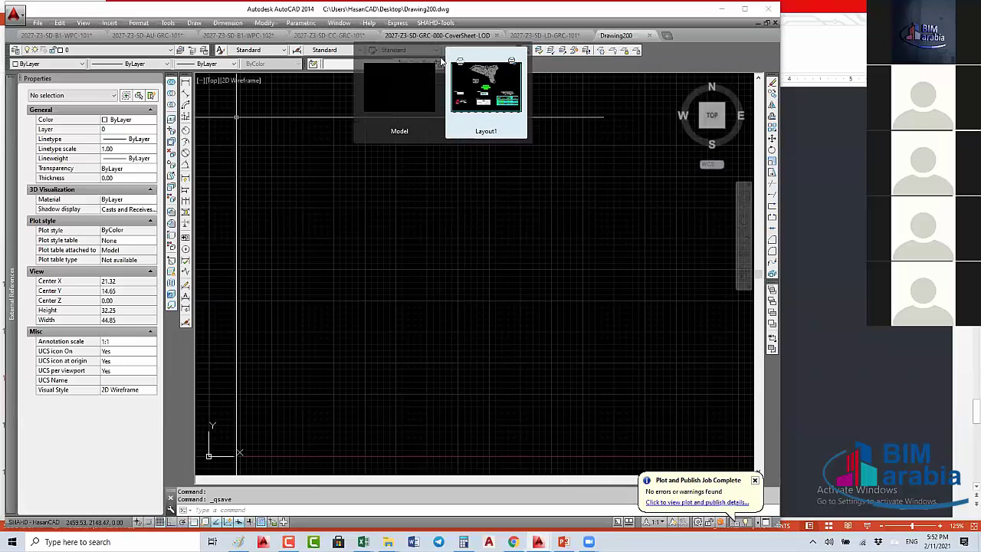
left_click(449, 50)
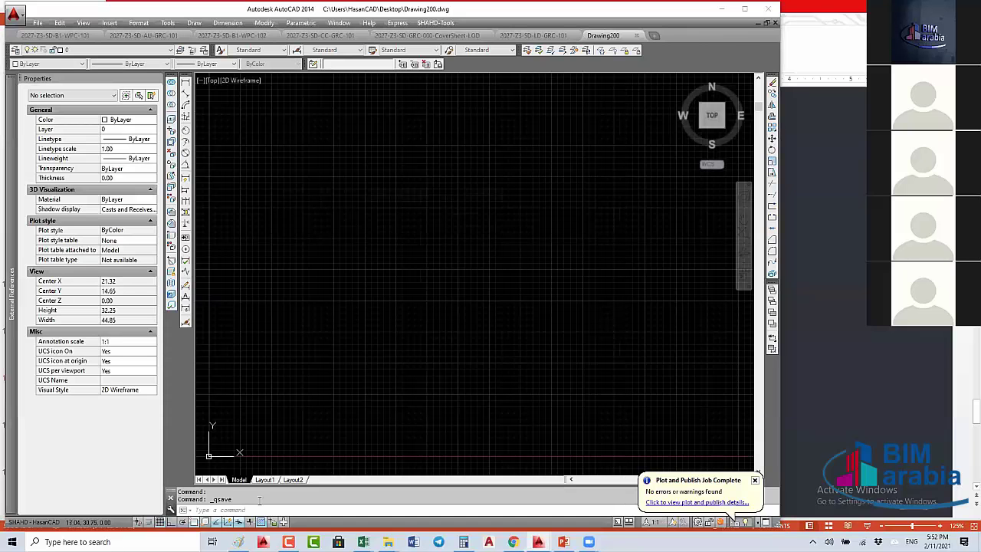
left_click(450, 50)
left_click(444, 334)
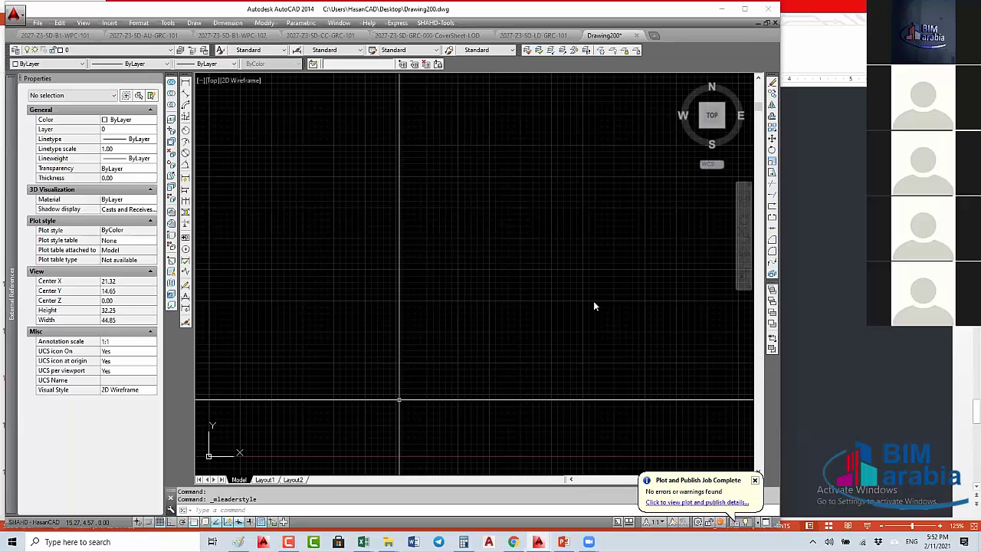
Step: Cancel the second AutoCAD error report and relaunch AutoCAD 2014
key("alt+Tab")
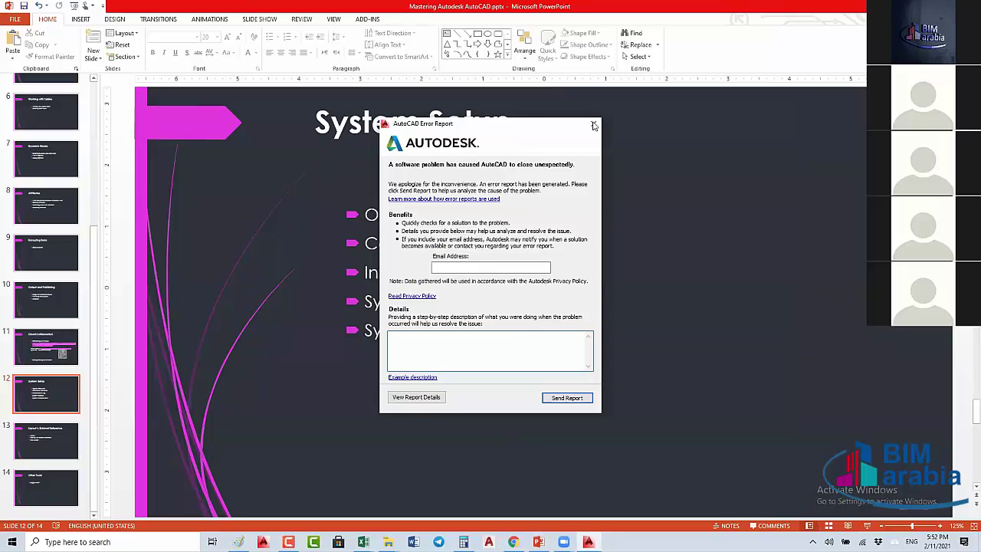
left_click(596, 125)
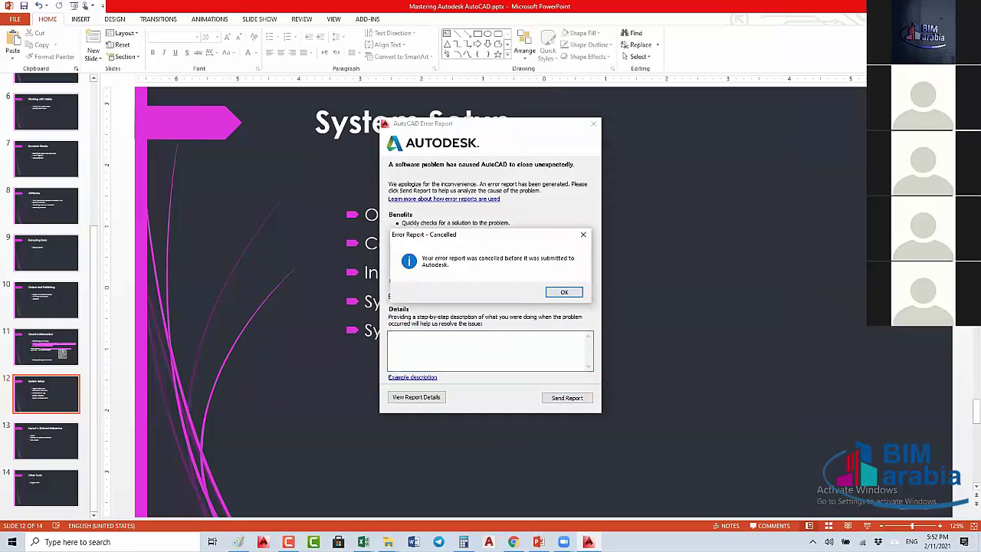
left_click(564, 292)
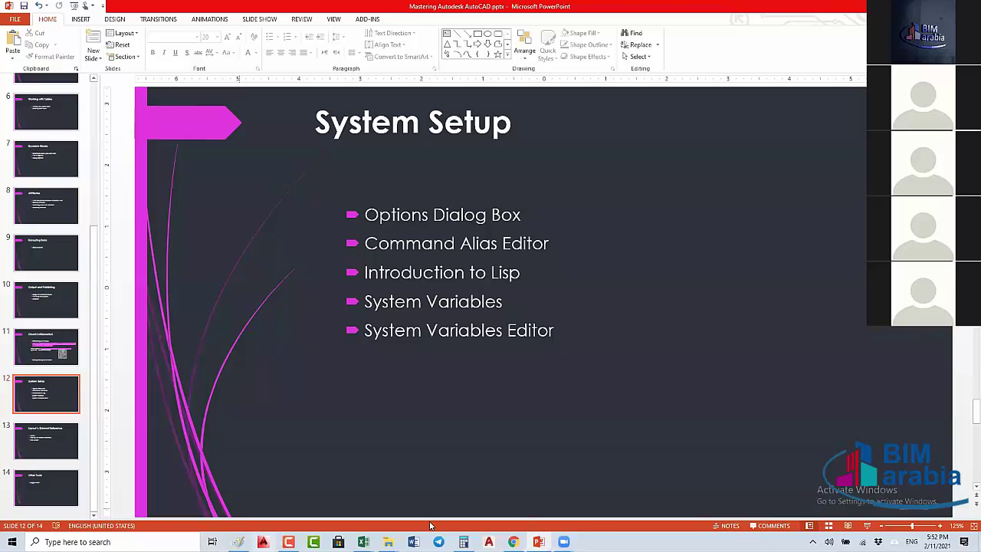
left_click(488, 542)
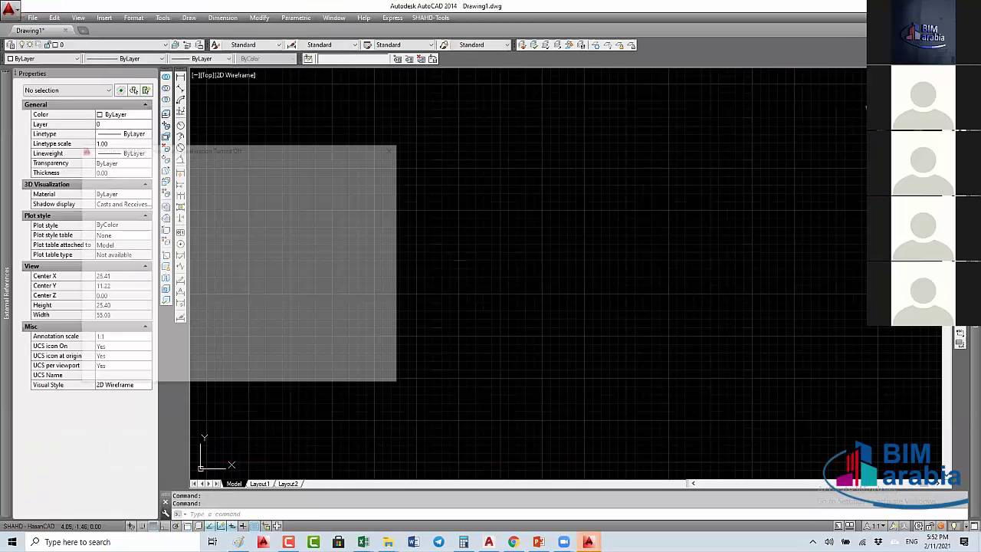
Step: Dismiss the hardware acceleration notice and reopen the Multileader Style Manager by rerunning MLEADERSTYLE
left_click(381, 374)
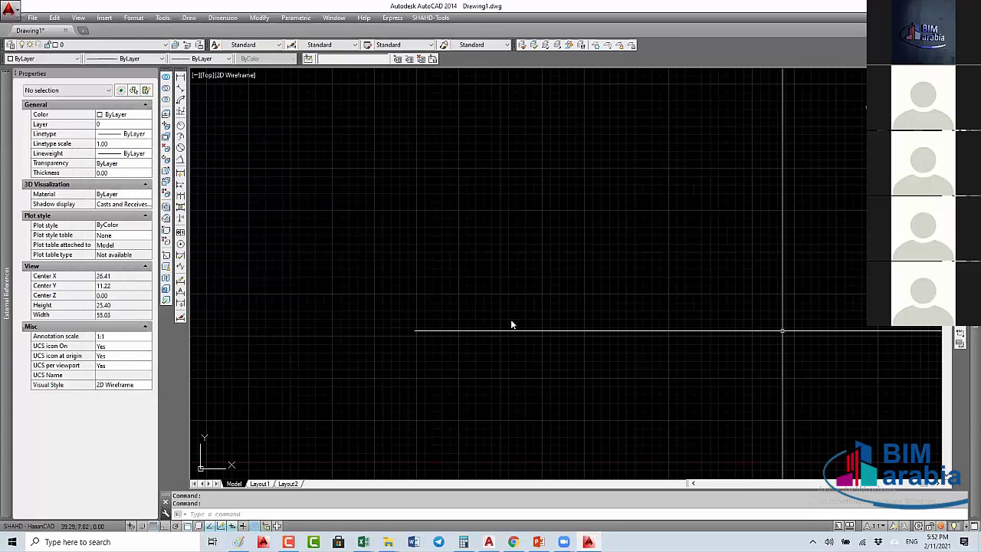
left_click(444, 45)
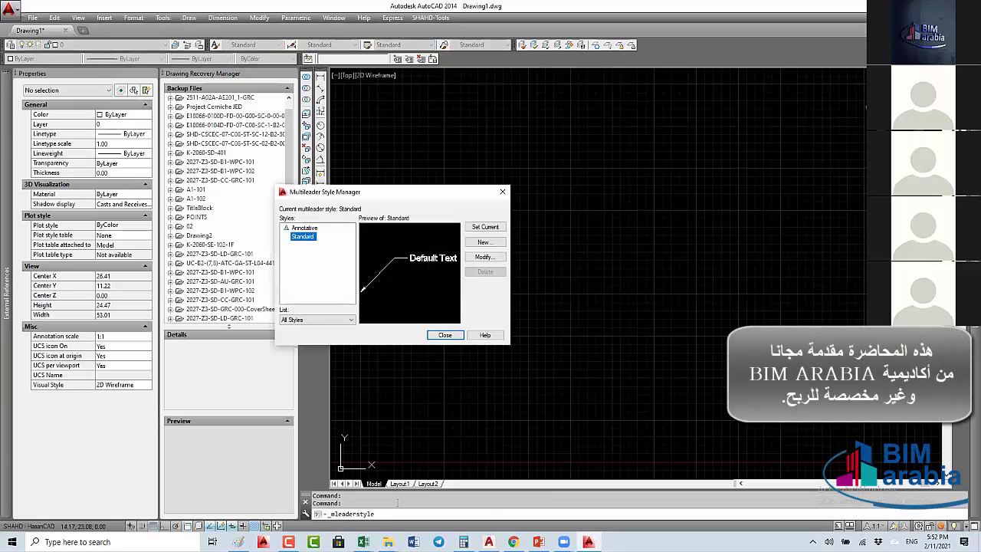
left_click(455, 335)
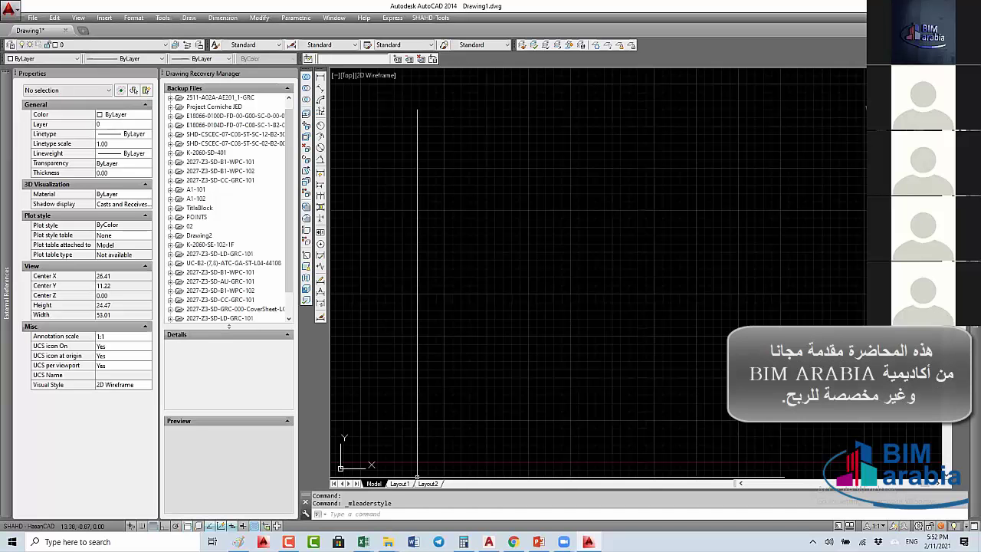
double_click(369, 503)
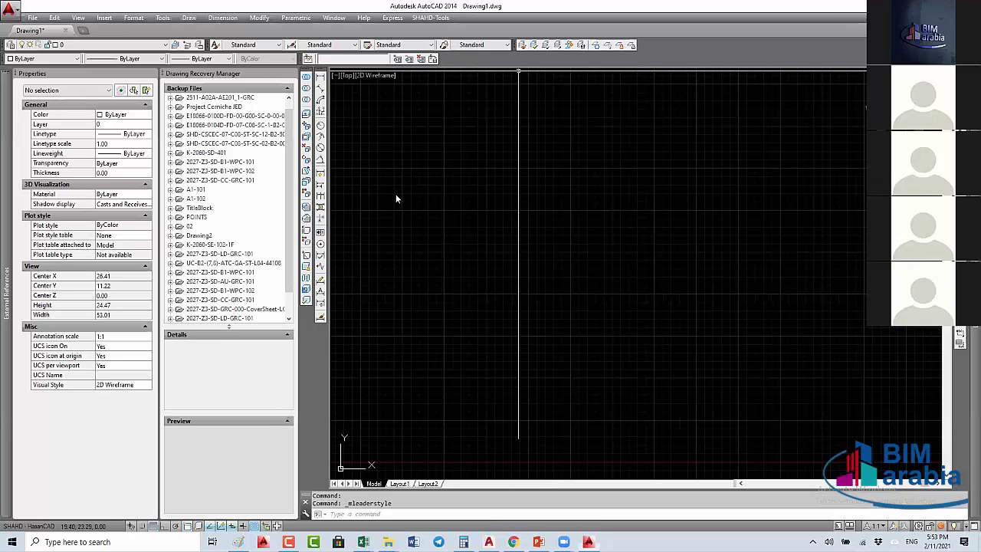
key("Return")
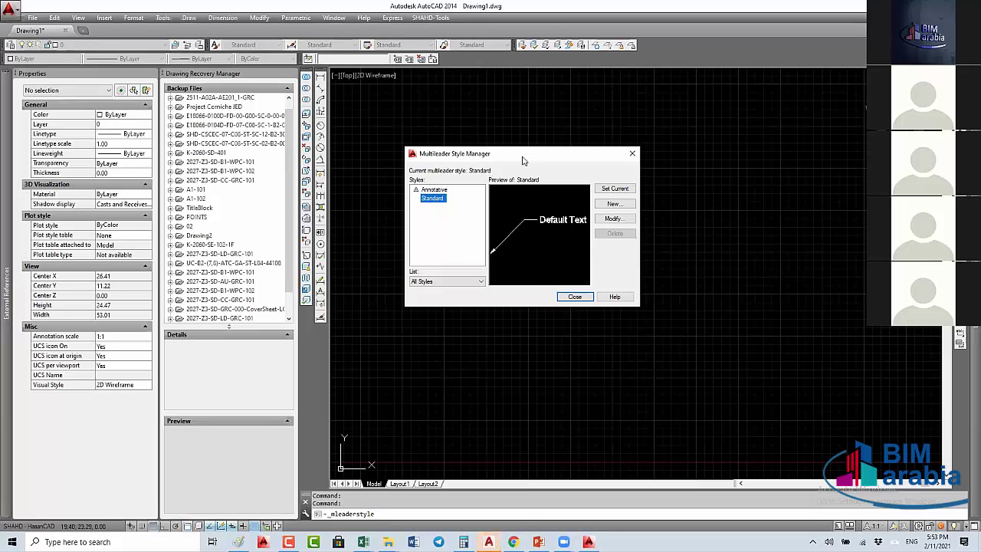
Step: Modify the Standard multileader style and set its leader type to Spline
left_click_drag(519, 156, 513, 156)
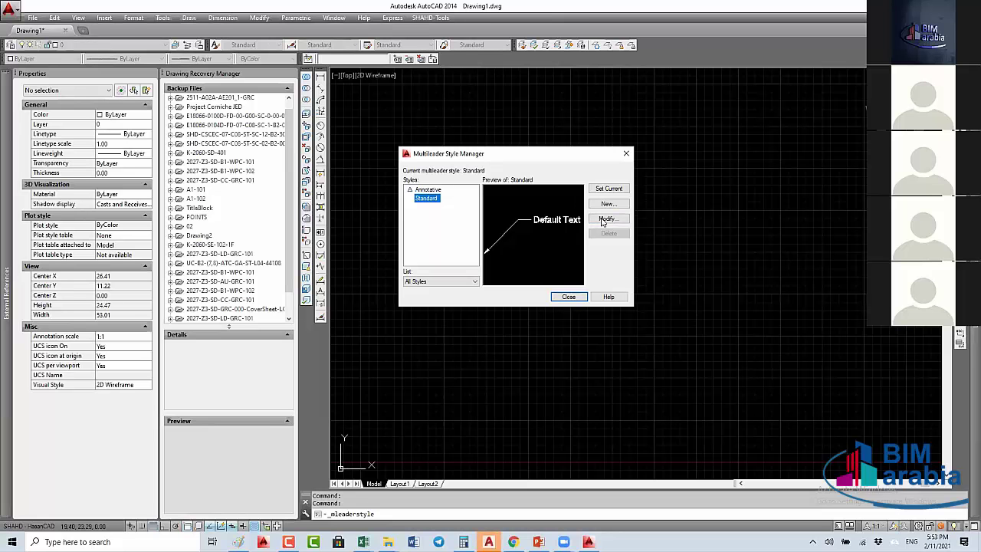
key("Return")
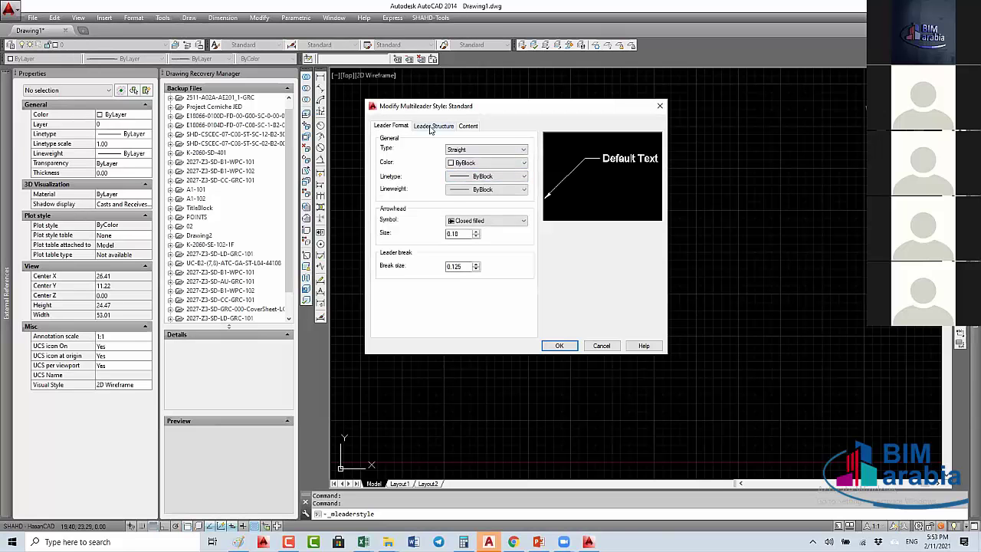
left_click(433, 127)
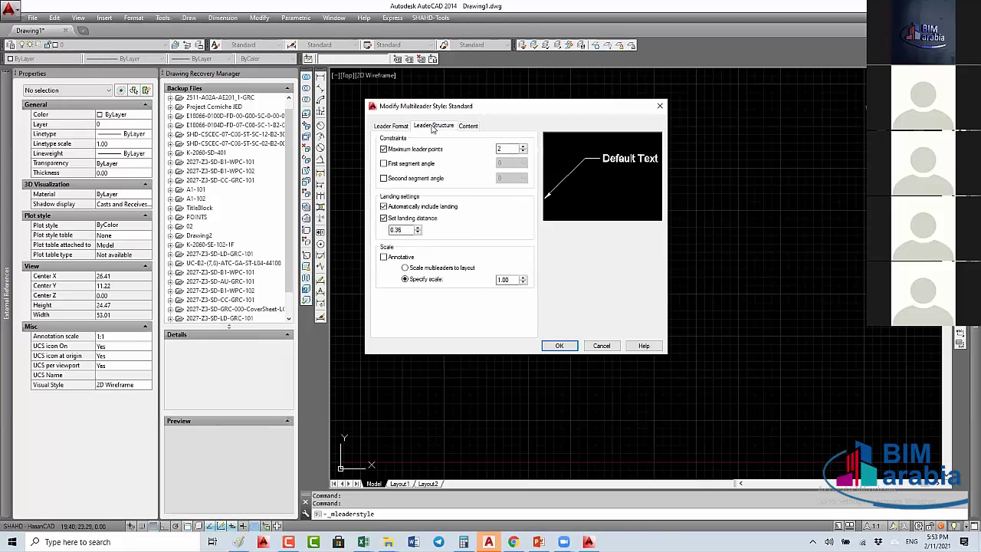
left_click(391, 127)
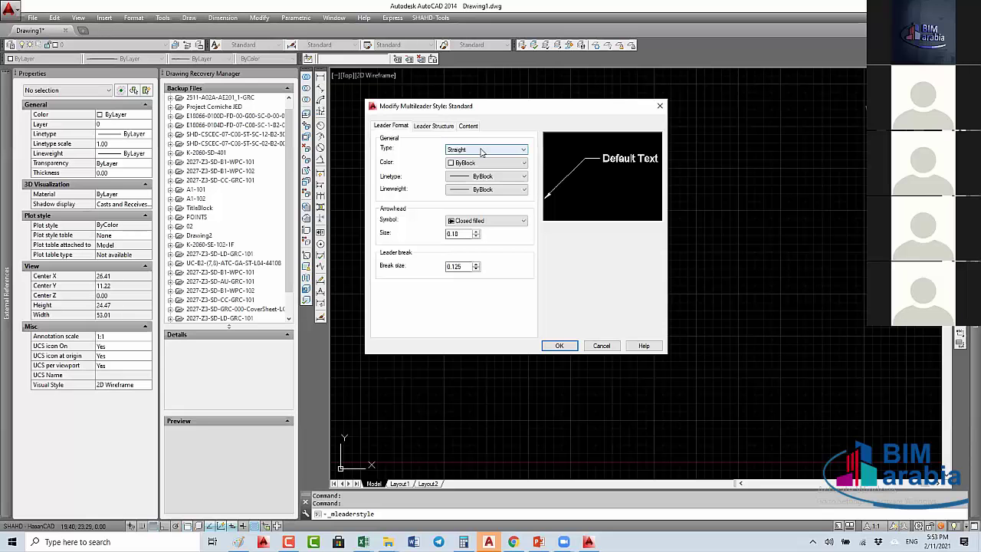
left_click(481, 151)
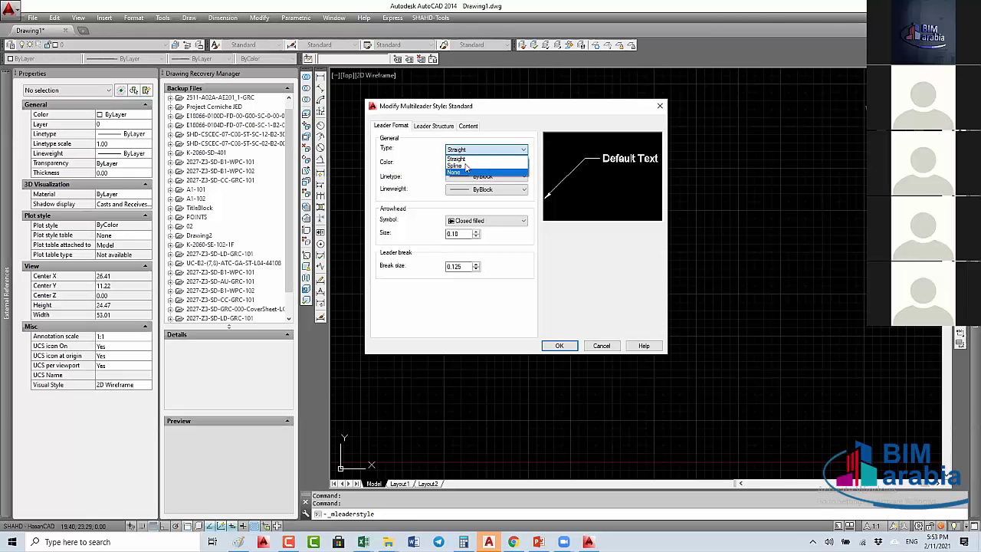
left_click(459, 166)
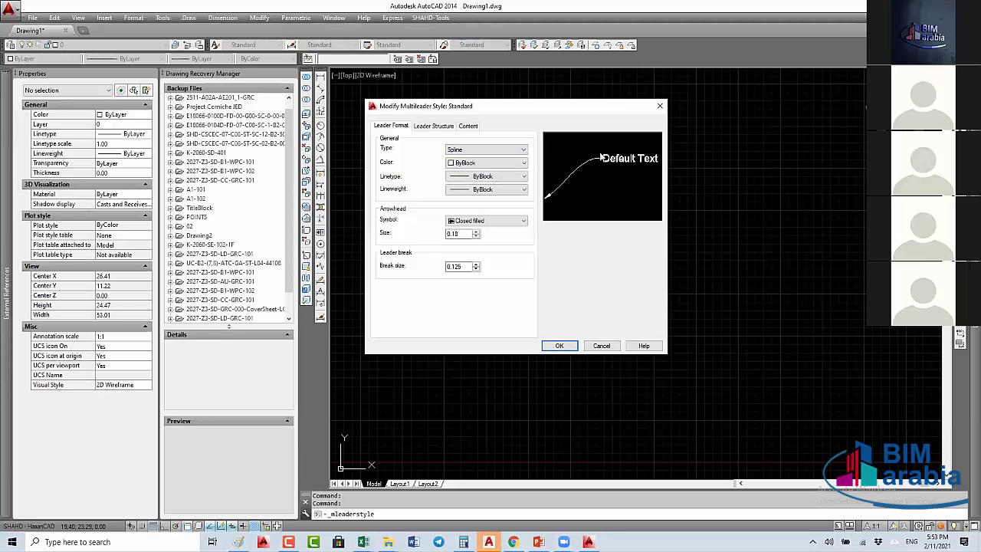
left_click(476, 153)
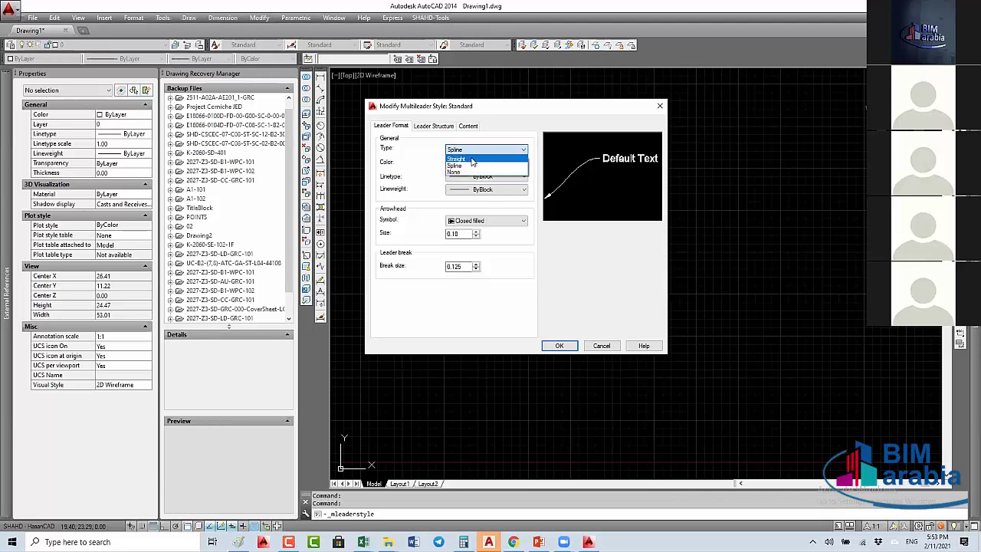
left_click(472, 159)
left_click(479, 150)
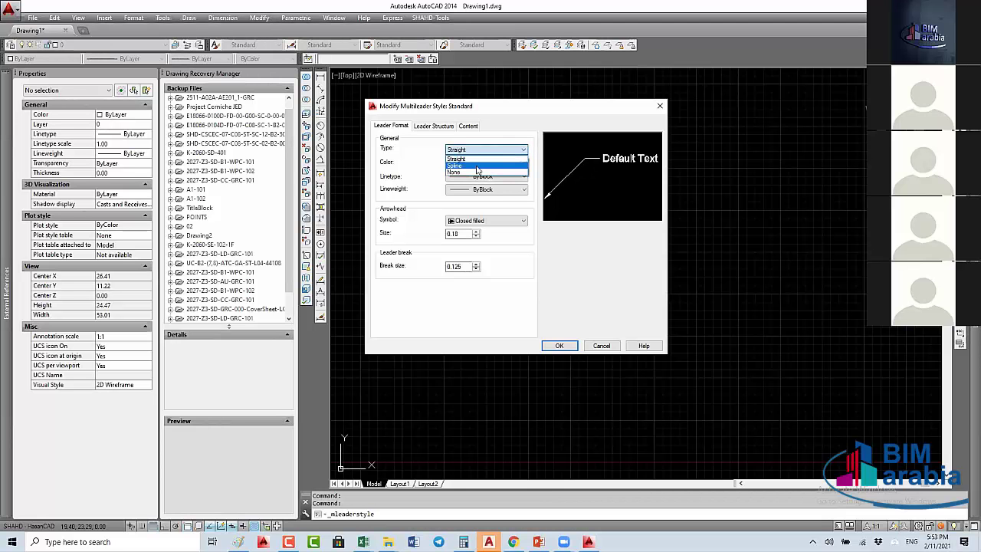
left_click(477, 167)
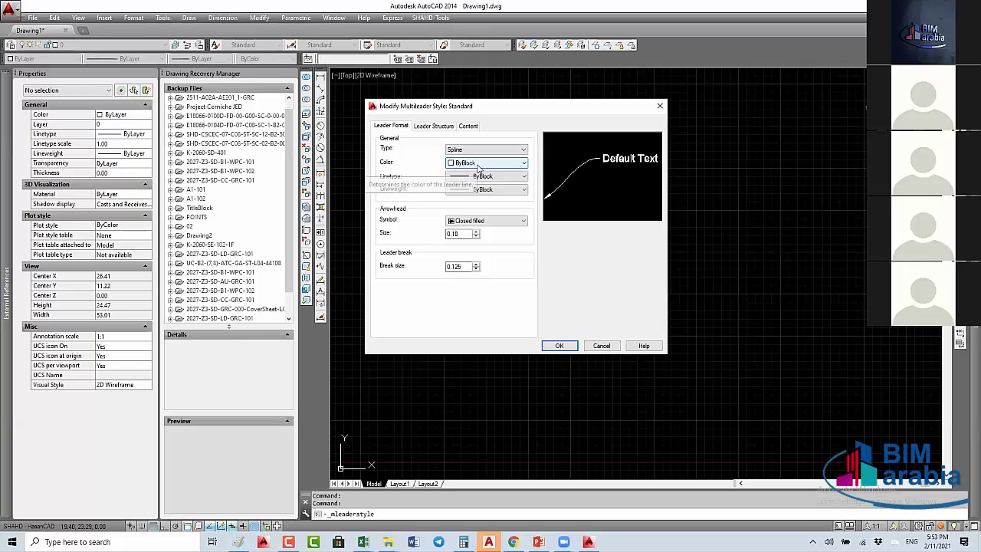
Step: Set leader colour, linetype and lineweight to ByLayer, keeping the Closed filled arrowhead
left_click(483, 163)
left_click(473, 175)
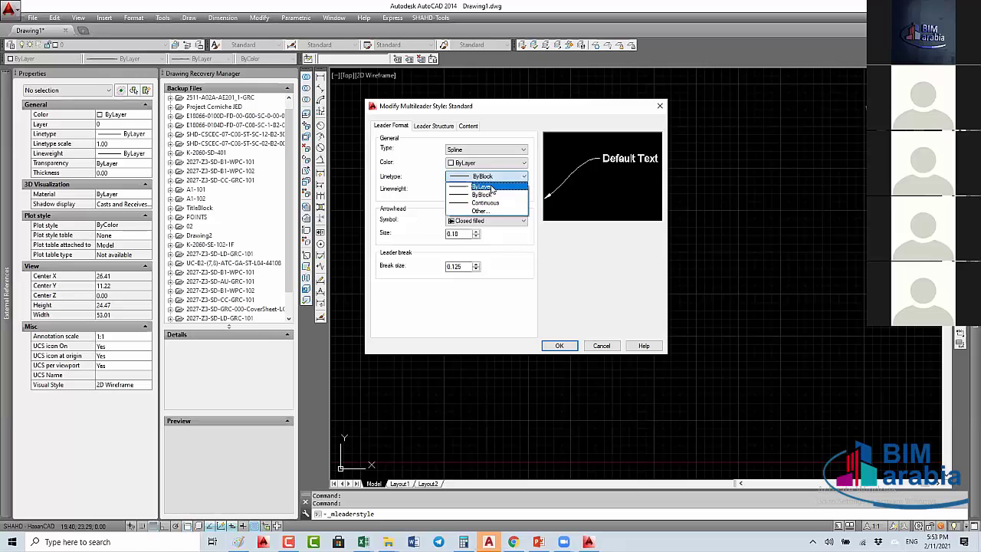
left_click(490, 186)
left_click(498, 190)
left_click(499, 192)
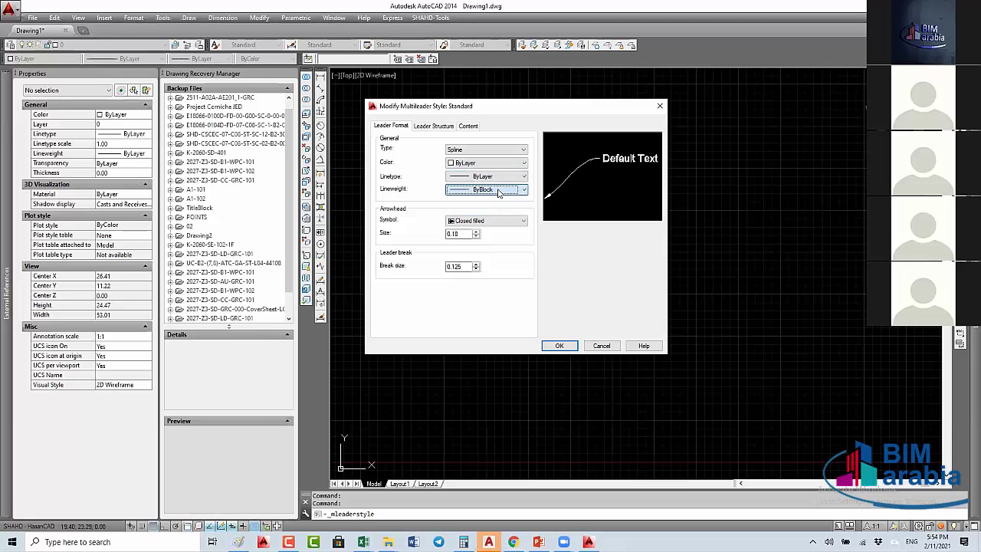
left_click(499, 190)
left_click(490, 199)
left_click(498, 220)
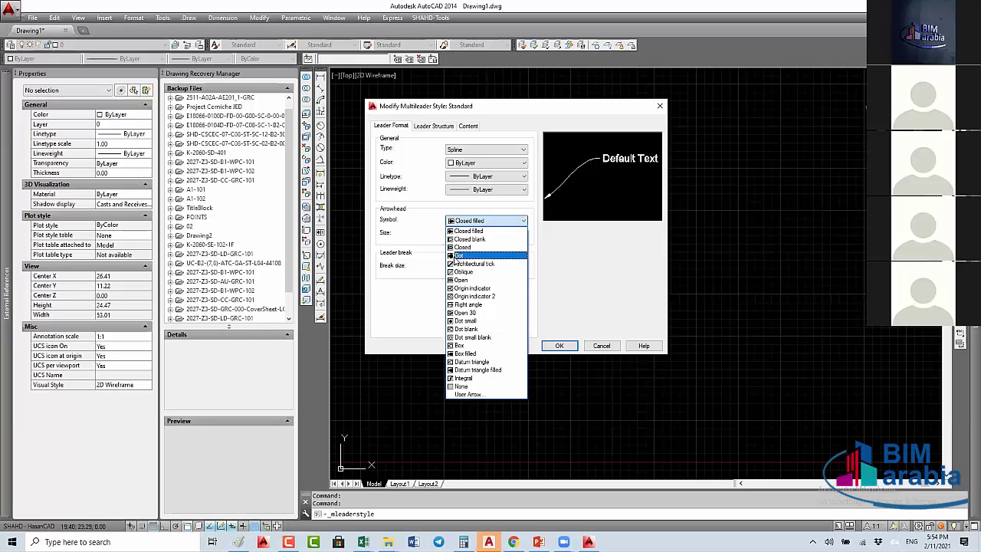
left_click(463, 231)
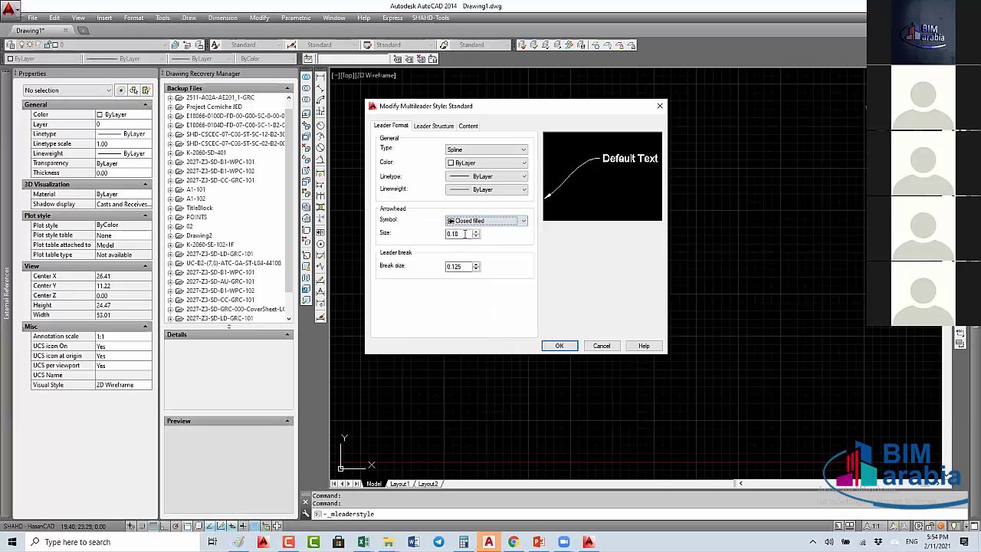
double_click(463, 234)
Step: On Leader Structure, raise maximum leader points to 3, then set it back to 2
left_click(434, 127)
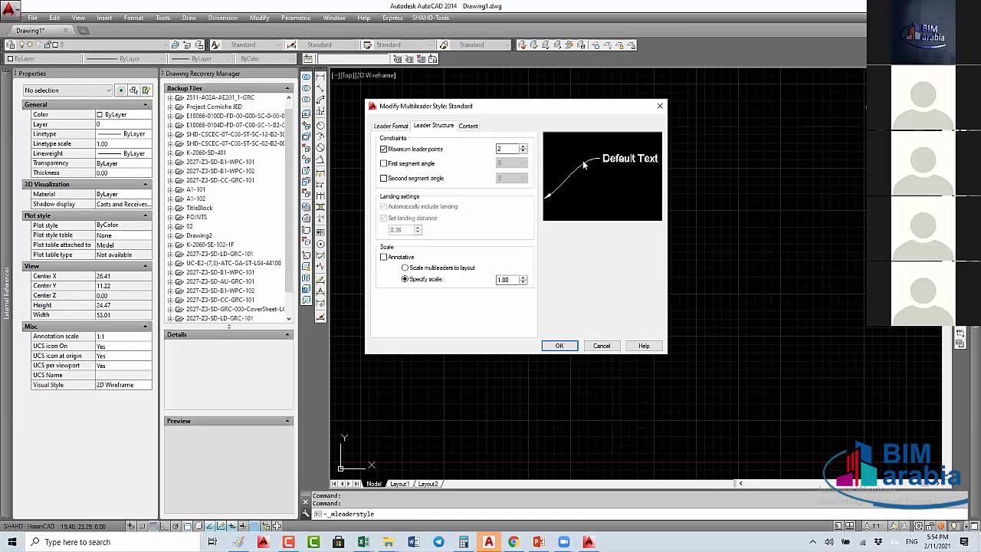
left_click(524, 150)
left_click(524, 154)
Step: On Content, keep Mtext and the Standard text style, and make the text colour ByLayer
left_click(468, 126)
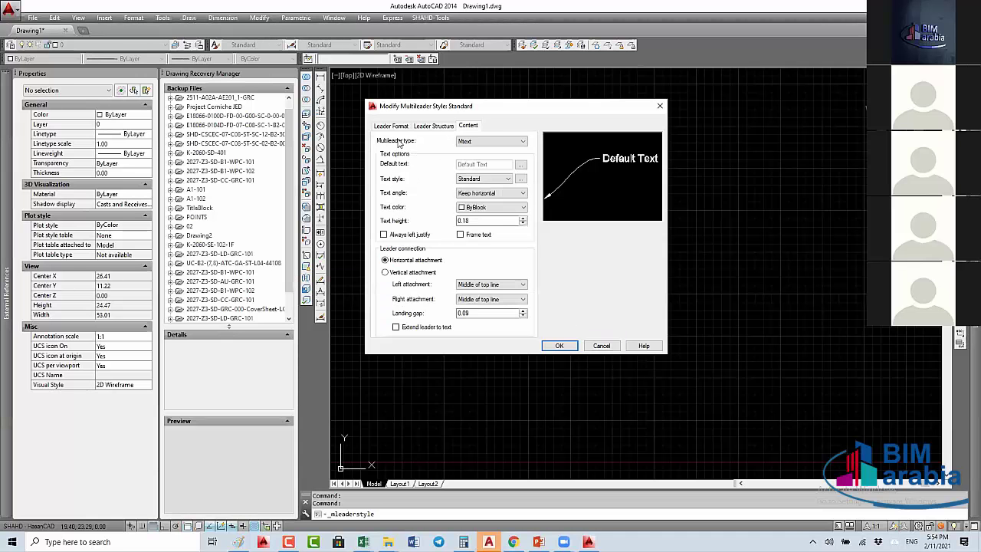
left_click(480, 142)
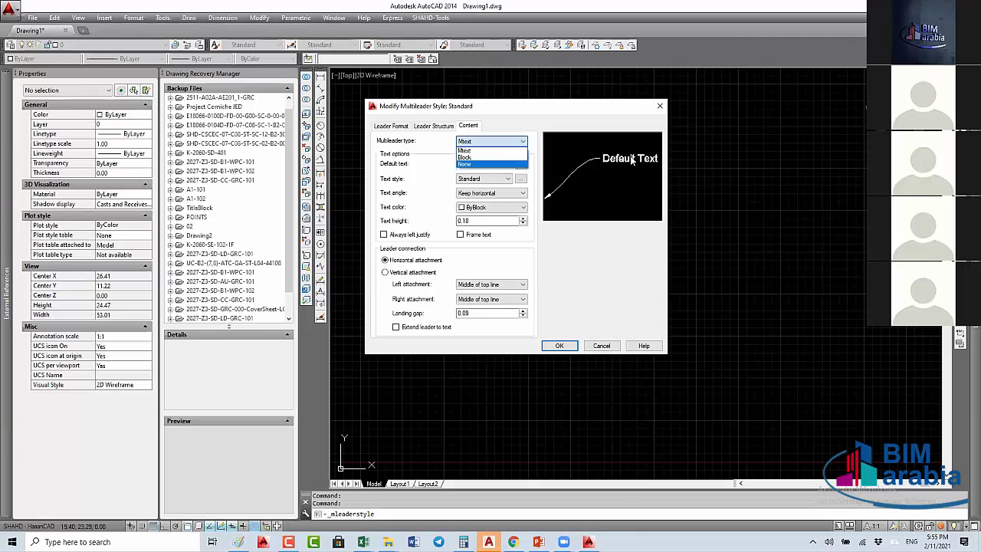
left_click(757, 96)
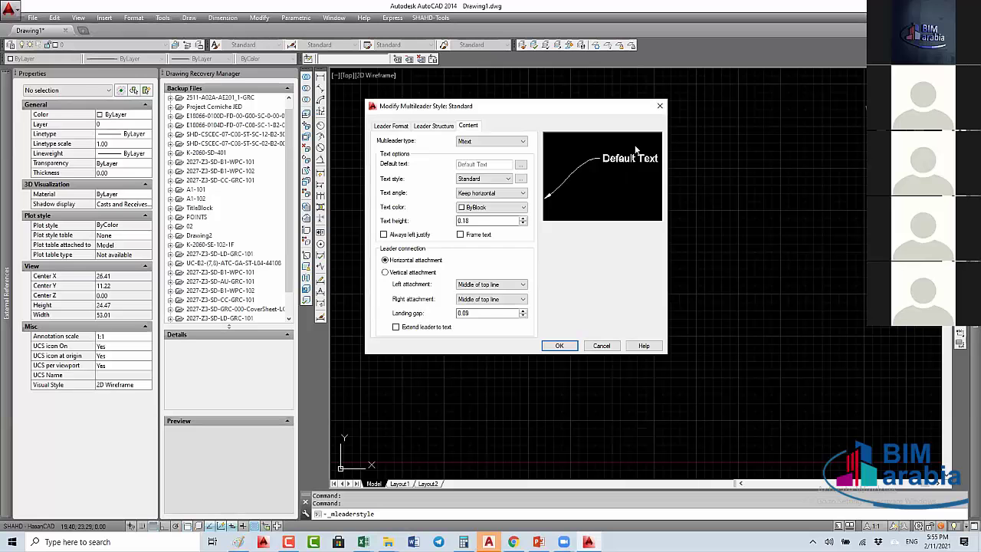
left_click(480, 141)
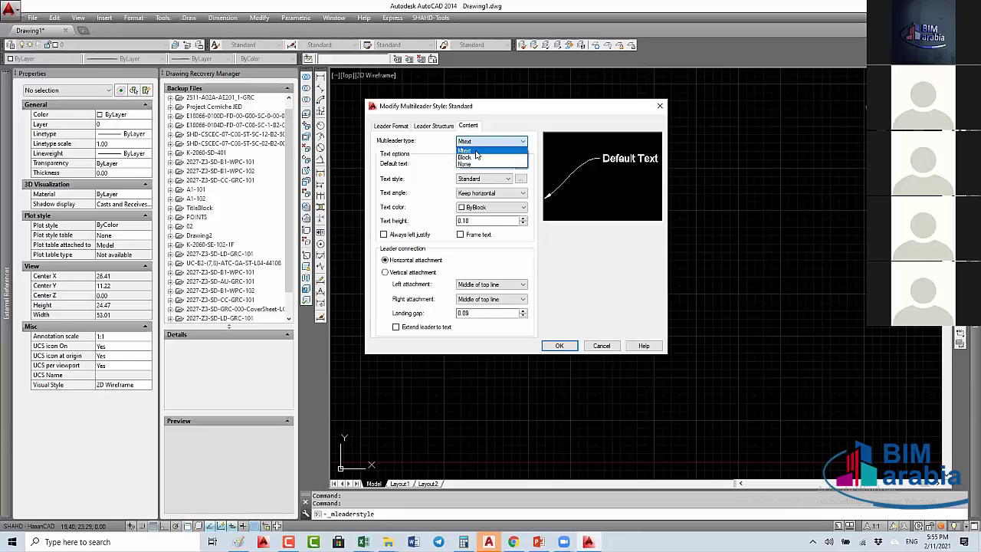
left_click(475, 151)
left_click(488, 179)
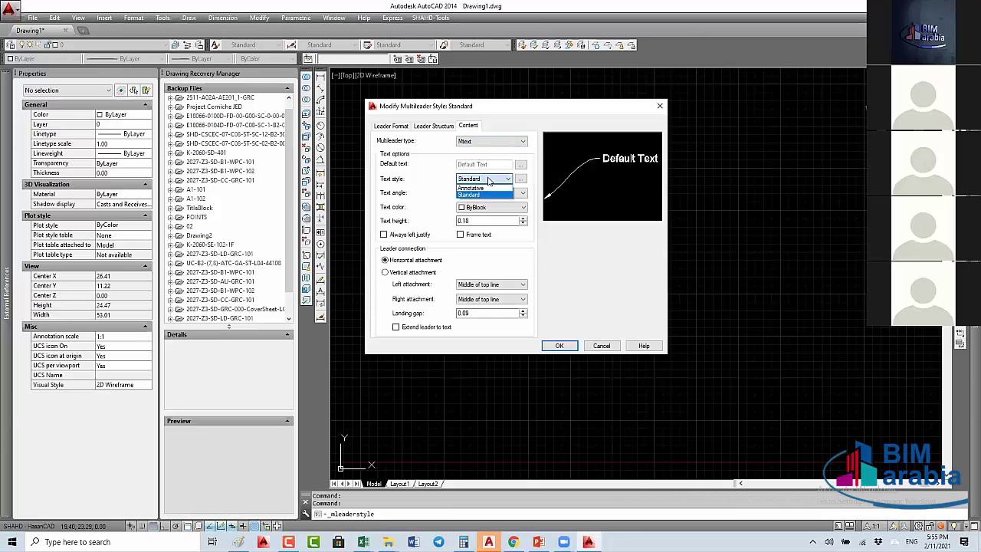
left_click(488, 179)
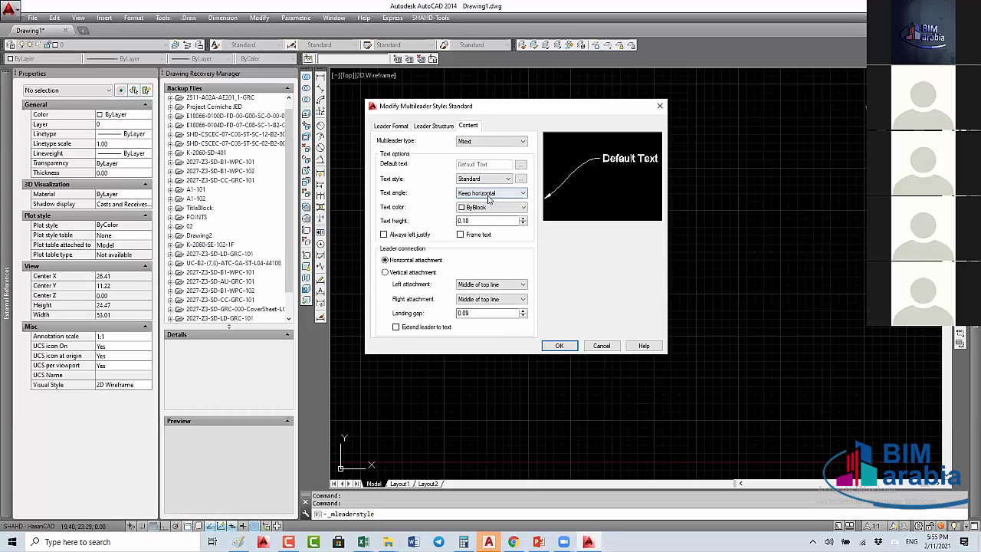
left_click(485, 196)
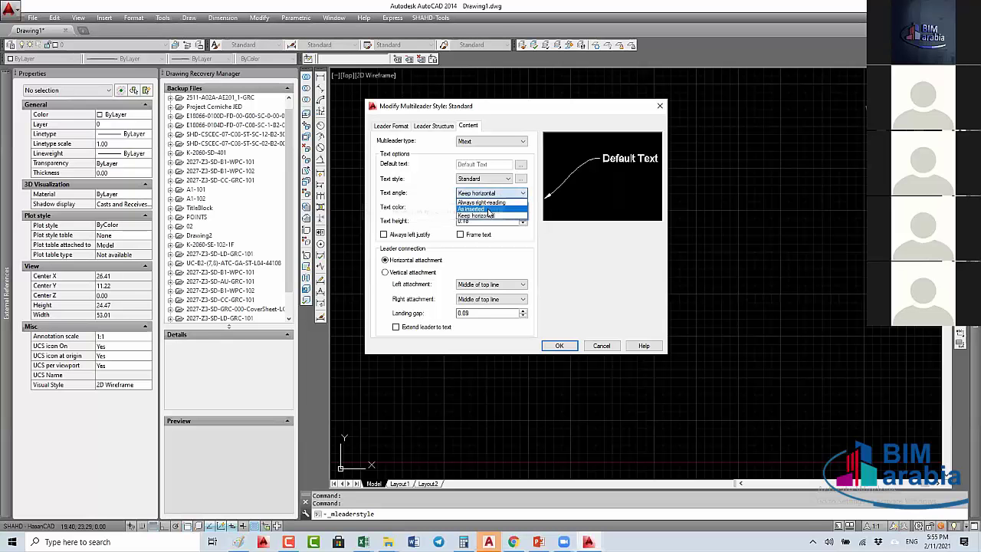
left_click(399, 213)
left_click(486, 208)
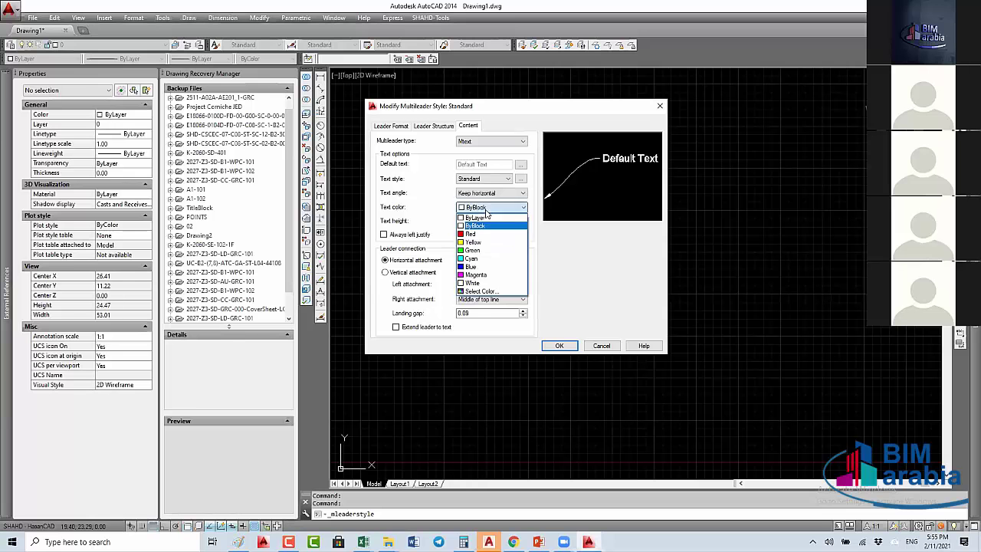
left_click(487, 214)
Step: Set text height to 2.5 with no frame, then save the style and close the manager
key("Tab")
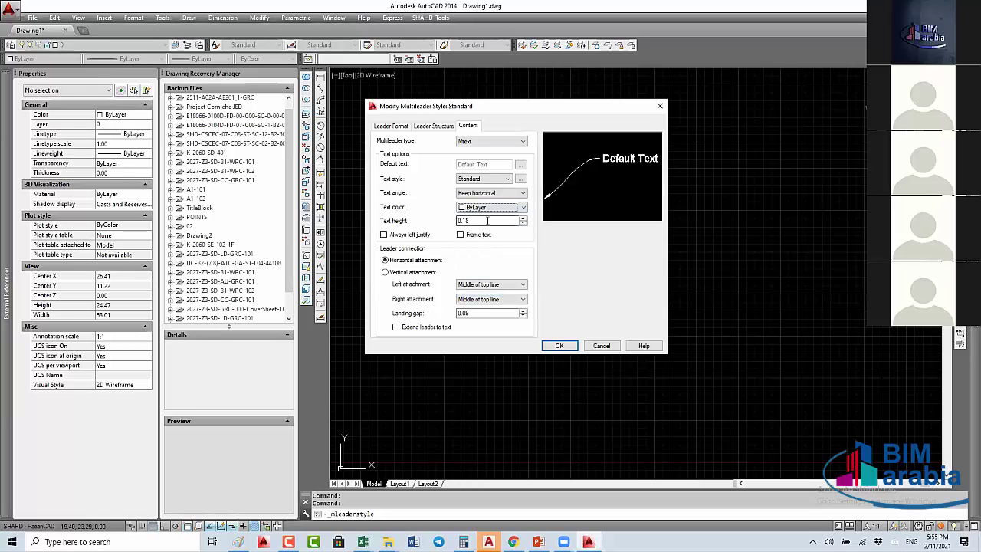
key("BackSpace")
type("2.5")
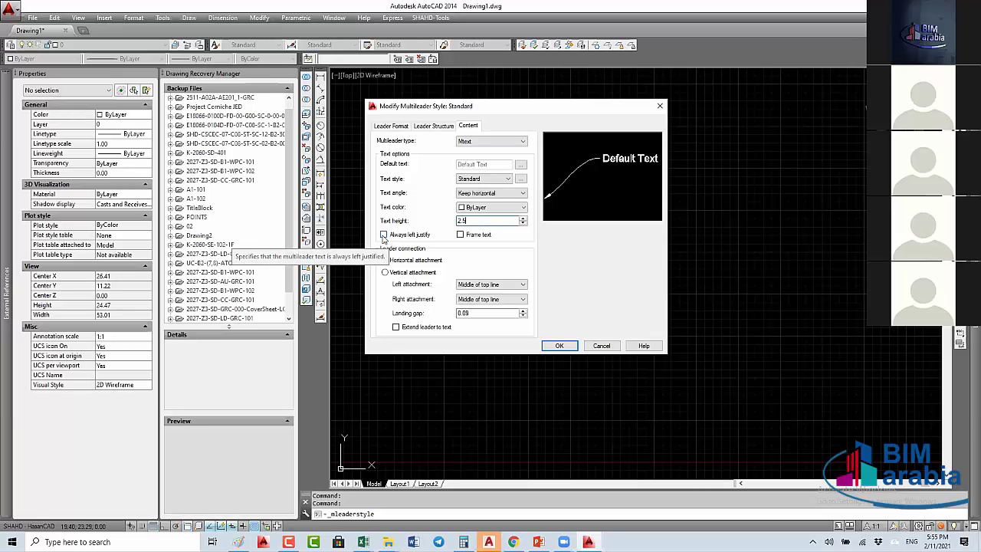
left_click(461, 235)
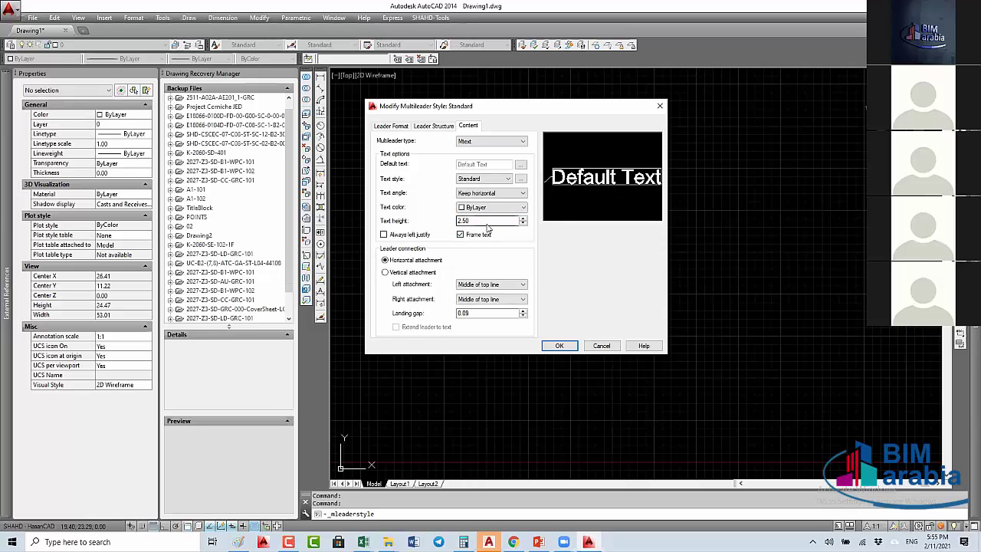
left_click(466, 237)
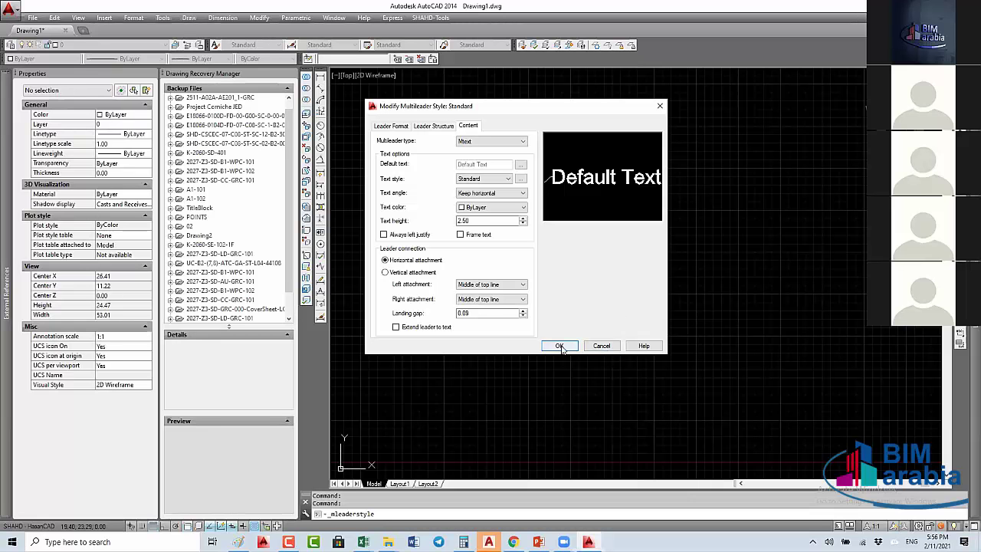
left_click(434, 126)
left_click(390, 125)
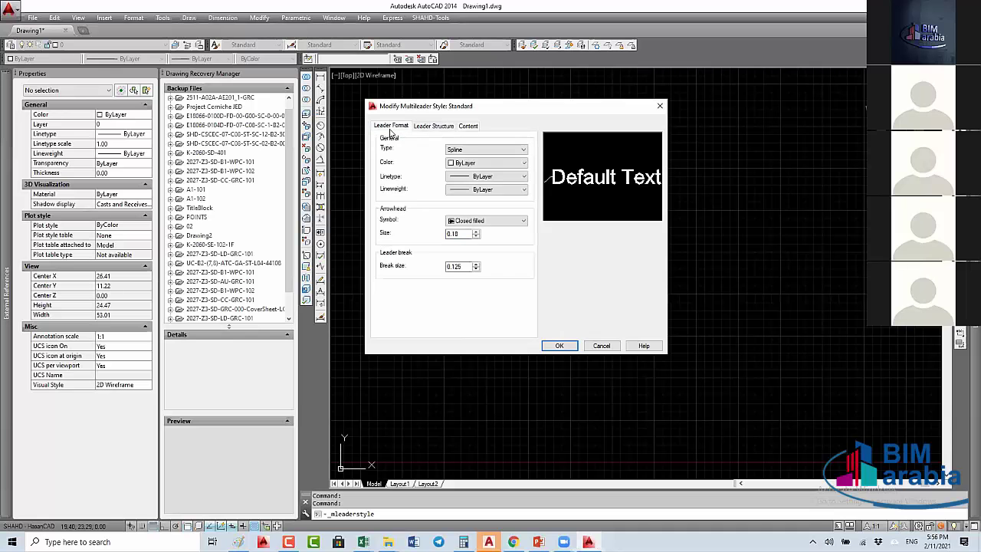
left_click(602, 346)
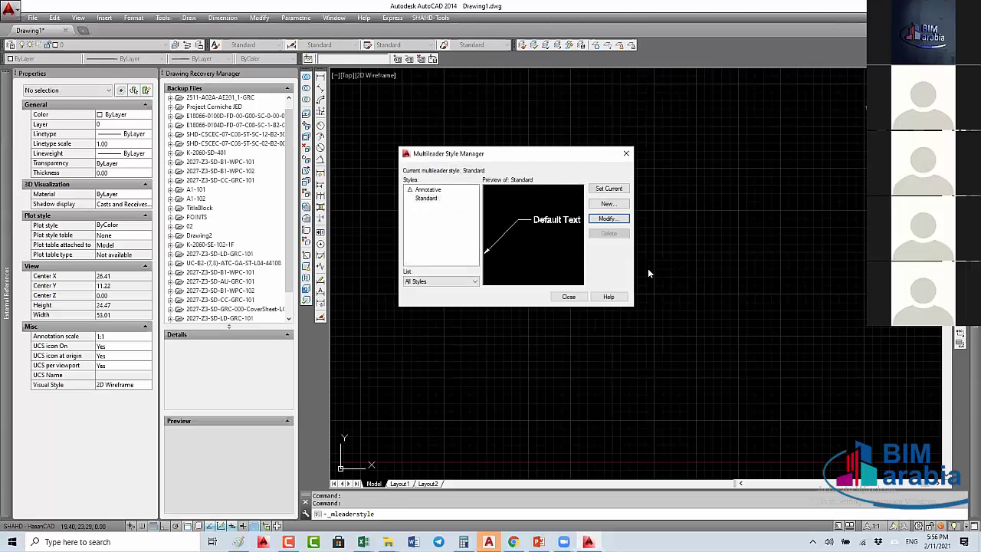
left_click(569, 297)
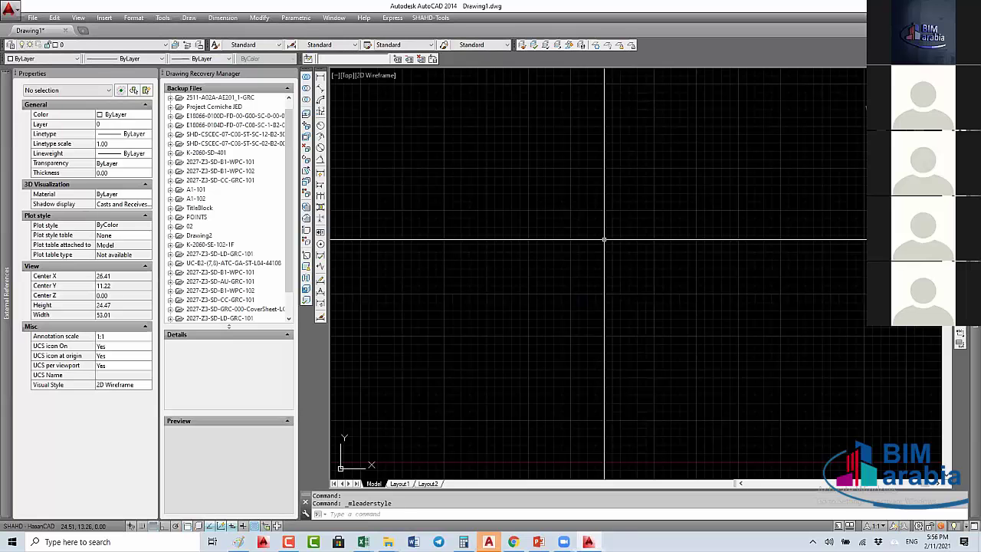
type("filt")
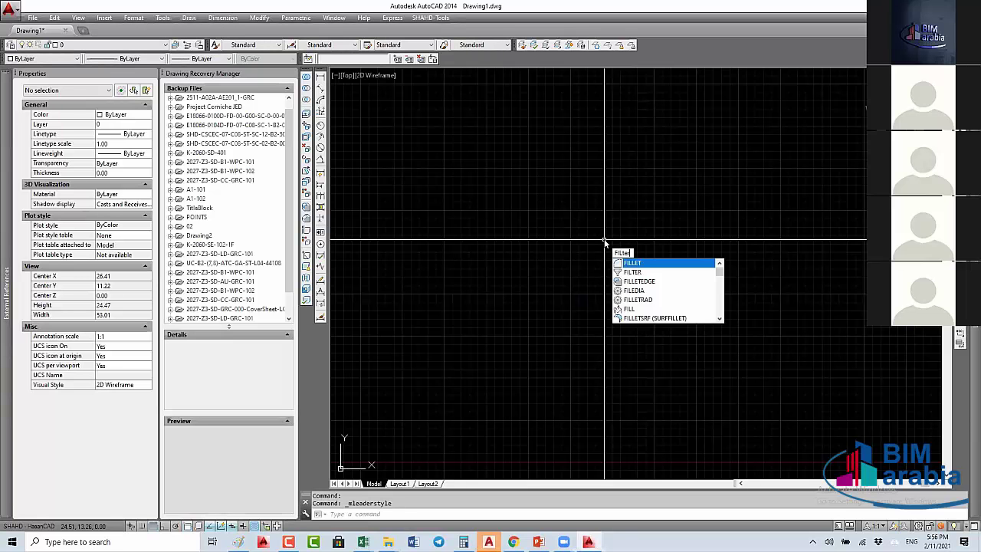
type("er")
key("Return")
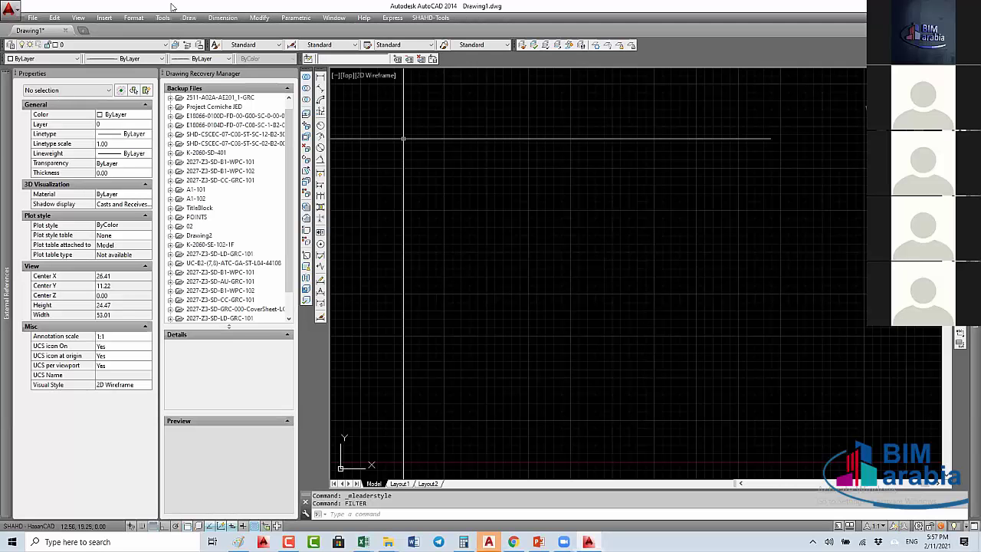
Step: Look through the Draw > Circle options, then start QSELECT and cancel it
left_click(192, 17)
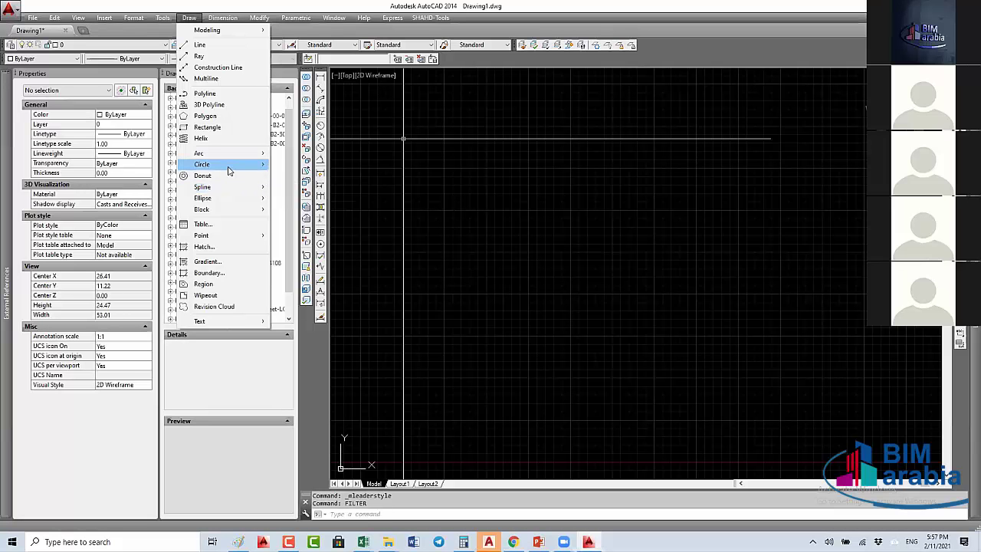
left_click(229, 171)
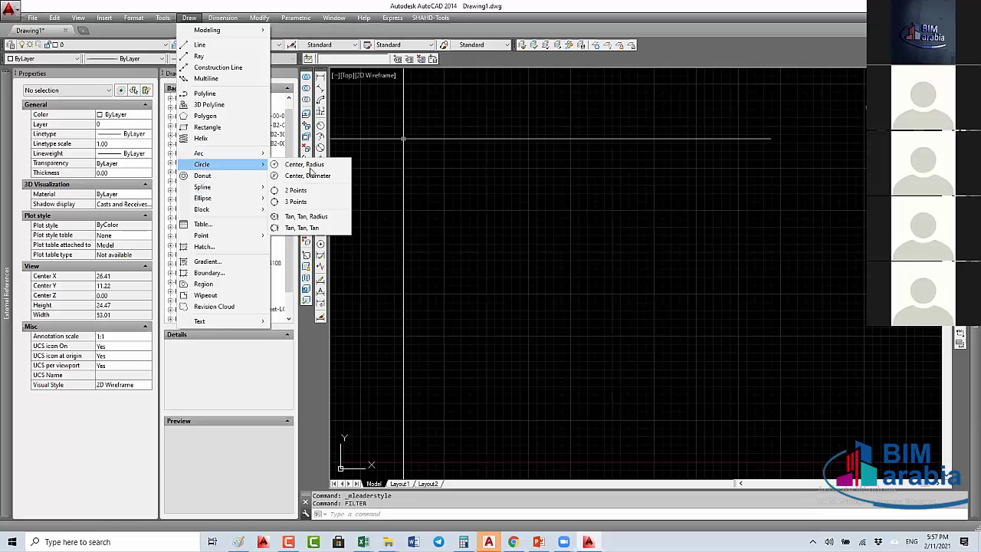
left_click(403, 158)
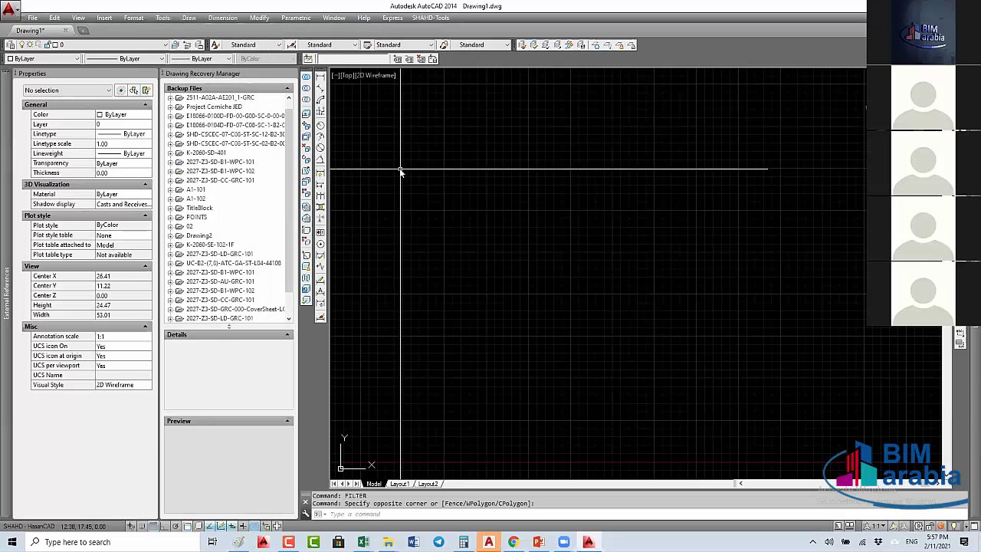
type("qsele")
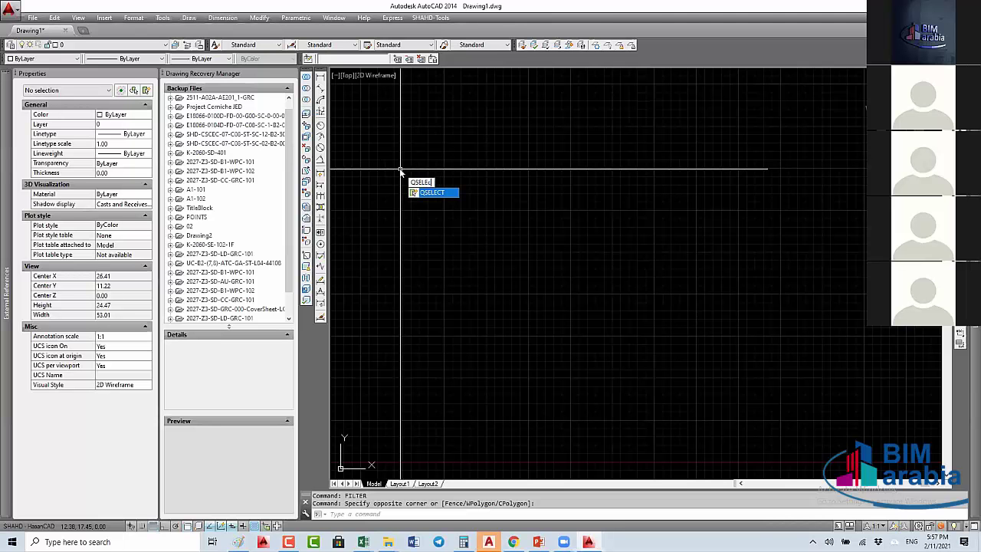
type("ct")
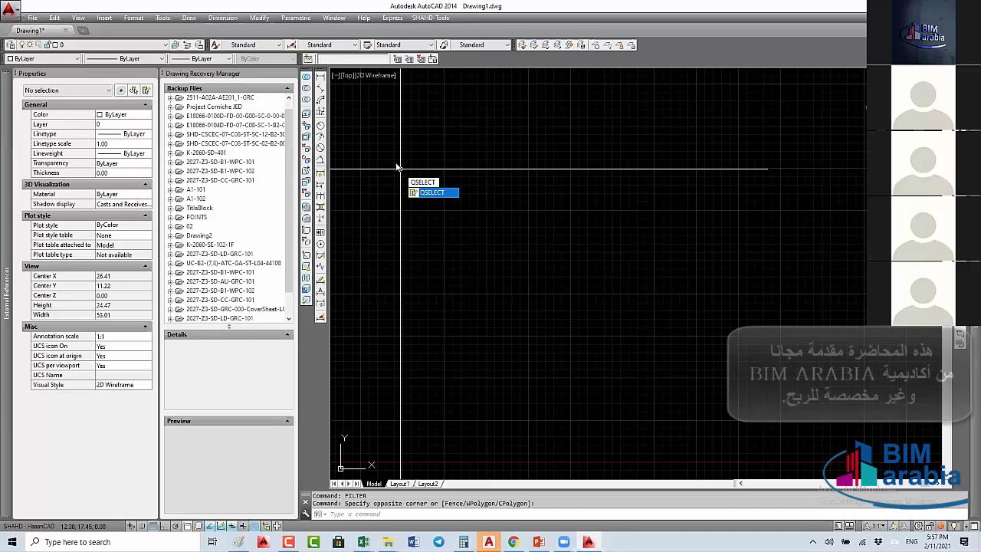
key("Escape")
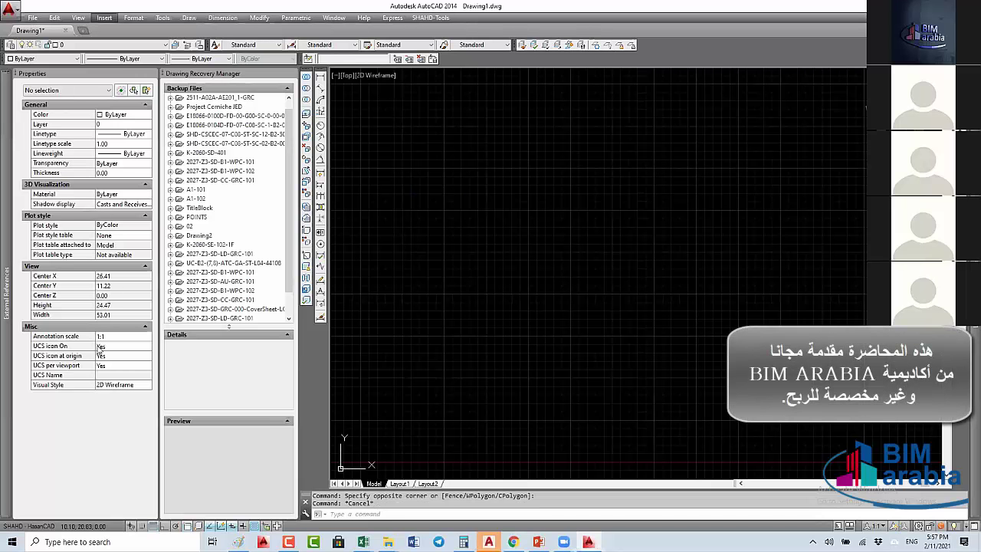
Step: Select all objects in the drawing and review their object types in Properties
key("alt+f")
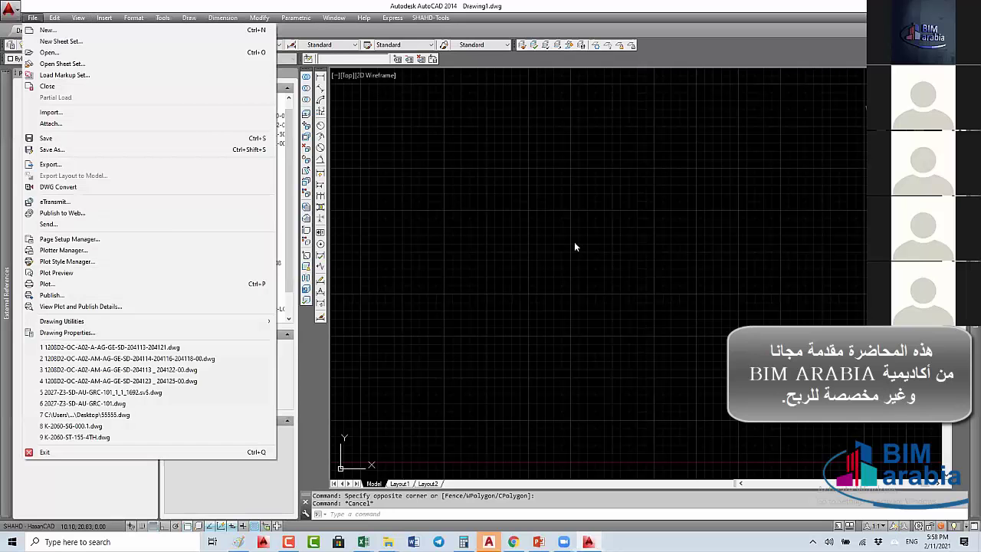
key("Escape")
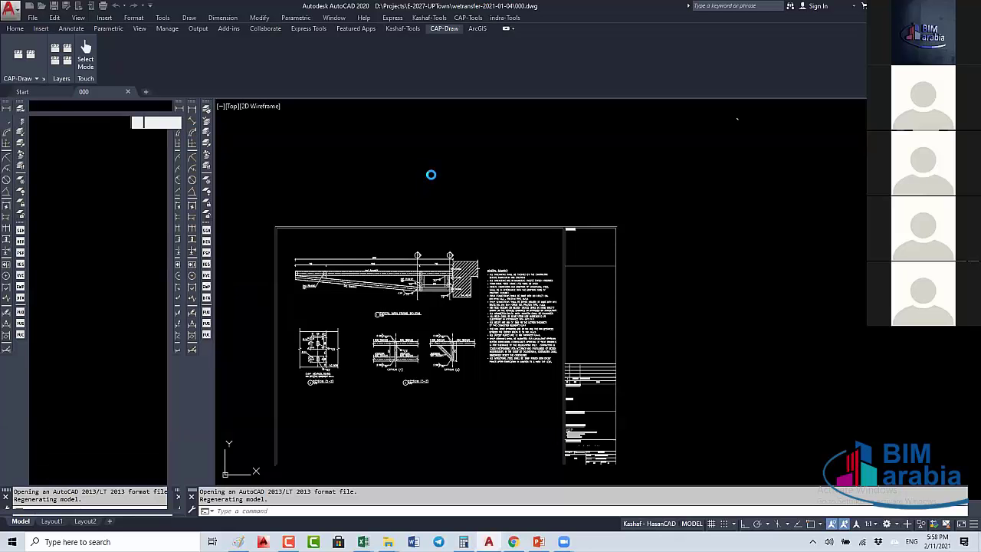
key("ctrl+a")
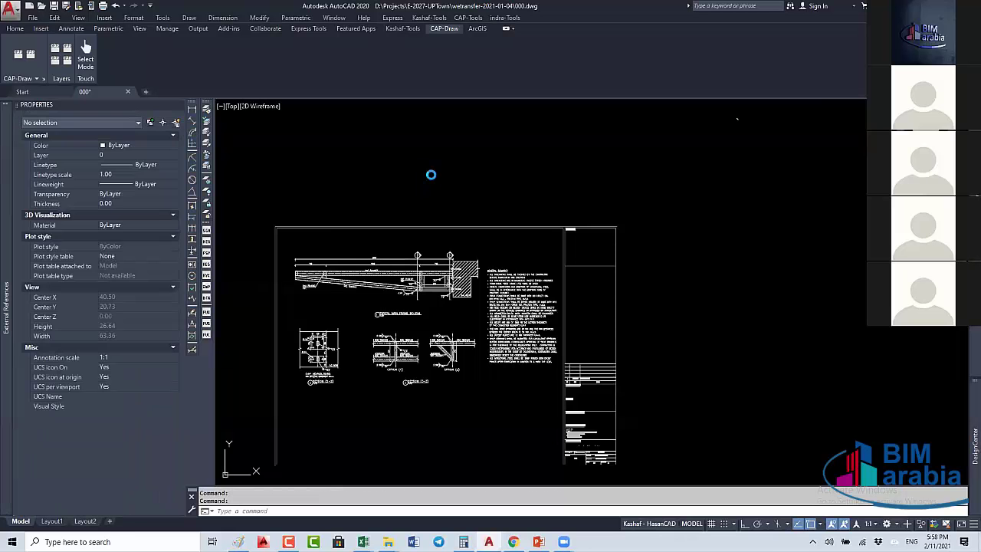
left_click(65, 123)
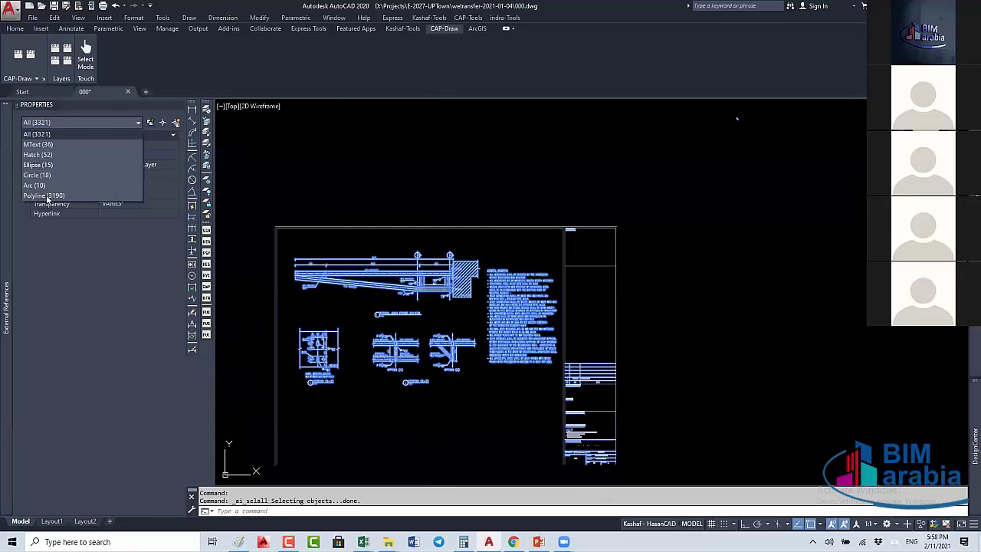
left_click(376, 197)
Step: Clear the selection and run QSELECT to bring up Quick Select
key("Escape")
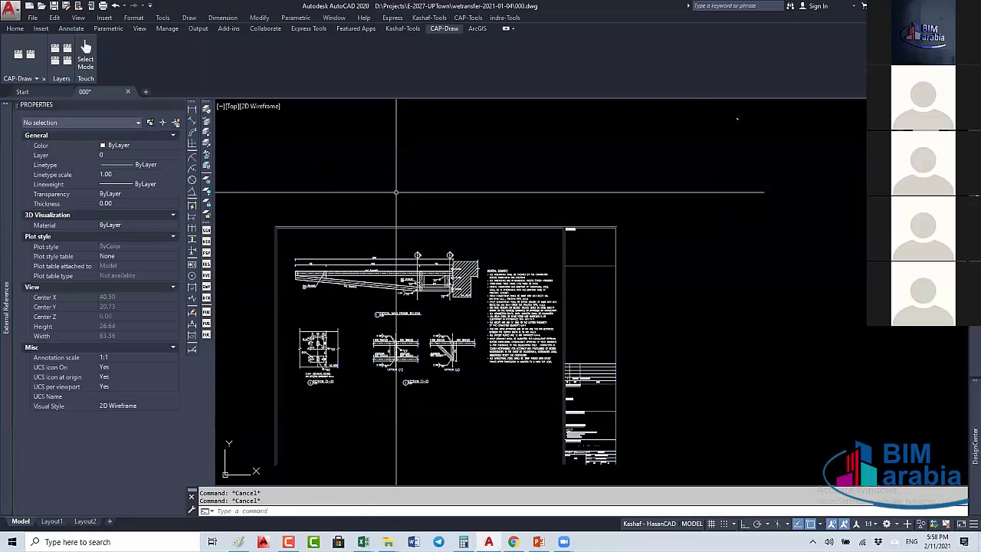
key("Escape")
type("c")
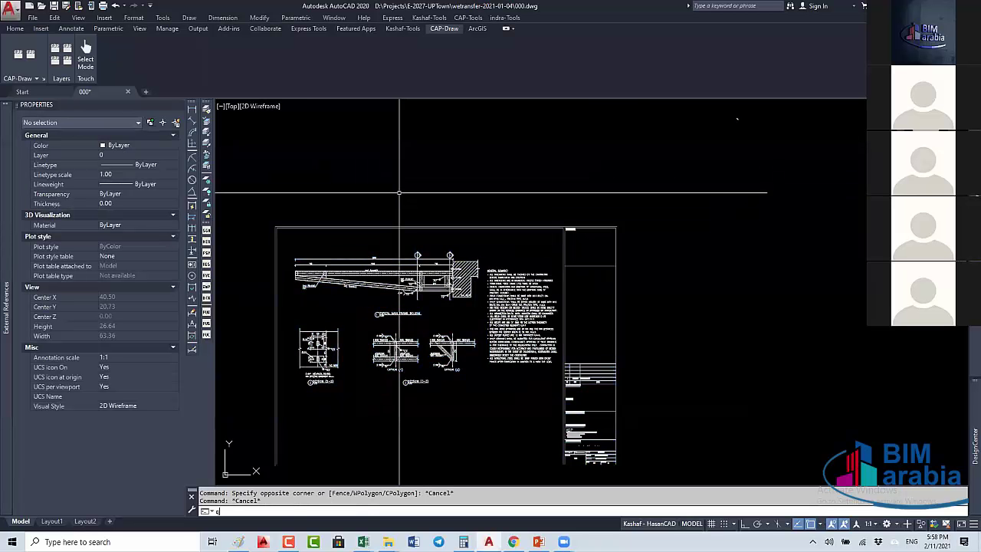
type("sele")
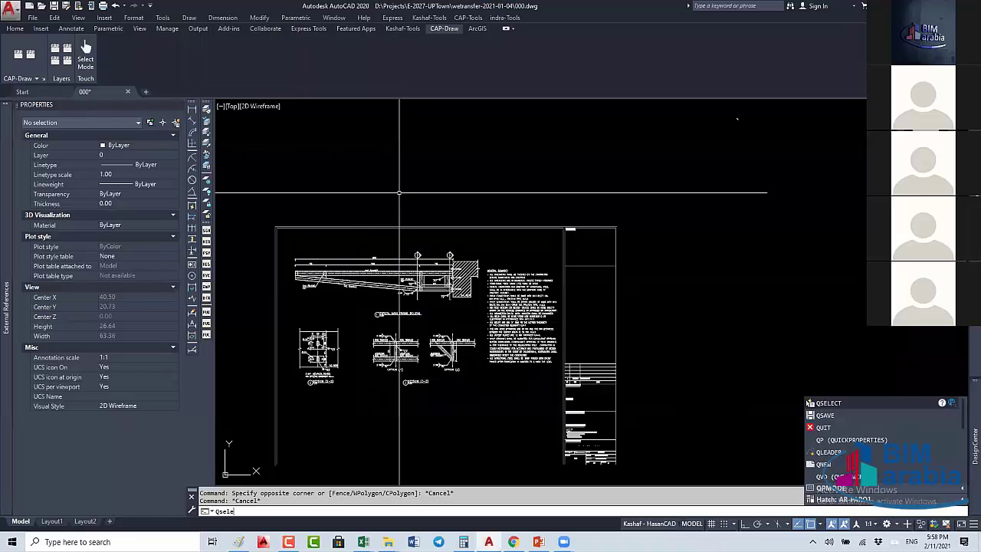
type("ct")
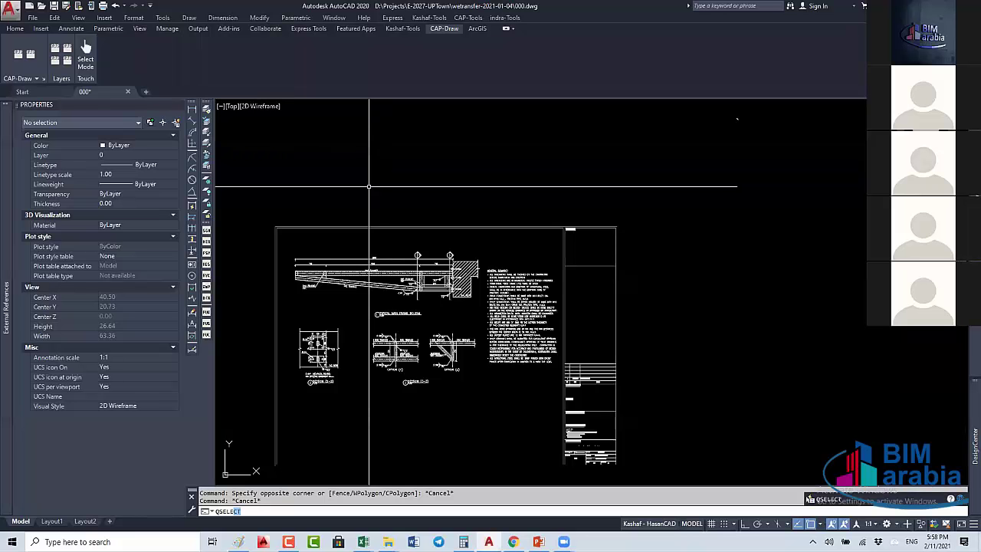
key("Return")
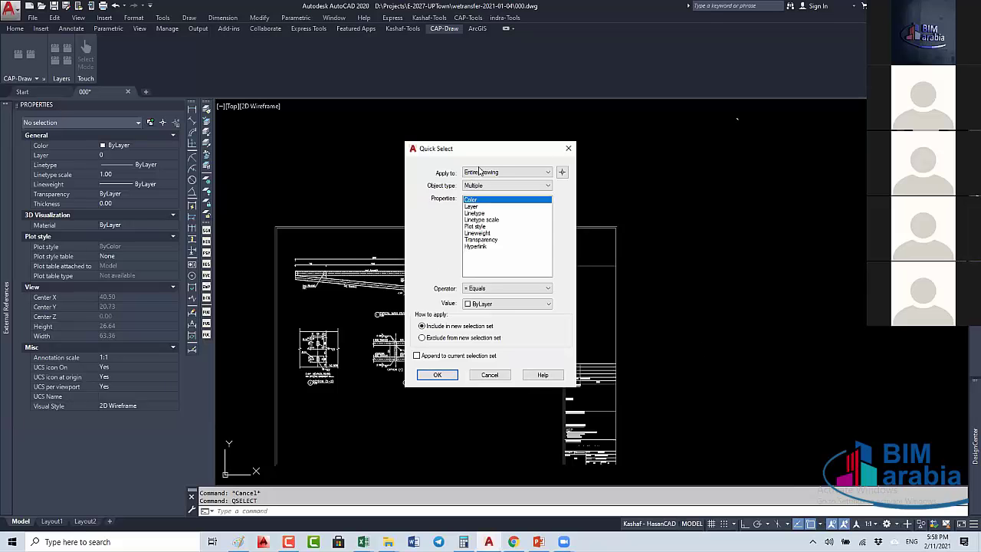
Step: Quick-select every Hatch with pattern name SOLID in the drawing, then clear the selection
left_click(498, 154)
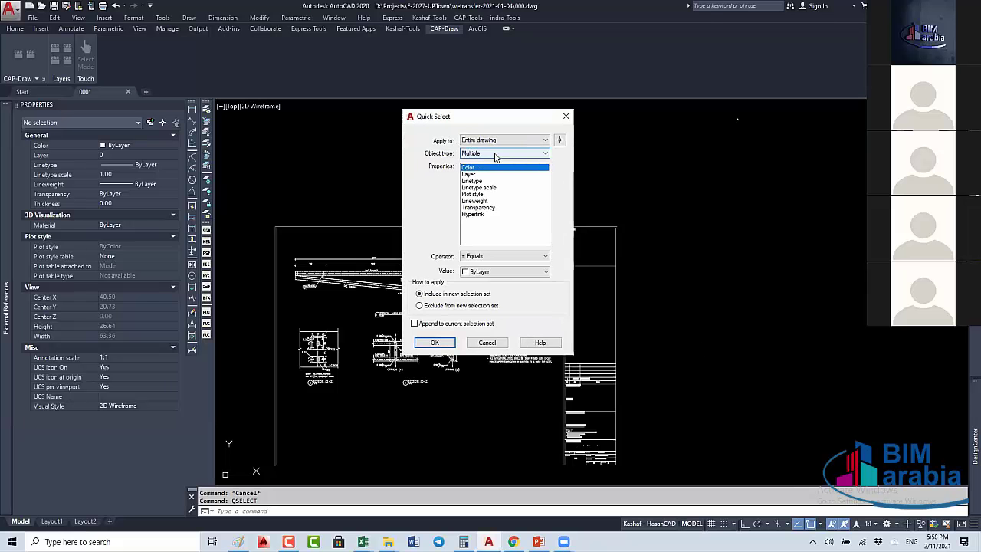
left_click(469, 169)
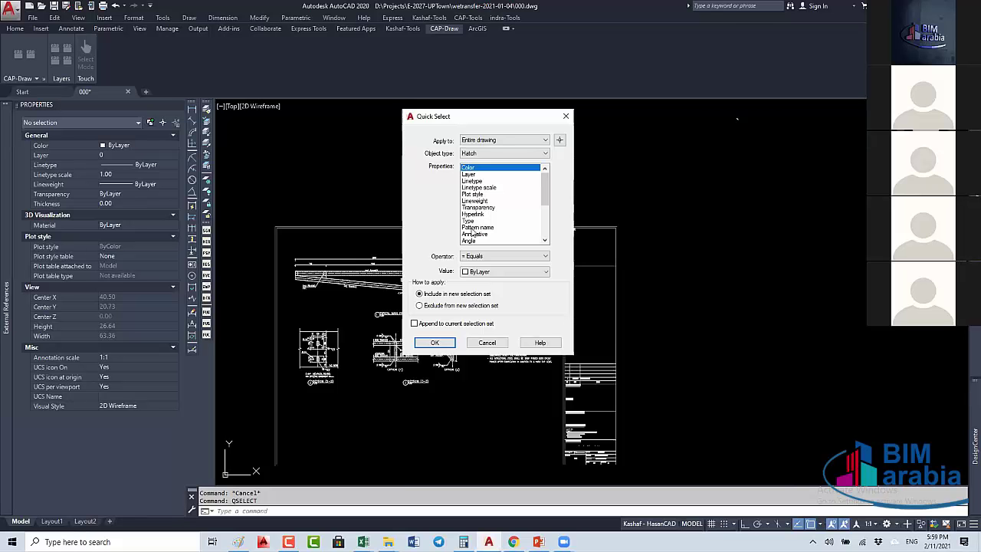
left_click(475, 228)
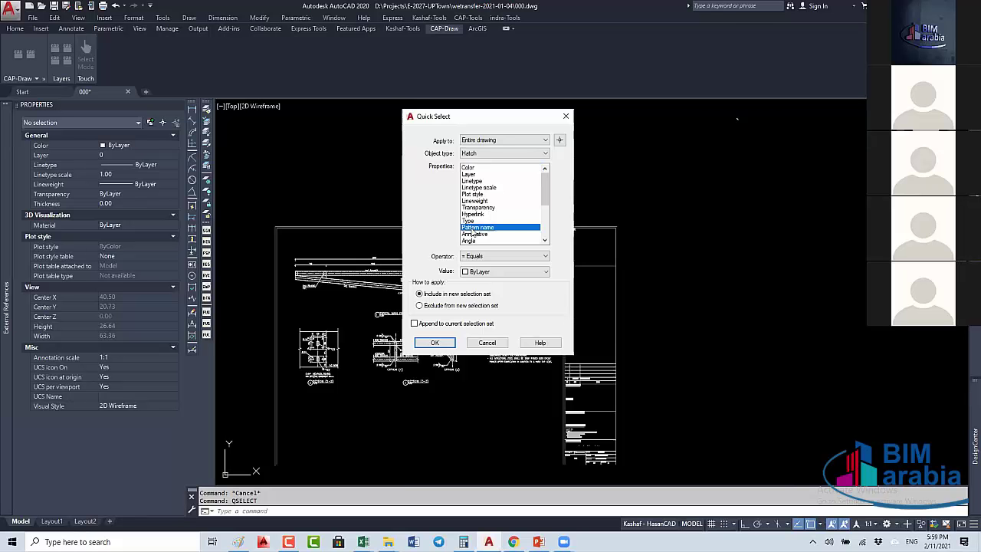
left_click(485, 273)
left_click(471, 281)
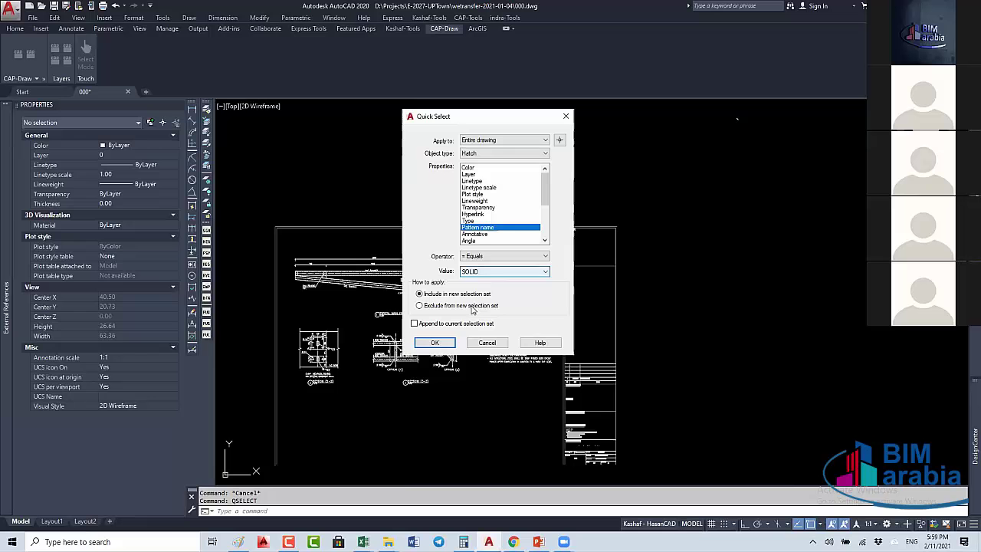
left_click(434, 342)
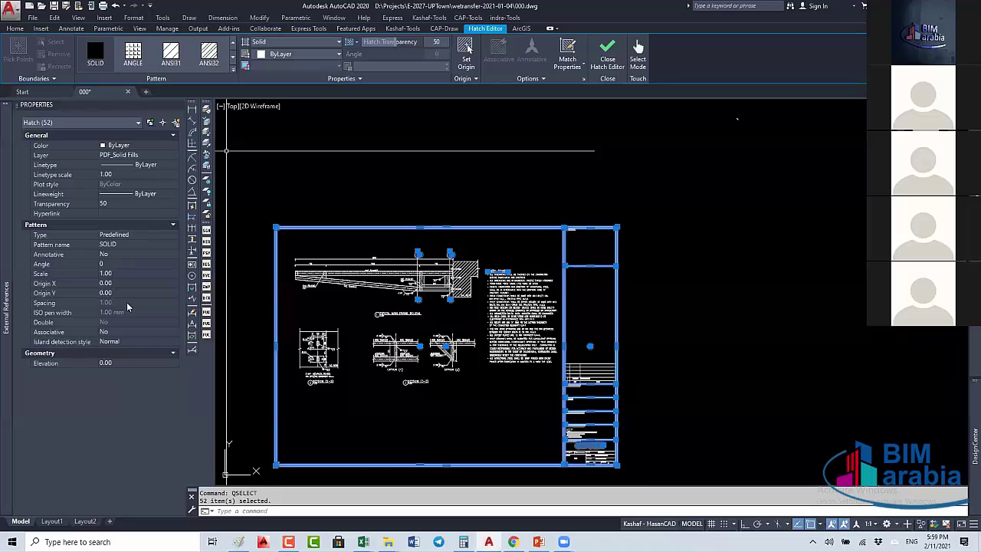
key("Escape")
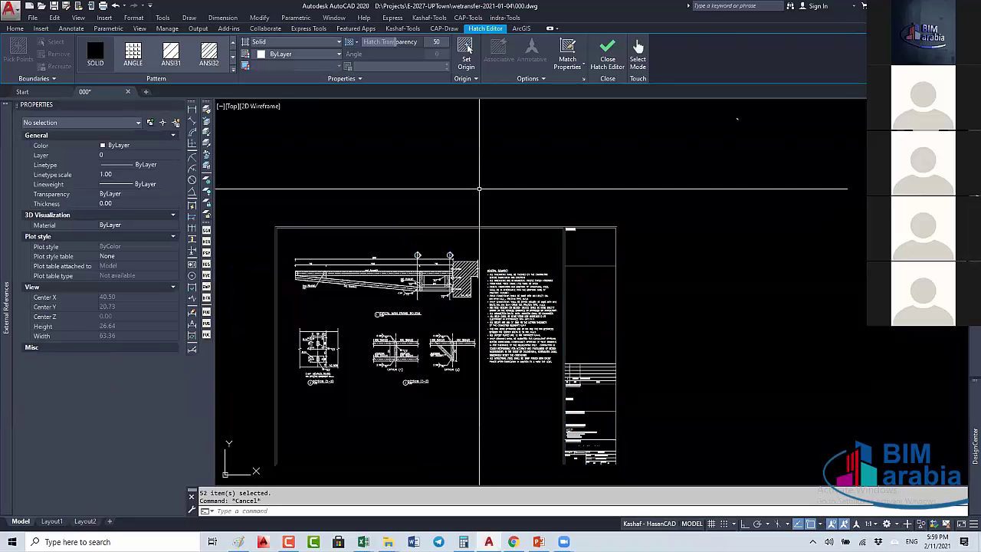
Step: Open Quick Select with its scope limited to a window over the upper drawing area
key("Escape")
type("QSELECT")
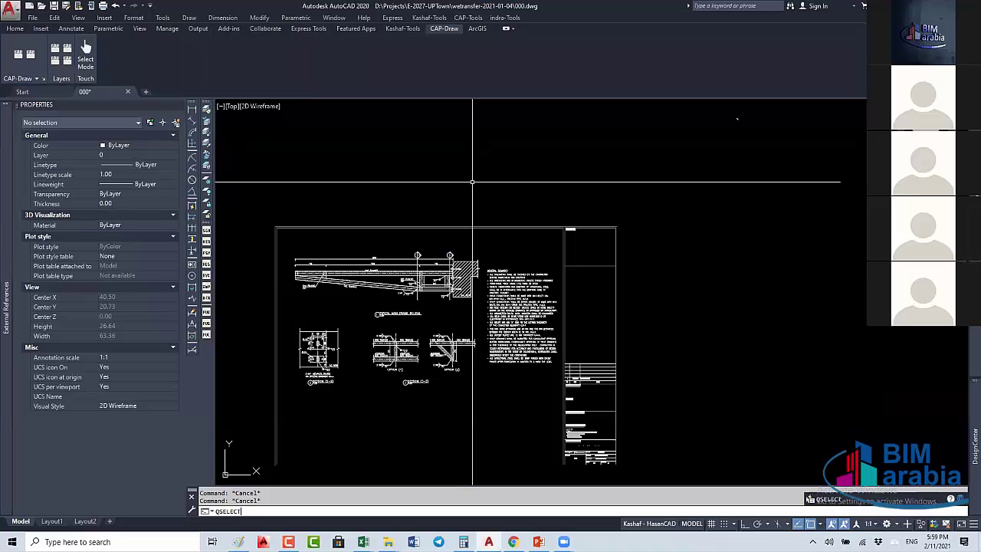
key("Return")
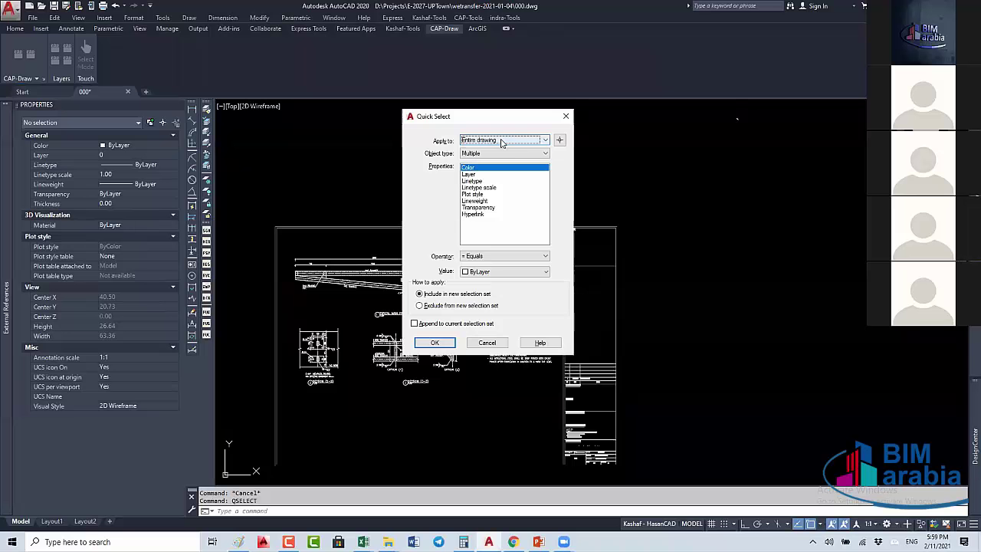
left_click(545, 140)
left_click(546, 141)
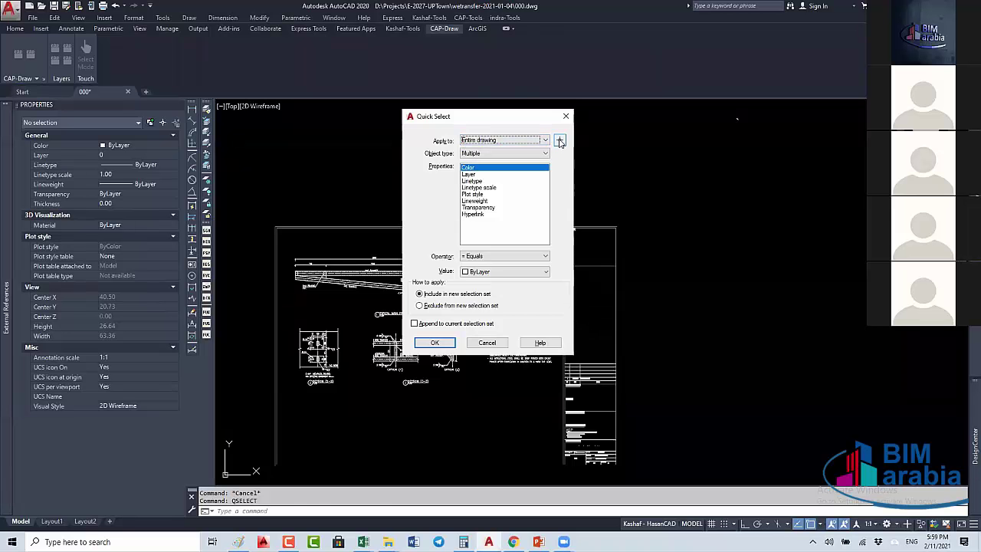
left_click(559, 140)
left_click(668, 224)
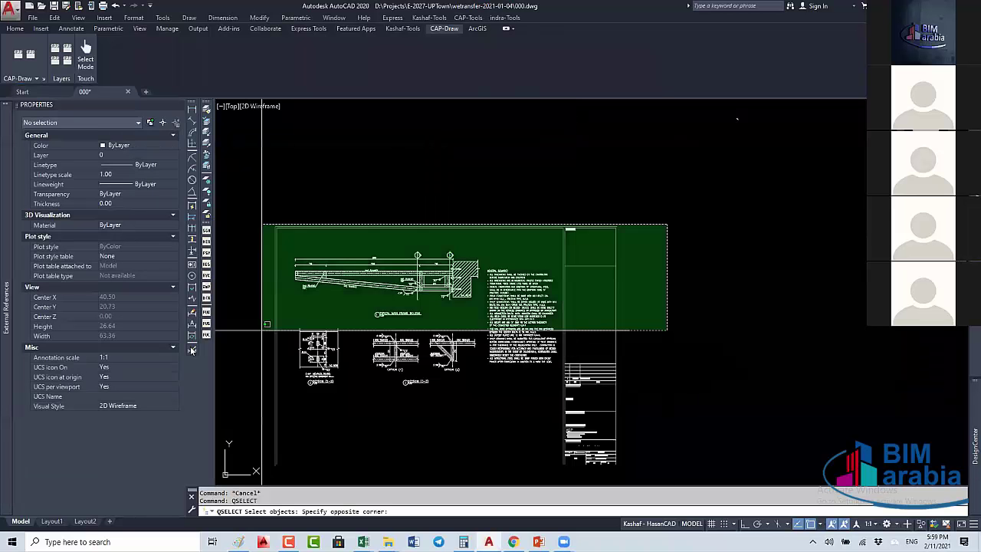
left_click(253, 370)
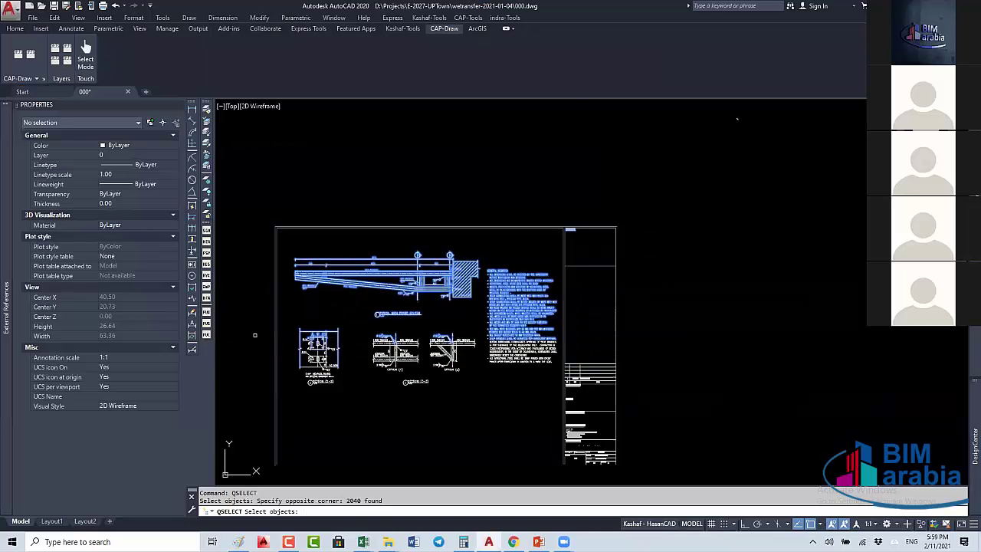
key("Return")
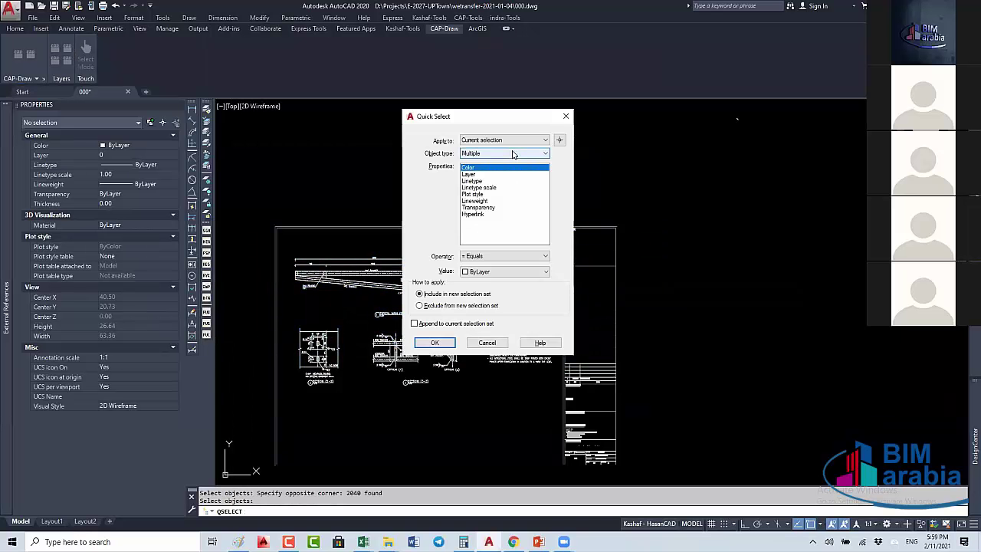
Step: Filter for Hatch objects with pattern name SOLID to select the 9 solid hatches
left_click(513, 153)
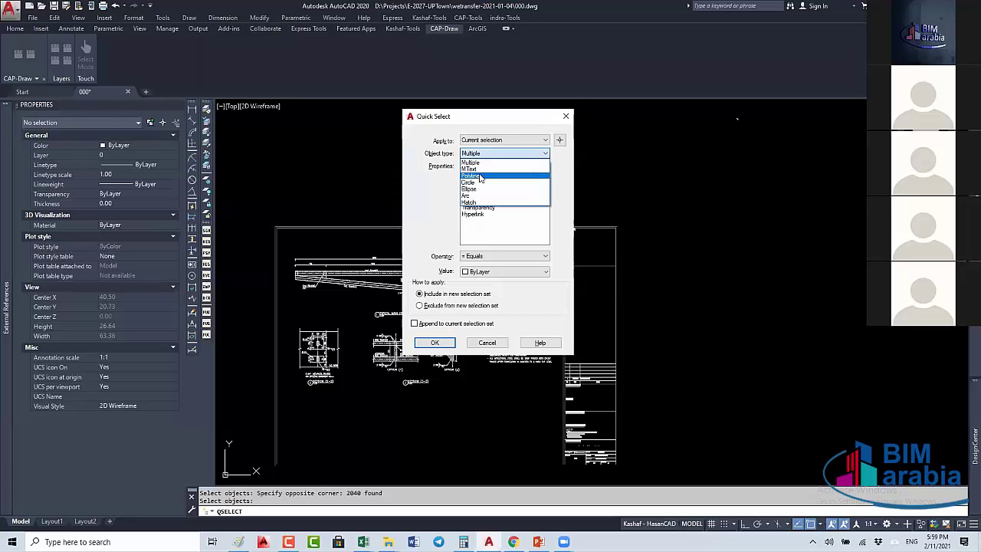
left_click(470, 201)
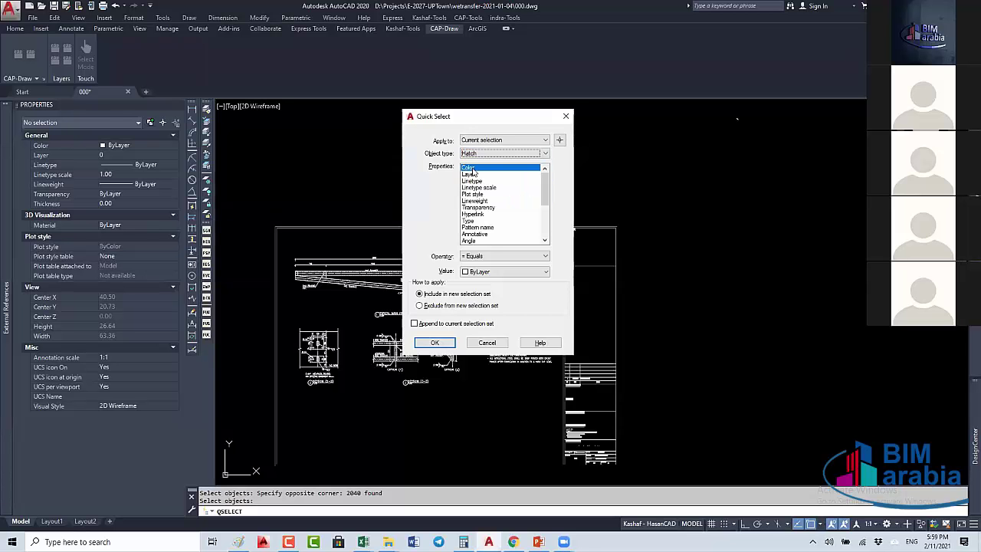
left_click(482, 227)
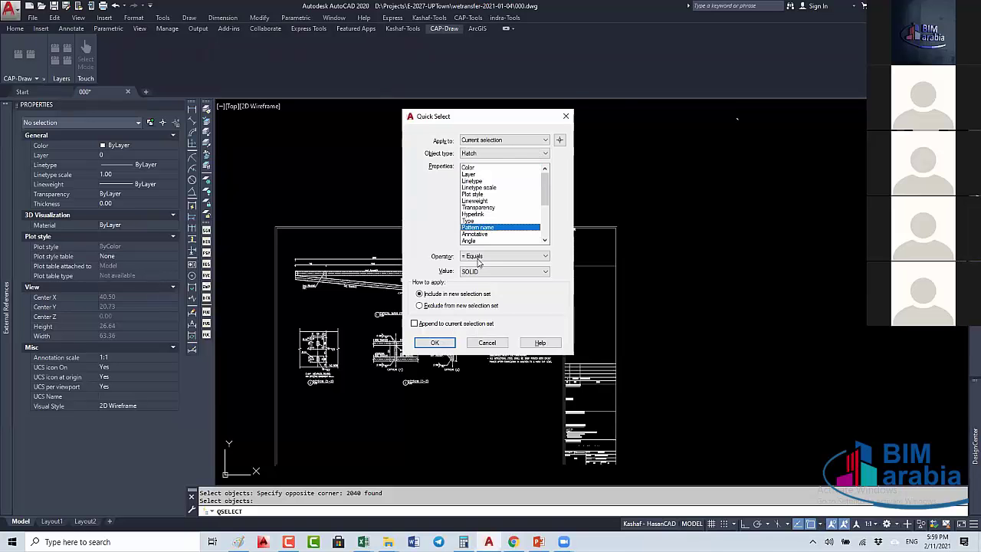
left_click(444, 342)
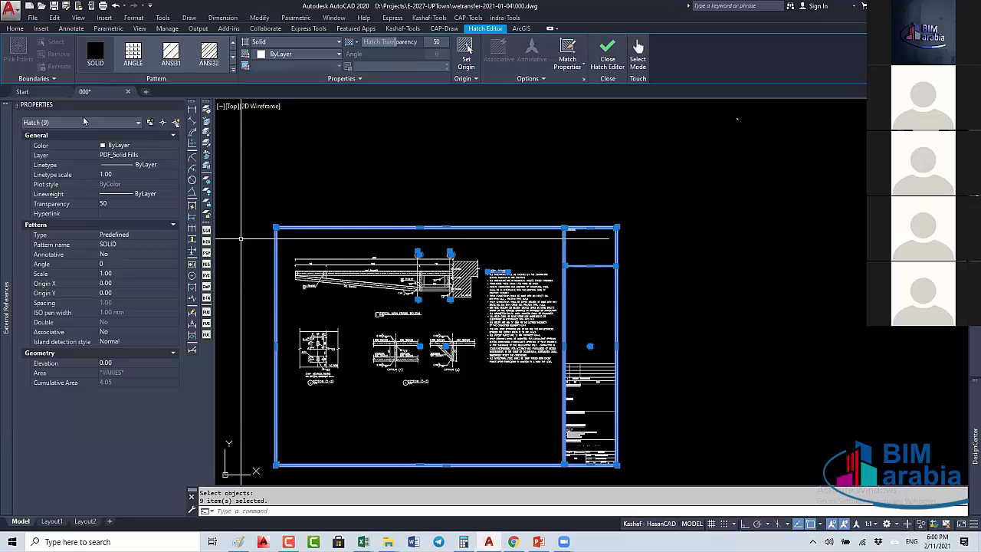
Step: Change the selected hatches' pattern from SOLID to ANSI37 from the ANSI palette
left_click(123, 244)
left_click(174, 244)
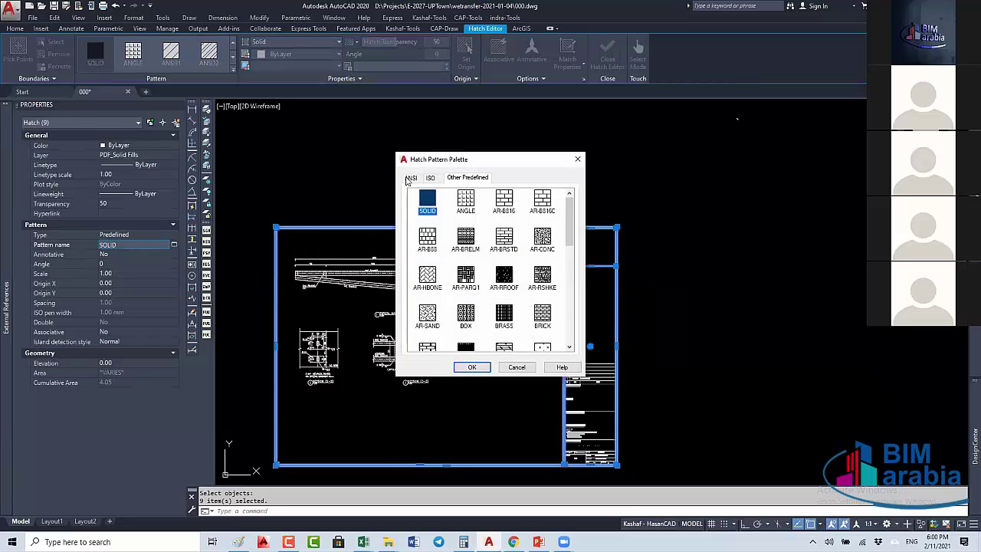
left_click(407, 178)
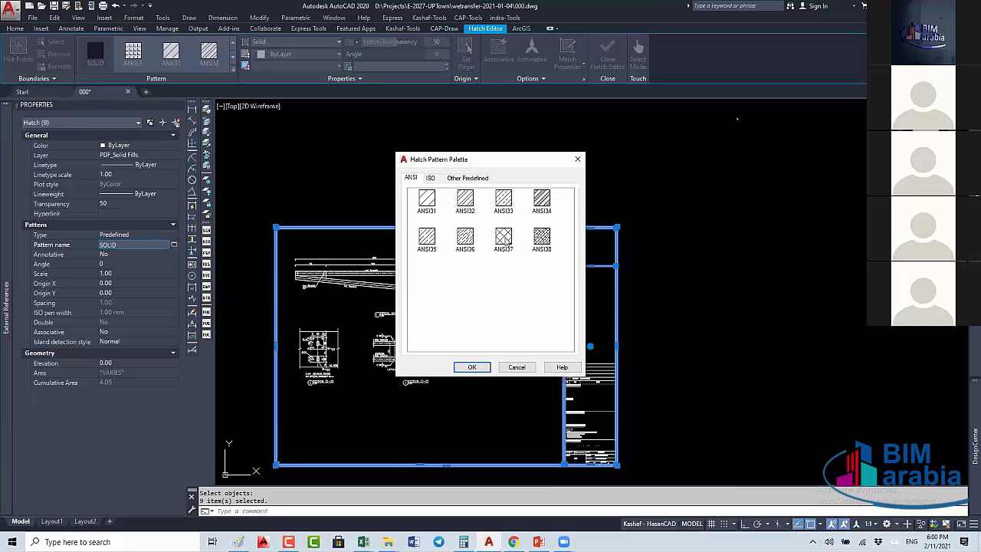
left_click(504, 240)
left_click(494, 312)
key("Return")
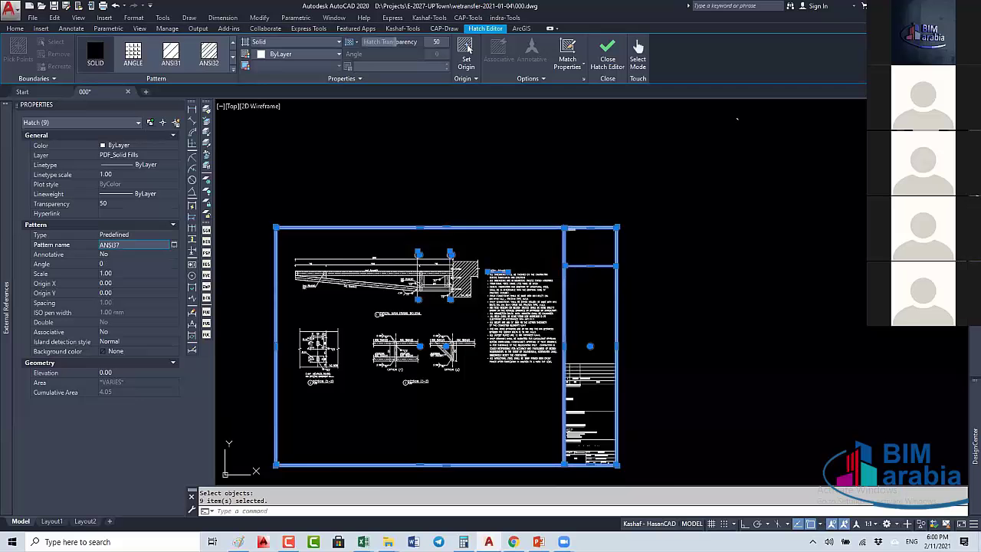
Step: Clear the hatch pattern scale field to enter 0.25
scroll(407, 220, "up", 8)
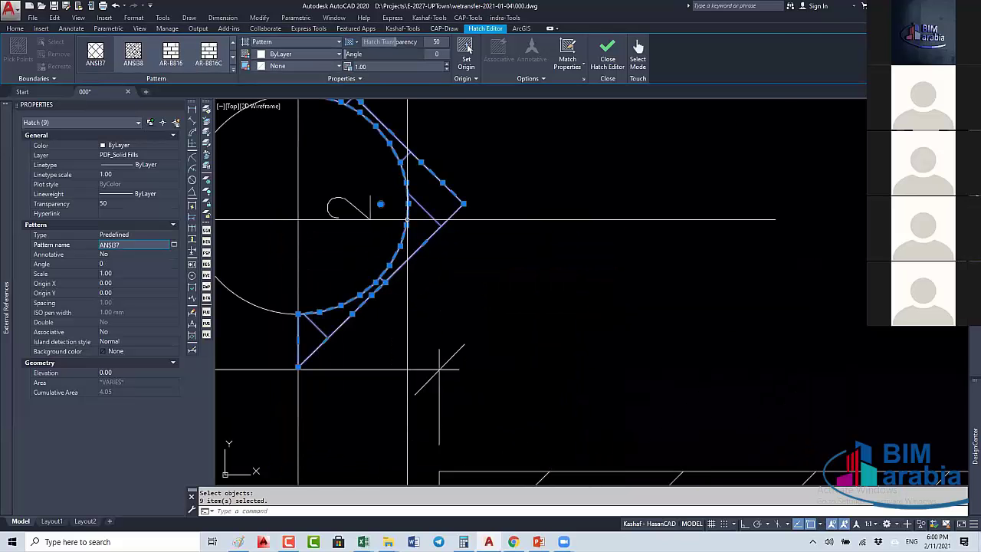
scroll(407, 220, "down", 3)
left_click(126, 273)
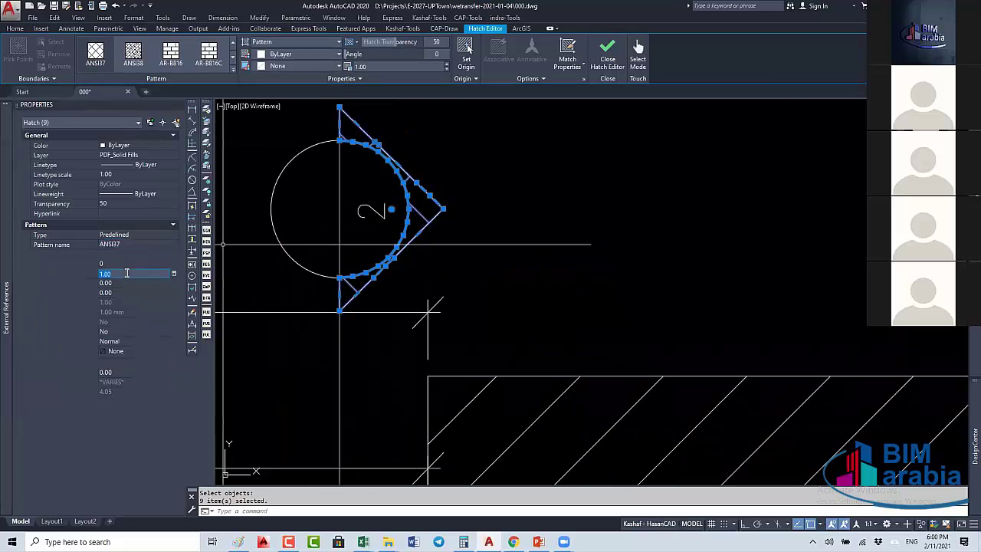
key("BackSpace")
type("0.25")
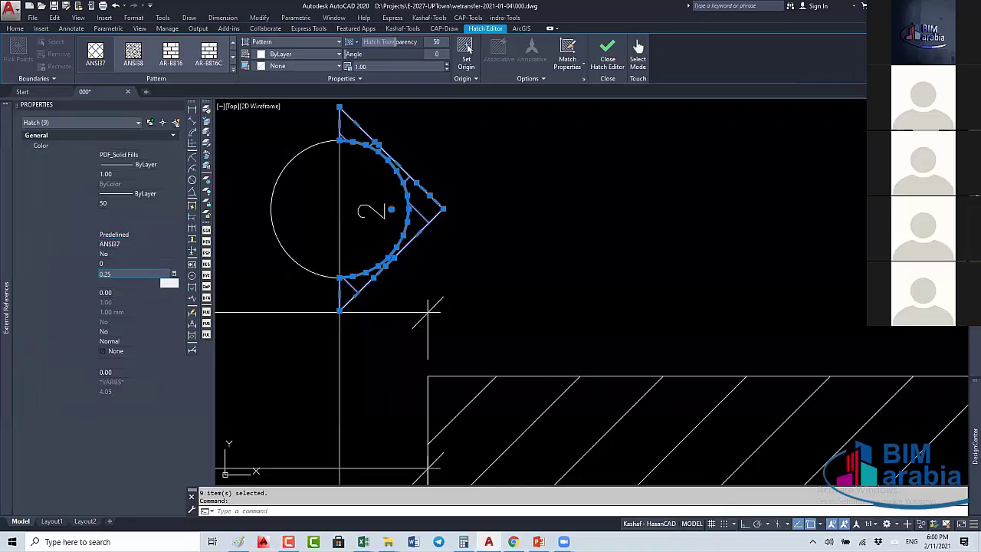
left_click(132, 285)
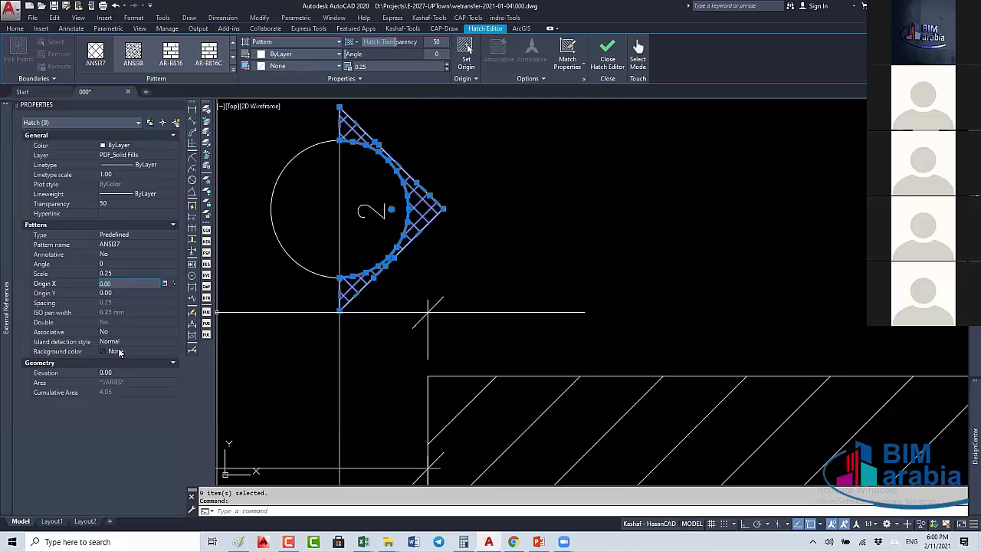
left_click(126, 263)
type("20")
key("Tab")
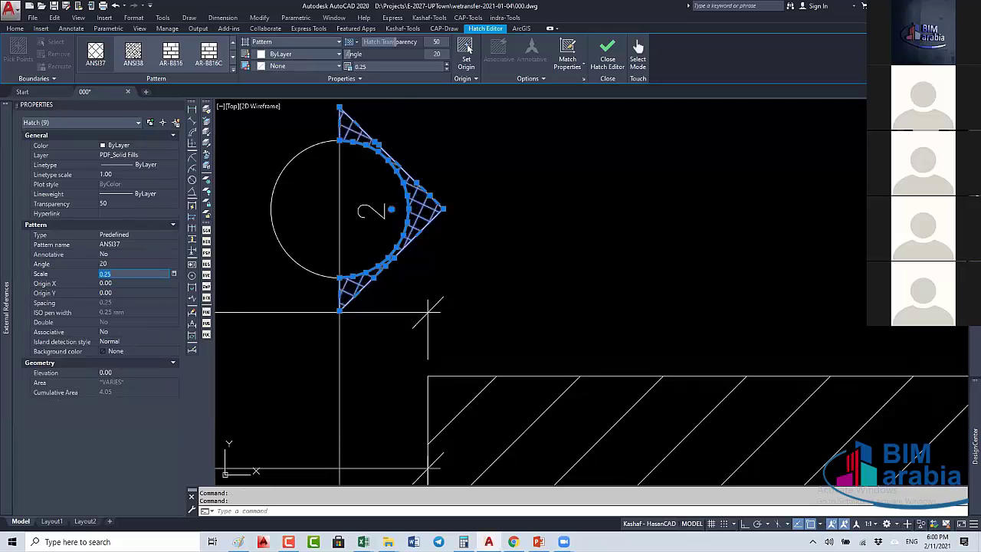
left_click(126, 264)
type("0")
key("Tab")
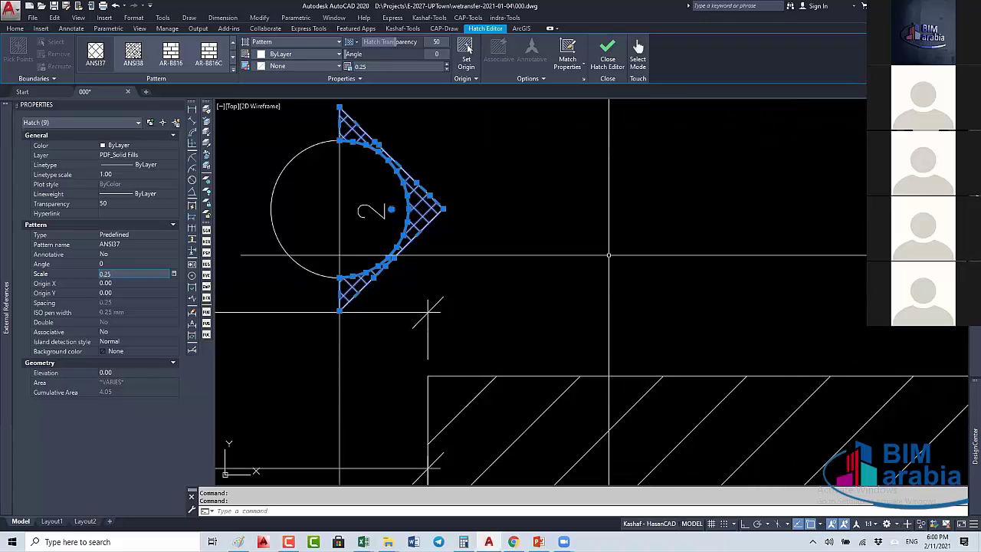
left_click(443, 208)
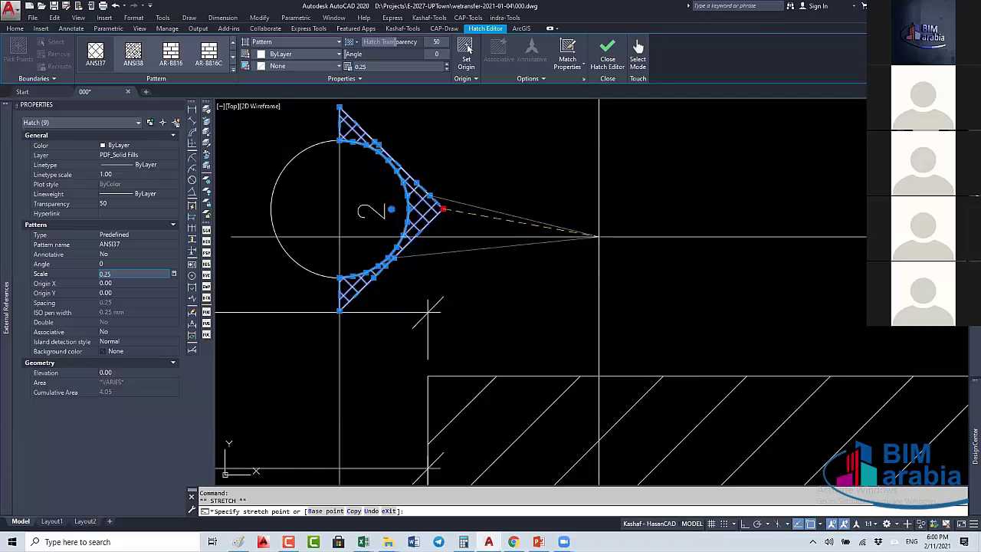
key("Escape")
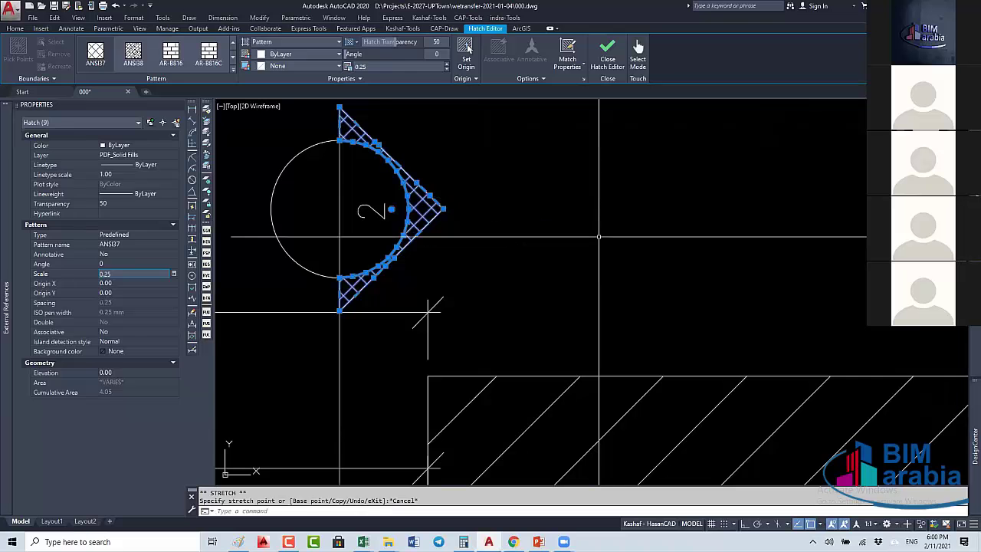
key("Escape")
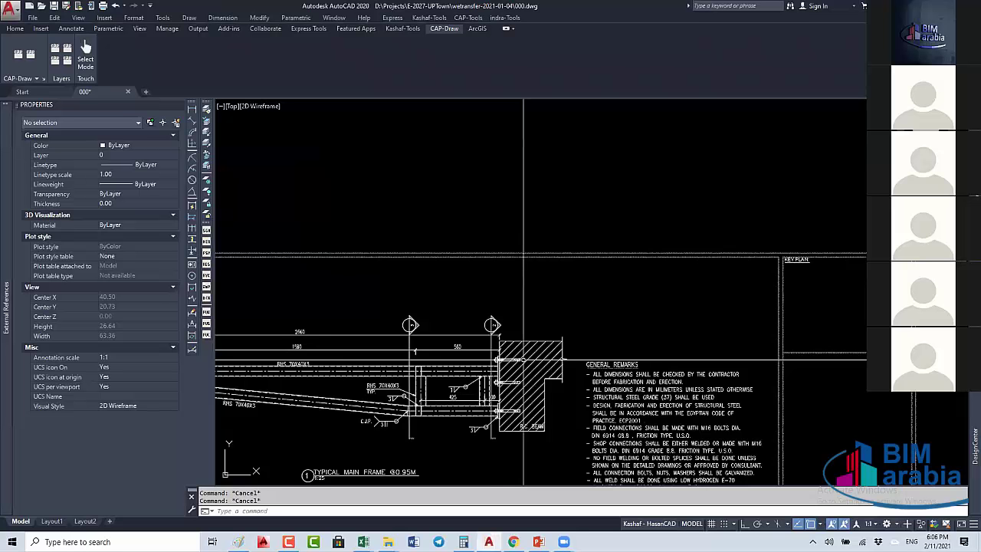
Step: Close the plate polyline back to its starting point
scroll(528, 357, "down", 5)
scroll(554, 278, "up", 3)
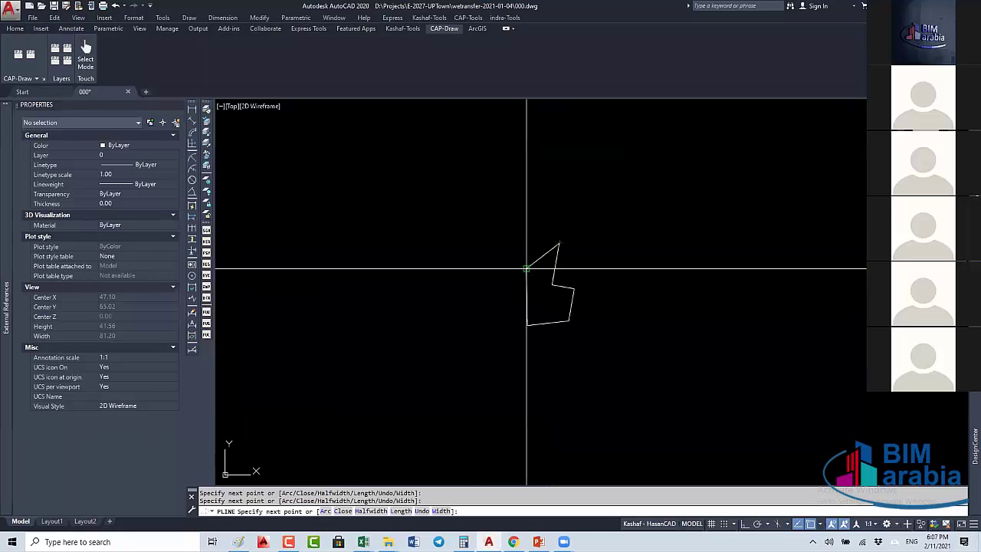
left_click(526, 269)
key("Return")
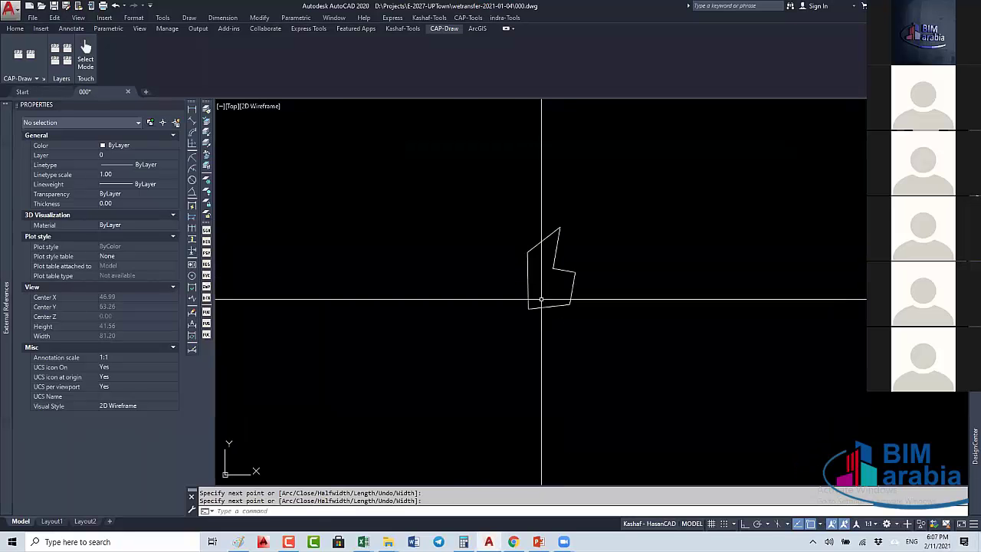
Step: Add linear dimensions down the right side, including the 0.4200 step
scroll(571, 295, "up", 3)
left_click(193, 111)
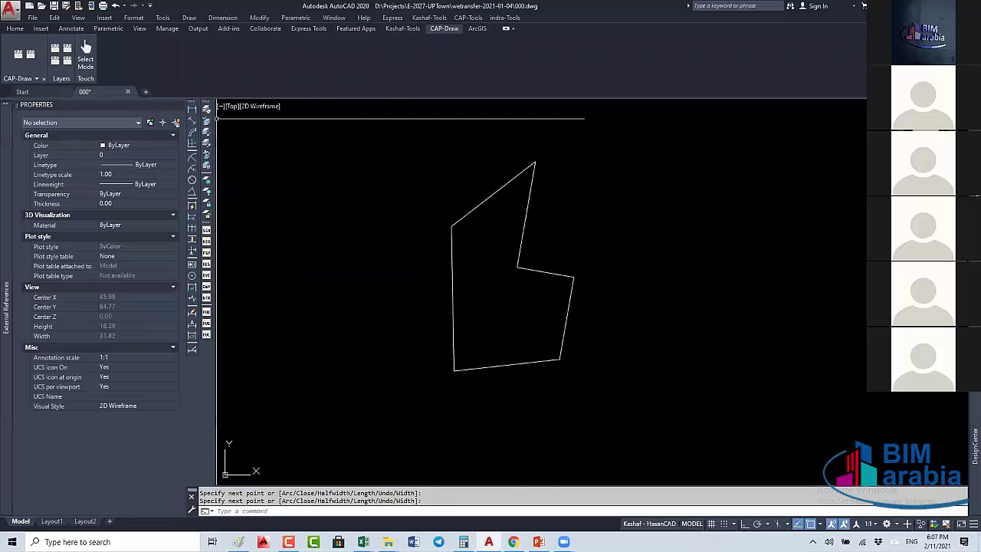
left_click(534, 162)
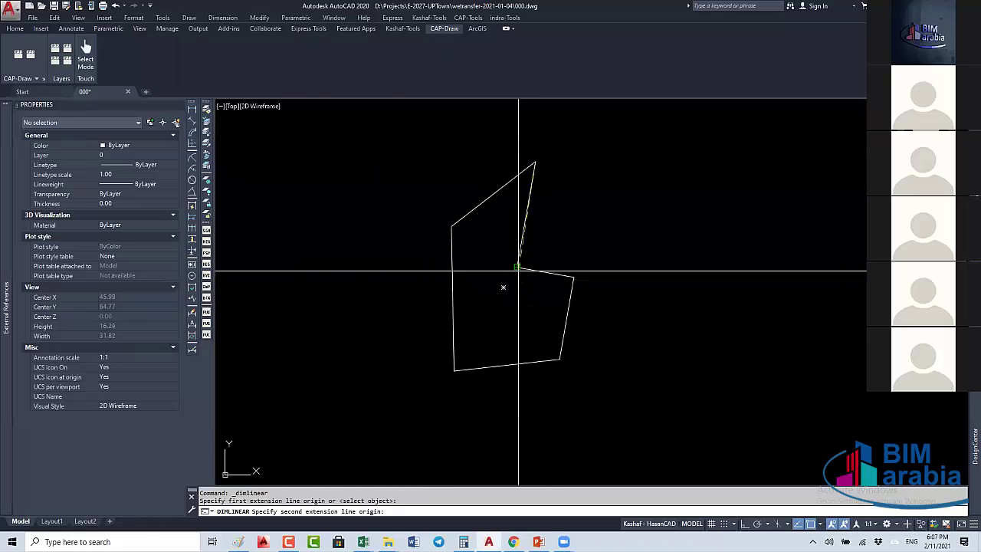
left_click(518, 268)
key("Return")
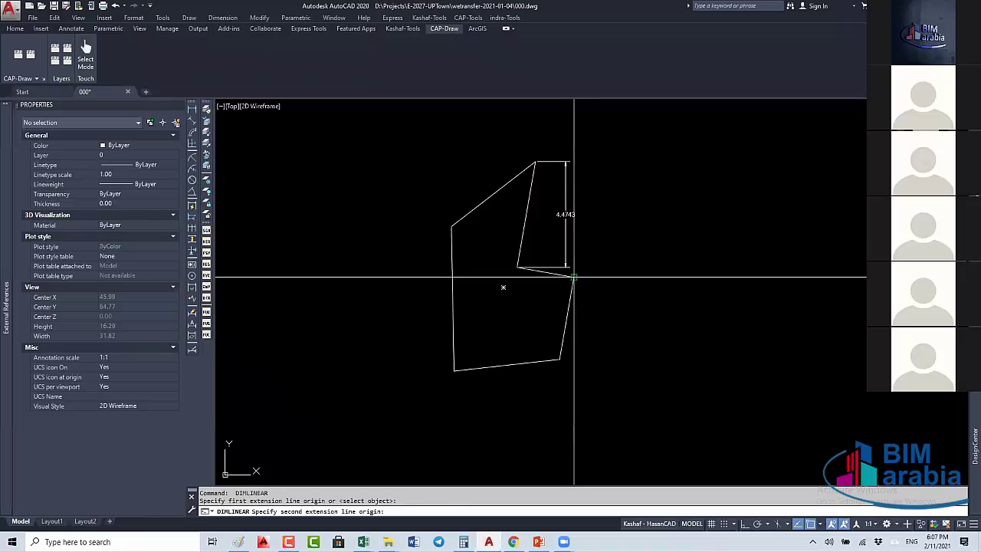
left_click(571, 275)
left_click(571, 304)
key("Return")
left_click(572, 278)
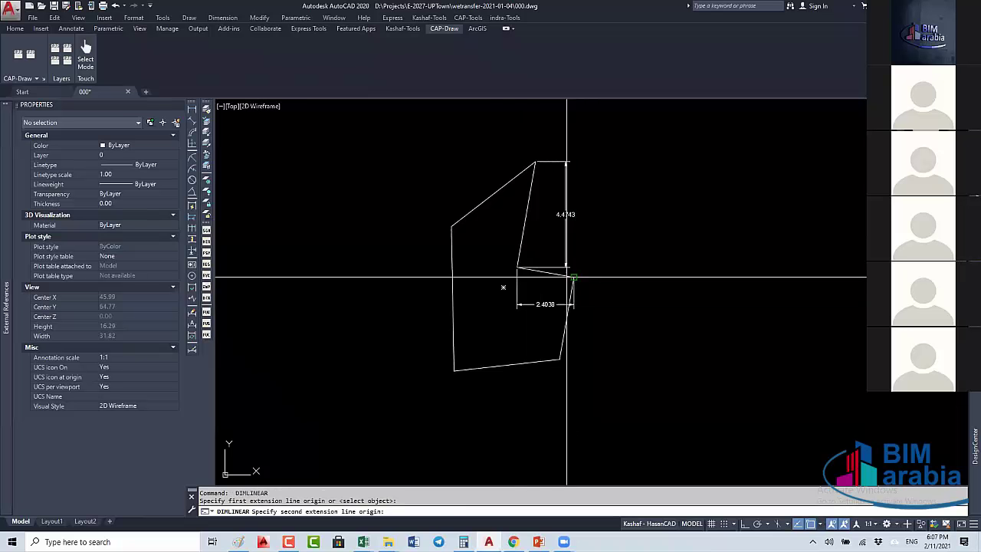
left_click(527, 272)
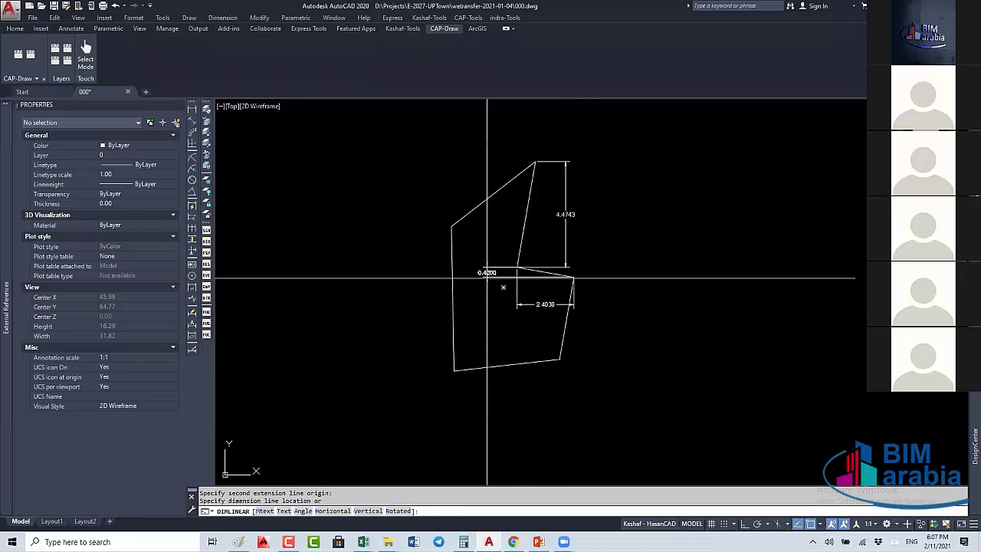
left_click(486, 272)
Step: Dimension the remaining edges: 3.4683 right, 6.1107 left and 3.5561 top
key("Return")
key("Return")
left_click(567, 327)
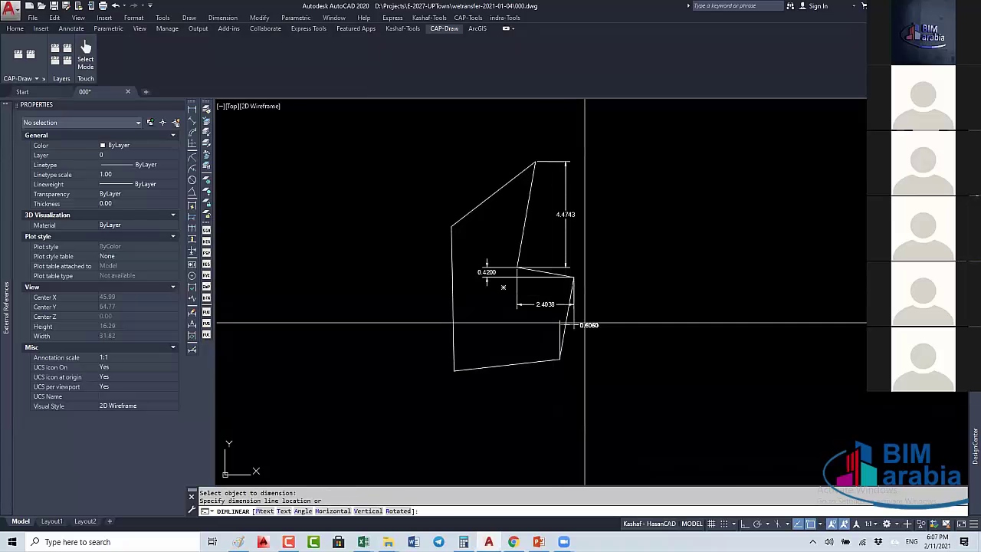
left_click(606, 317)
key("Return")
key("Return")
left_click(535, 360)
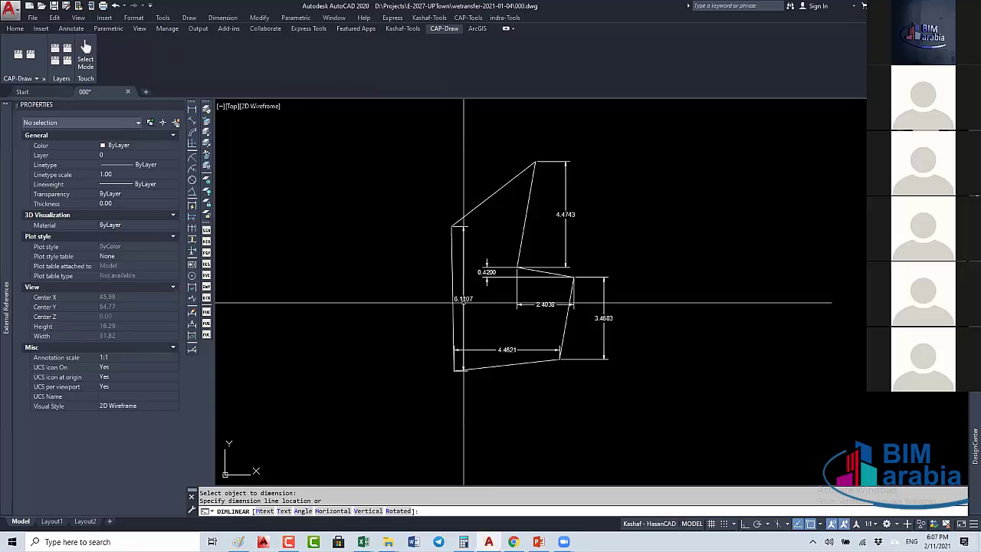
left_click(462, 302)
key("Return")
left_click(490, 197)
left_click(506, 170)
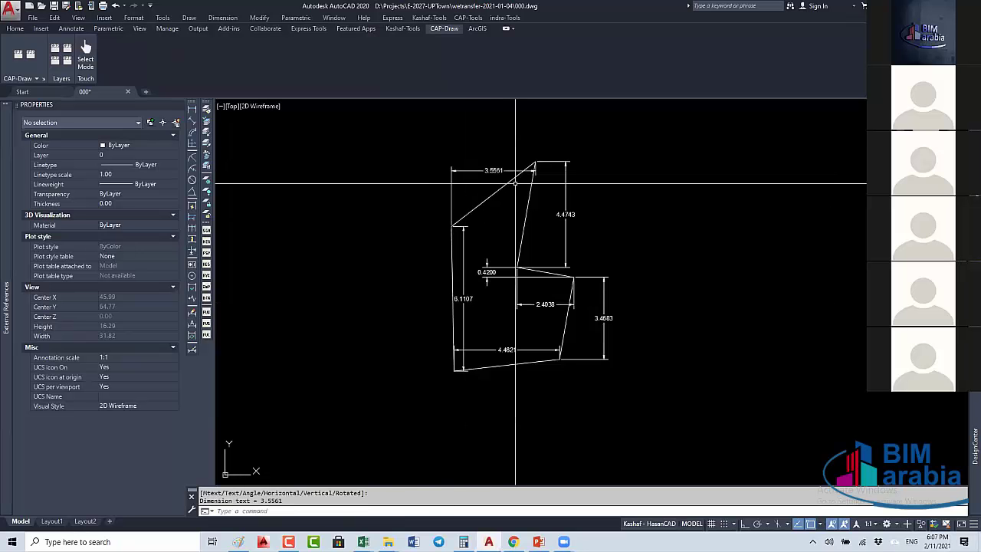
key("Return")
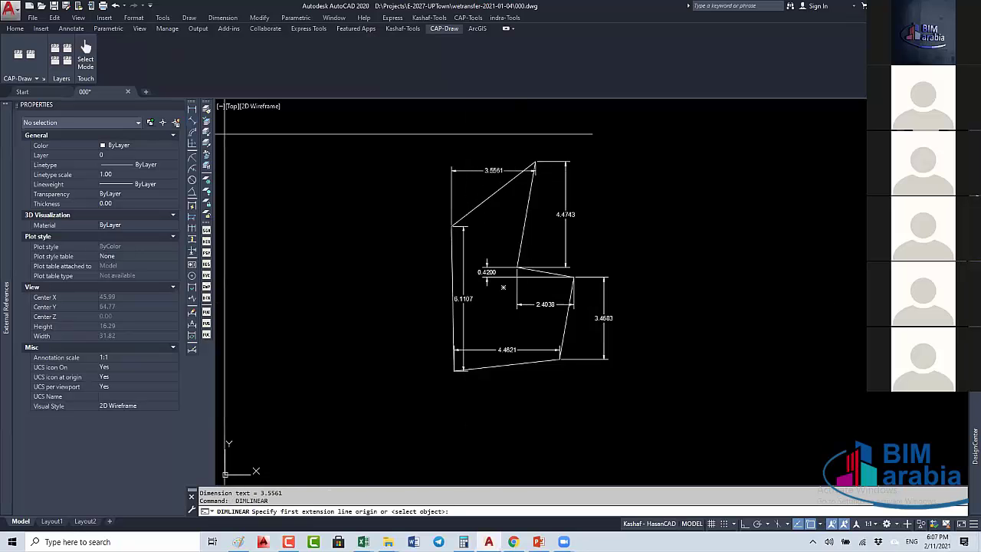
Step: Add a 4.4937 aligned dimension along the sloped top edge
left_click(192, 122)
left_click(490, 203)
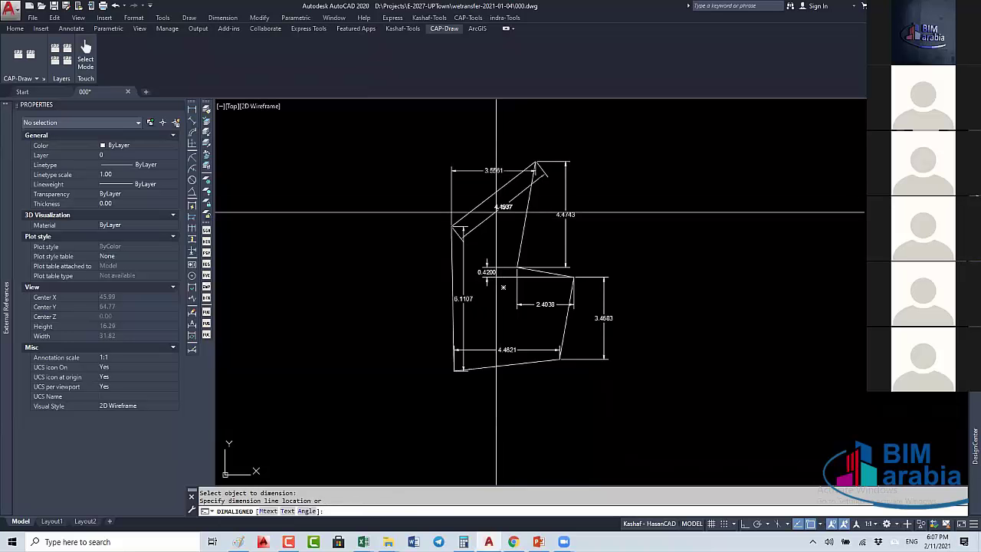
left_click(502, 213)
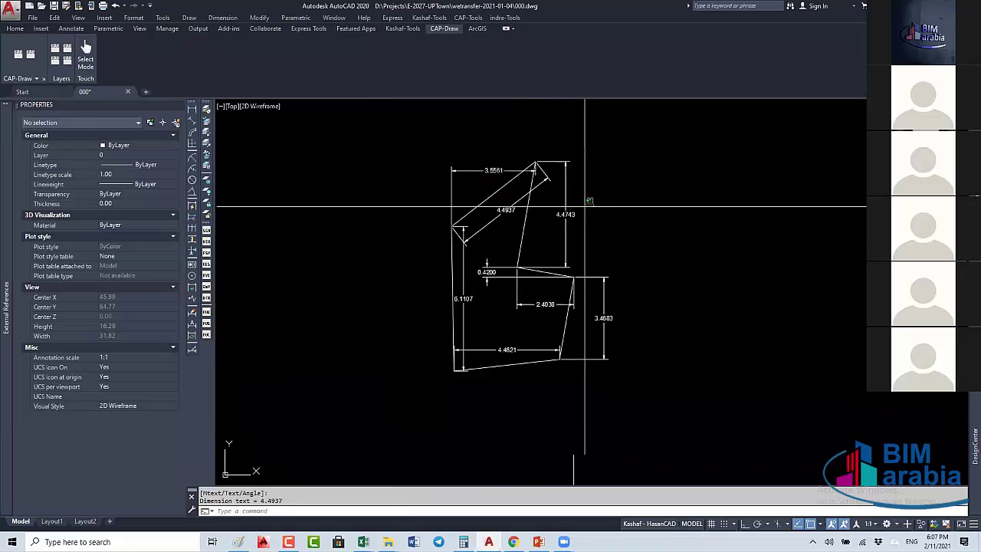
left_click(565, 215)
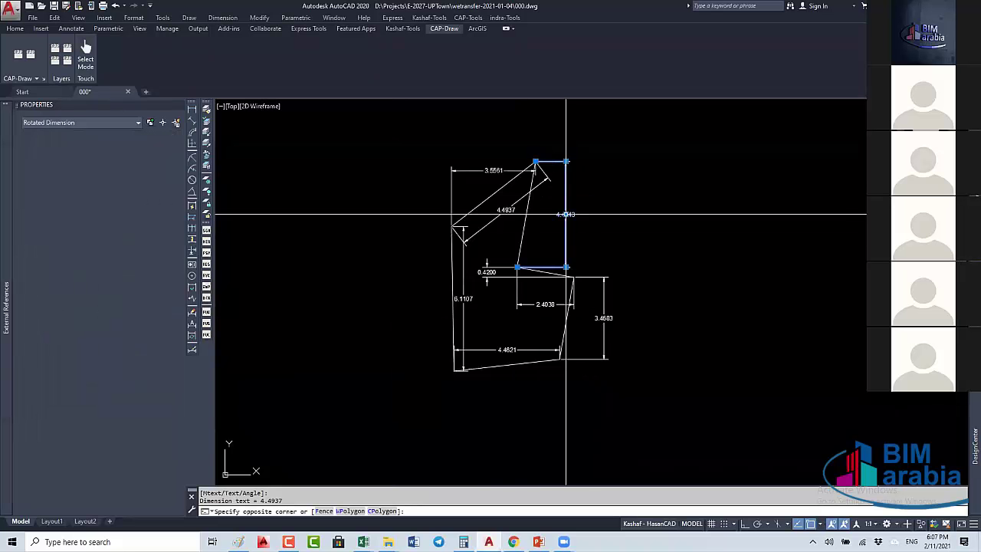
Step: Select the eight dimensions, zoom to the plate and regenerate the display
left_click(579, 213)
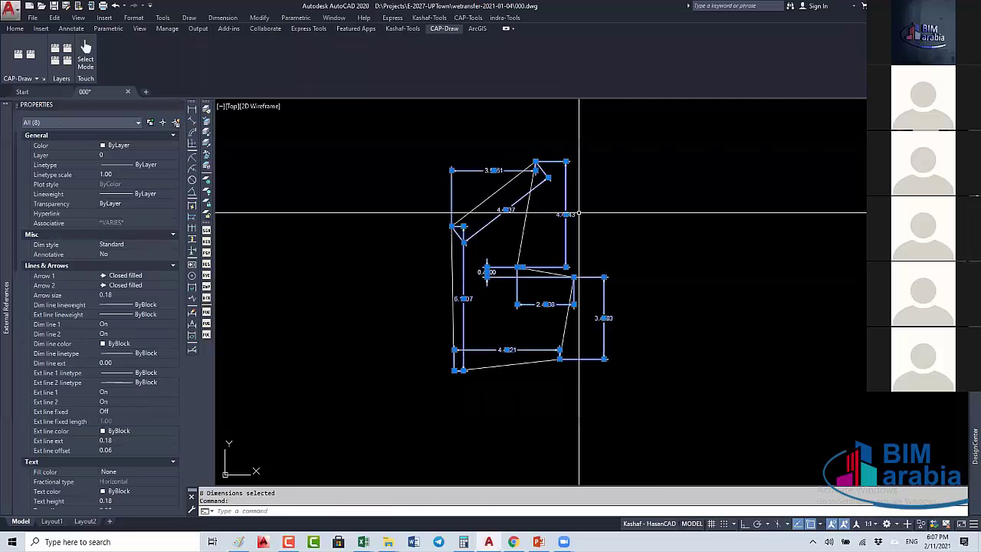
scroll(573, 253, "down", 10)
scroll(607, 233, "down", 4)
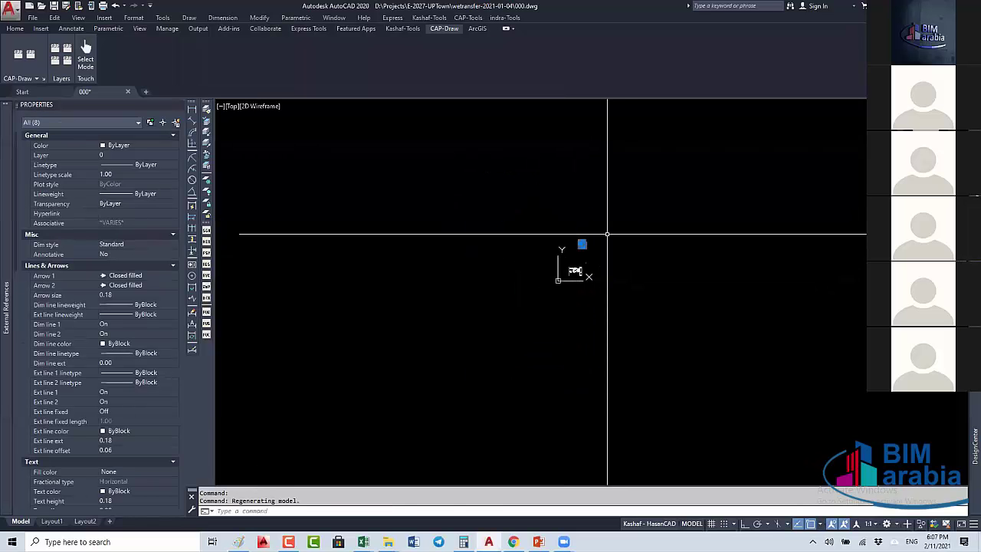
key("Escape")
type("z")
key("Return")
scroll(541, 302, "up", 5)
scroll(508, 284, "up", 3)
scroll(523, 261, "up", 2)
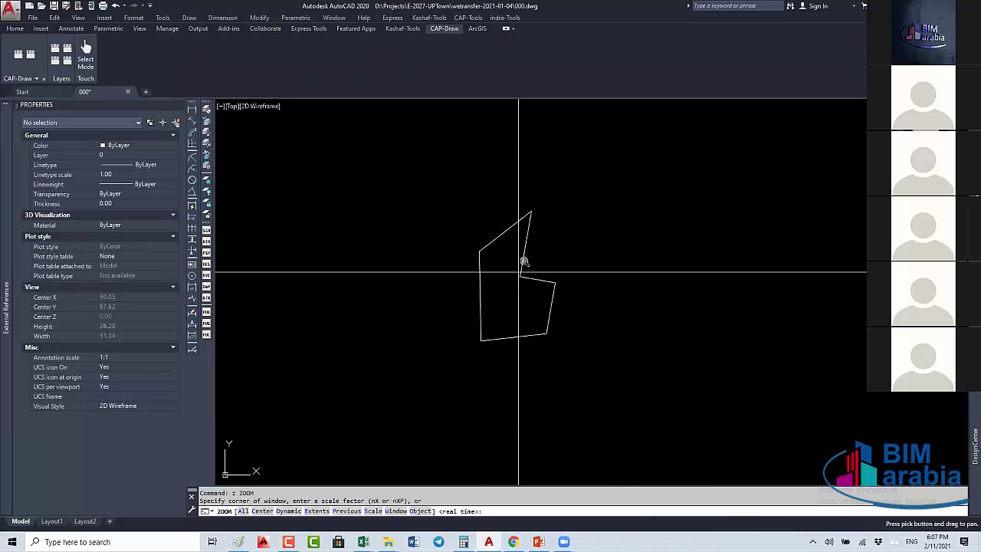
key("Escape")
type("re")
key("Return")
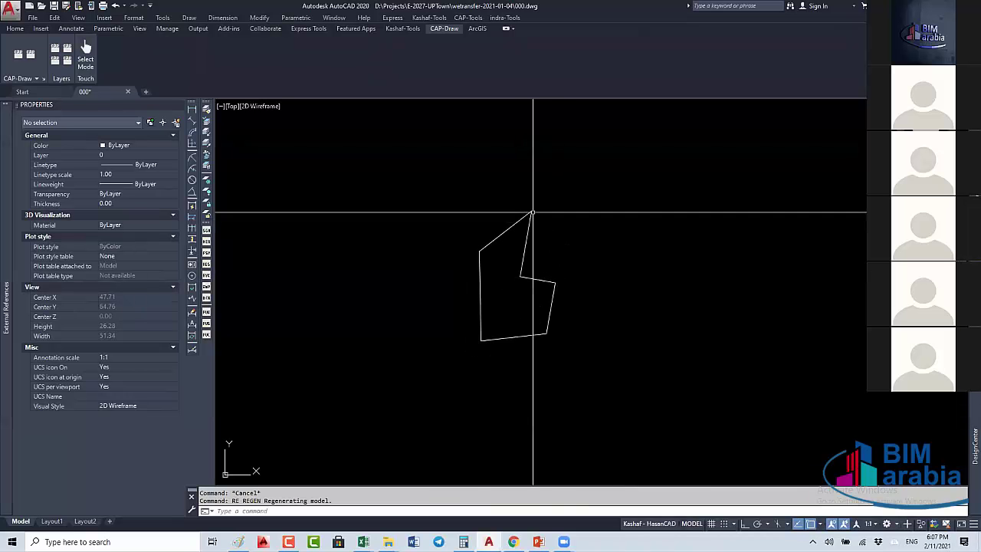
Step: Draw a rectangle tightly bounding the plate outline
key("Escape")
type("rec")
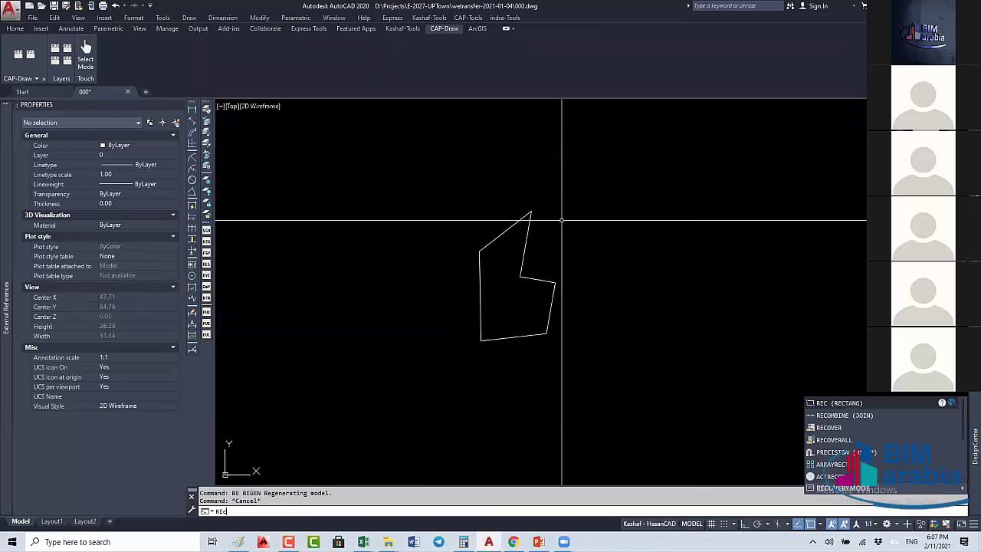
key("Return")
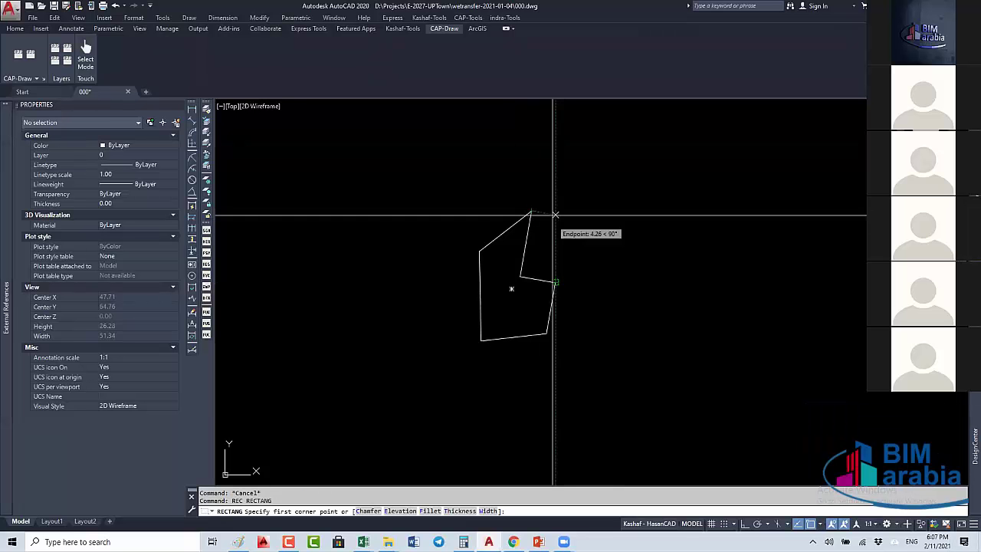
left_click(556, 212)
left_click(481, 341)
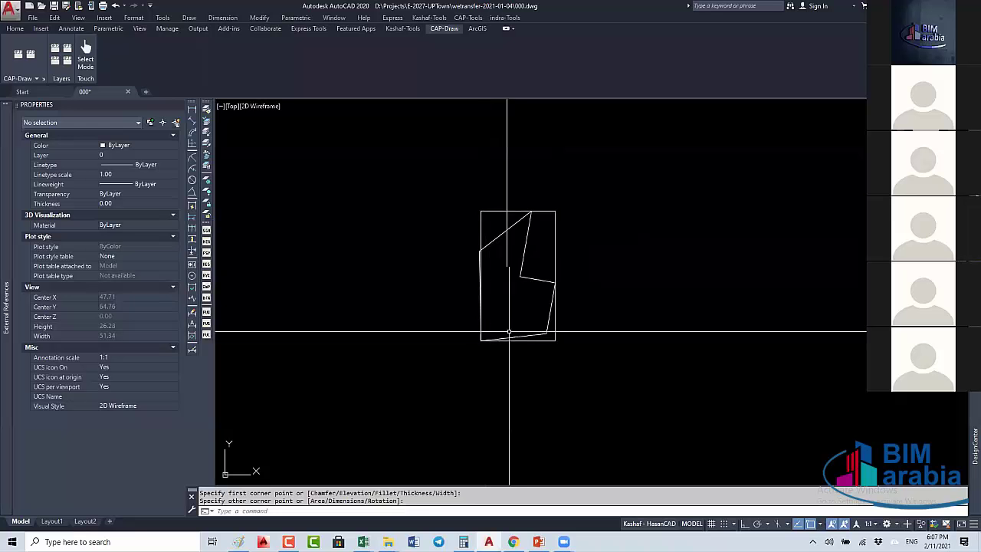
key("Escape")
type("o")
key("Return")
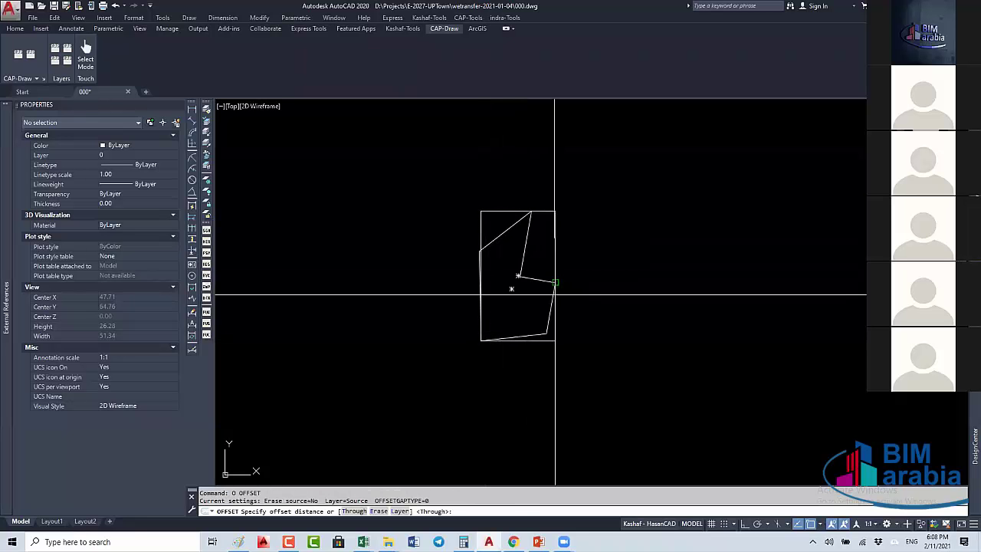
left_click(556, 282)
key("Escape")
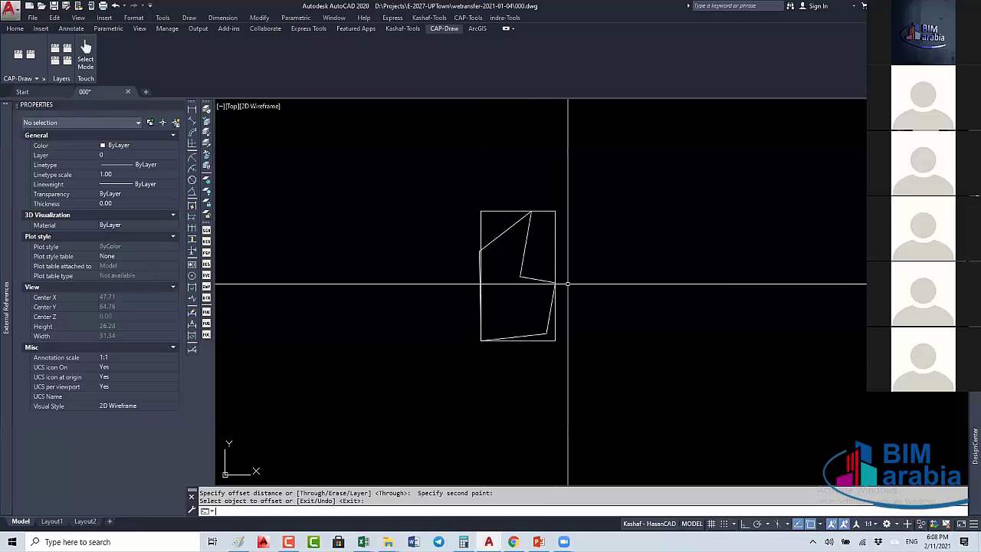
key("Escape")
key("Escape")
Step: Offset the rectangle outward three times at distance 1, then delete the tight inner one
key("Return")
type("1")
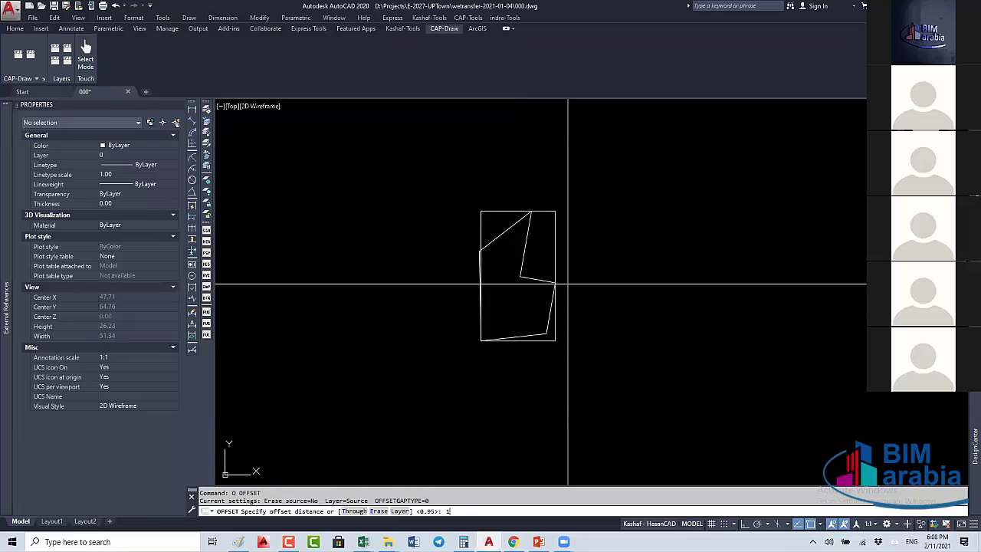
key("Return")
left_click(555, 247)
left_click(581, 246)
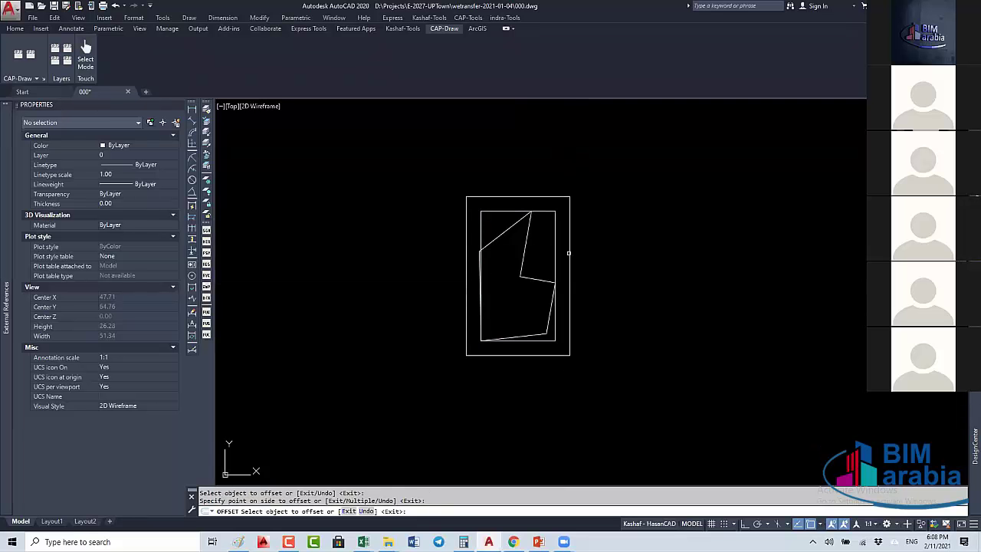
left_click(570, 254)
left_click(581, 253)
left_click(584, 255)
left_click(596, 255)
key("Escape")
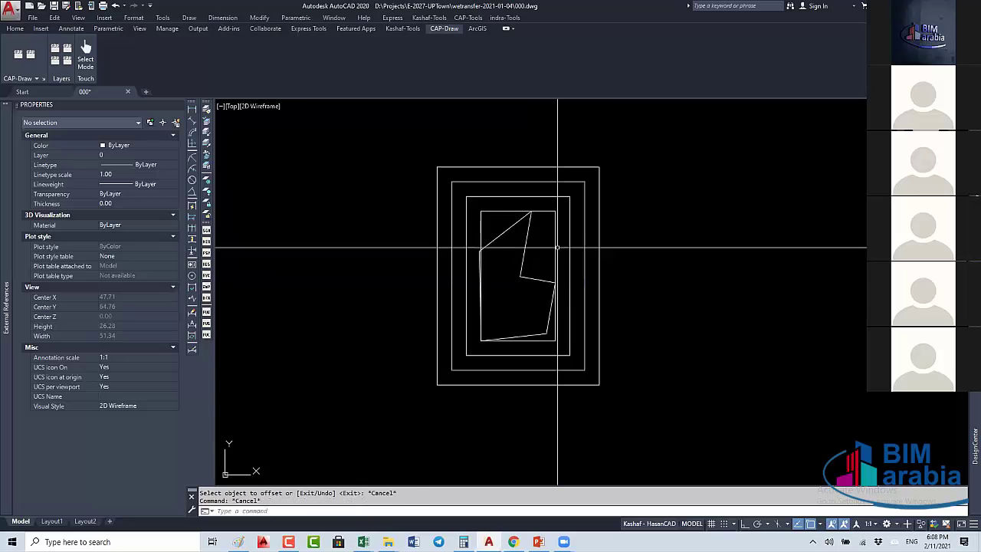
left_click(555, 250)
key("Delete")
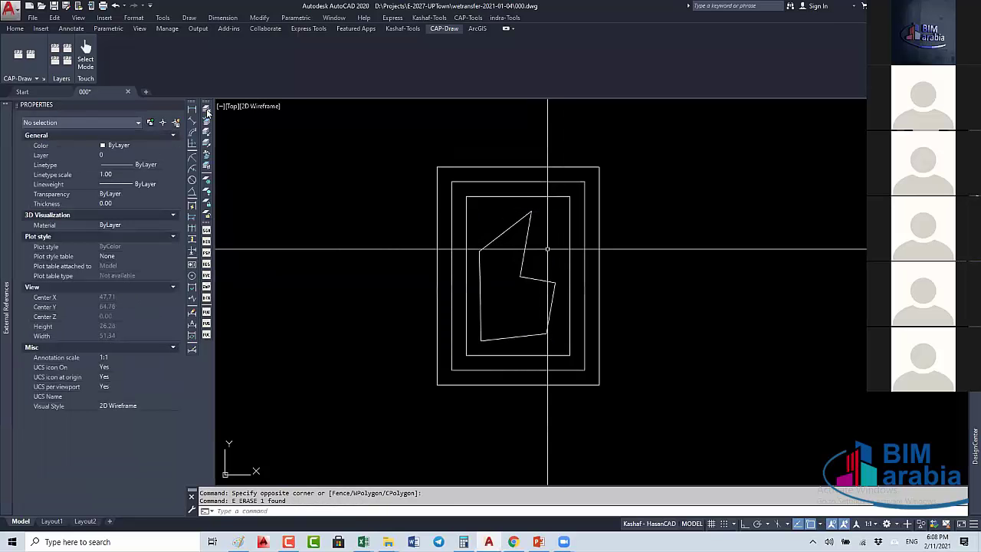
Step: Chain-dimension the right edge: 4.4743, 0.4200, 3.4683 and 0.4955
left_click(192, 108)
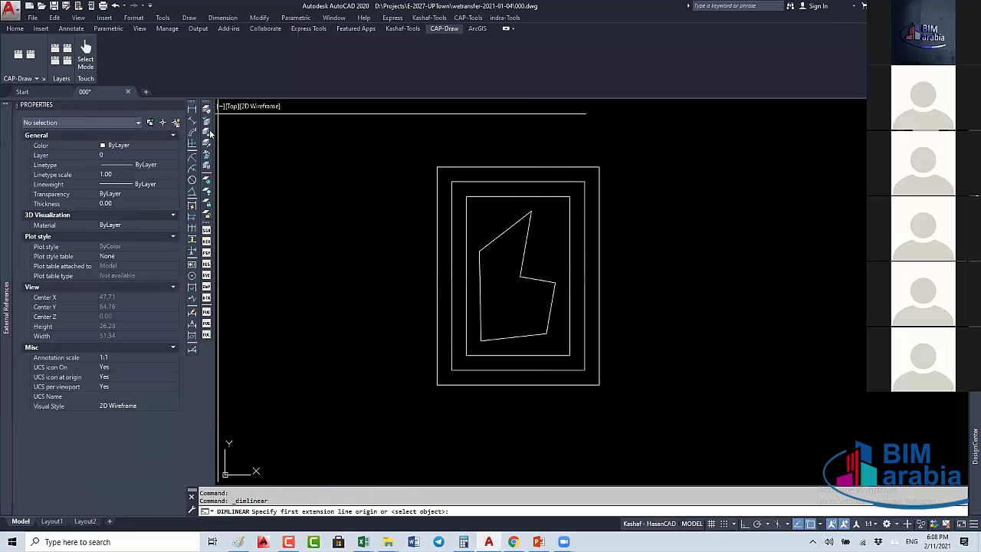
left_click(531, 212)
left_click(518, 276)
left_click(571, 259)
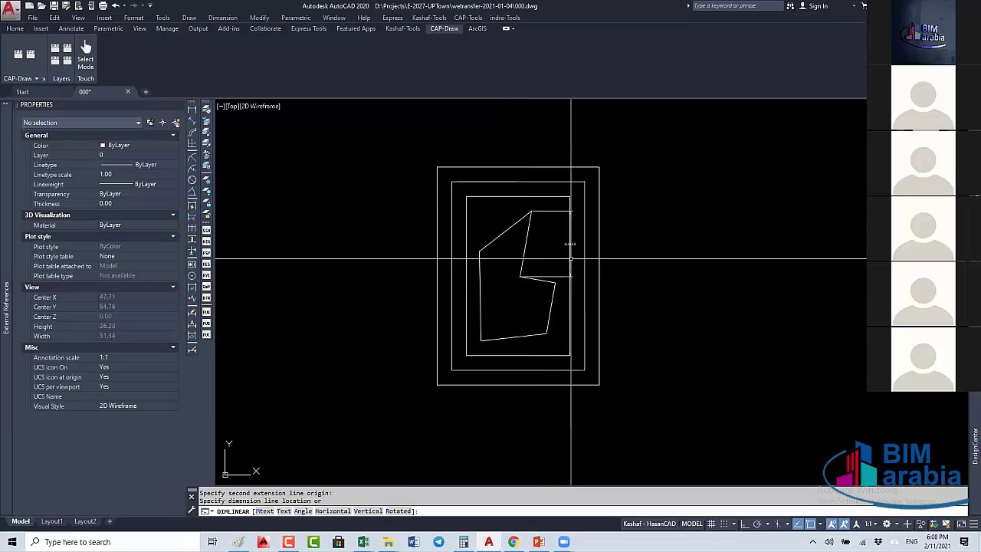
left_click(191, 229)
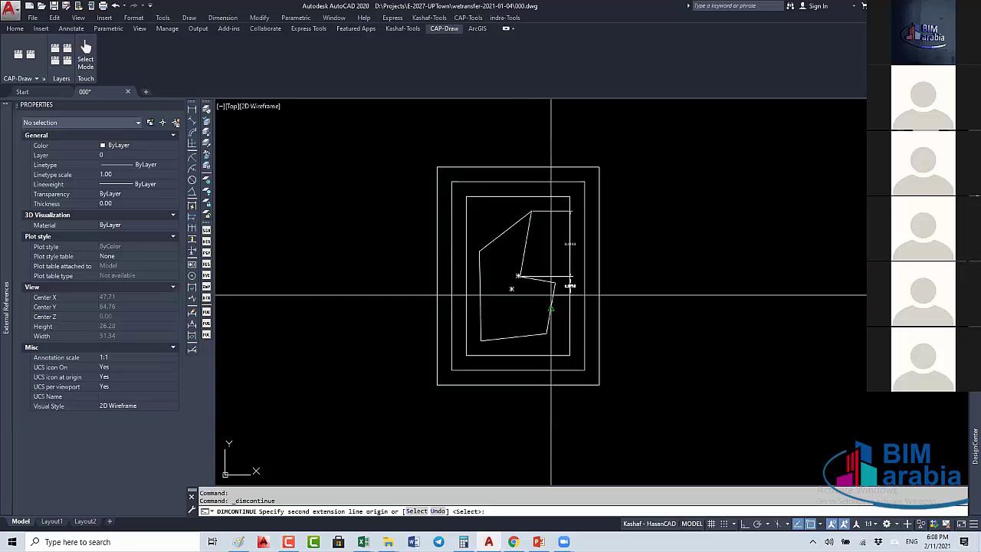
left_click(555, 282)
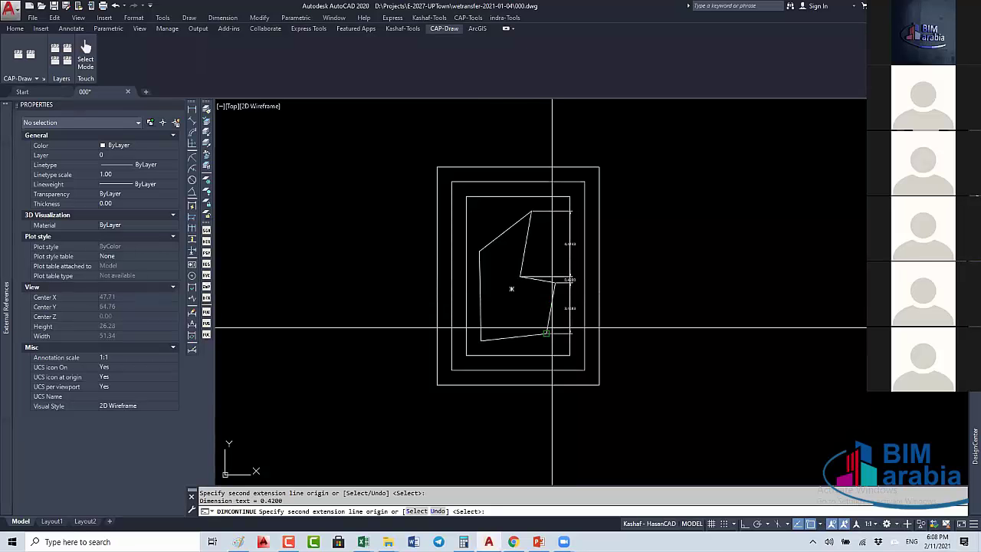
left_click(546, 333)
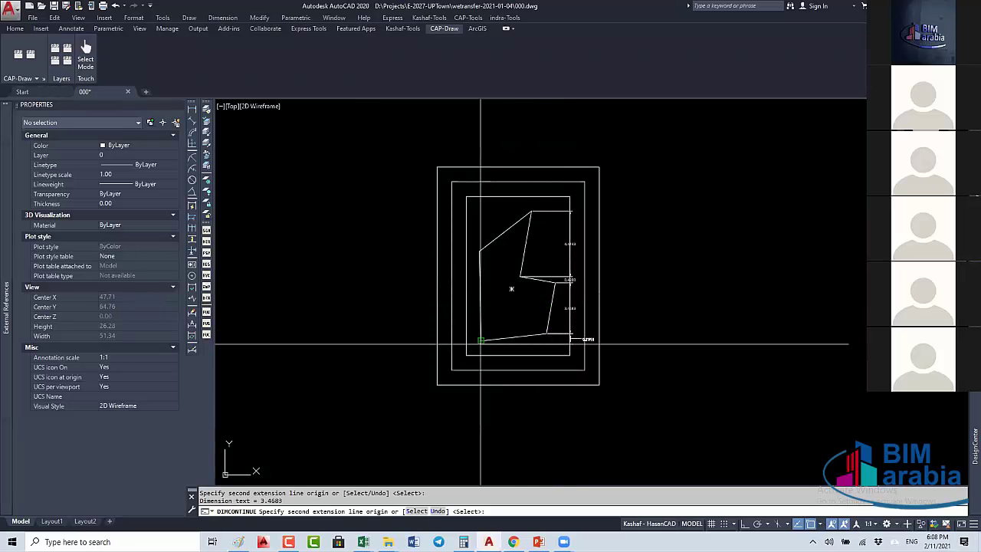
left_click(481, 340)
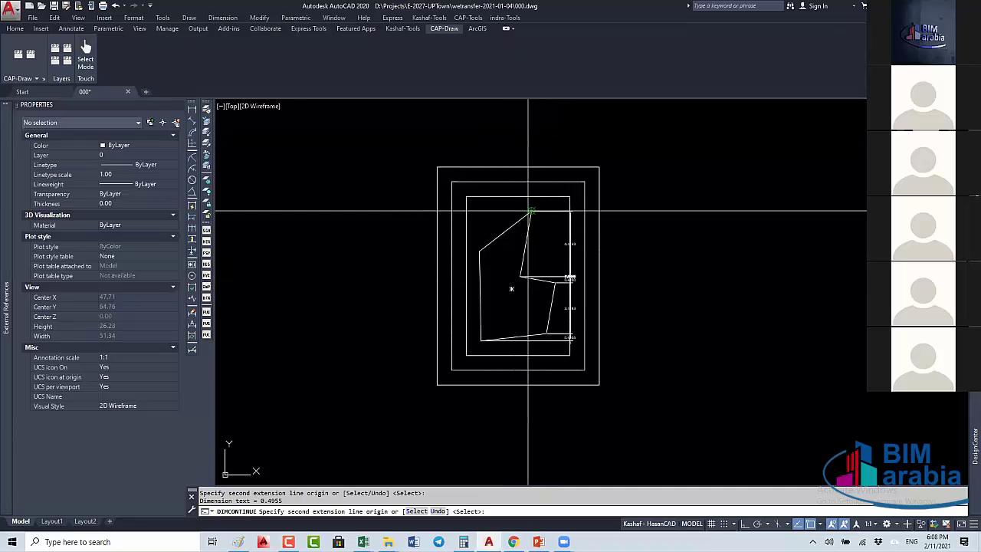
key("Escape")
Step: Select the 8.8580 overall height dimension to inspect it, then clear the selection
scroll(603, 294, "up", 5)
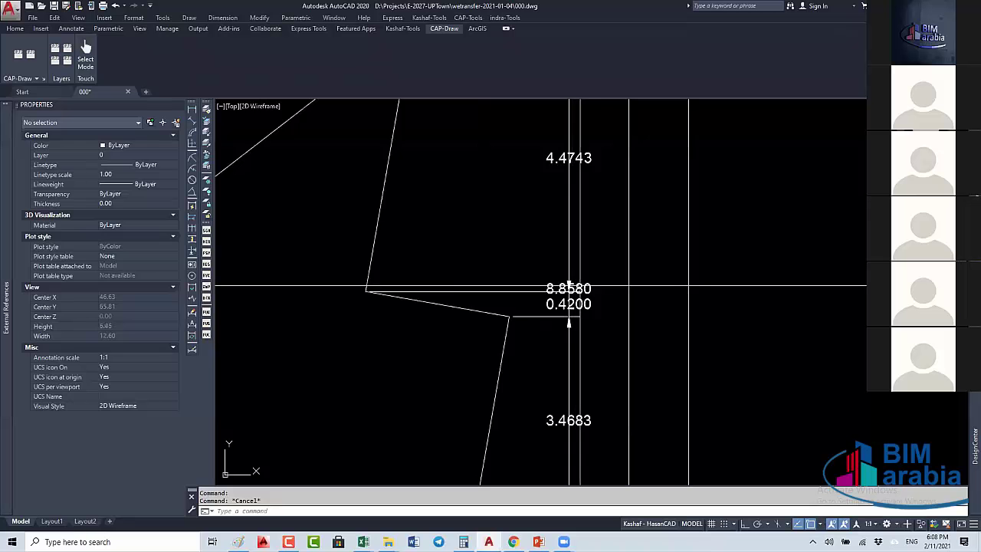
left_click(568, 288)
scroll(584, 240, "down", 4)
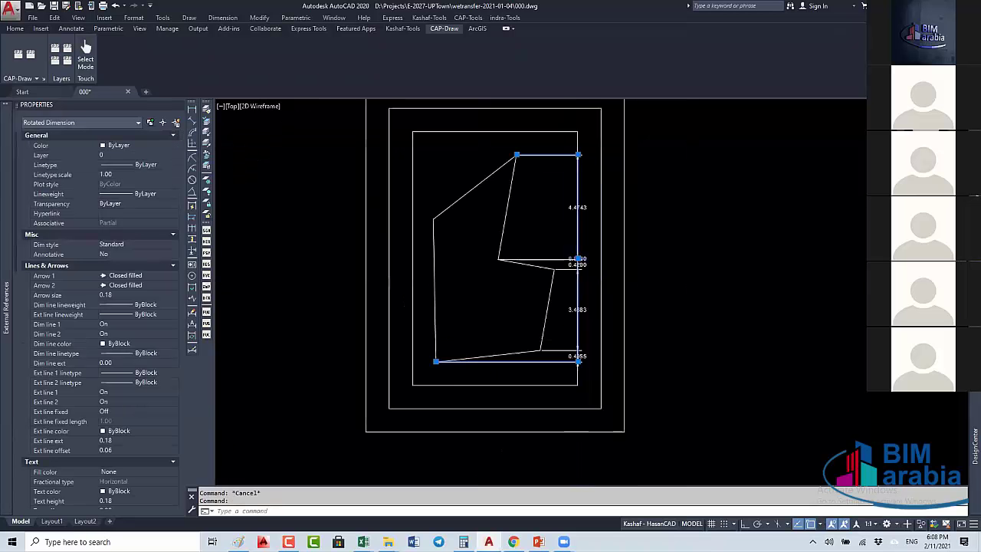
scroll(588, 188, "down", 2)
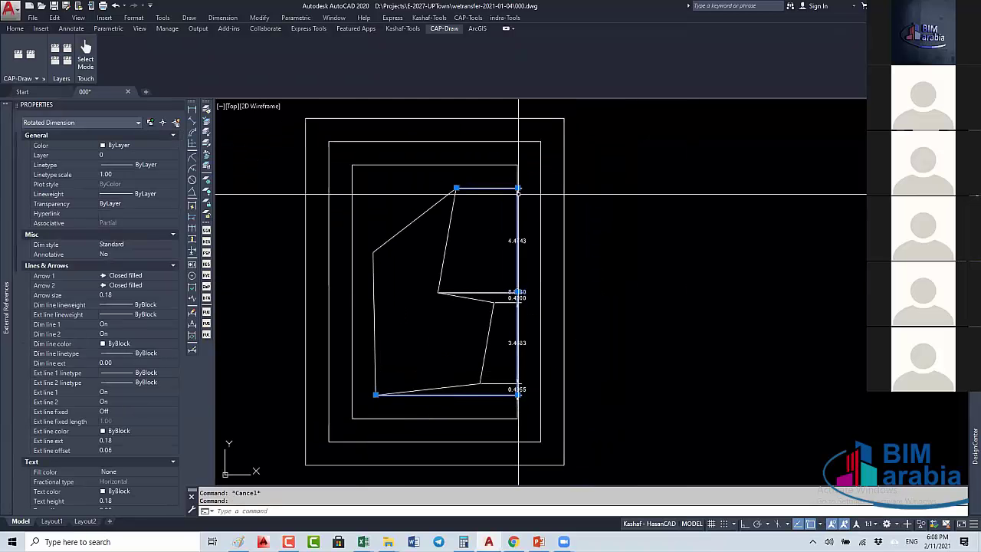
key("Escape")
left_click(504, 221)
Step: Erase the three rectangles and copy the plate with all its dimensions
left_click(569, 221)
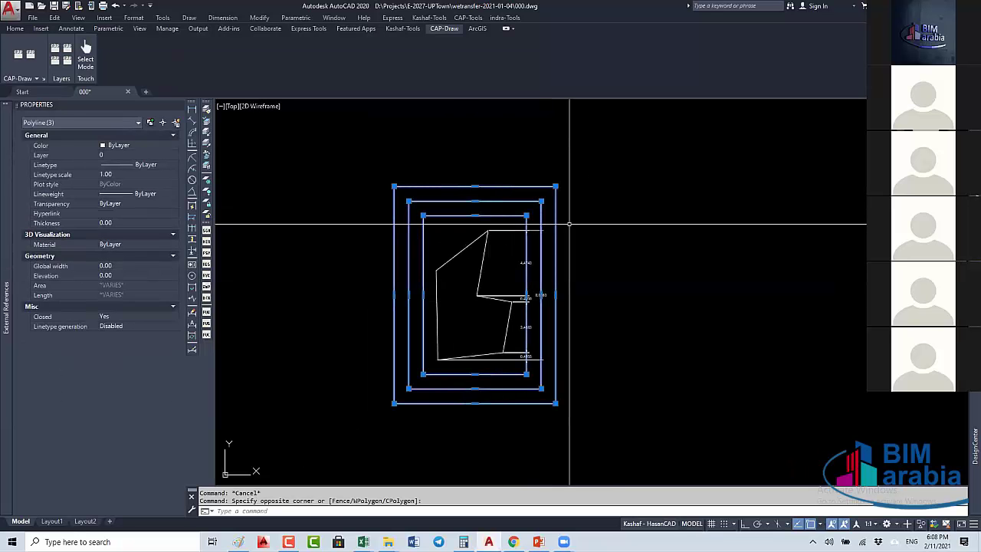
type("e")
key("Return")
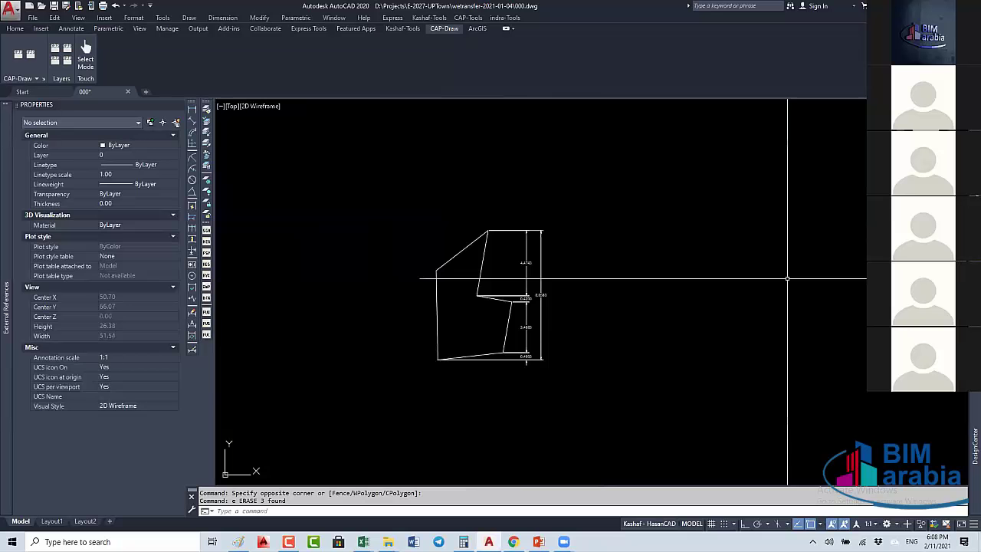
left_click(587, 186)
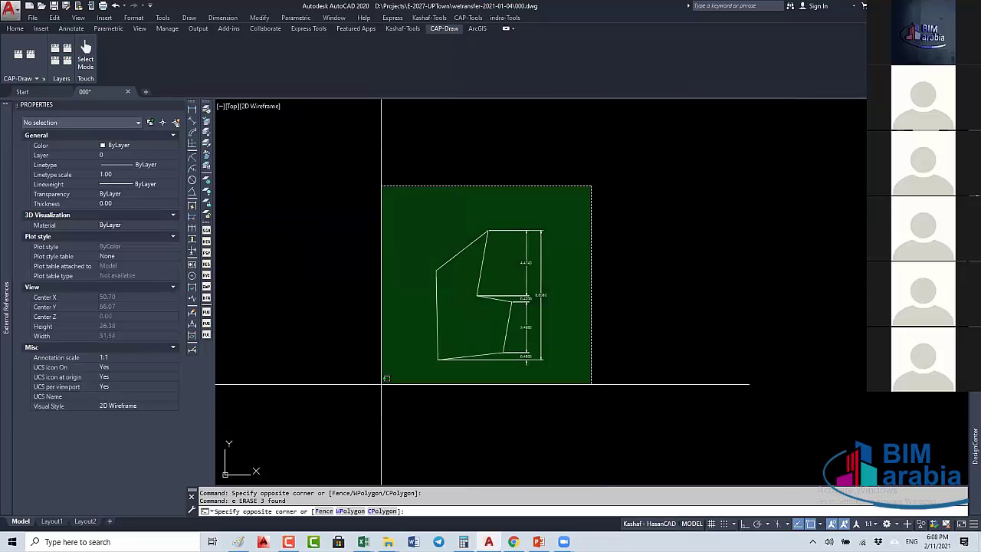
left_click(394, 375)
key("ctrl+c")
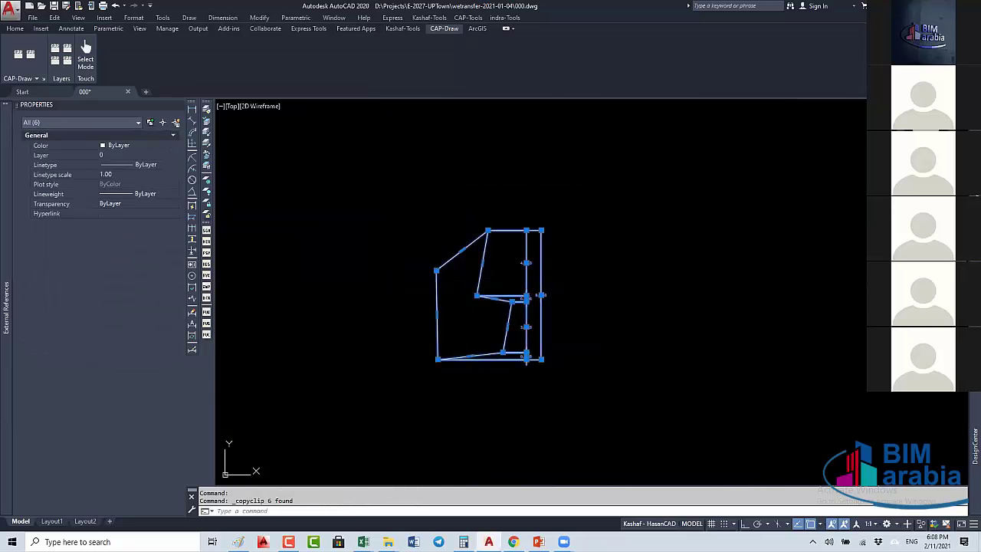
key("ctrl+v")
key("Escape")
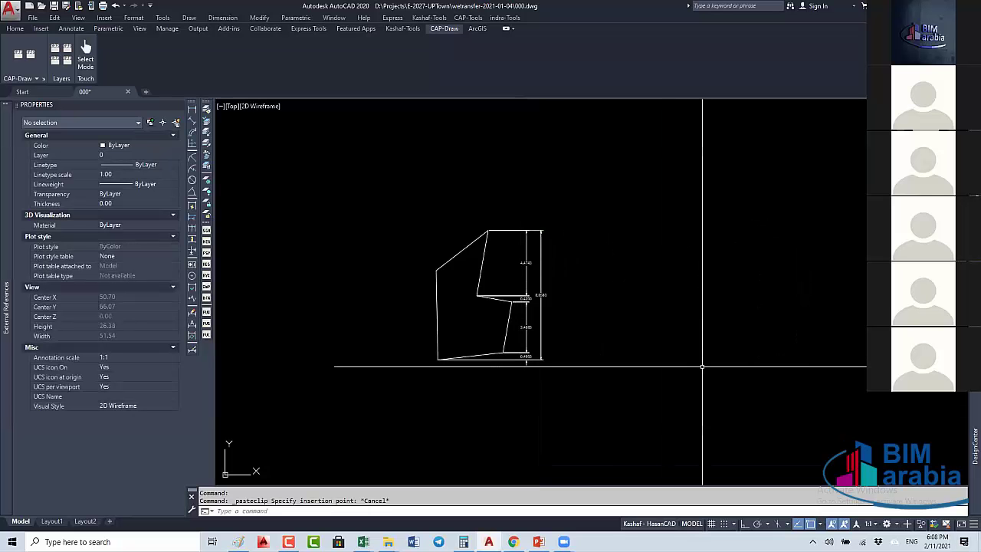
Step: Undo twice, reverting the rectangle erase and then the nested rectangles
type("yu")
key("Escape")
type("u")
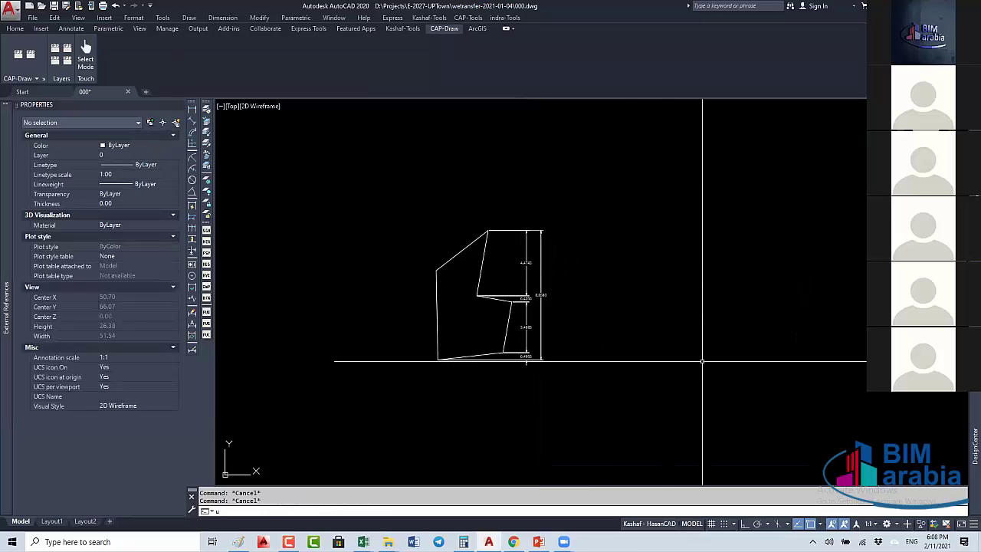
key("Return")
scroll(569, 337, "up", 2)
scroll(568, 337, "down", 2)
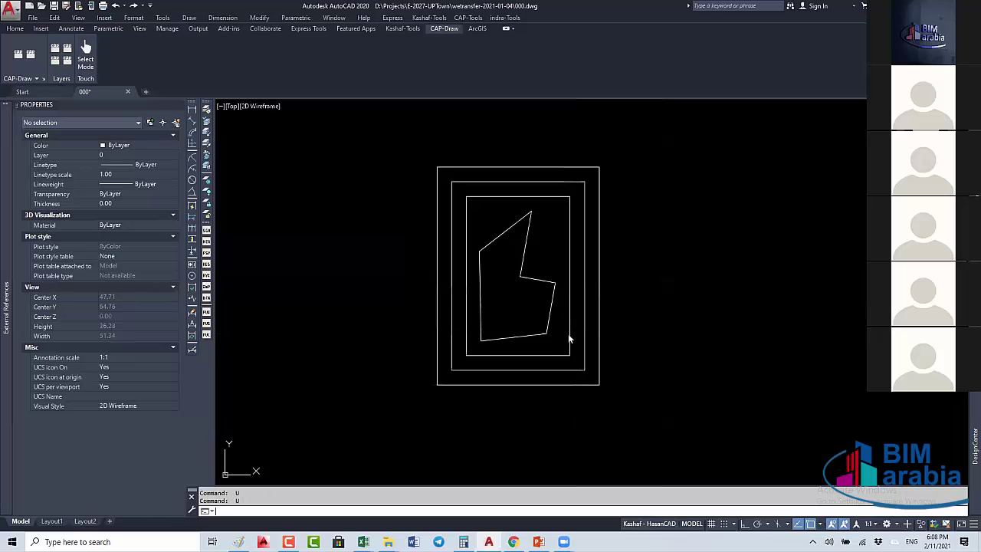
type("u")
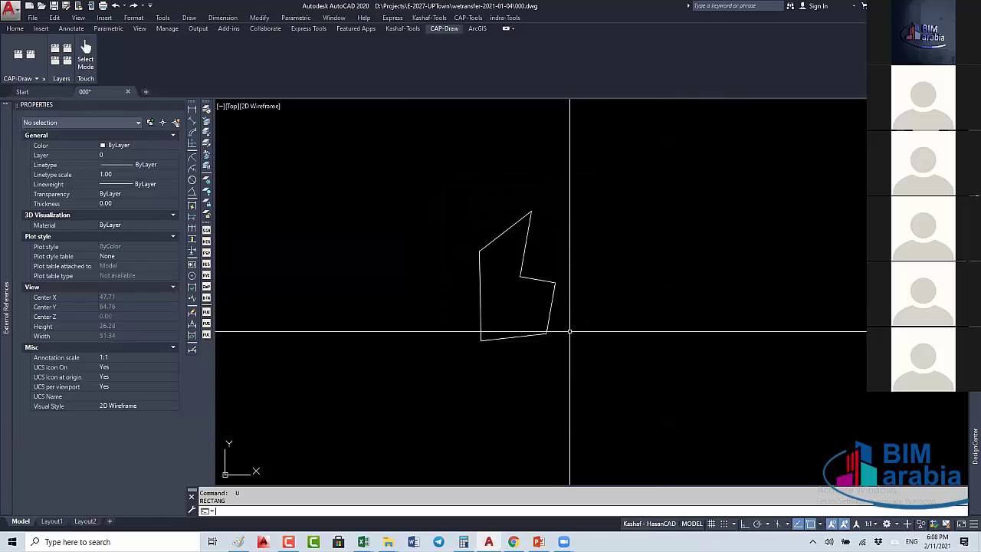
key("Return")
Step: Paste the copied dimensioned plate beside the other dimensioned plate
scroll(587, 327, "down", 7)
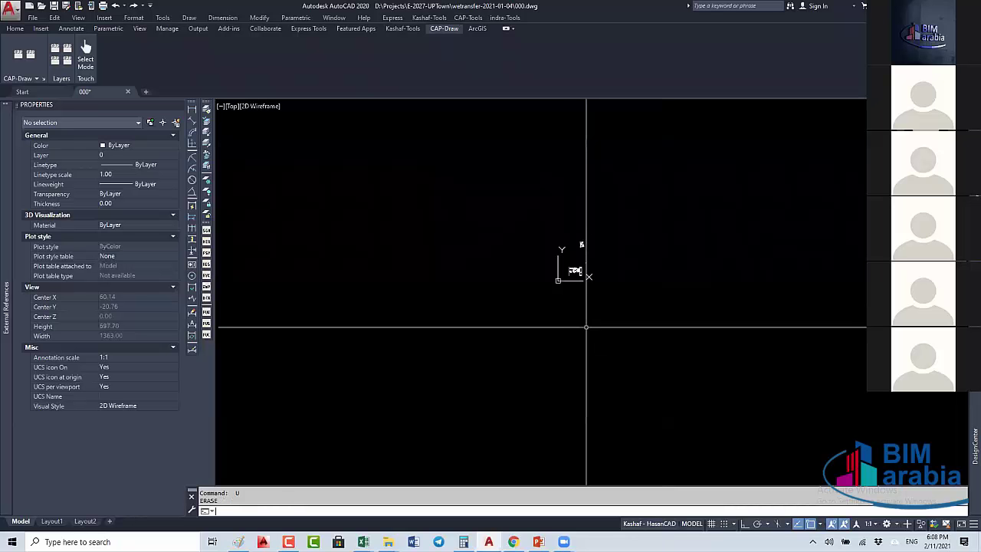
scroll(581, 333, "up", 10)
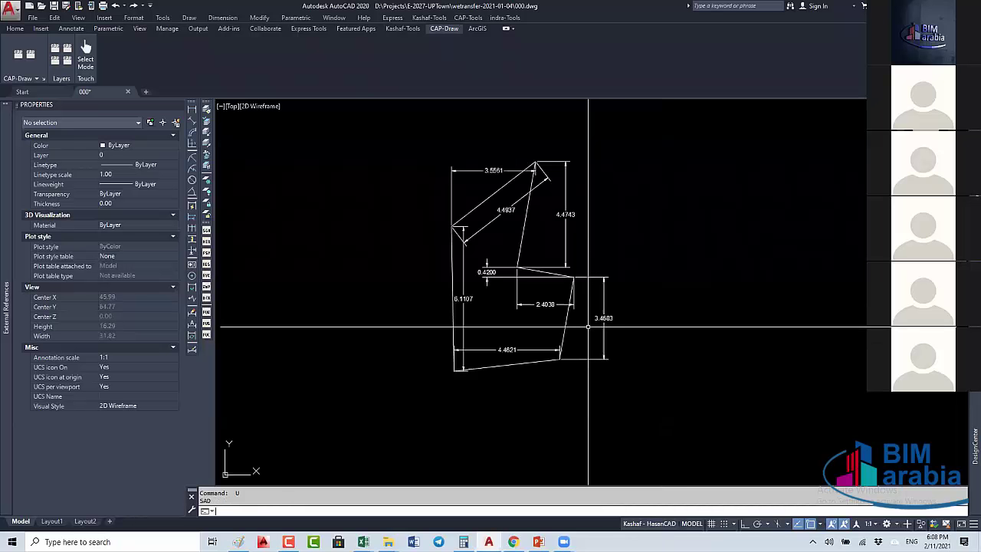
scroll(580, 333, "down", 1)
scroll(581, 333, "down", 1)
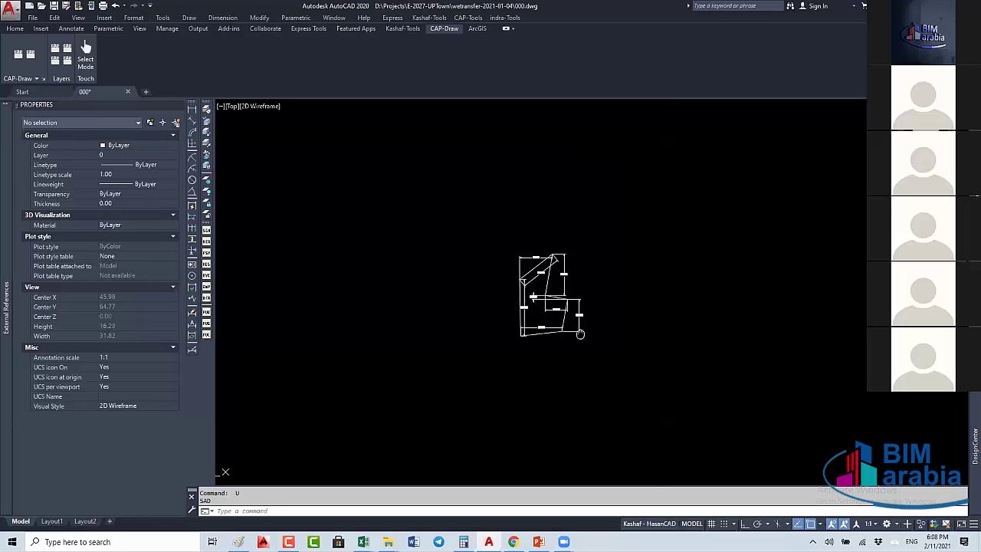
scroll(580, 334, "down", 3)
key("ctrl+v")
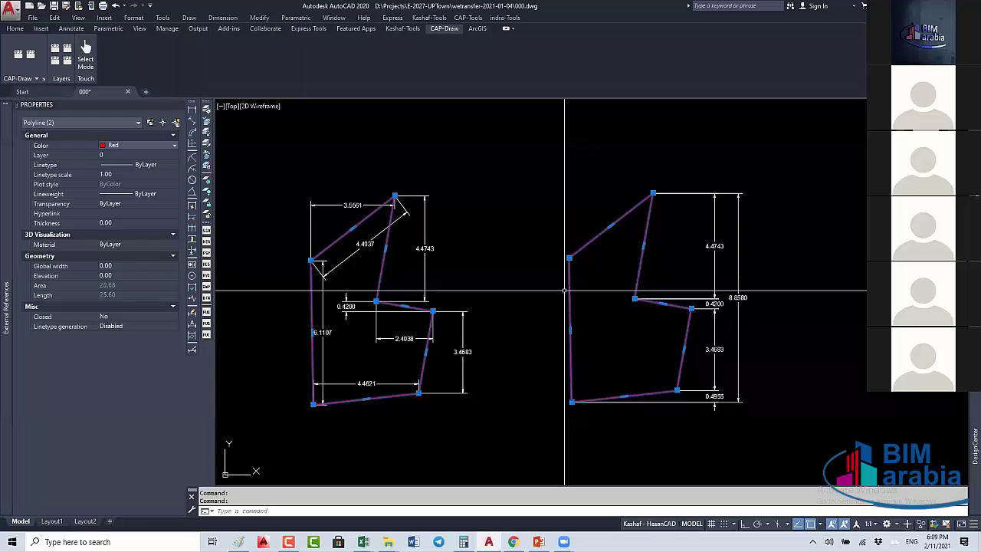
Step: Cancel the extra paste and launch DIMLINEAR from the Dimension toolbar
key("Escape")
key("Escape")
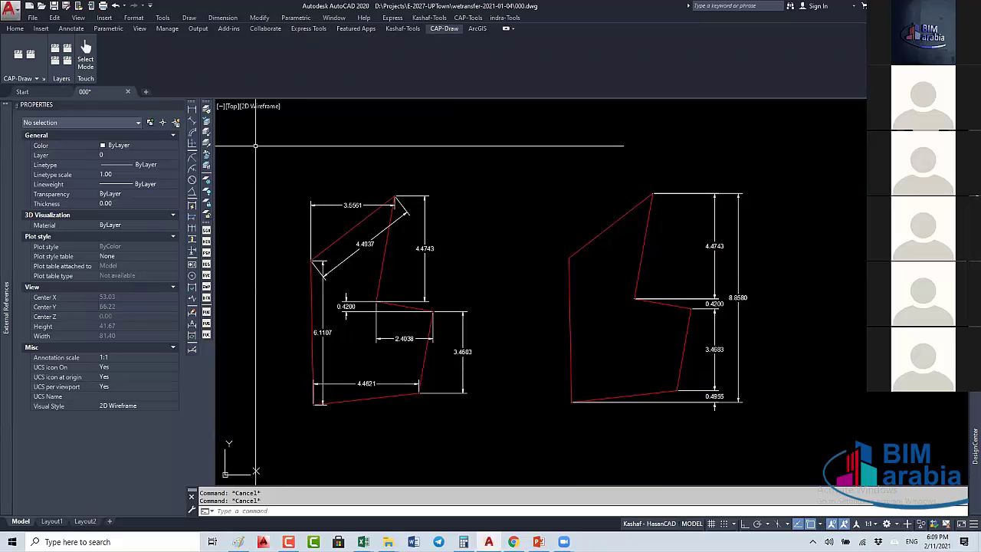
left_click(206, 139)
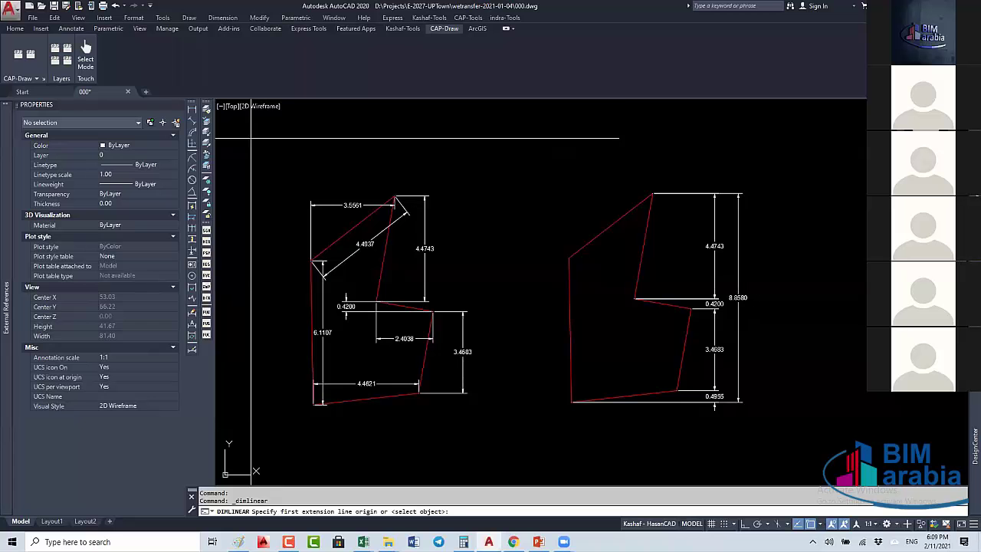
key("Escape")
key("Escape")
left_click(647, 421)
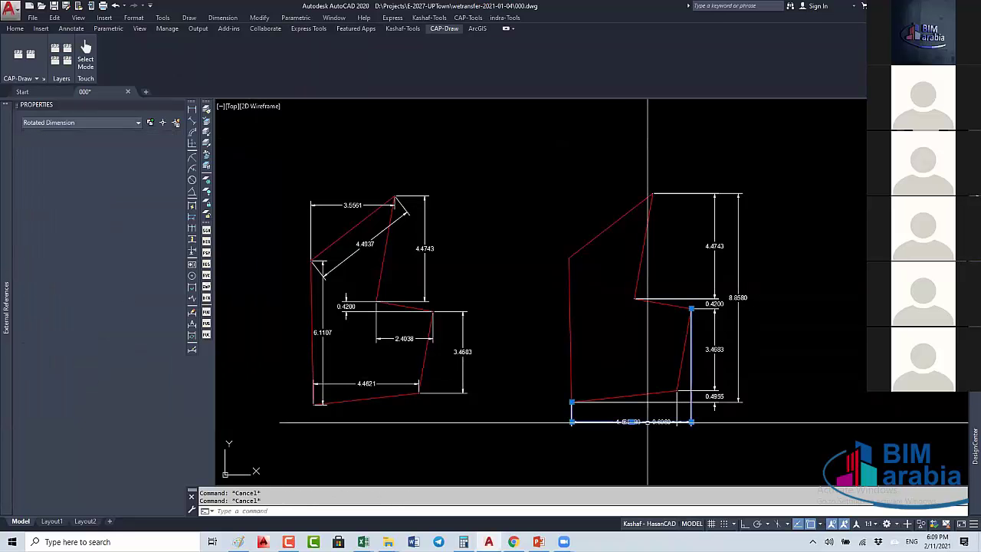
left_click(691, 422)
left_click(691, 442)
key("Escape")
key("Escape")
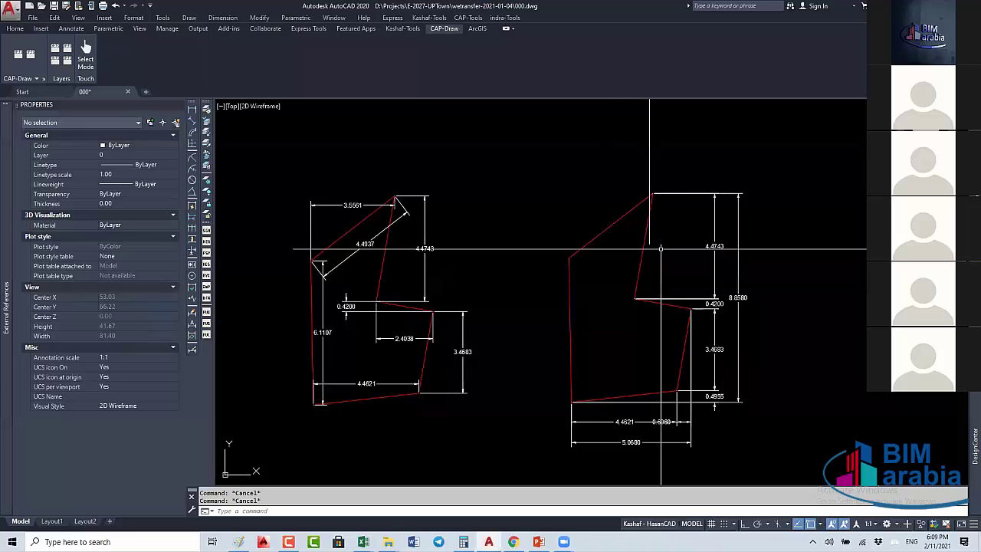
type("1")
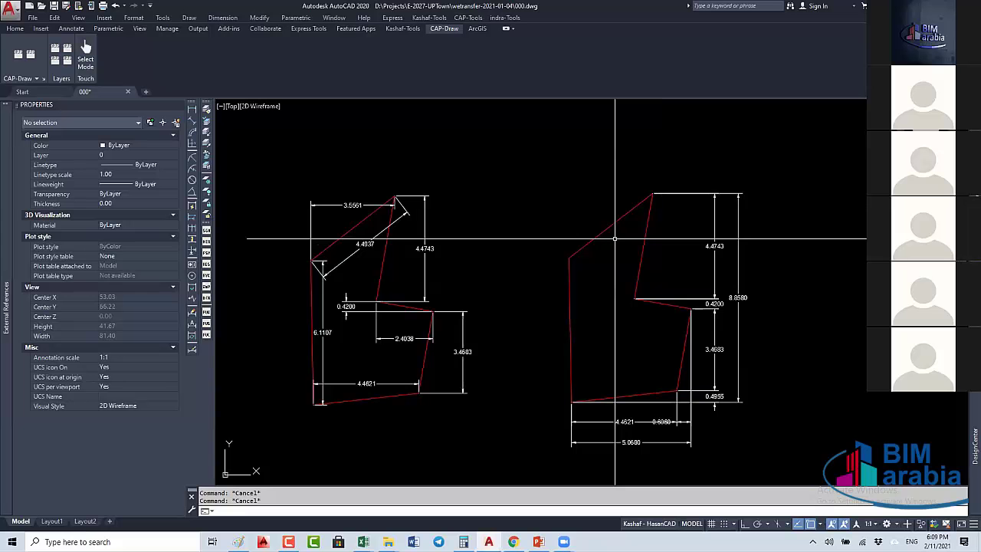
type("lradet")
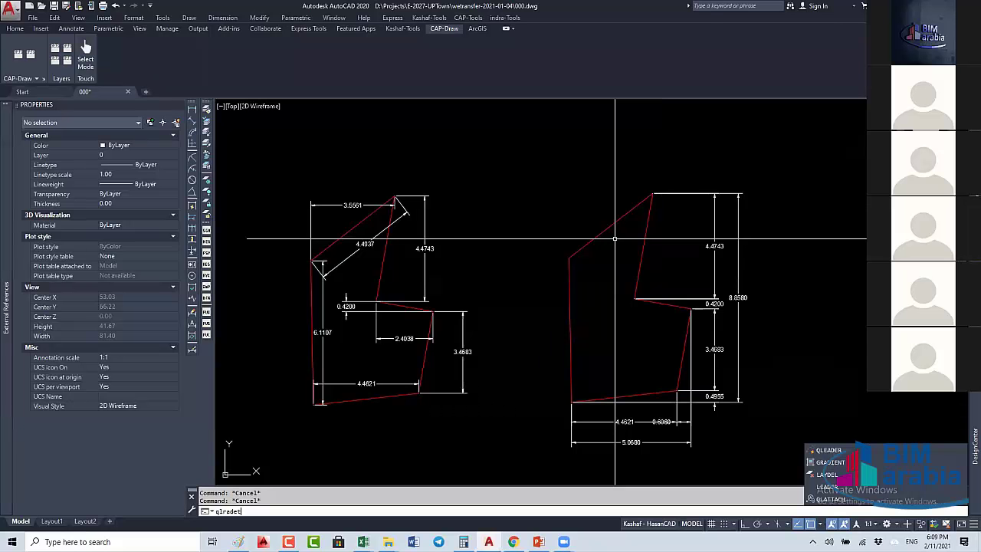
Step: Draw a quick leader from inside the right plate to a horizontal landing, with Ortho on
key("BackSpace")
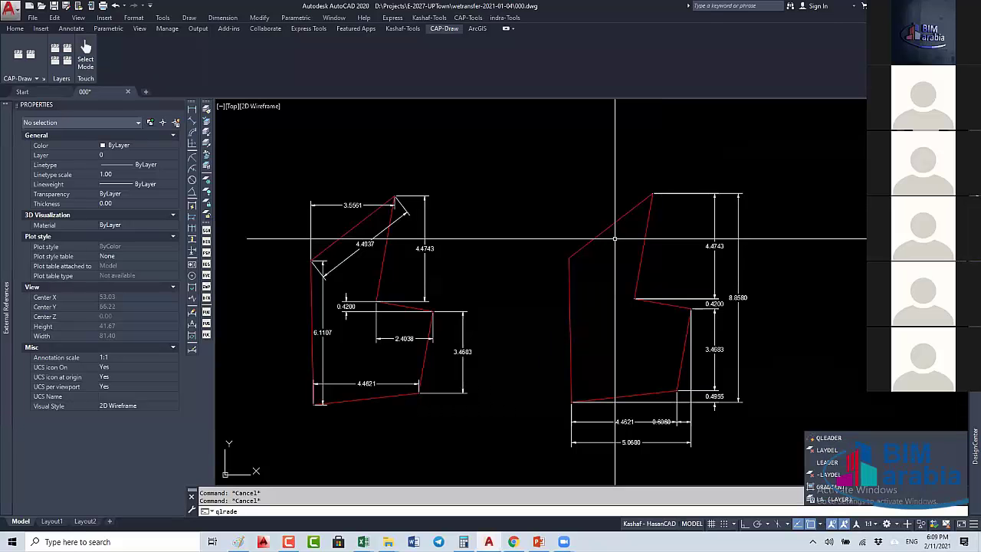
key("Return")
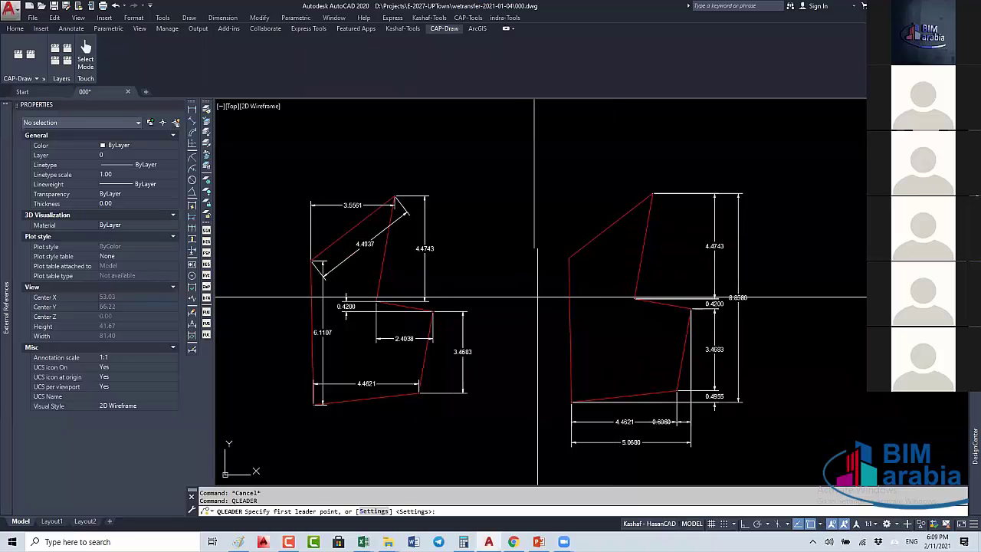
left_click(562, 220)
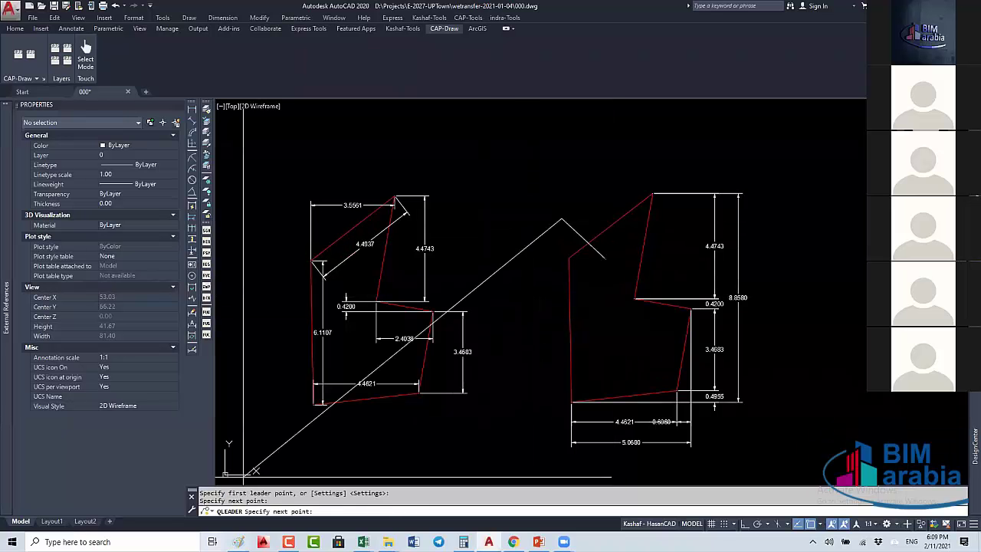
key("F8")
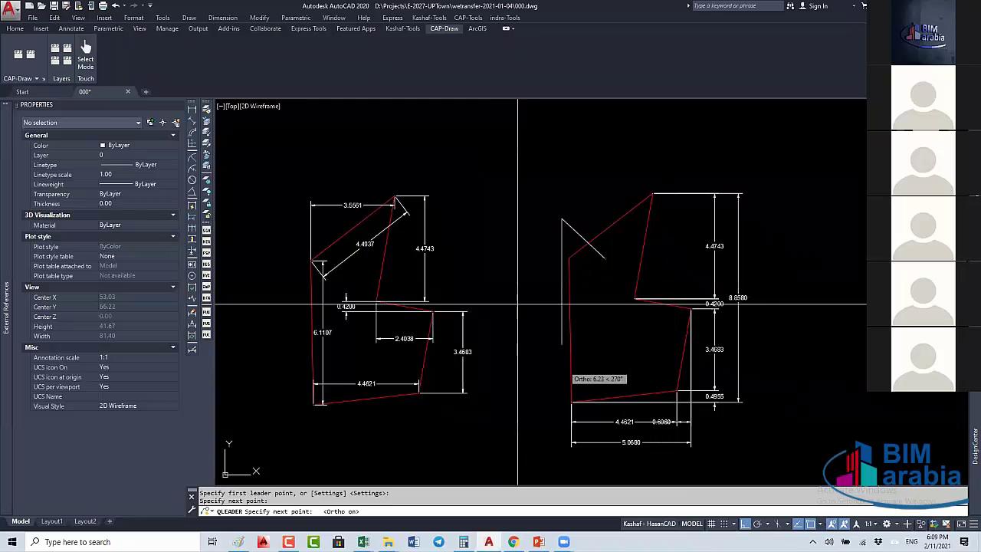
left_click(489, 239)
key("Escape")
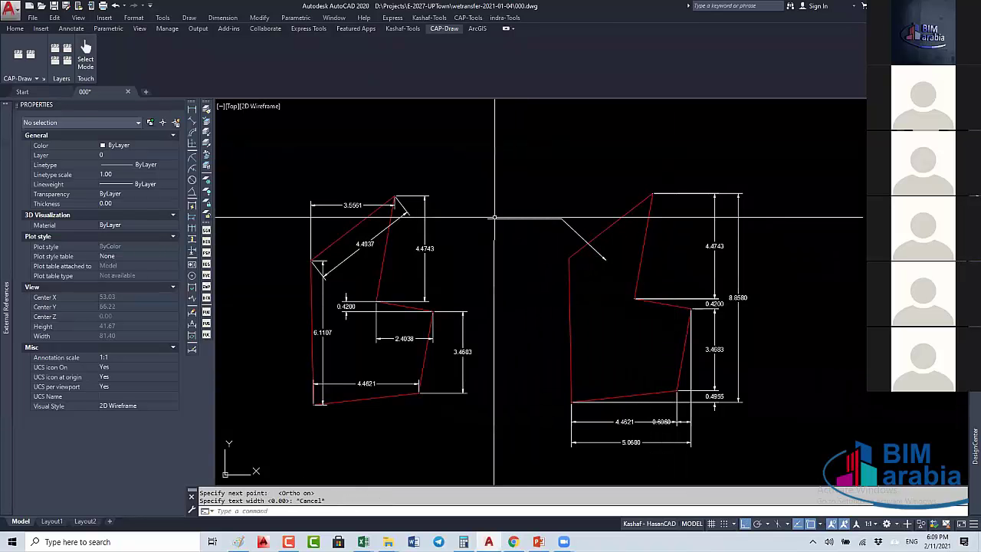
Step: Add a multiline text label '30MM GI STEEL PLTE' in all capitals at the leader landing
type("t")
key("Return")
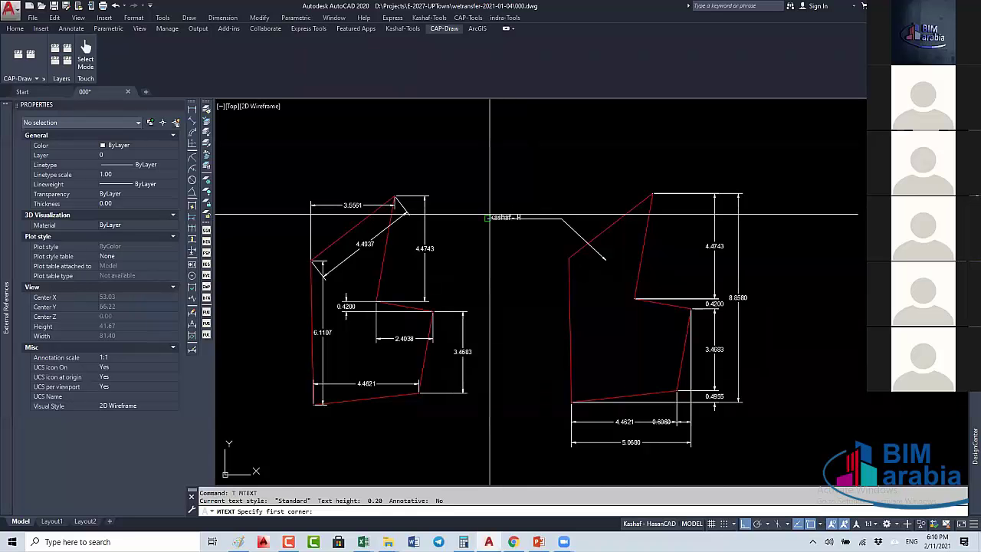
left_click(489, 217)
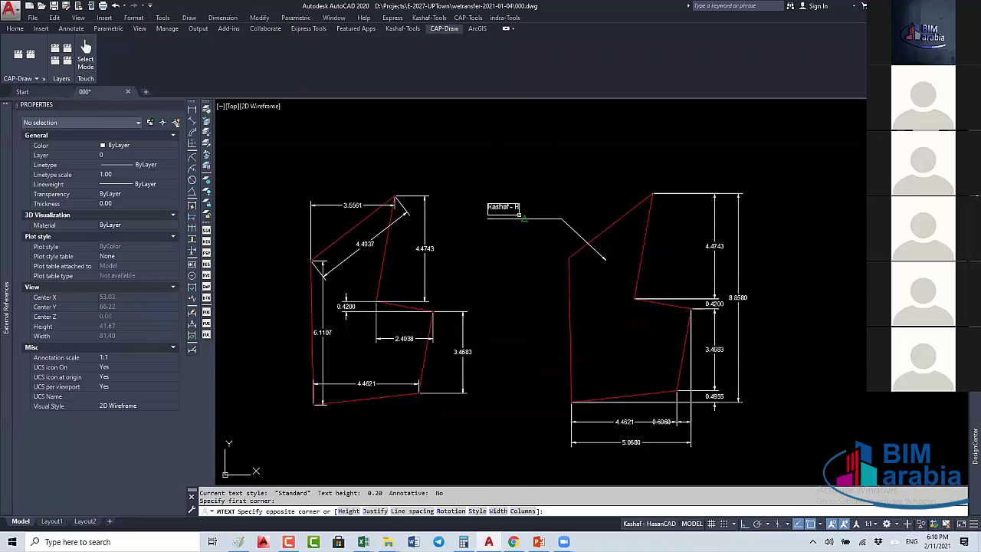
left_click(542, 241)
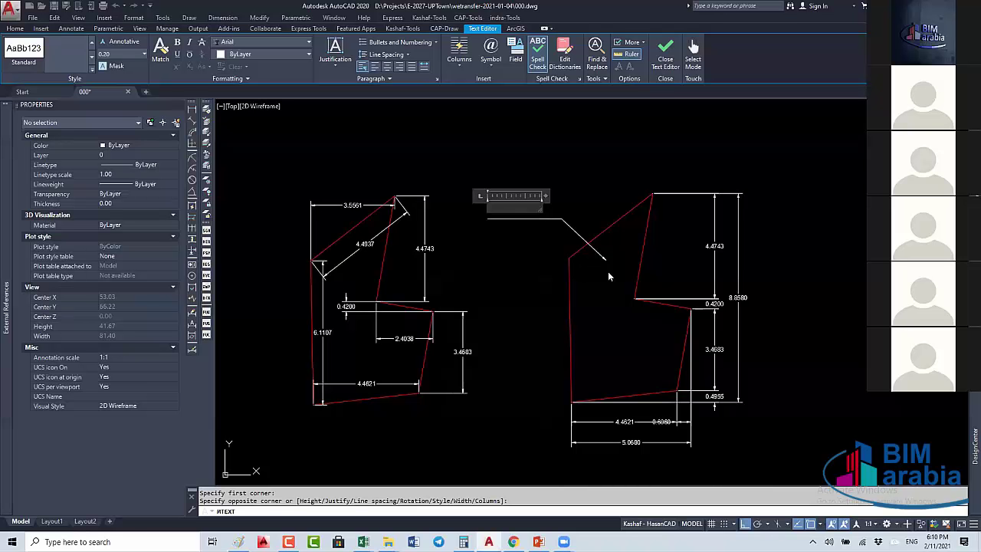
type("30")
type("mm")
type(" G")
type("l steel")
type("p")
type("IPE")
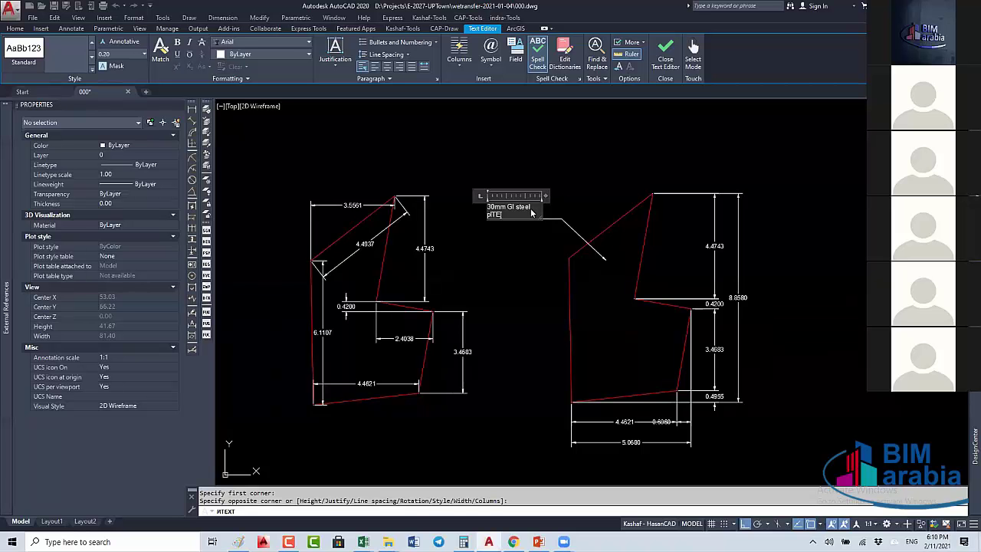
left_click_drag(537, 215, 563, 211)
key("ctrl+a")
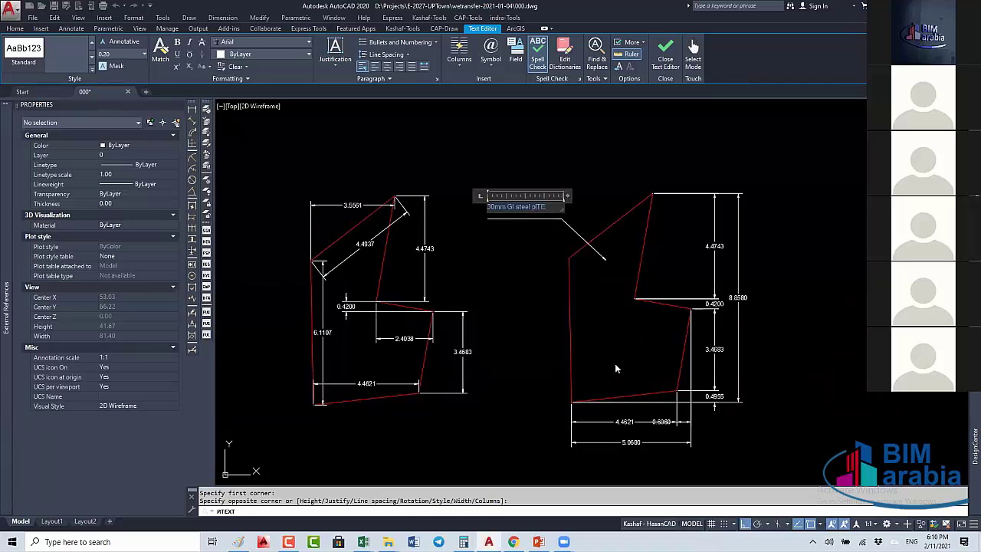
right_click(619, 374)
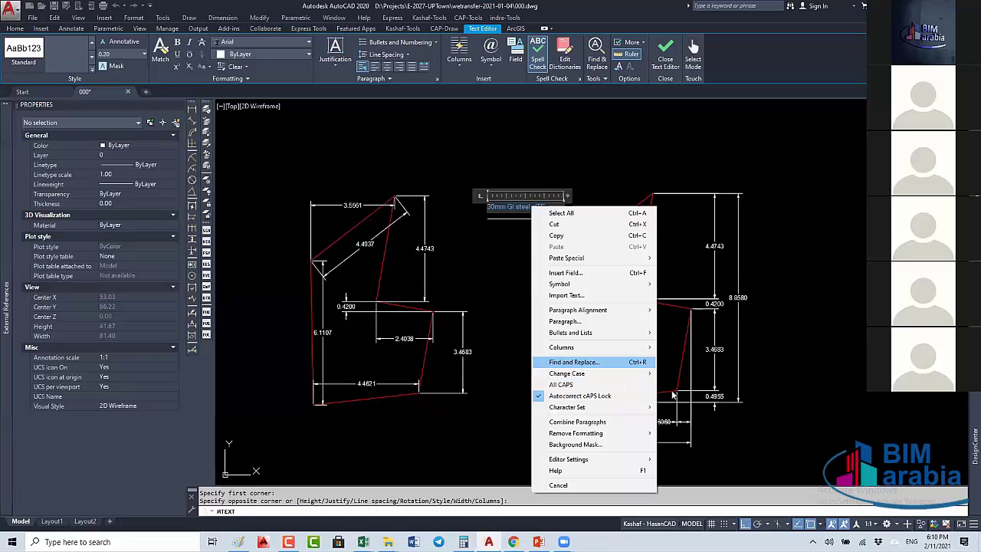
mouse_move(567, 373)
left_click(687, 373)
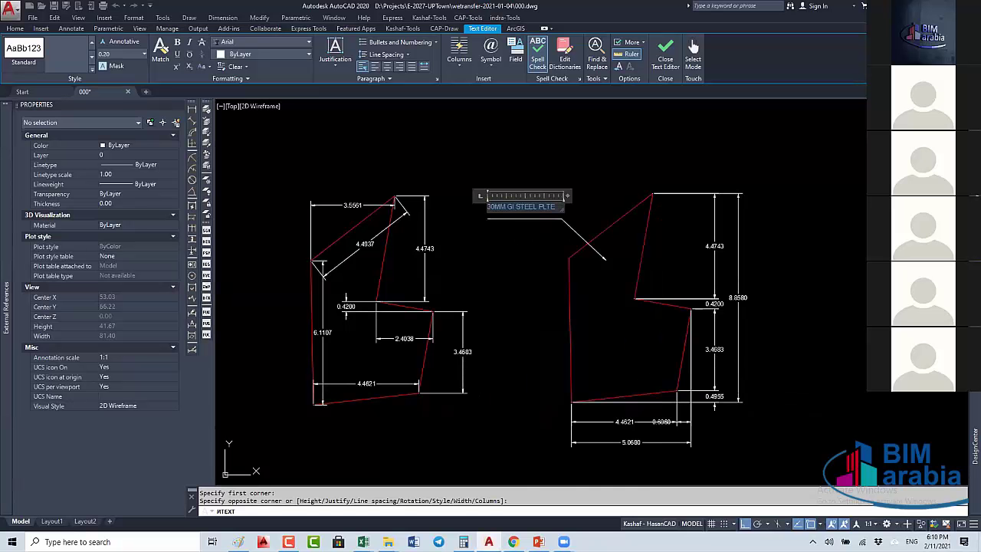
left_click(530, 247)
Step: Move the label slightly lower beside the leader
key("Escape")
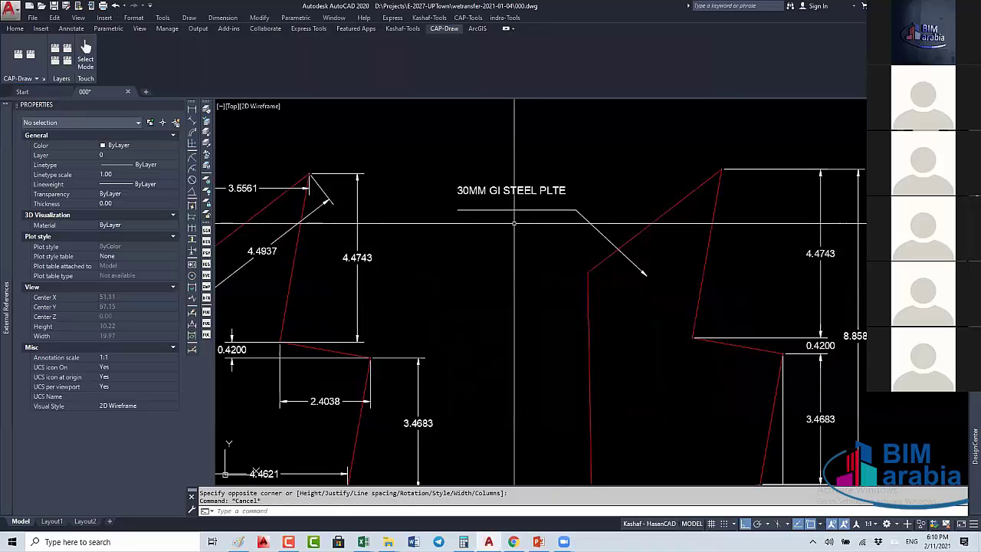
scroll(502, 242, "down", 2)
type("m")
key("Return")
left_click(511, 209)
key("Return")
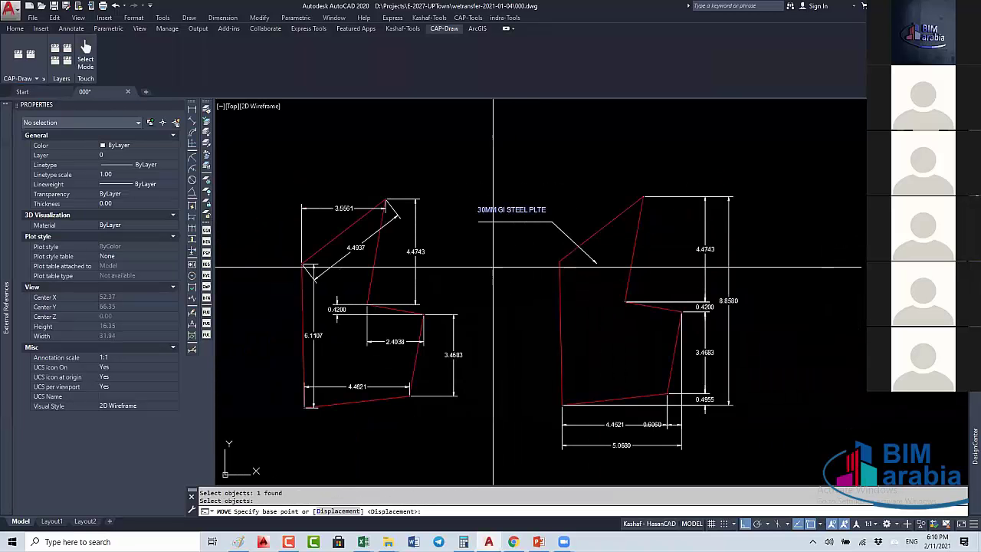
left_click(492, 270)
left_click(494, 274)
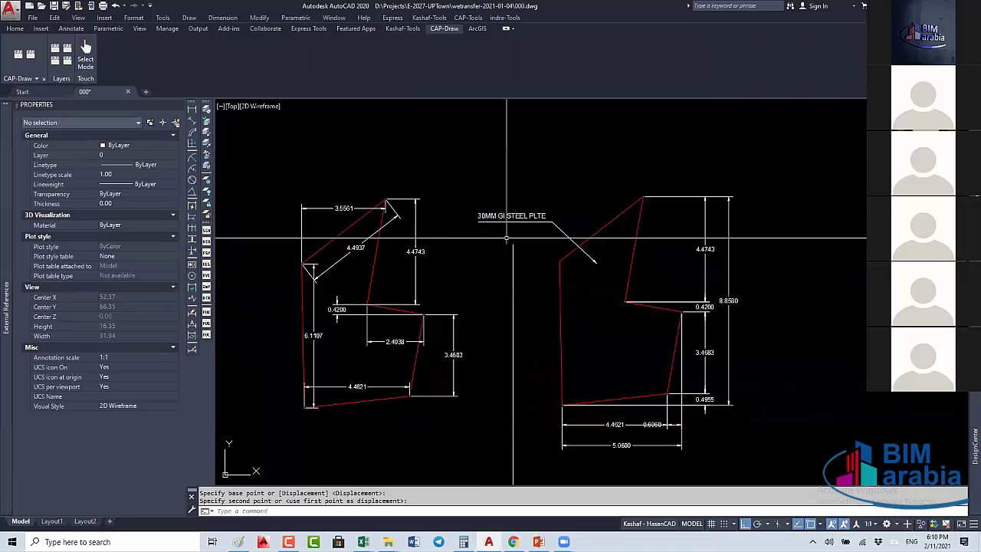
middle_click_drag(566, 351, 560, 317)
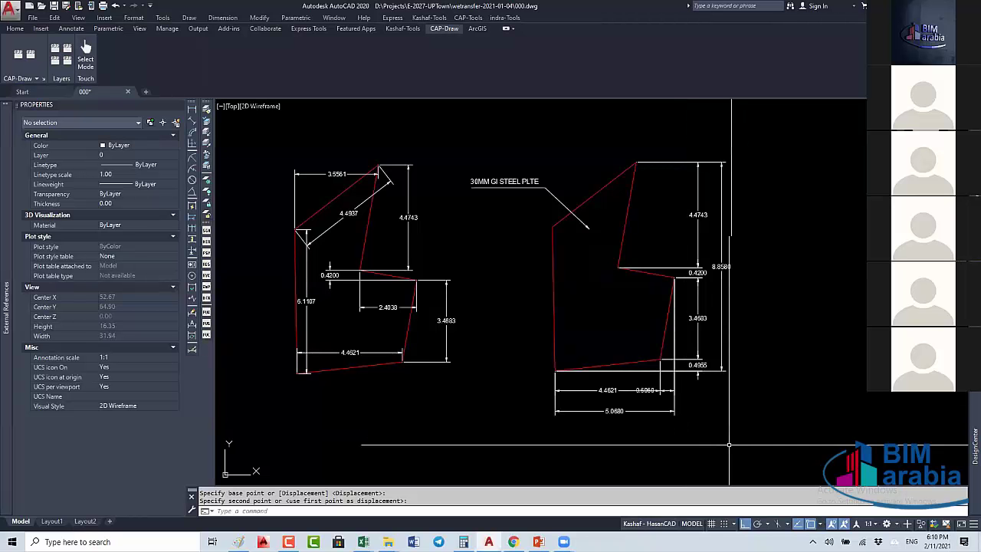
Step: Create a multiline text title 'DTEEL PLATE DETAILS' in a box below the right plate
key("Escape")
type("t")
key("Return")
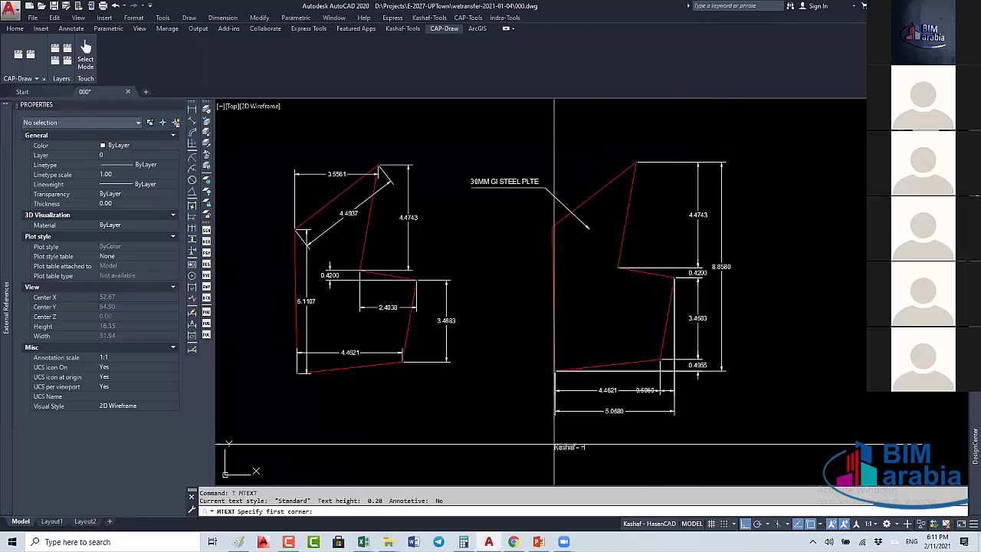
left_click(551, 443)
left_click(733, 478)
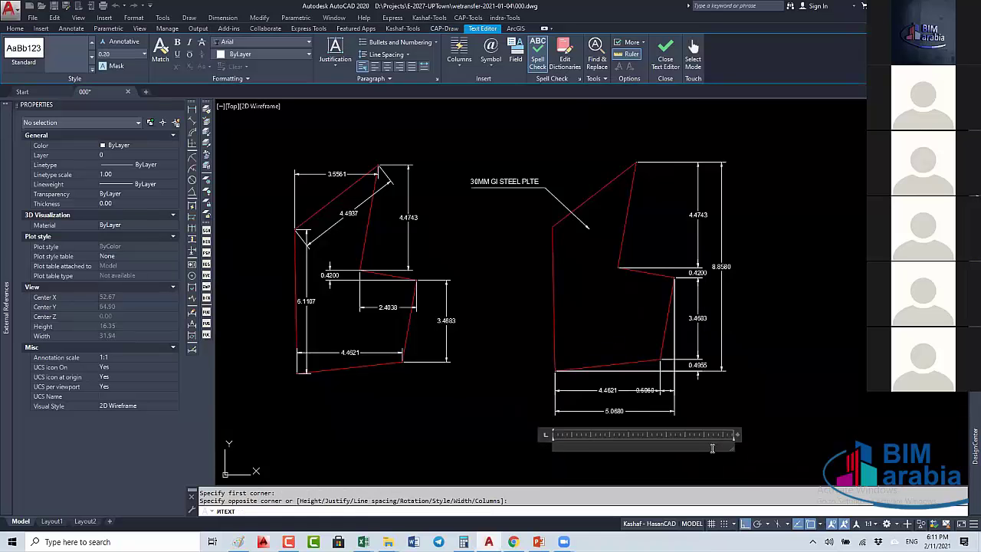
type("DTE")
type("EL PLATE DETAILS")
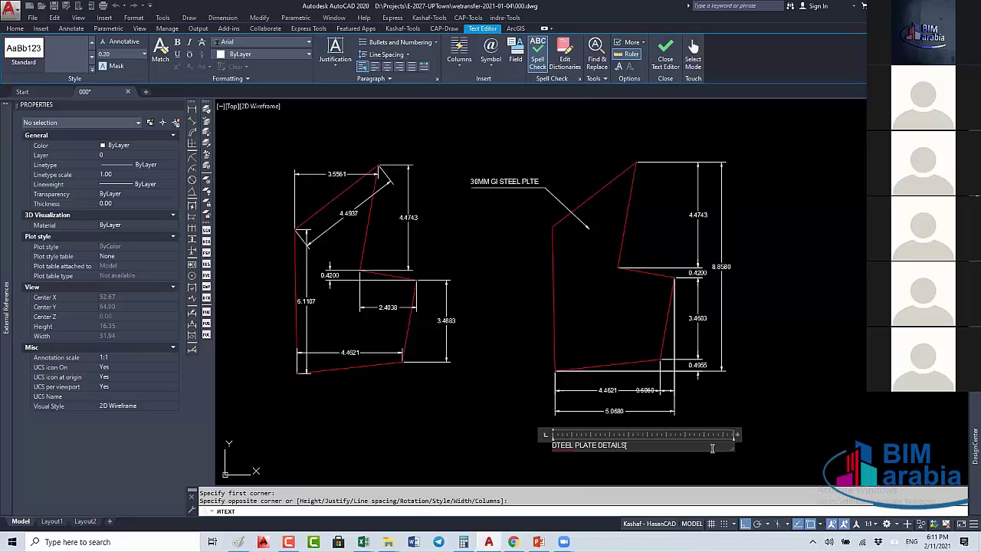
left_click(587, 454)
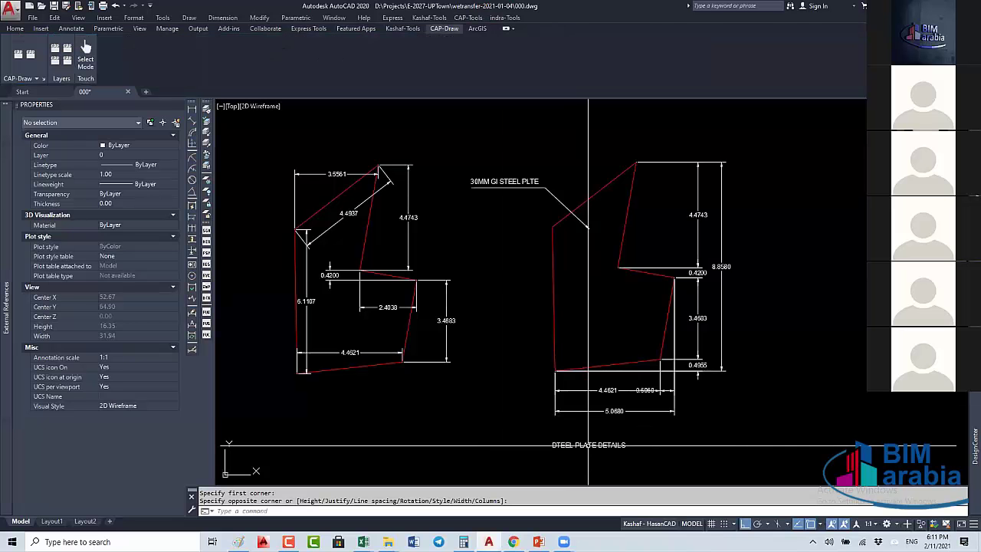
Step: Delete the title, restore it with undo, then briefly reopen it for editing and recentre the view
key("Escape")
left_click(588, 444)
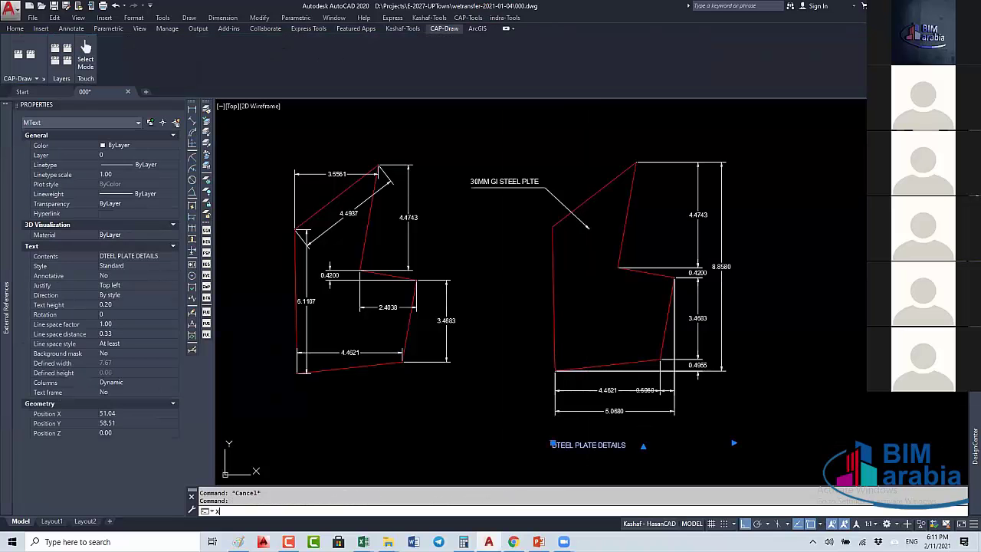
key("Delete")
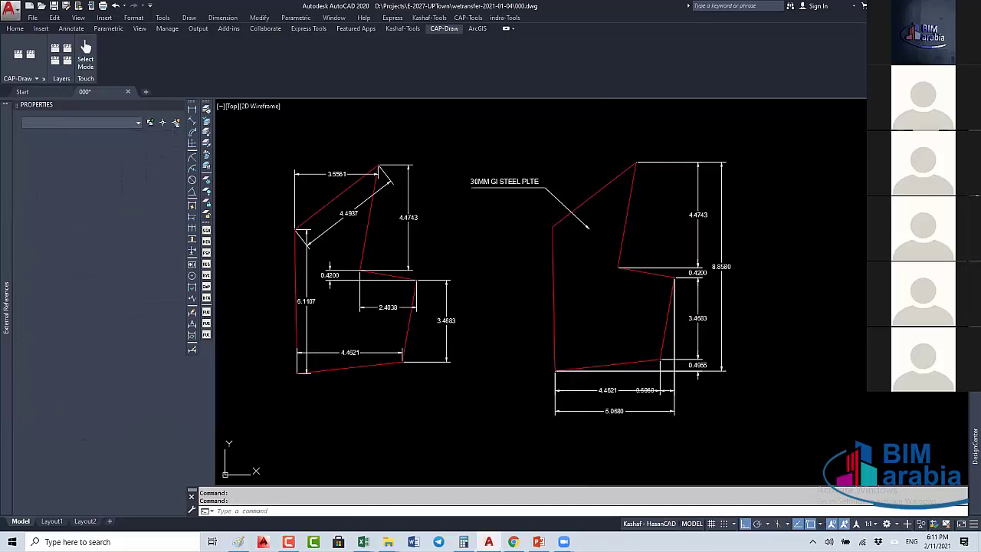
key("ctrl+z")
double_click(589, 444)
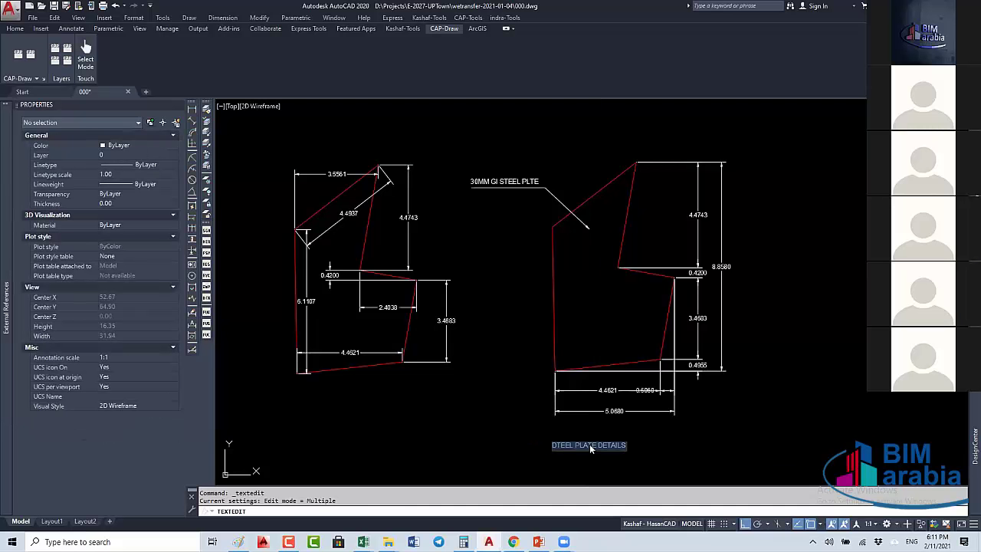
key("Escape")
key("Escape")
middle_click_drag(500, 461, 469, 458)
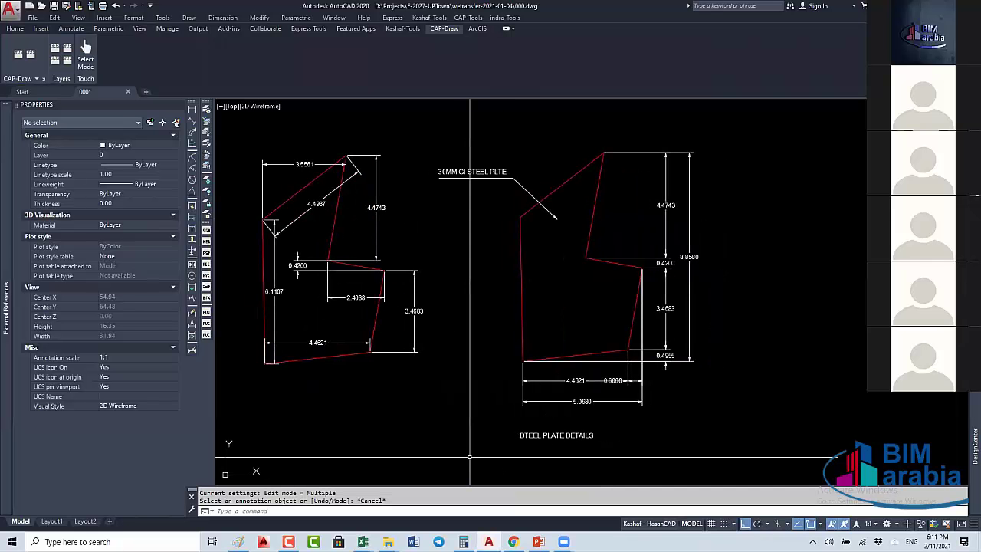